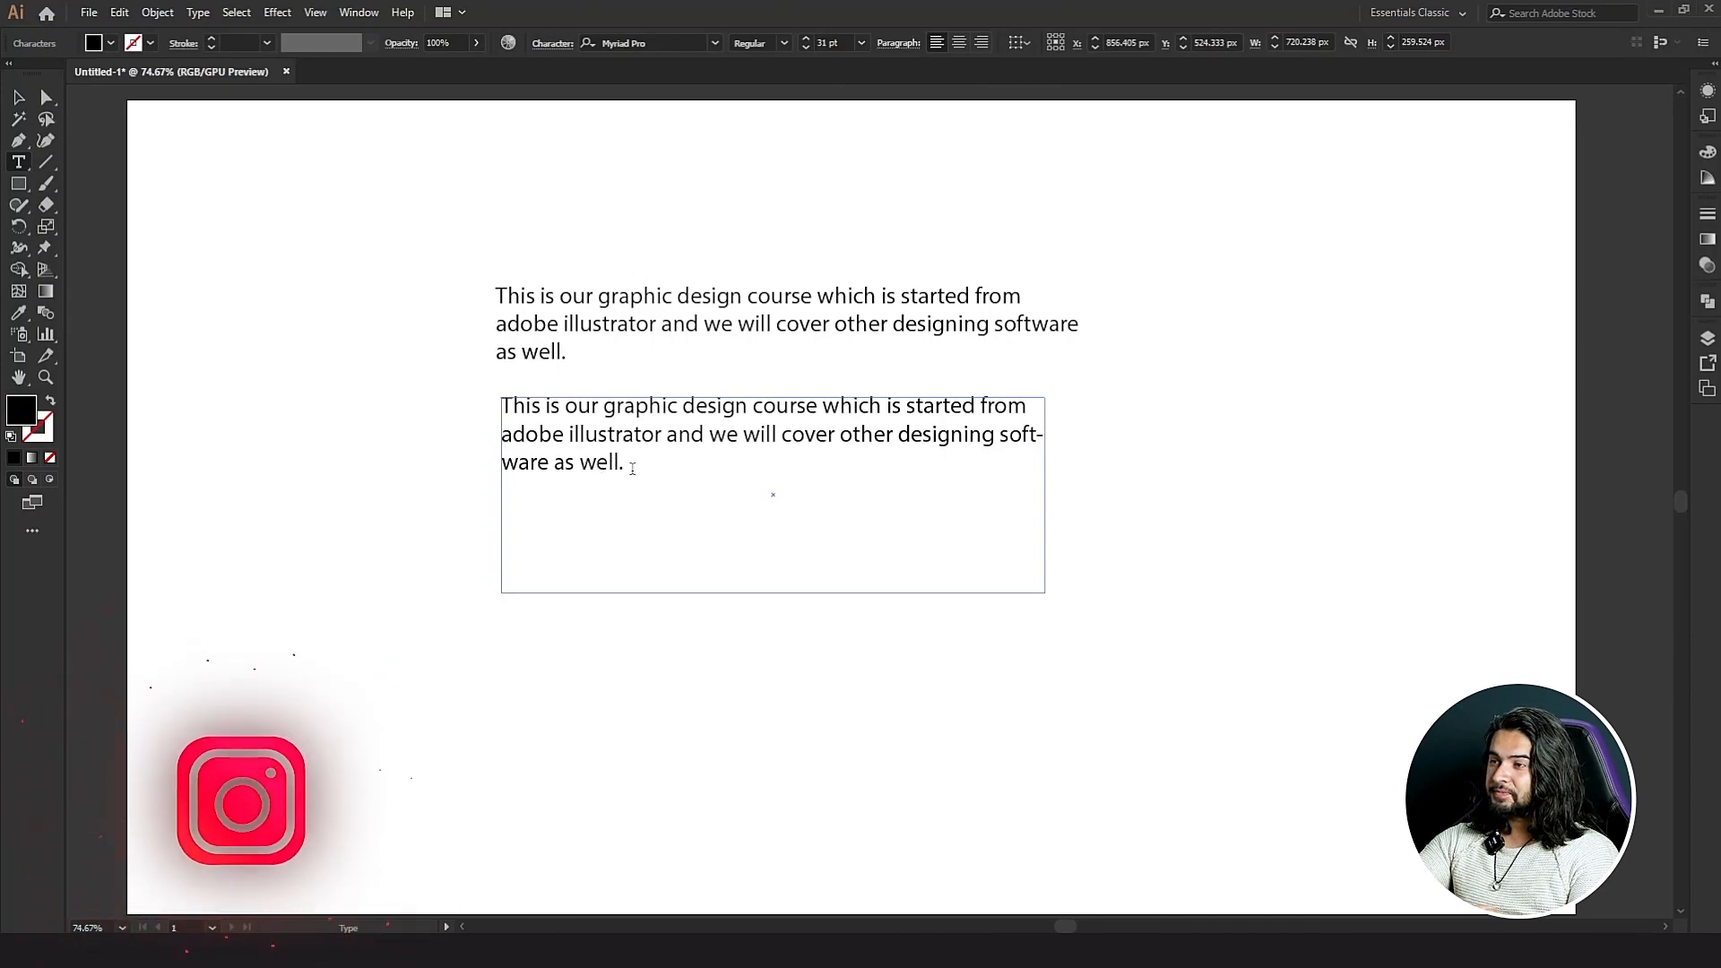
Copy the lower frame's whole paragraph, paste it repeatedly after itself, and extend the text frame downward to fit the overflowing text.
key("ctrl+a")
key("ctrl+c")
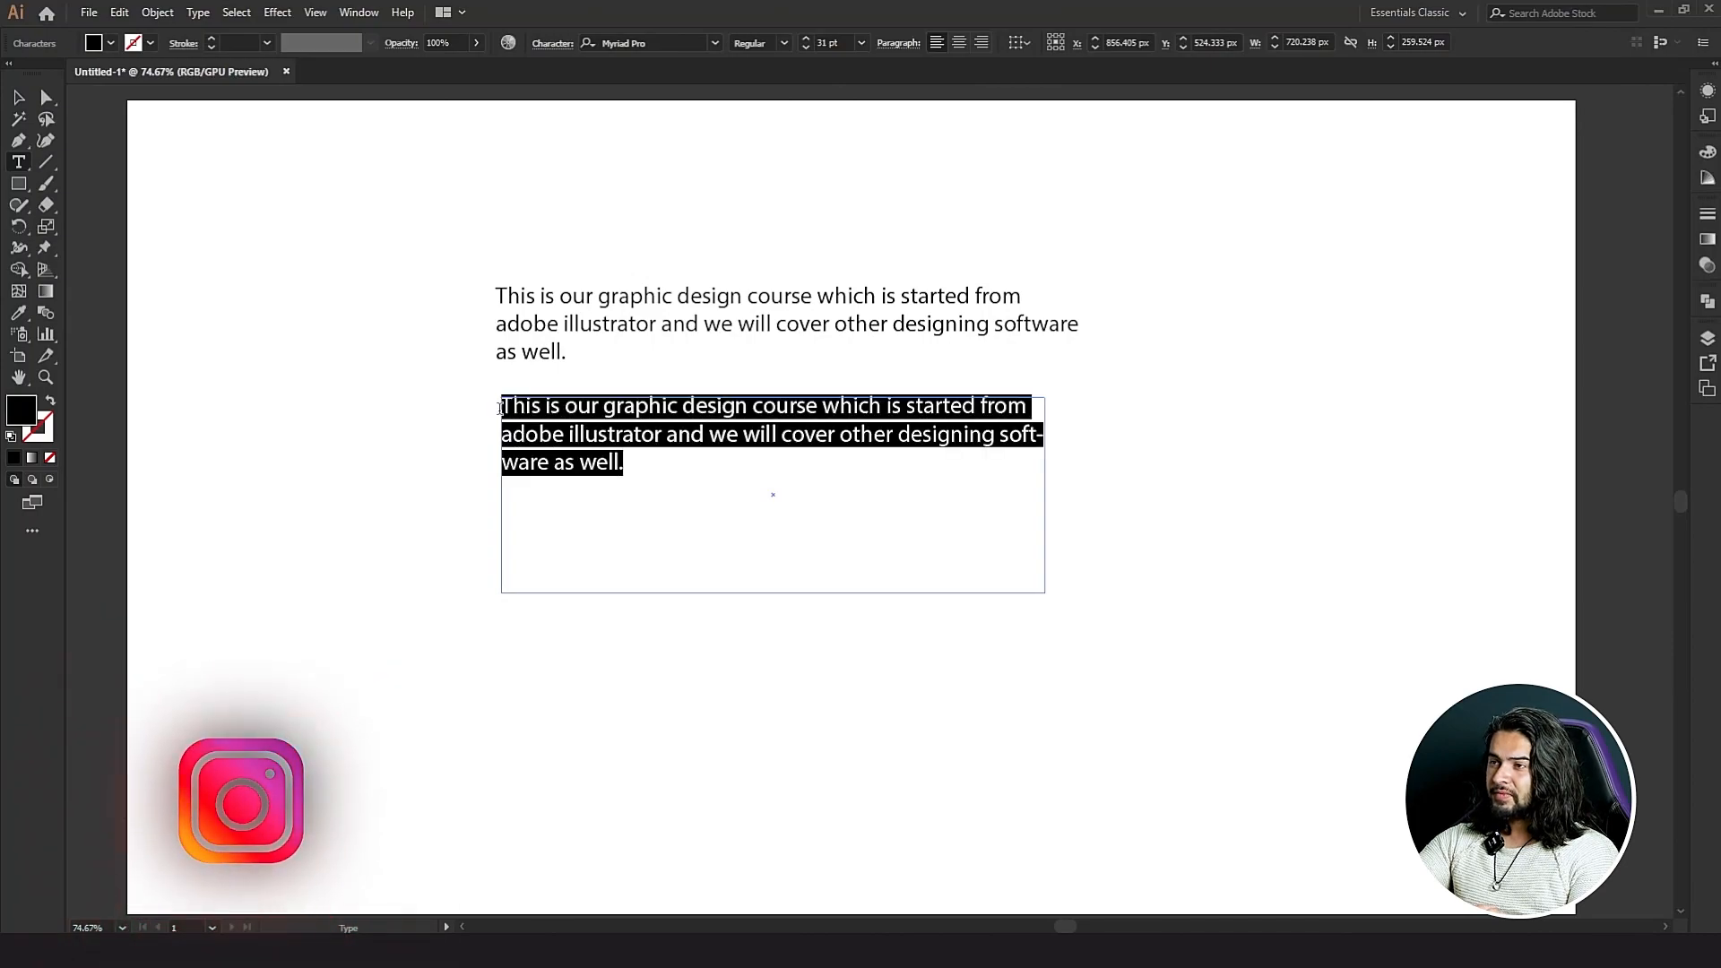
left_click(654, 500)
key("ctrl+v")
key("ctrl+v")
key("ctrl+v")
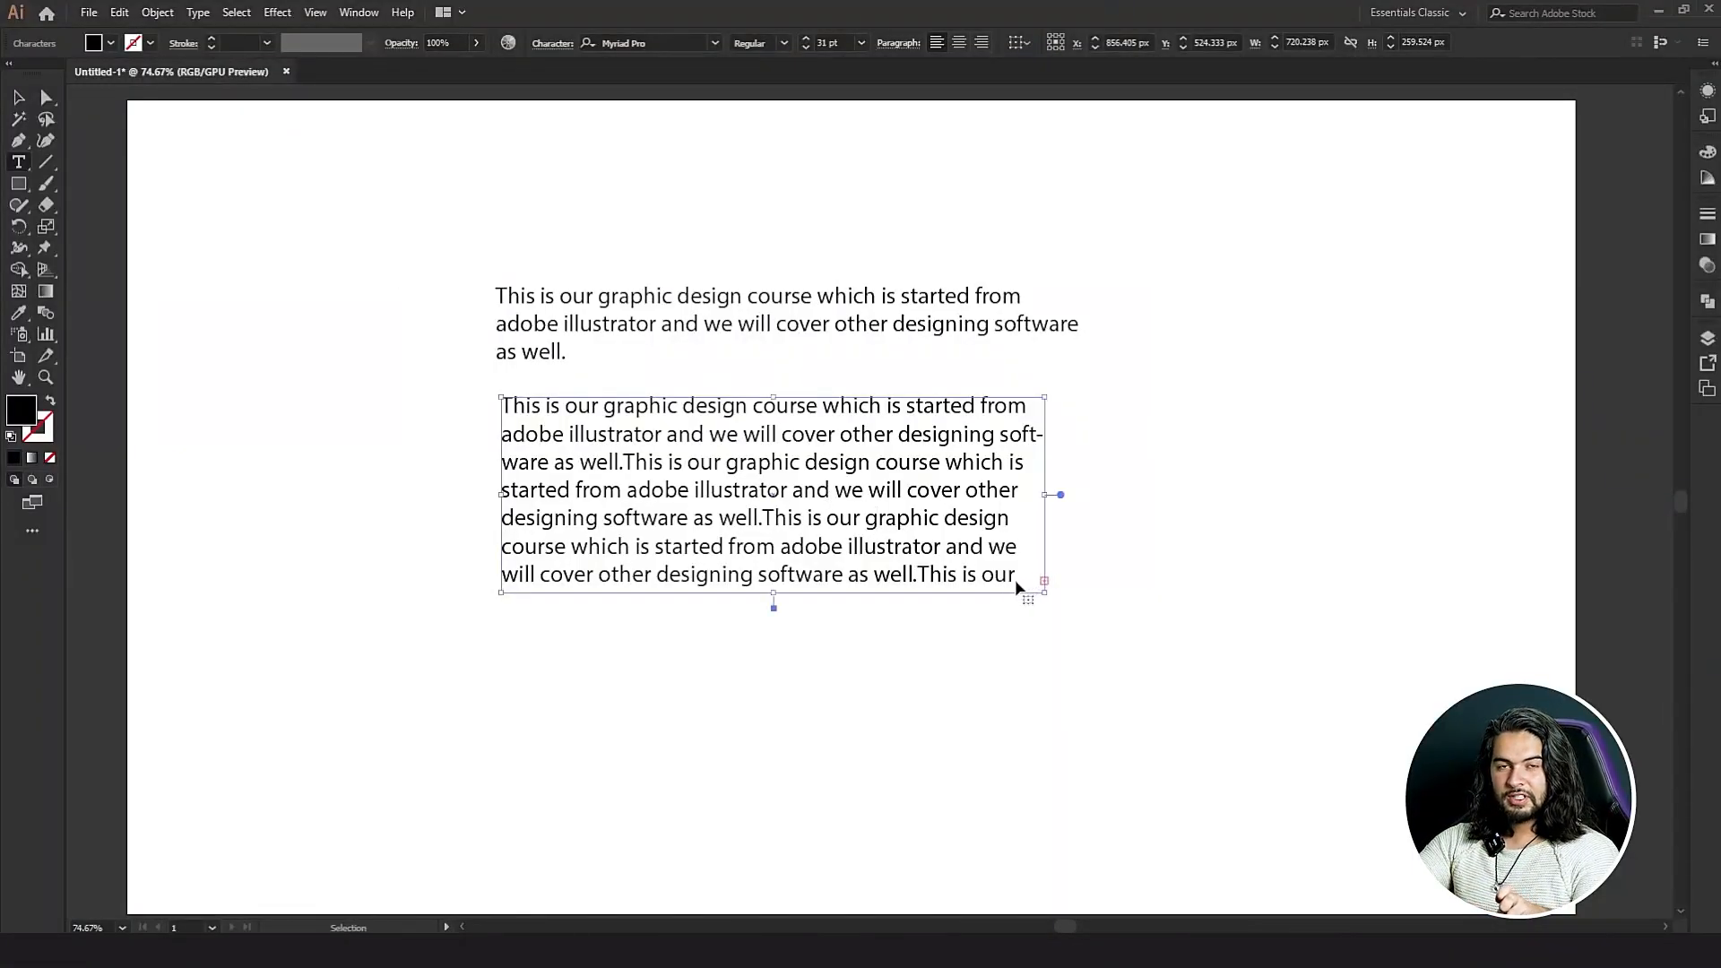
left_click_drag(775, 592, 787, 826)
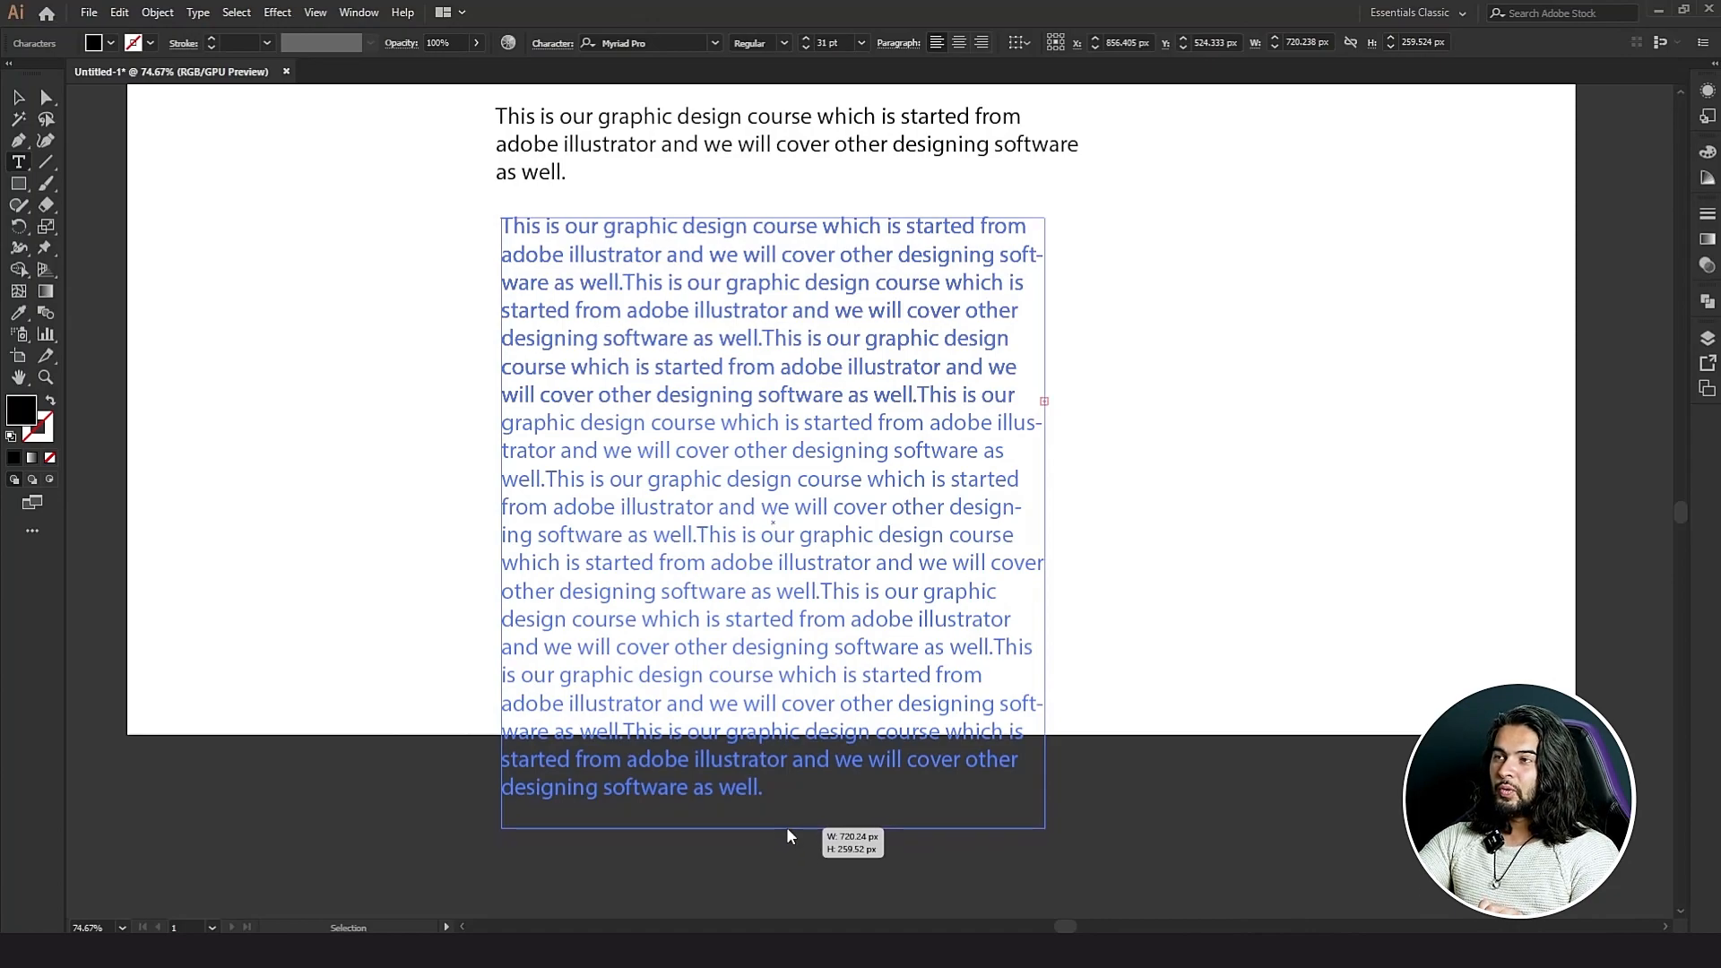
left_click_drag(787, 829, 787, 828)
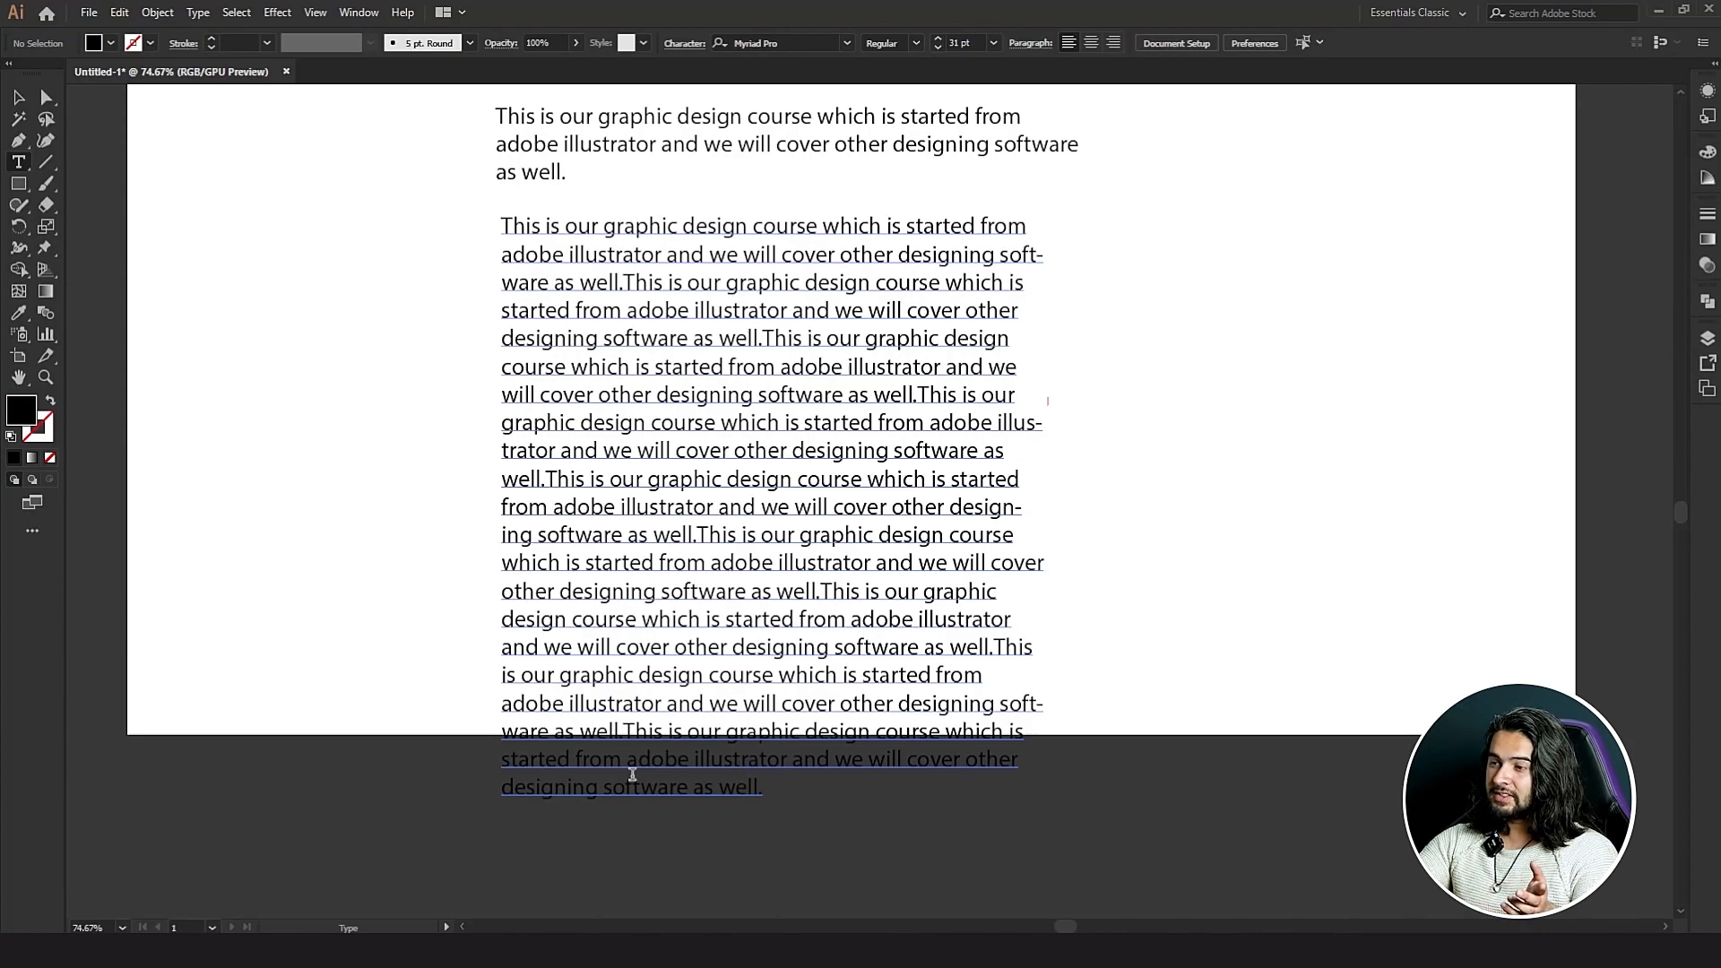
Reduce the font size of all the text in the lower frame to 25 pt.
left_click(757, 729)
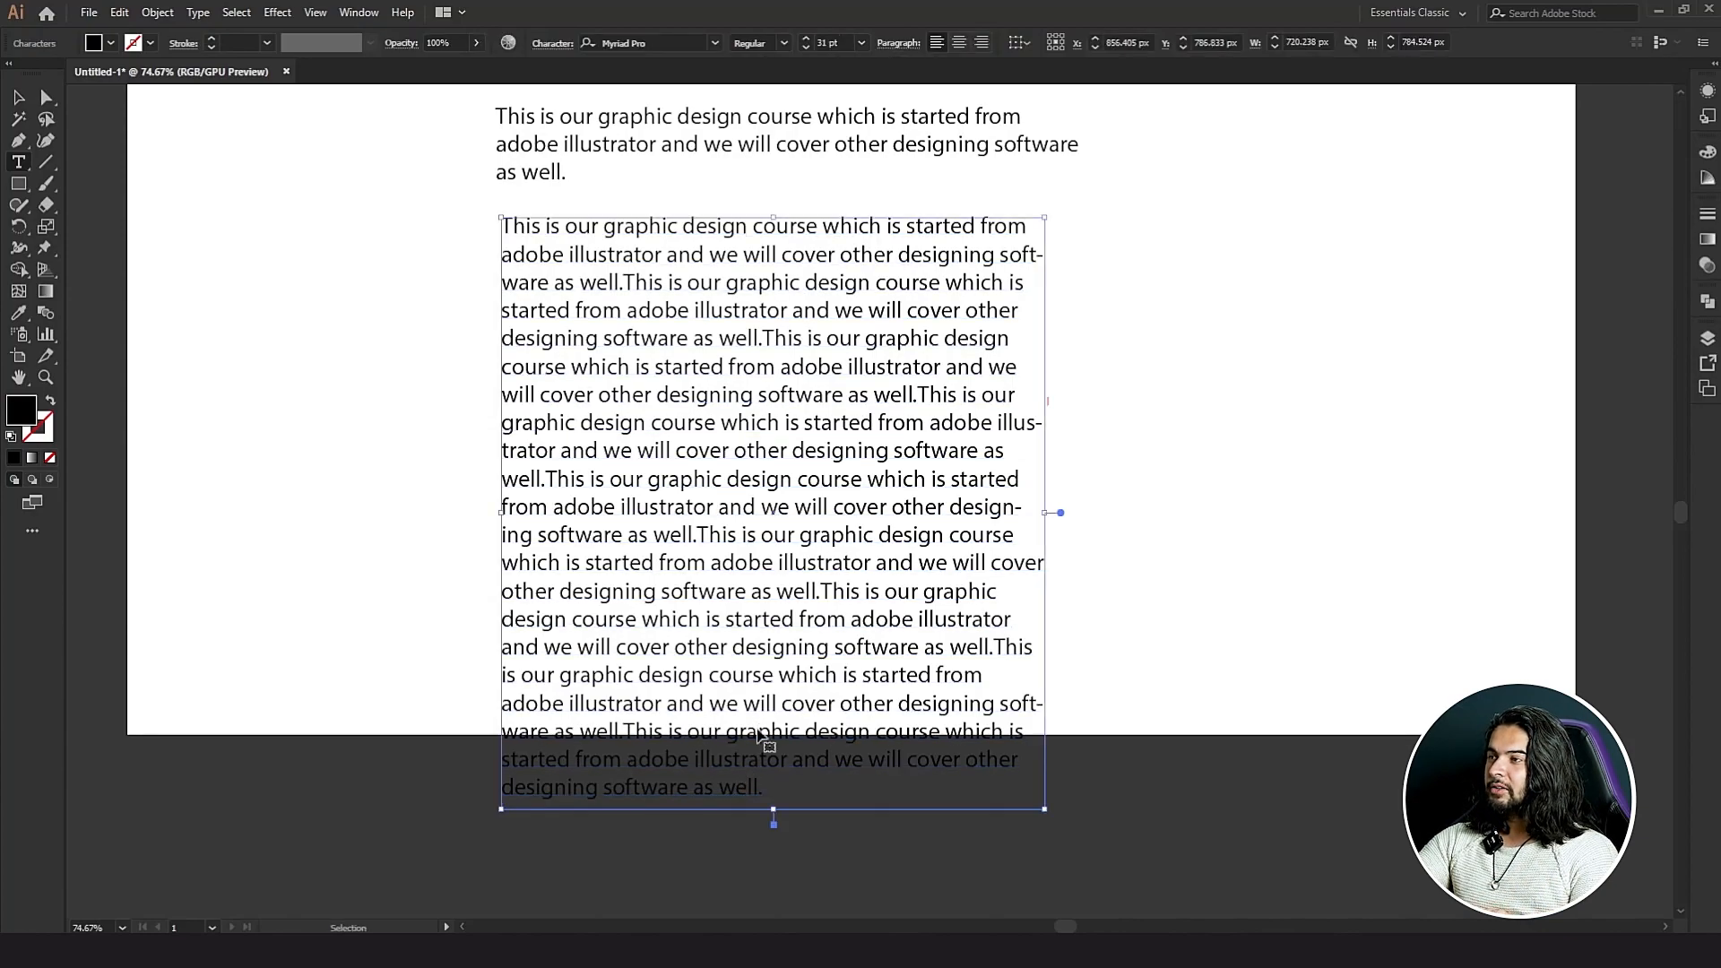
key("ctrl+a")
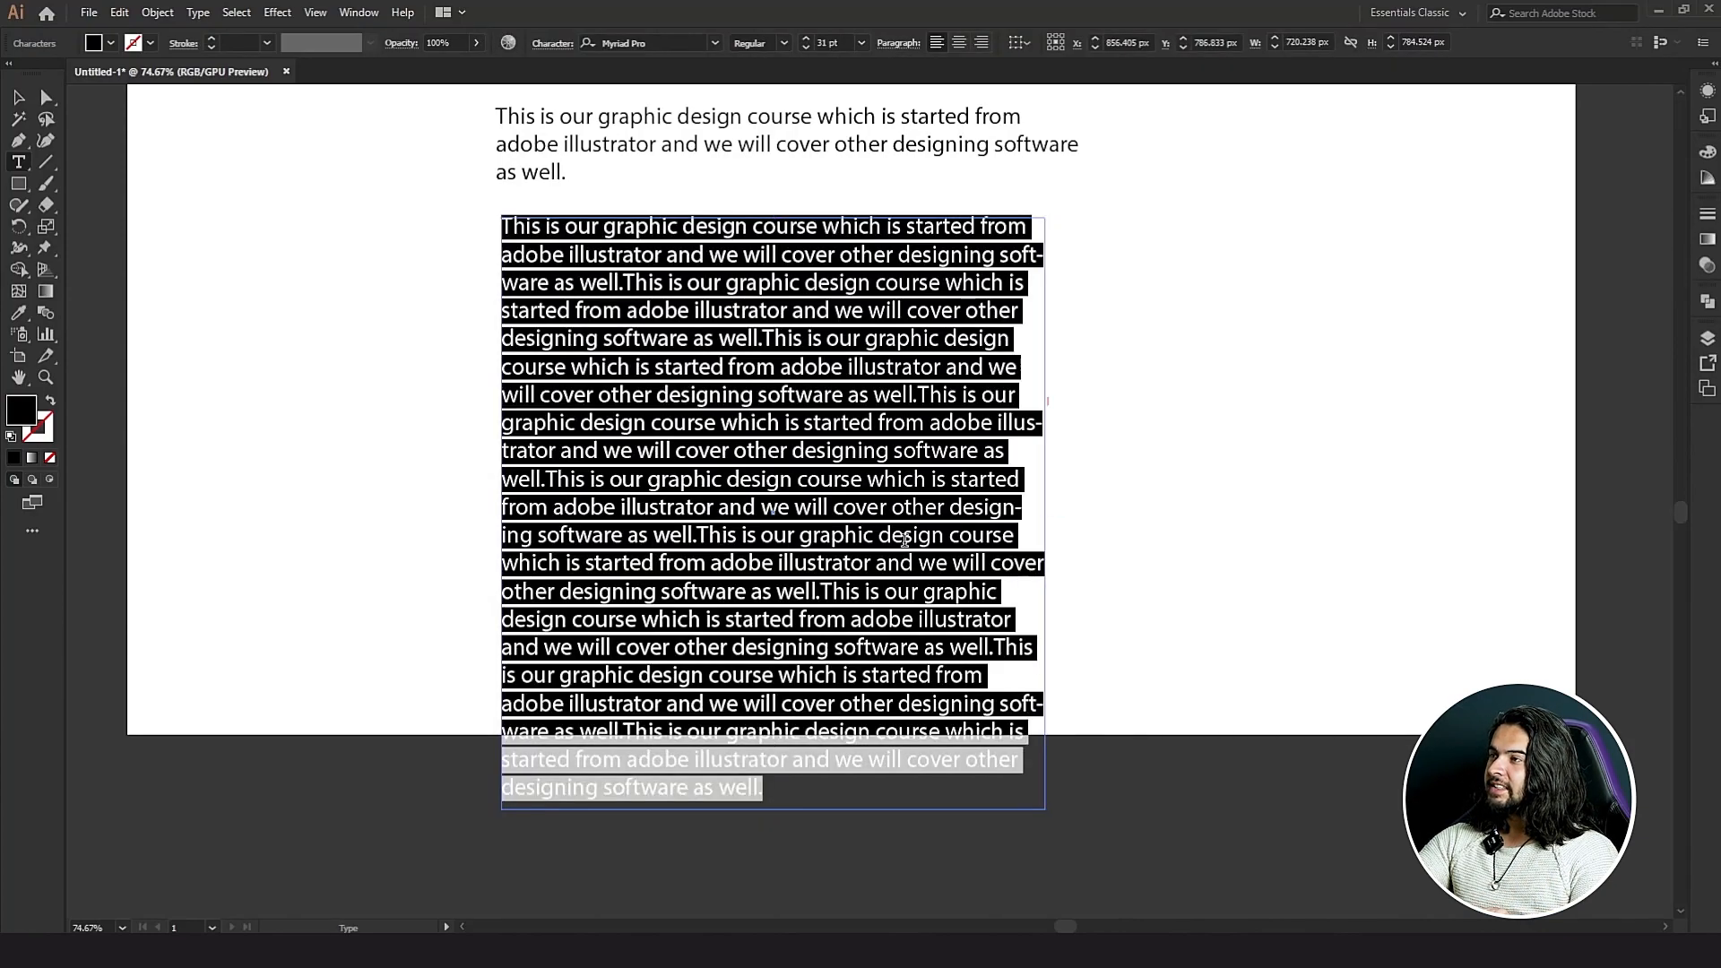
left_click(750, 470)
key("ctrl+a")
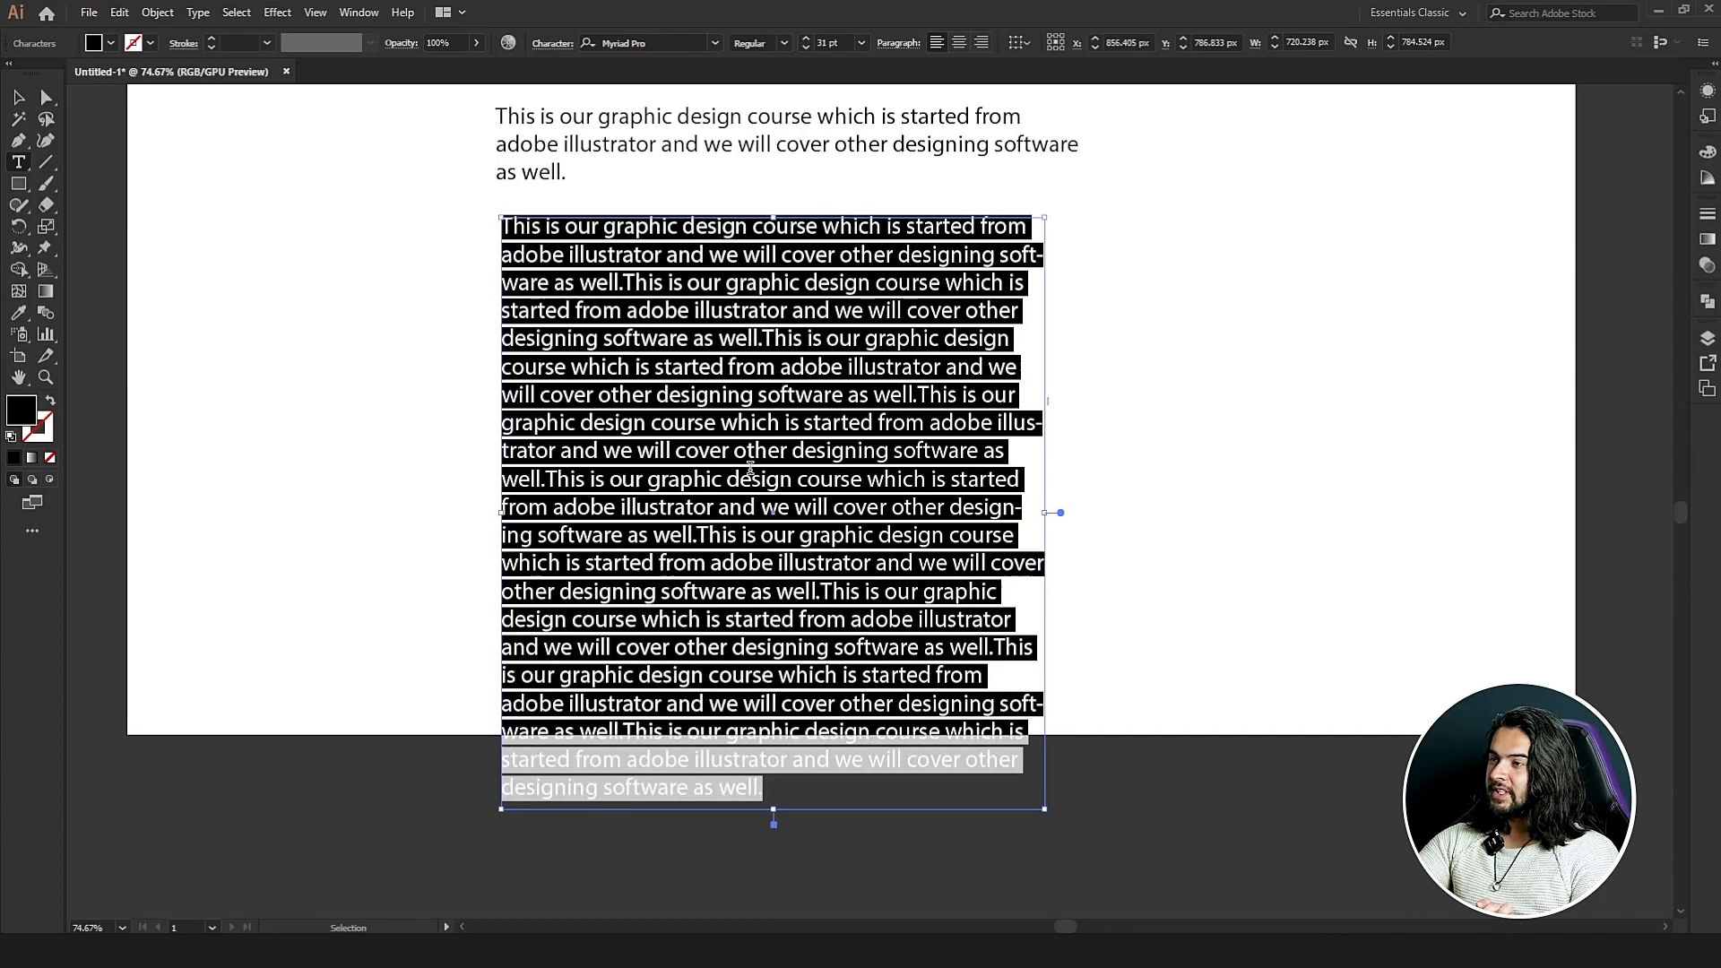
left_click(805, 46)
left_click(805, 46)
left_click(805, 47)
left_click(805, 46)
left_click(805, 47)
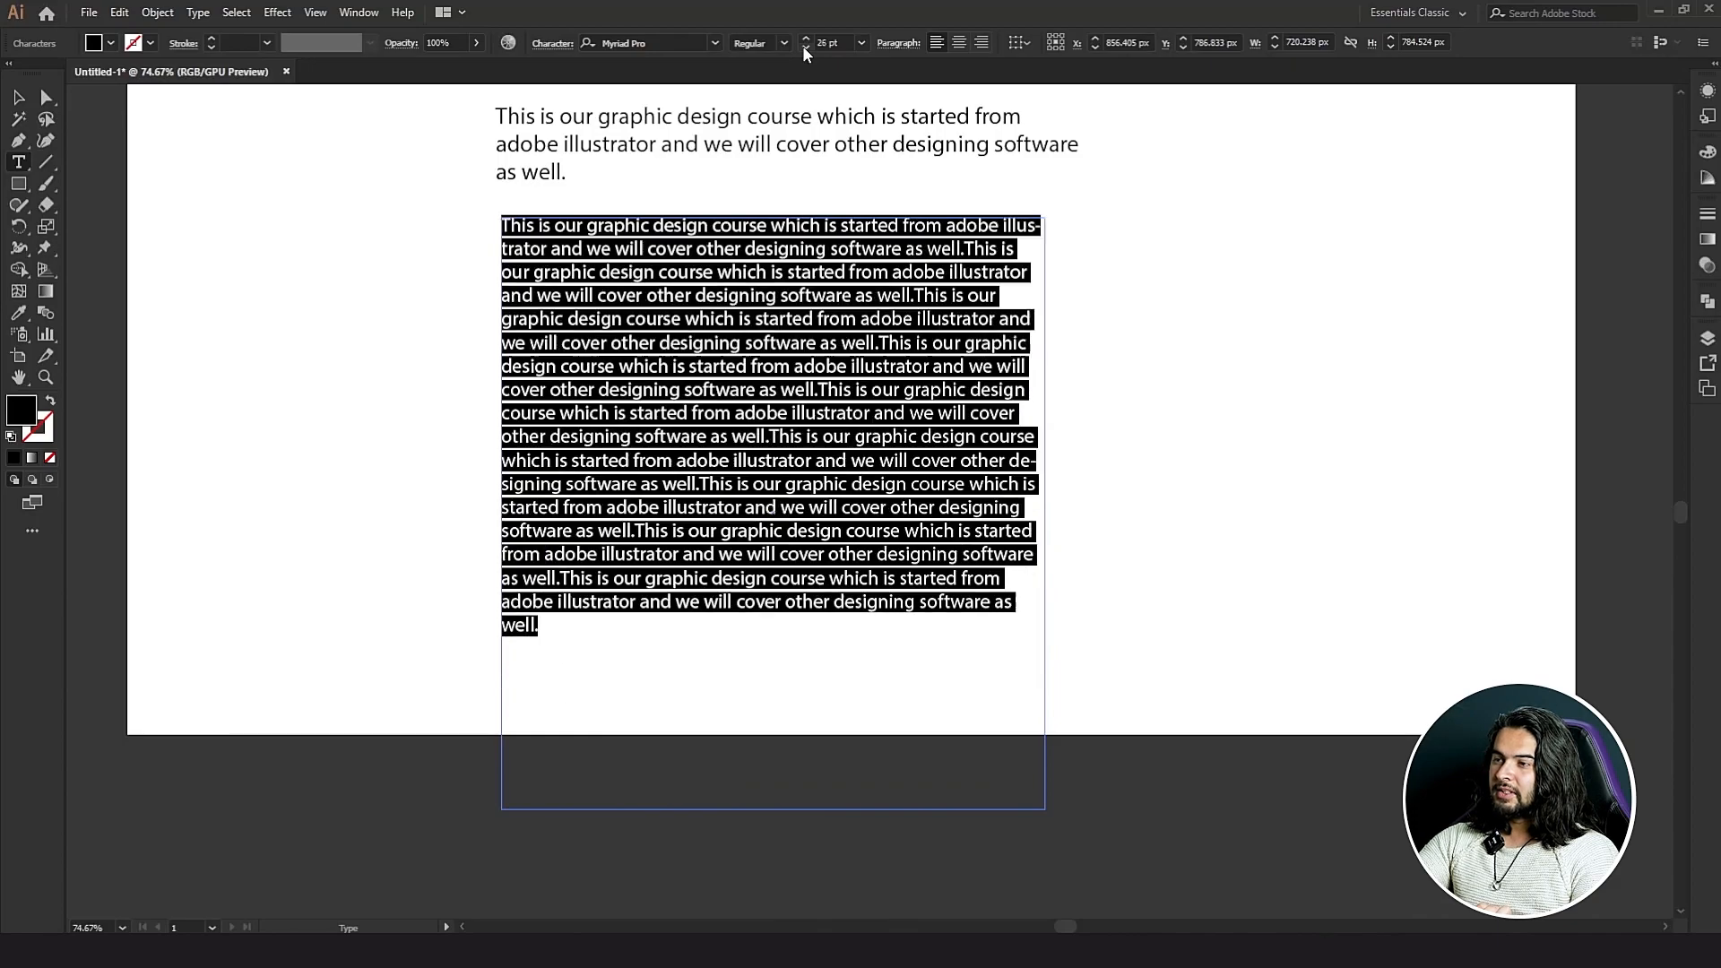
left_click(803, 46)
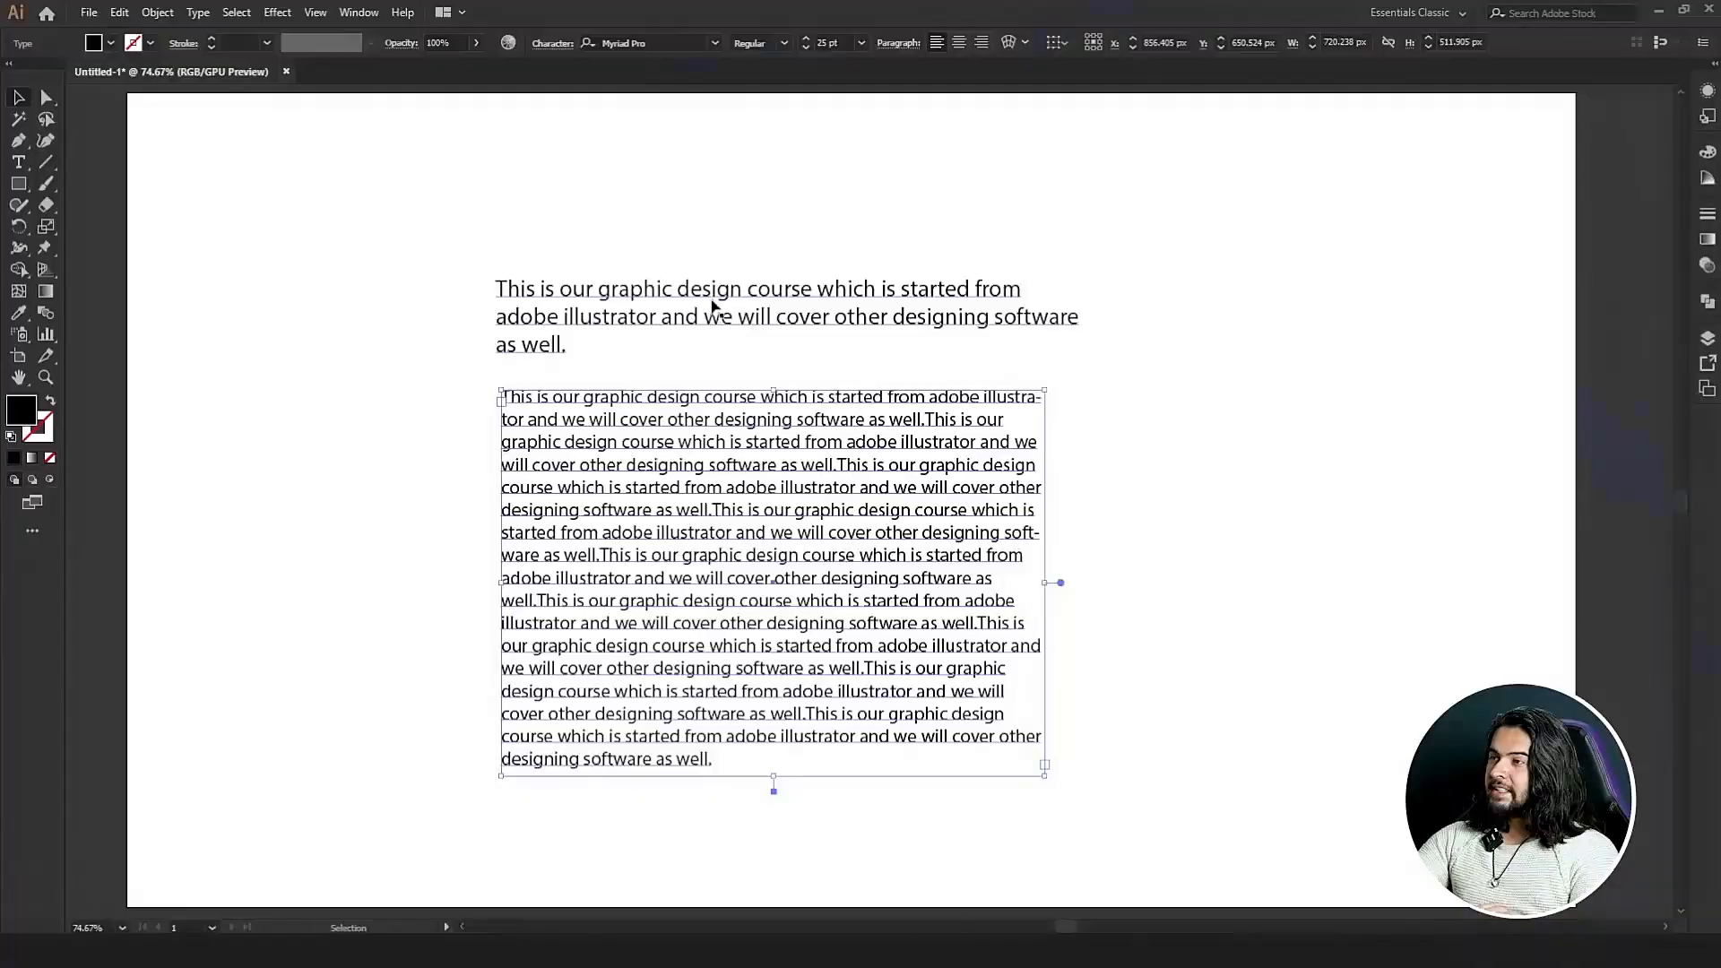
Lengthen the lower area text frame by its bottom edge to about 526 px high without scaling the letters.
left_click(712, 303)
left_click(711, 301)
left_click(773, 704)
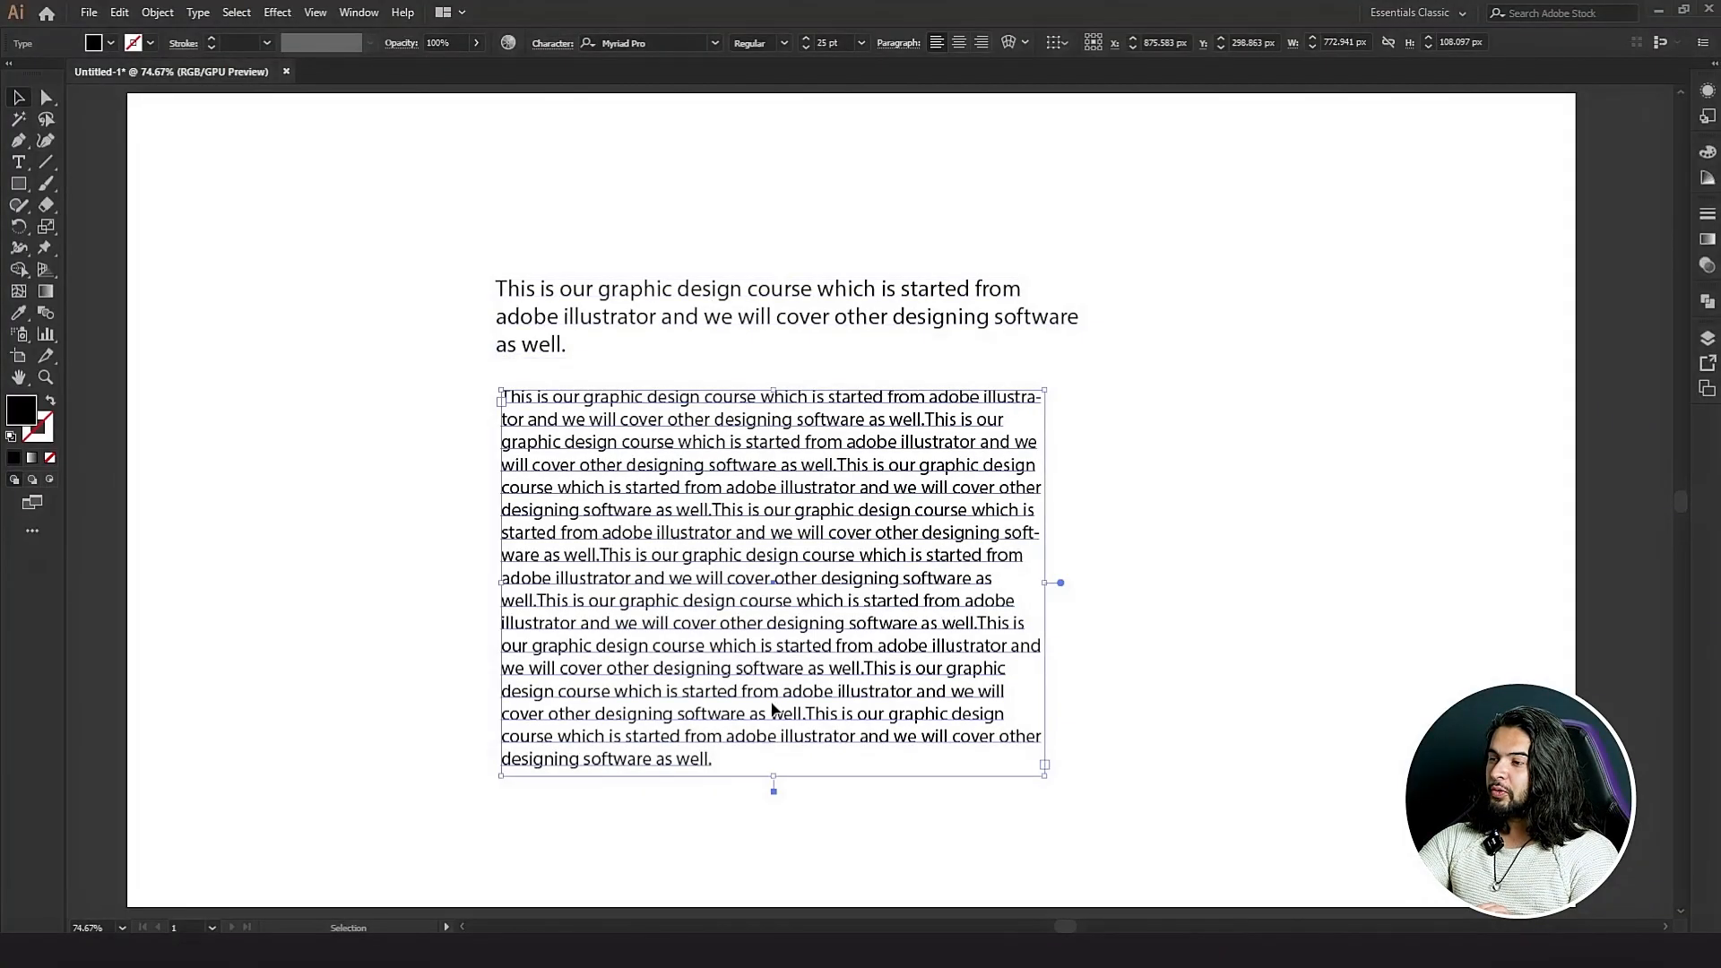
mouse_move(775, 780)
left_mouse_down()
mouse_move(772, 826)
mouse_move(774, 658)
mouse_move(772, 817)
mouse_move(776, 751)
mouse_move(779, 793)
left_mouse_up()
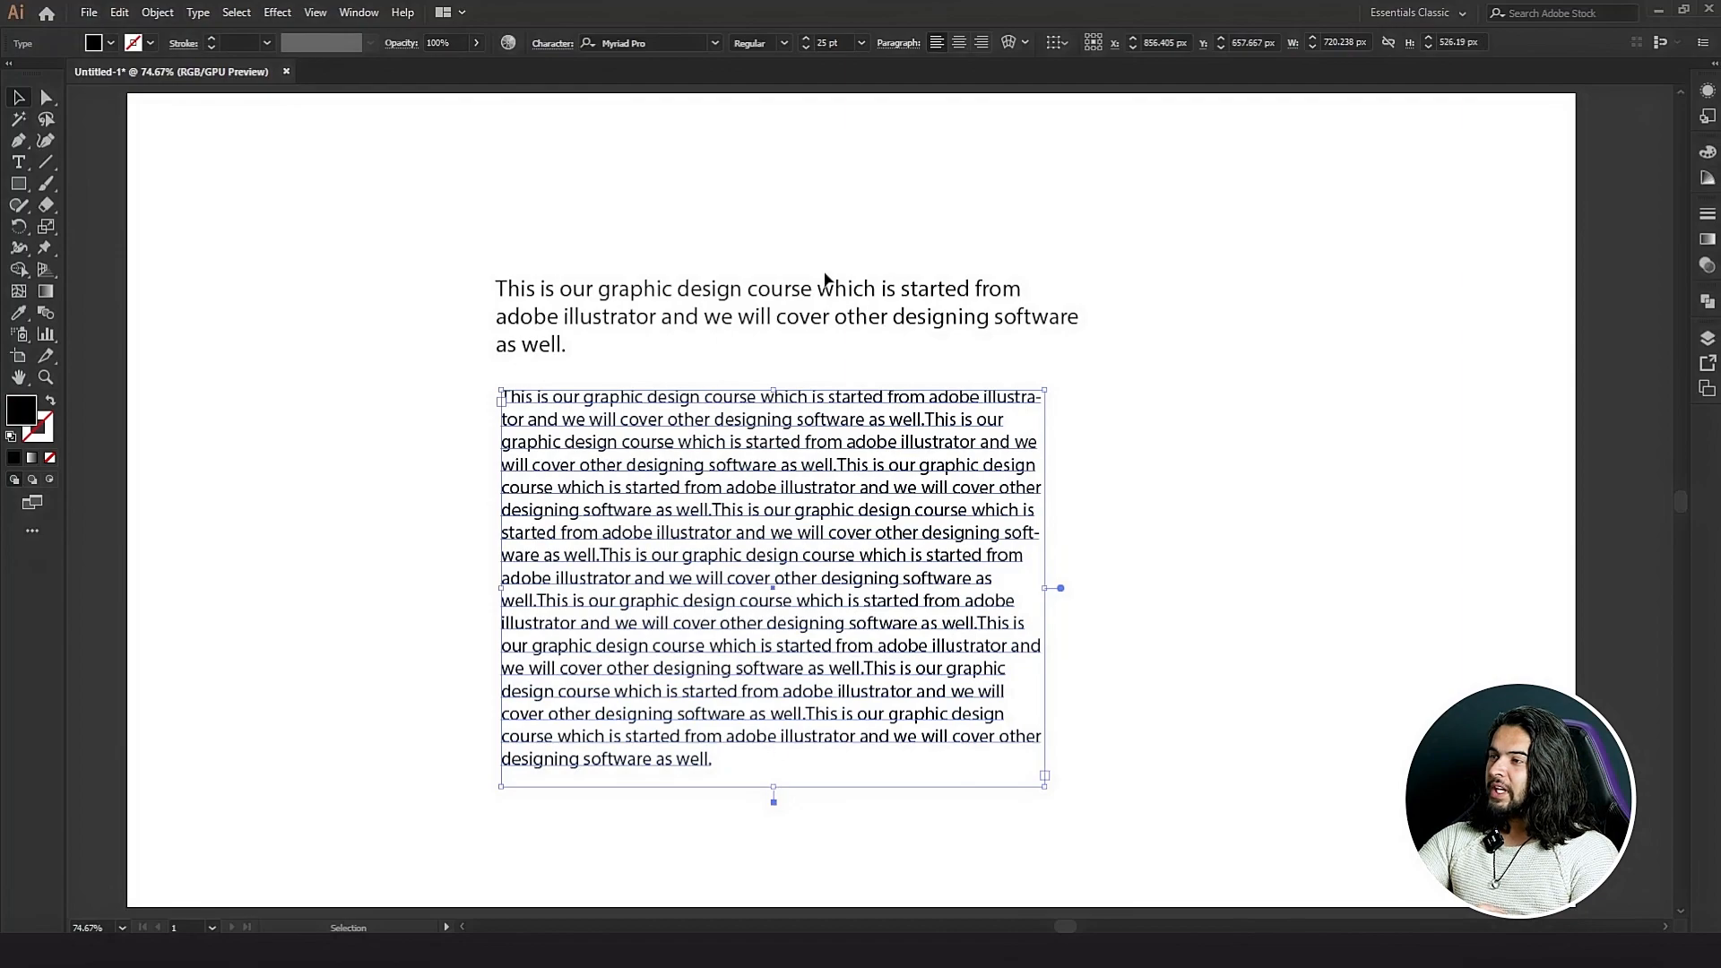
Try stretching the upper point text vertically to about 212 px high, and undo the stretch.
left_click(826, 303)
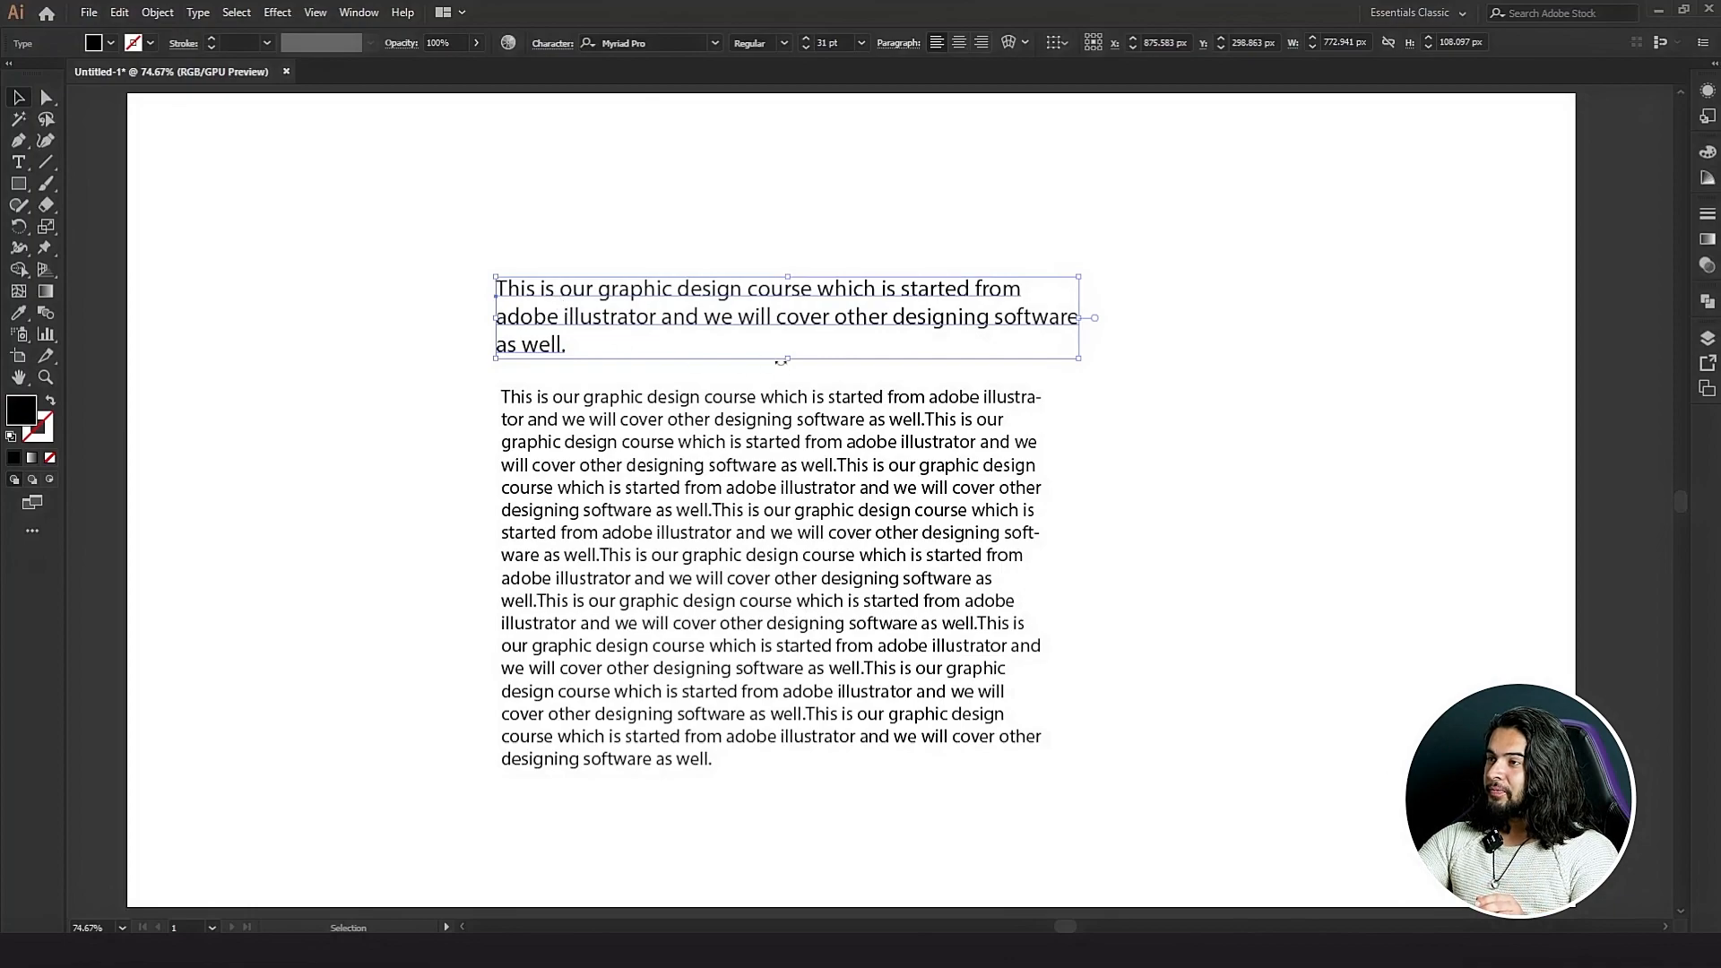
left_click_drag(788, 362, 776, 444)
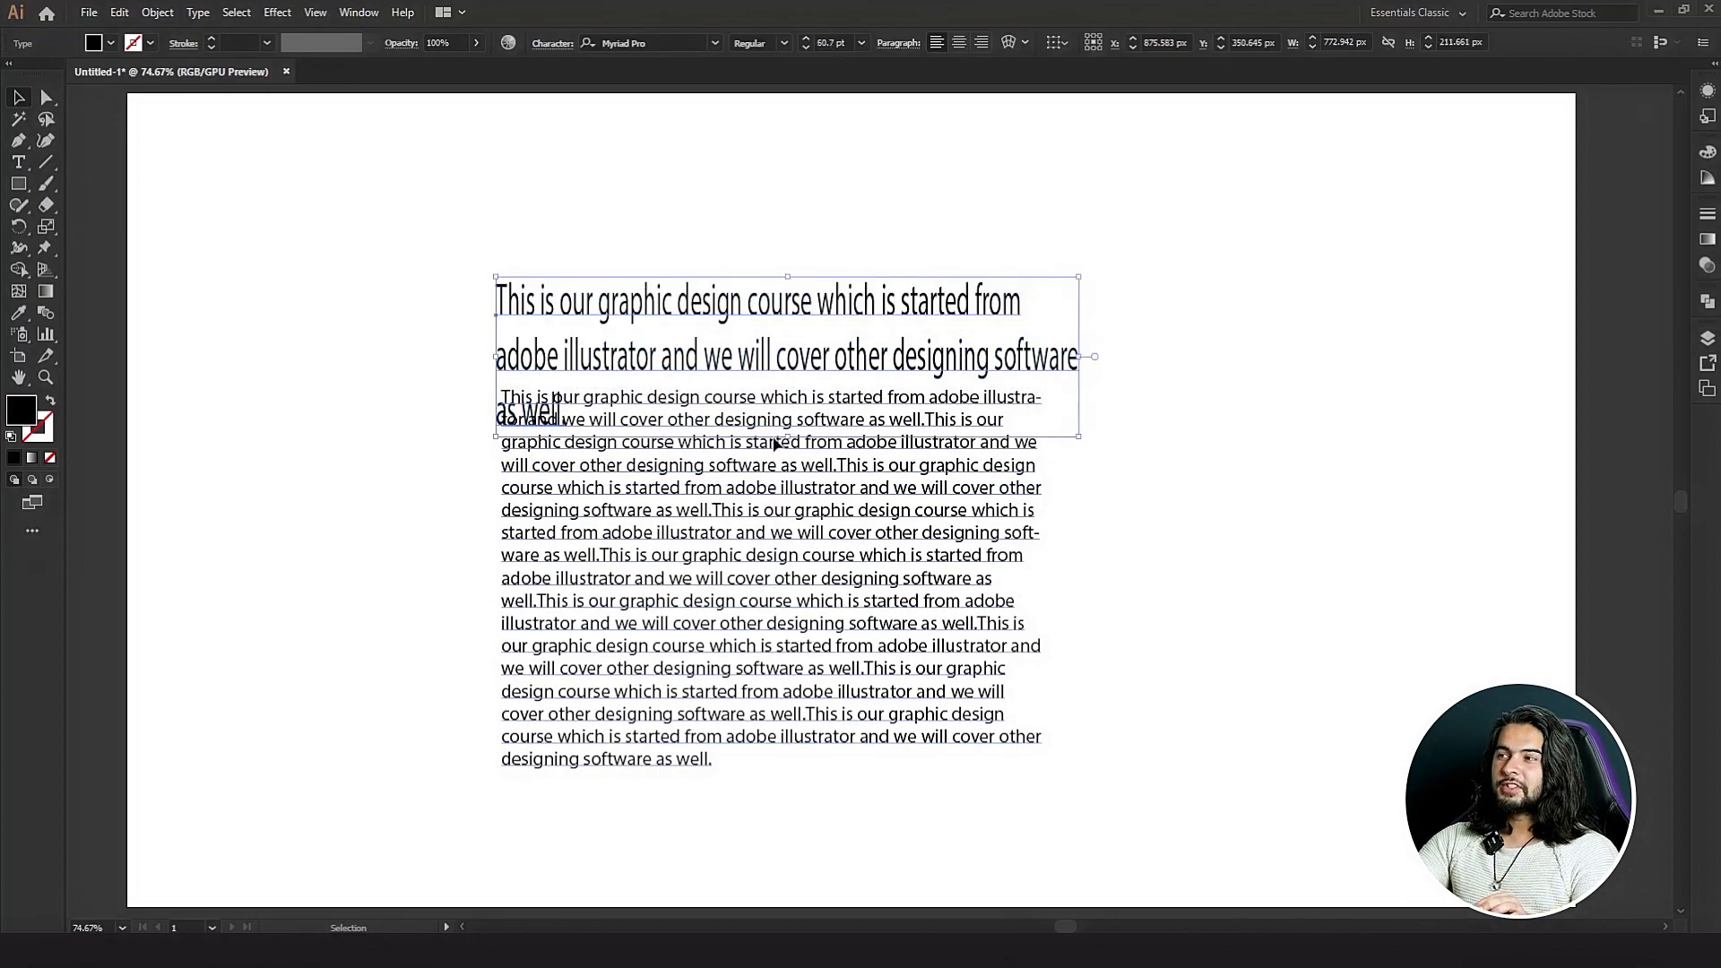
key("ctrl+z")
key("ctrl+z")
Scale the upper point text proportionally to about 1071 px wide, and extend the lower area text frame slightly downward.
mouse_move(788, 356)
left_mouse_down()
mouse_move(788, 428)
mouse_move(797, 388)
left_mouse_up()
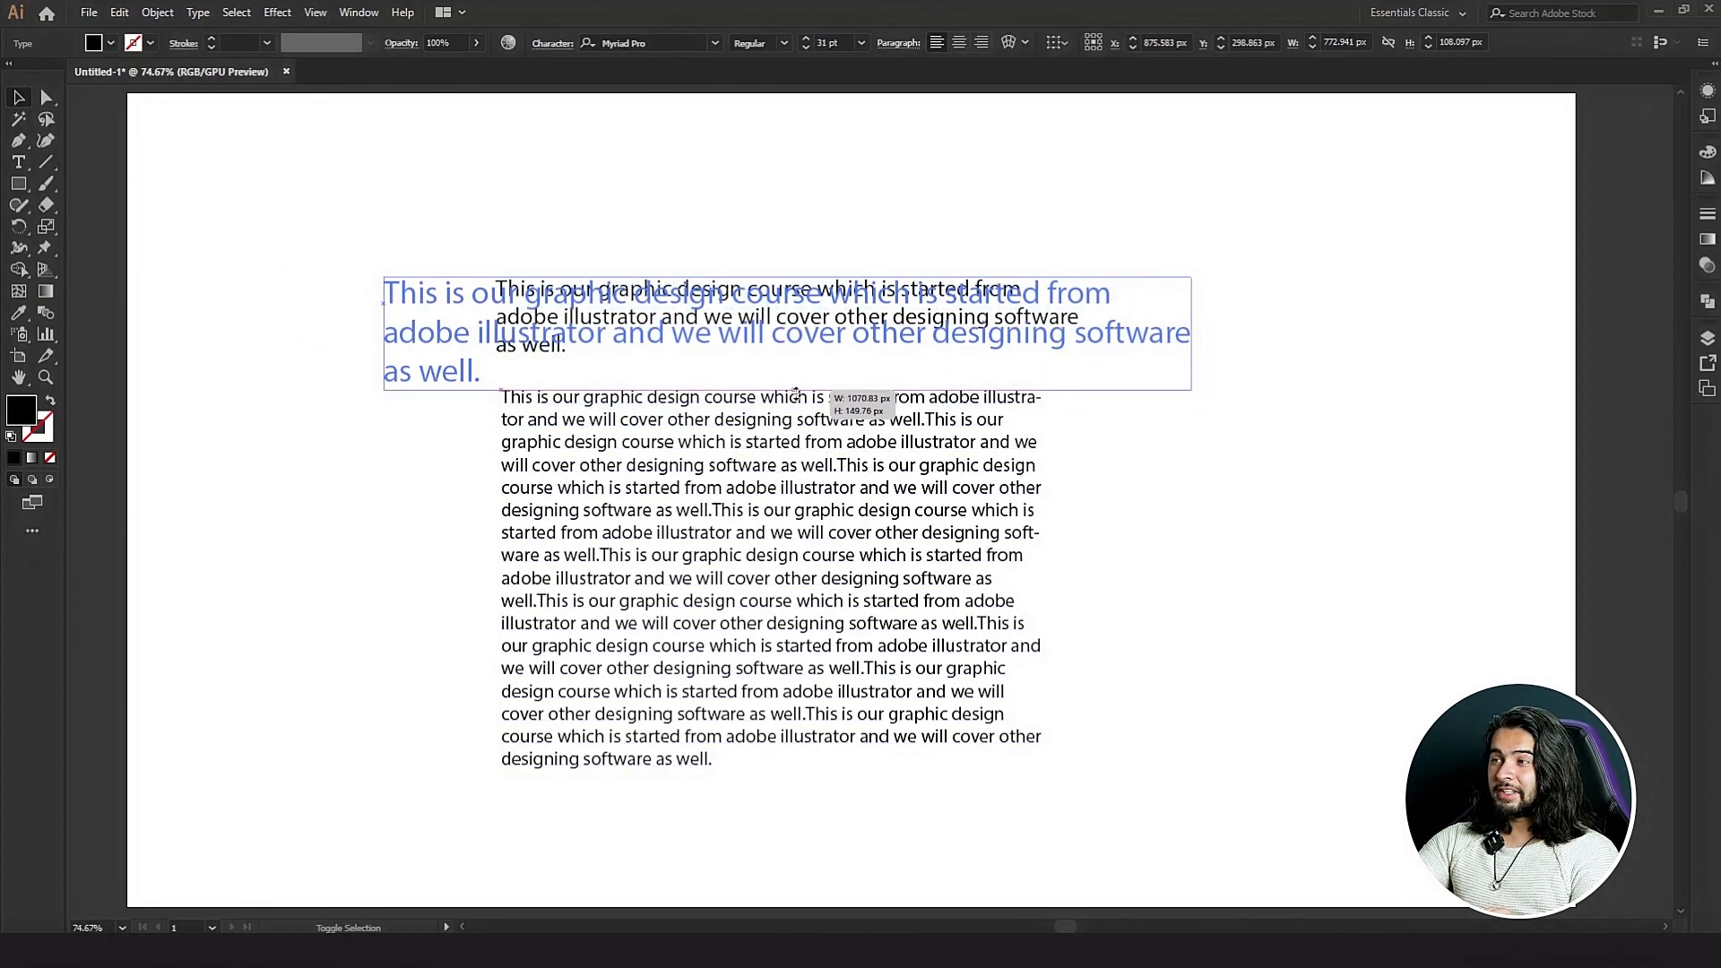
mouse_move(795, 392)
left_mouse_down()
mouse_move(786, 437)
mouse_move(789, 391)
left_mouse_up()
left_click(773, 455)
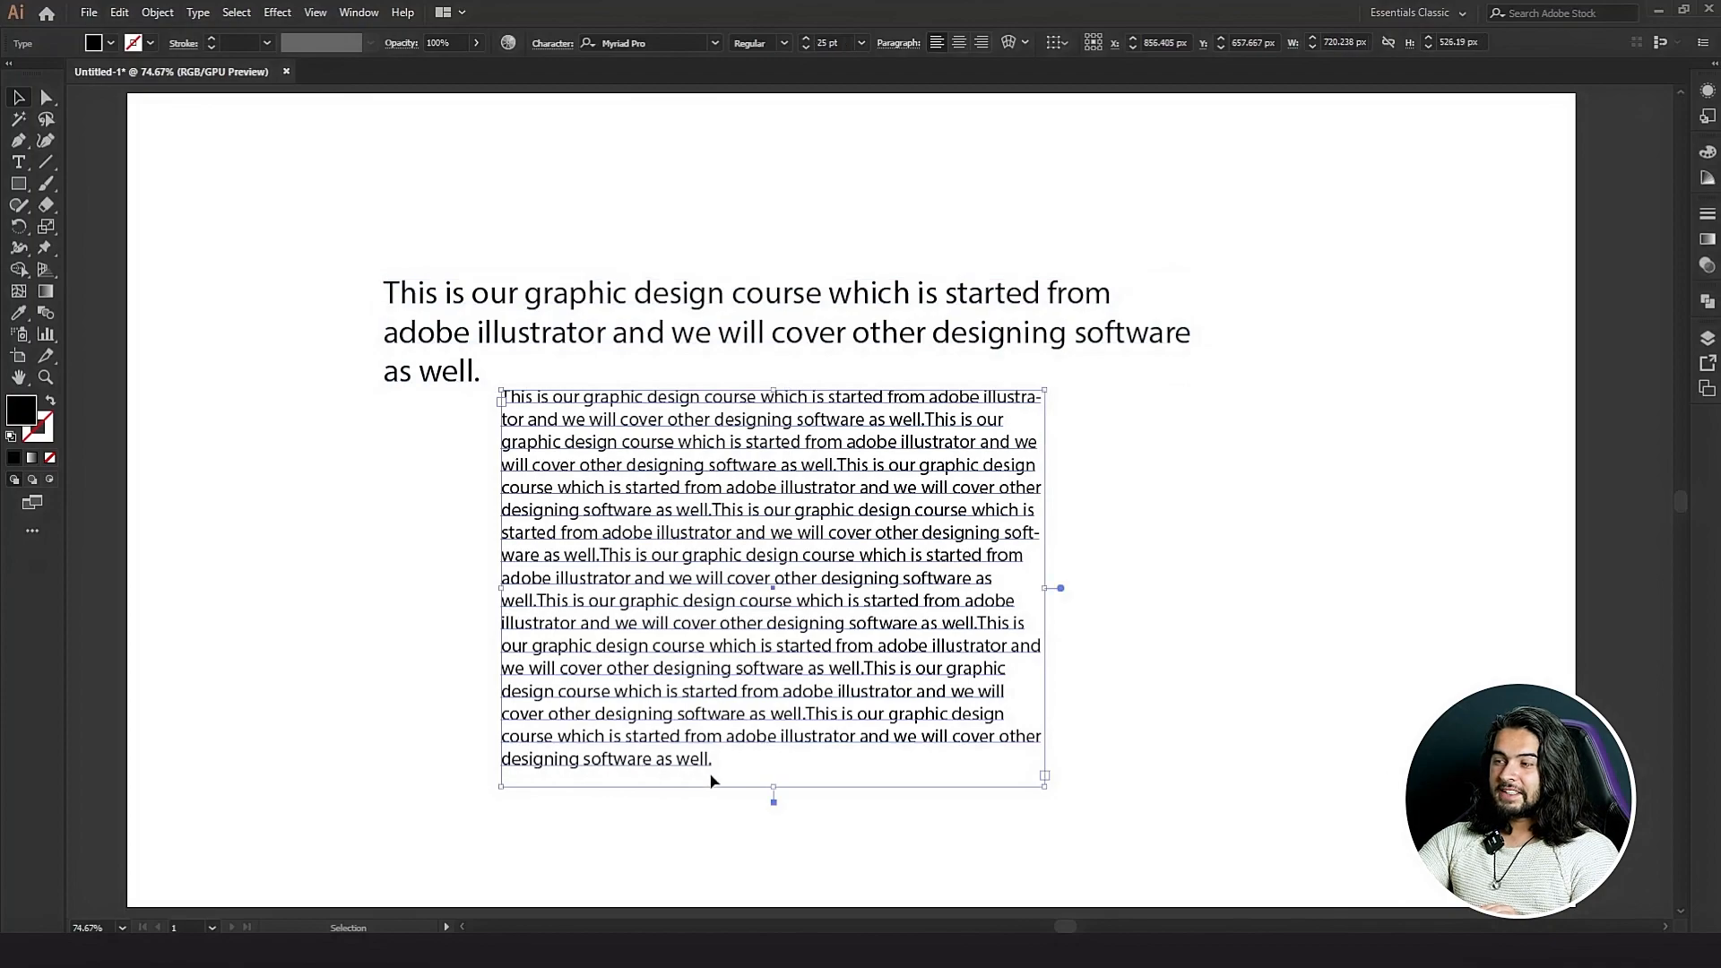
mouse_move(772, 789)
left_mouse_down()
mouse_move(768, 849)
mouse_move(764, 818)
left_mouse_up()
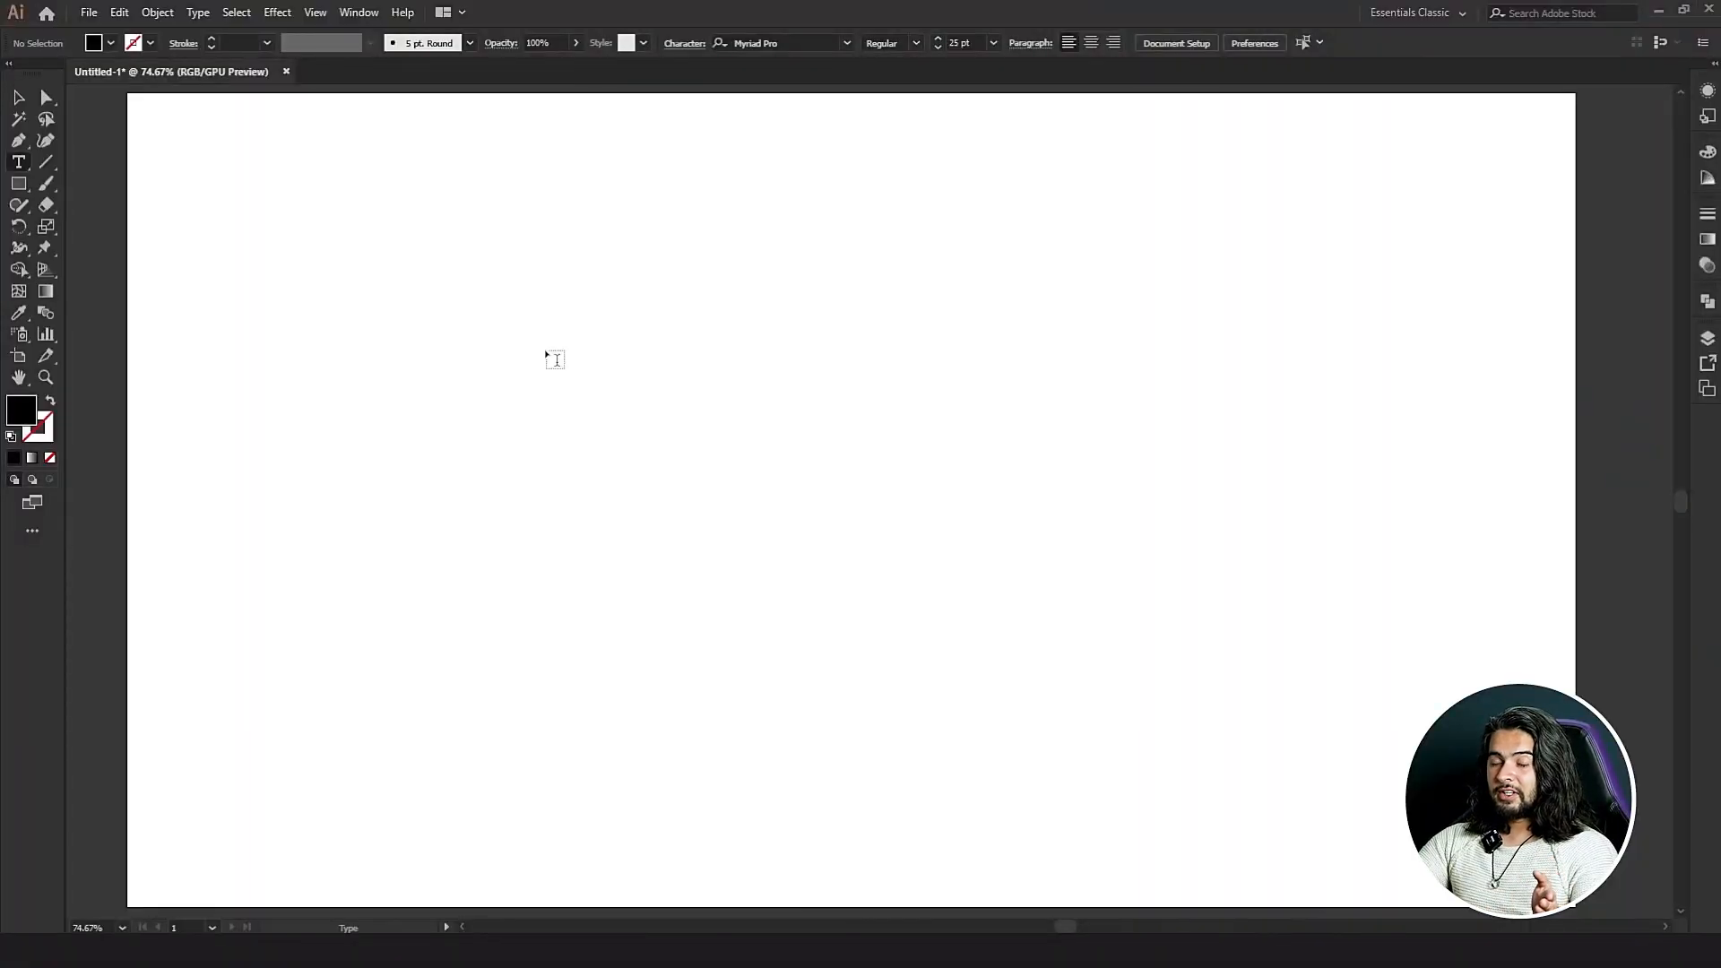
Add the point text "Graphics House" on the empty artboard and enlarge it proportionally to about 65 pt.
left_click(556, 360)
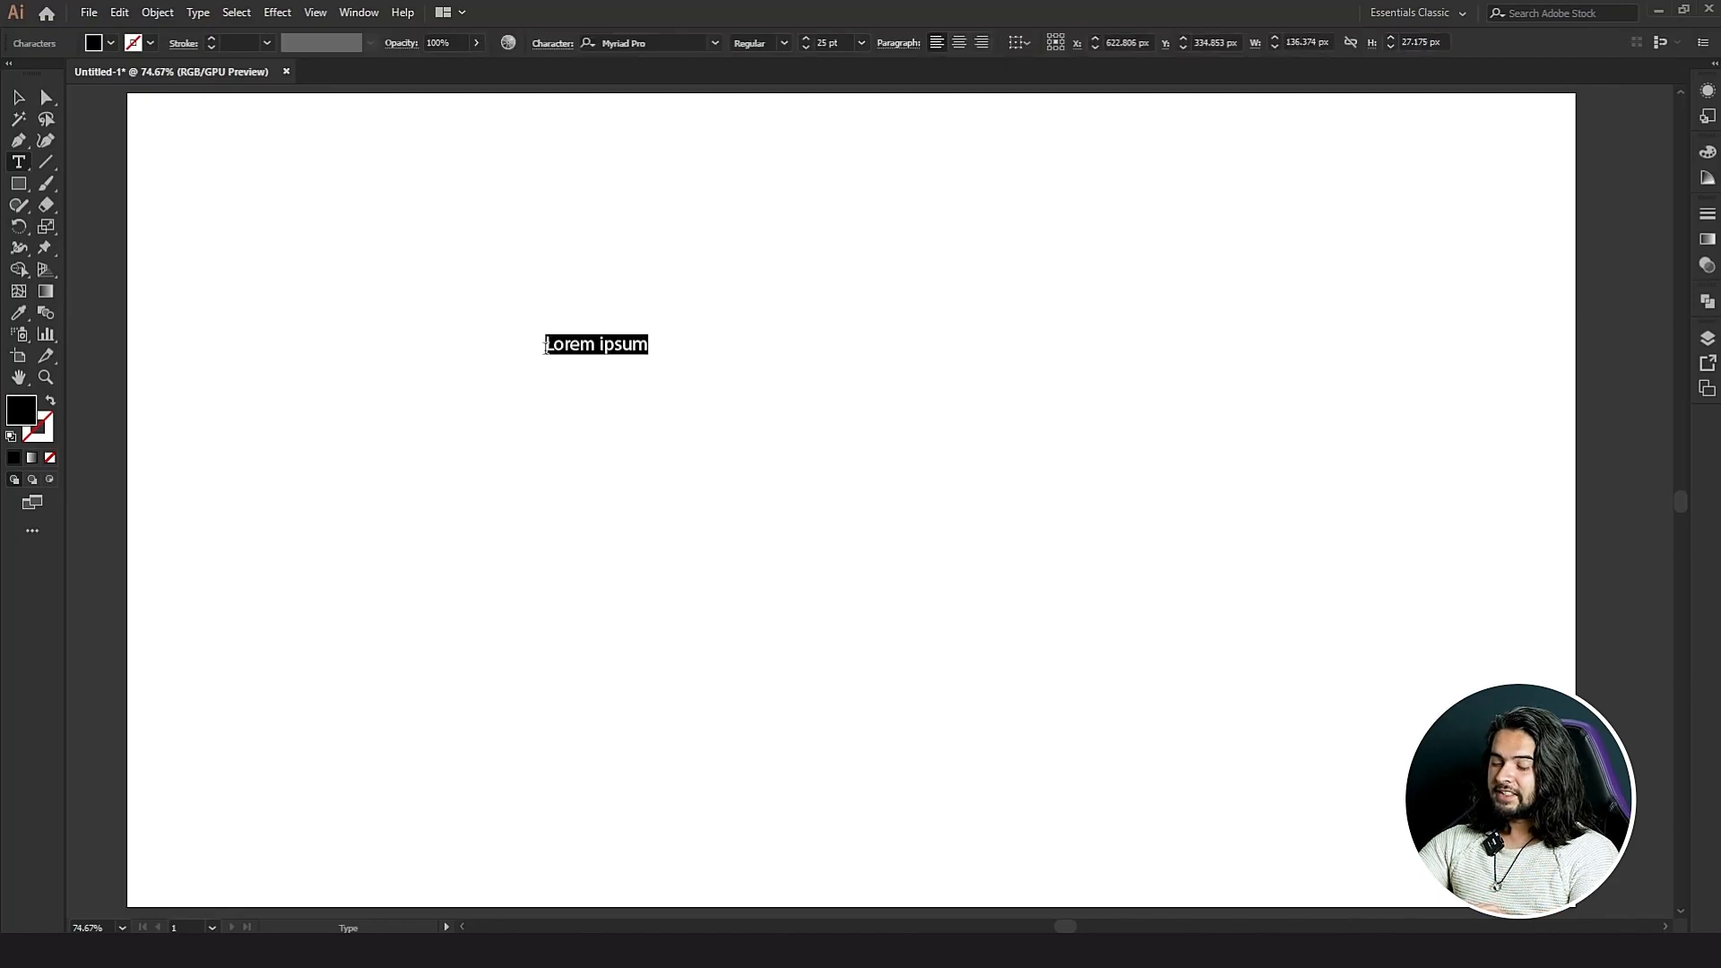
type("Graphics House")
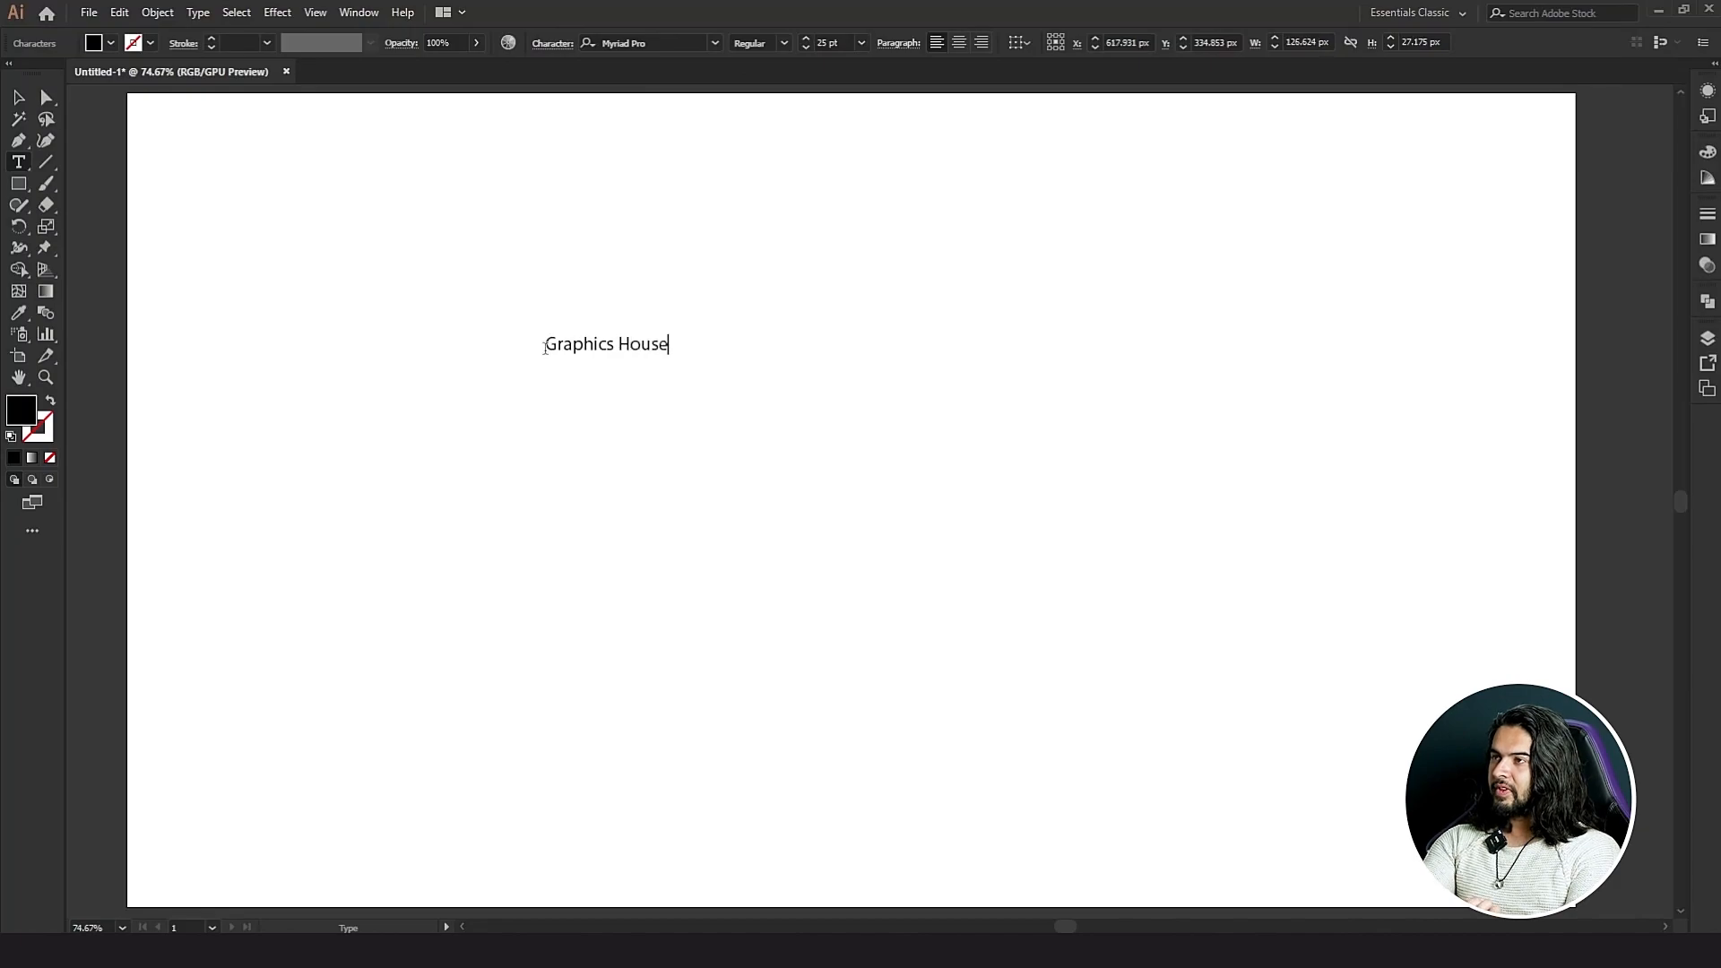
key("Escape")
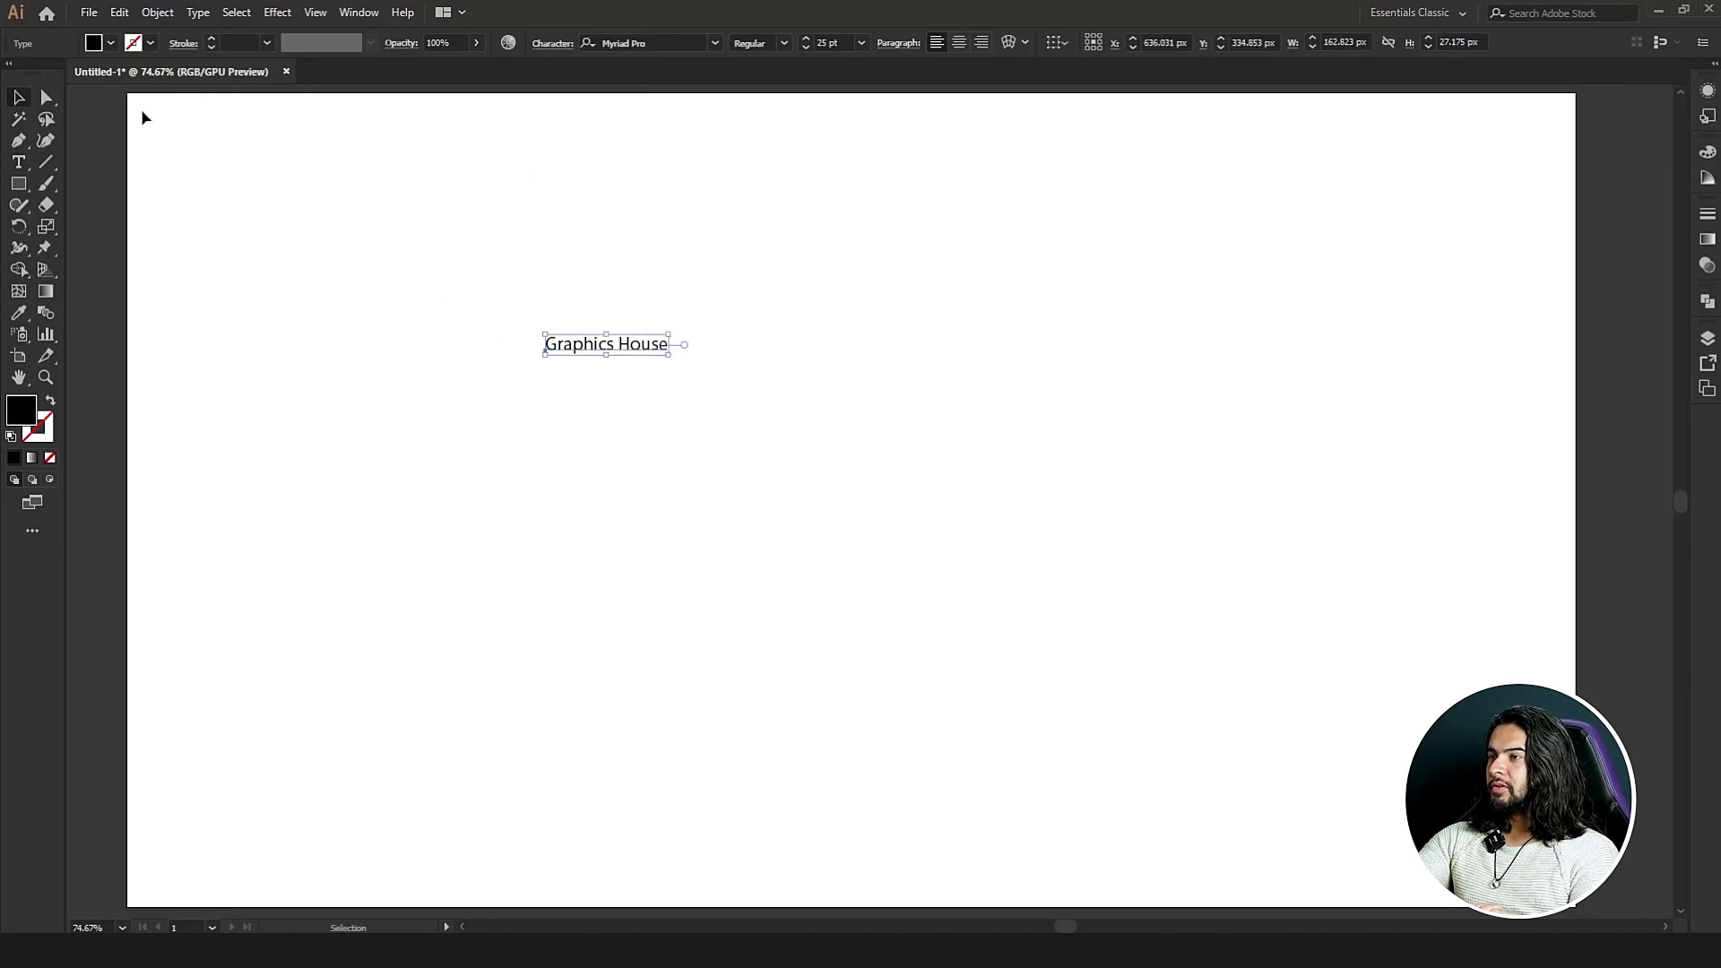
left_click_drag(669, 357, 814, 423)
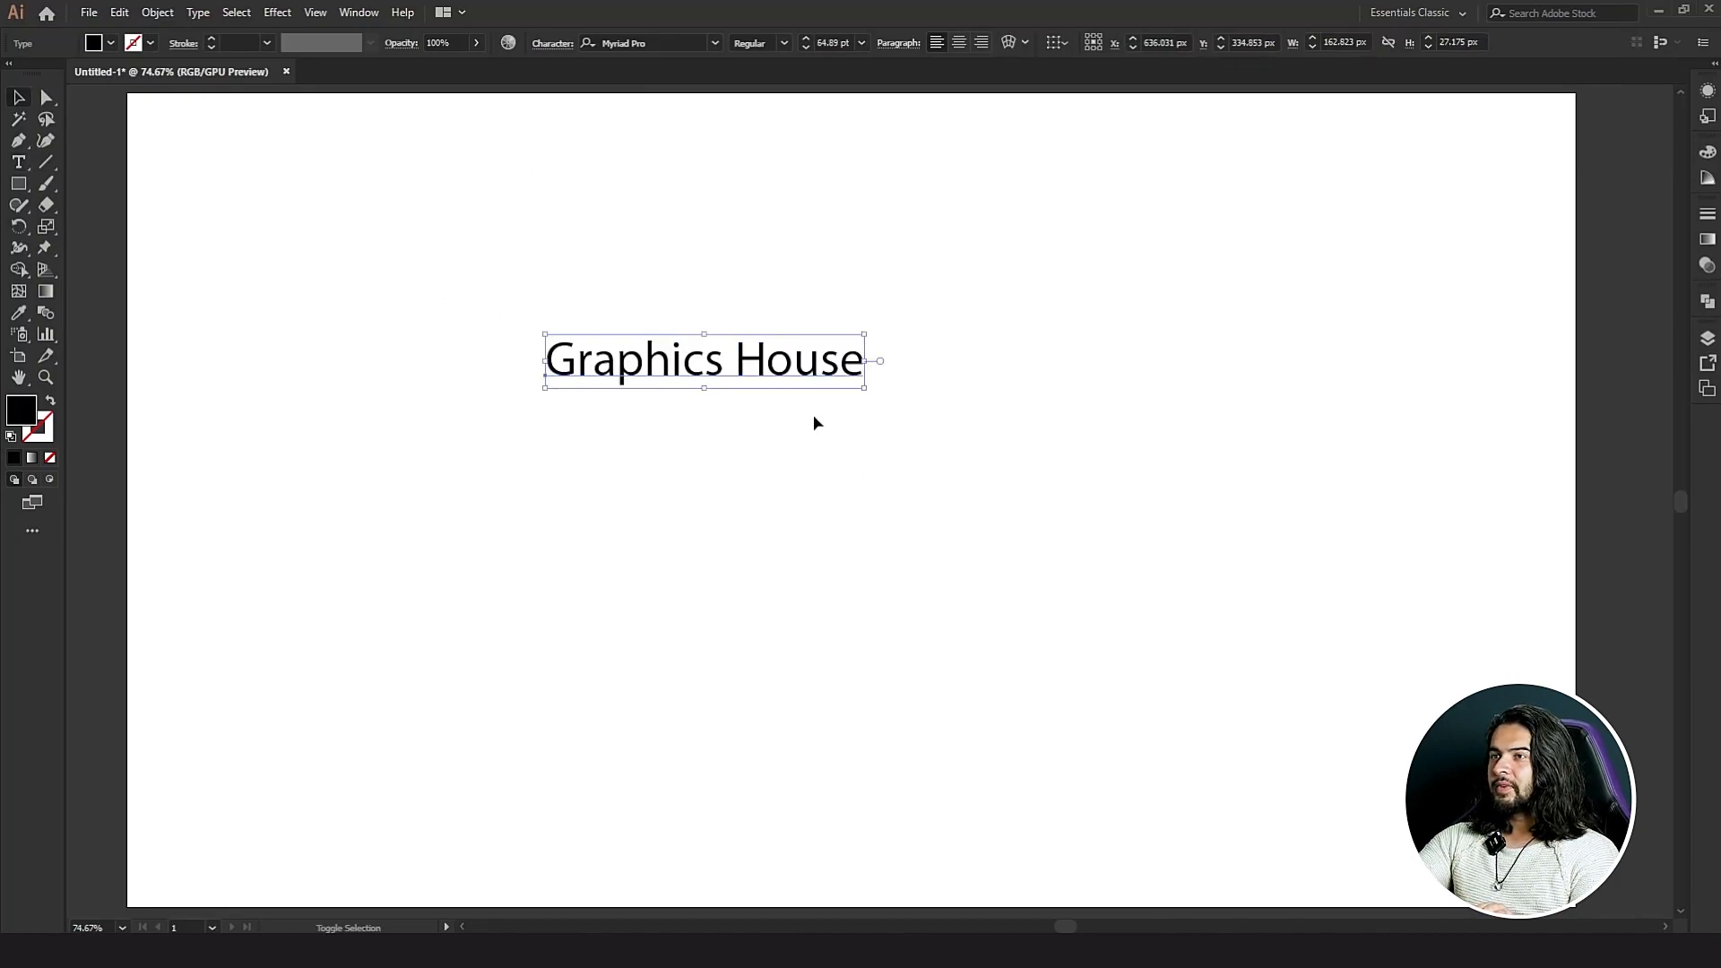
Try several fill swatches, including light grey and blue, on the "Graphics House" text and settle on dark green.
left_click(95, 44)
left_click(114, 75)
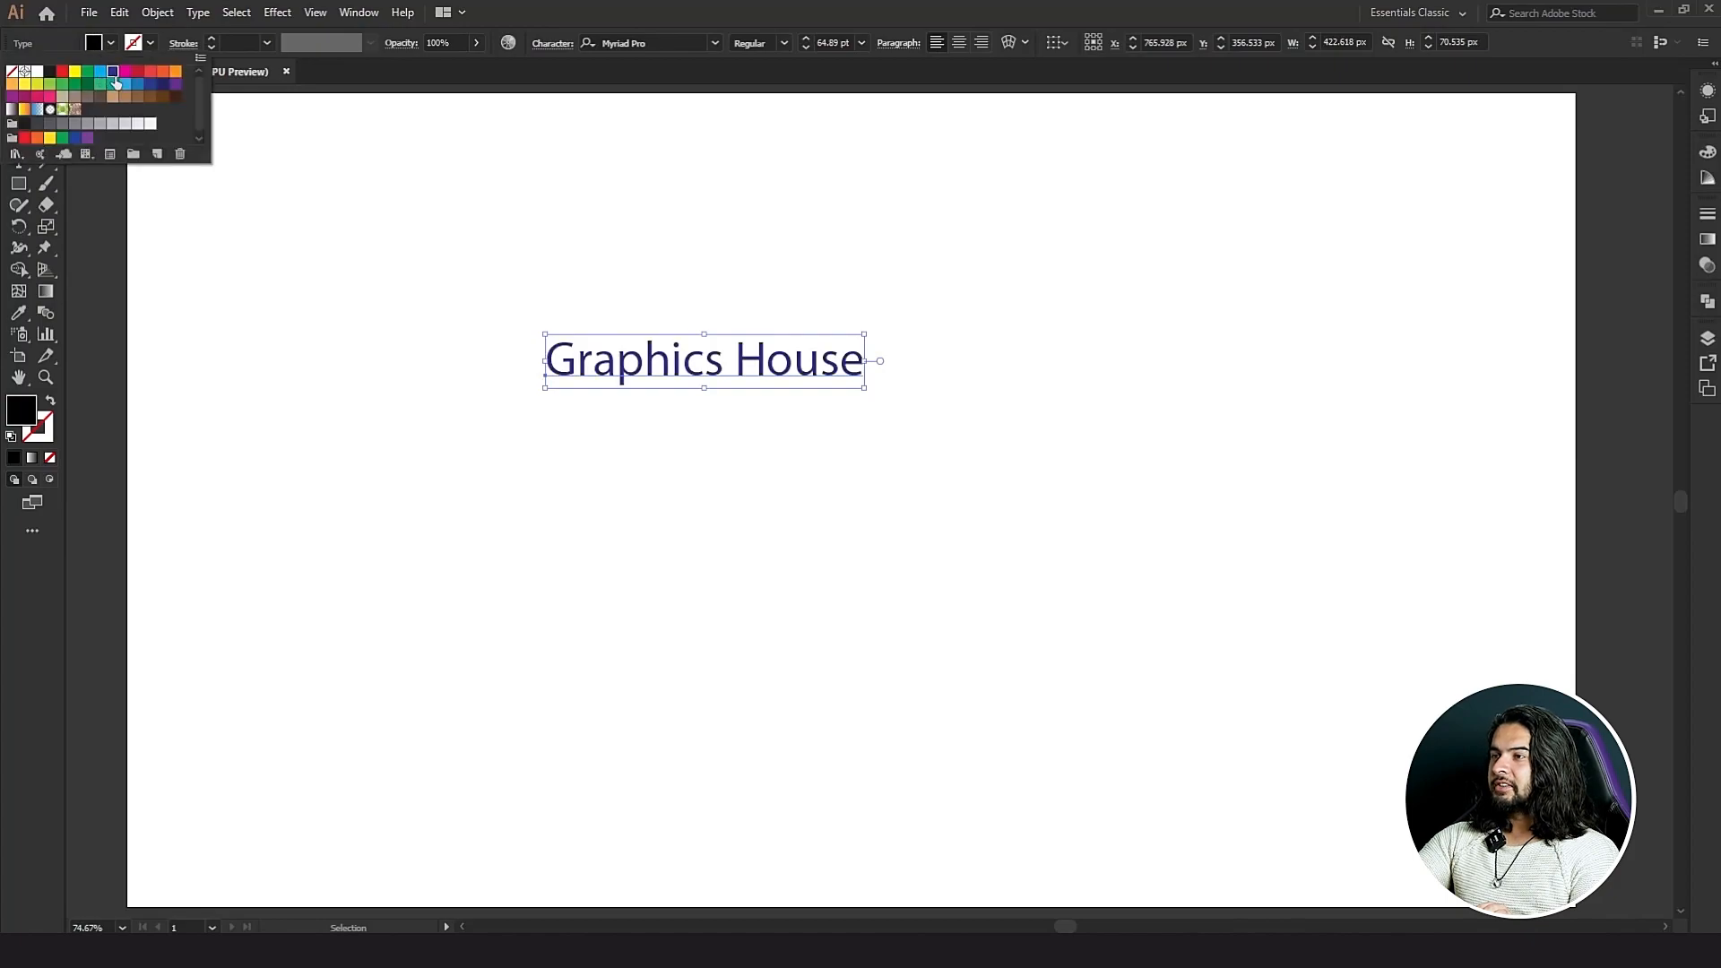
left_click(124, 126)
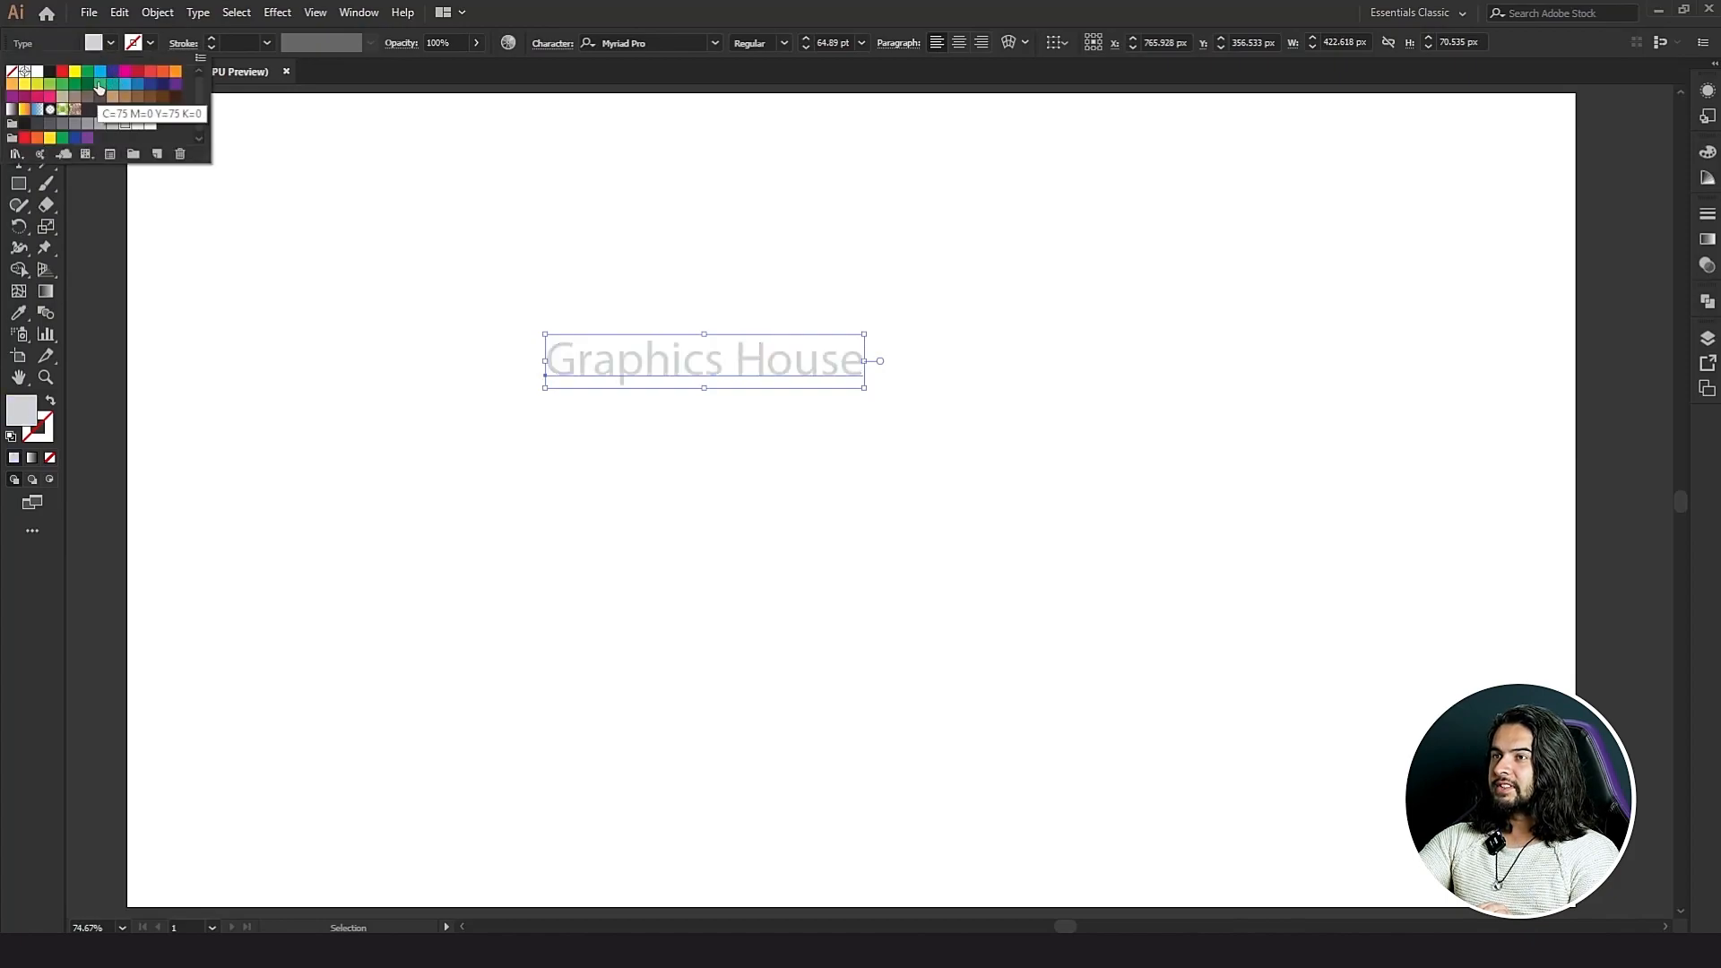
left_click(74, 86)
left_click(43, 86)
left_click(87, 83)
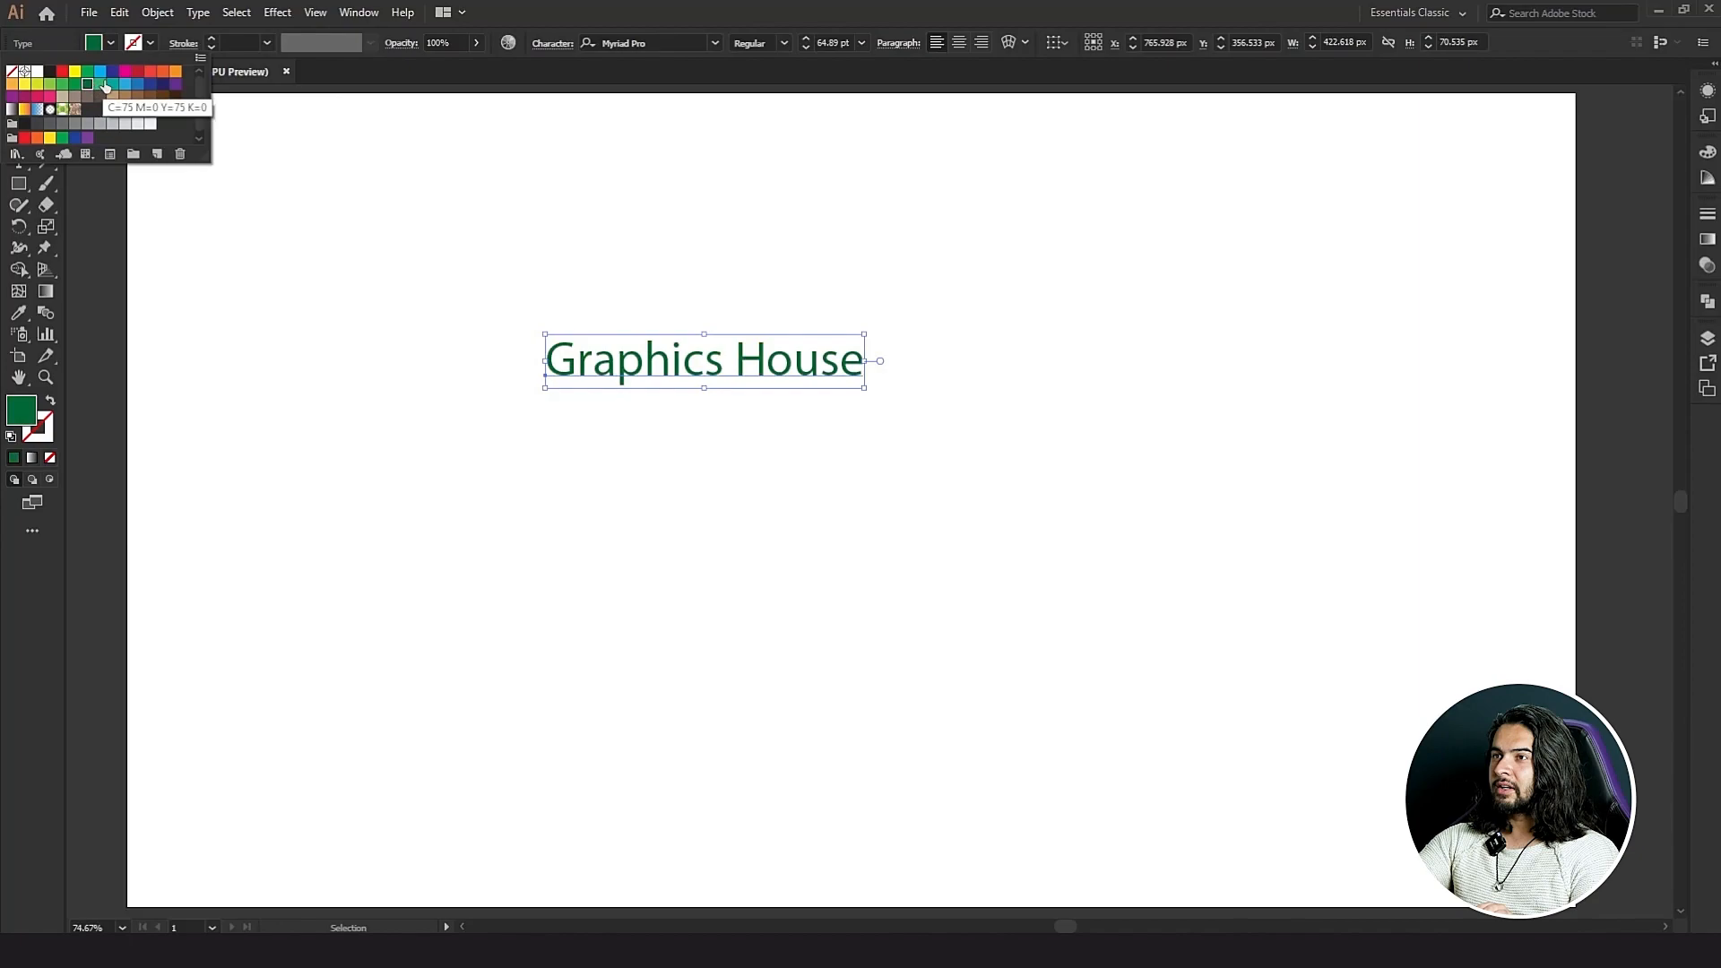
left_click(113, 71)
left_click(137, 83)
left_click(114, 82)
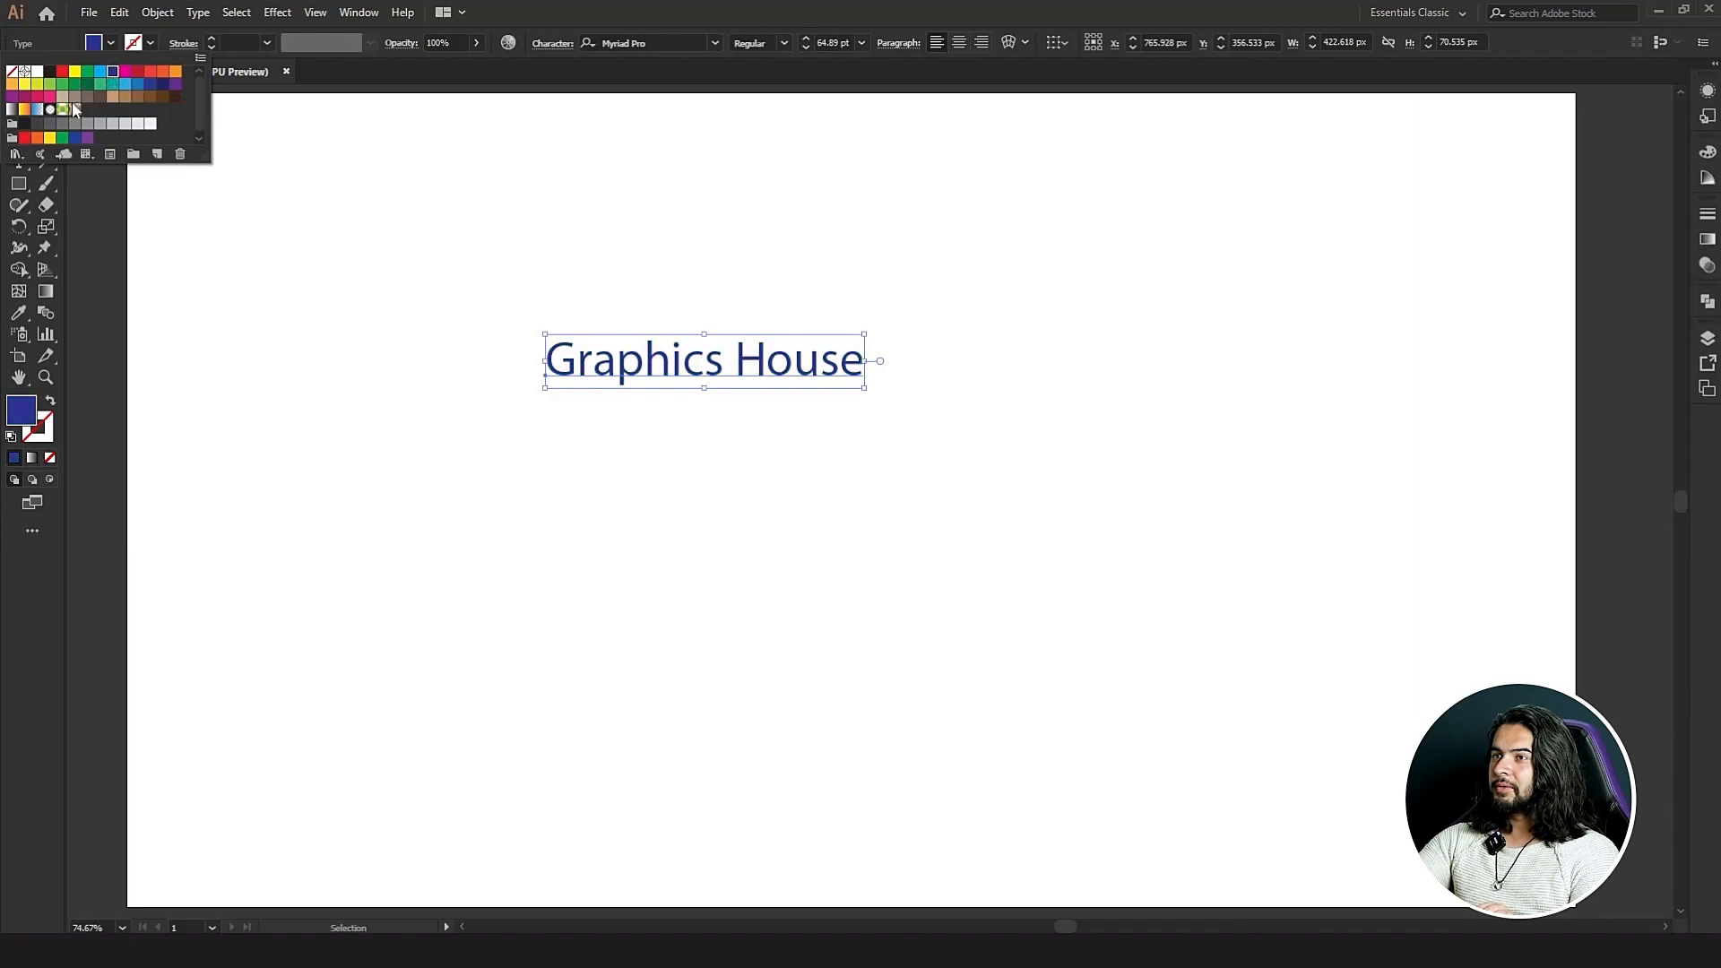
left_click(74, 109)
left_click(88, 83)
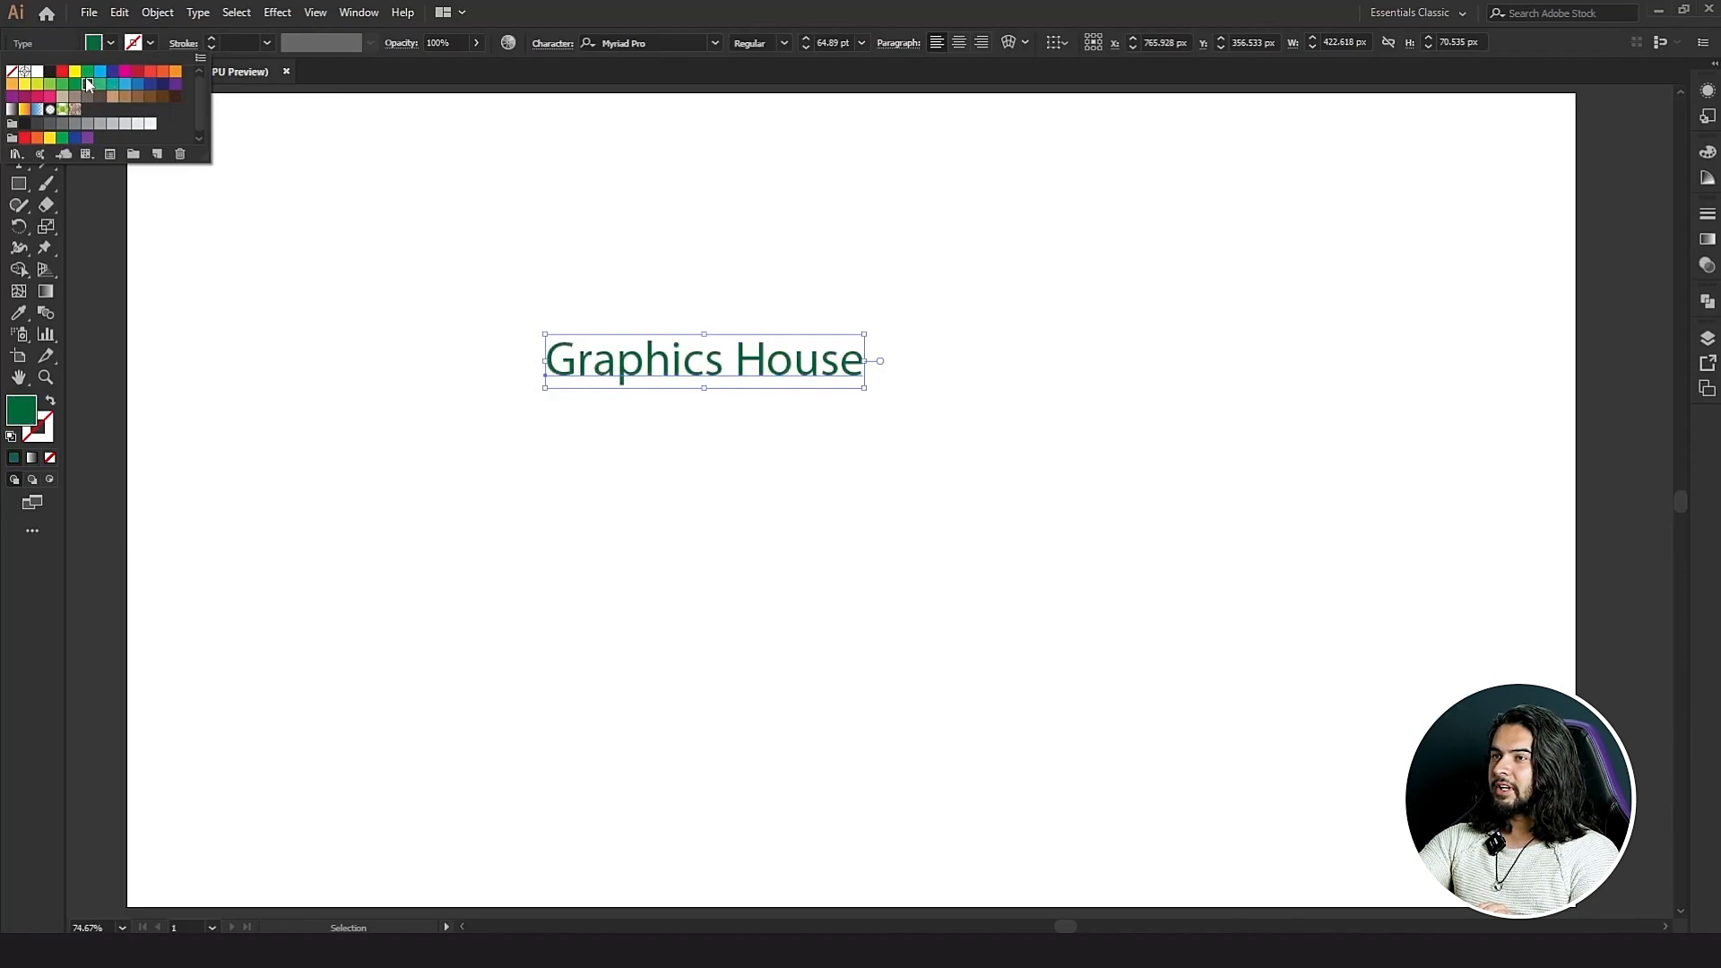
Apply a red stroke to the "Graphics House" text.
left_click(148, 41)
left_click(149, 41)
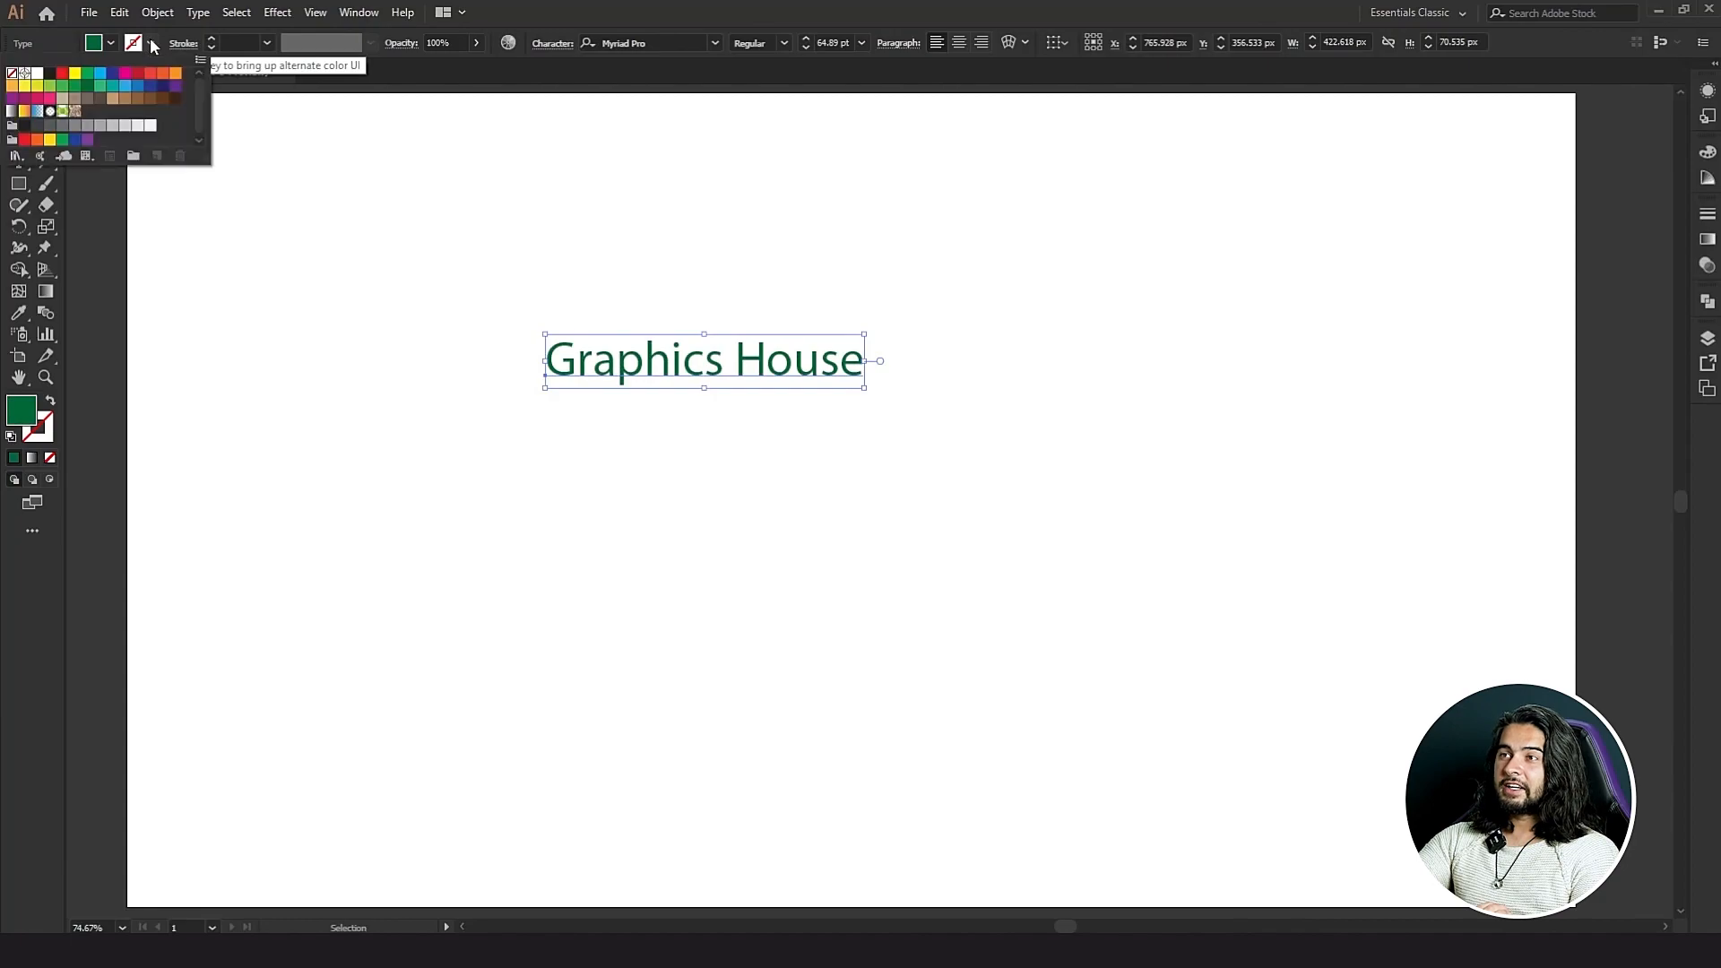
left_click(113, 74)
left_click(64, 73)
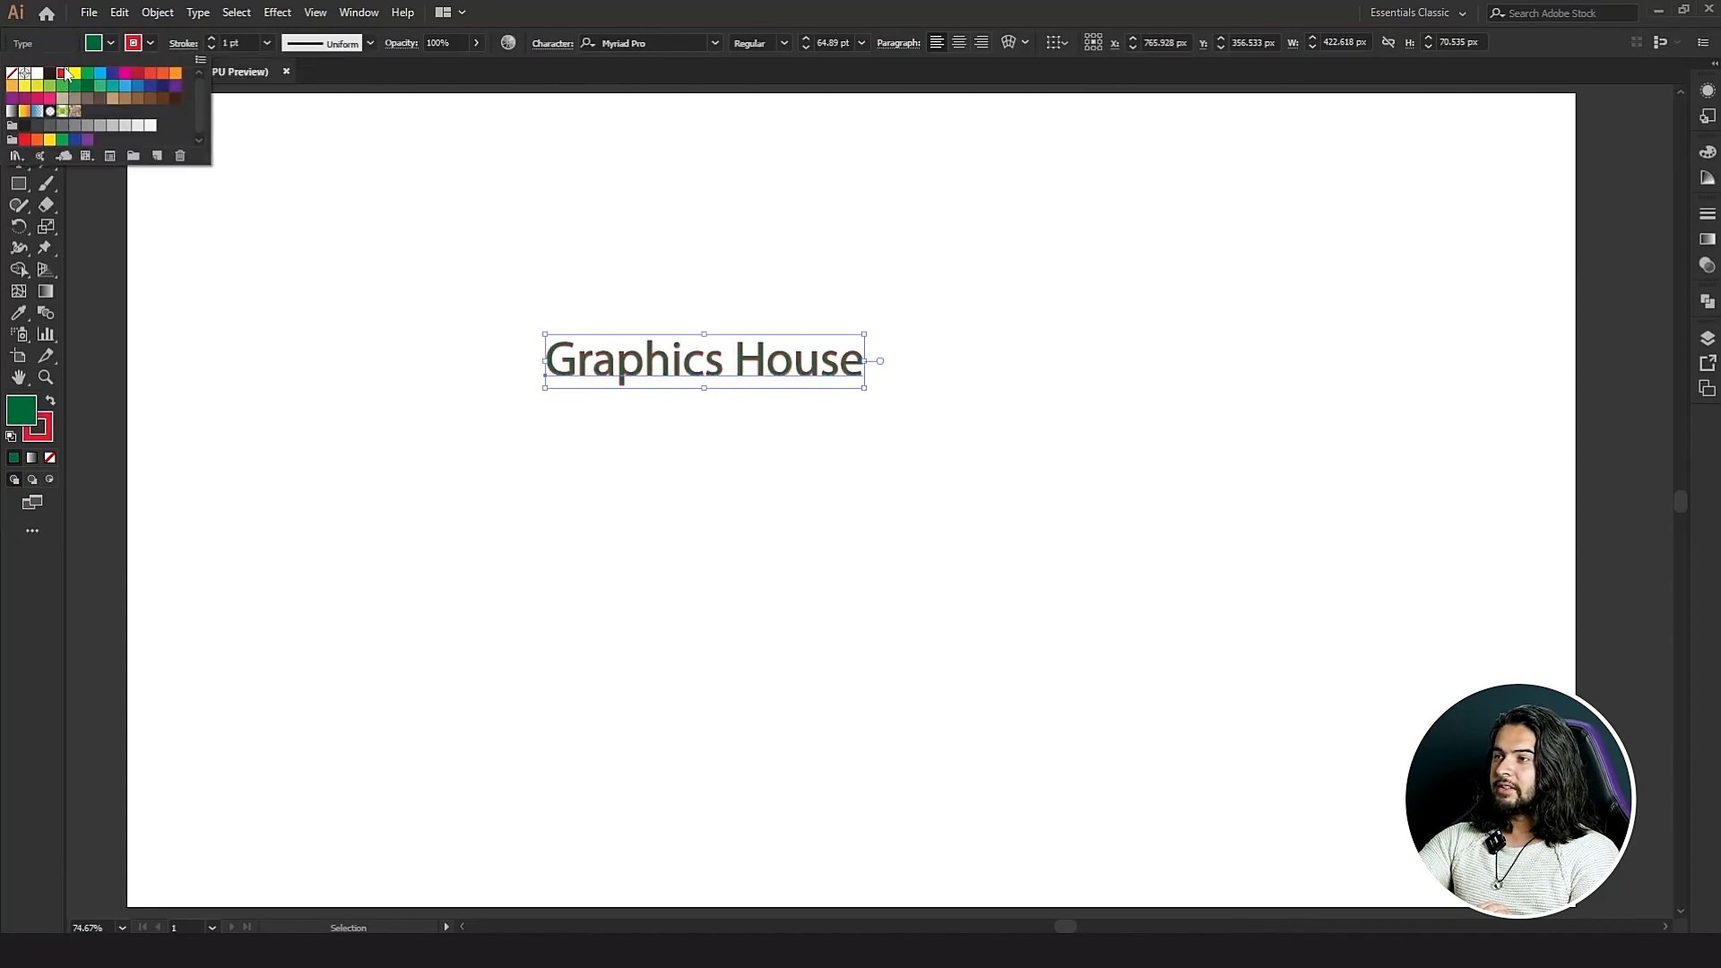
left_click(613, 356)
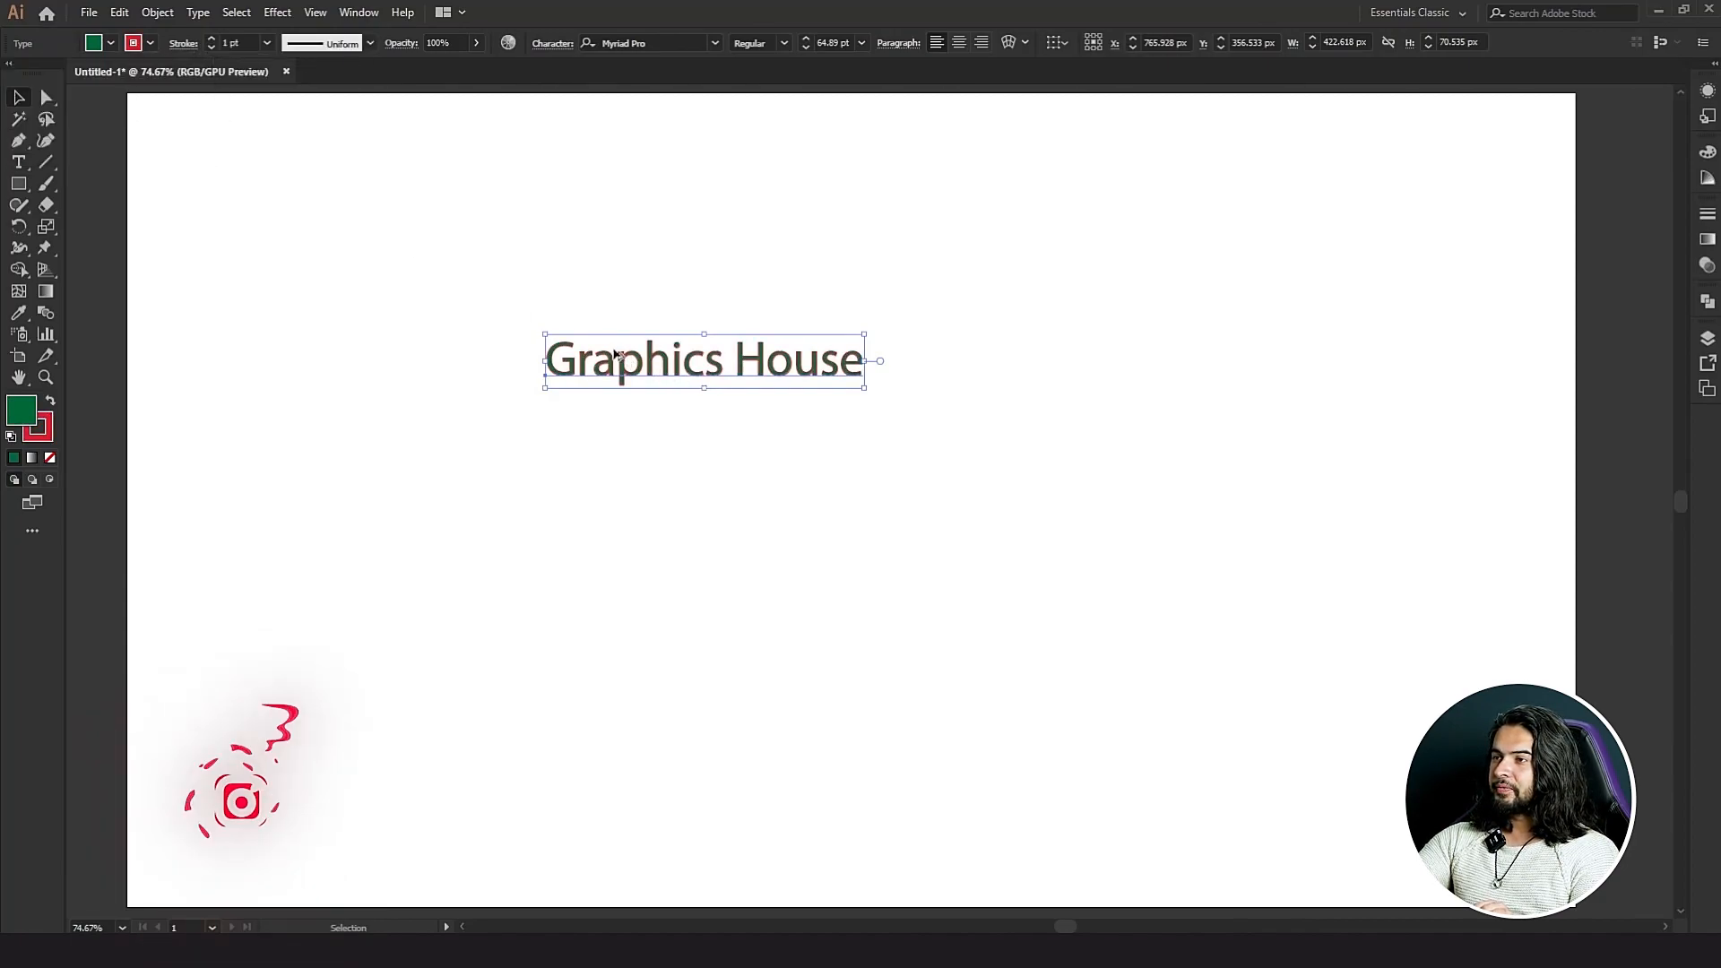
Increase the stroke weight of the "Graphics House" text to 4 pt.
scroll(596, 358, "up", 5)
scroll(596, 354, "down", 3)
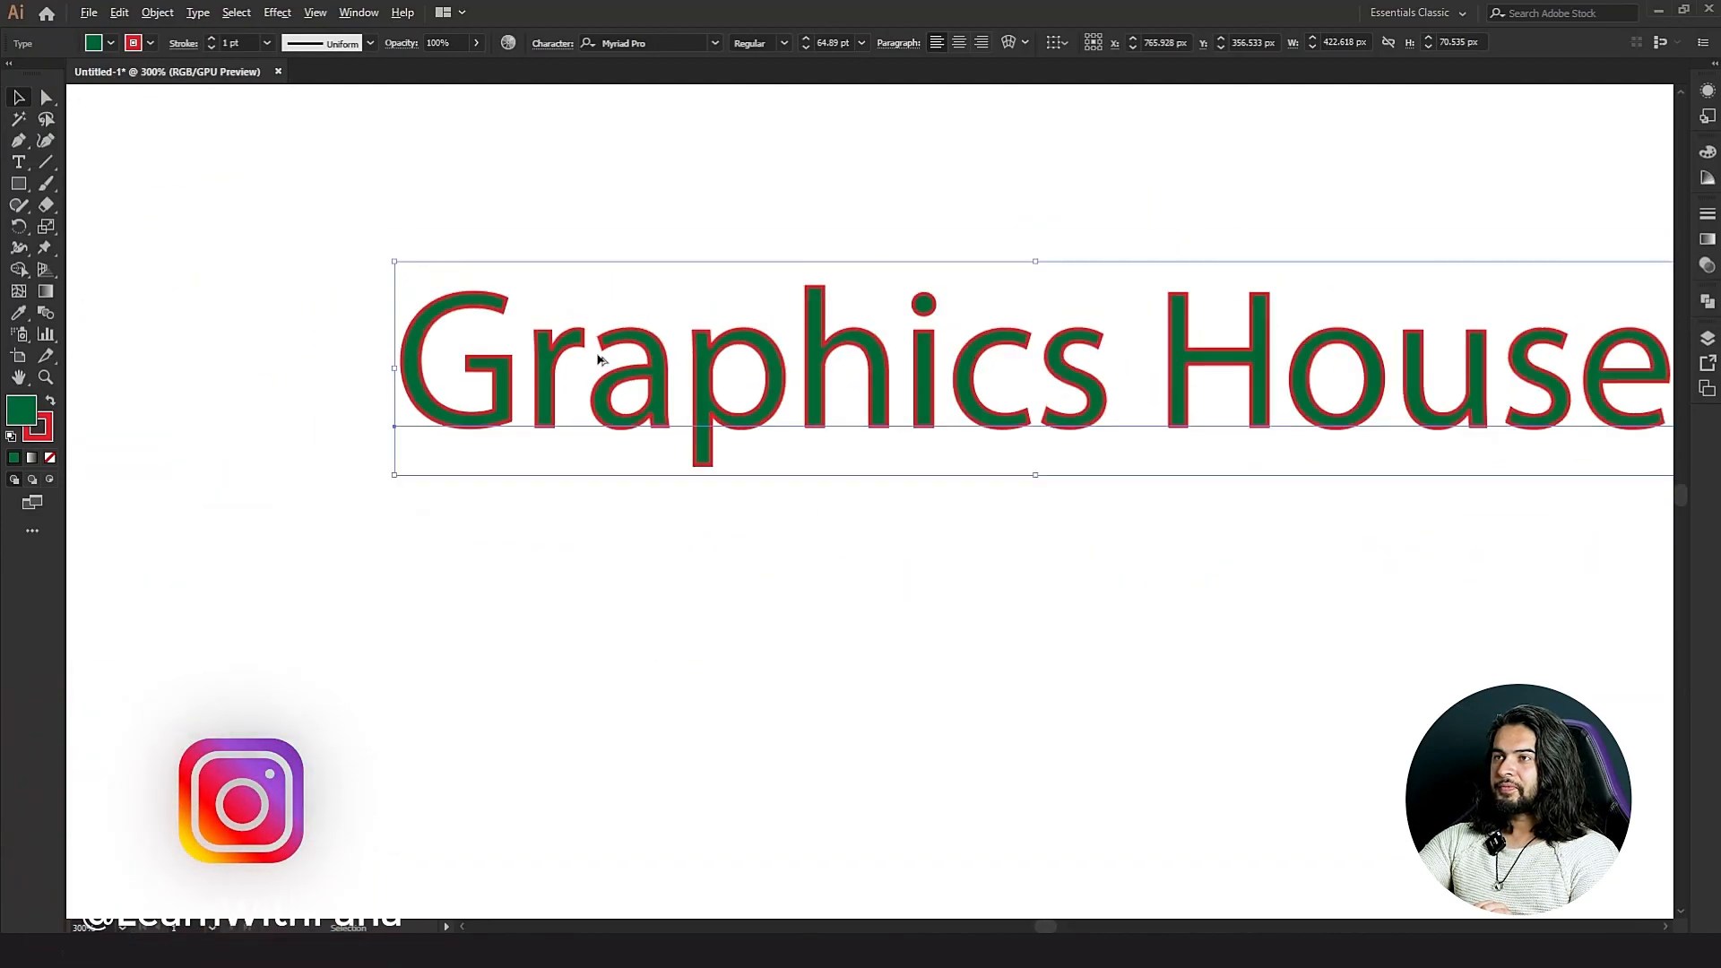
scroll(786, 356, "up", 2)
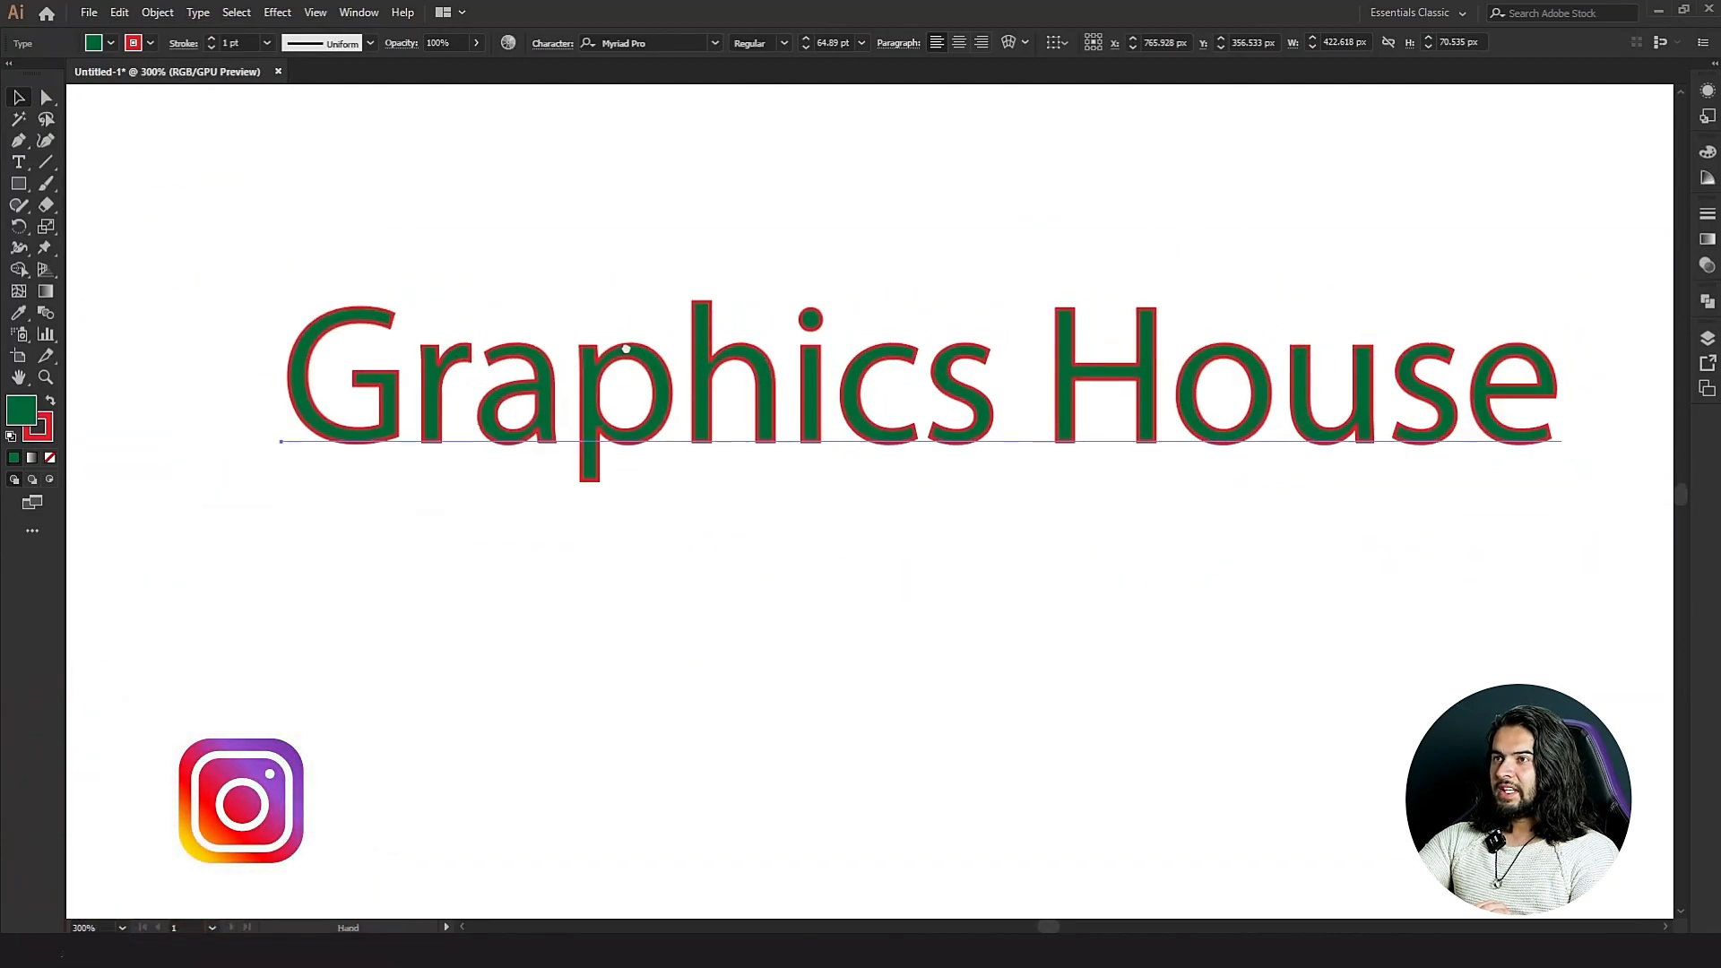
scroll(597, 369, "down", 2)
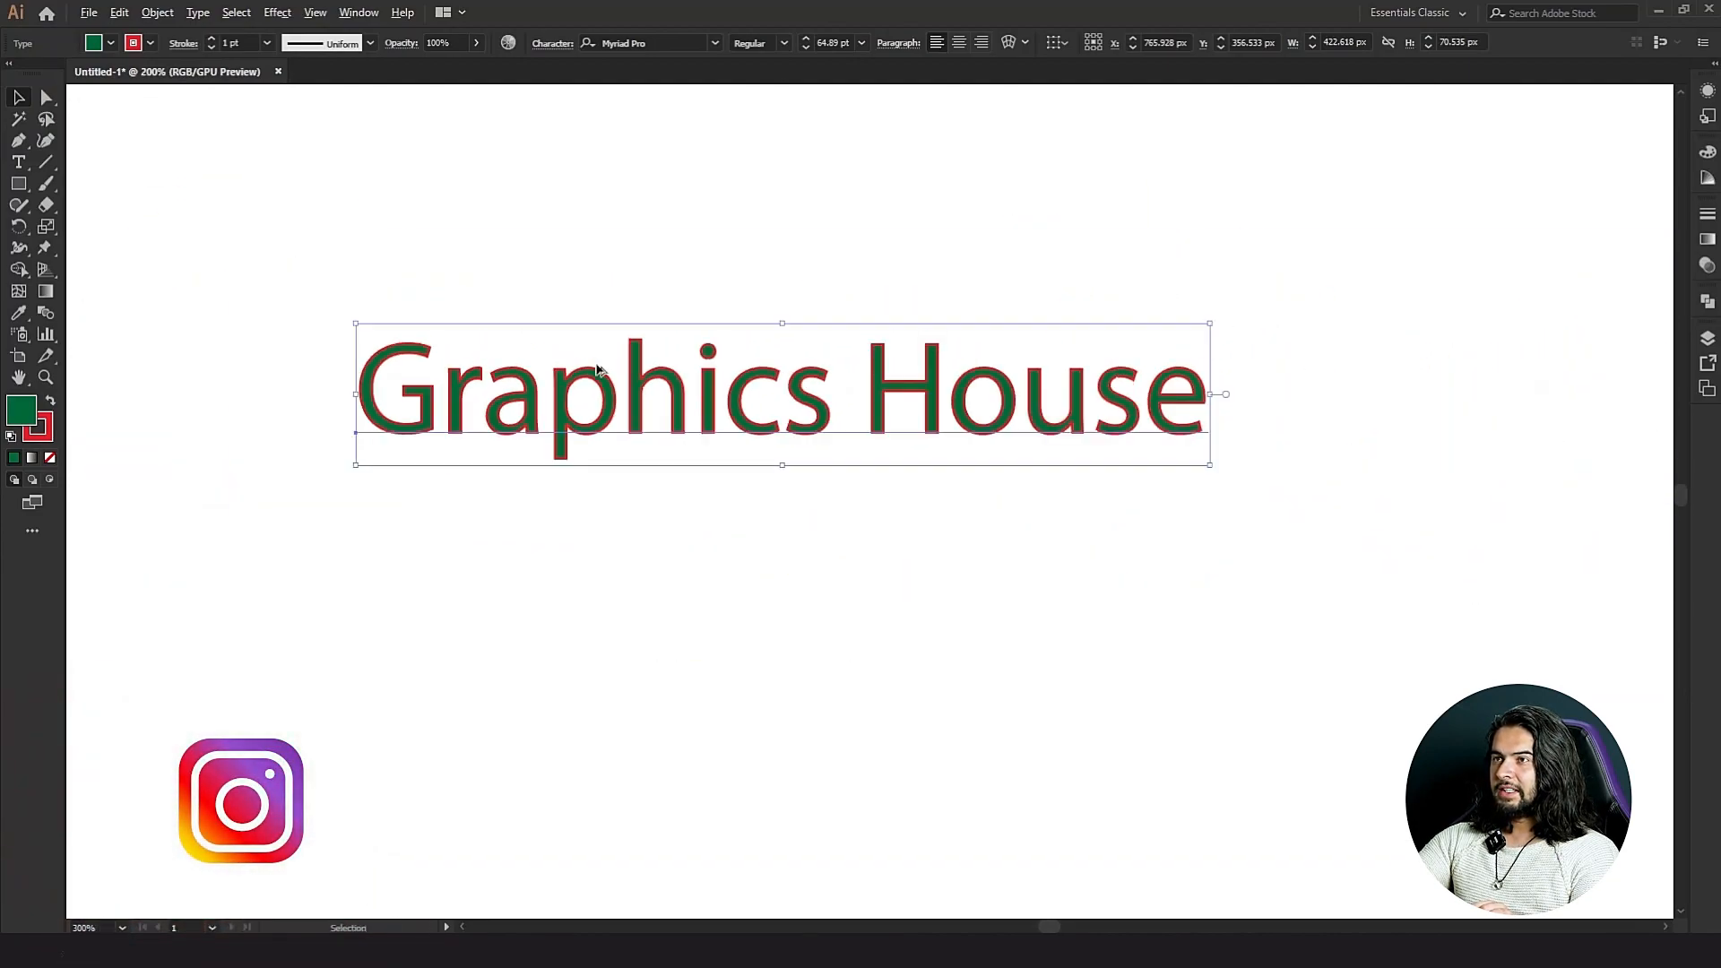
left_click(211, 38)
left_click(212, 39)
left_click(211, 39)
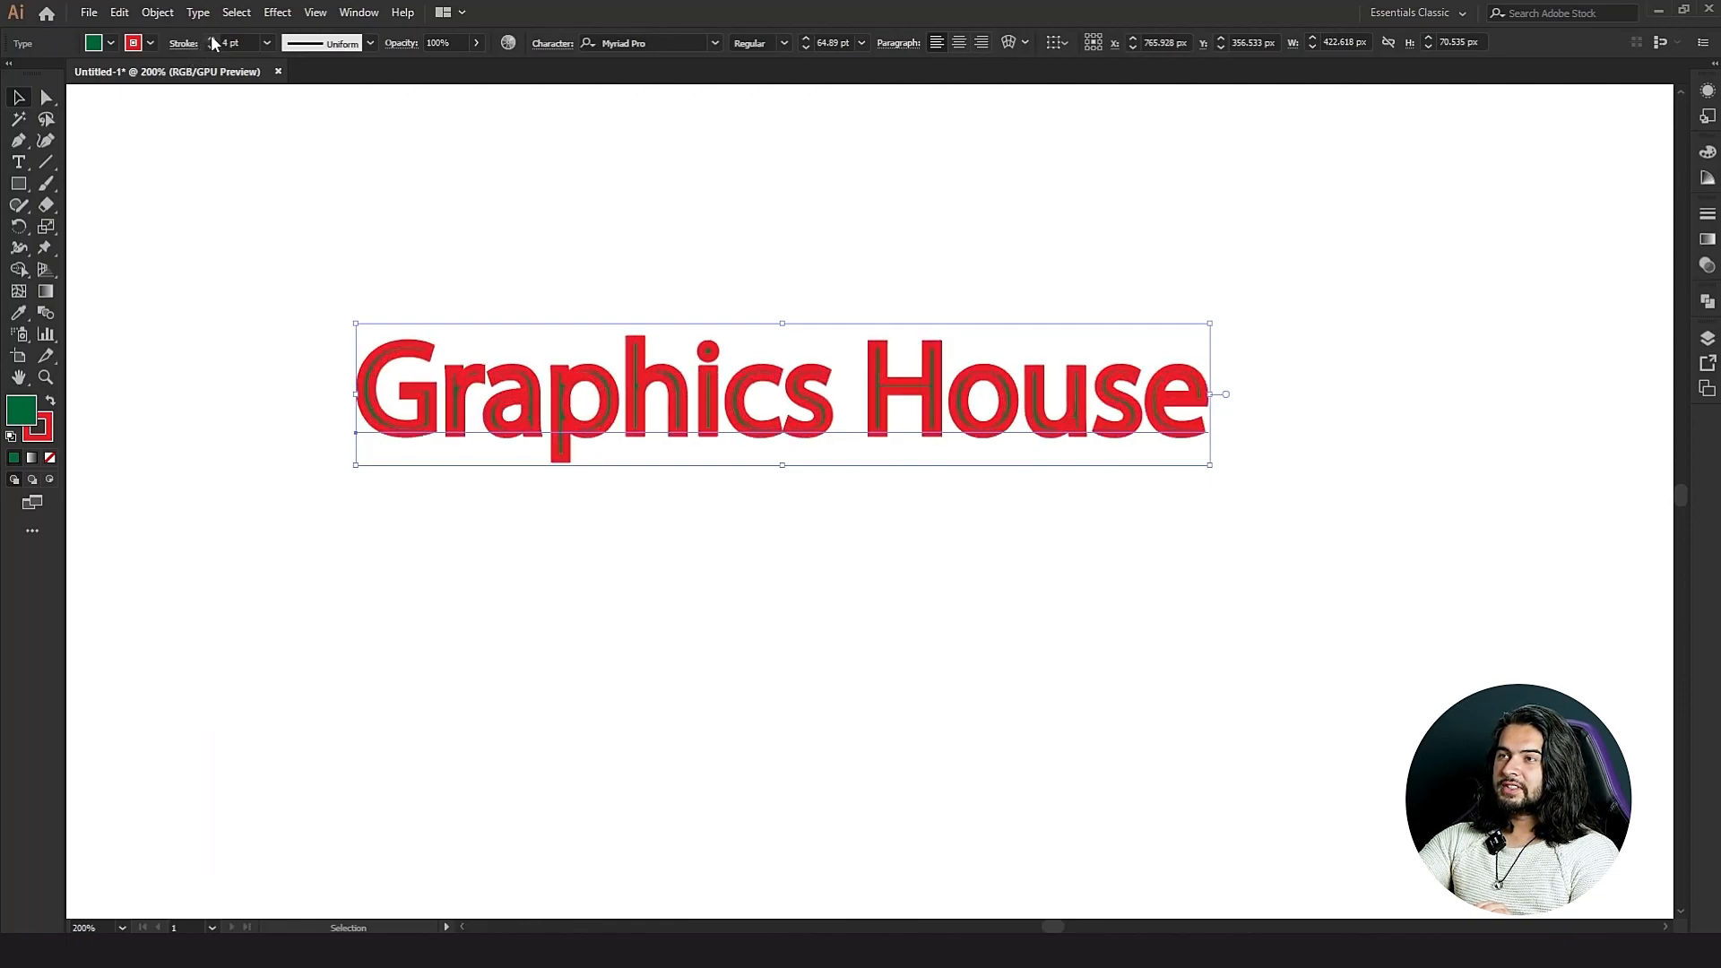
Try thinner and thicker outlines on the "Graphics House" text and set its stroke weight to 2 pt.
left_click(211, 47)
left_click(212, 47)
left_click(211, 47)
left_click(212, 39)
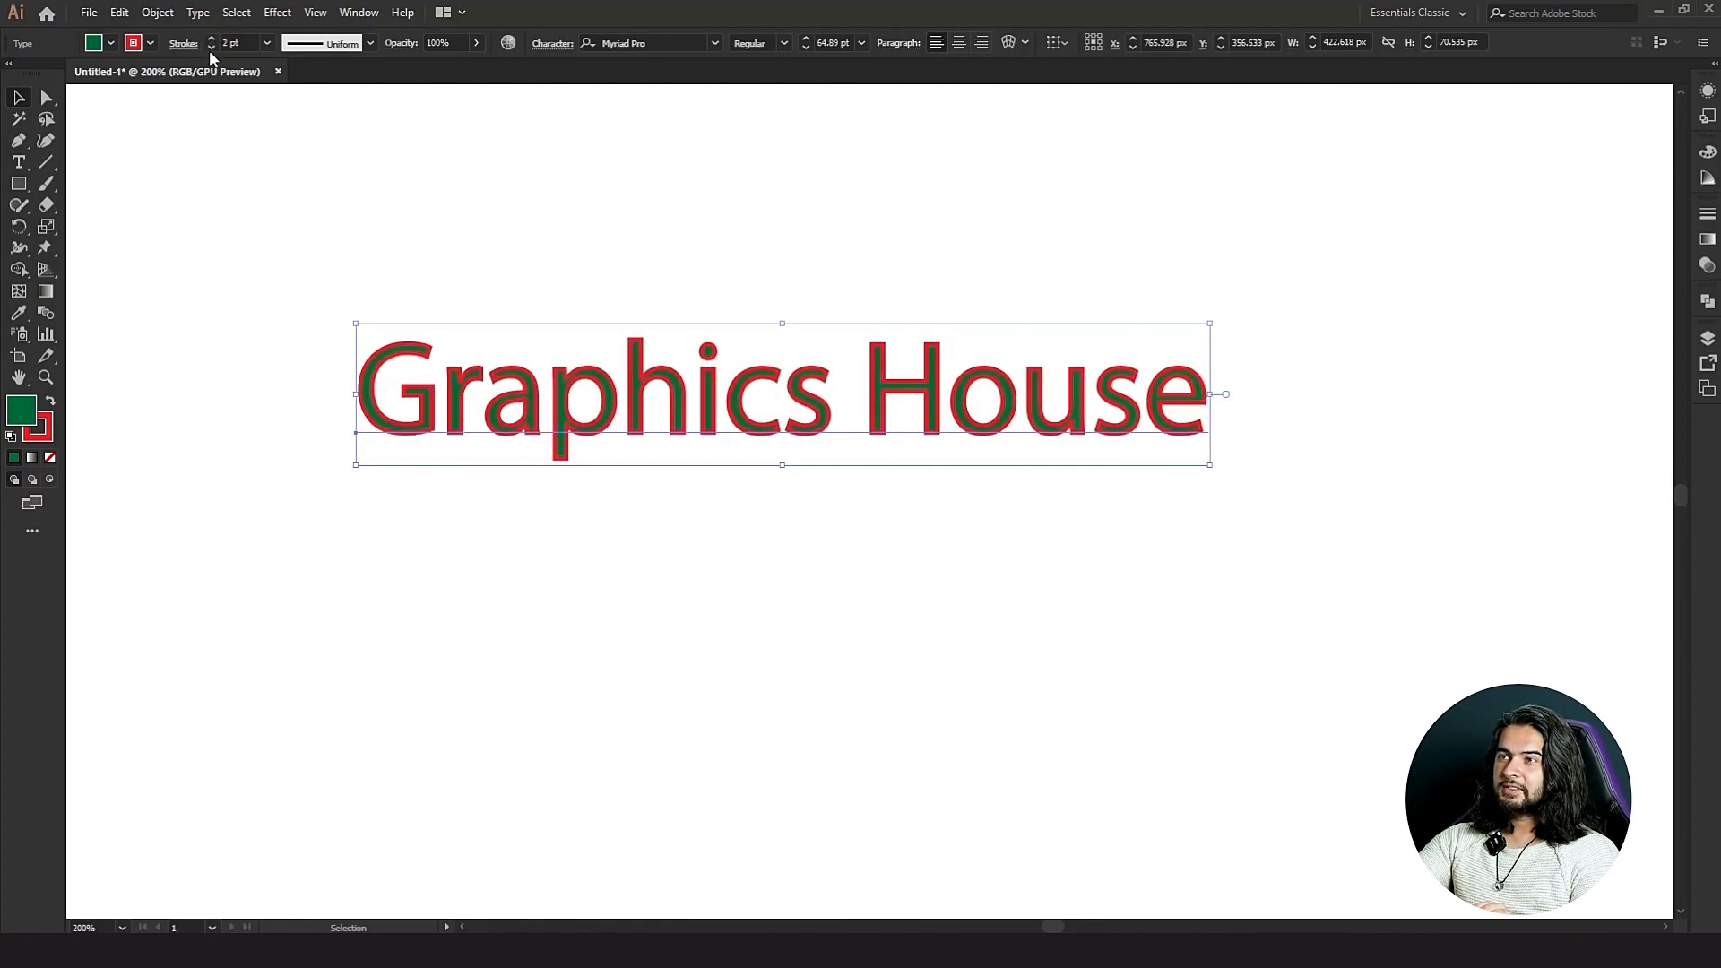
left_click(211, 39)
left_click(212, 46)
left_click(212, 46)
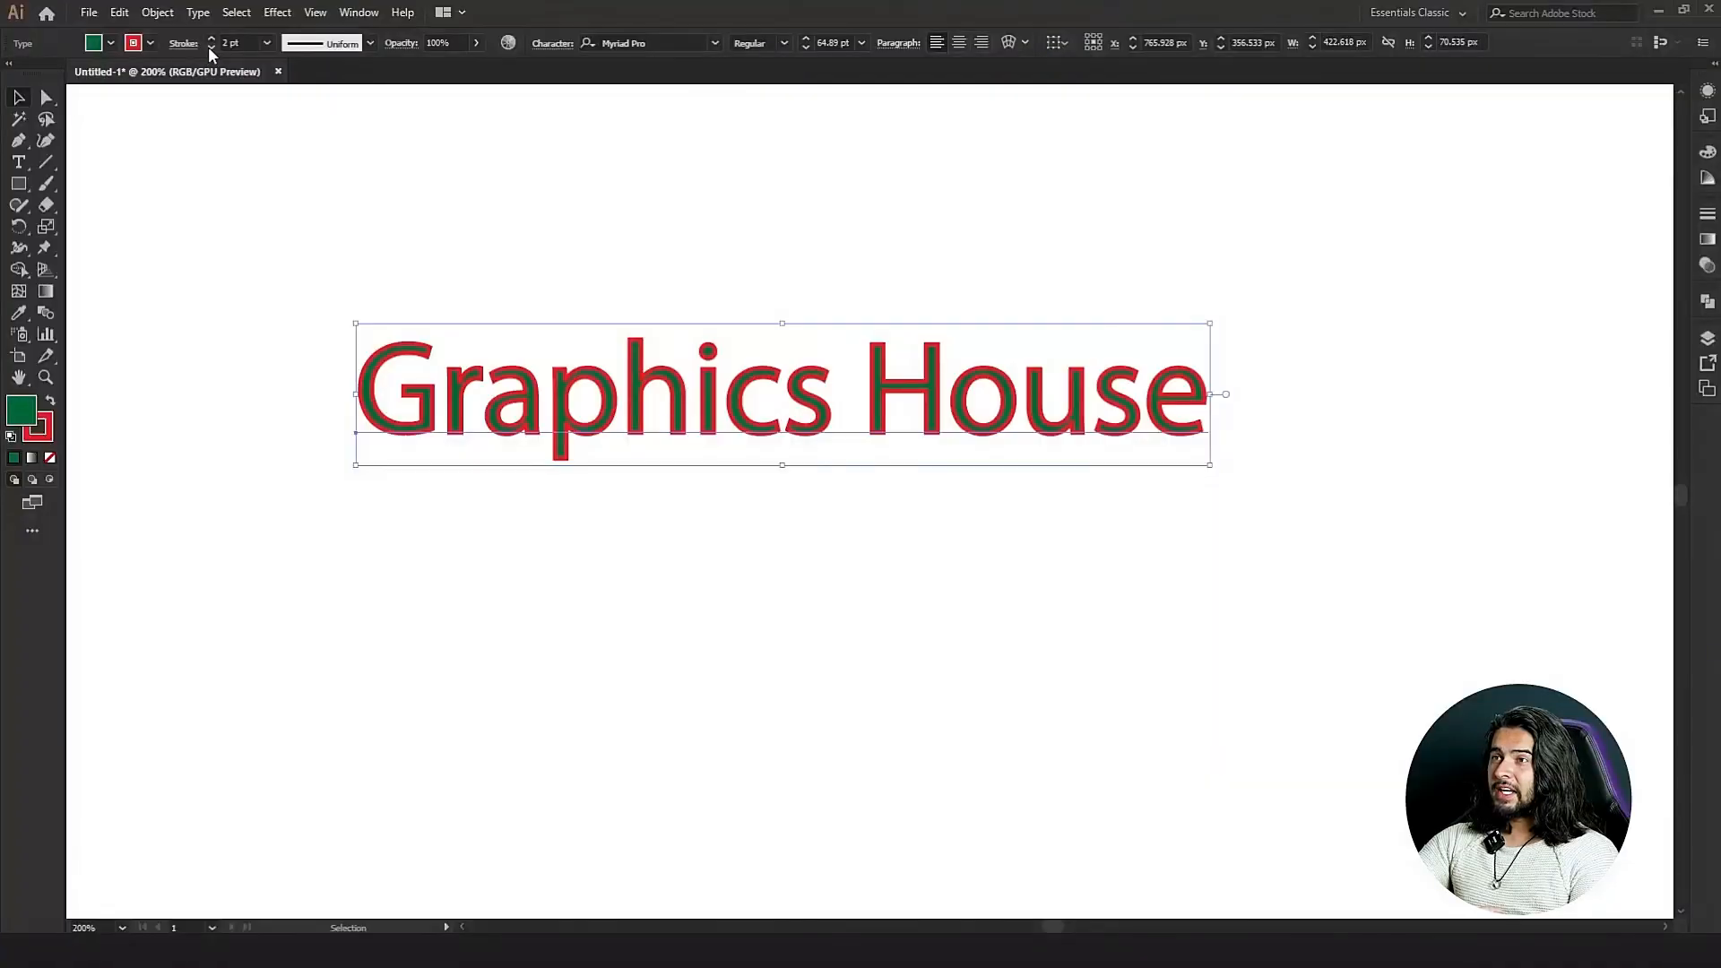
left_click(208, 50)
left_click(212, 40)
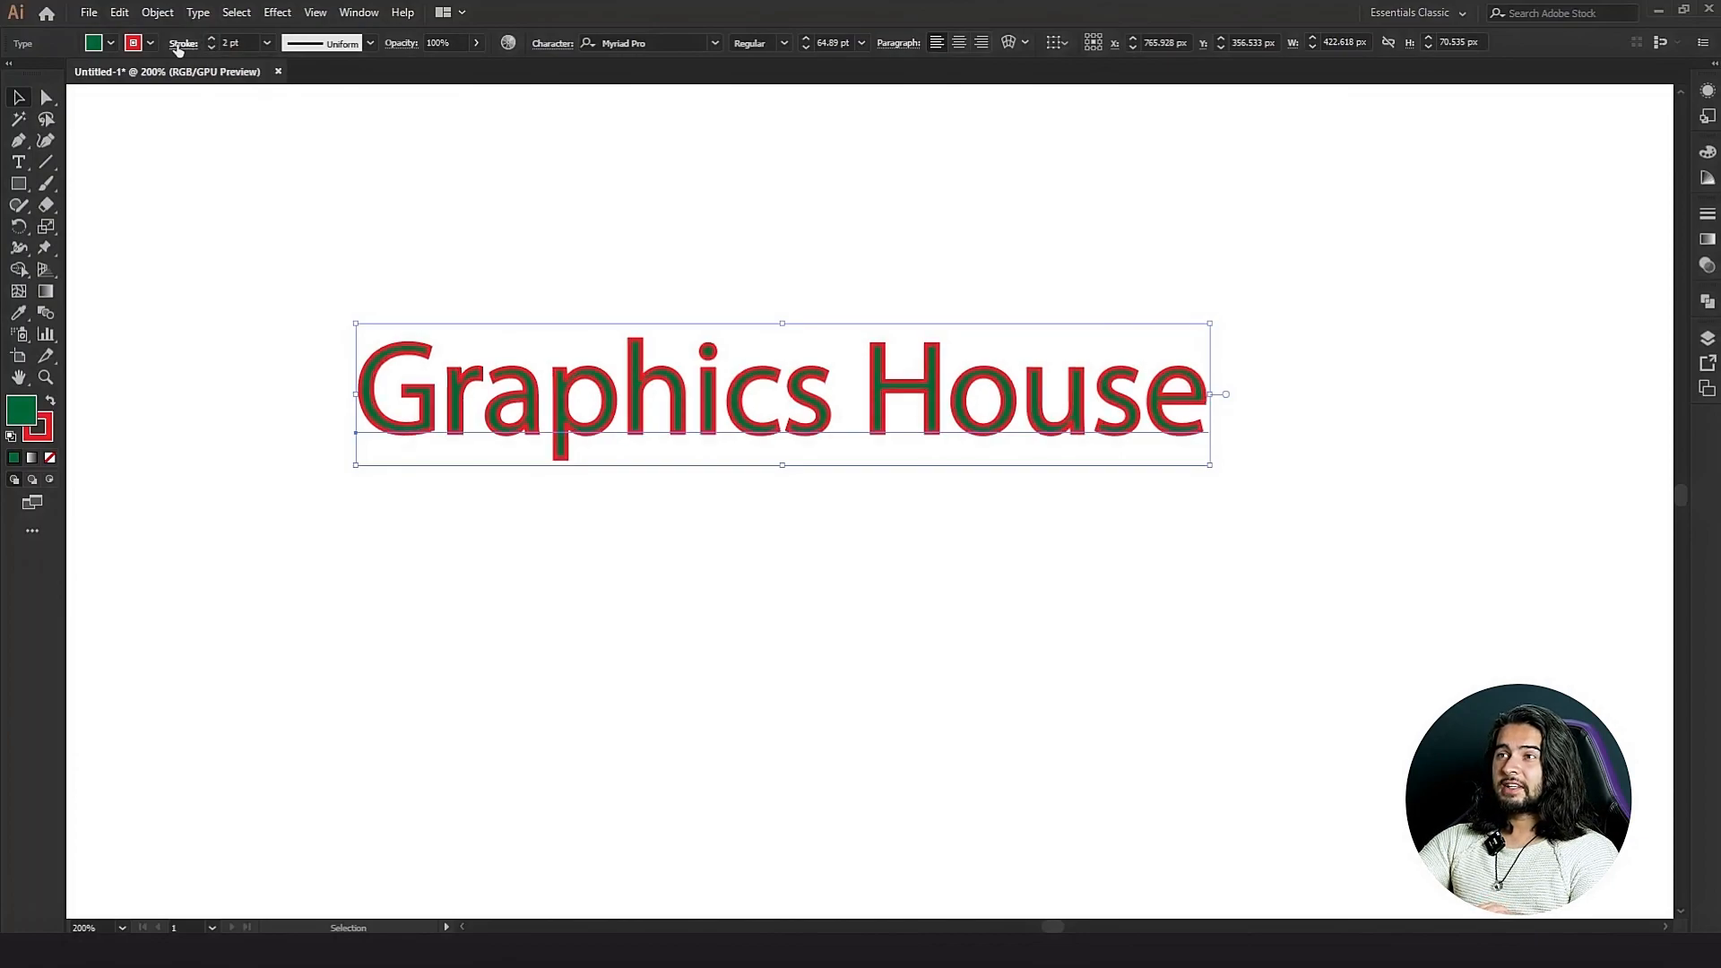
Try different cap options and the round and bevel corner joins on the stroke of the "Graphics House" text.
left_click(178, 47)
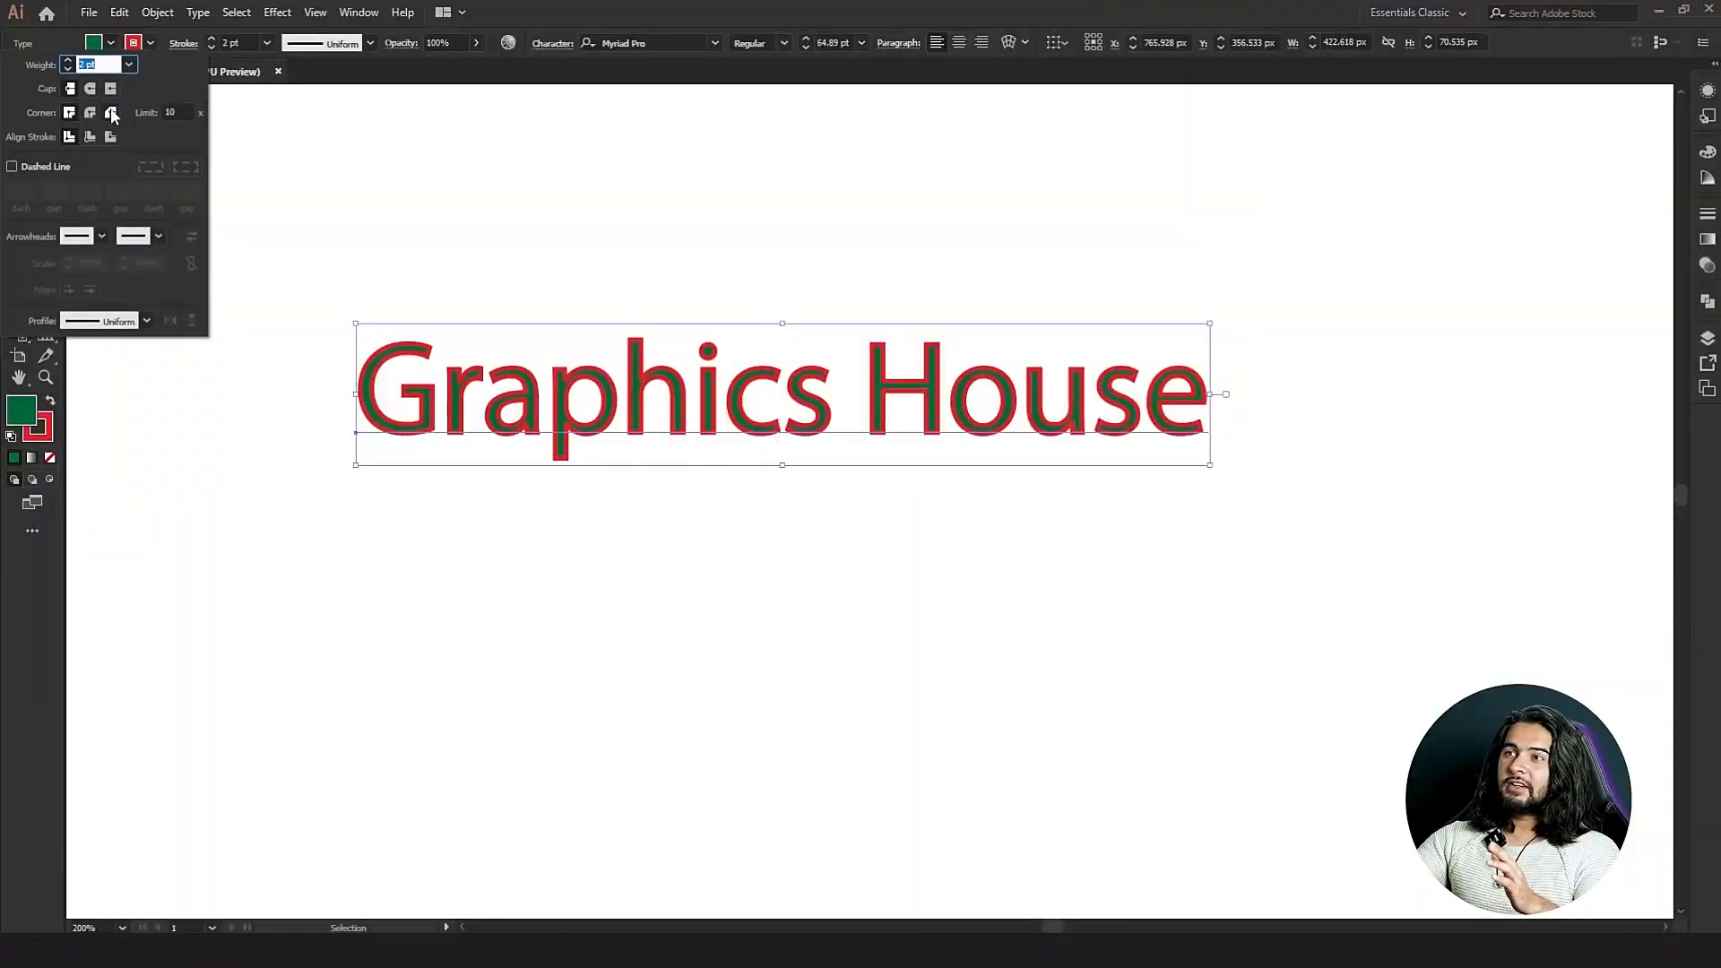
left_click(69, 90)
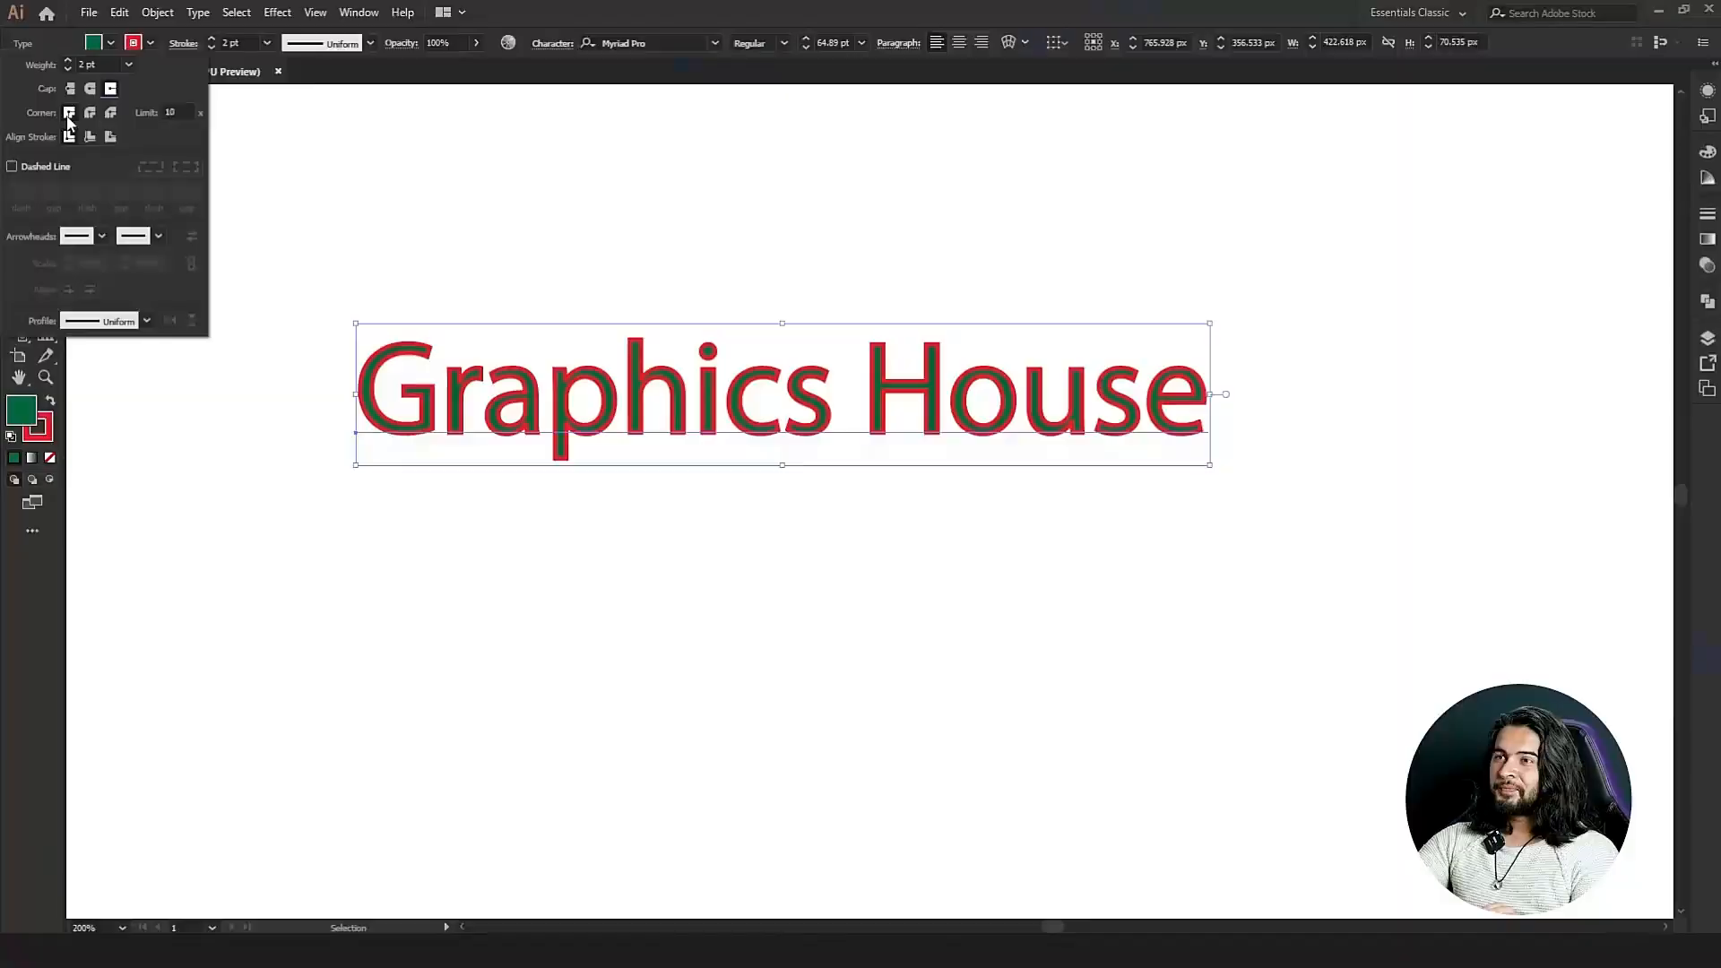
left_click(90, 113)
left_click(110, 113)
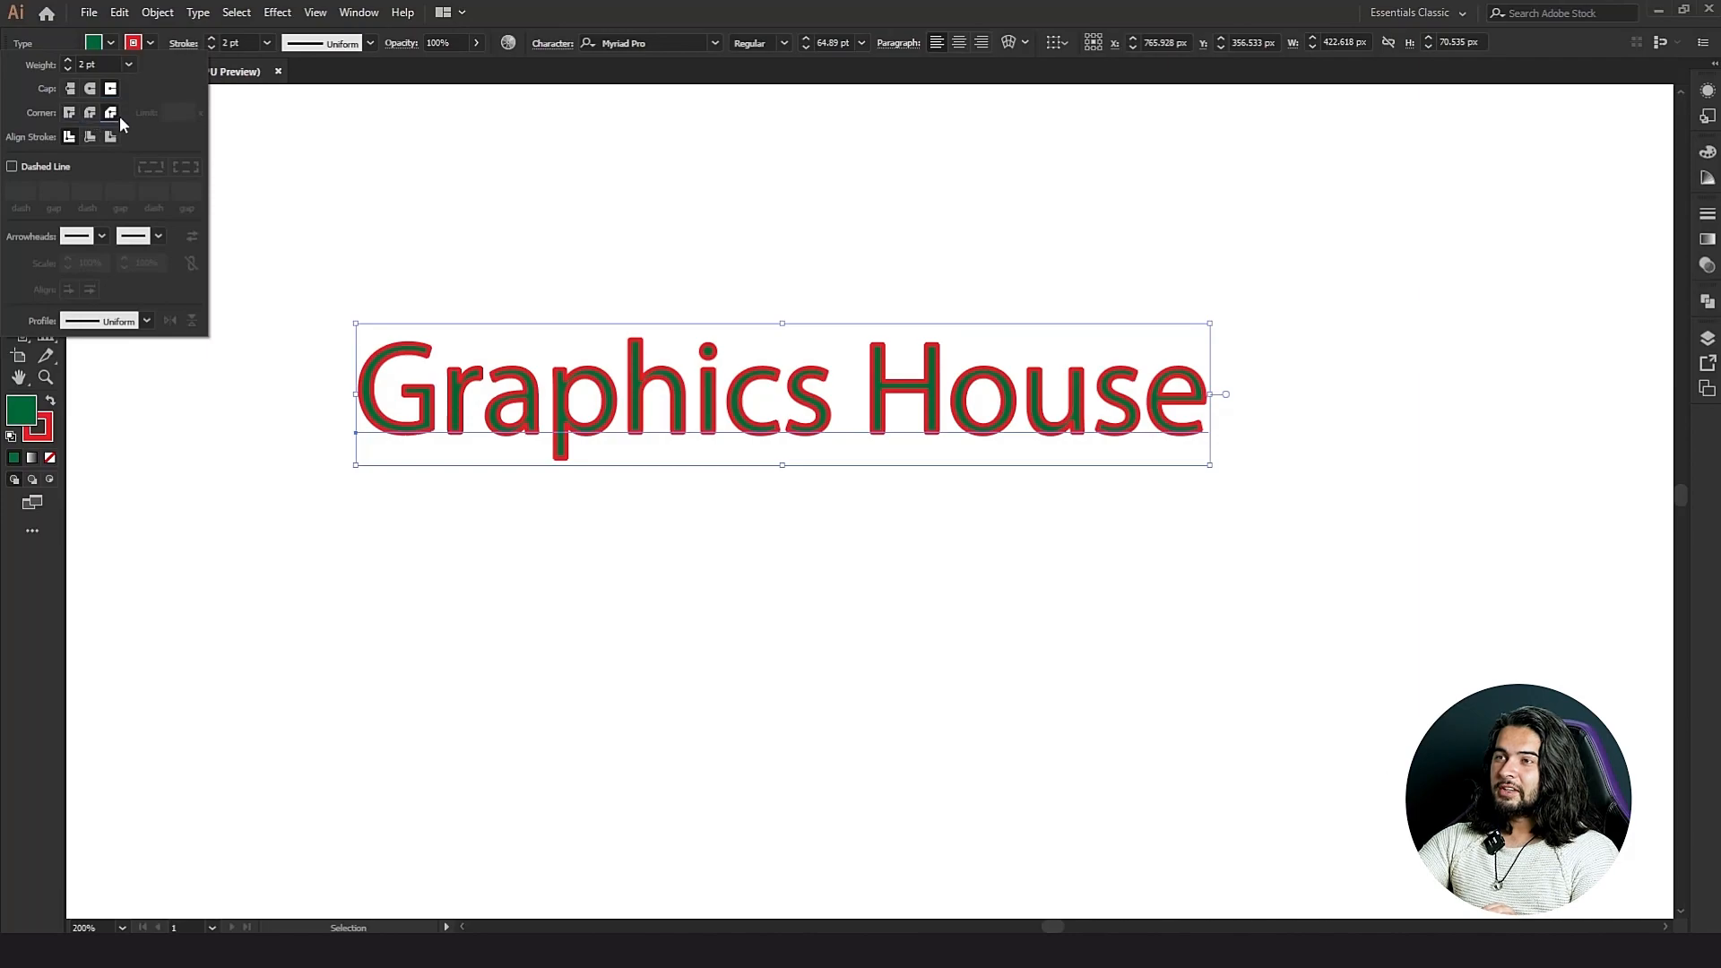
left_click(89, 113)
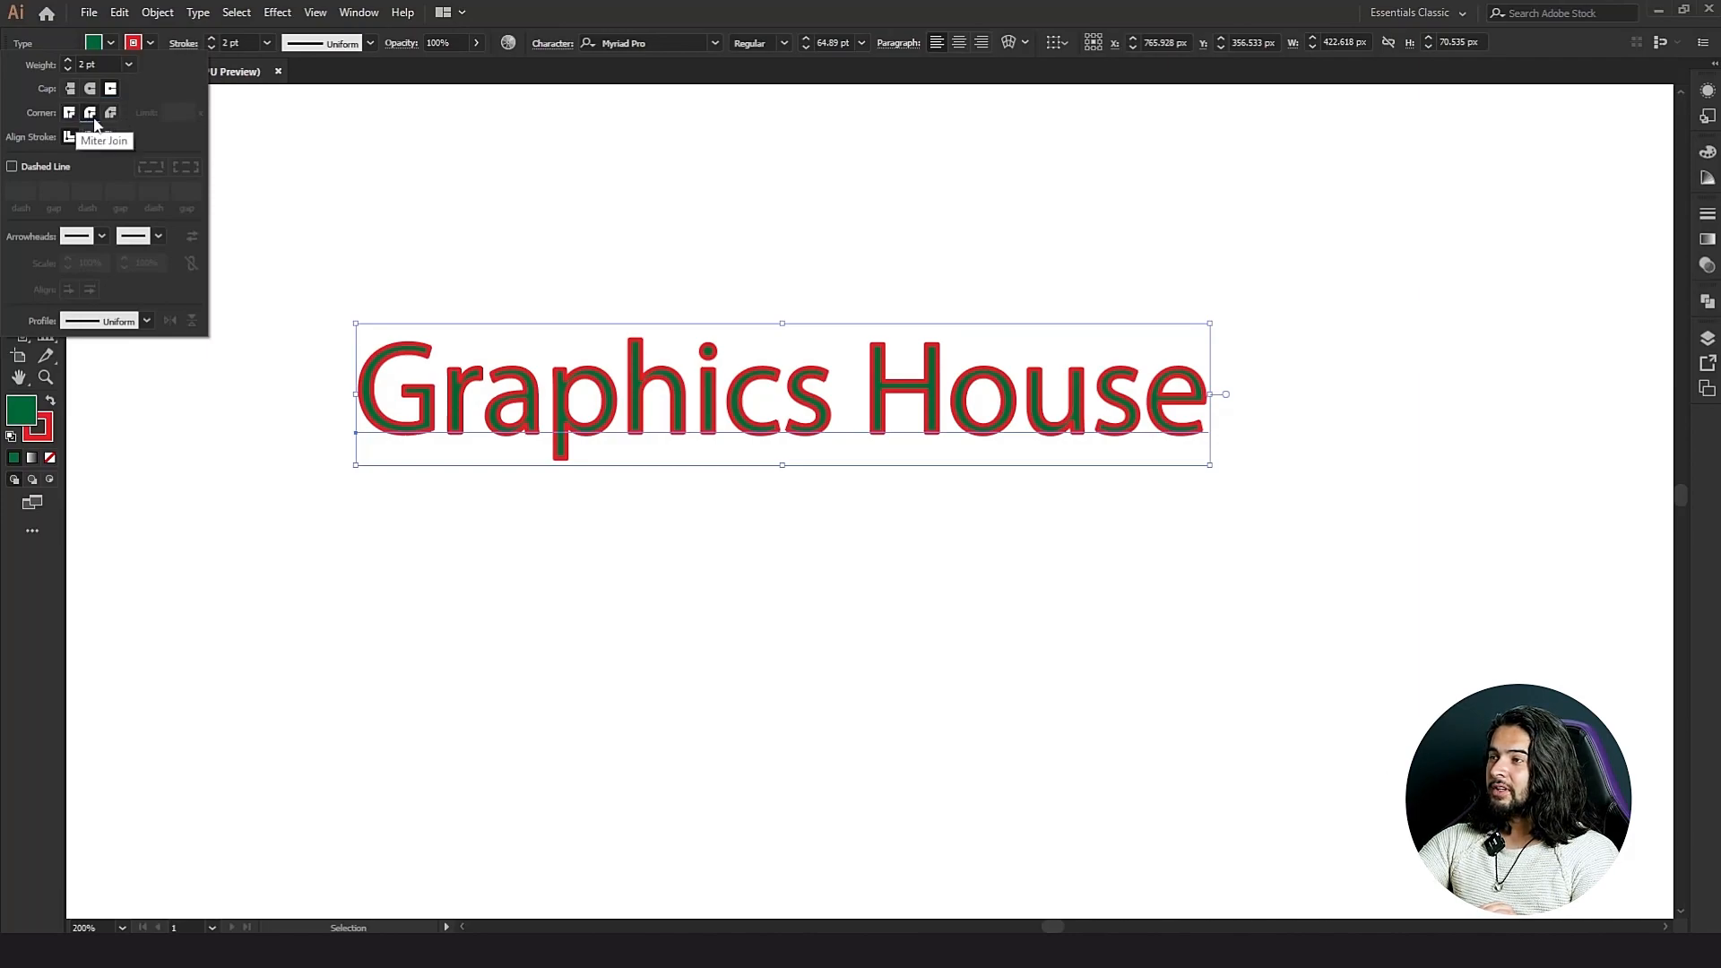
Compare the bevel and round joins at the corners of the letter H and set the text stroke to Miter Join.
left_click(892, 348)
scroll(890, 346, "up", 9)
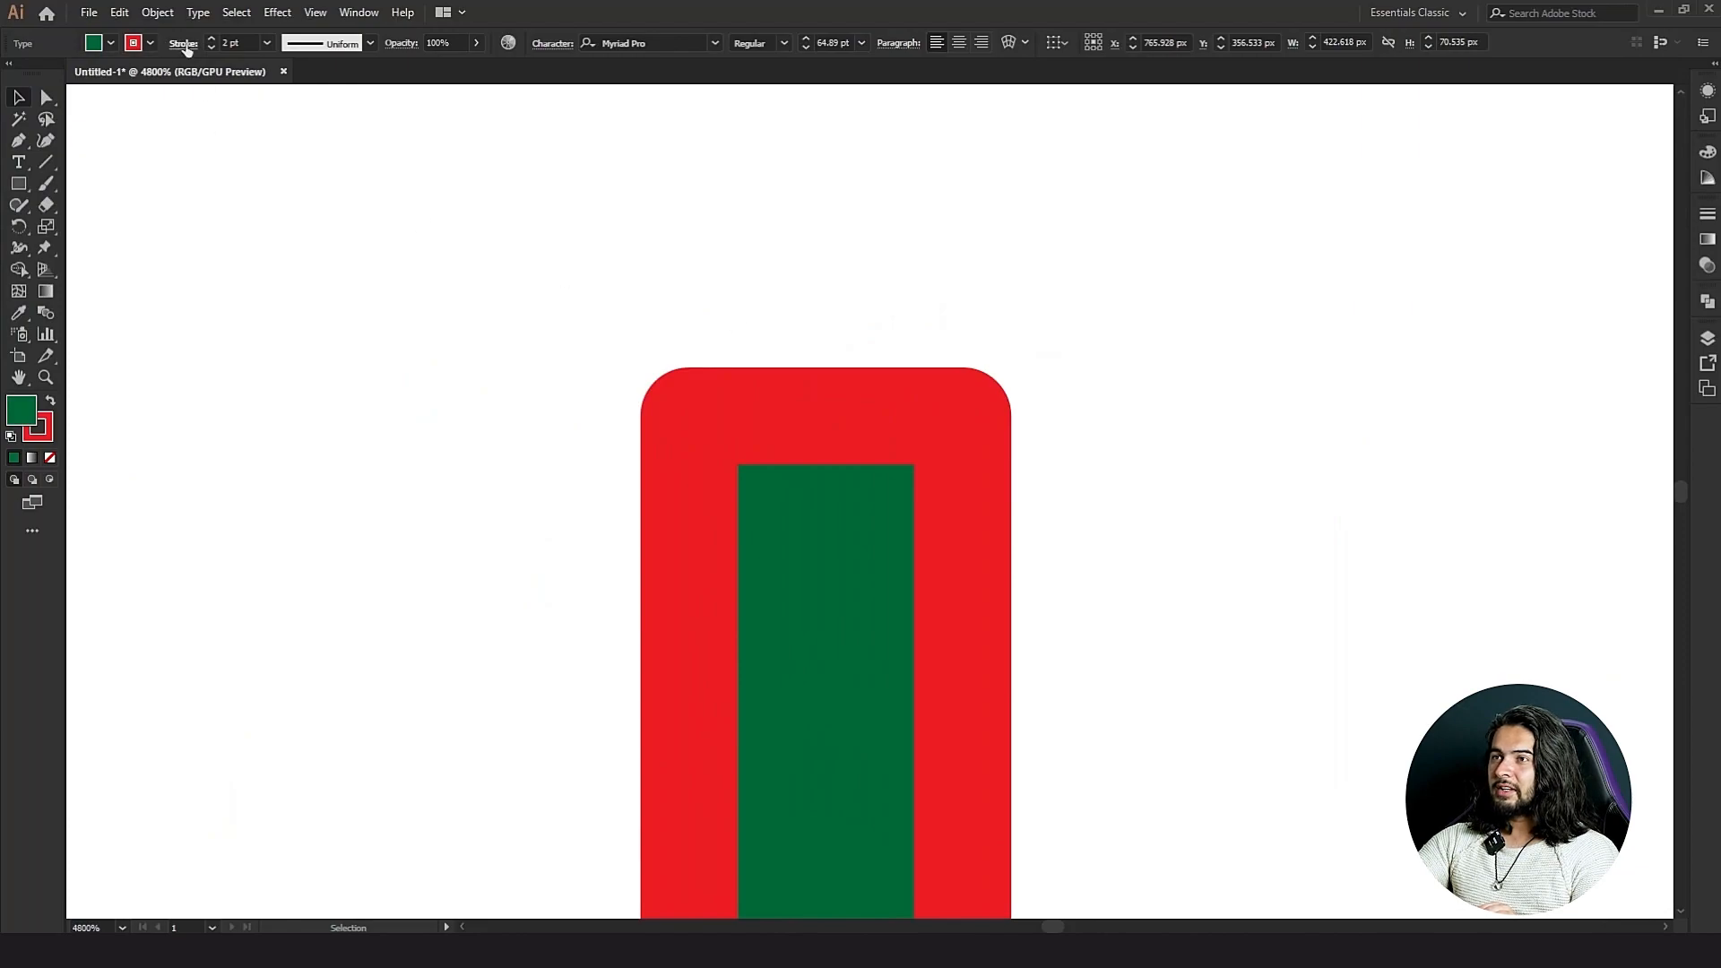
left_click(184, 44)
left_click(111, 113)
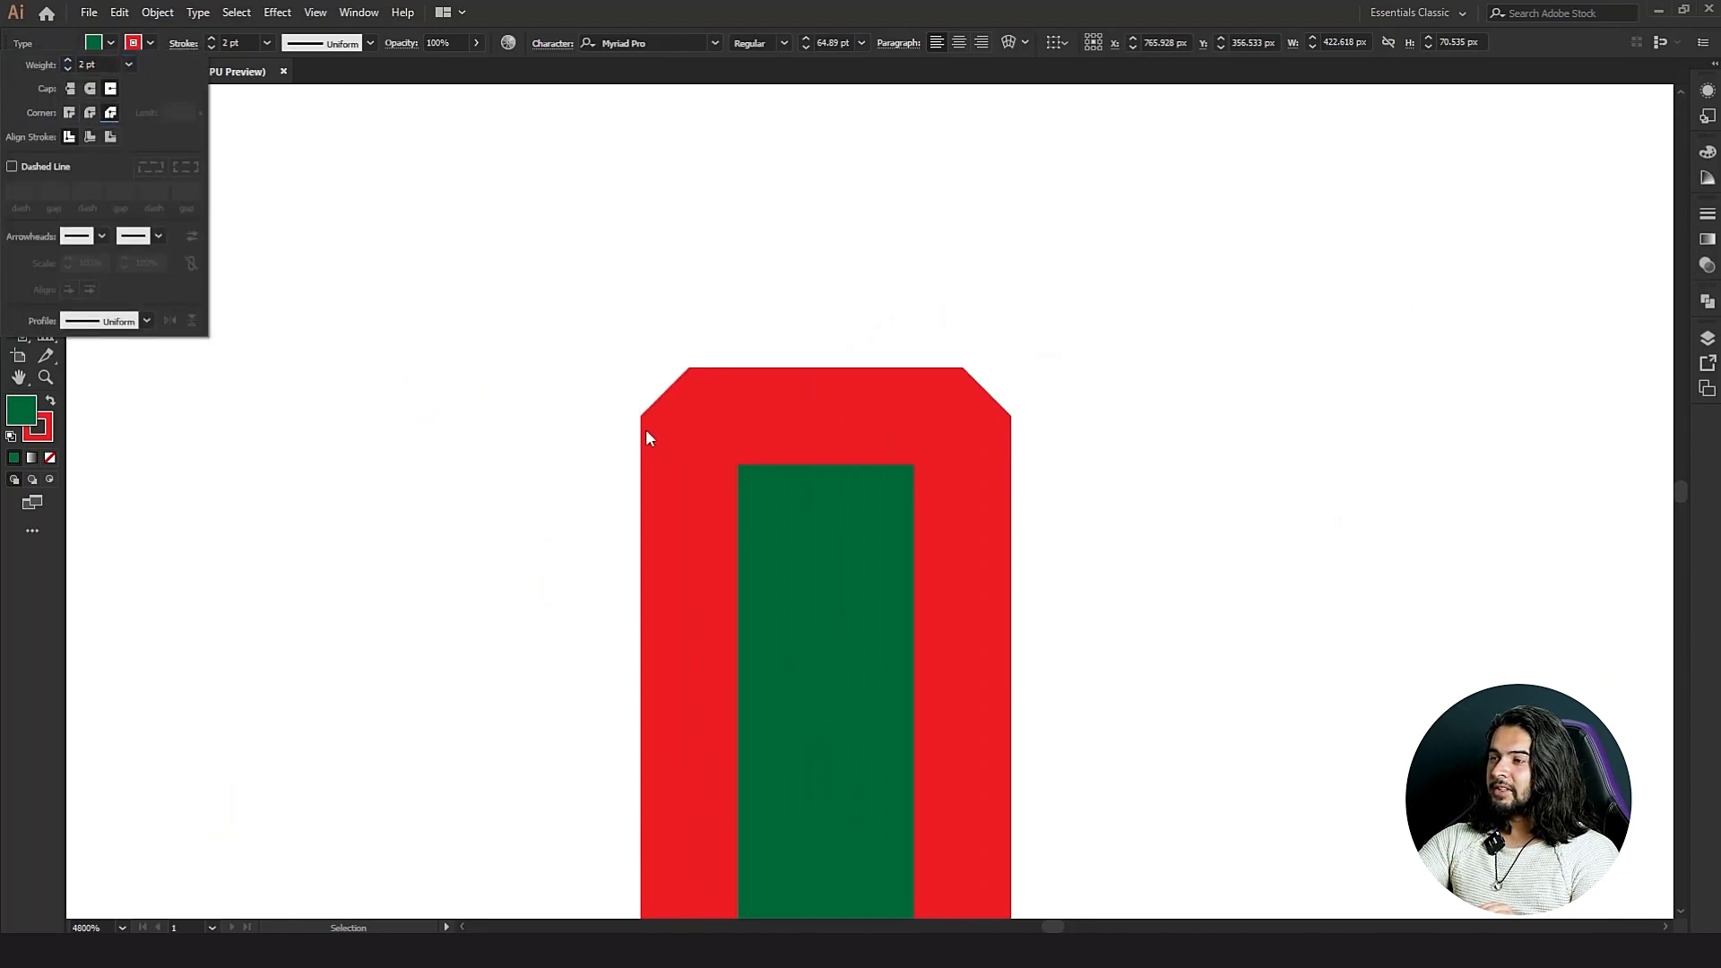
left_click(90, 113)
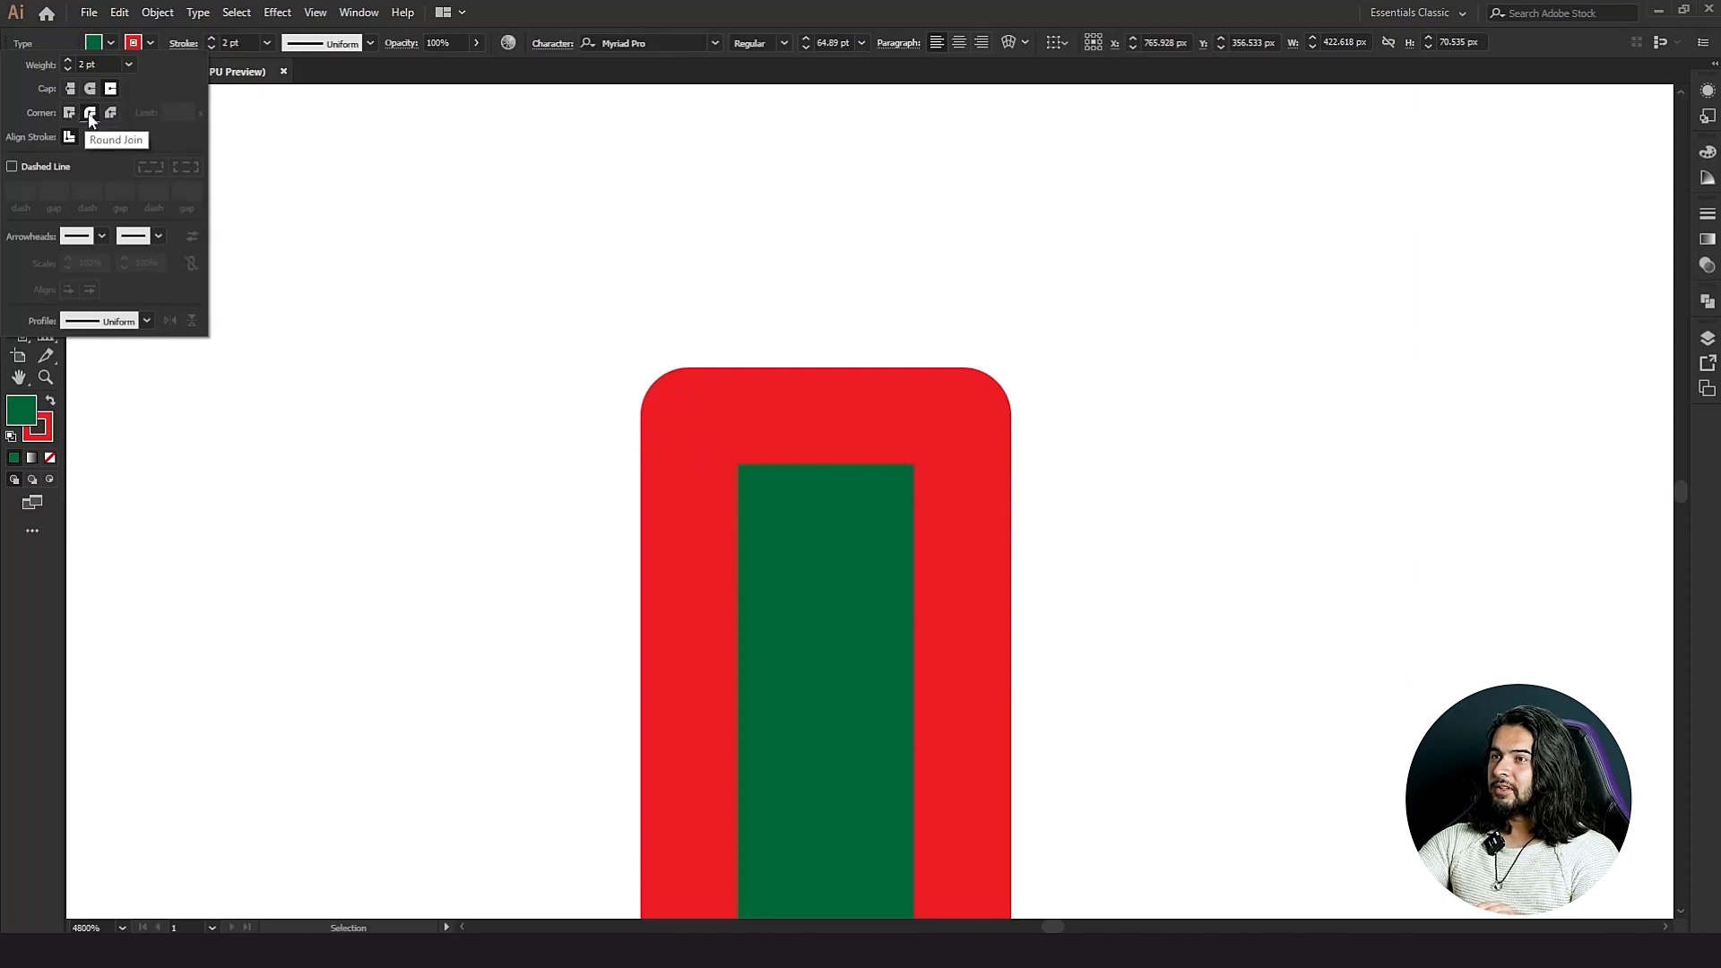
left_click(70, 114)
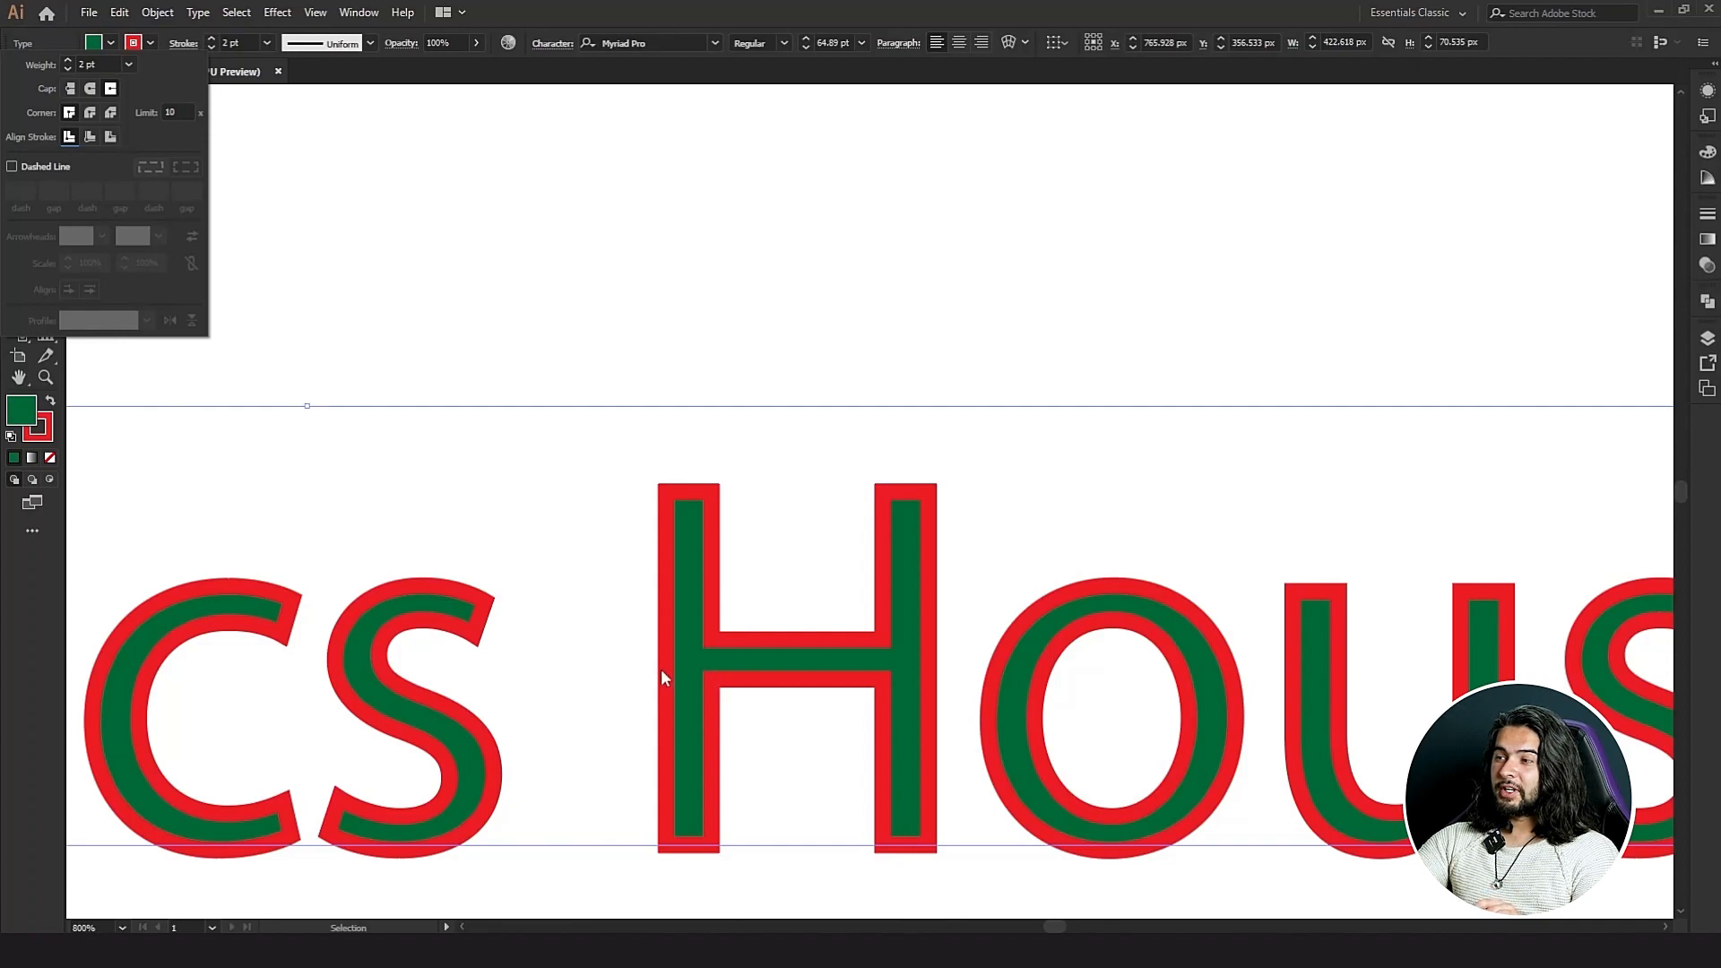
left_click(640, 575)
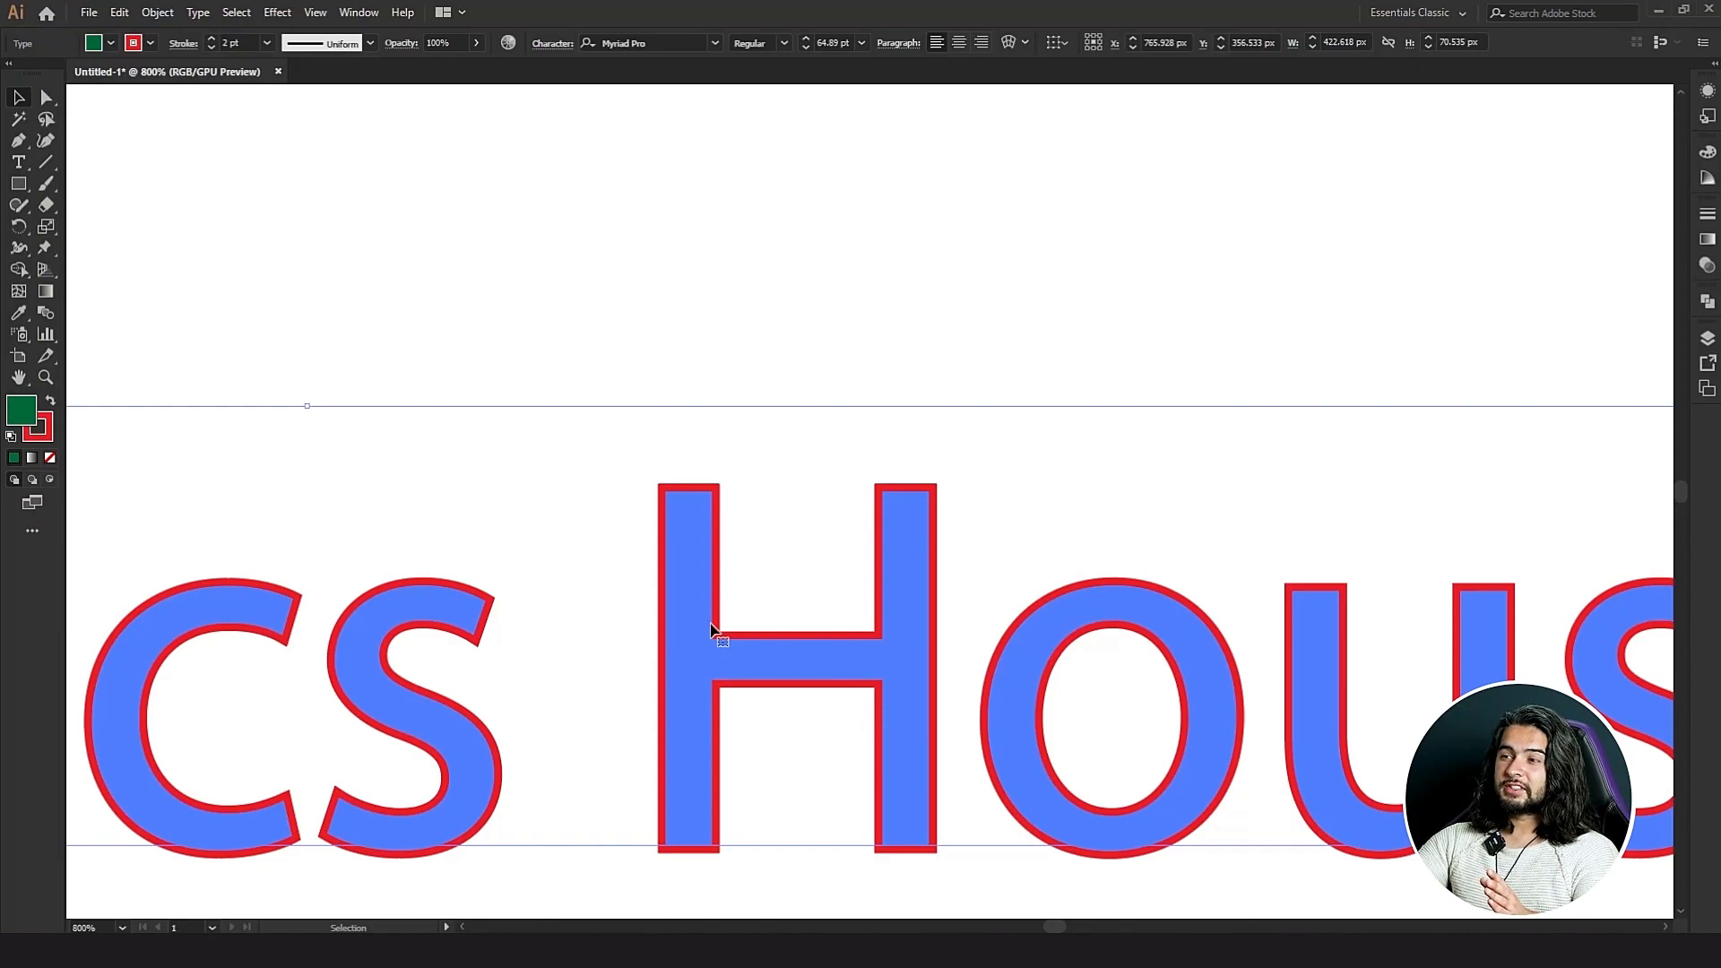
key("Escape")
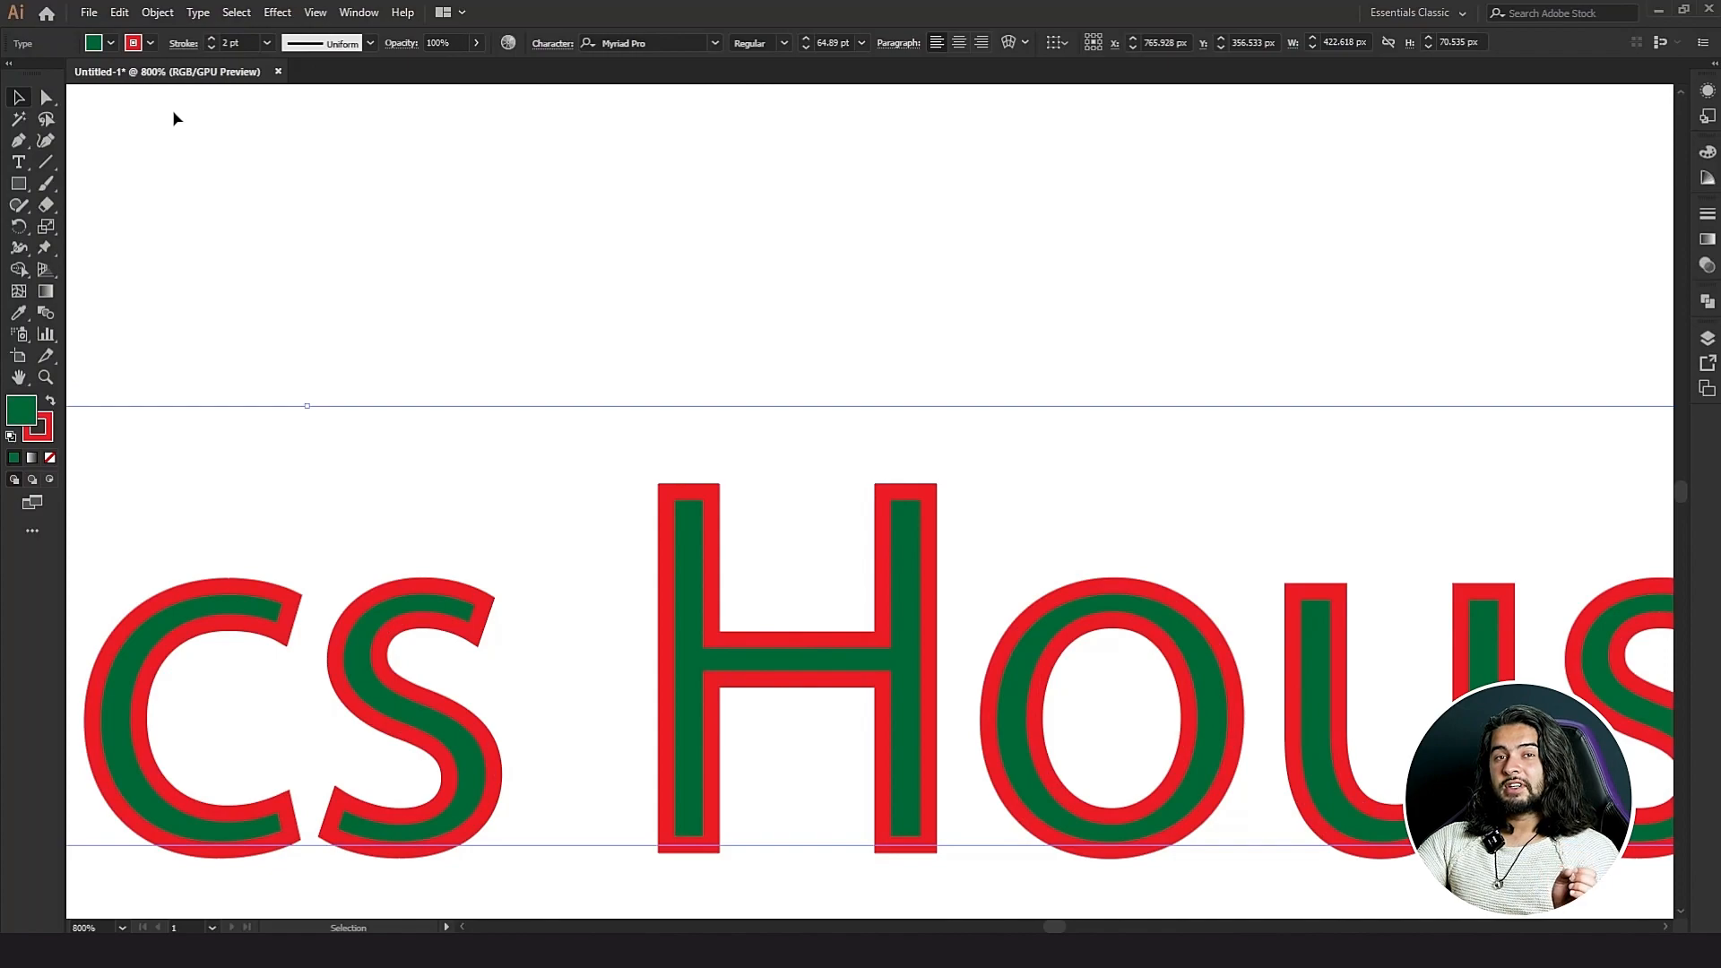
triple_click(711, 626)
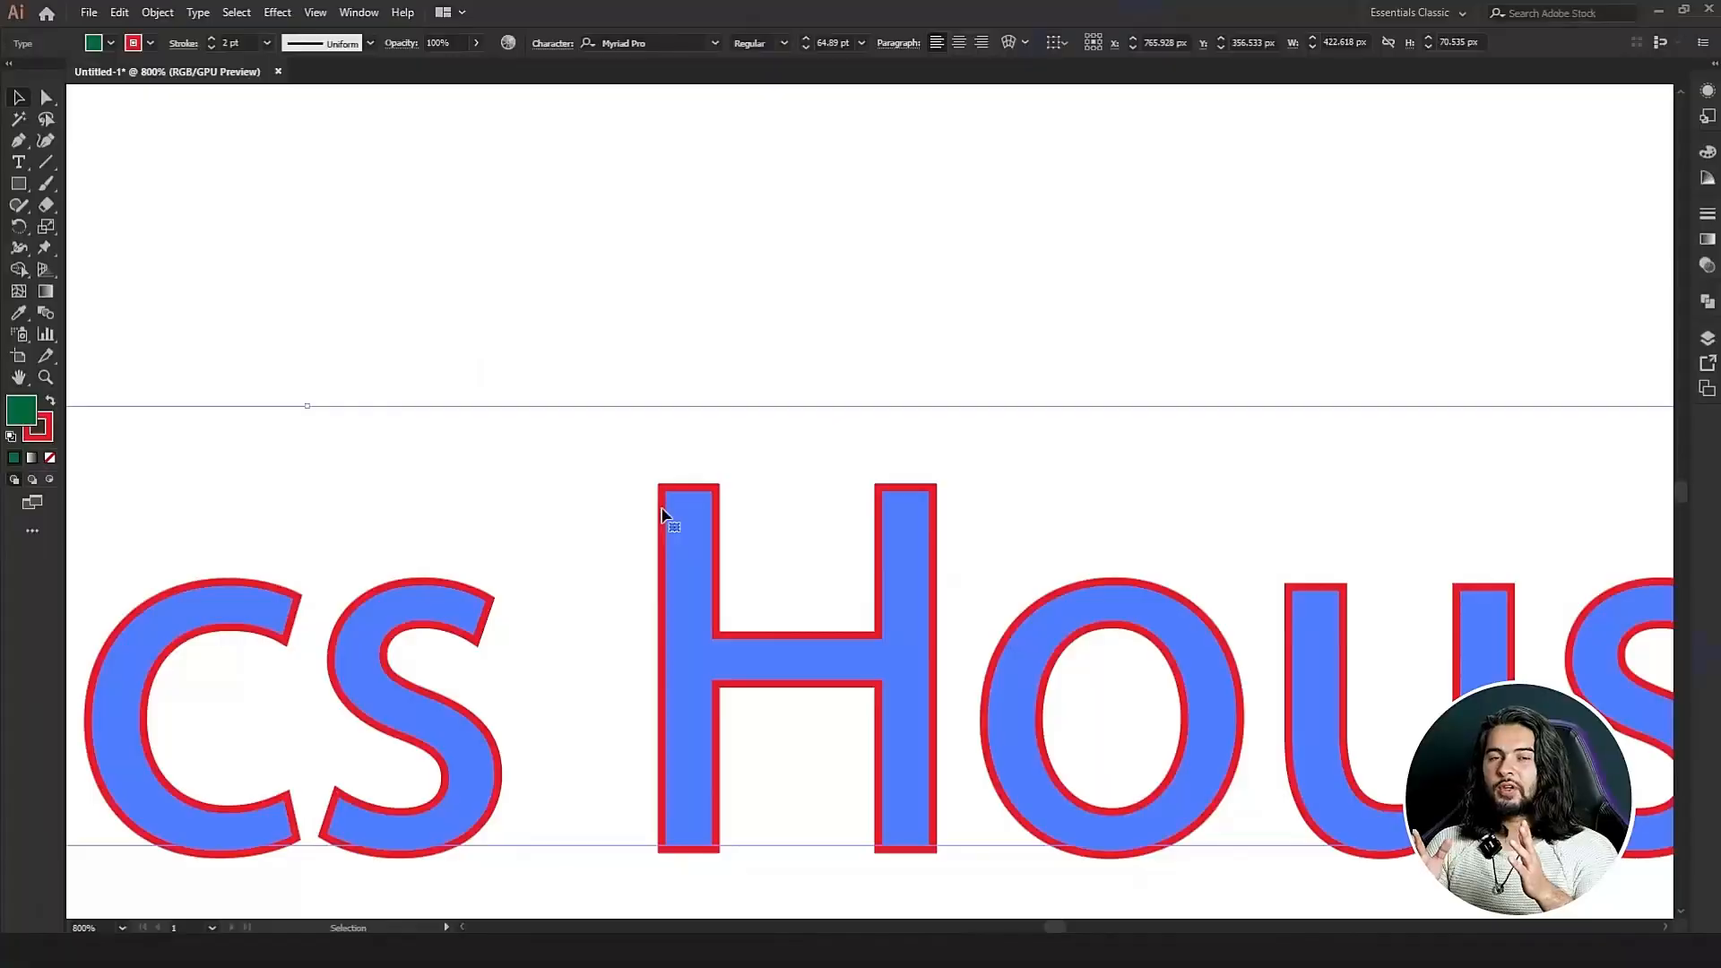
key("Escape")
Draw a rectangle about 40 by 22 px above the letter H, try a blue fill and settle on grey.
key("m")
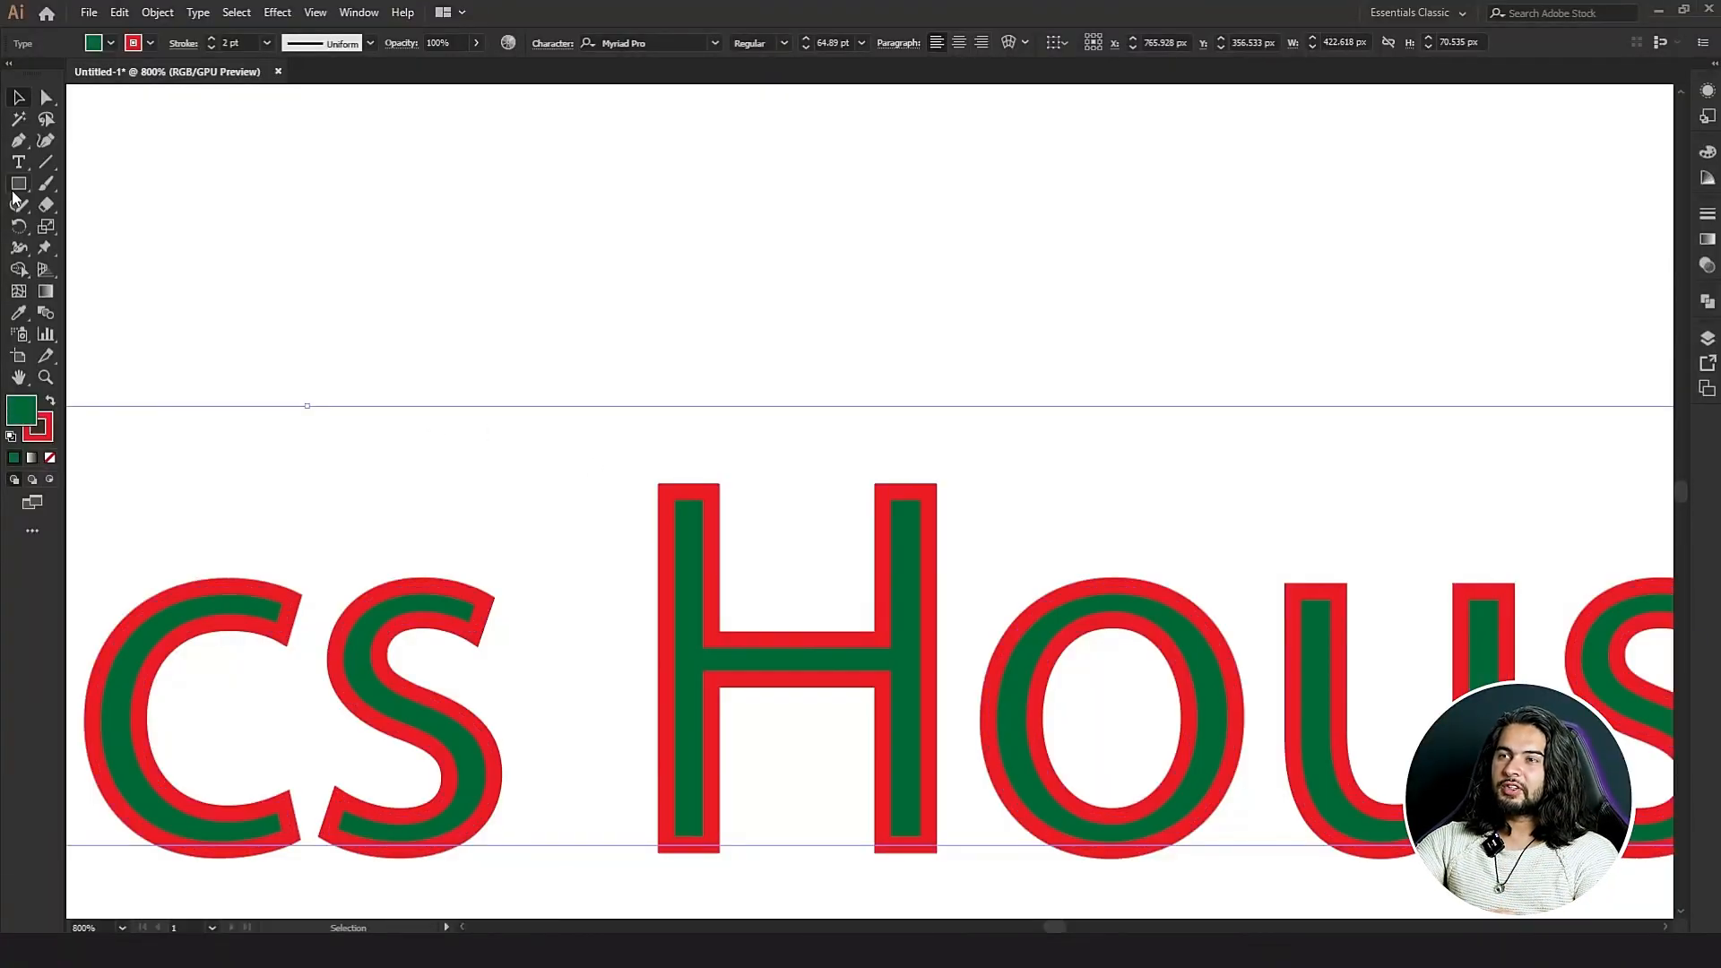
left_click_drag(681, 160, 1004, 337)
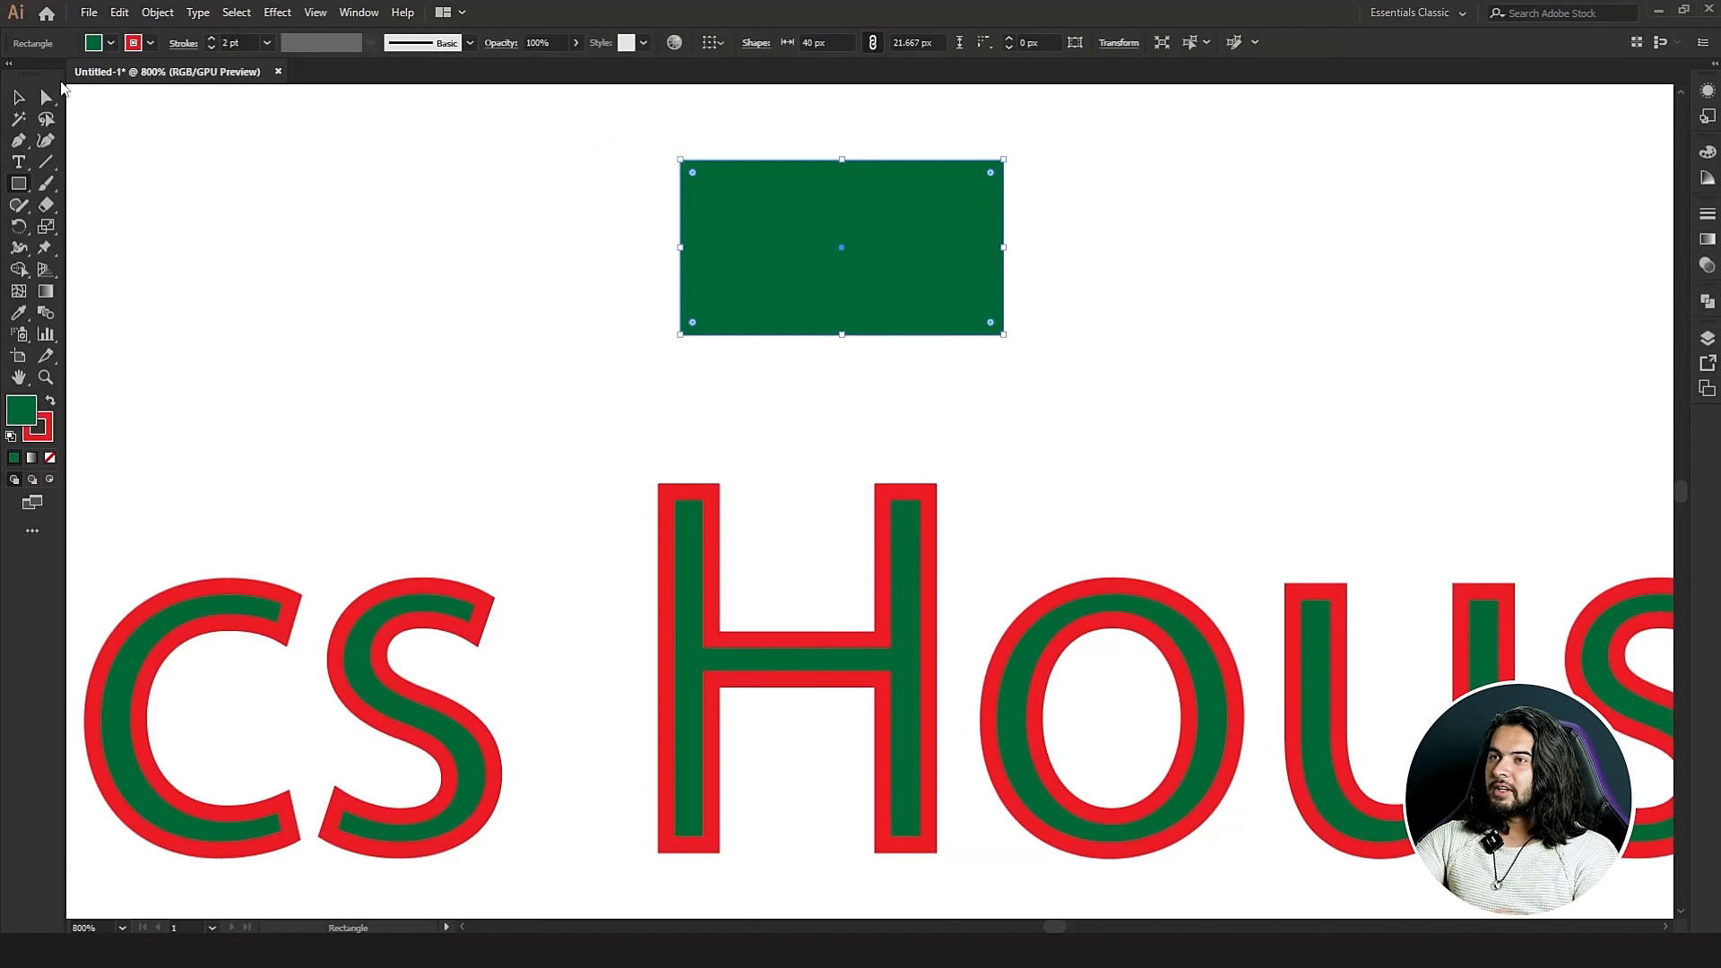
left_click(110, 43)
left_click(100, 74)
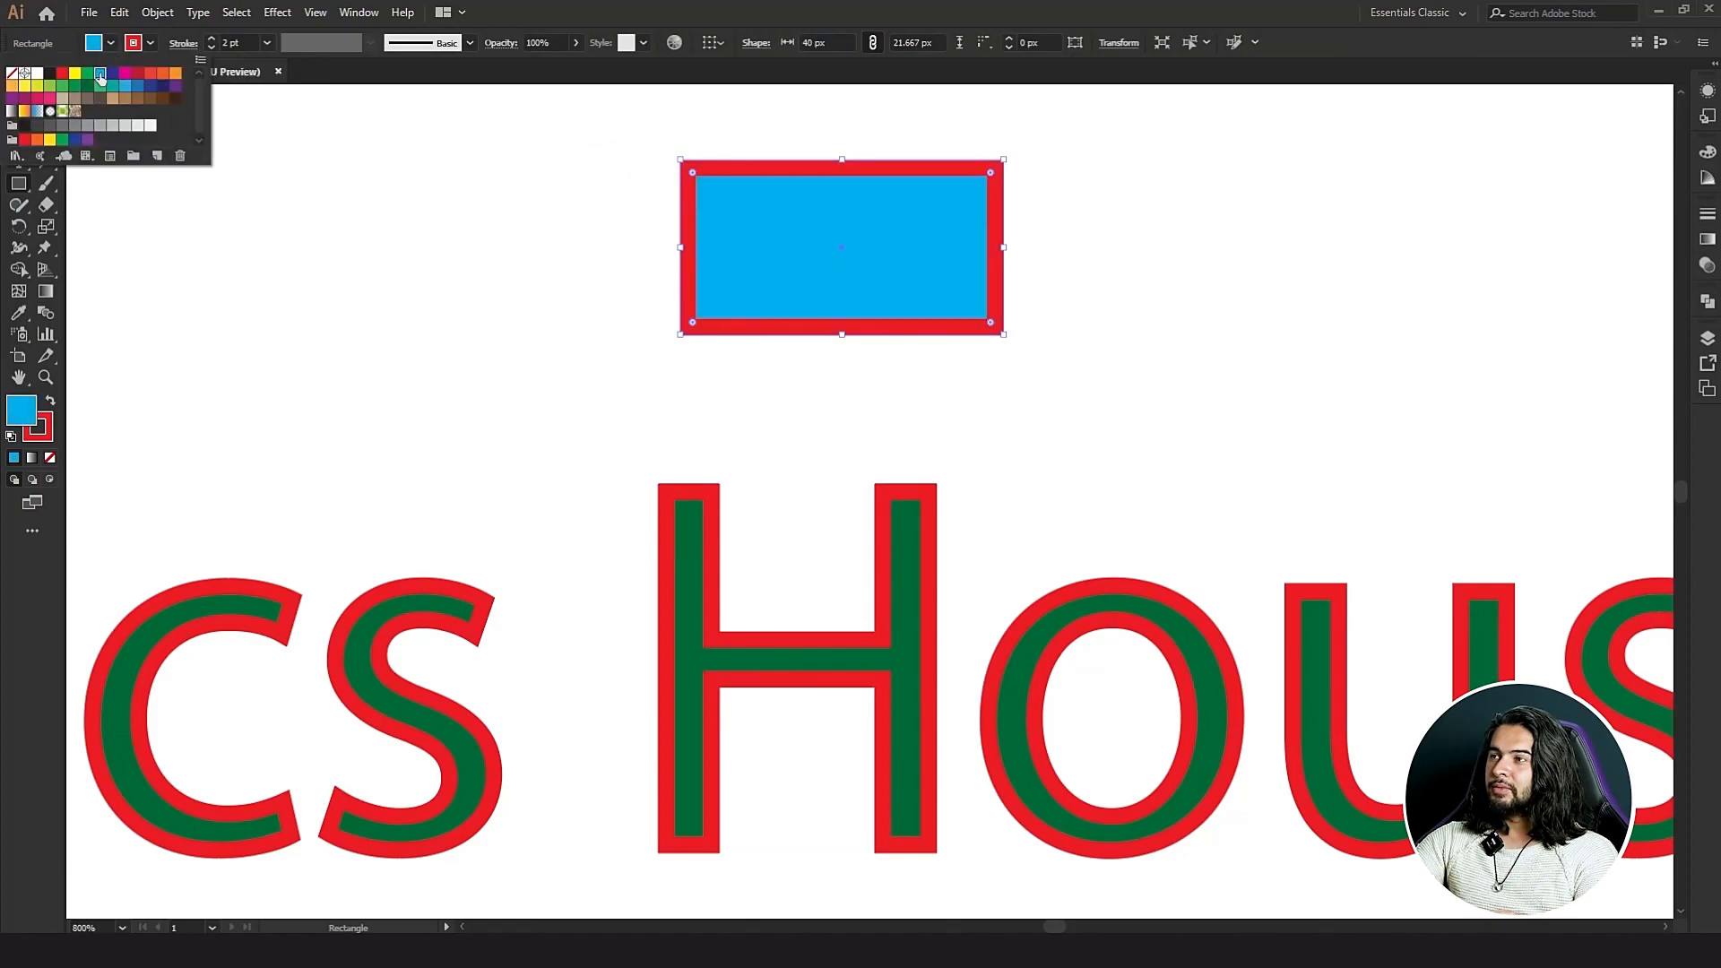
left_click(87, 126)
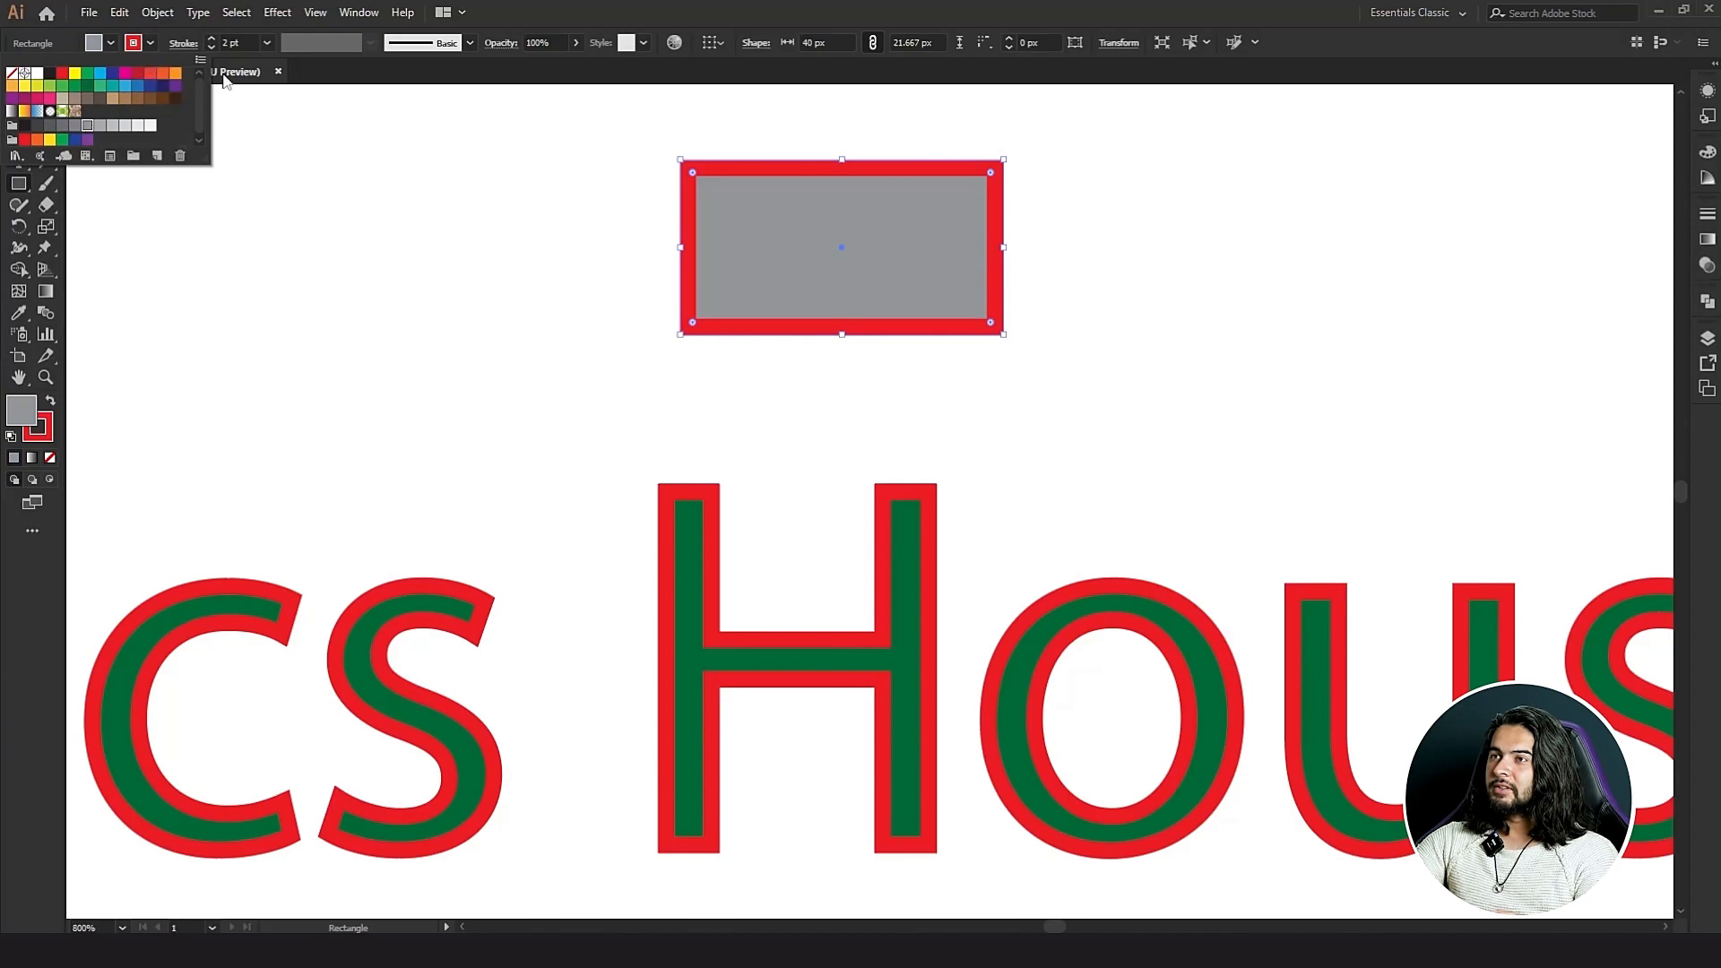
Remove the stroke from the grey rectangle.
left_click(139, 47)
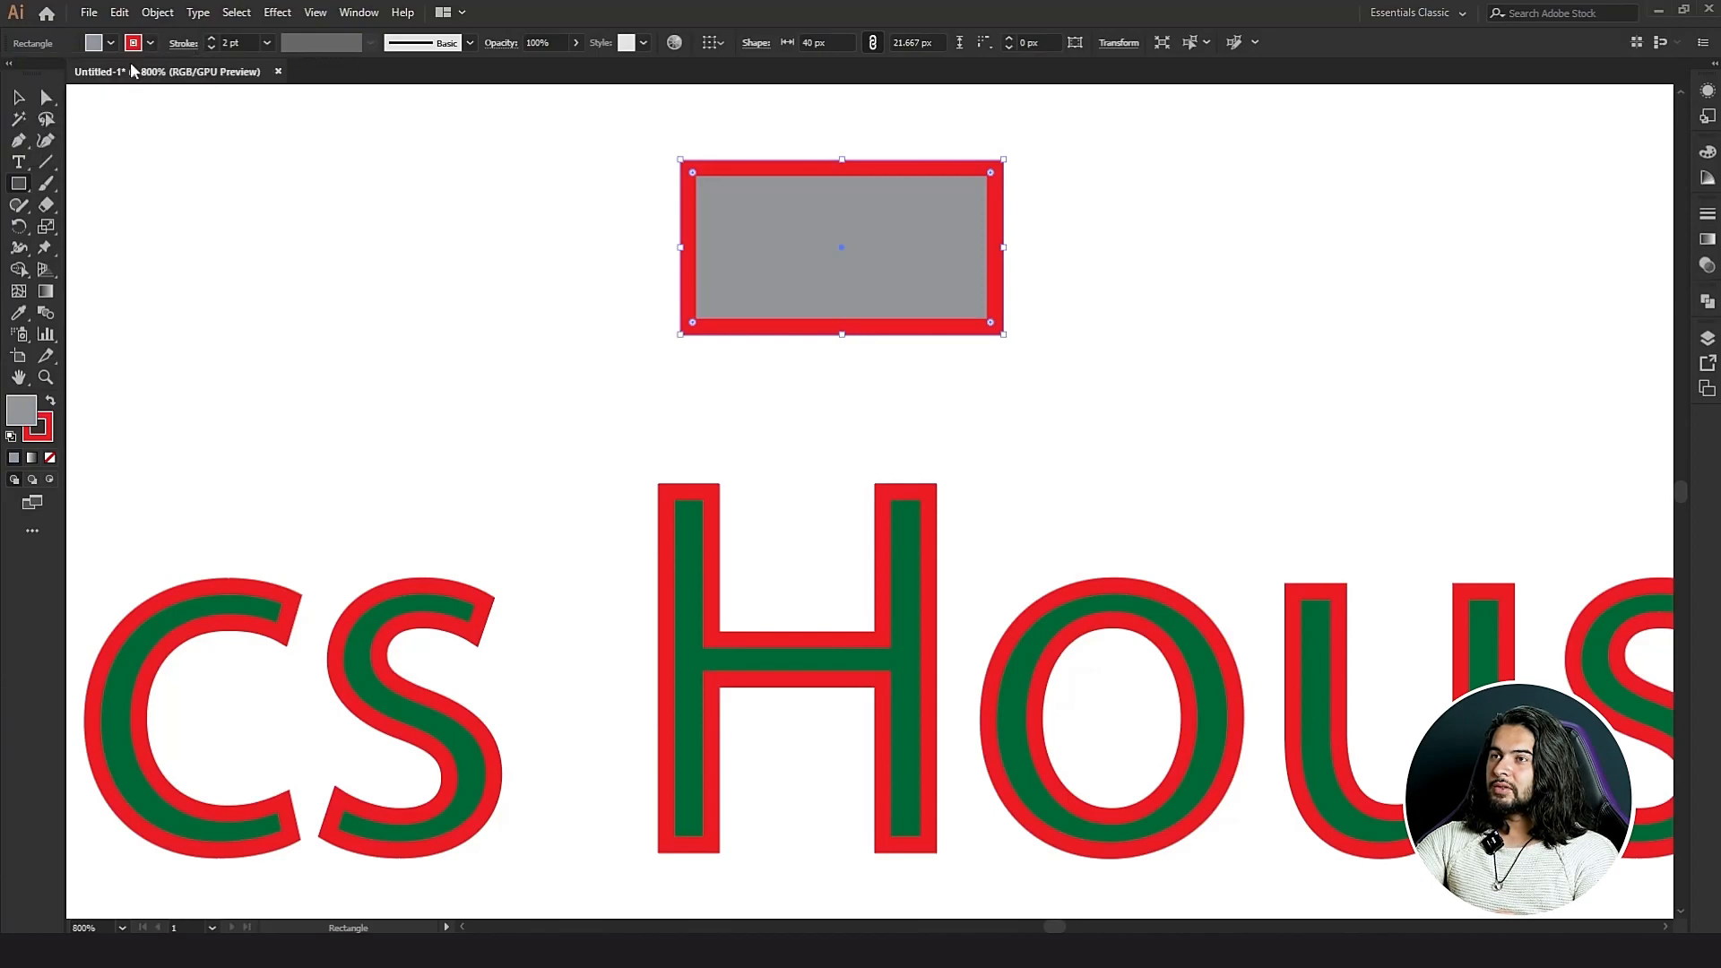
left_click(127, 45)
left_click(12, 87)
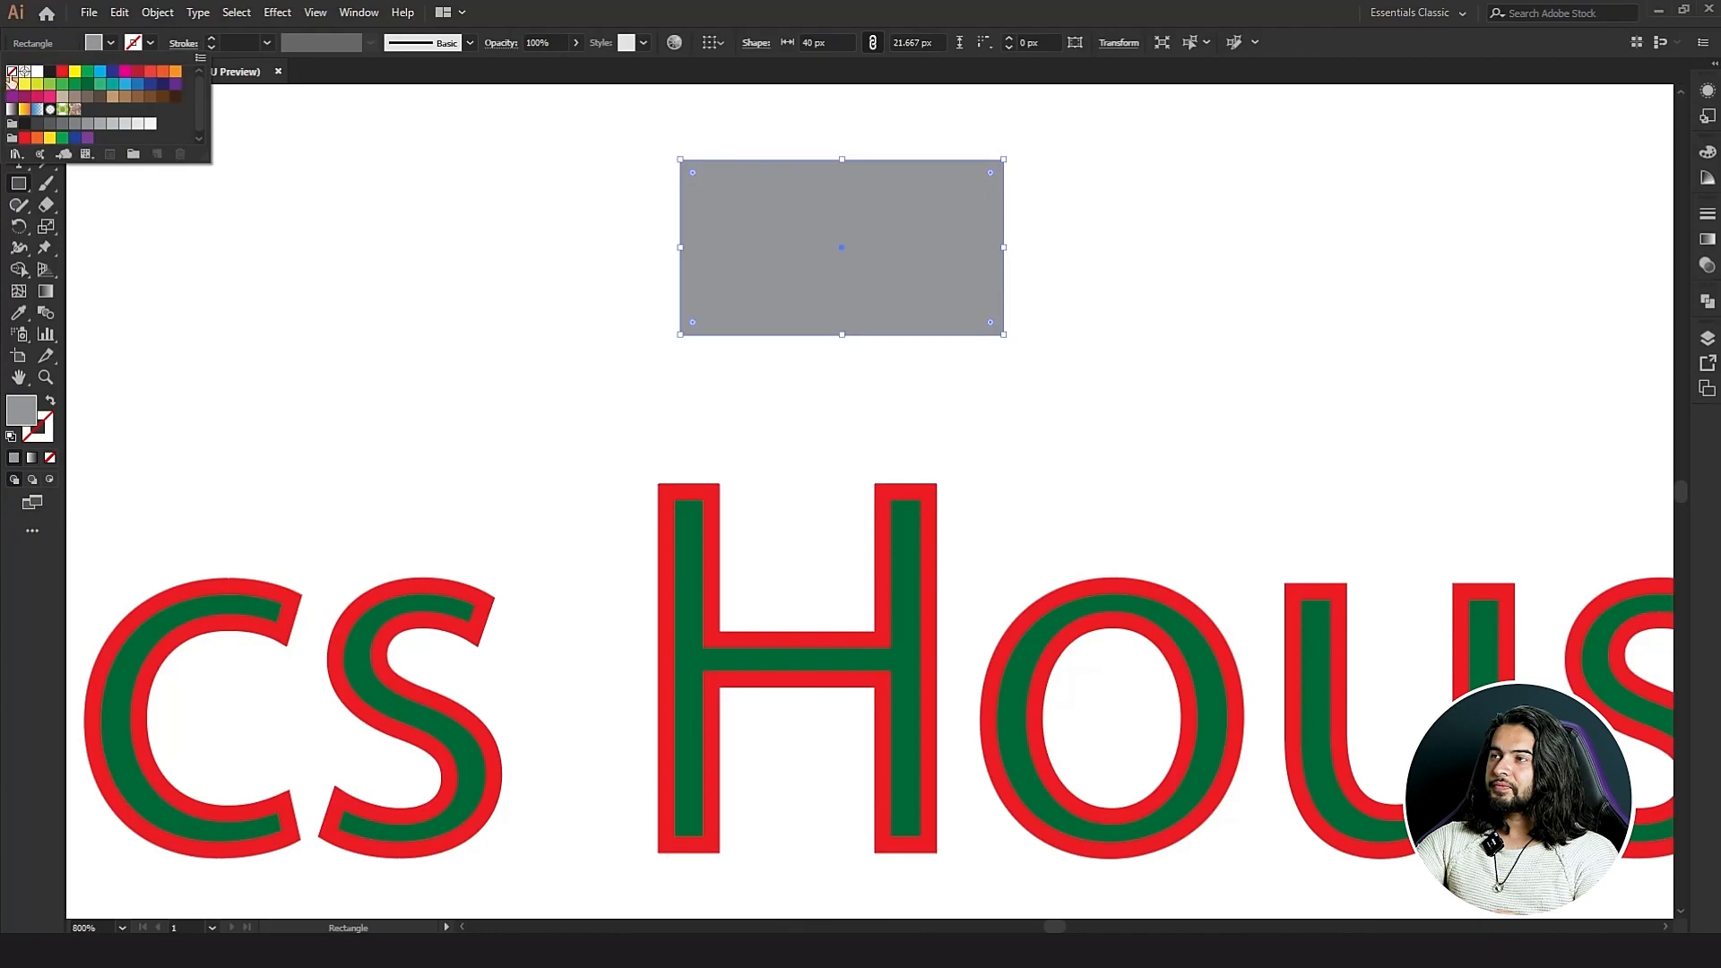
Distort the grey rectangle with the Direct Selection tool by moving its upper-left anchor point down and inward.
scroll(787, 148, "up", 3)
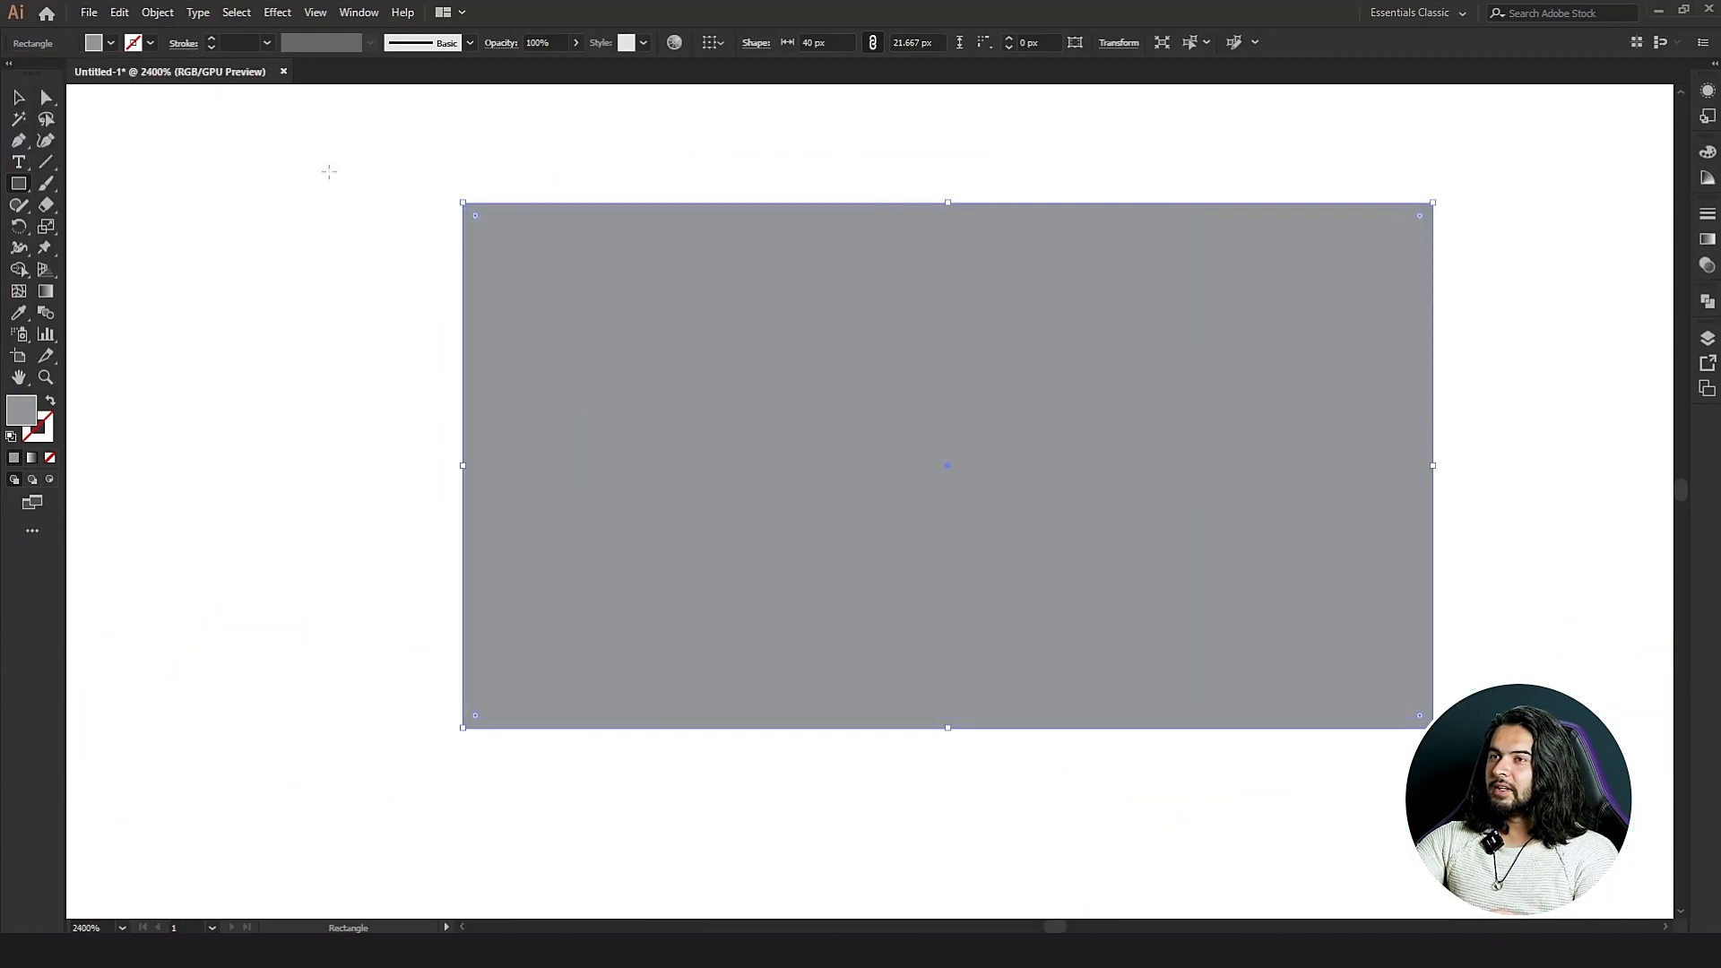
key("v")
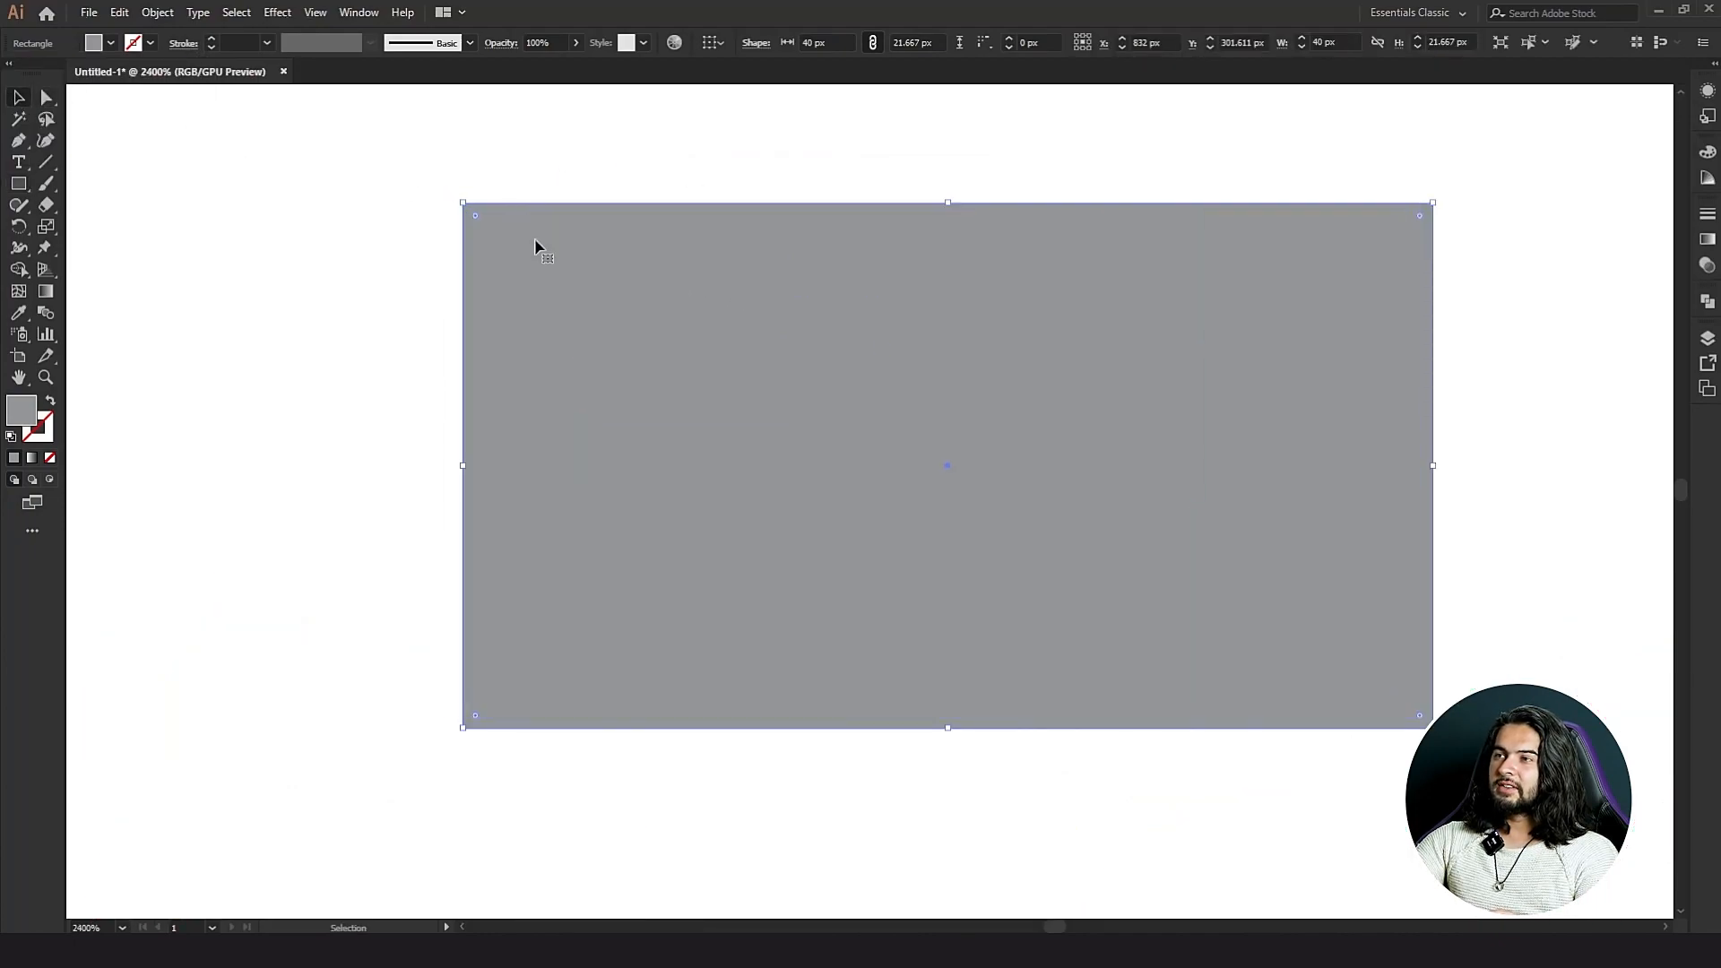
left_click(44, 99)
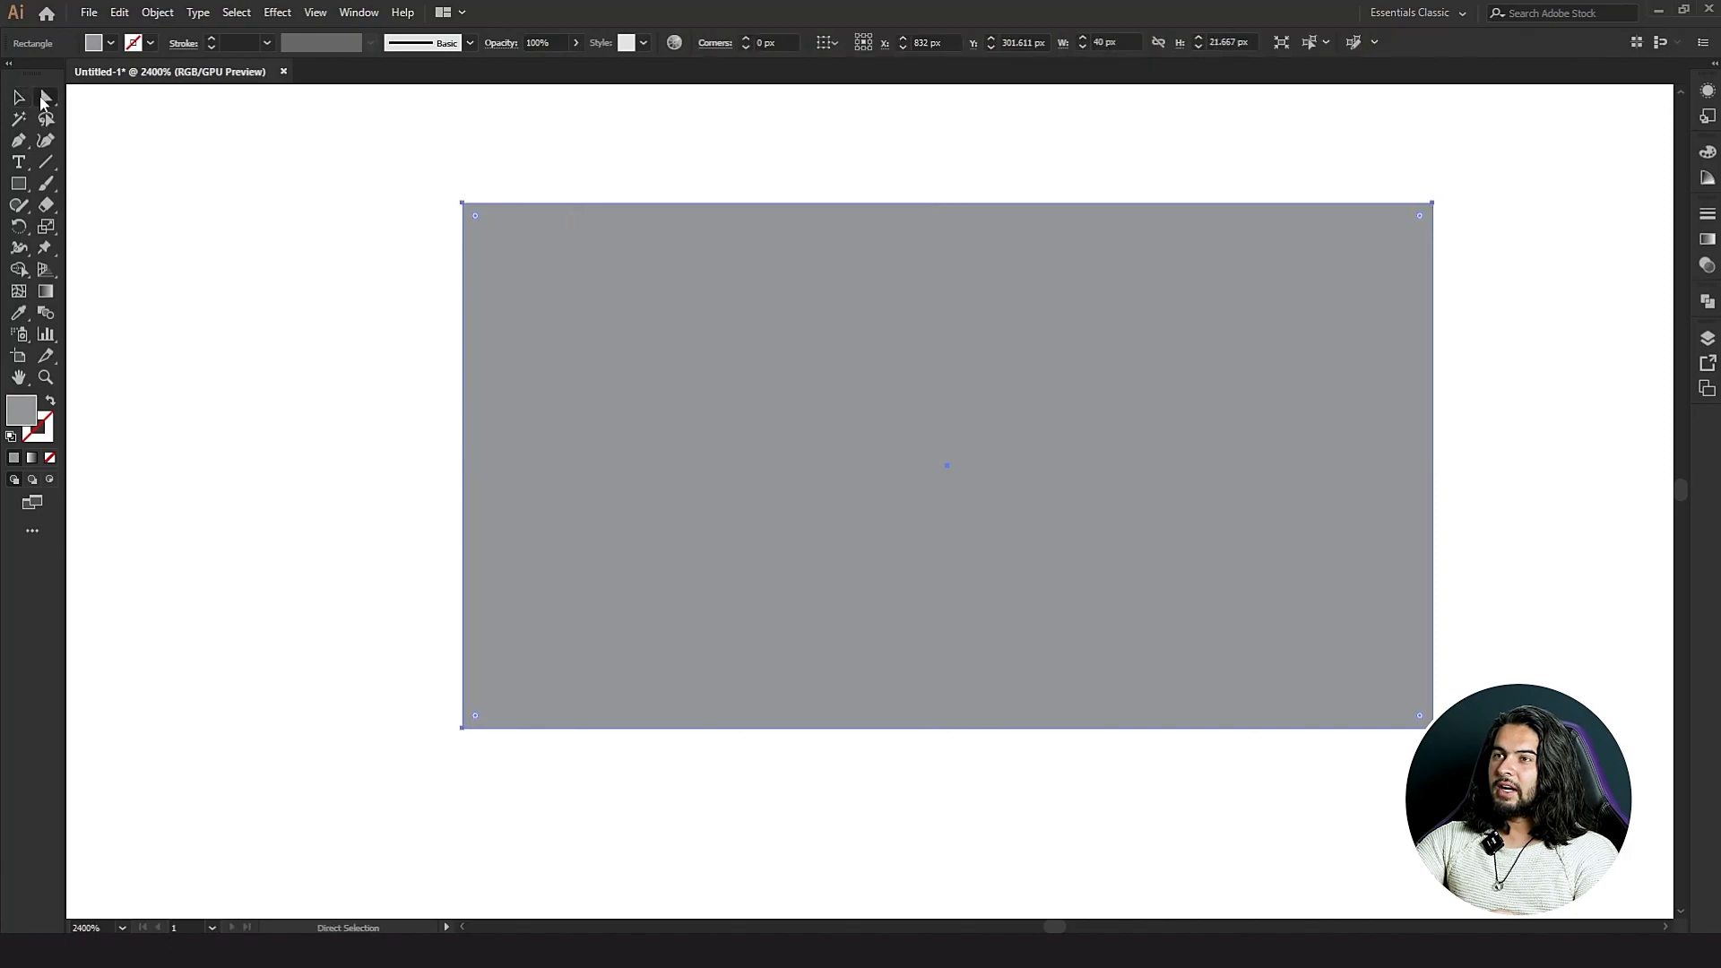
left_click(463, 203)
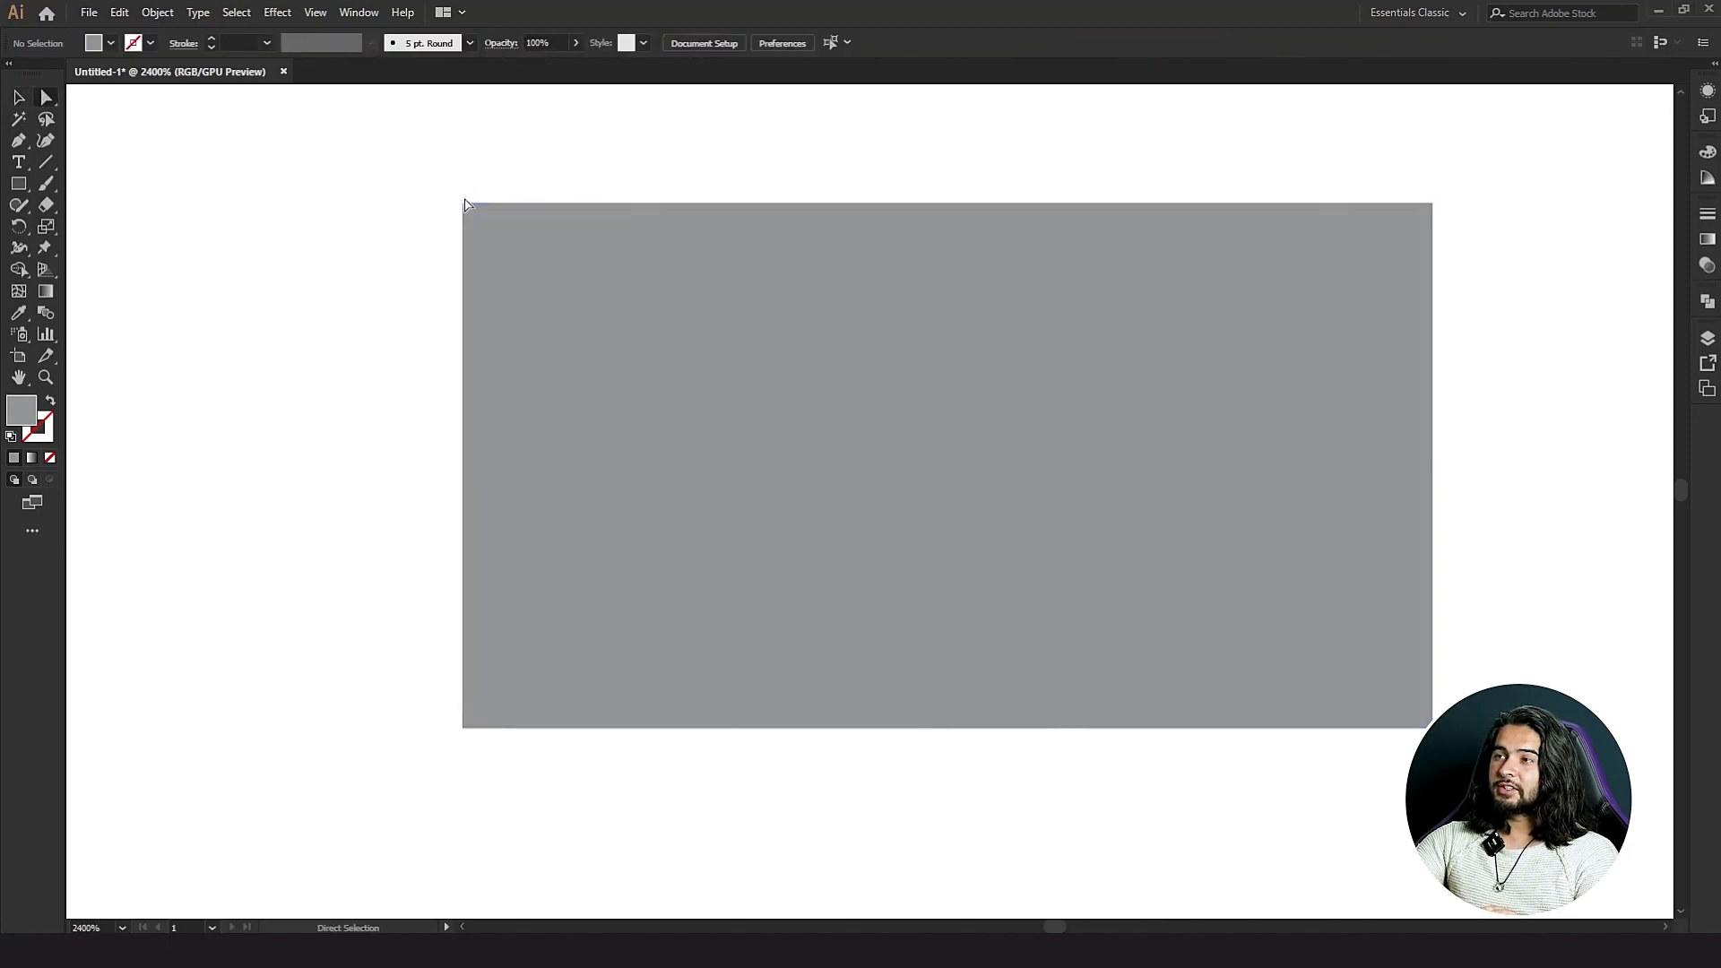
left_click_drag(462, 204, 447, 308)
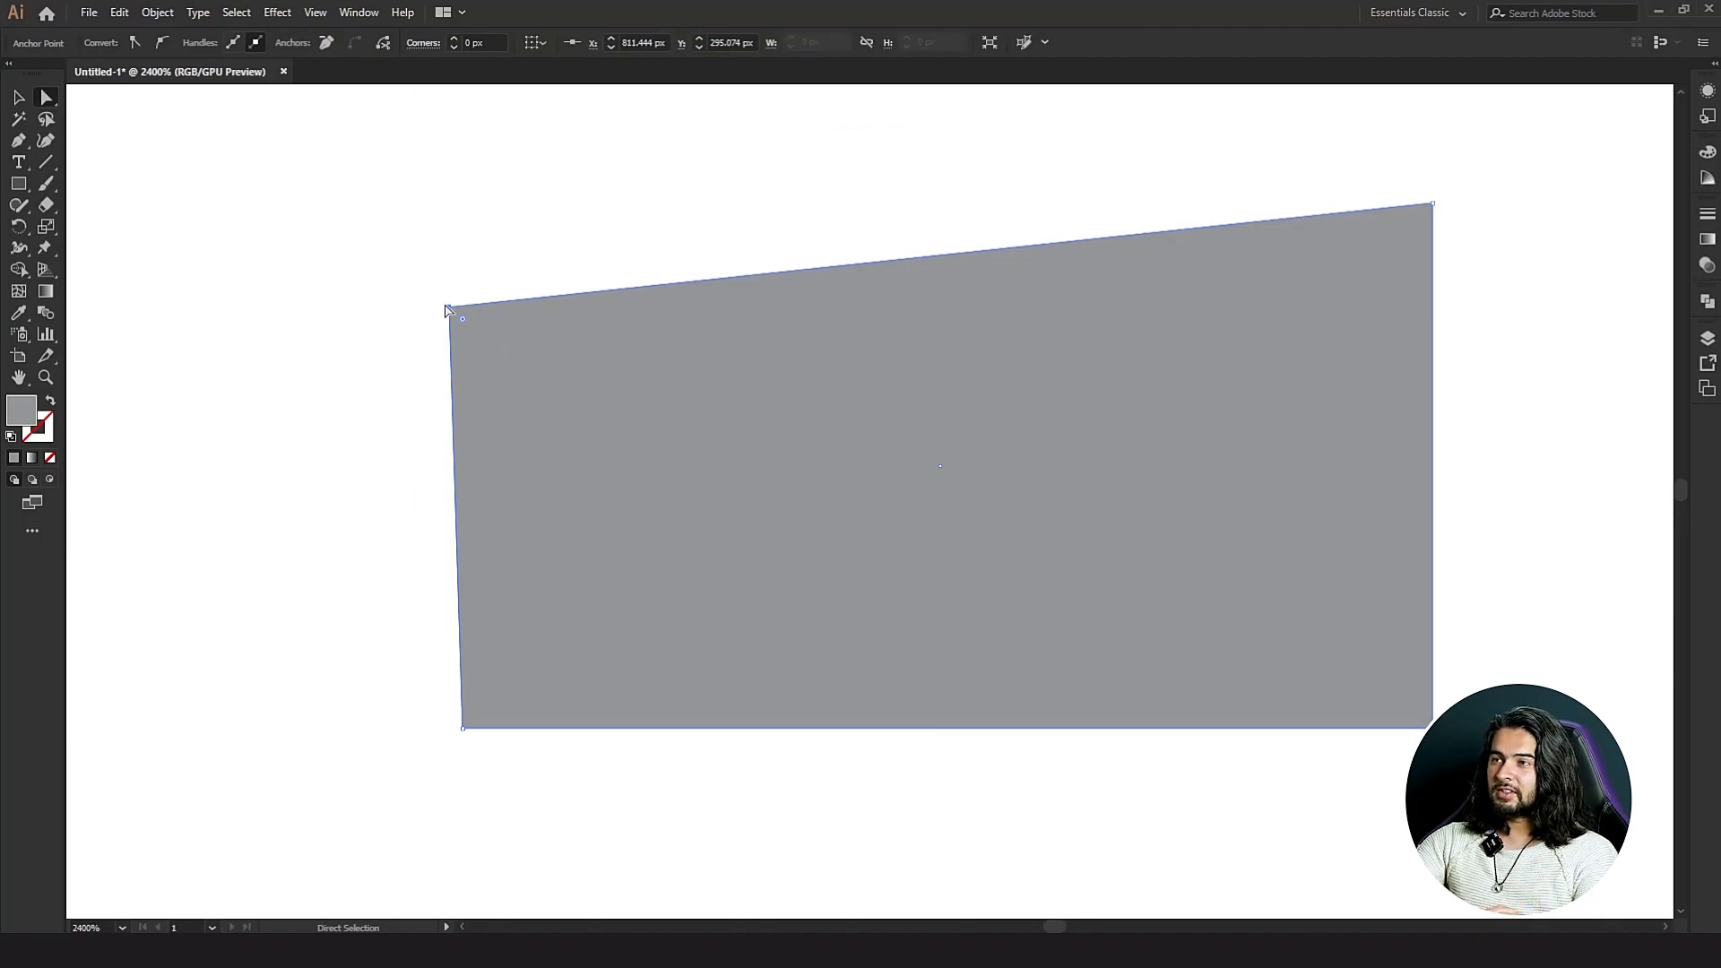
left_click_drag(448, 307, 545, 309)
Try to reach the anchor points of the letter H in the live text with the Direct Selection tool.
scroll(506, 361, "down", 6)
scroll(505, 525, "up", 3)
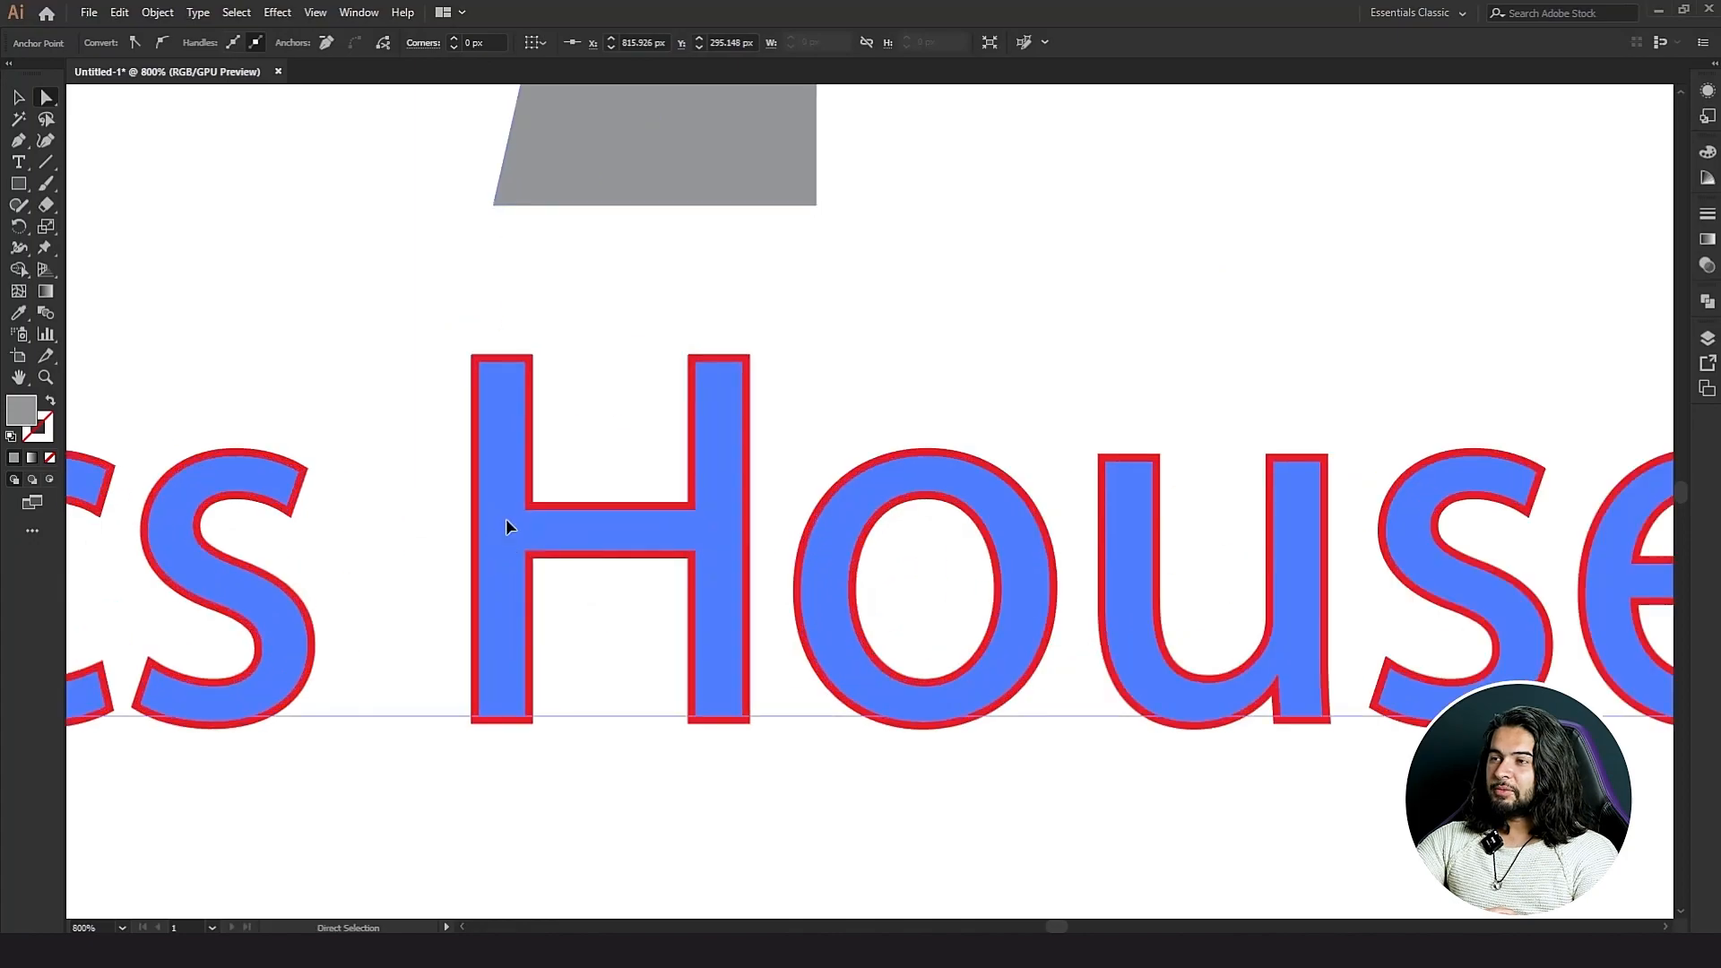
left_click(505, 524)
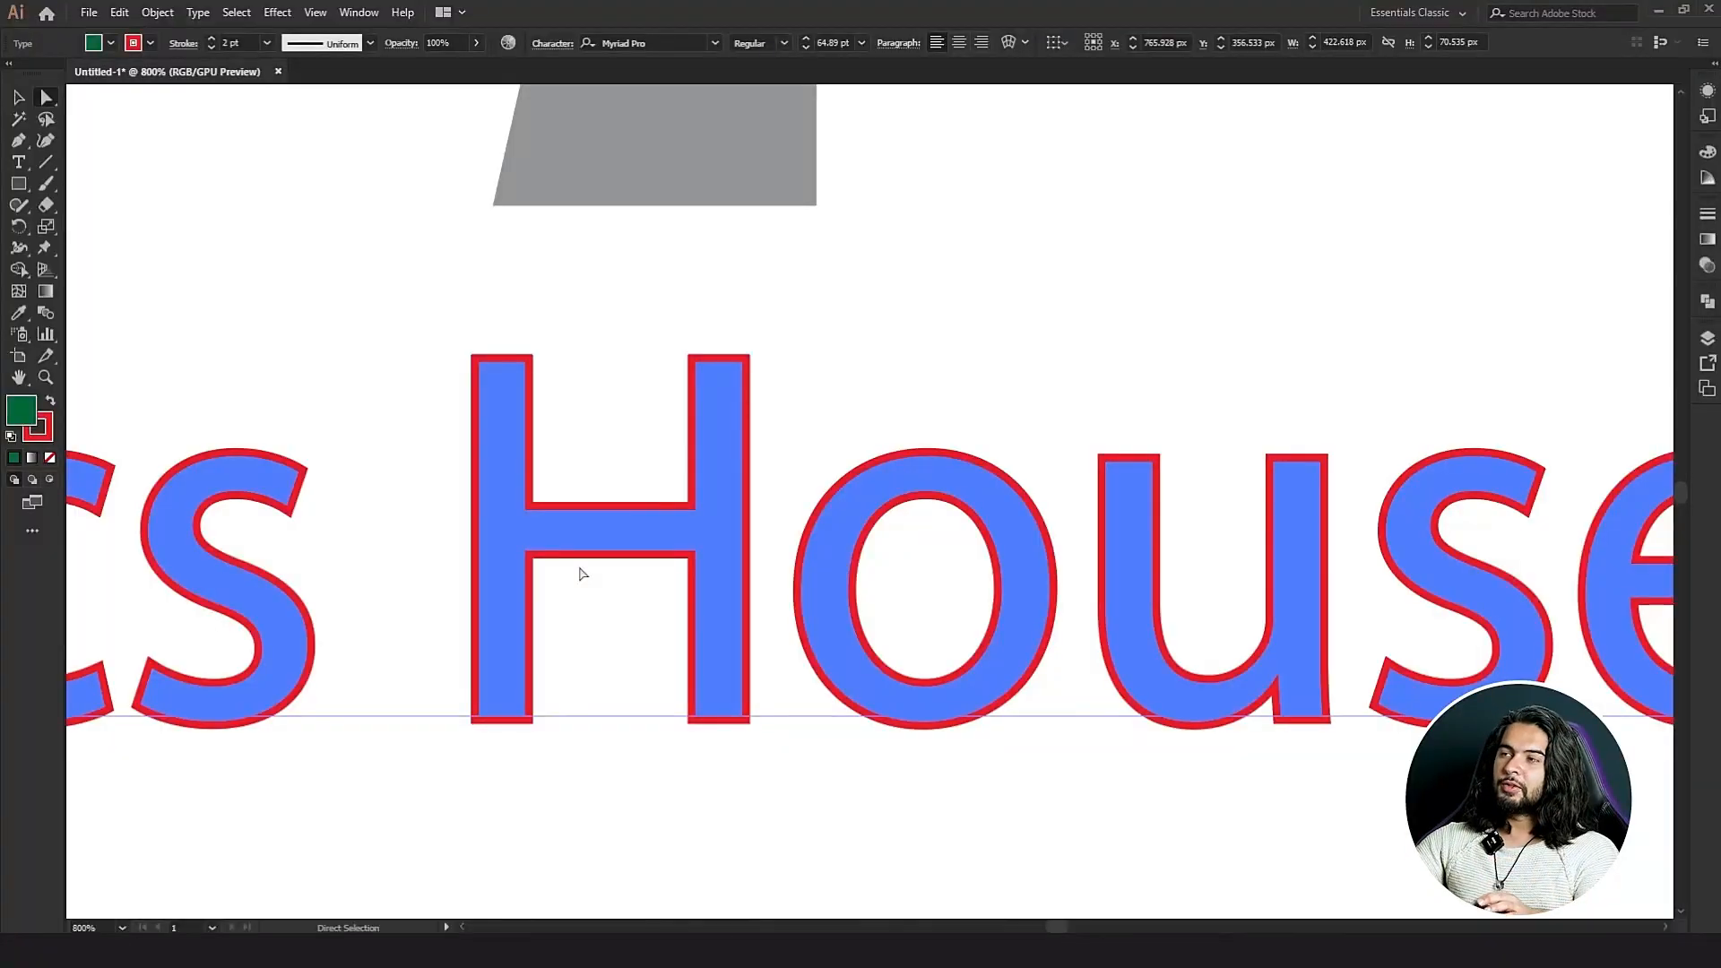
Apply a red stroke to the distorted grey shape.
scroll(618, 520, "up", 4)
left_click(553, 334)
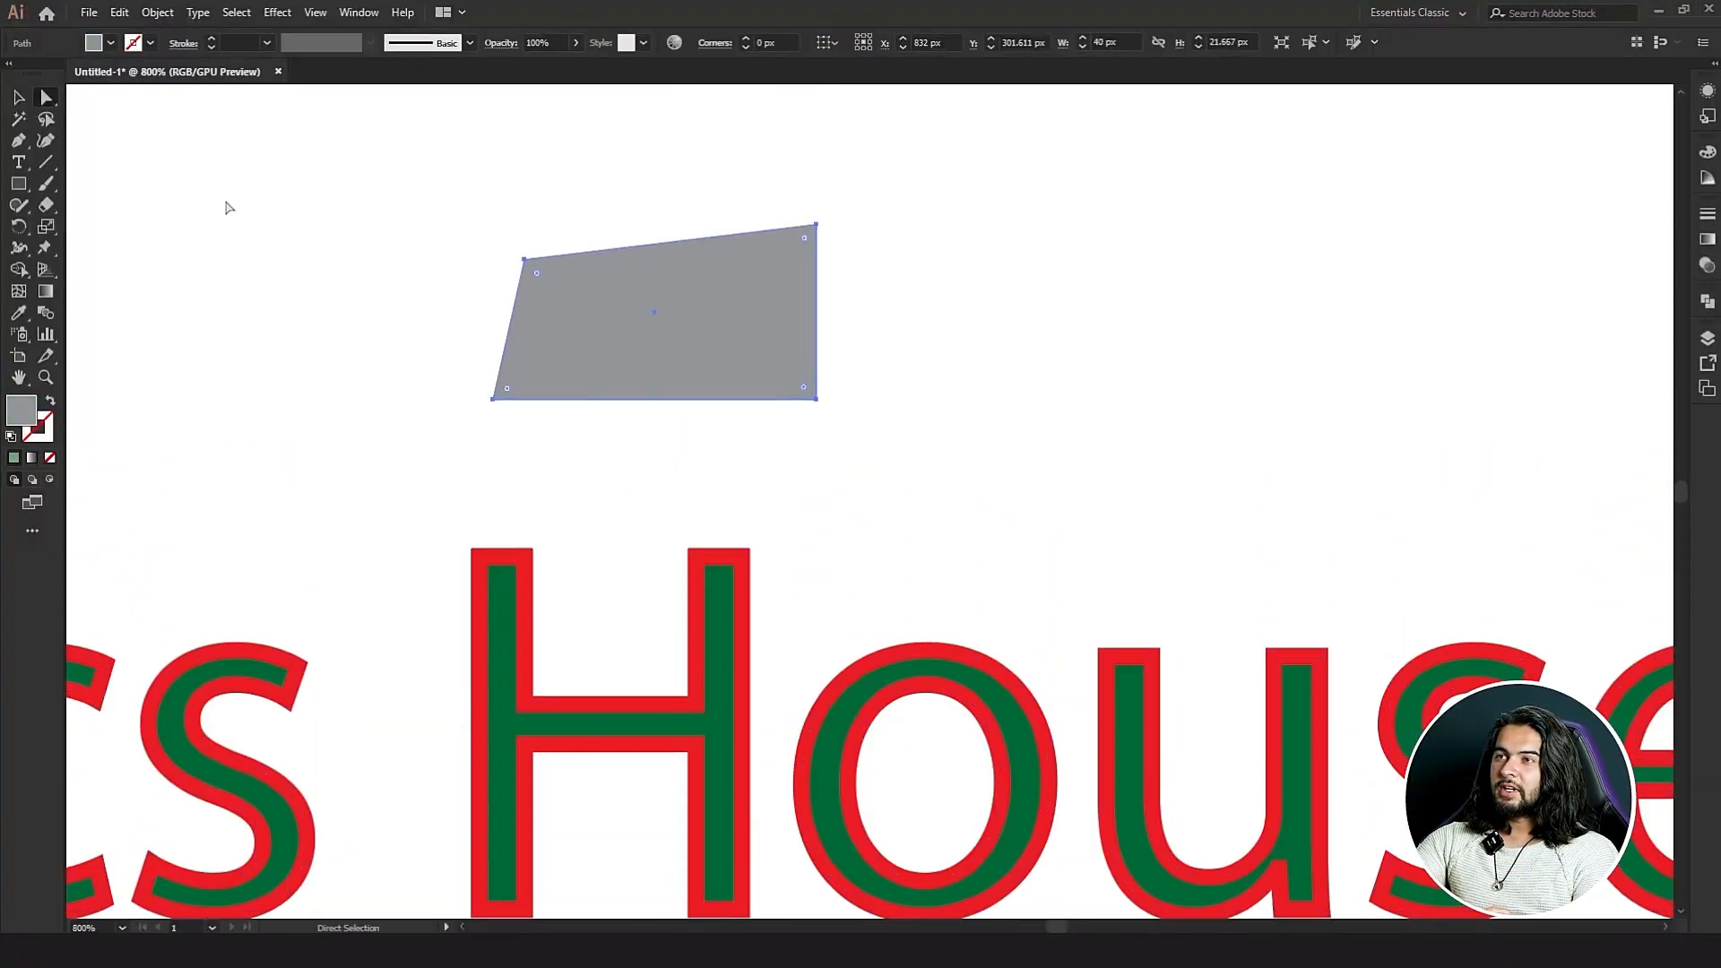
left_click(132, 43)
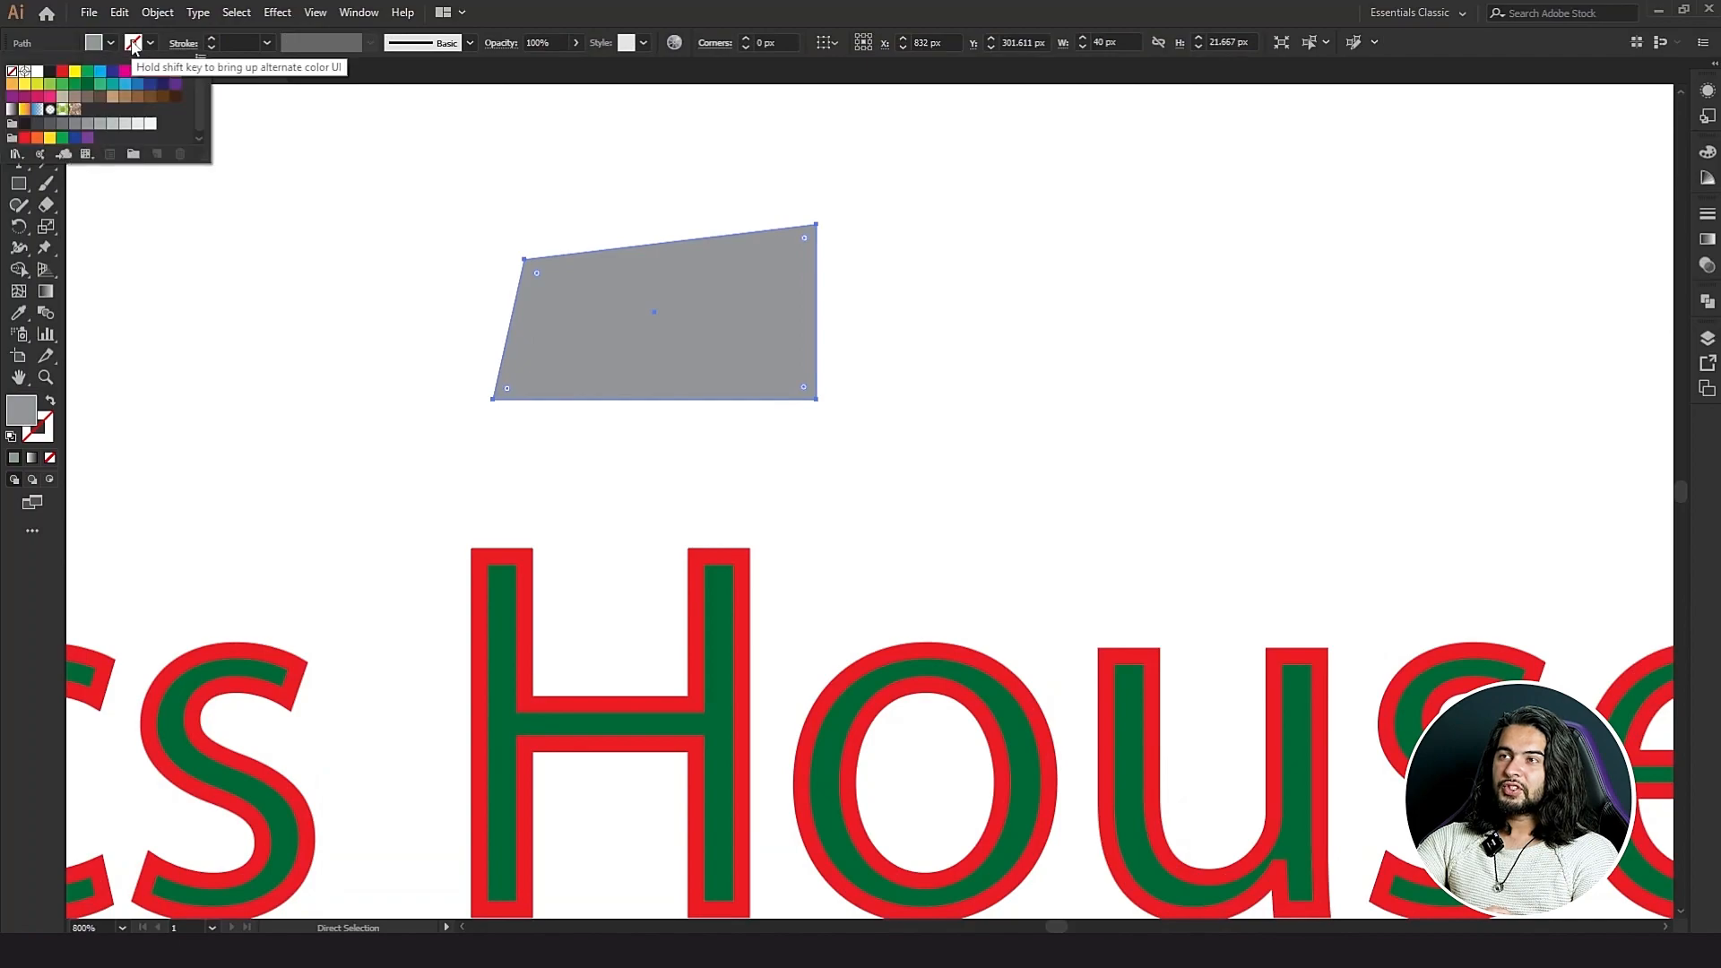
left_click(62, 71)
left_click(153, 40)
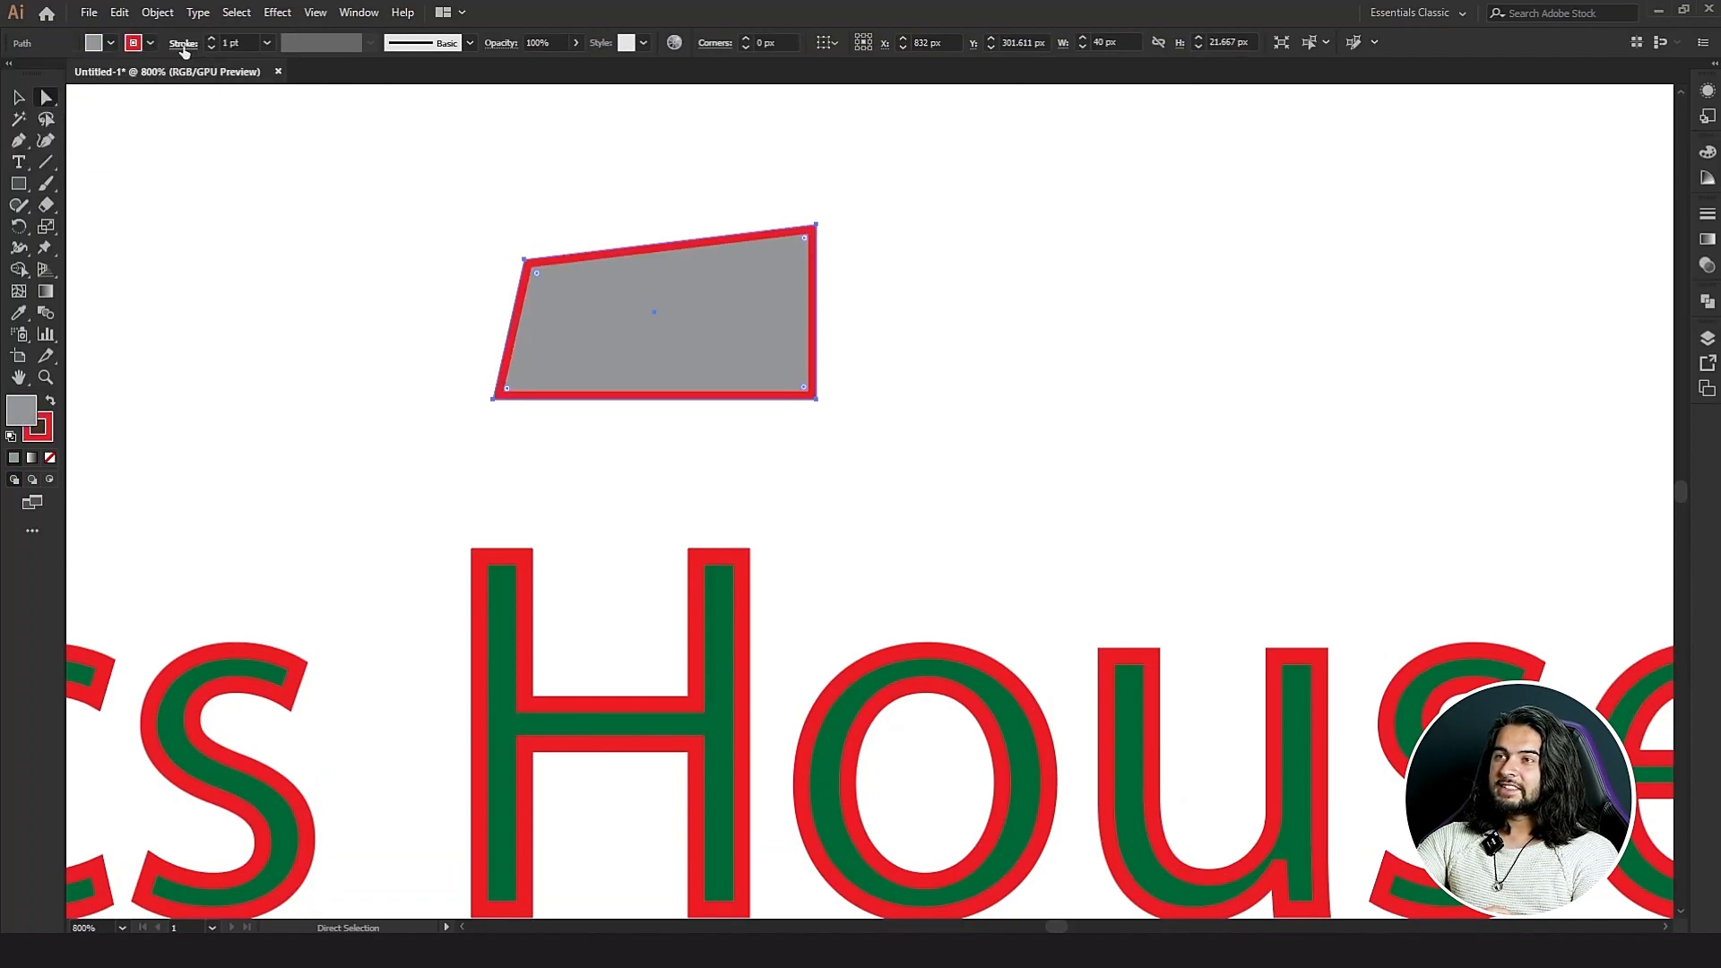
Compare centre, inside and outside stroke alignment on the grey shape and leave the stroke aligned to the outside.
left_click(184, 43)
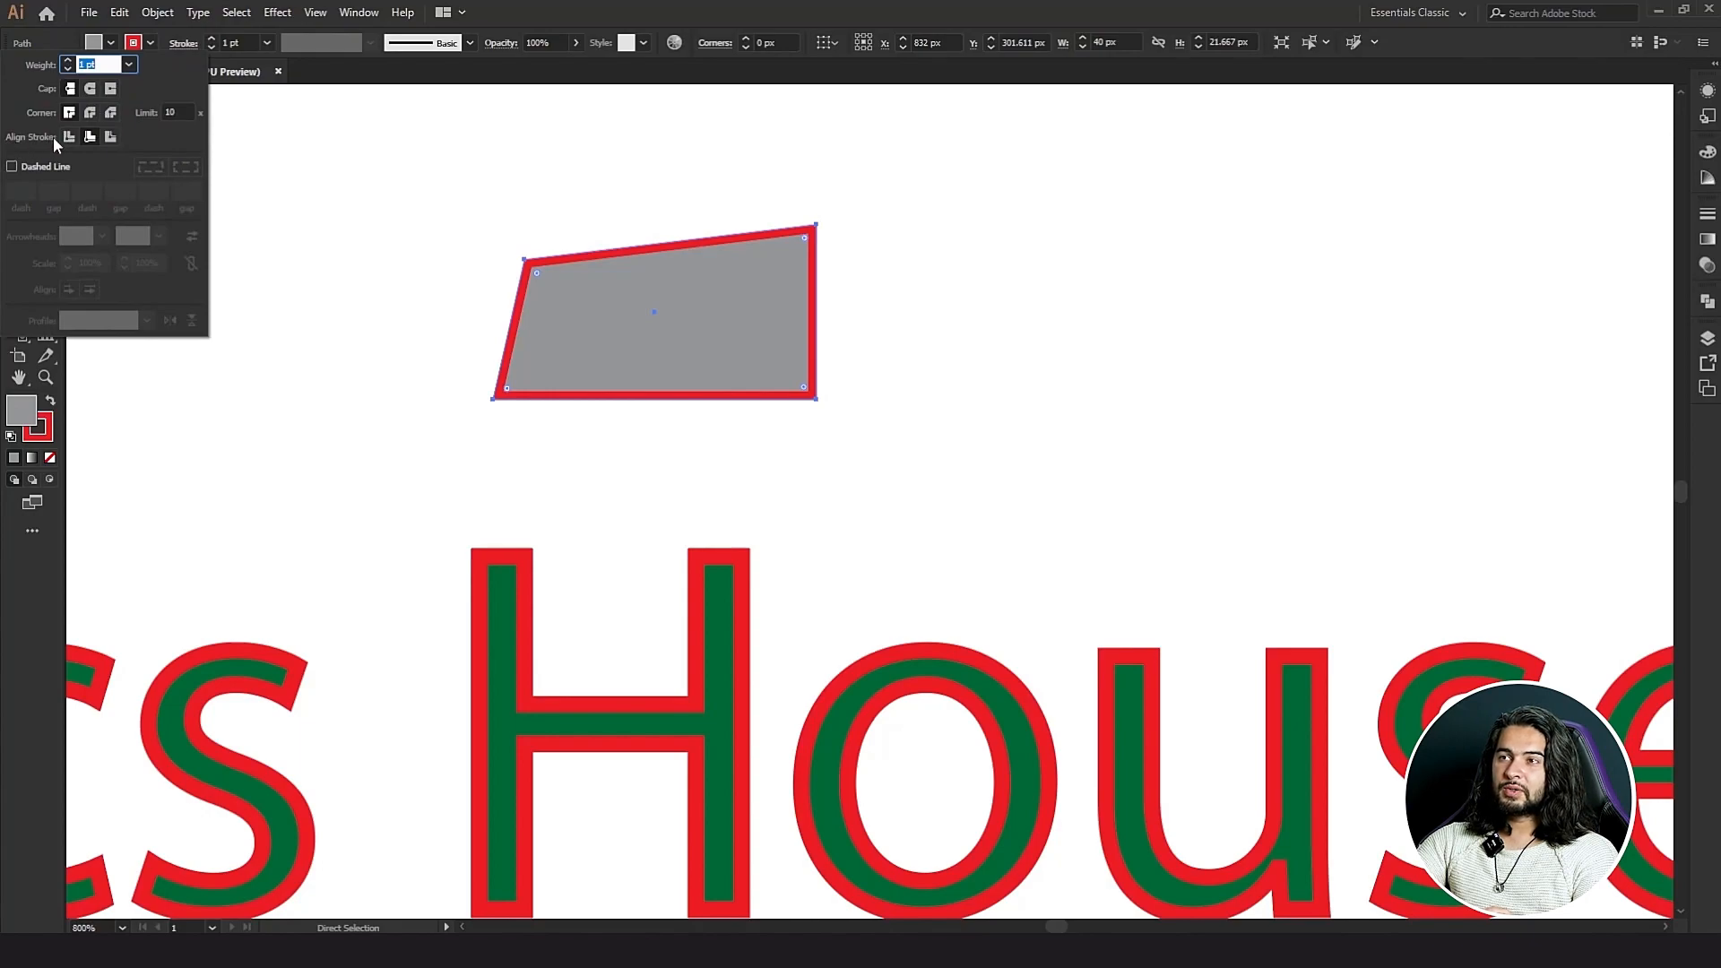
left_click(69, 136)
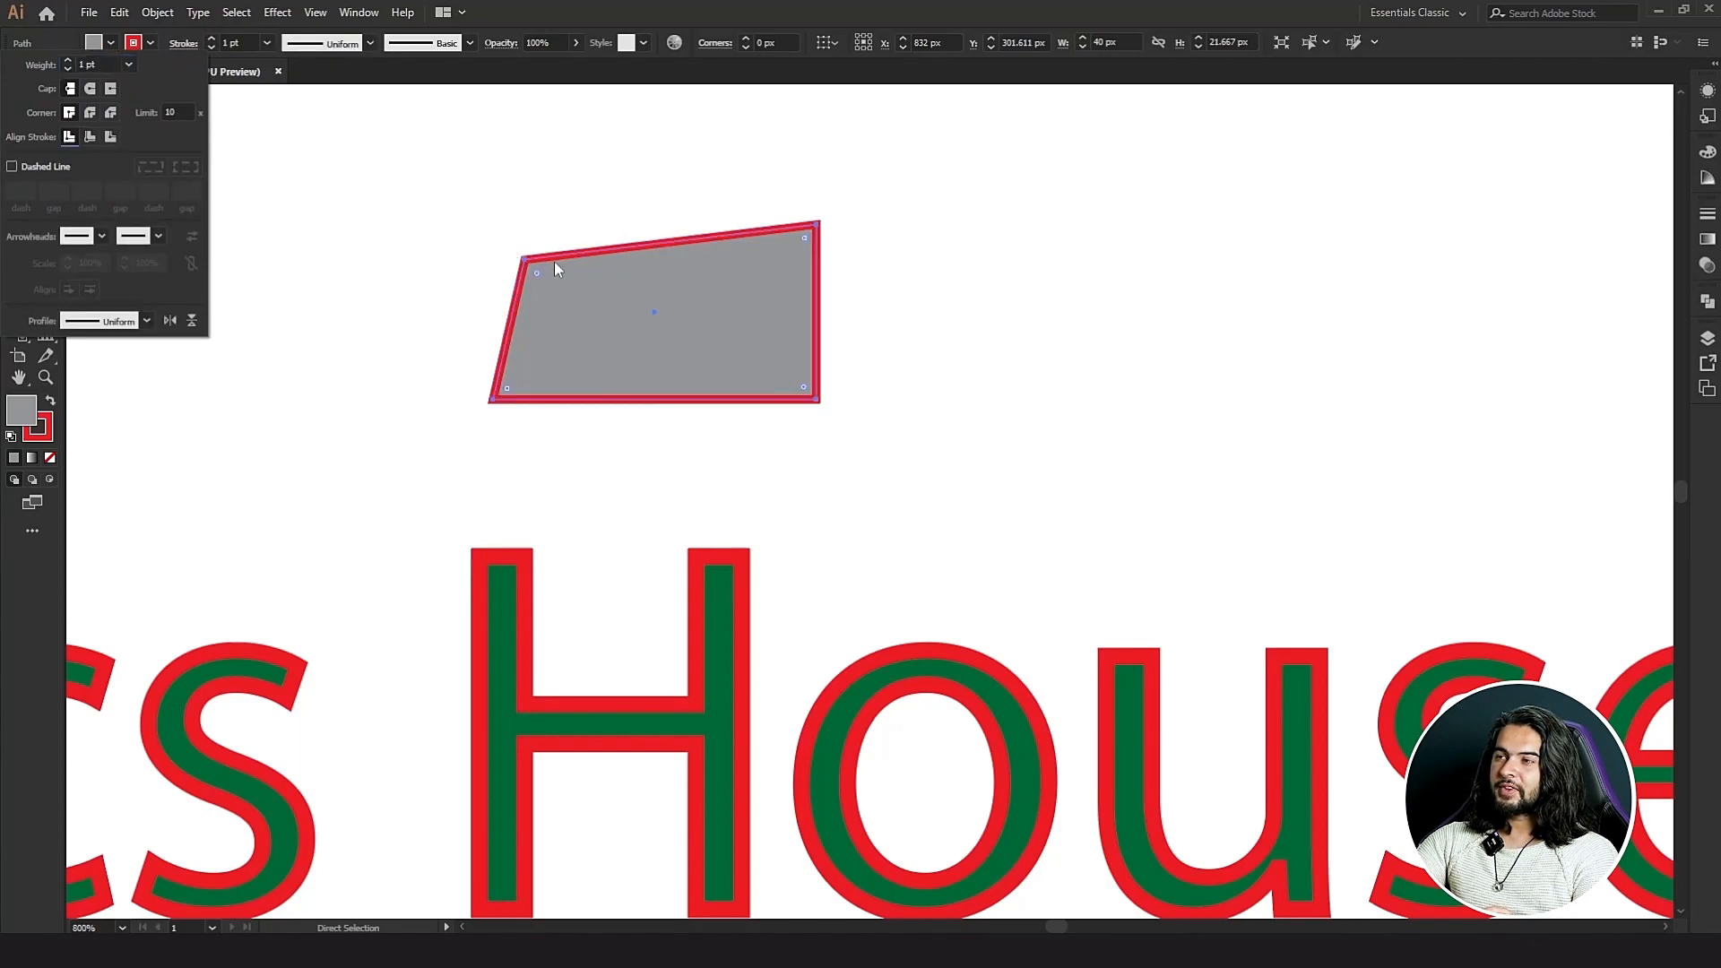
scroll(549, 261, "up", 5)
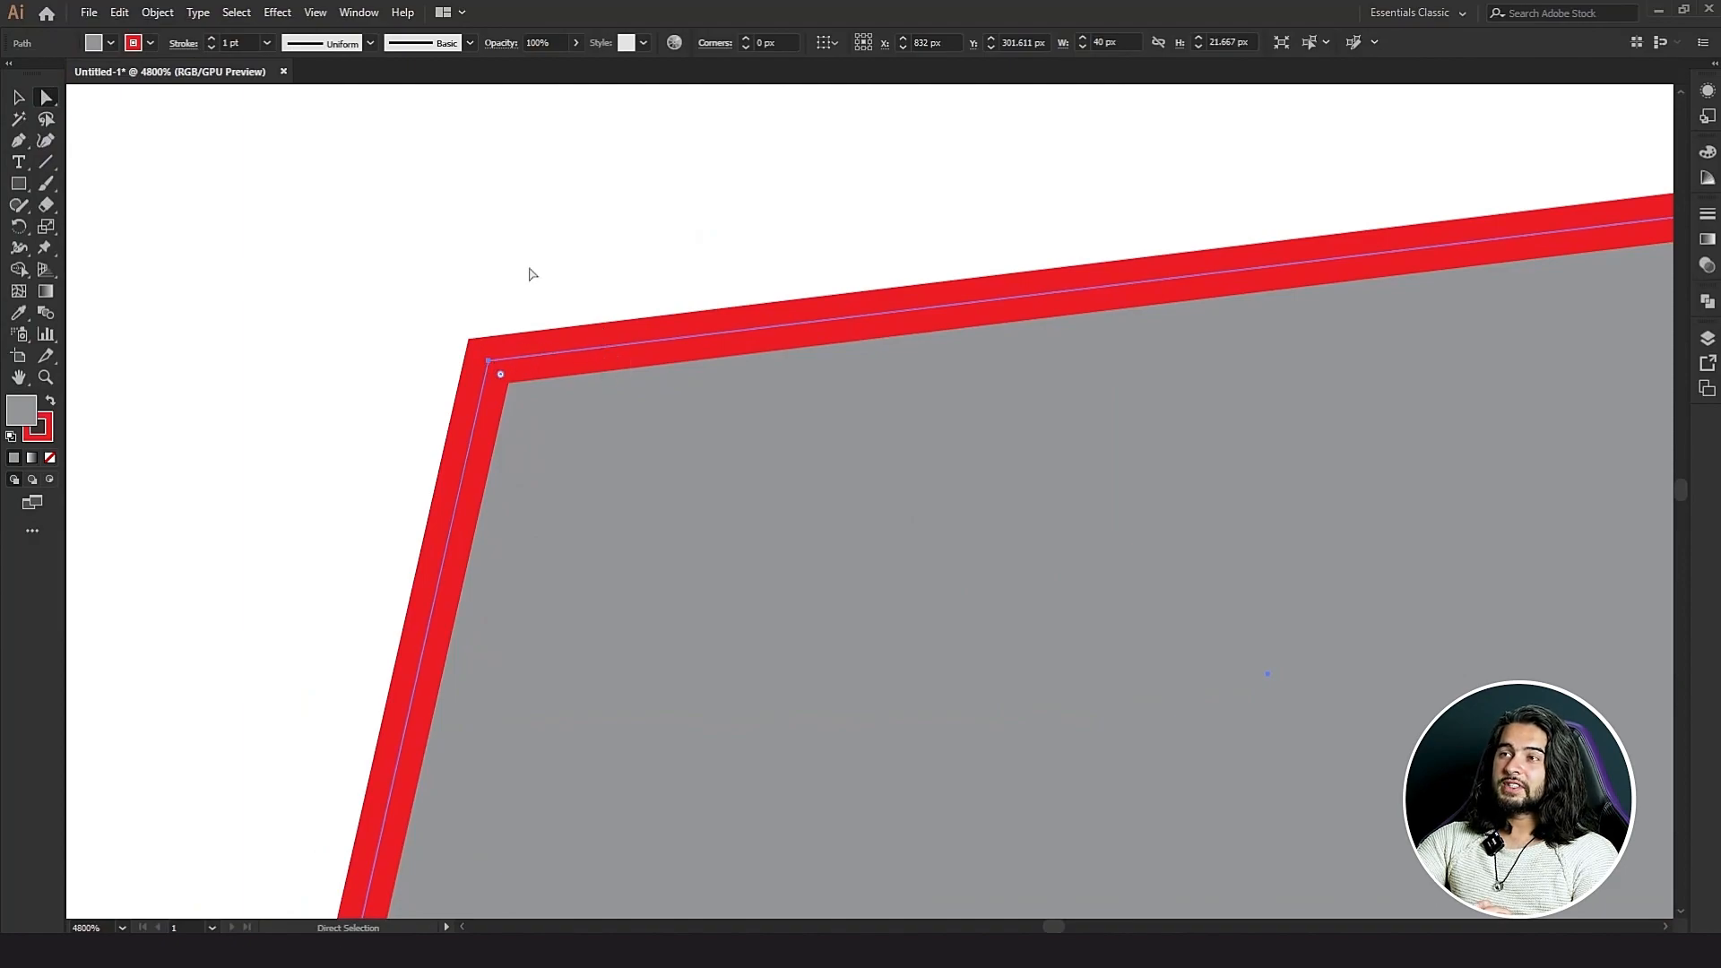
left_click(184, 44)
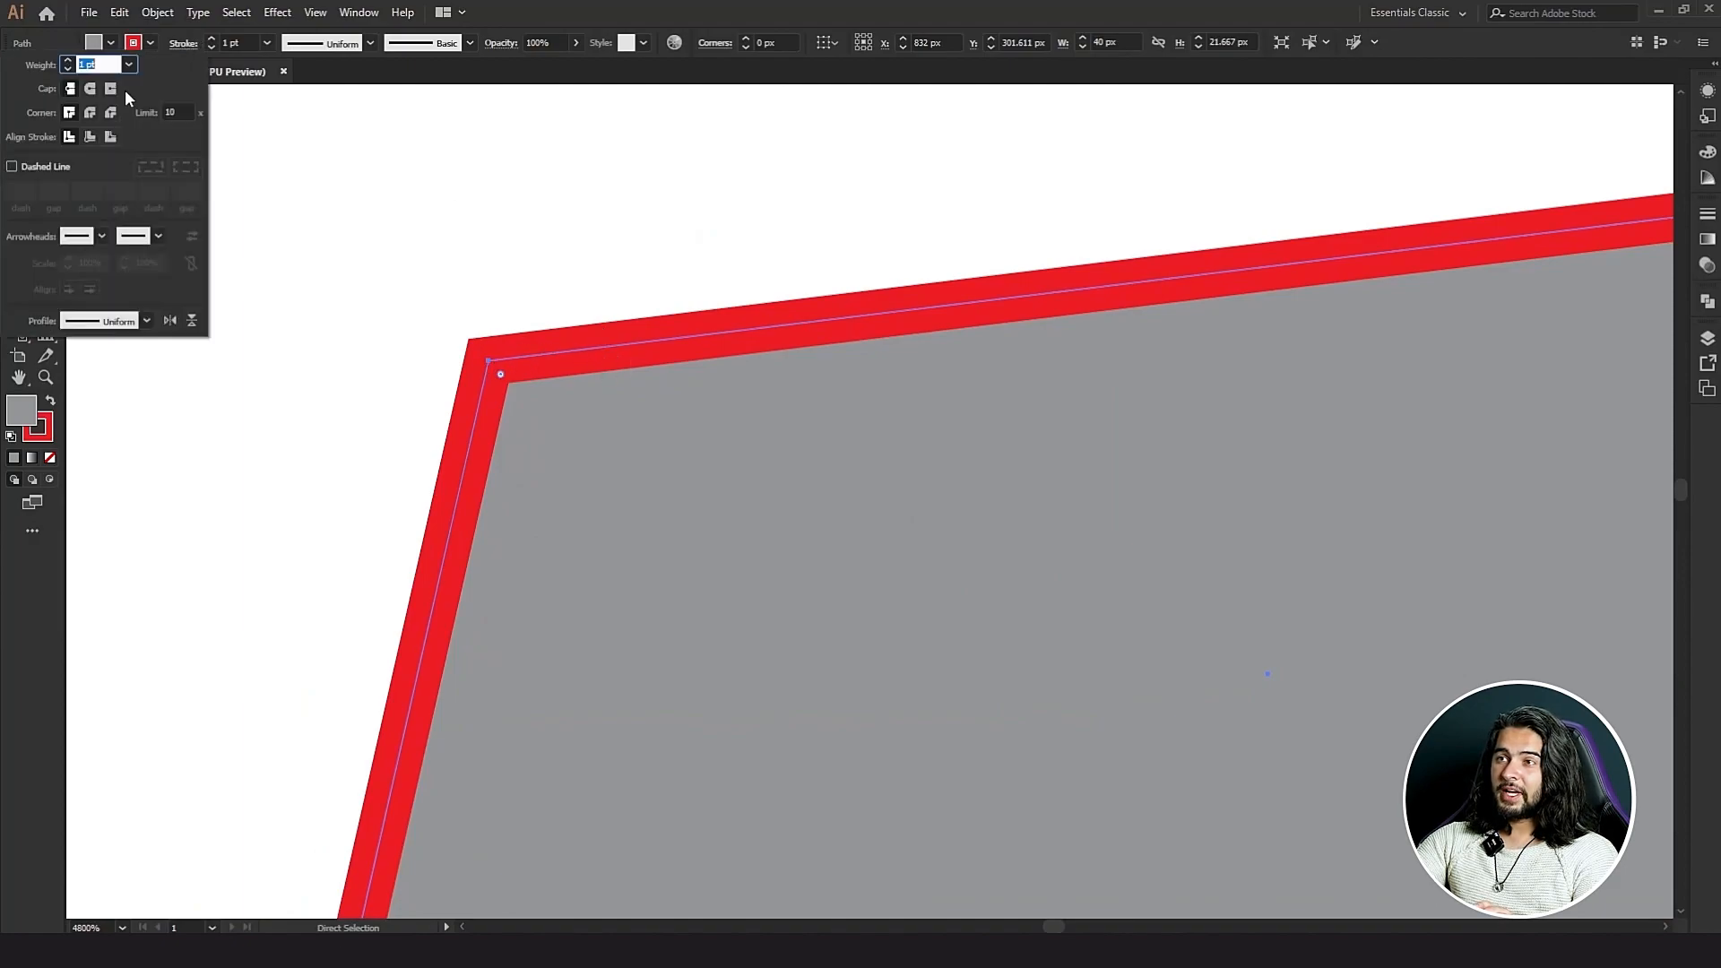
left_click(90, 137)
left_click(110, 137)
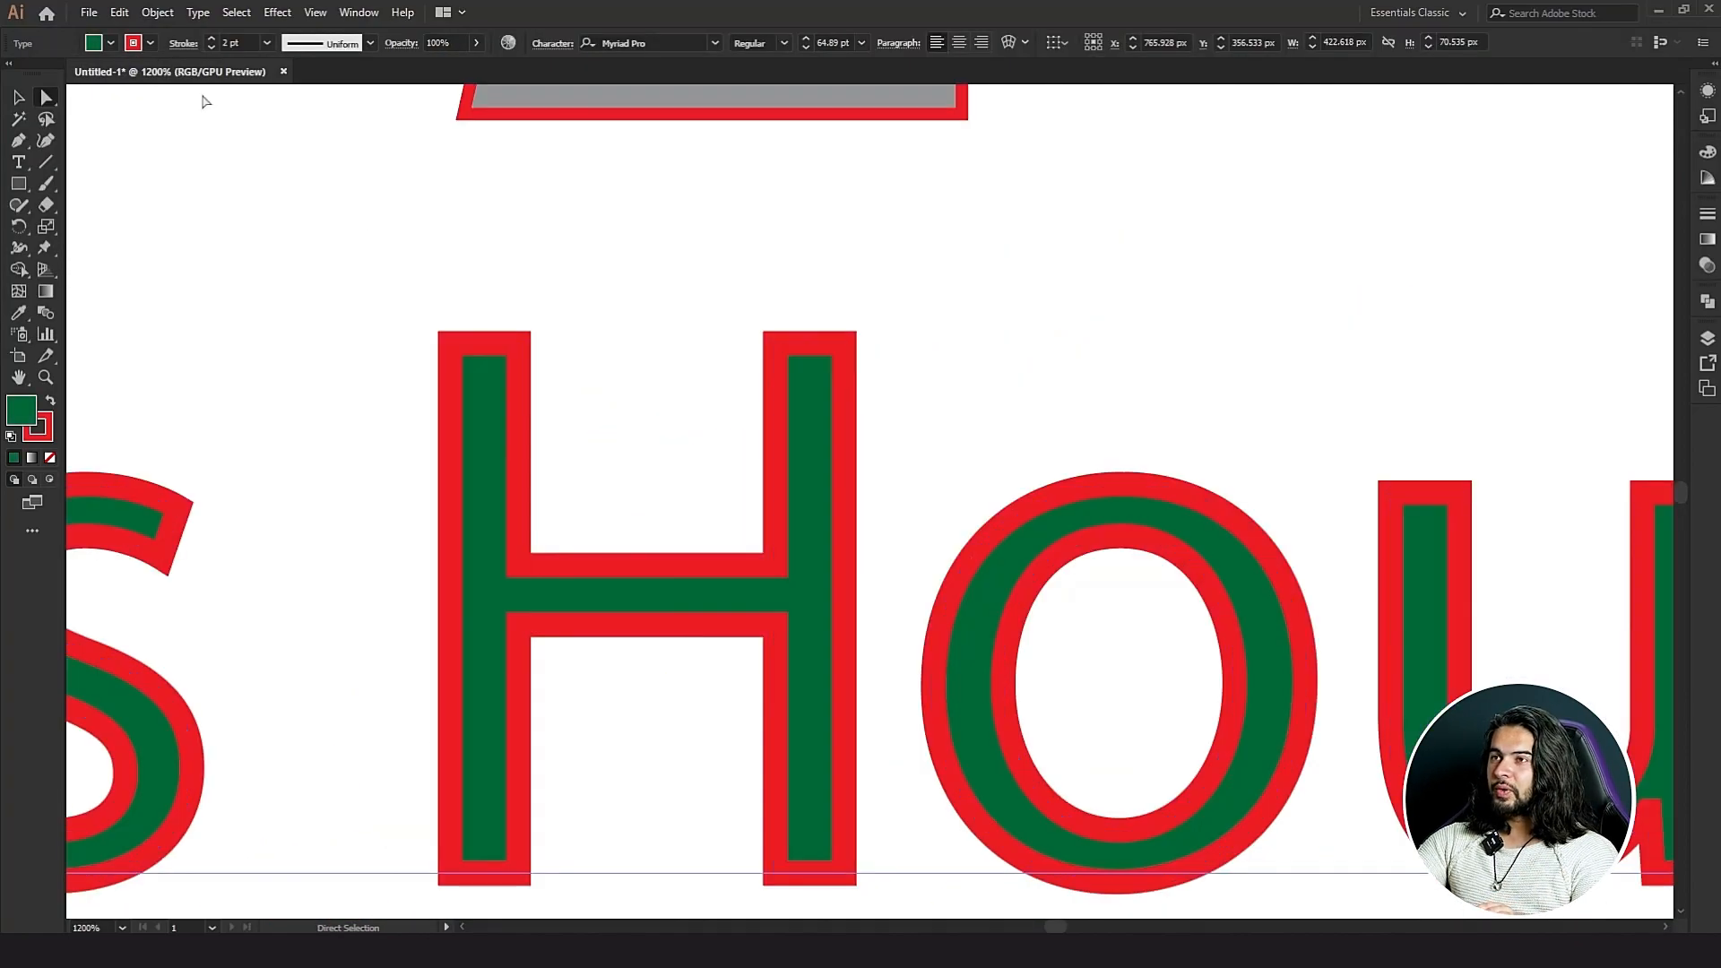
Remove the red stroke from the "Graphics House" text.
left_click(136, 44)
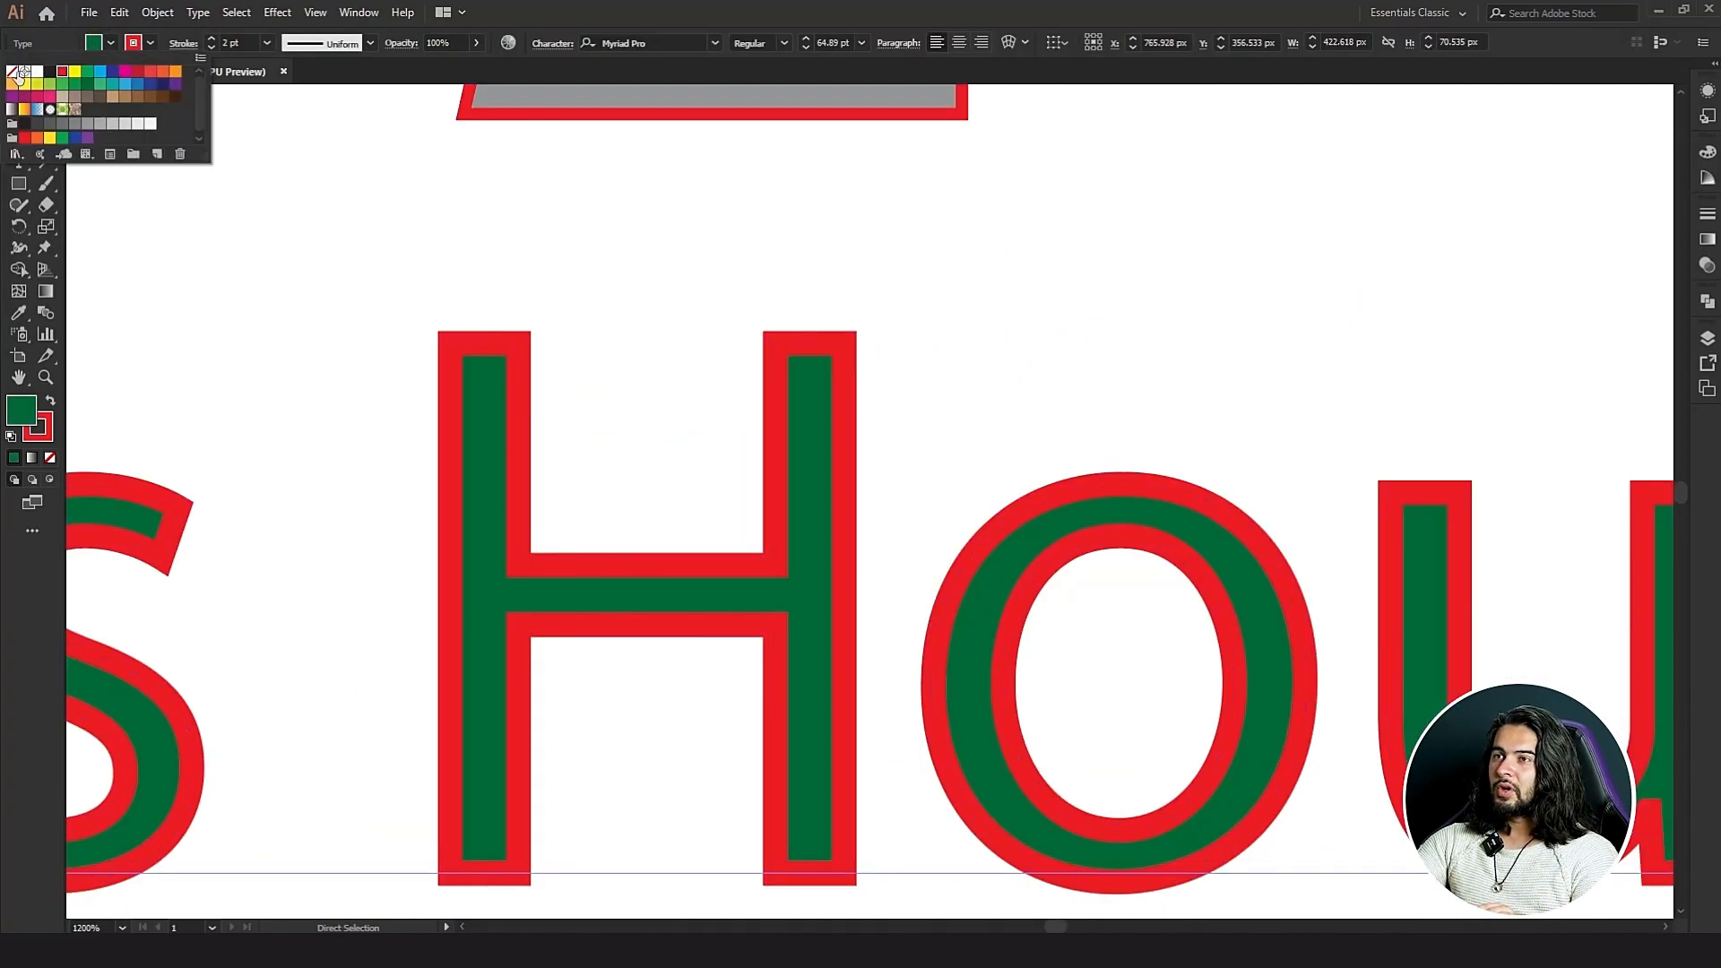
left_click(12, 72)
left_click(656, 478)
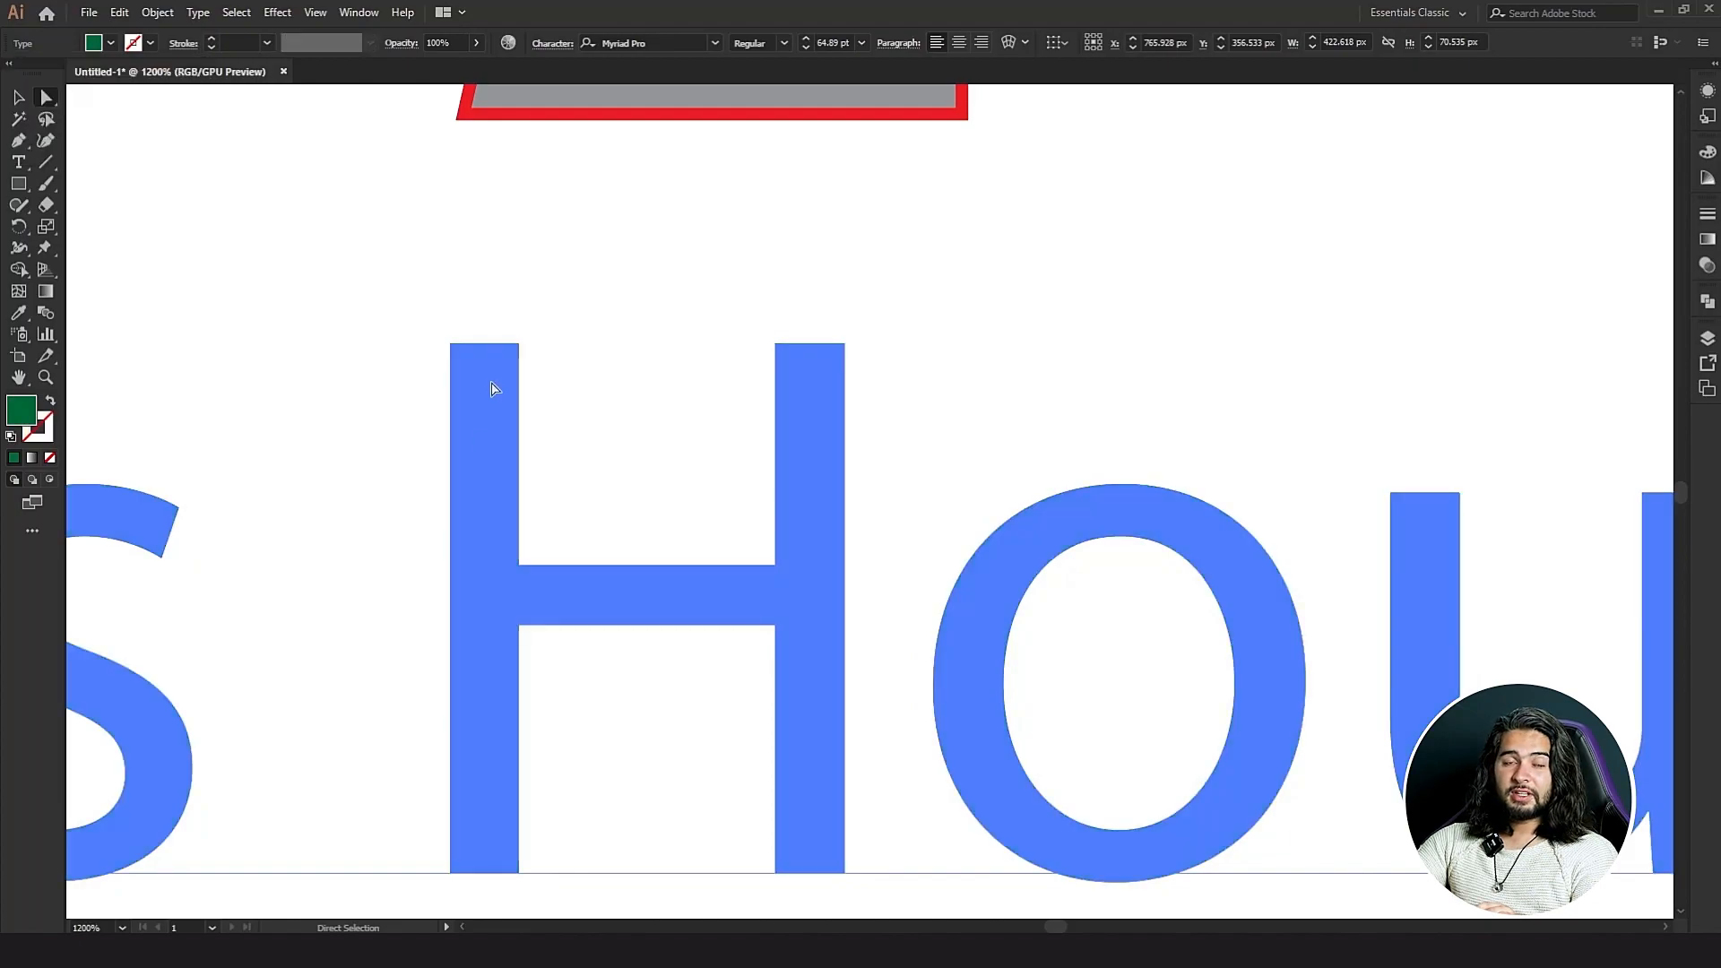
Convert the "Graphics House" text to outlines and select the letter H on its own to reach its anchor points.
right_click(492, 389)
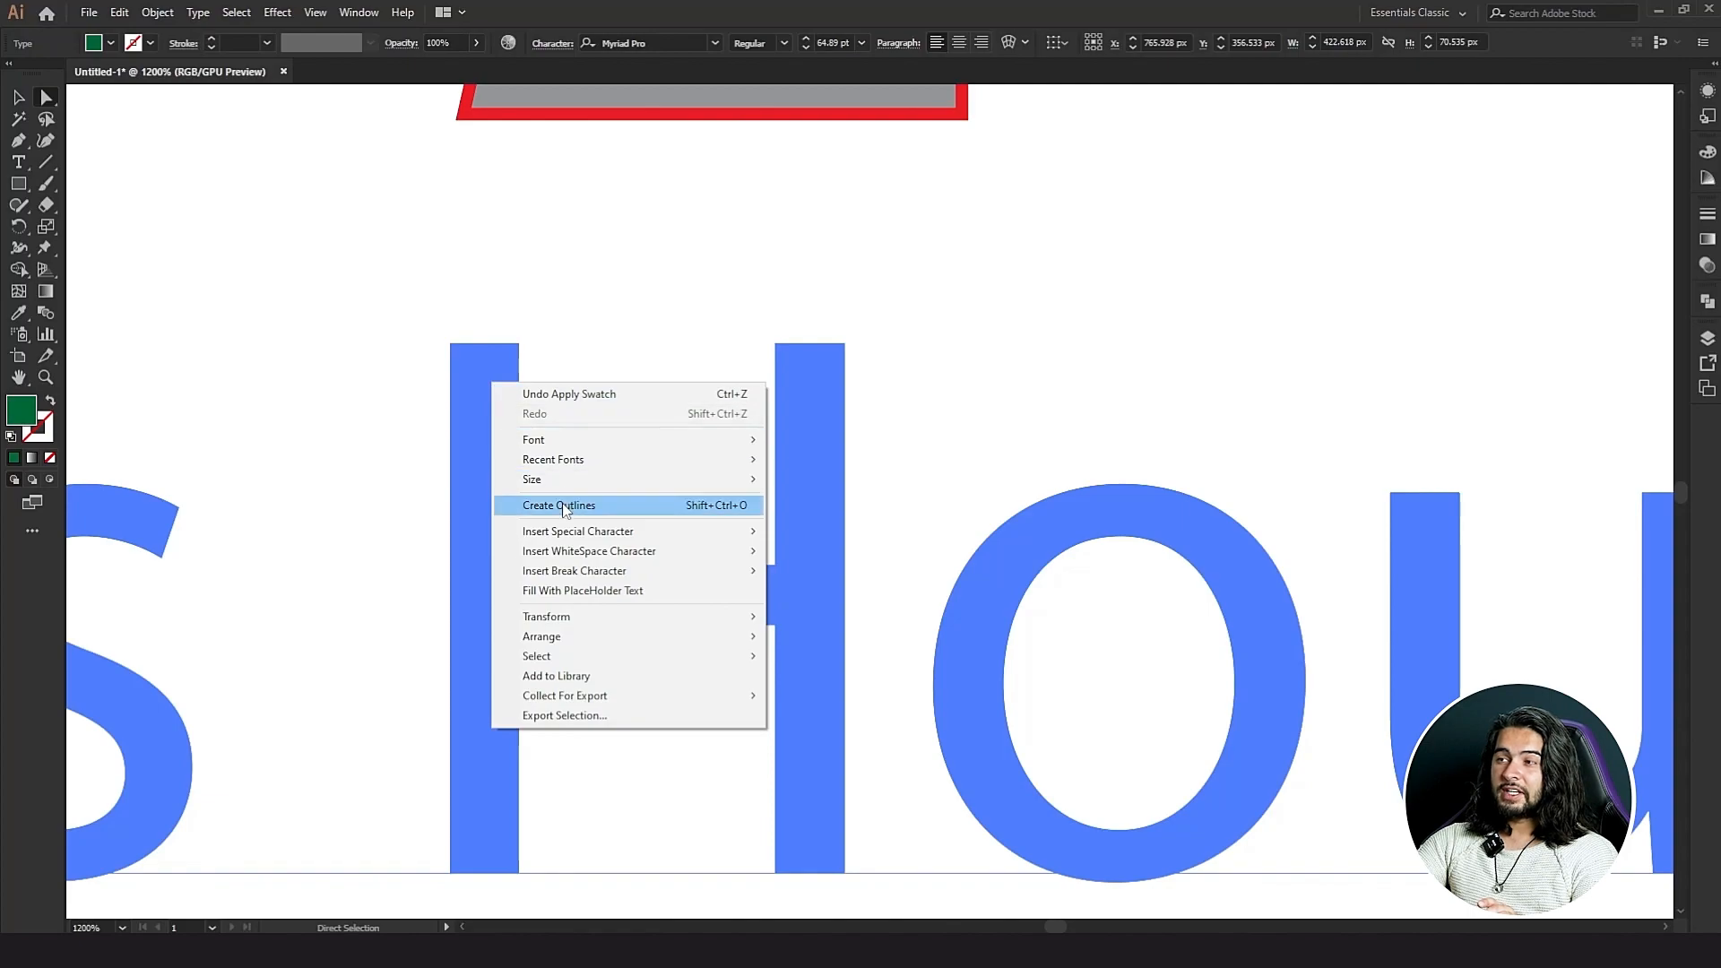
left_click(566, 505)
key("ctrl+shift+a")
left_click(466, 349)
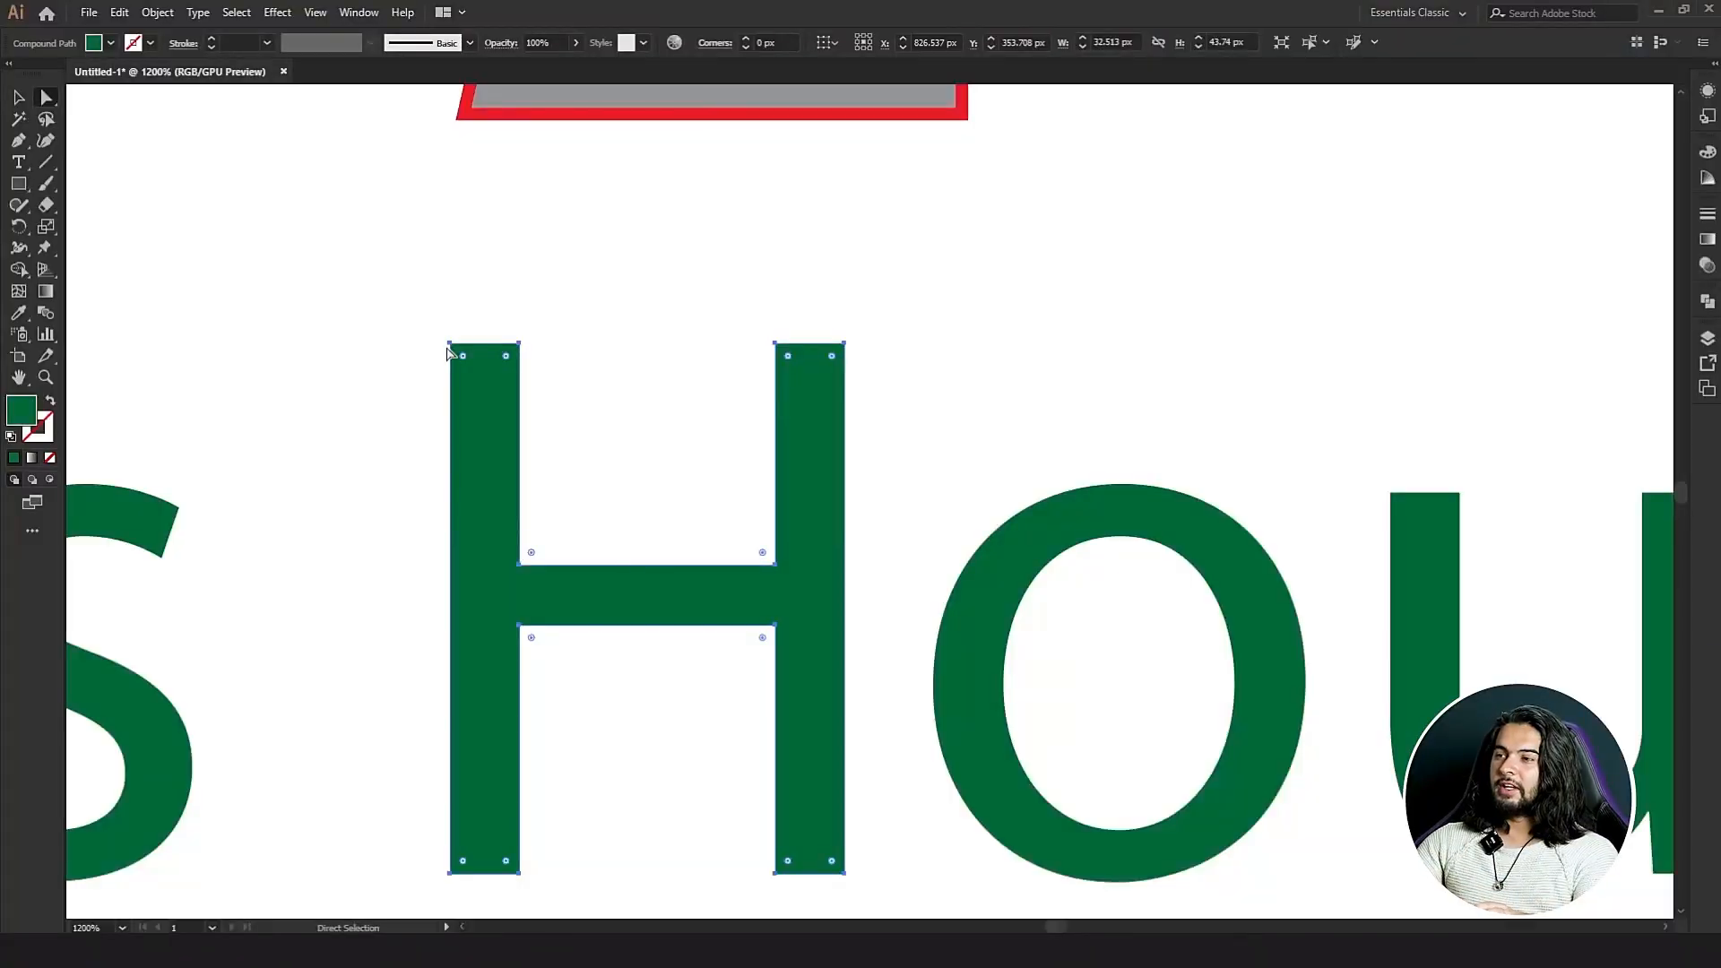
scroll(601, 337, "down", 3)
left_click_drag(506, 400, 794, 603)
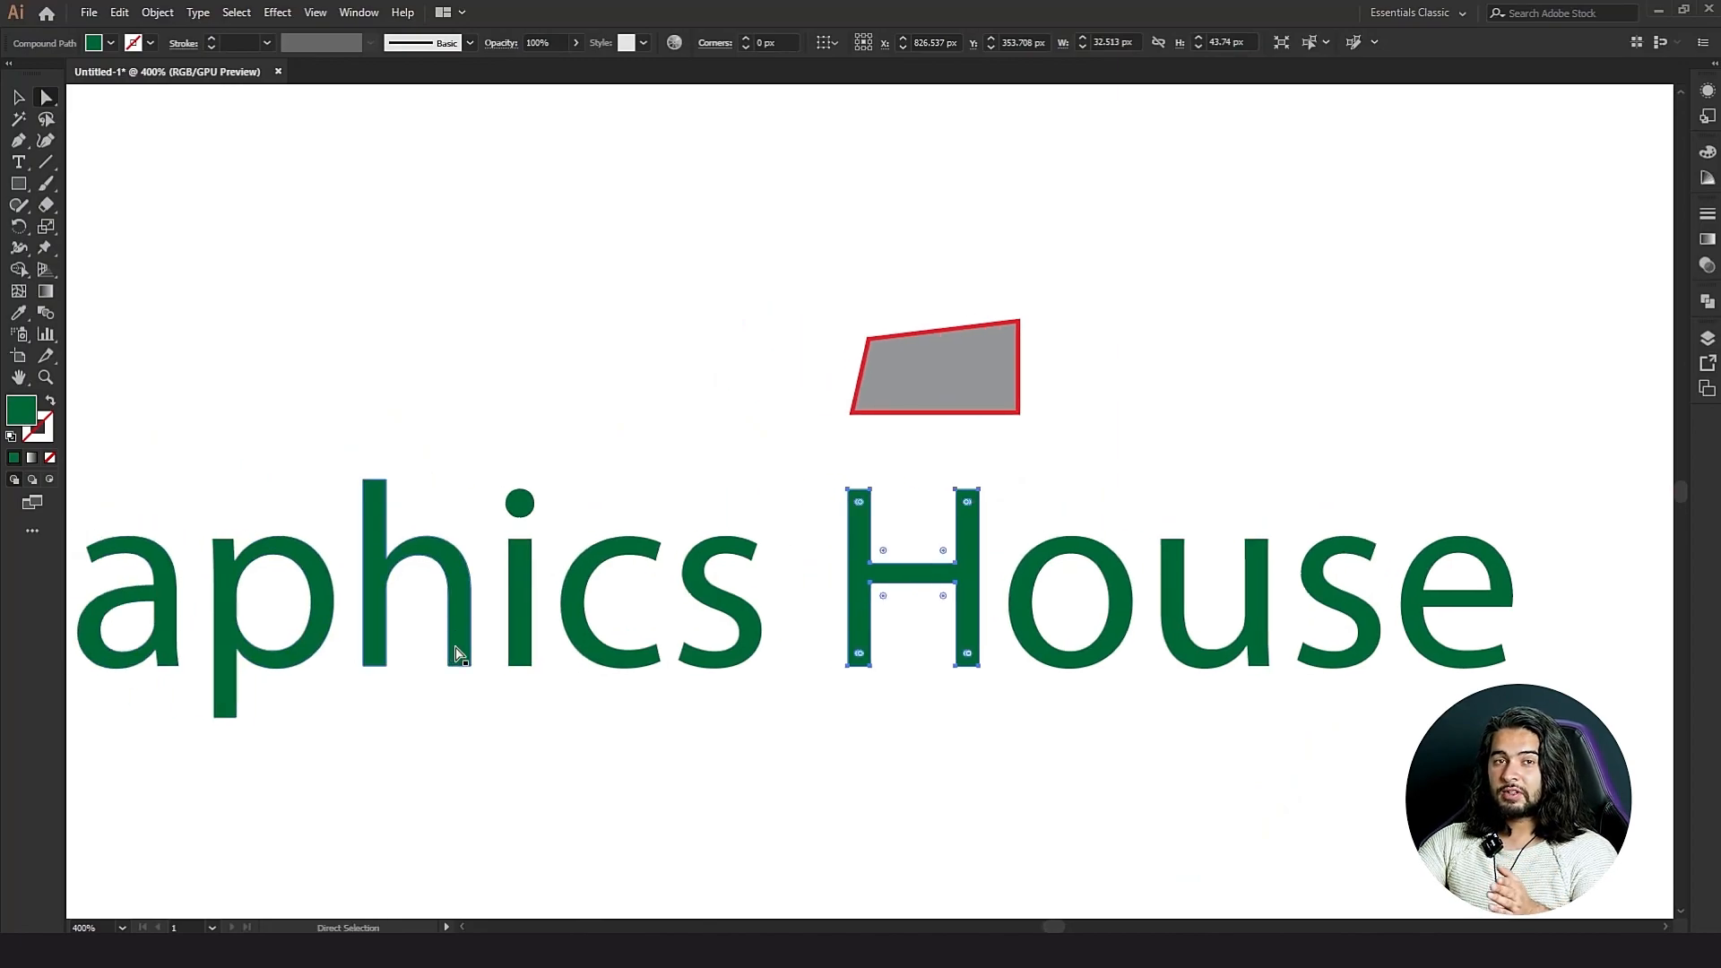
left_click(937, 745)
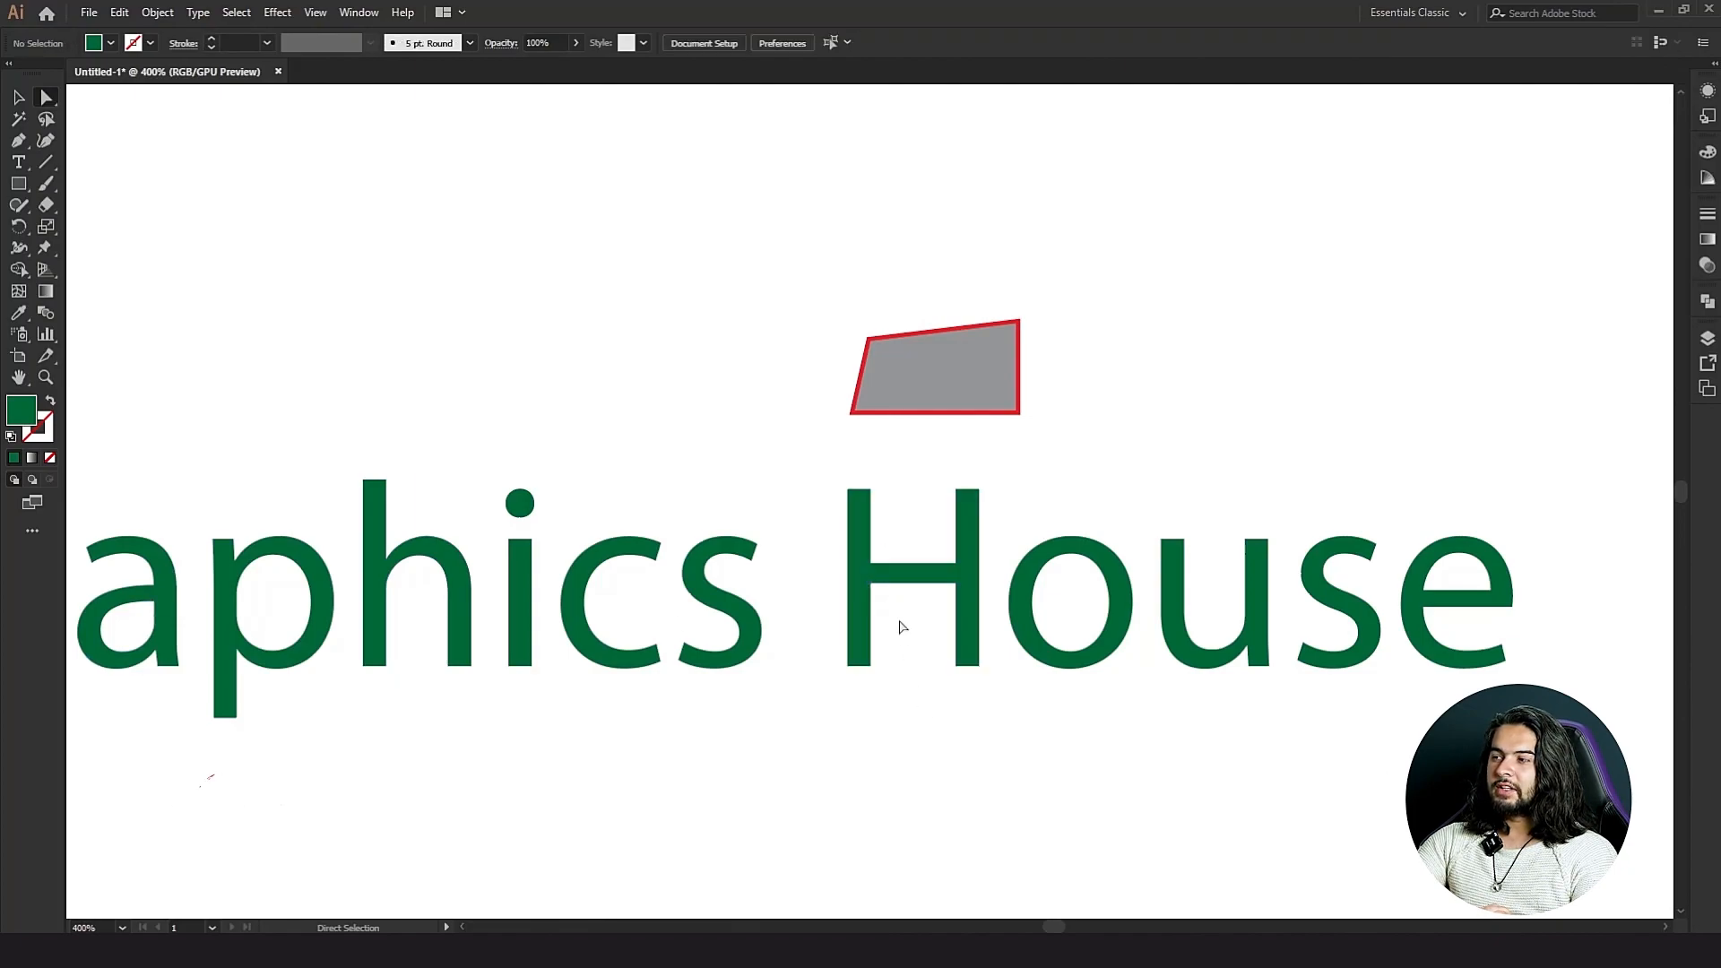
Apply a red stroke to the outlined letter H.
left_click_drag(900, 577, 876, 626)
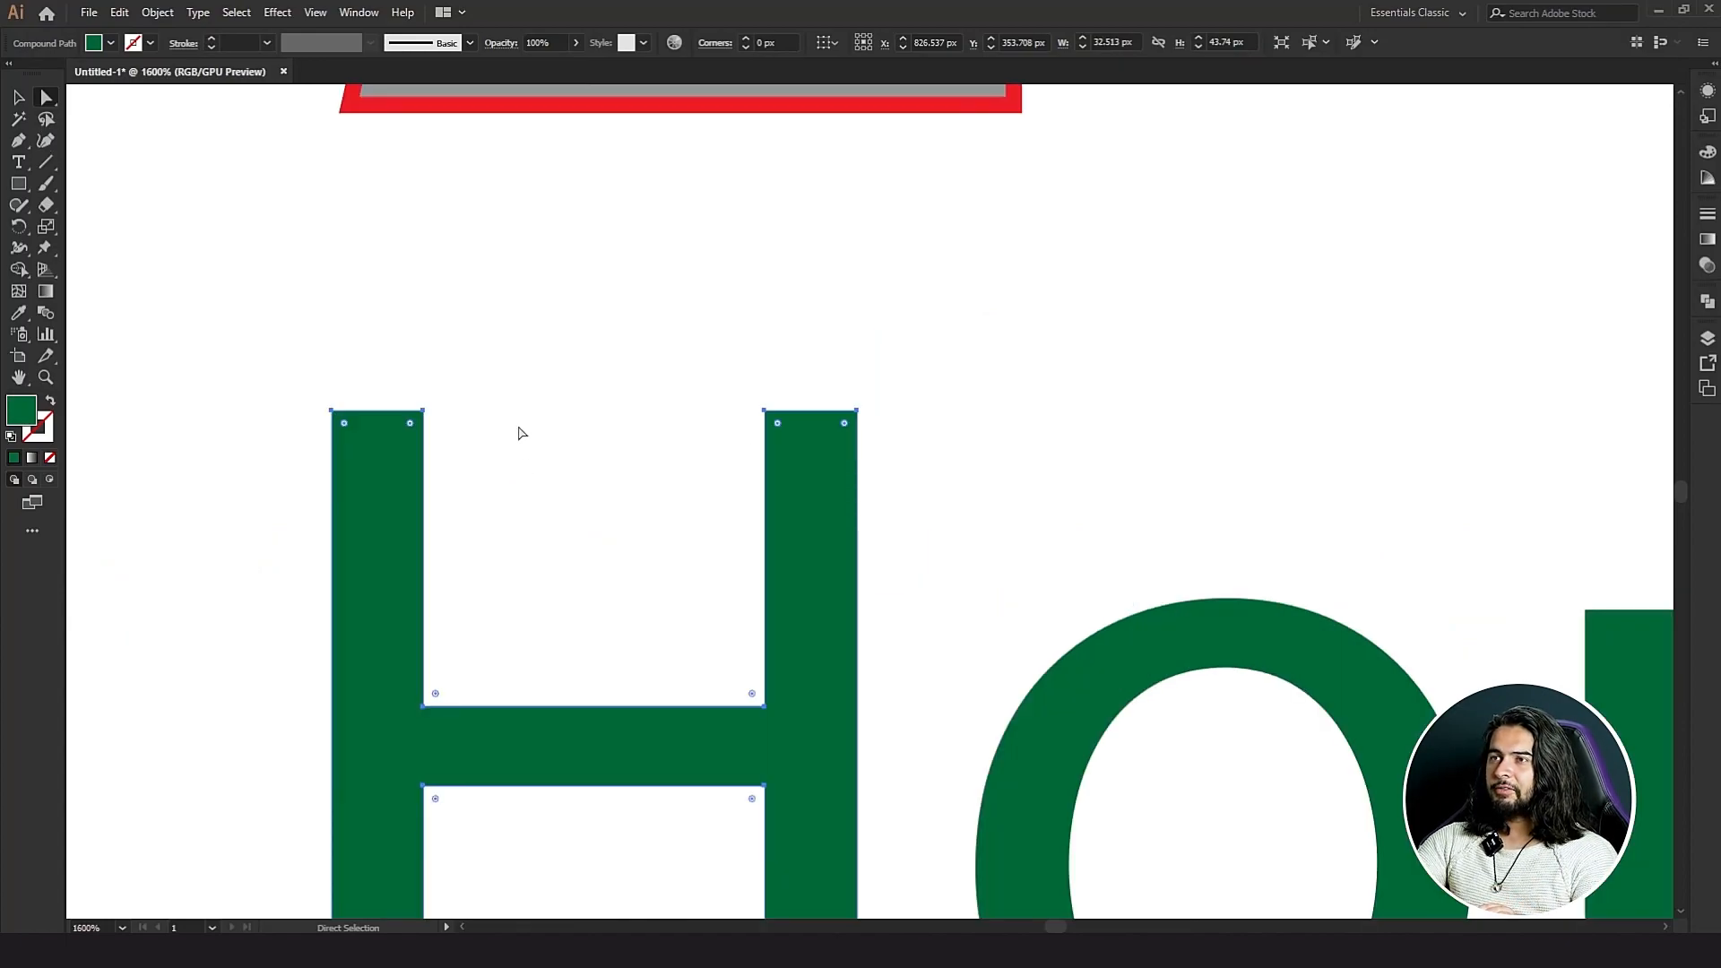
left_click(136, 42)
left_click(62, 72)
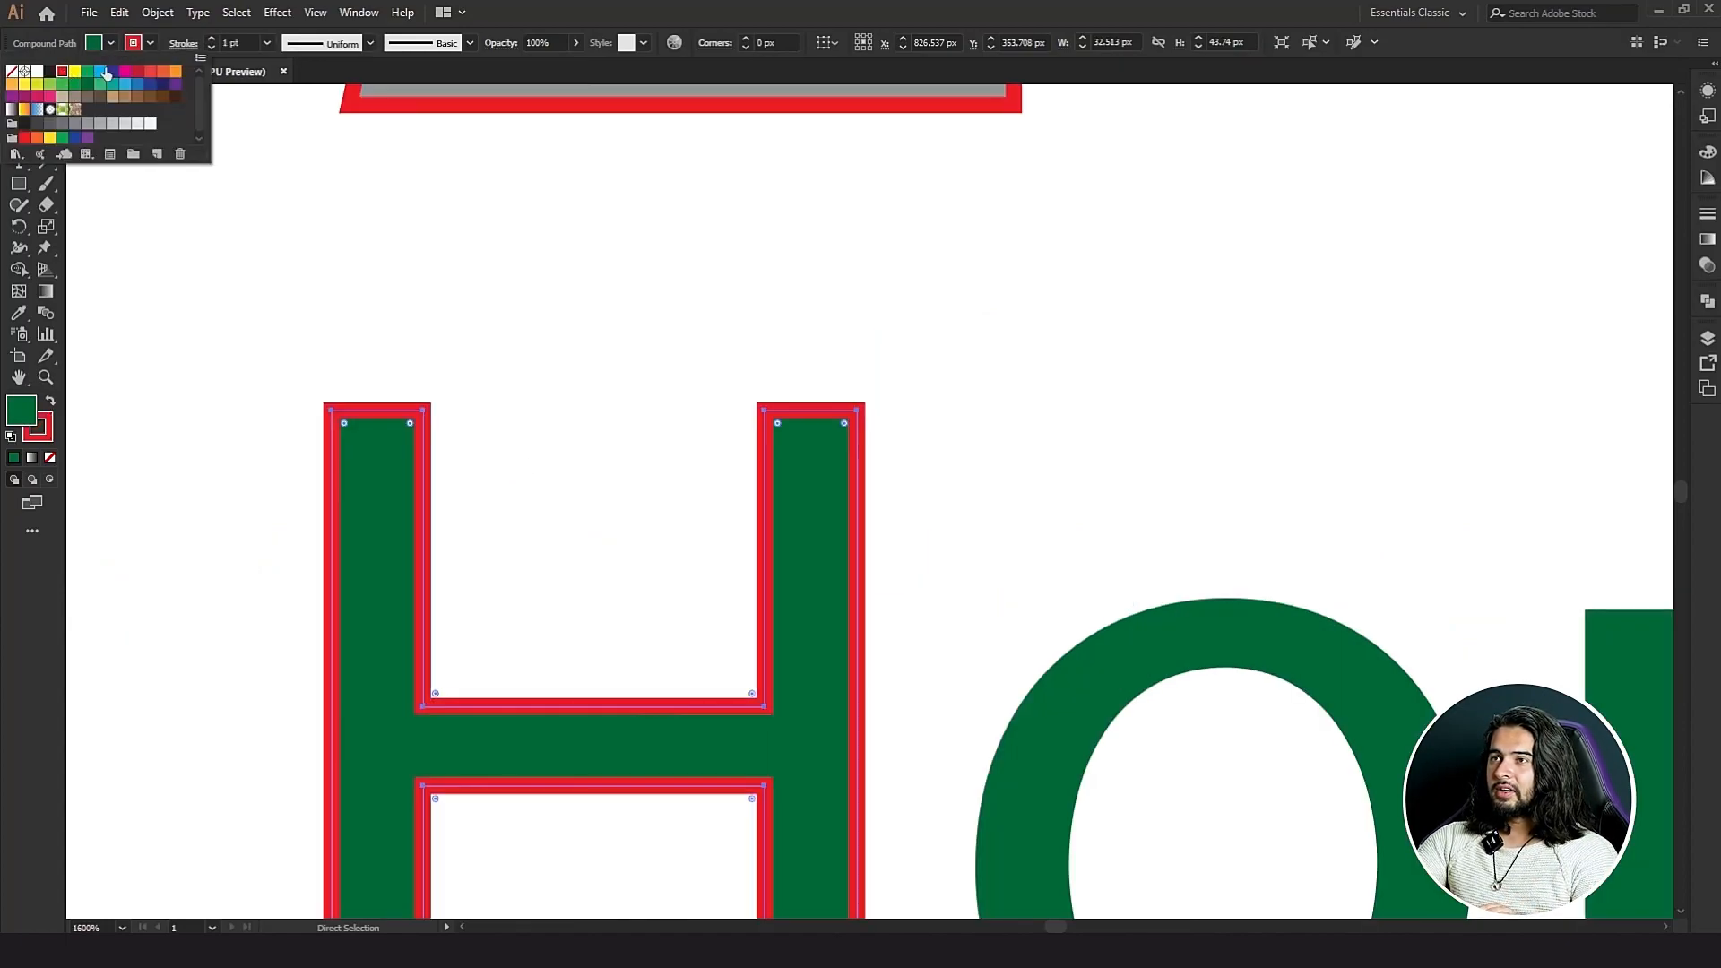
Compare outside and inside stroke alignment on the letter H, then align the stroke to the centre again.
left_click(198, 45)
left_click(188, 43)
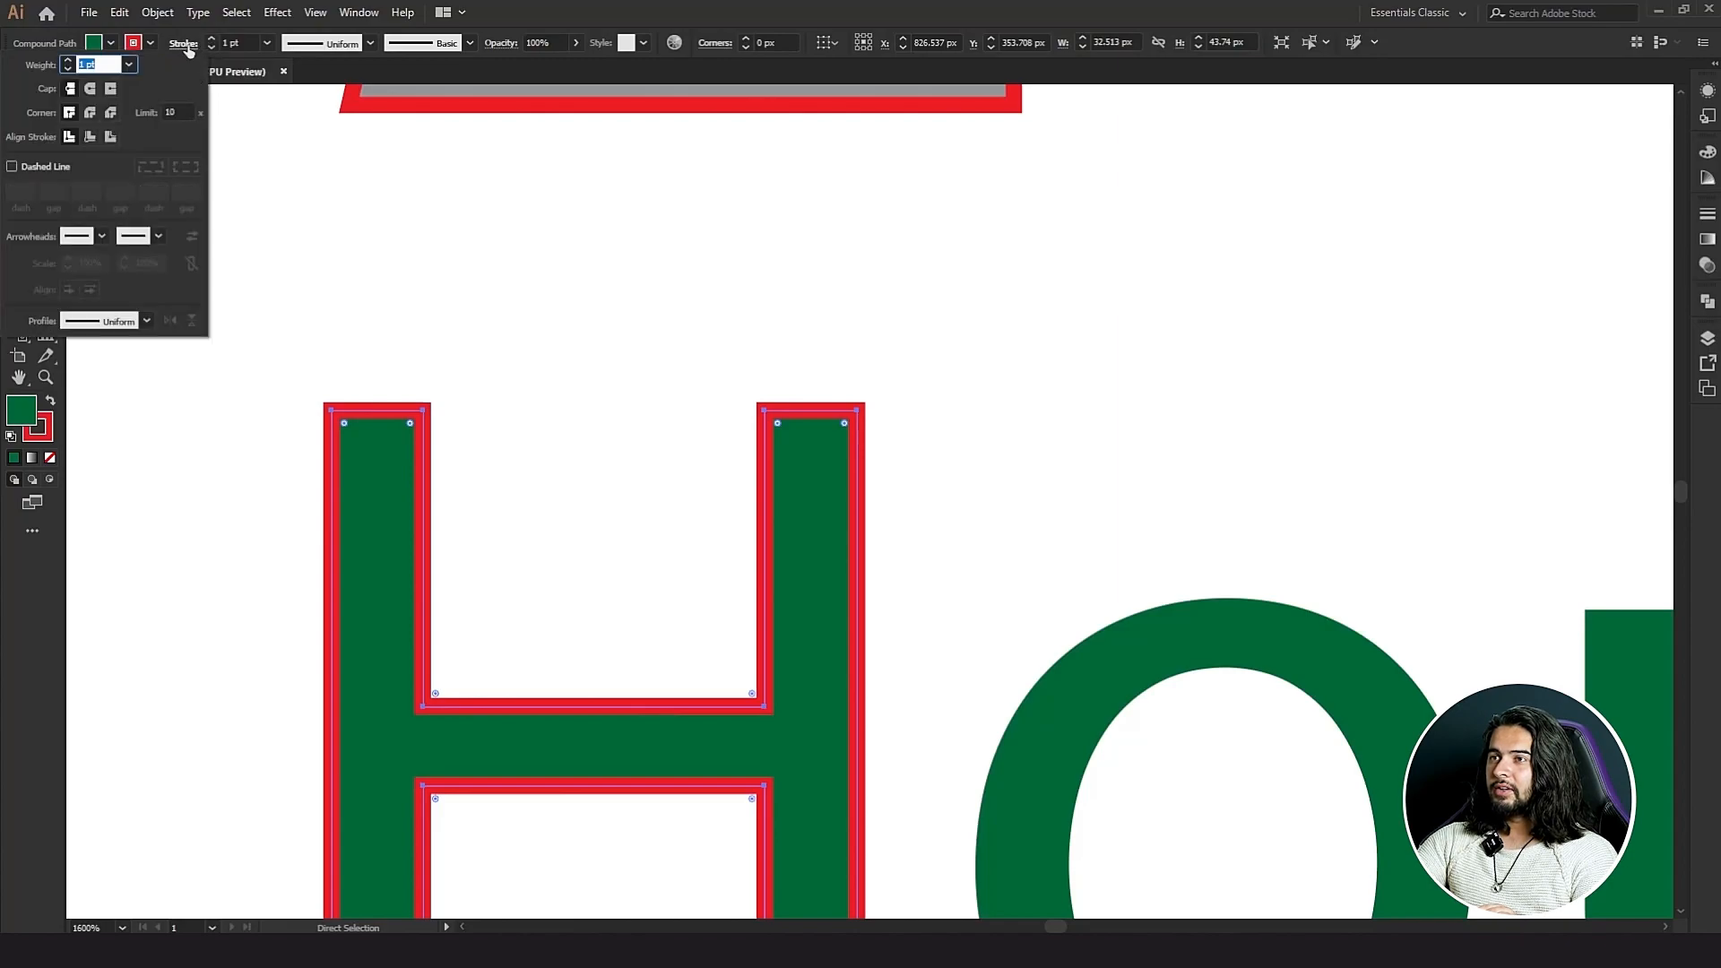
left_click(110, 136)
left_click(91, 132)
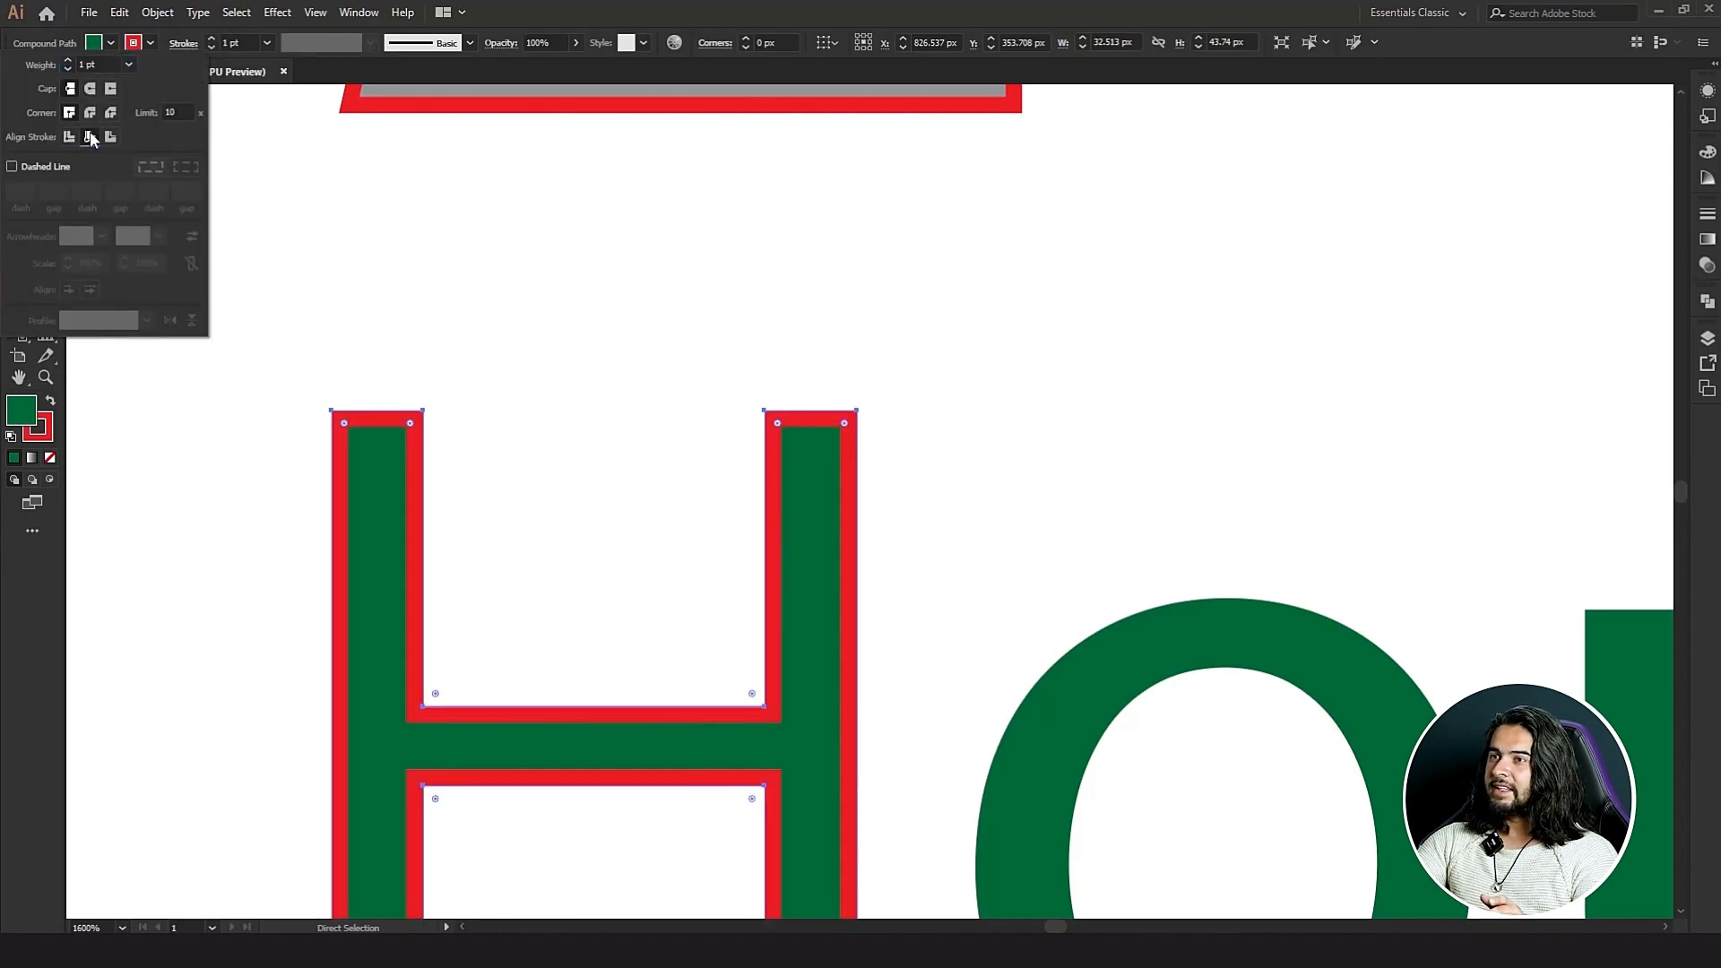
left_click(72, 134)
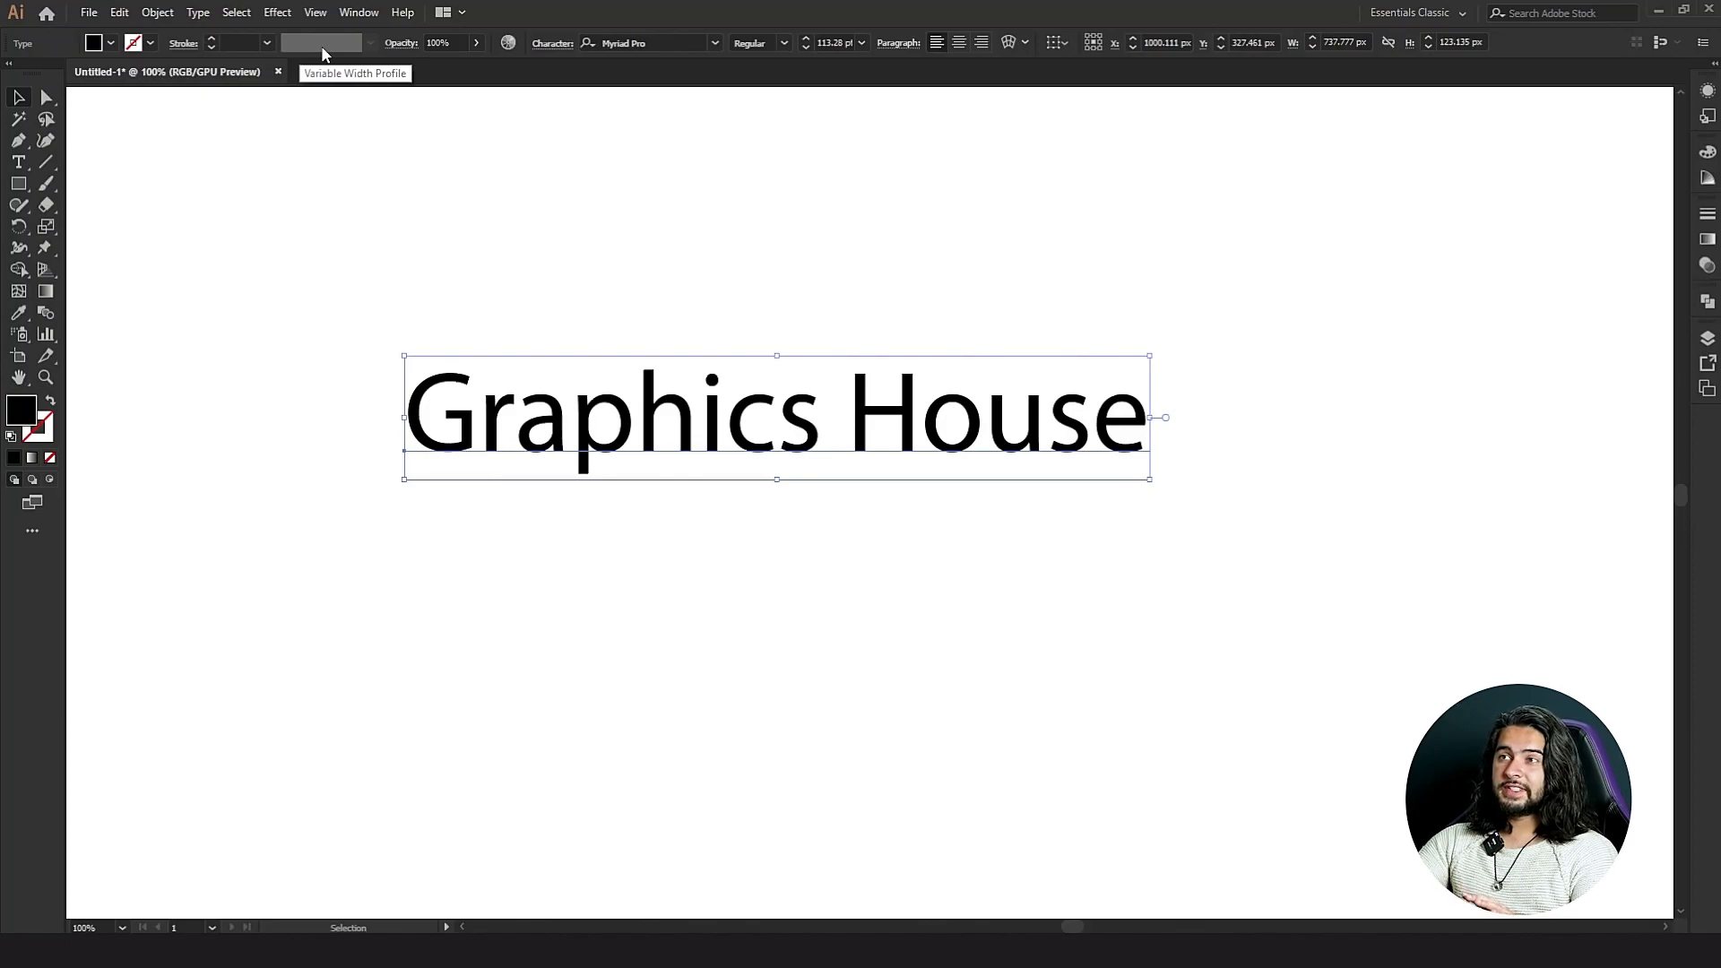
Apply a light blue stroke to the black "Graphics House" live text and try the first non-uniform variable width profile on it.
left_click(133, 43)
left_click(125, 85)
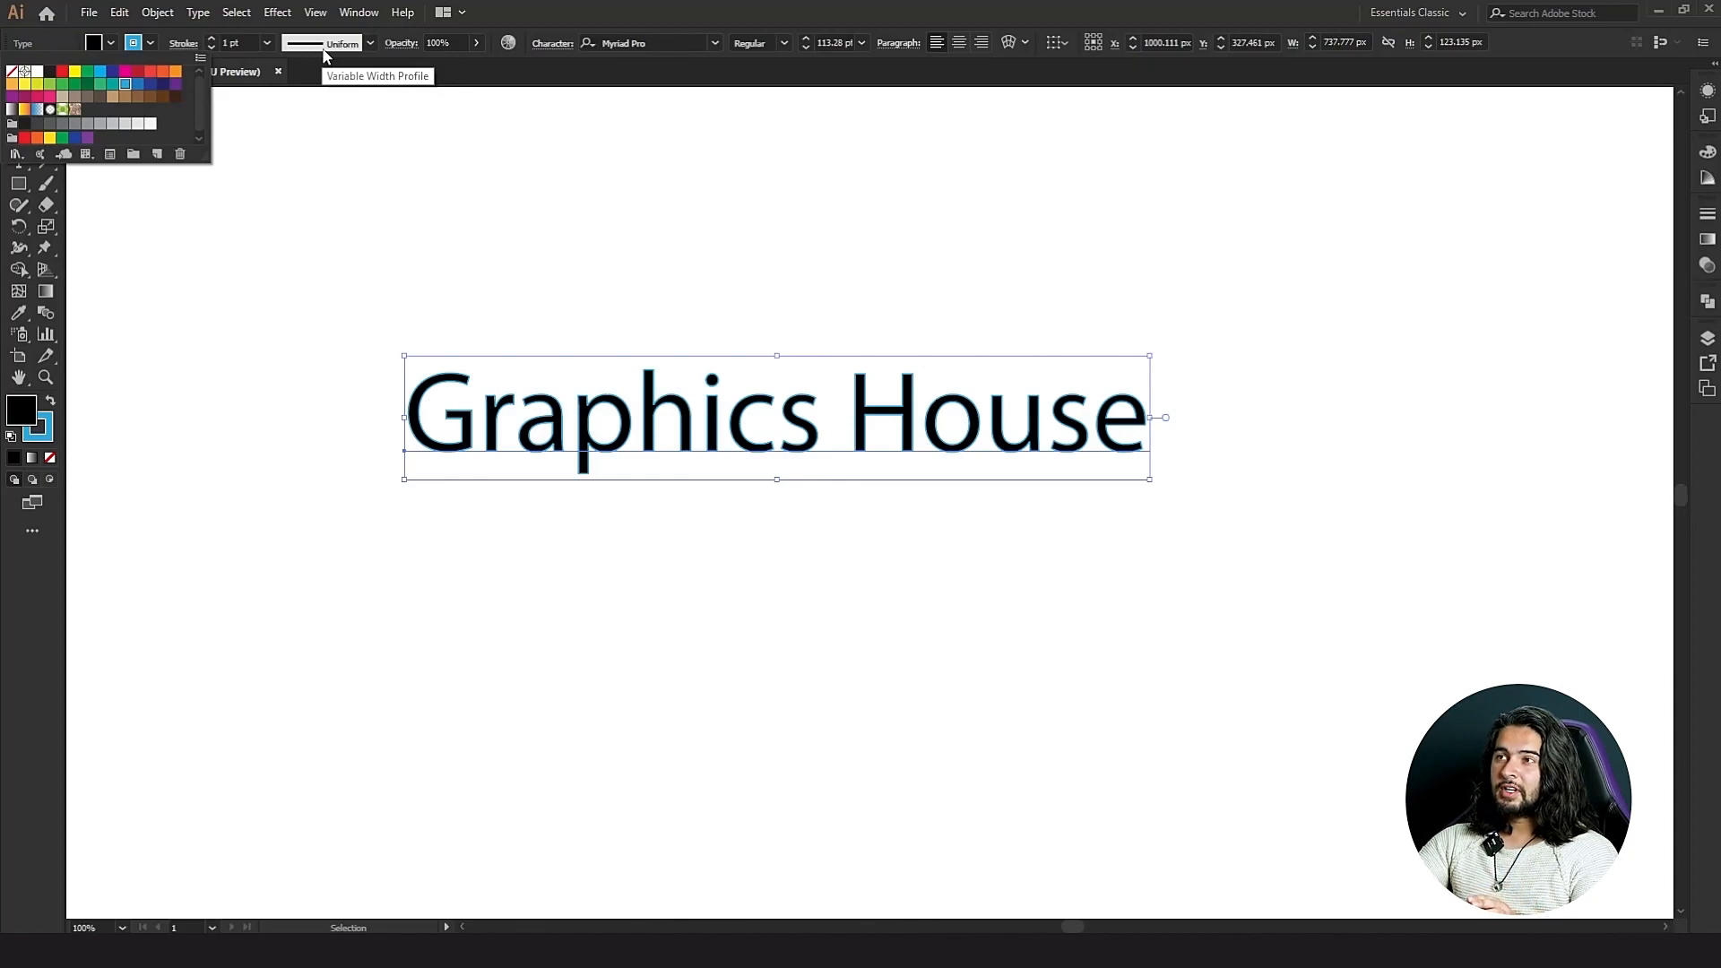
left_click(369, 43)
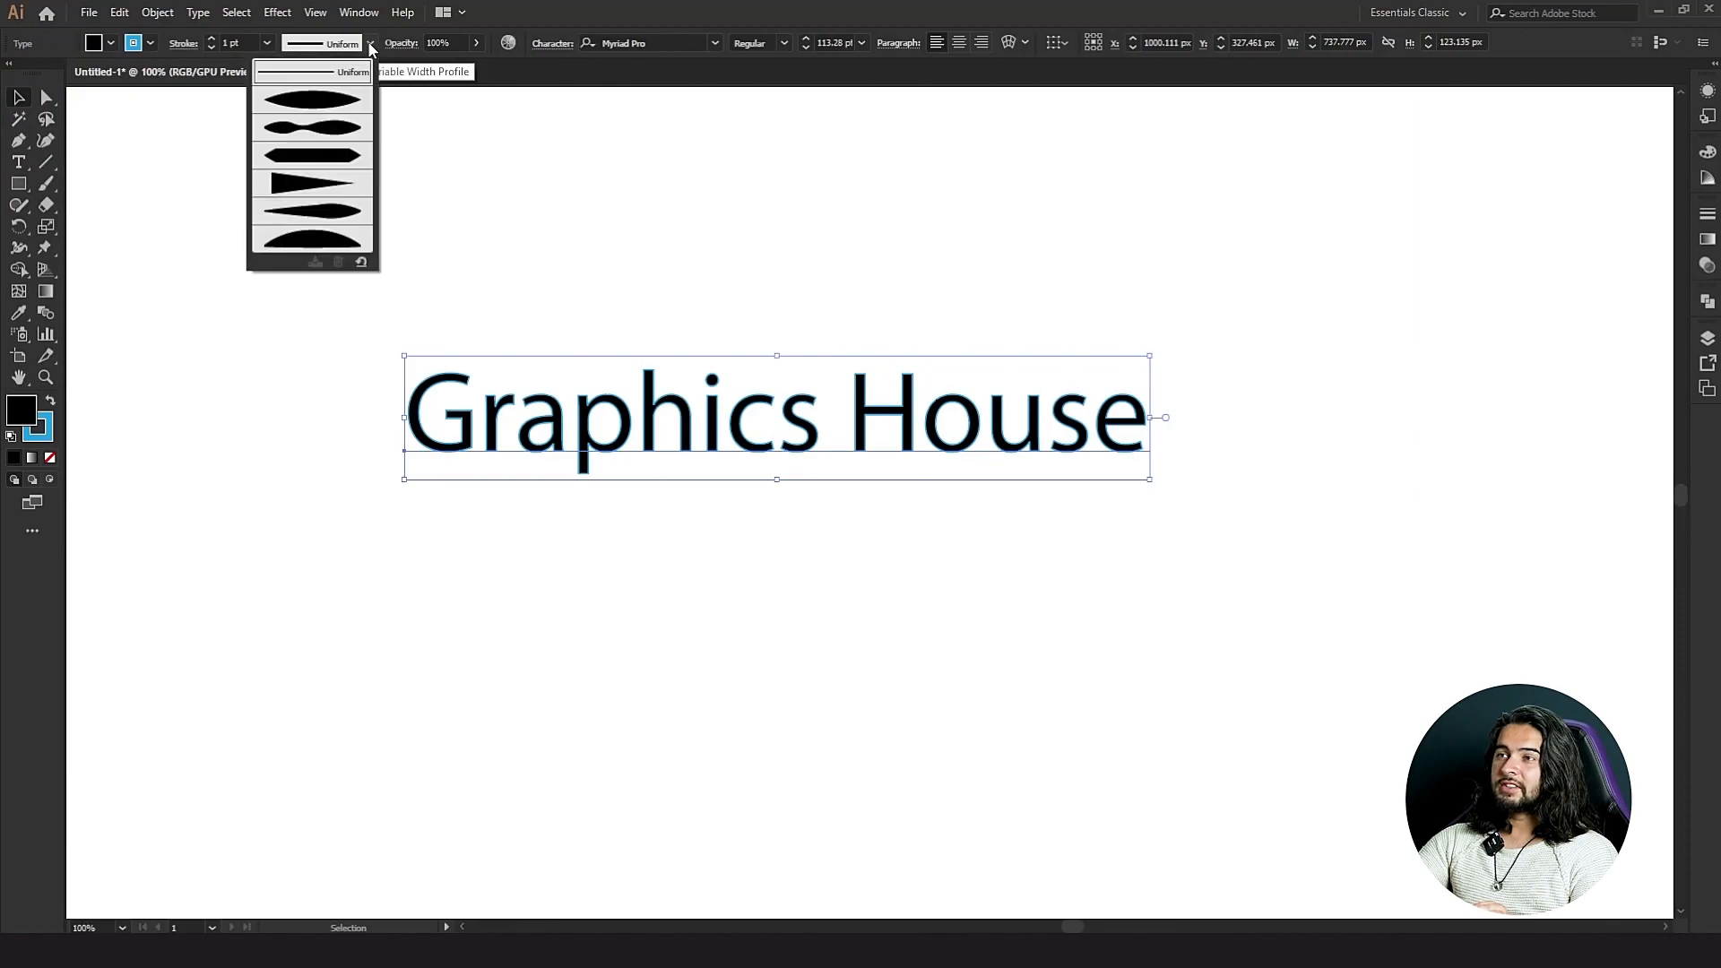
left_click(316, 94)
scroll(446, 392, "up", 4)
scroll(439, 422, "up", 2)
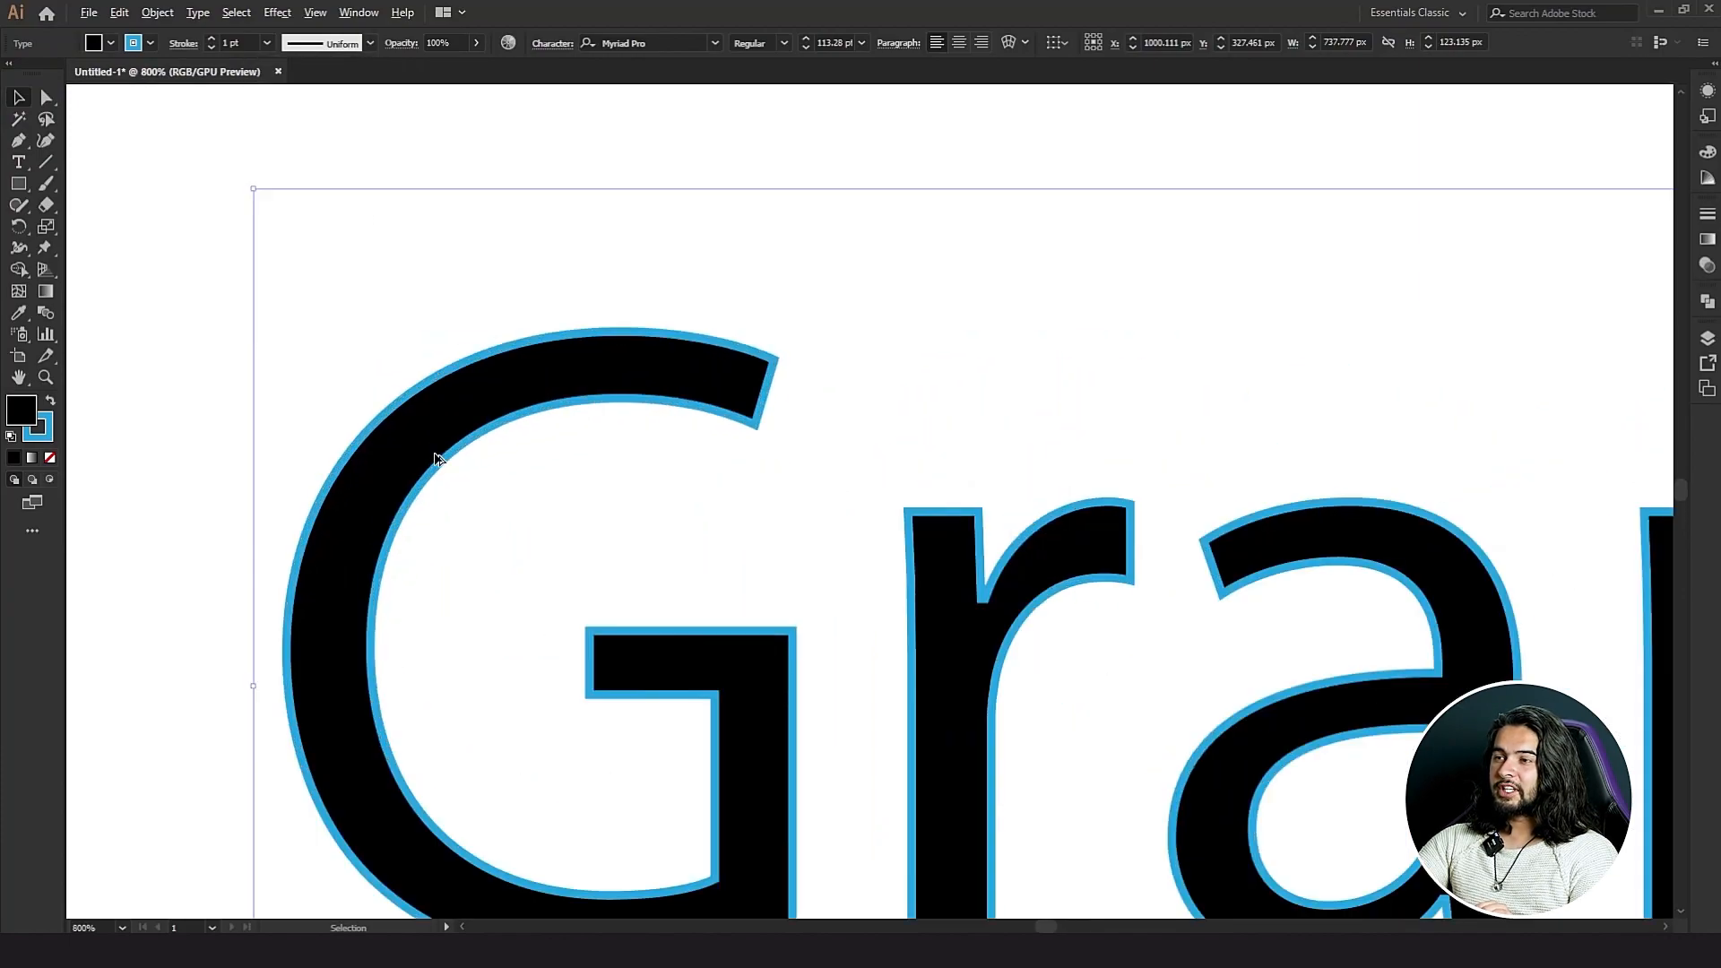
scroll(433, 442, "down", 1)
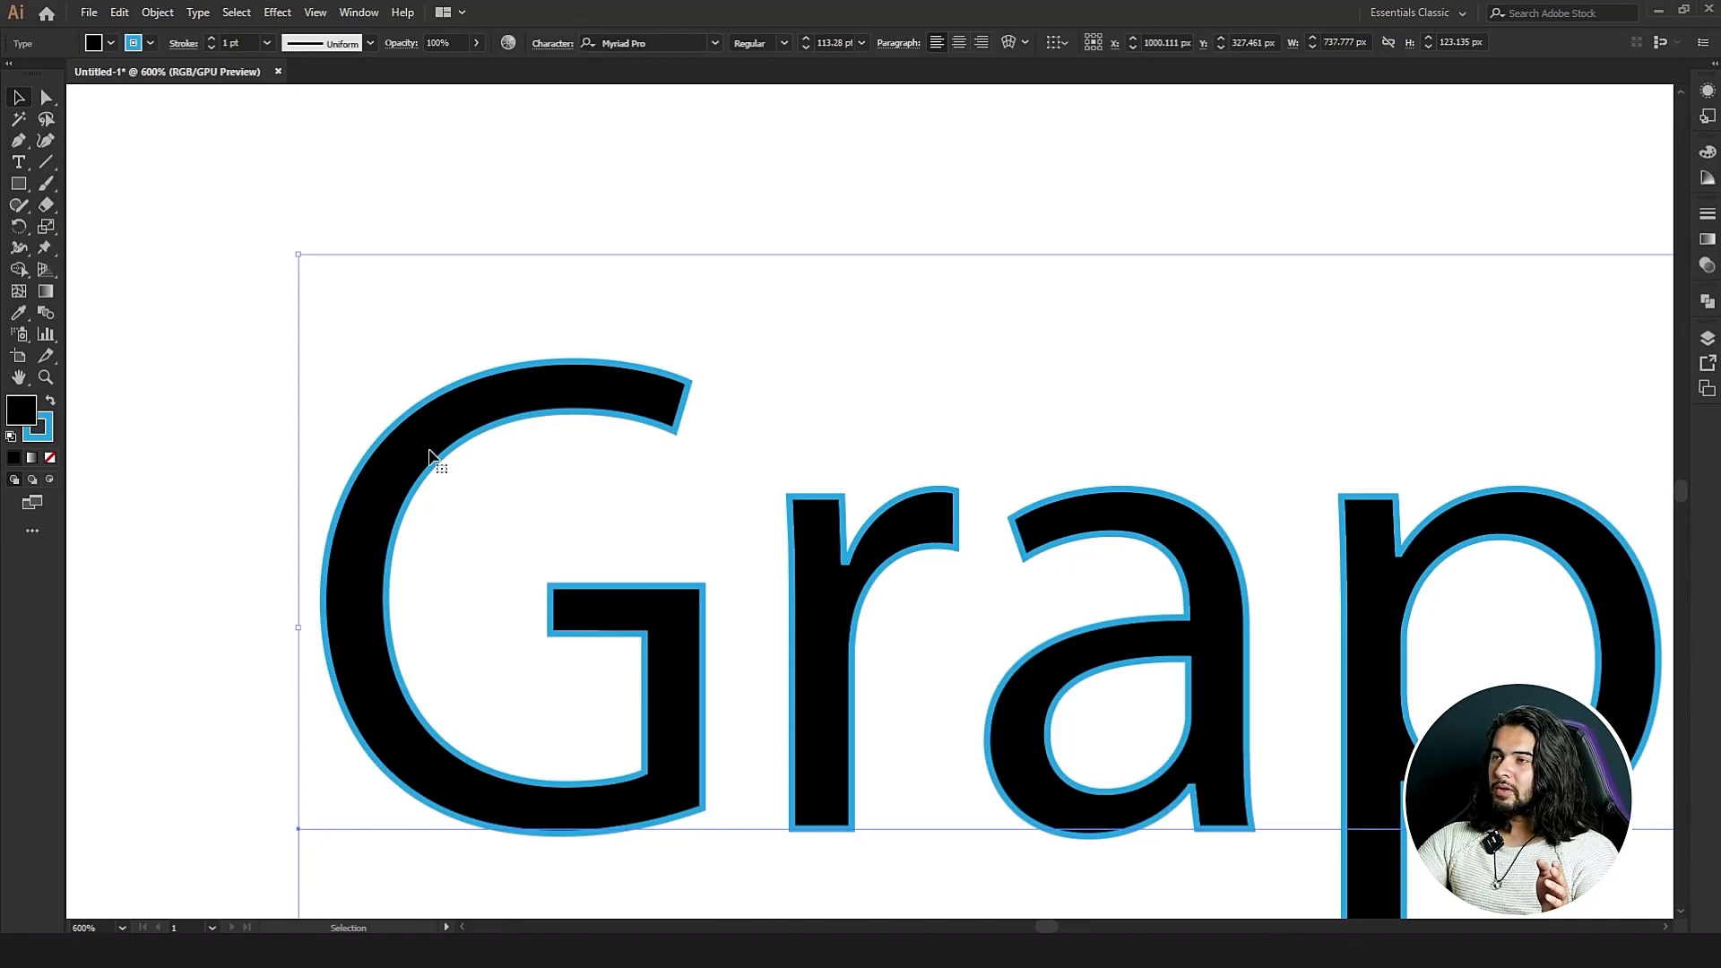
Try the remaining variable width profiles, including the tapered and half-arc ones, on the live text's stroke.
left_click(370, 43)
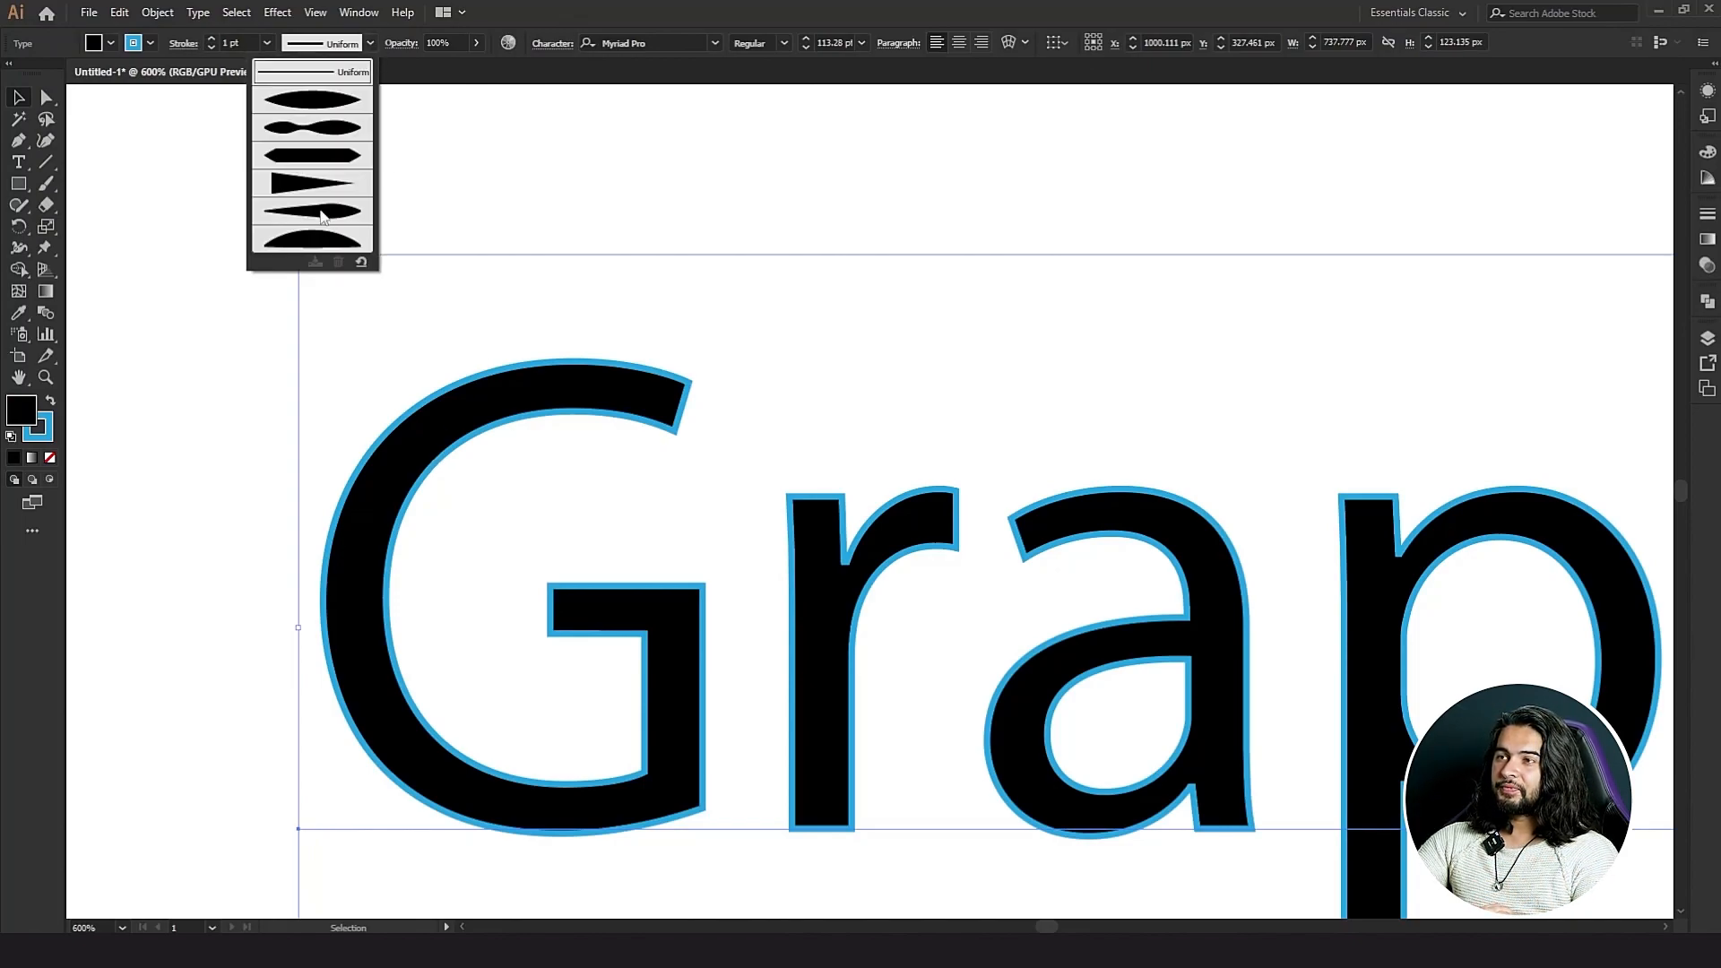
left_click(324, 233)
left_click(370, 43)
left_click(315, 206)
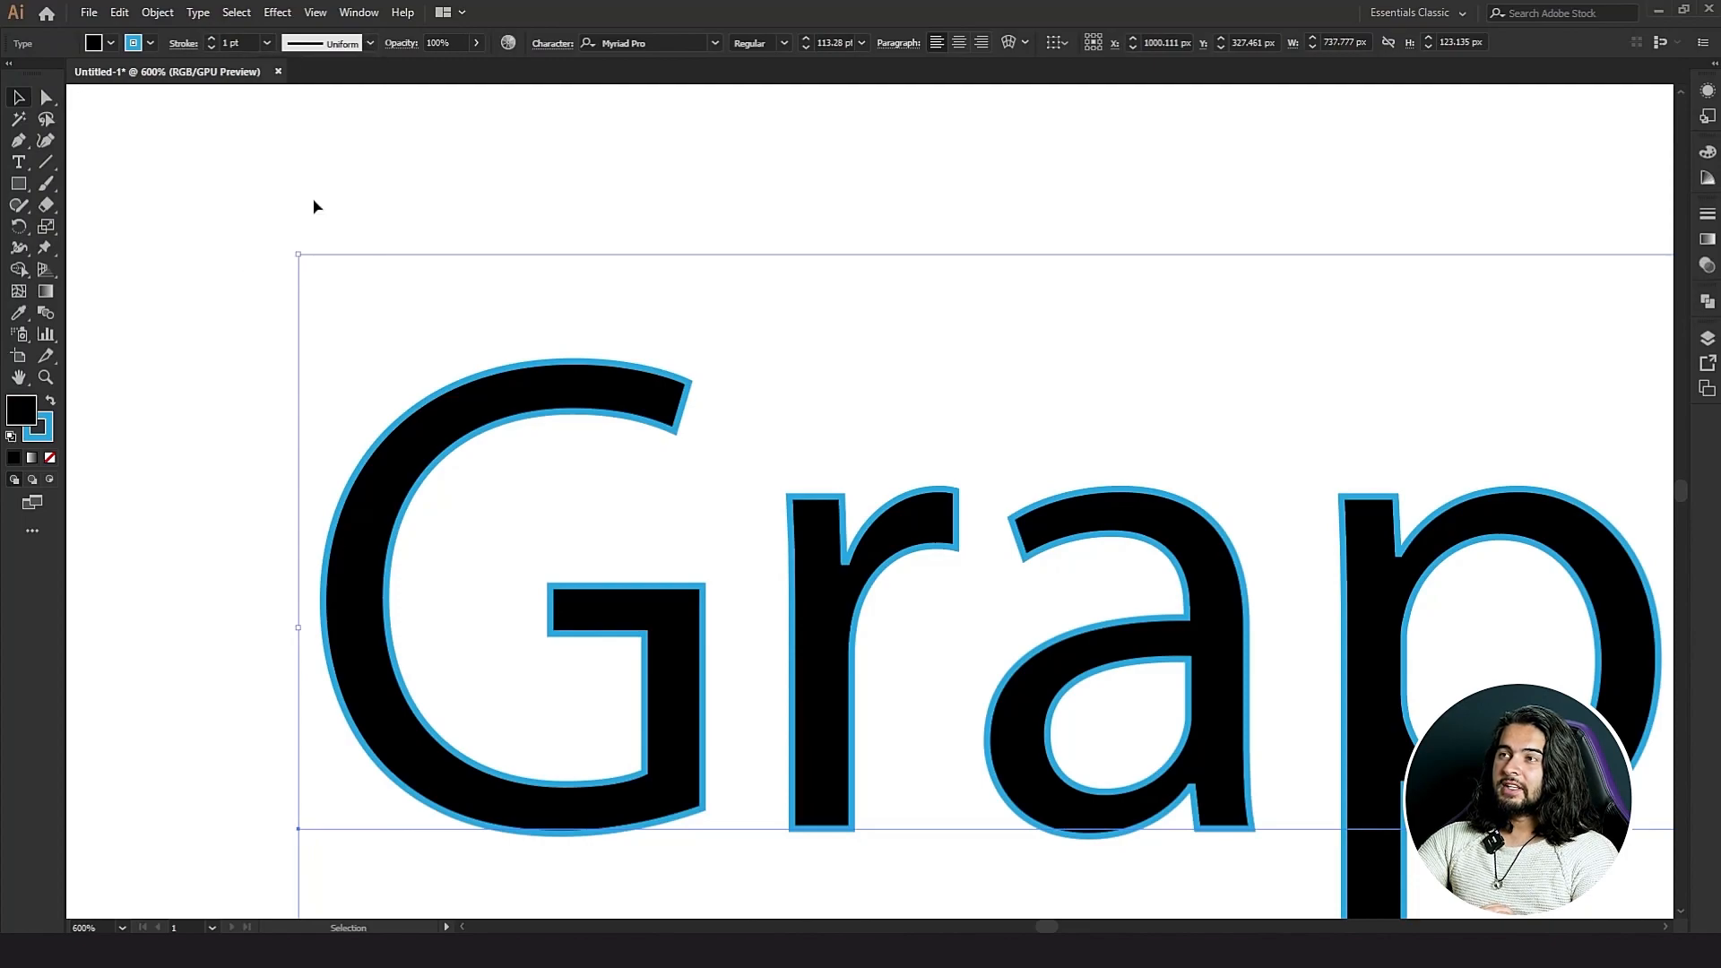
left_click(370, 43)
left_click(370, 43)
left_click(306, 187)
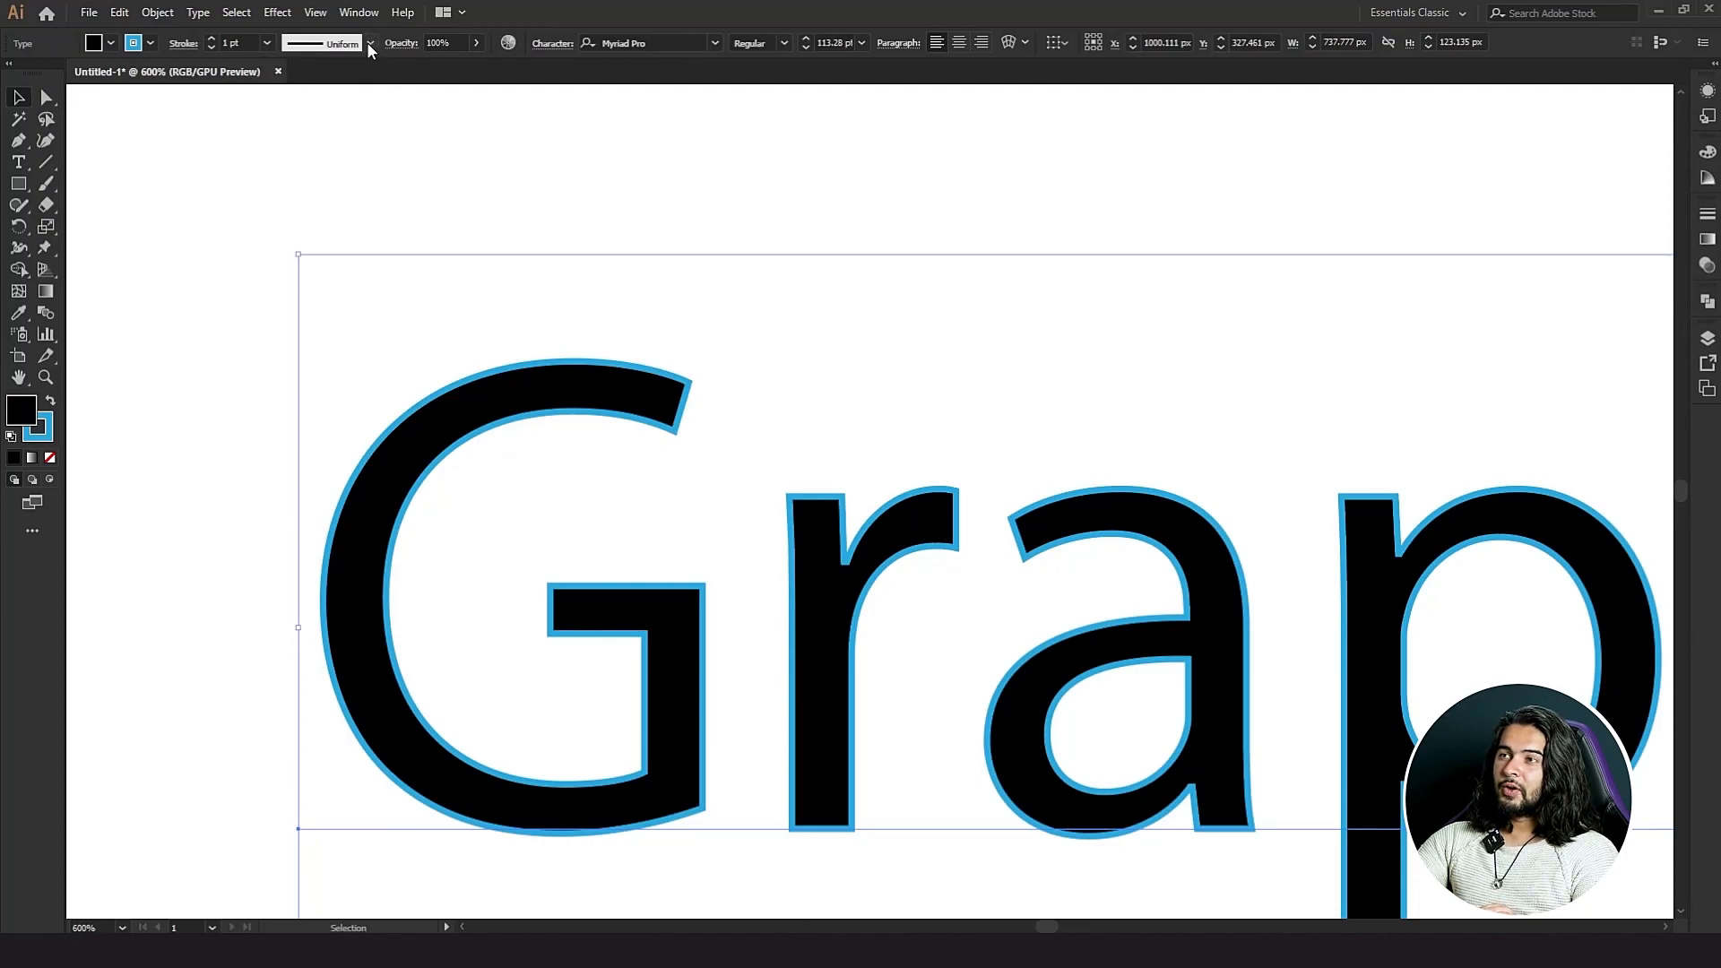
left_click(371, 43)
left_click(298, 186)
left_click(371, 43)
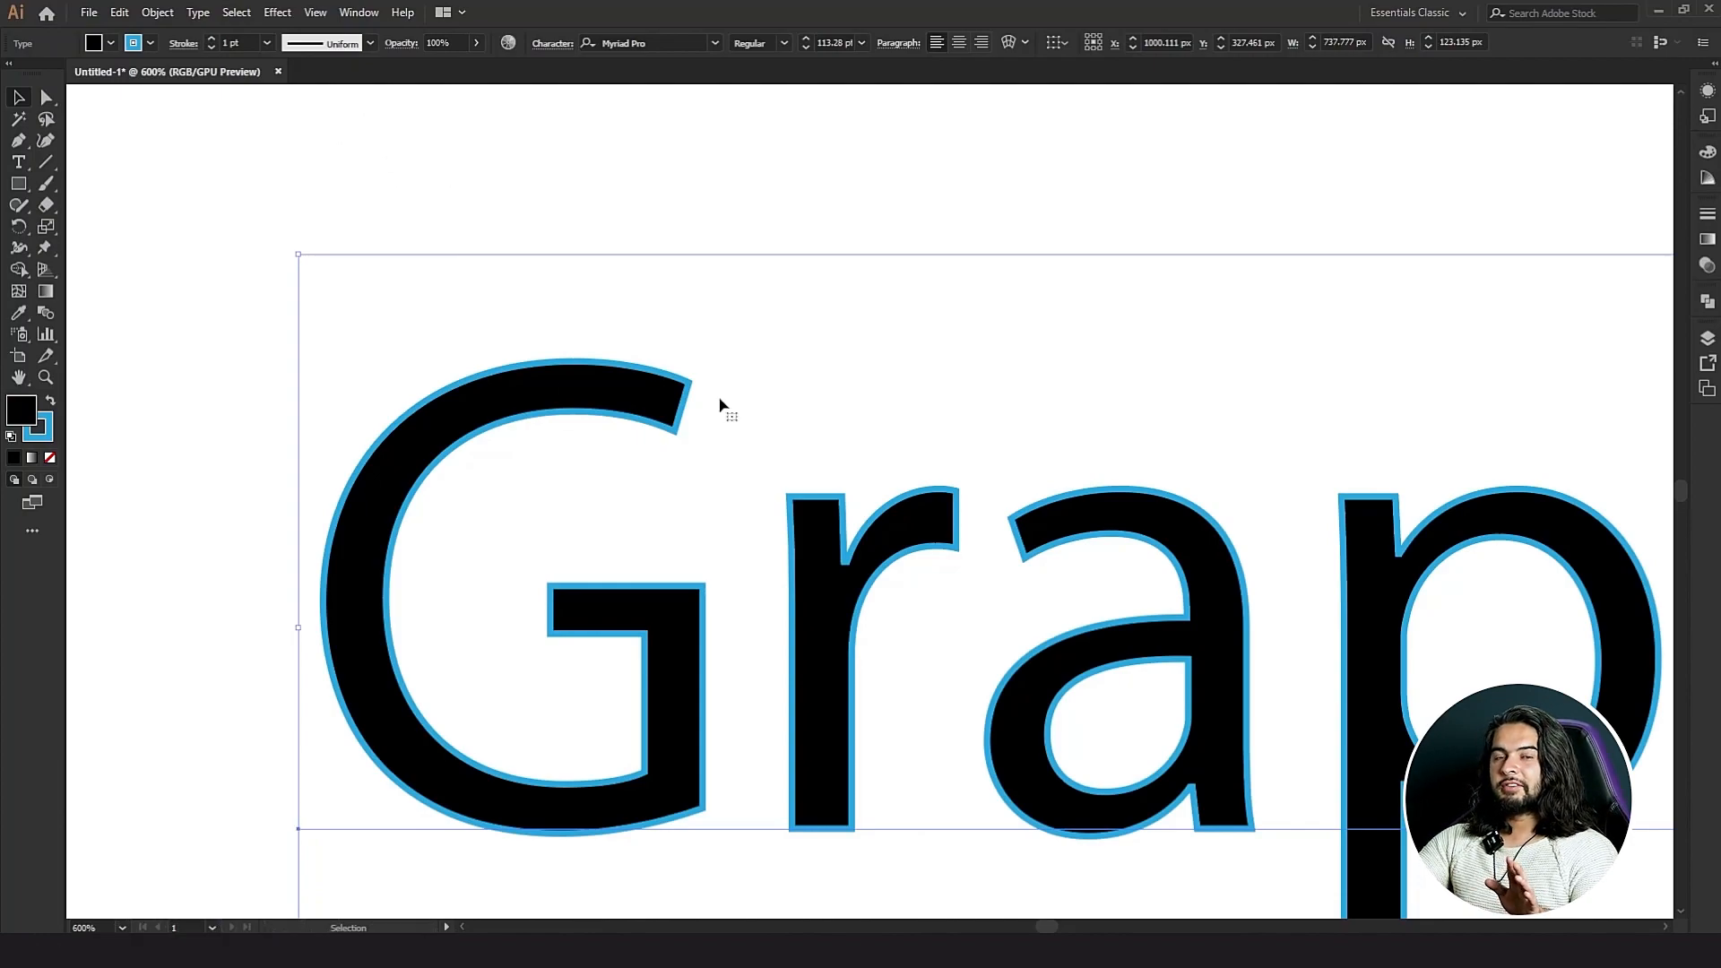
Lower the opacity of the "Graphics House" text to 24%.
left_click(478, 42)
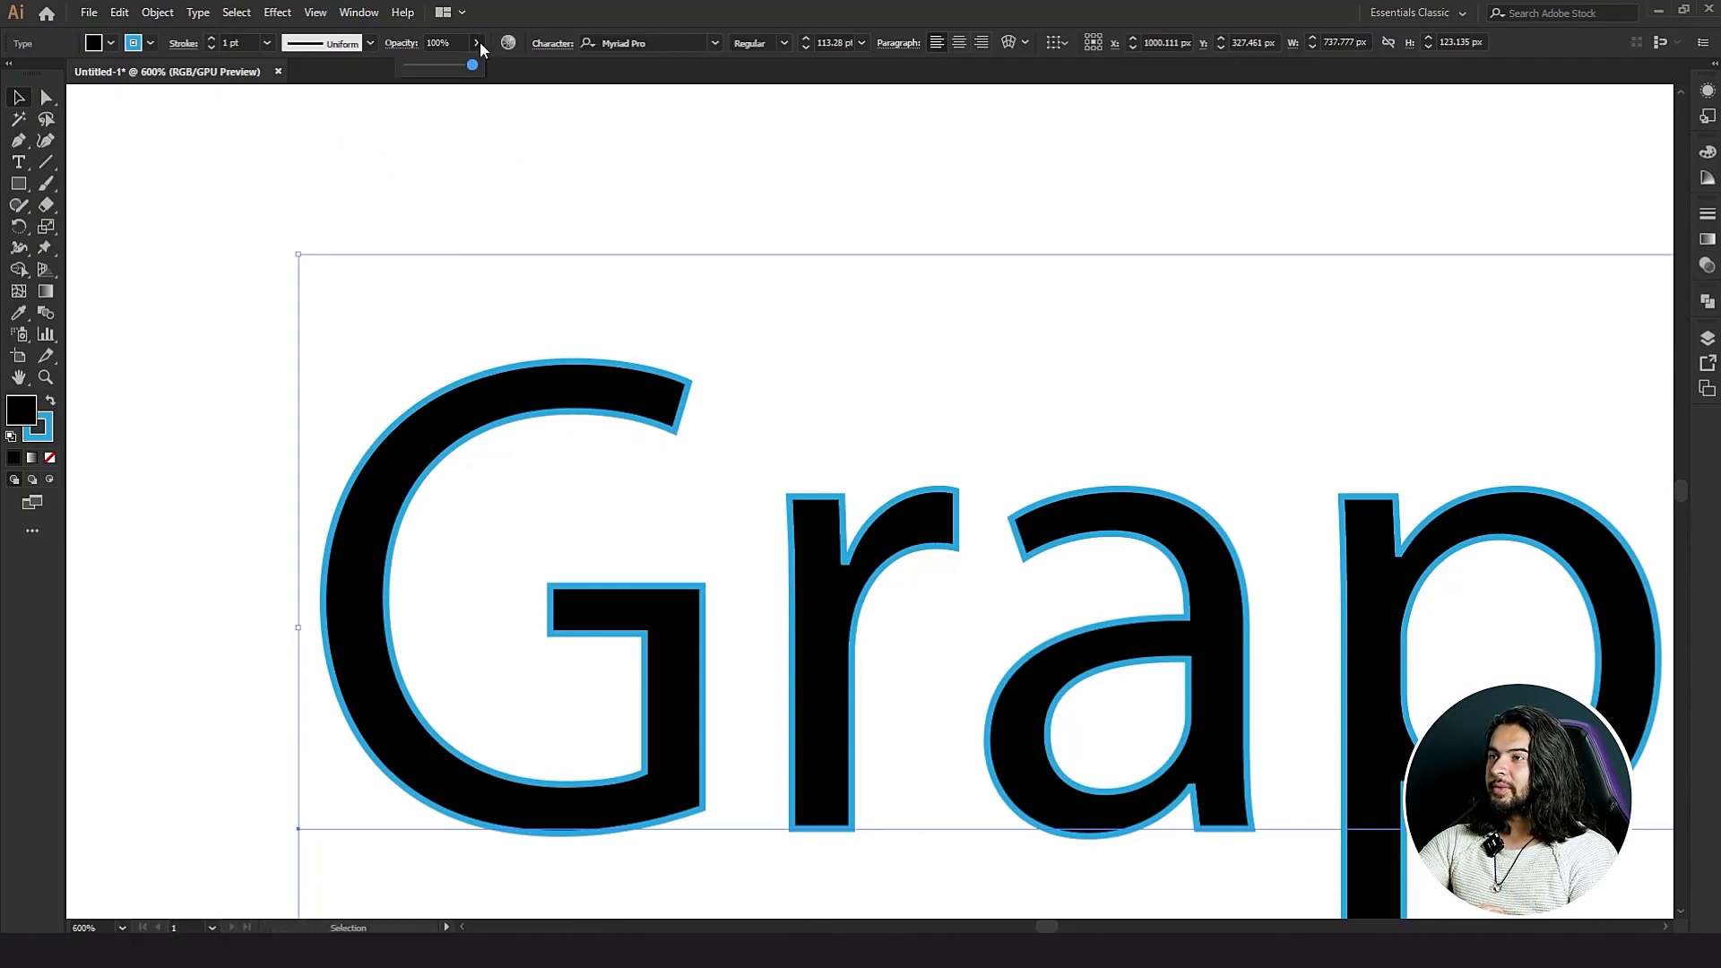
left_click_drag(454, 67, 419, 66)
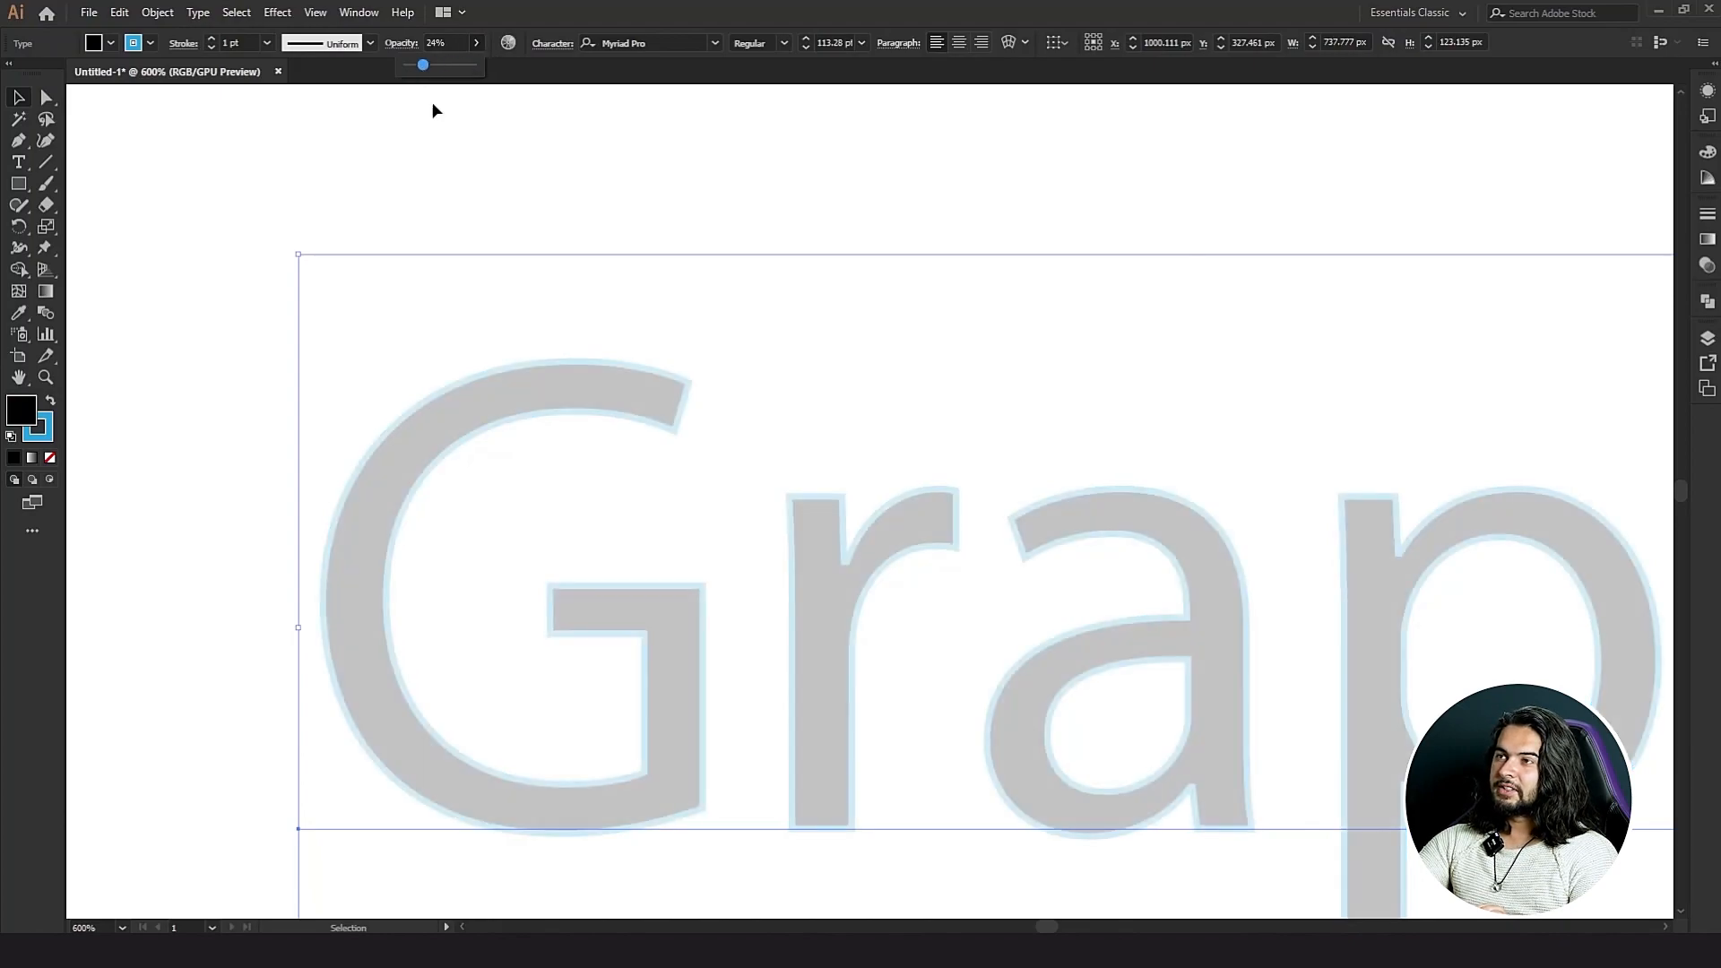
scroll(451, 178, "down", 3)
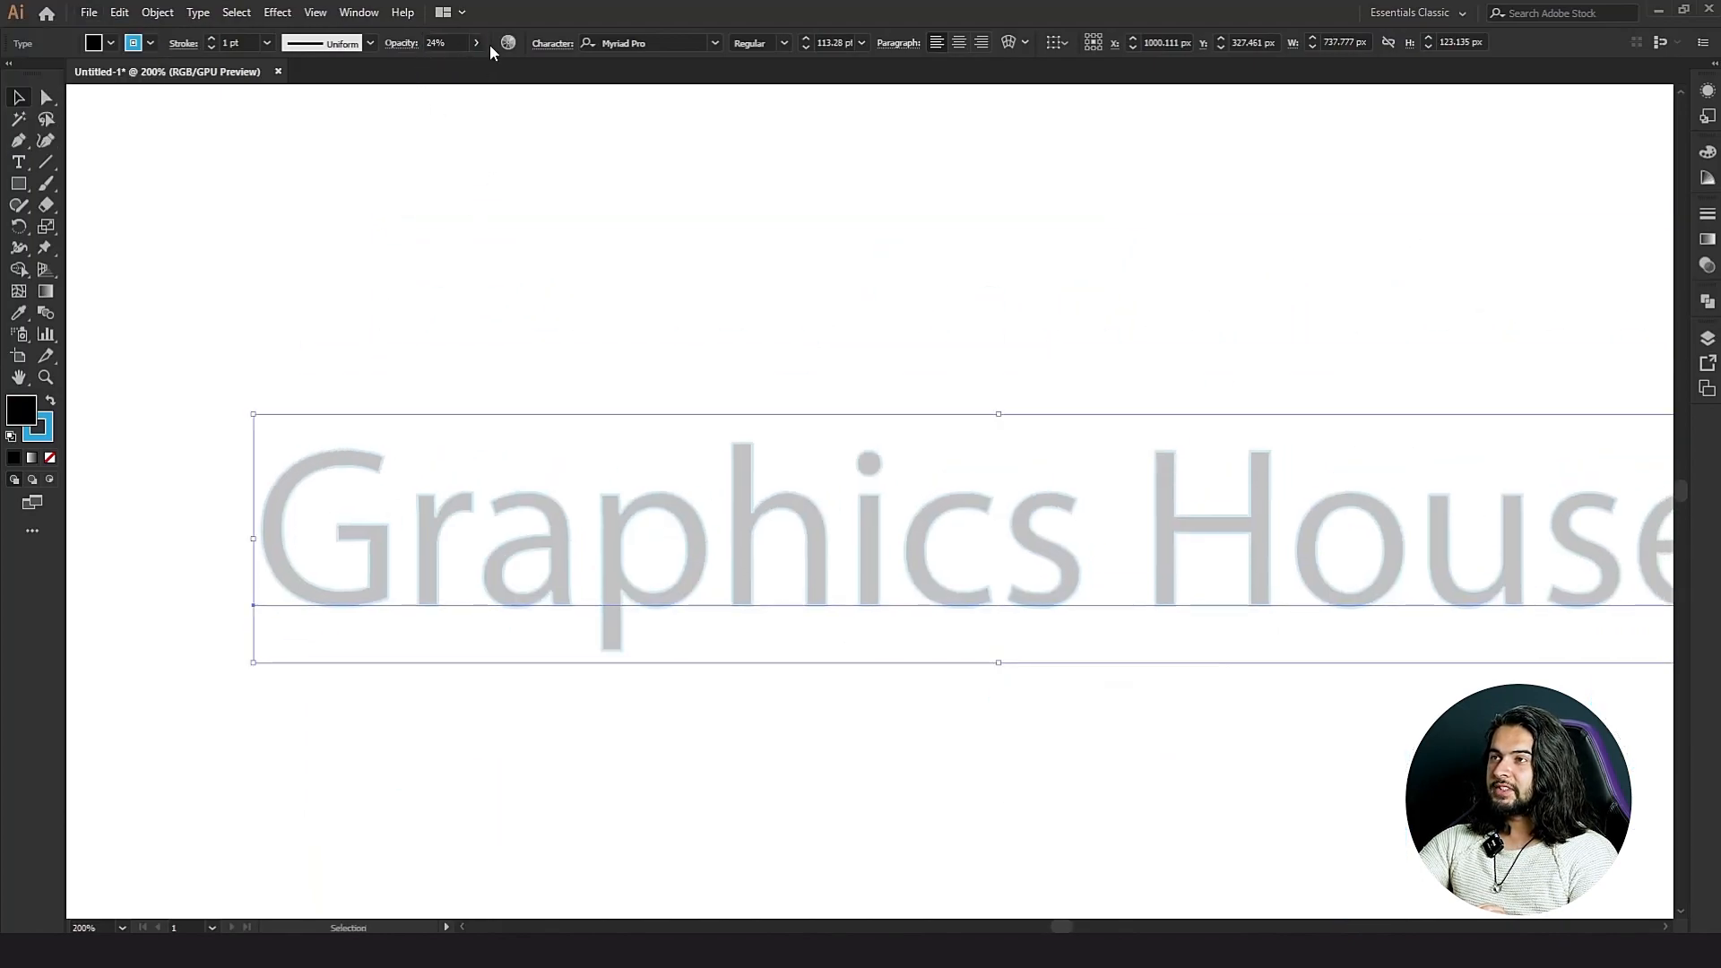
Set the blue text's opacity to 100% and remove its green stroke.
left_click(478, 42)
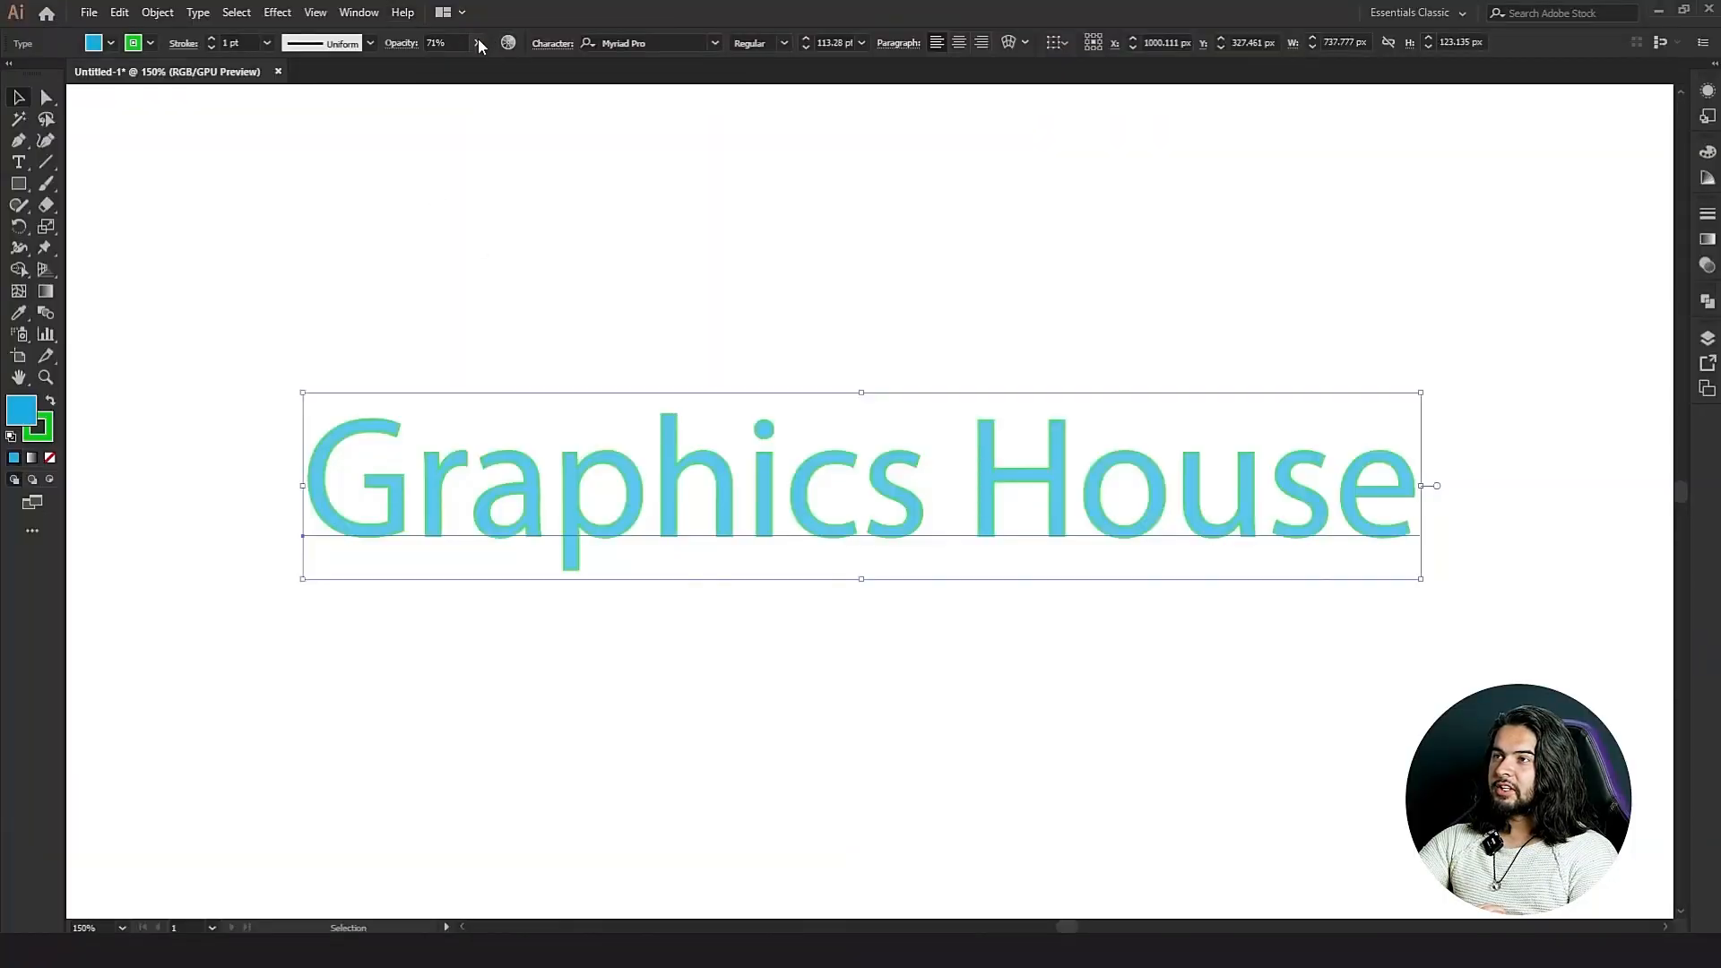
left_click(477, 42)
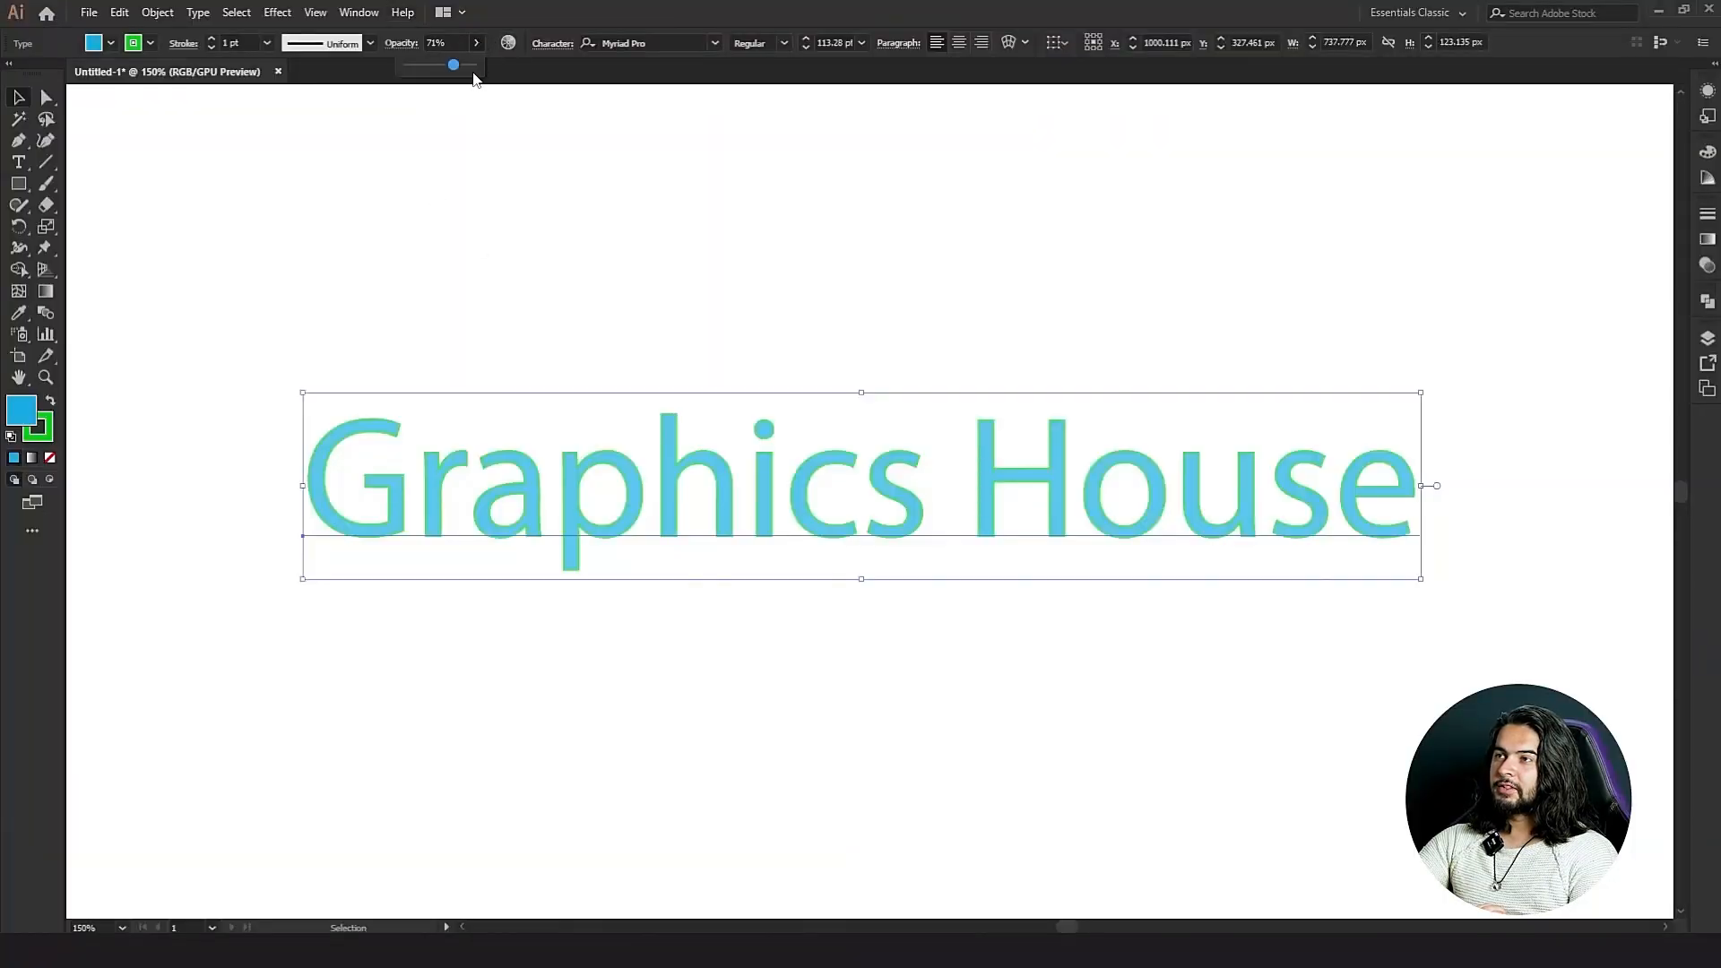
left_click_drag(453, 65, 560, 70)
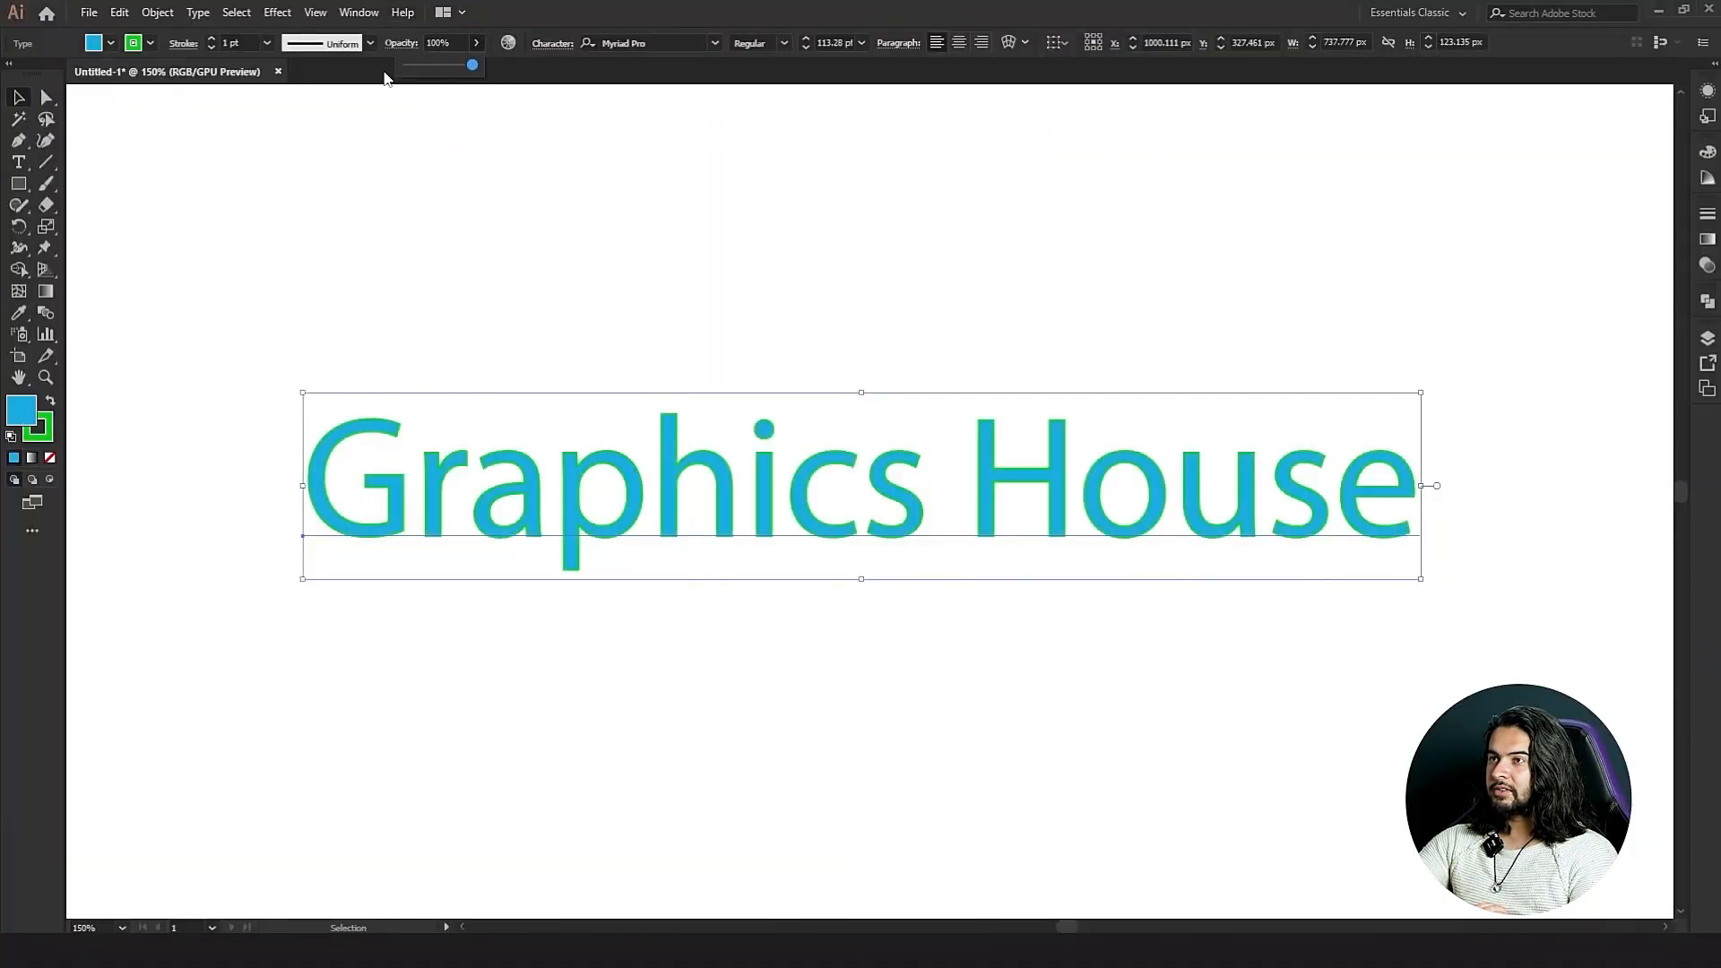
left_click(133, 43)
left_click(13, 71)
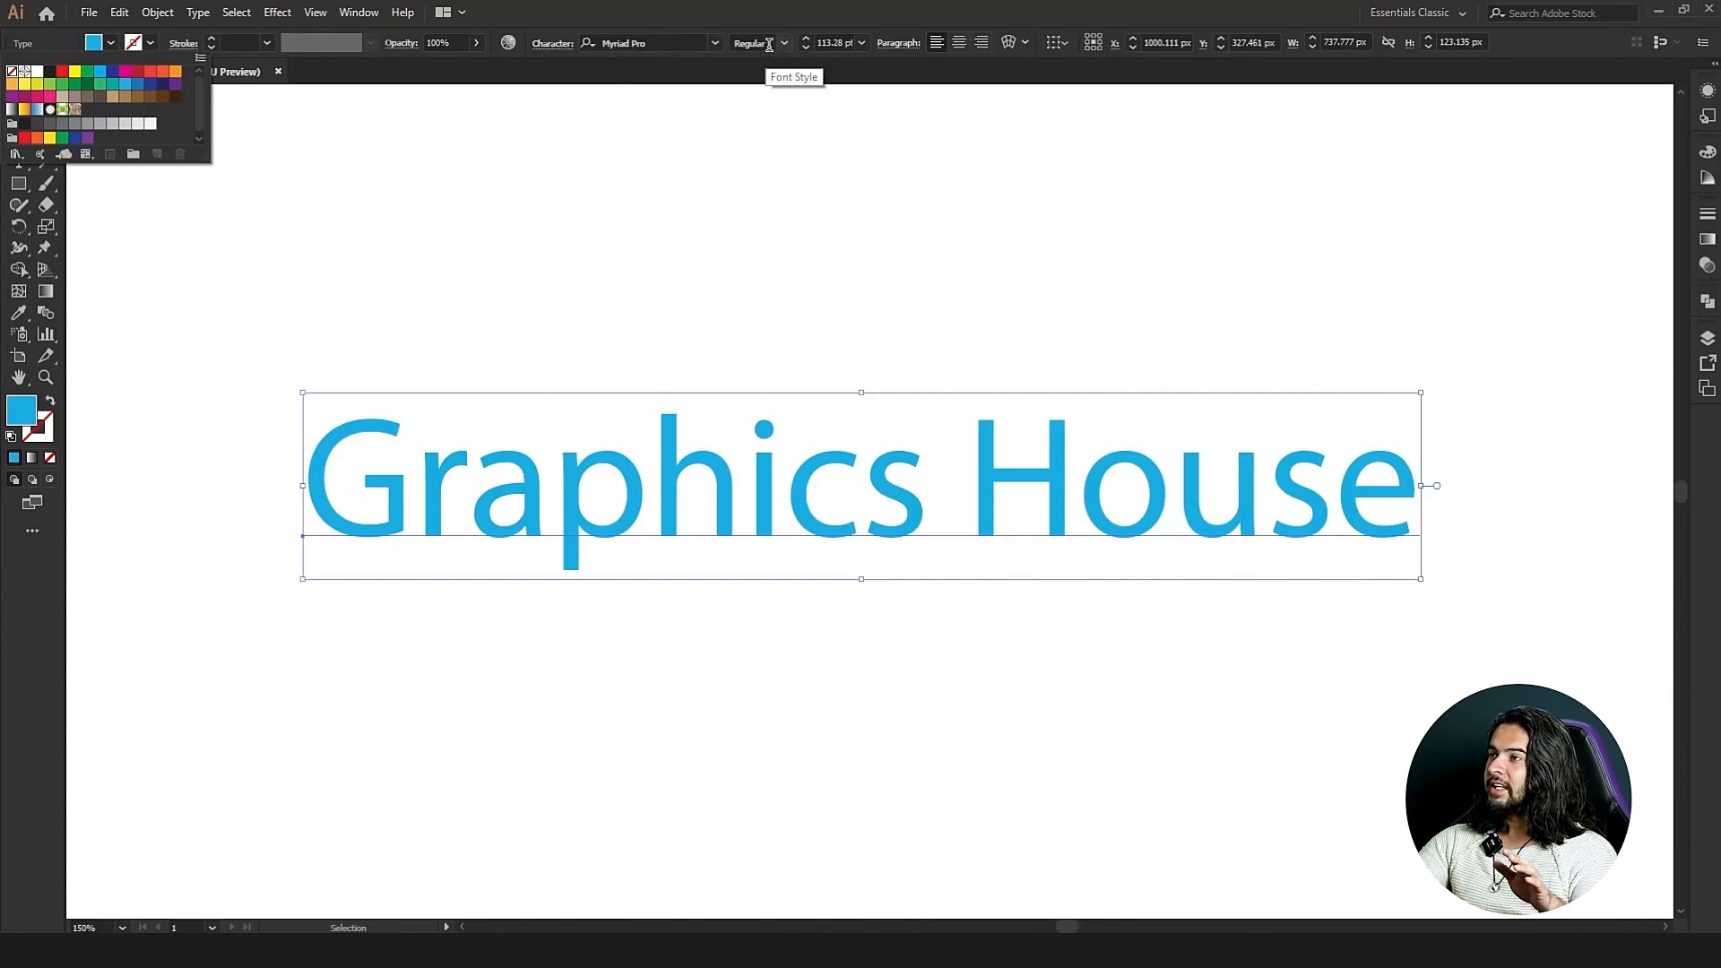
Set the "Graphics House" text's font to Bauhaus 93 and check which font styles it offers.
left_click(714, 43)
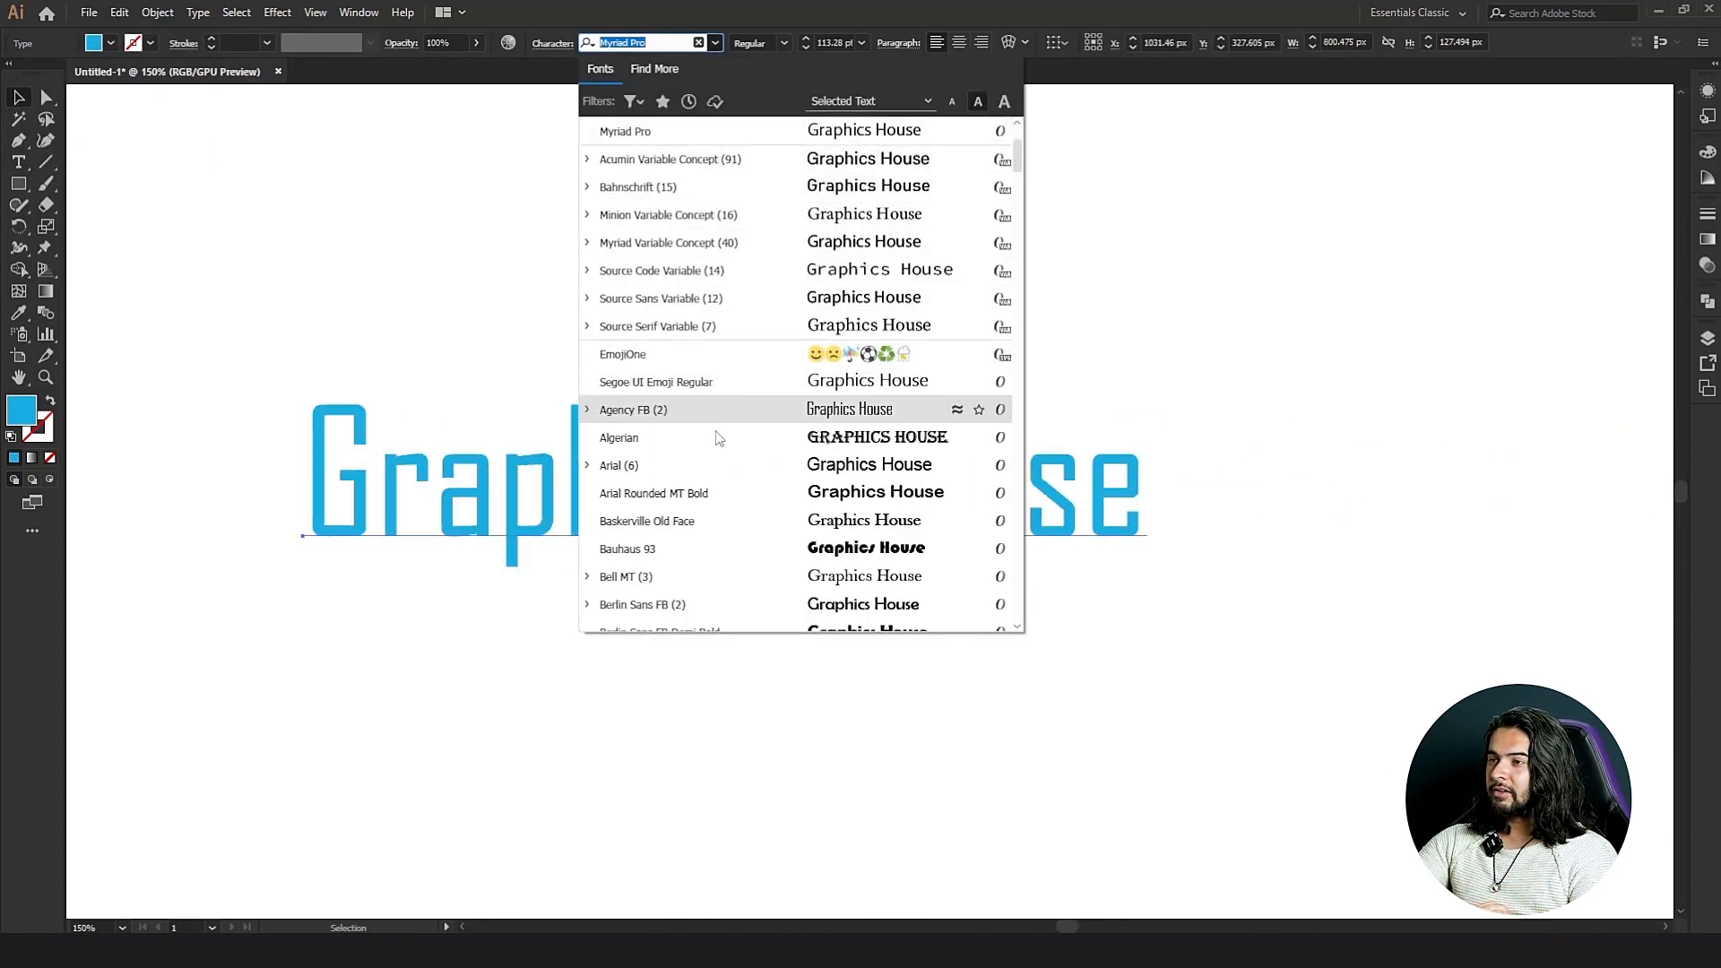
scroll(720, 451, "down", 1)
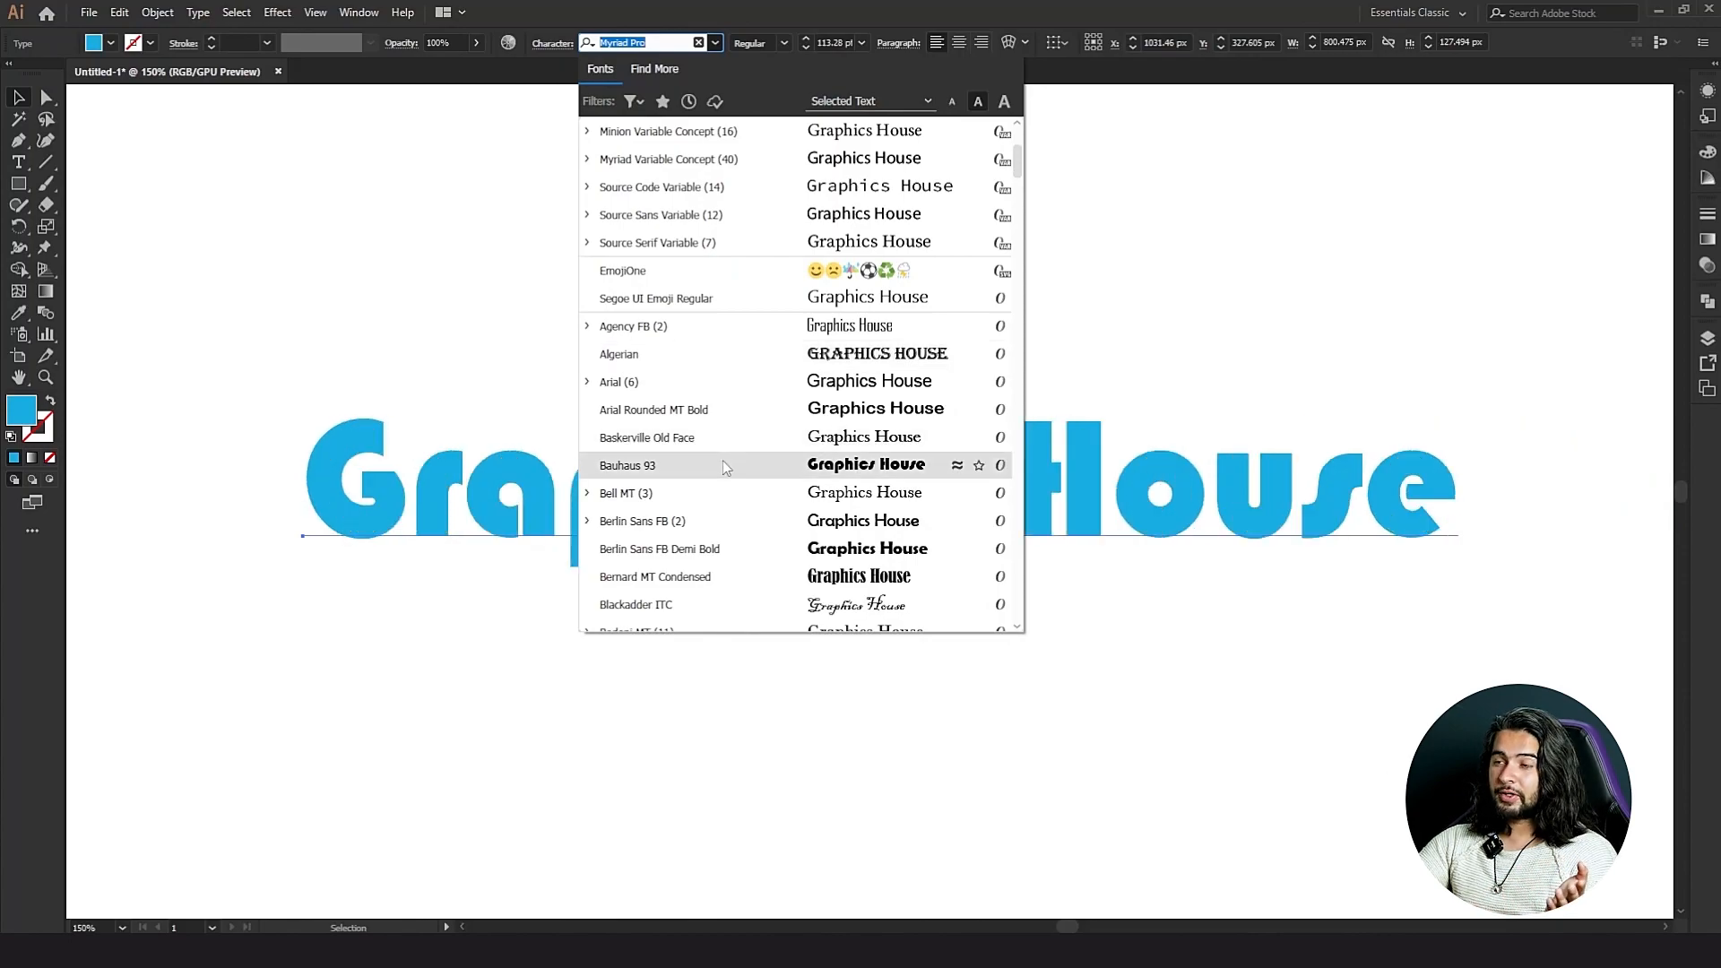
left_click(723, 465)
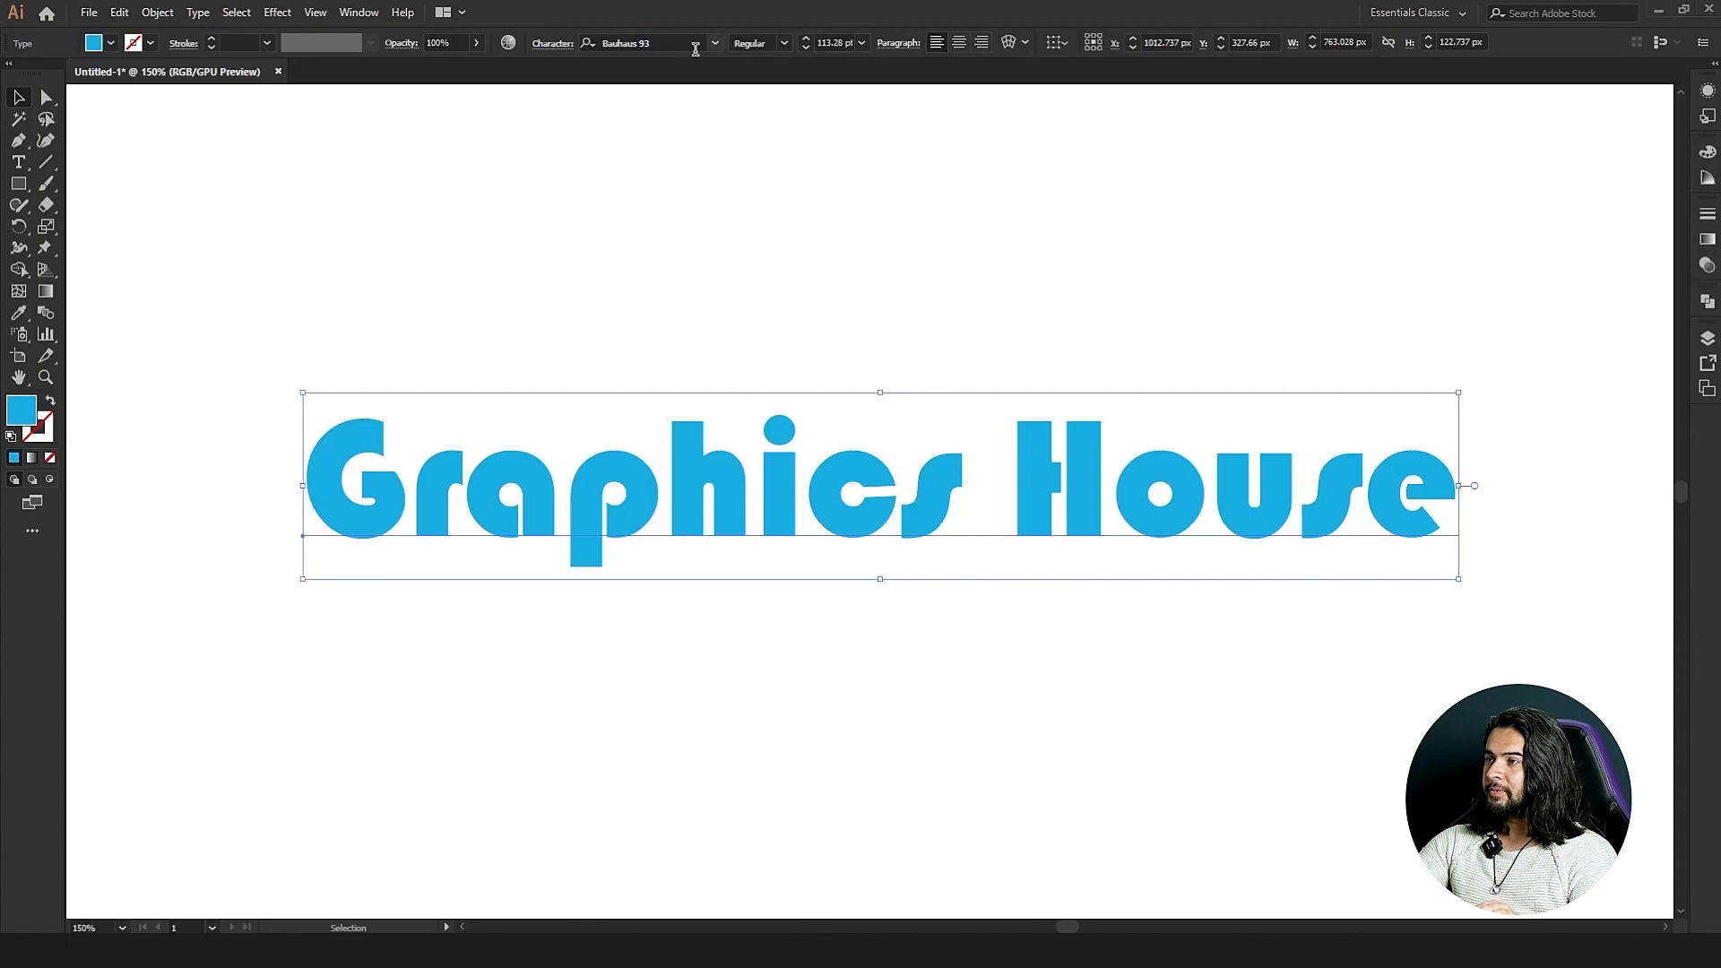
left_click(785, 43)
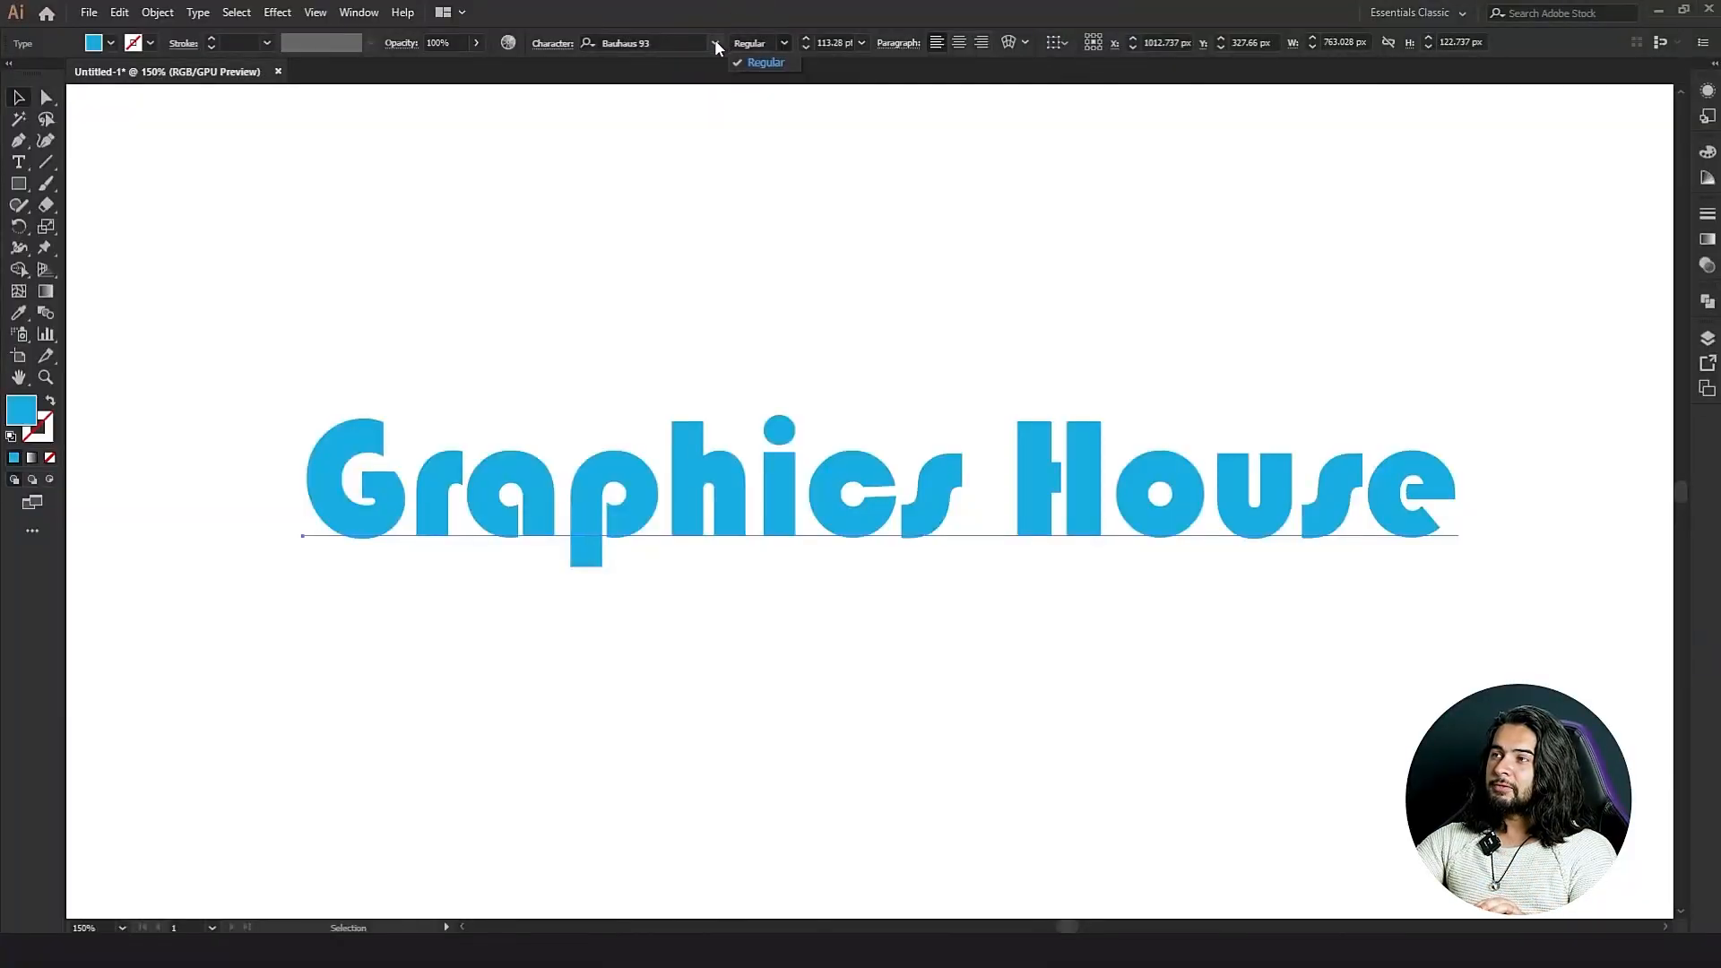
Set the text's font to Arial and preview its font styles, such as Narrow, Bold and Black.
left_click(714, 39)
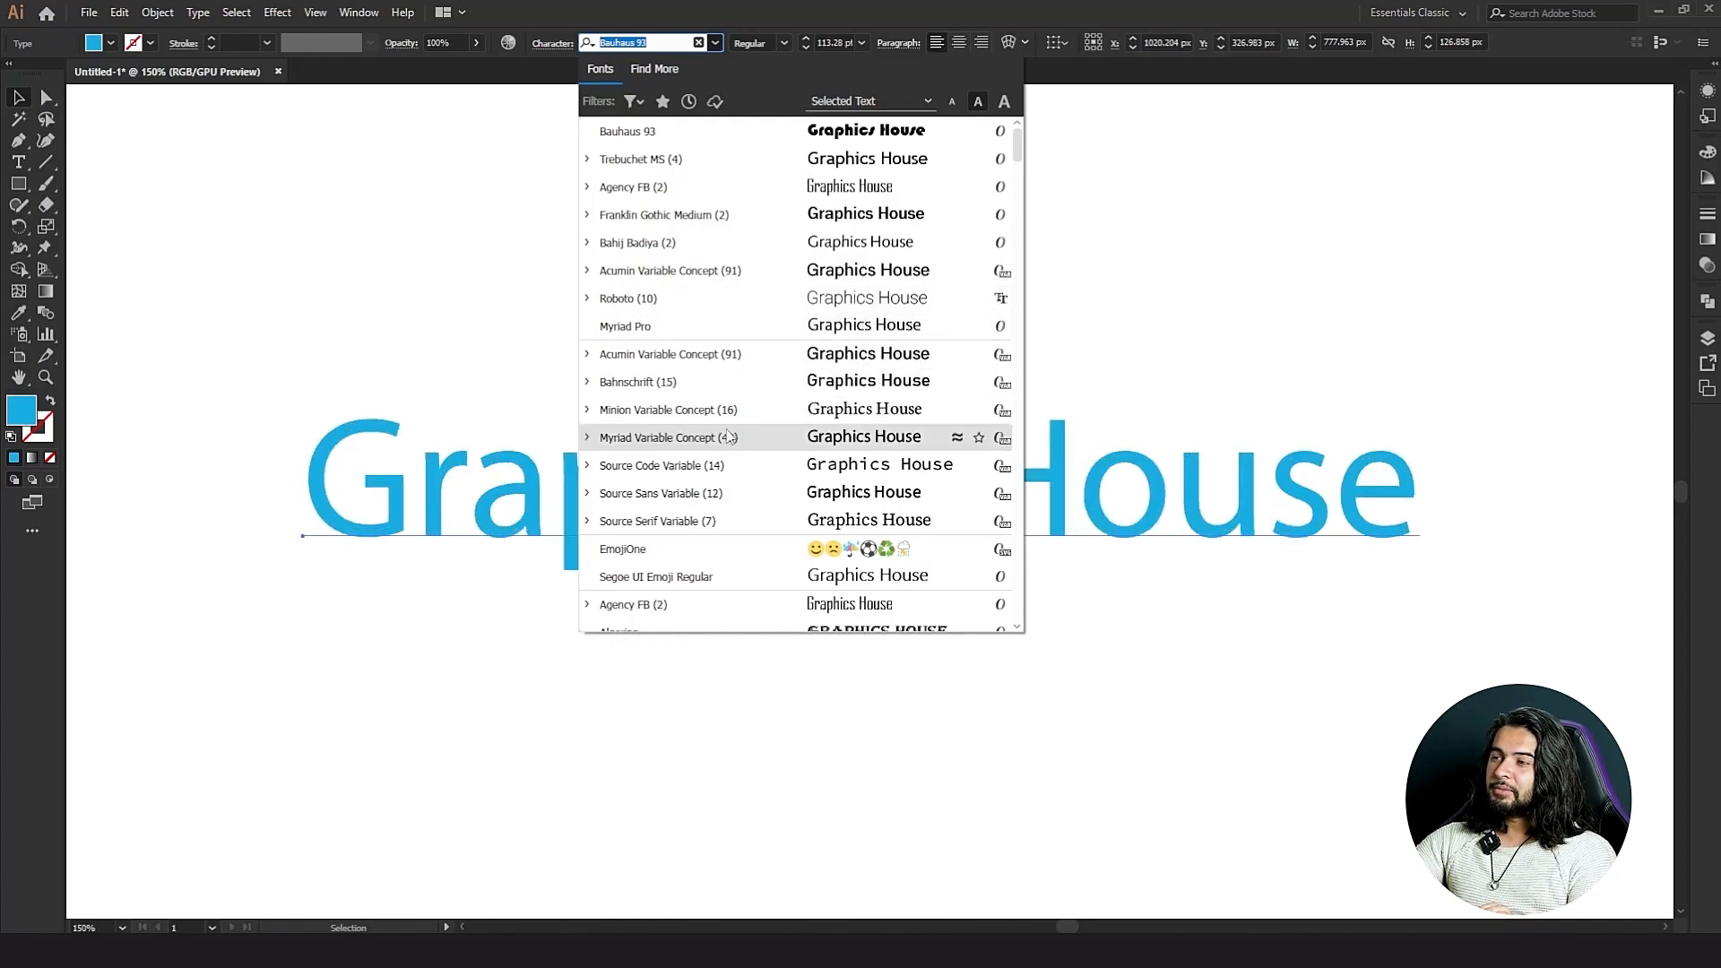
scroll(726, 435, "down", 2)
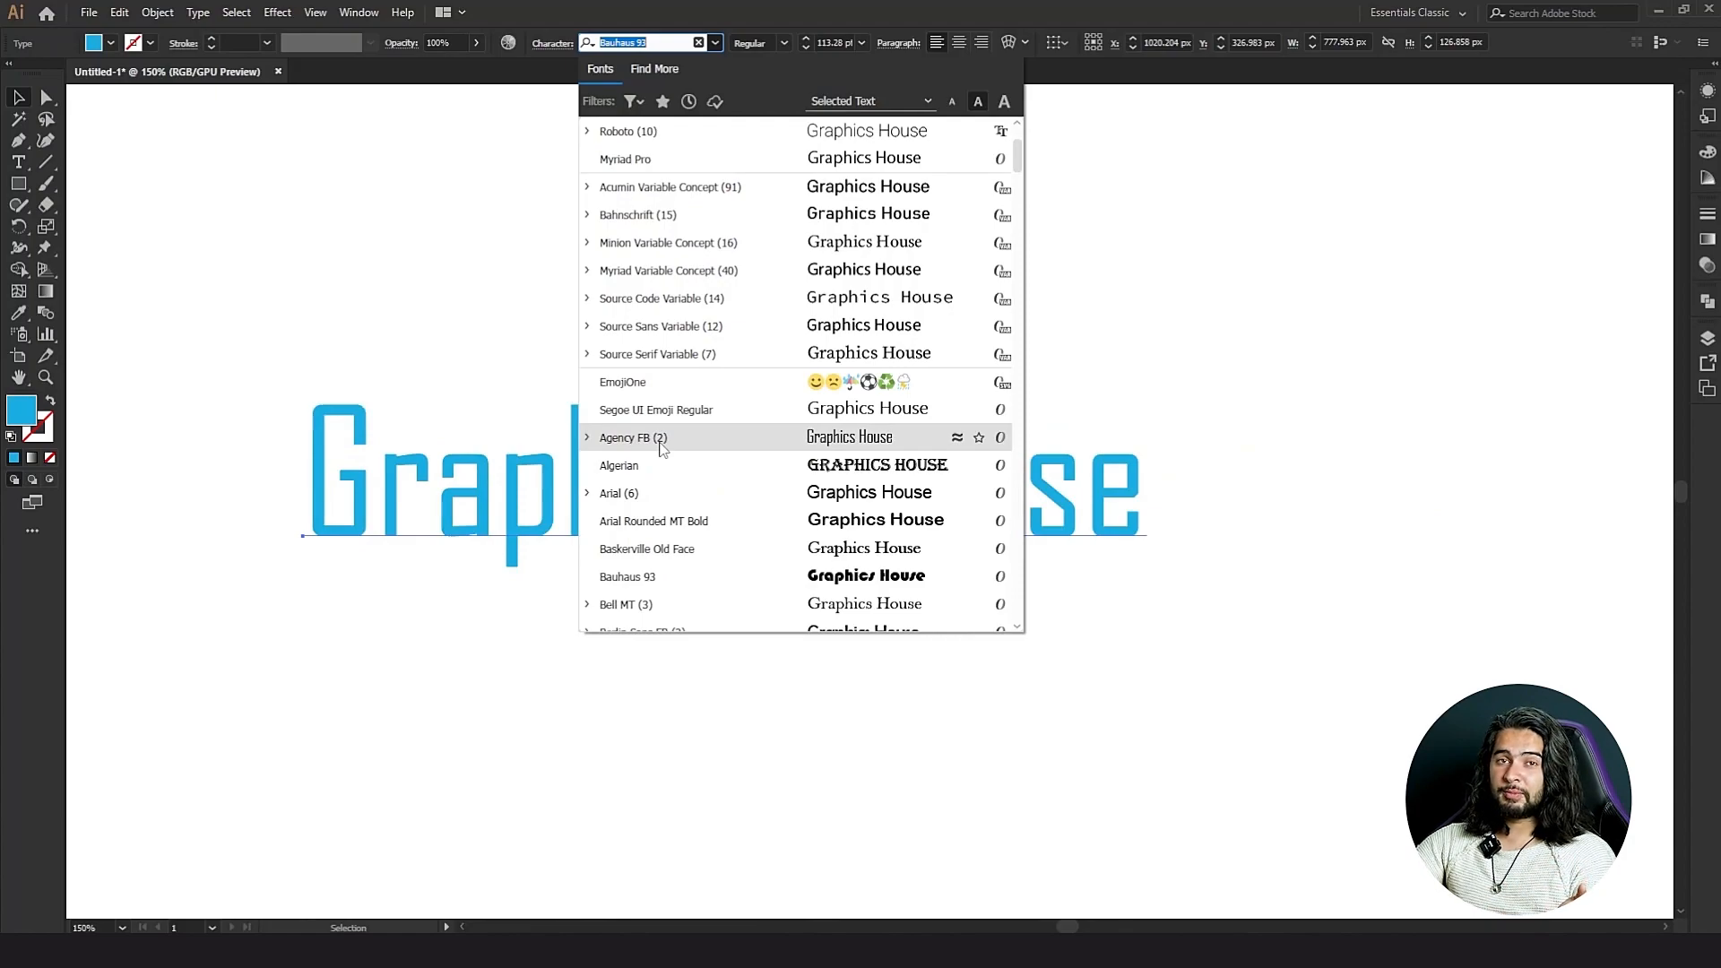
left_click(613, 494)
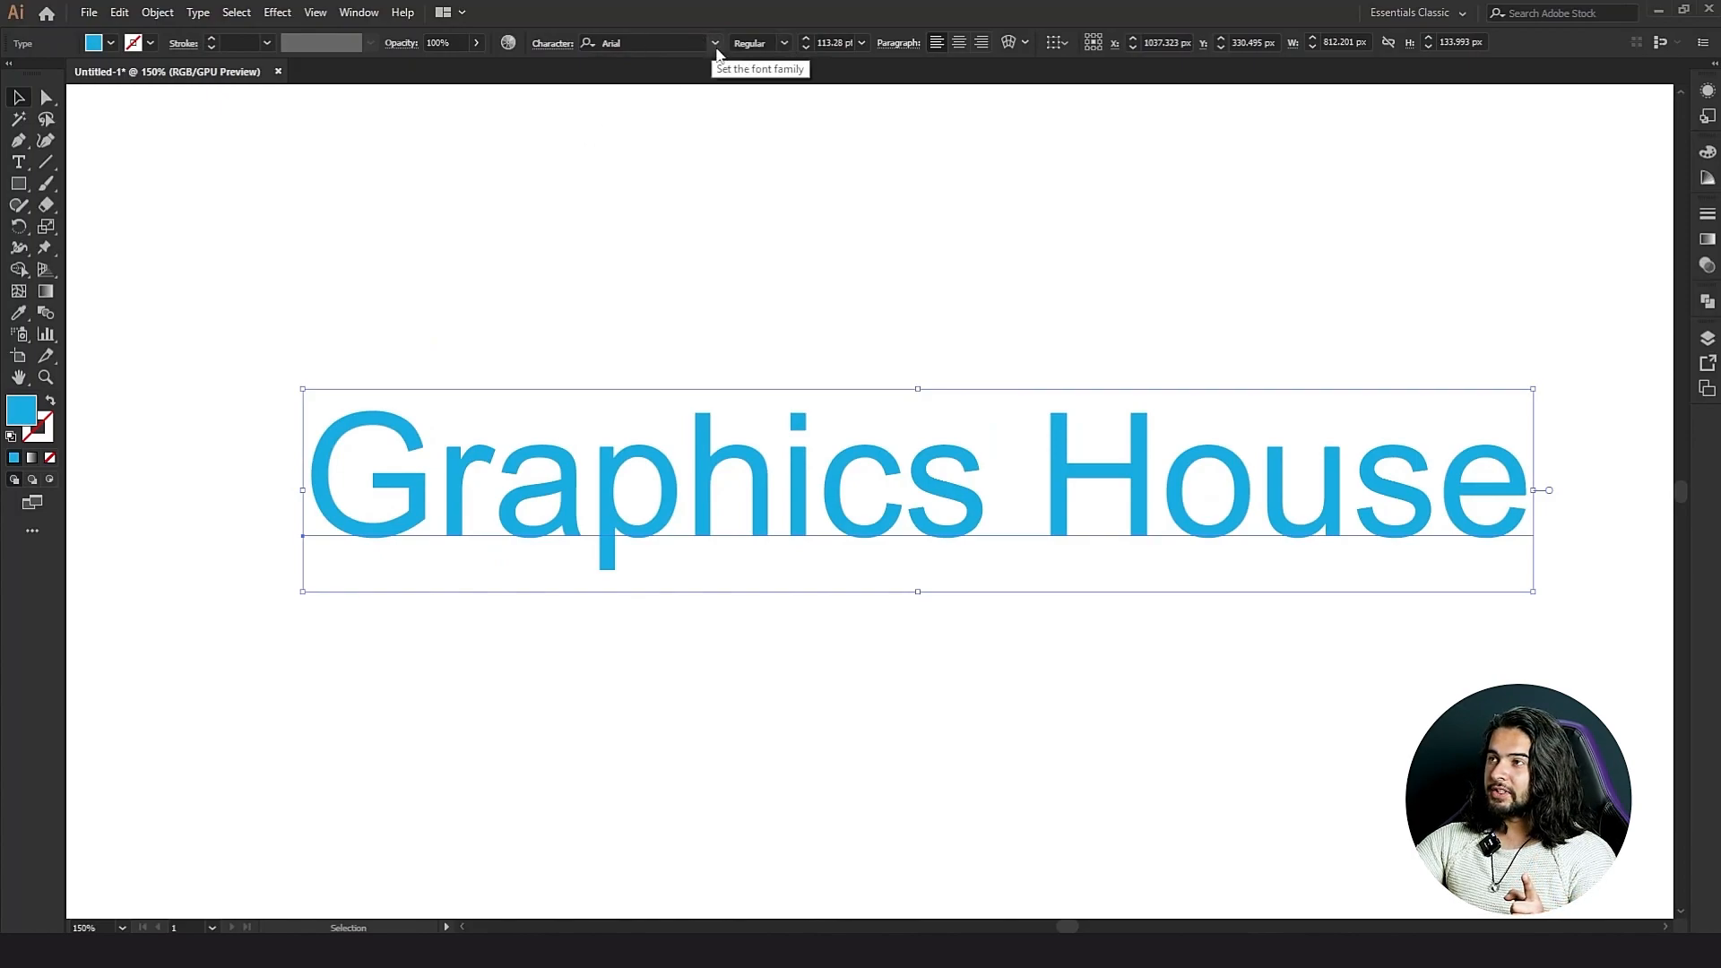
left_click(785, 43)
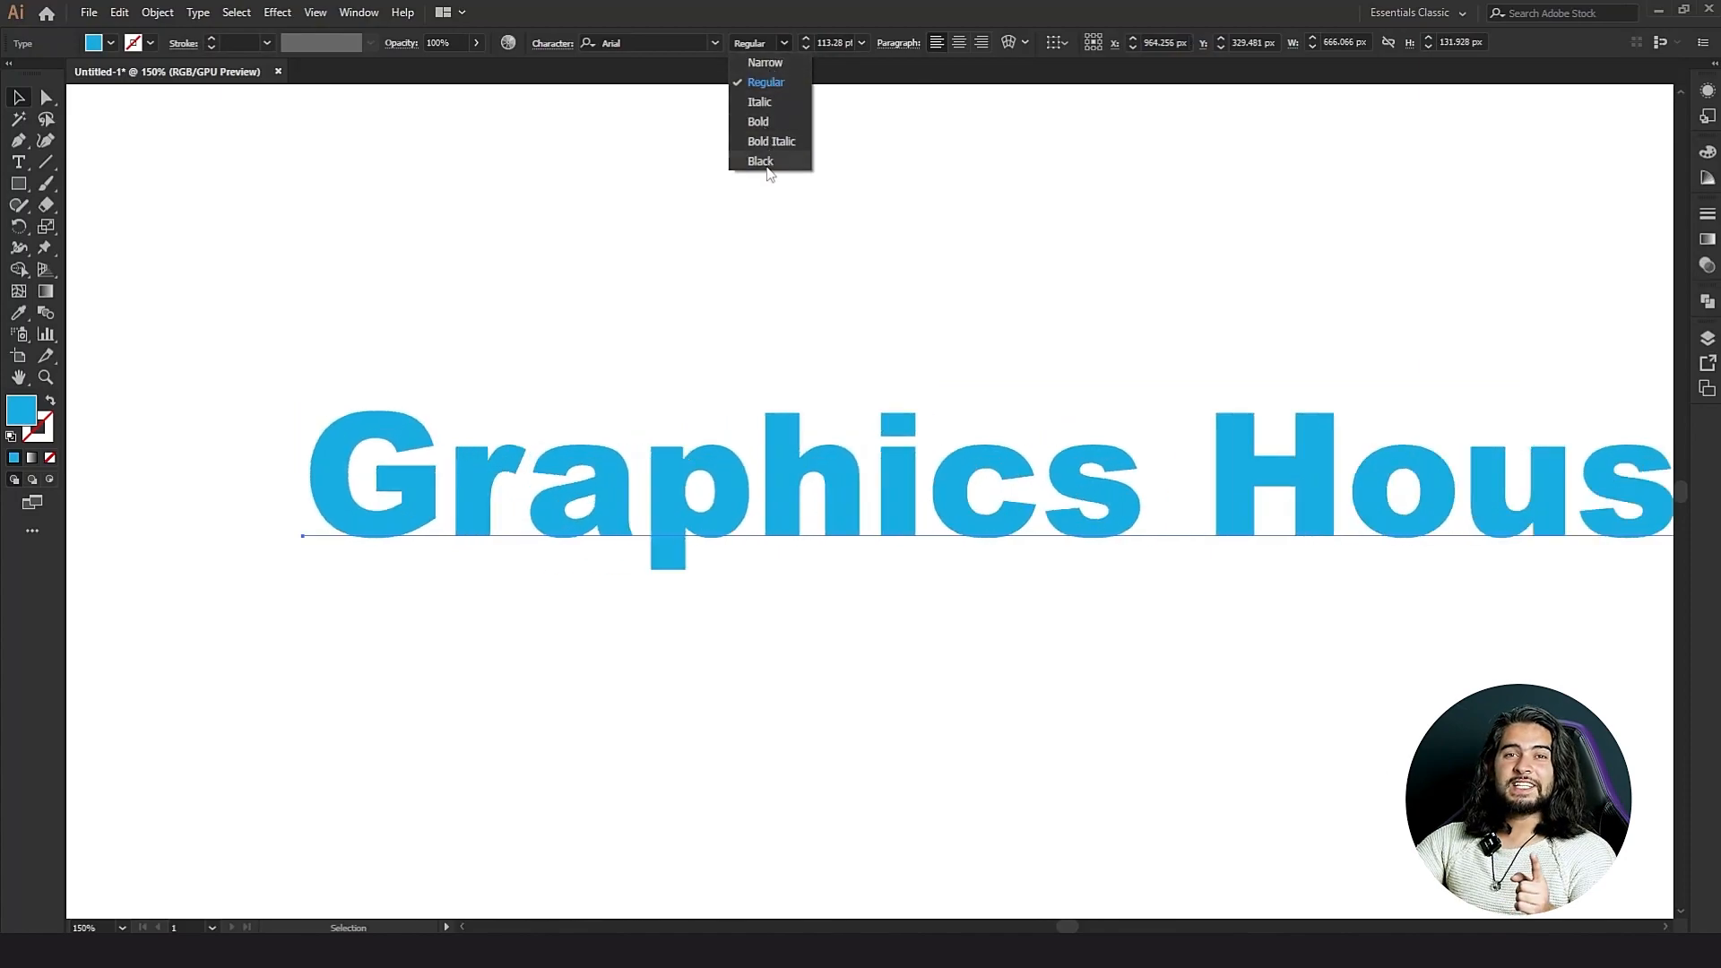
Set the "Graphics House" text's font to Acumin Variable Concept.
left_click(717, 34)
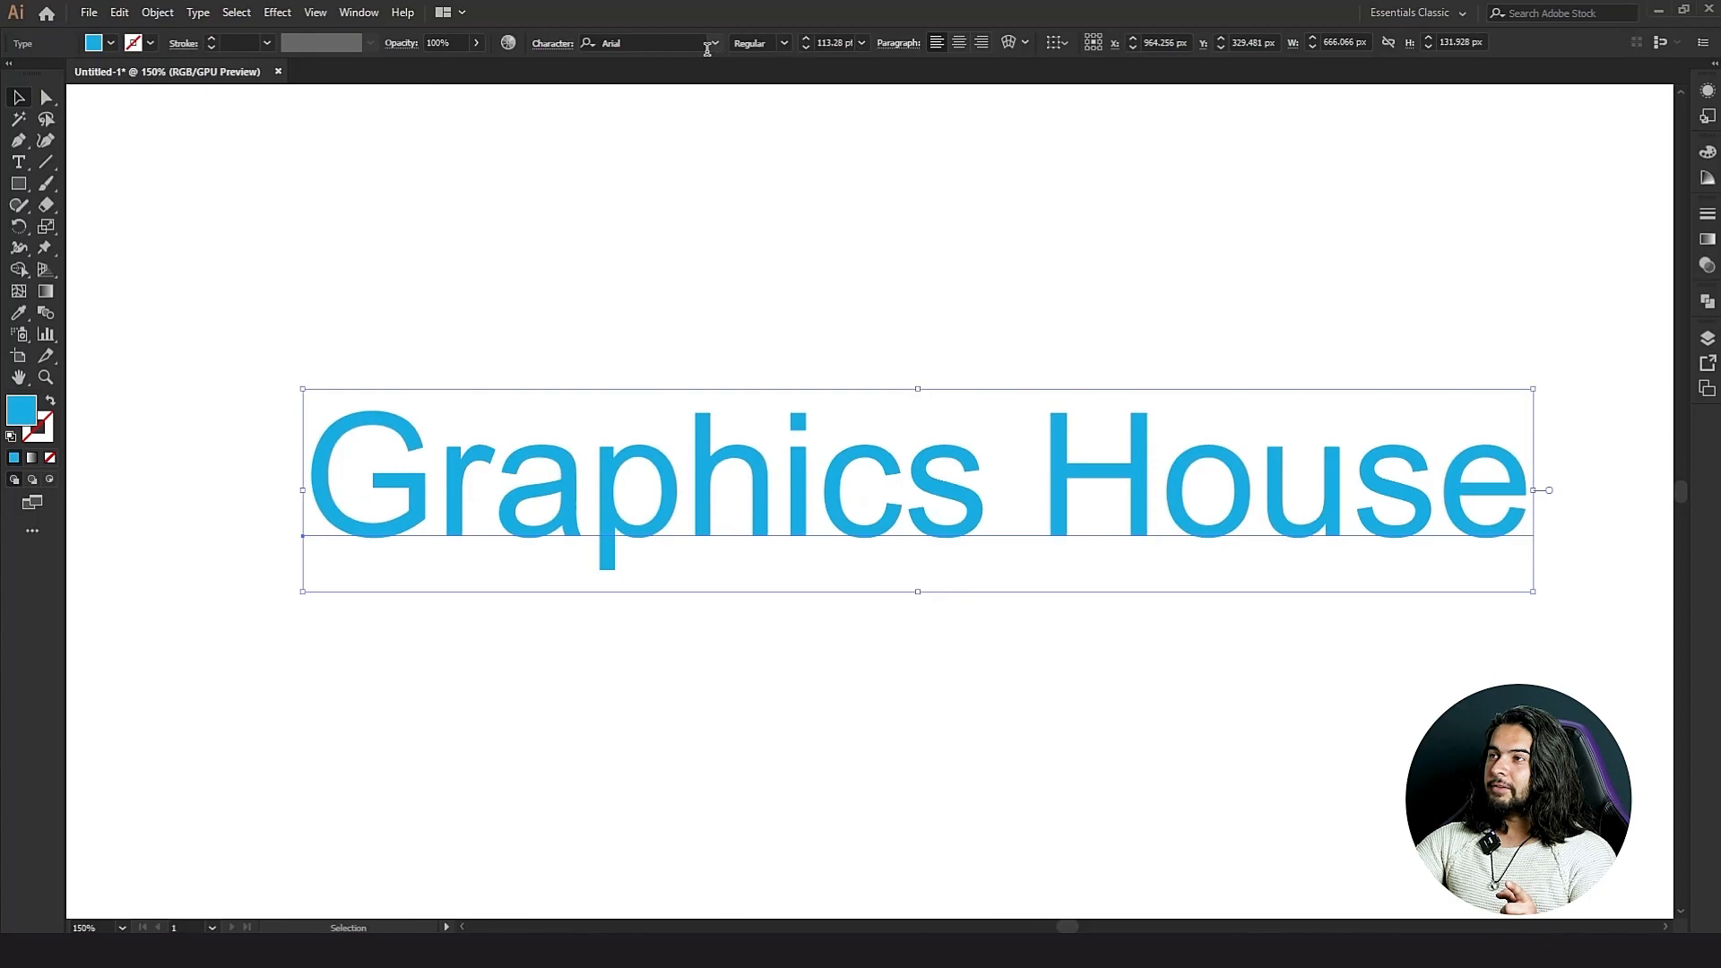
left_click(715, 43)
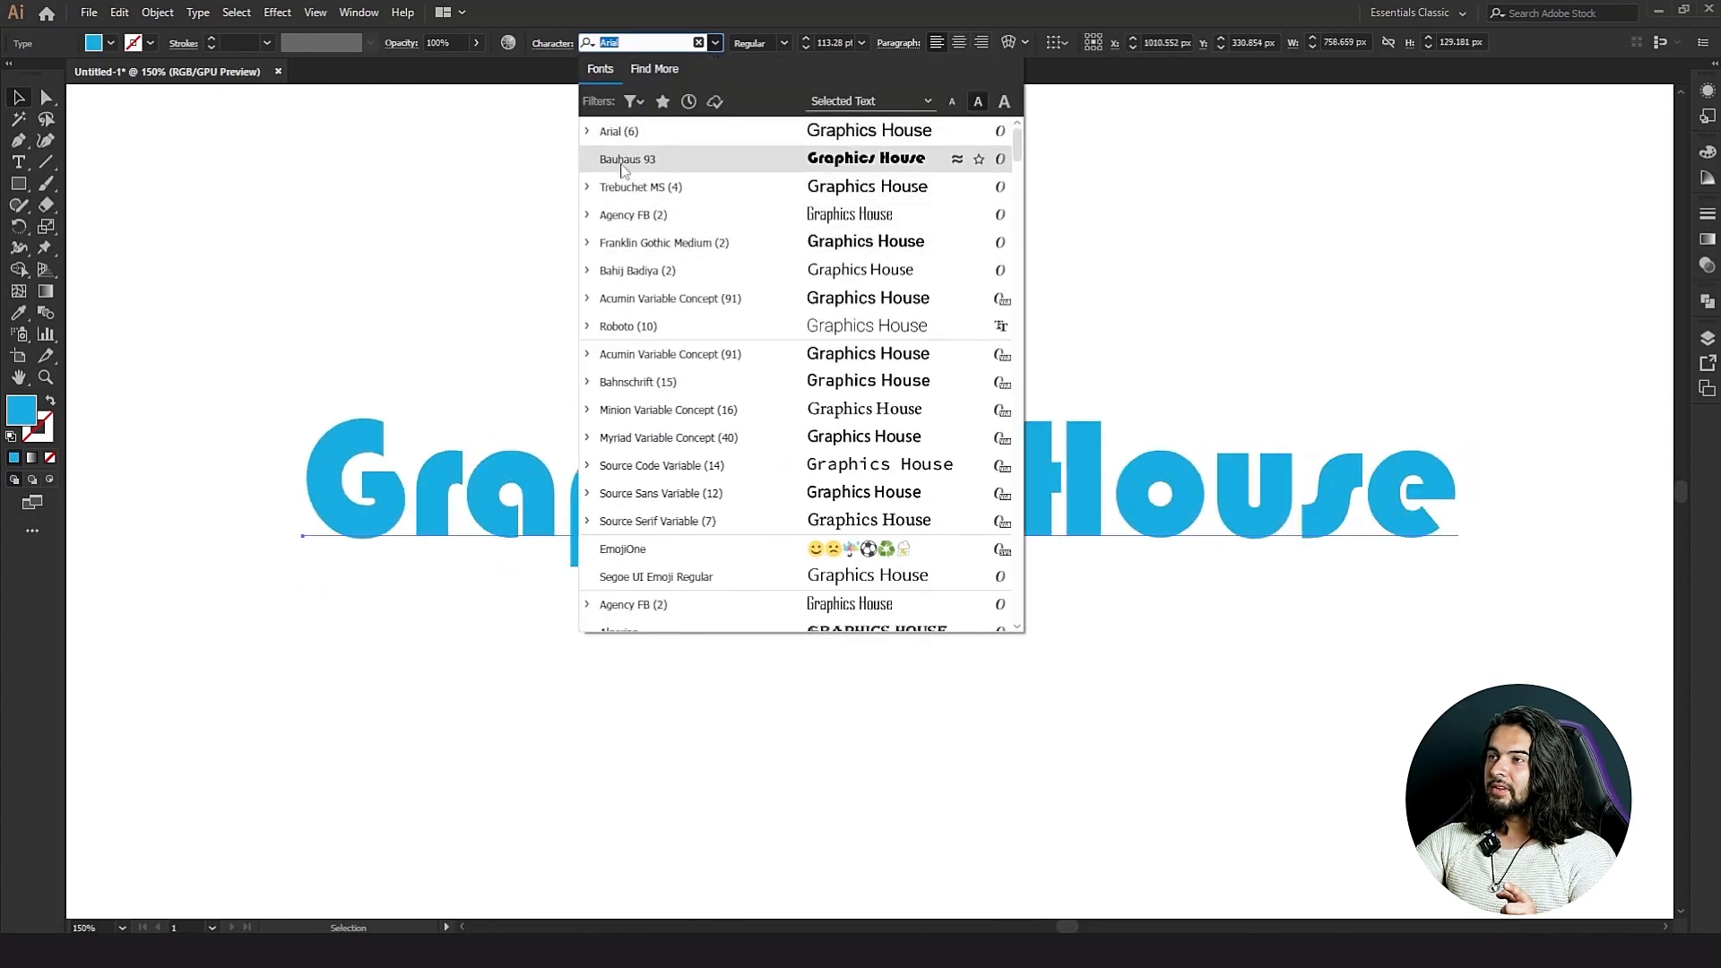
left_click(651, 361)
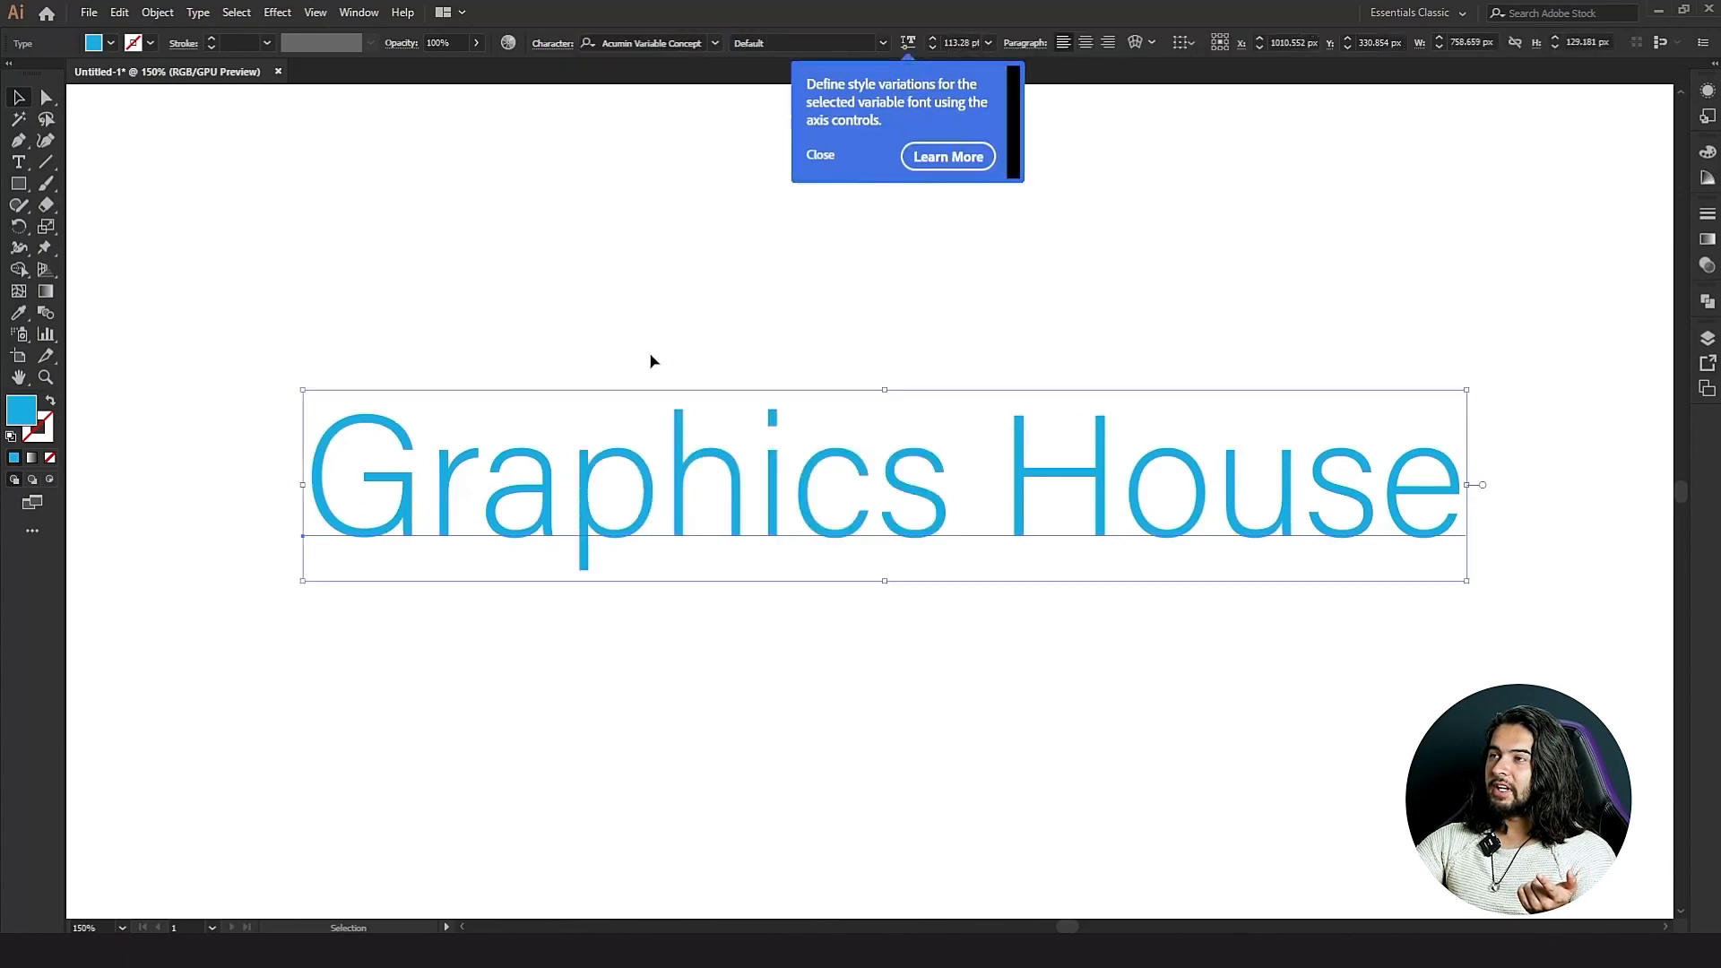
Browse the Acumin Variable Concept font styles, and change the "Graphics House" text's font to Arial.
left_click(882, 44)
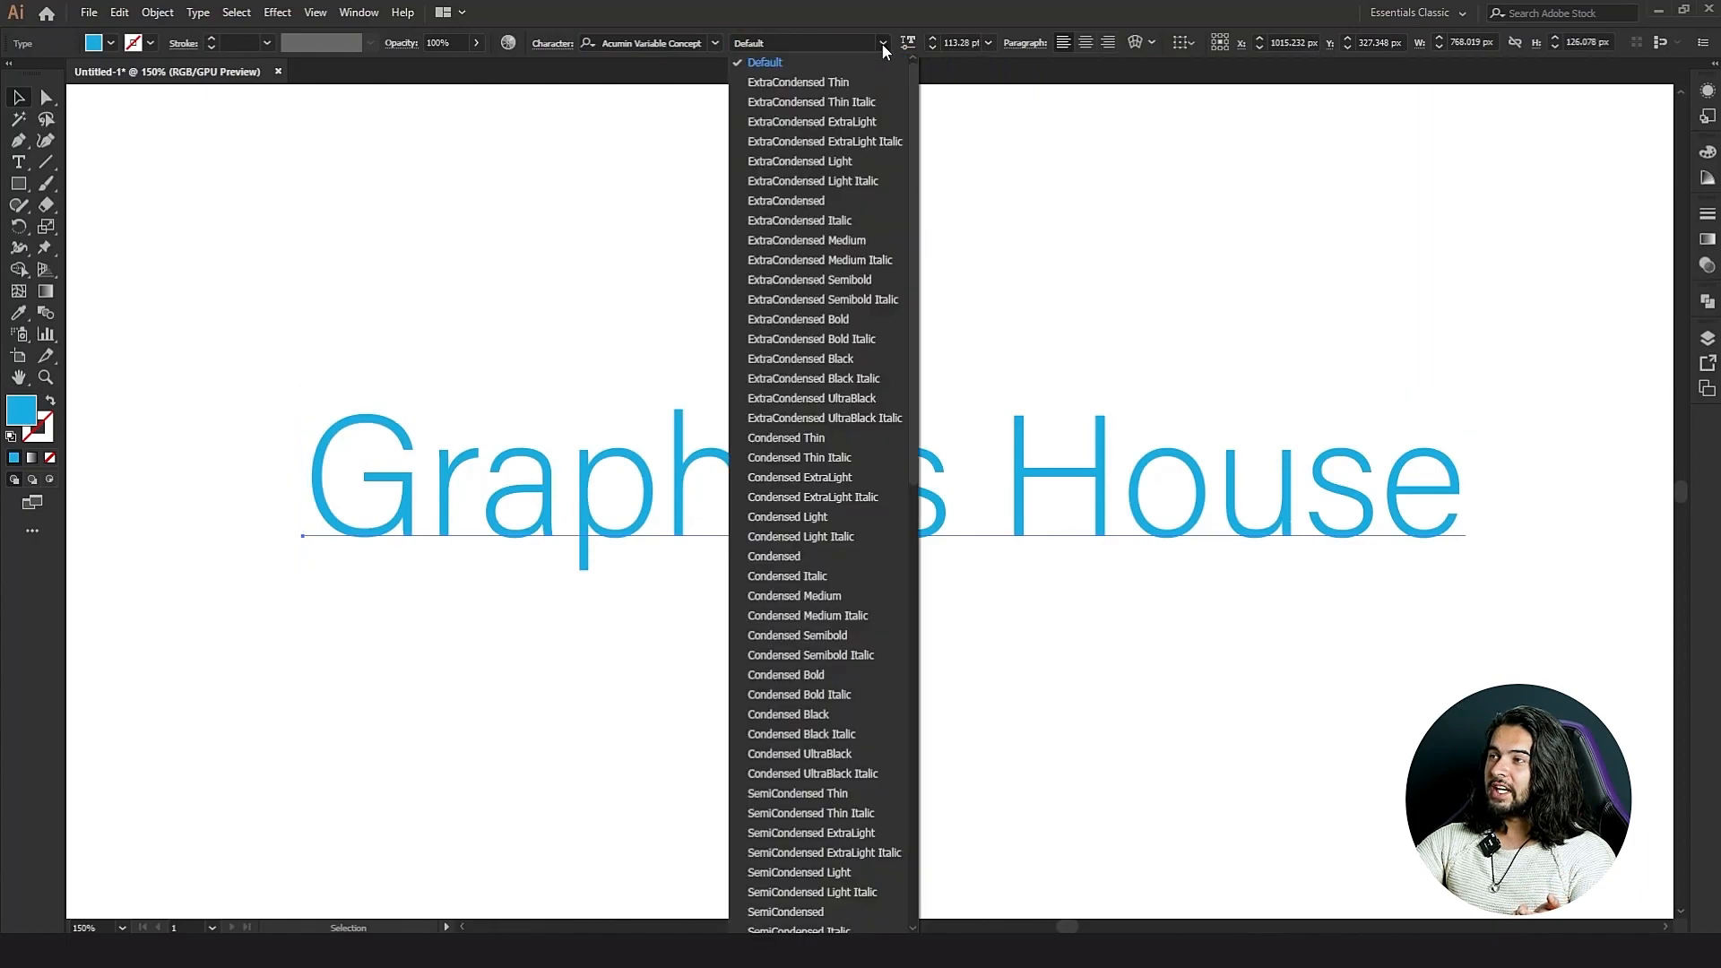
scroll(838, 188, "down", 10)
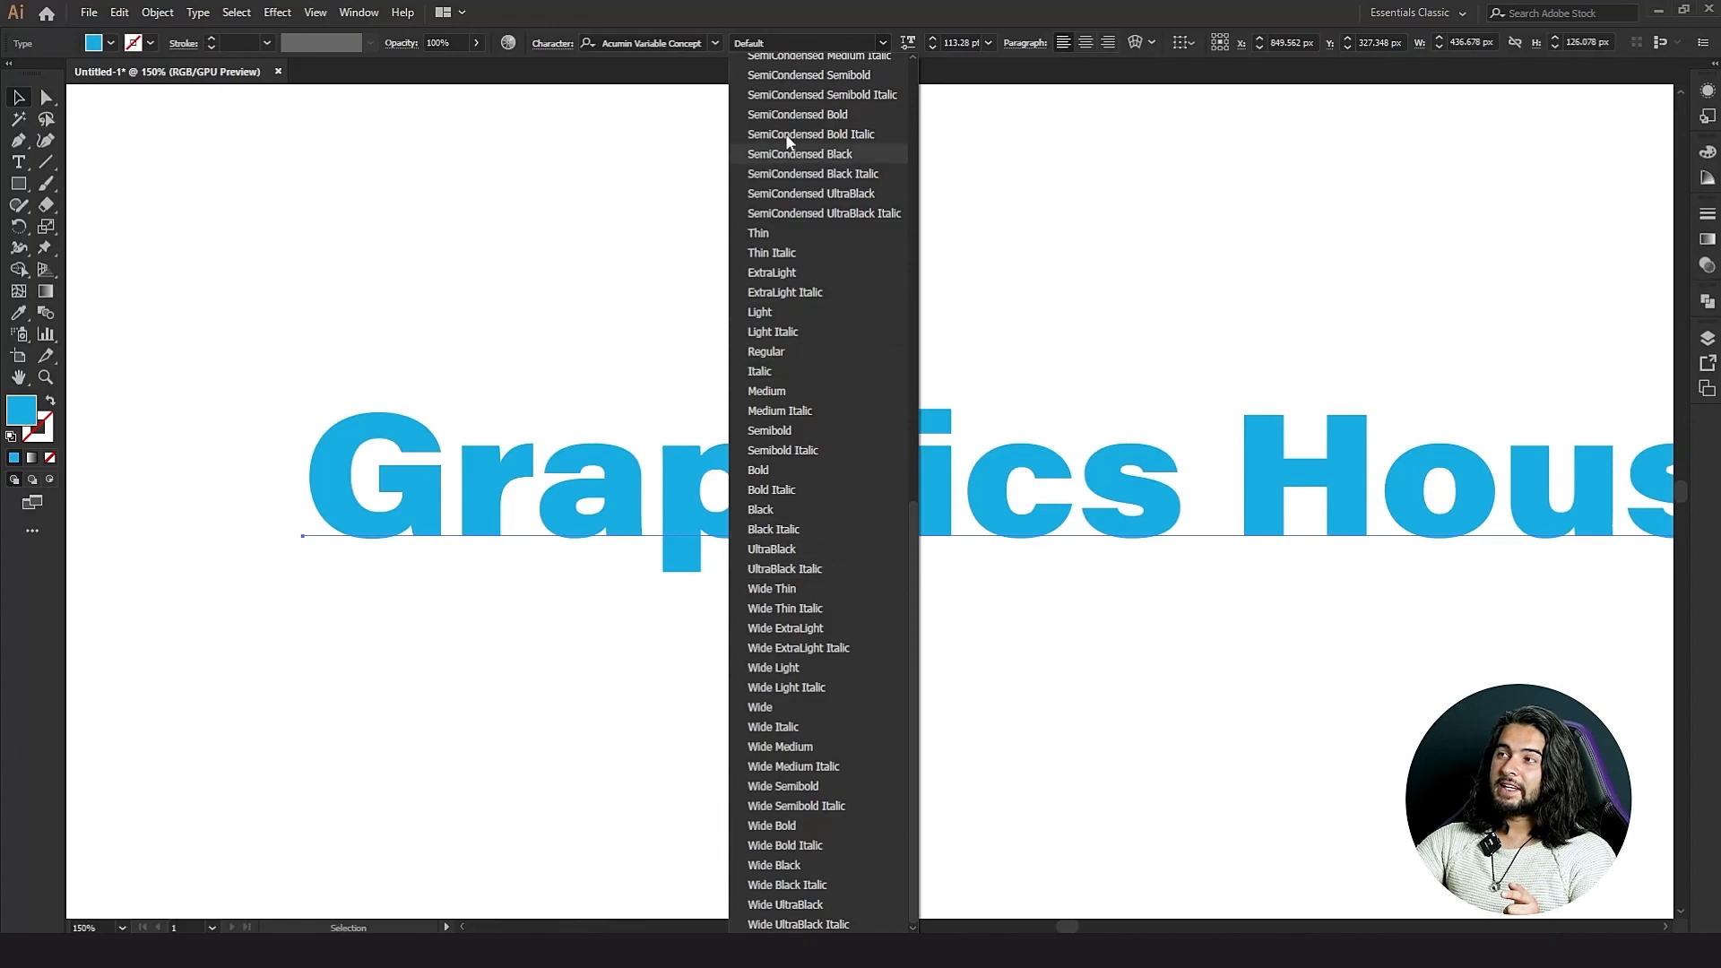
left_click(707, 47)
left_click(714, 43)
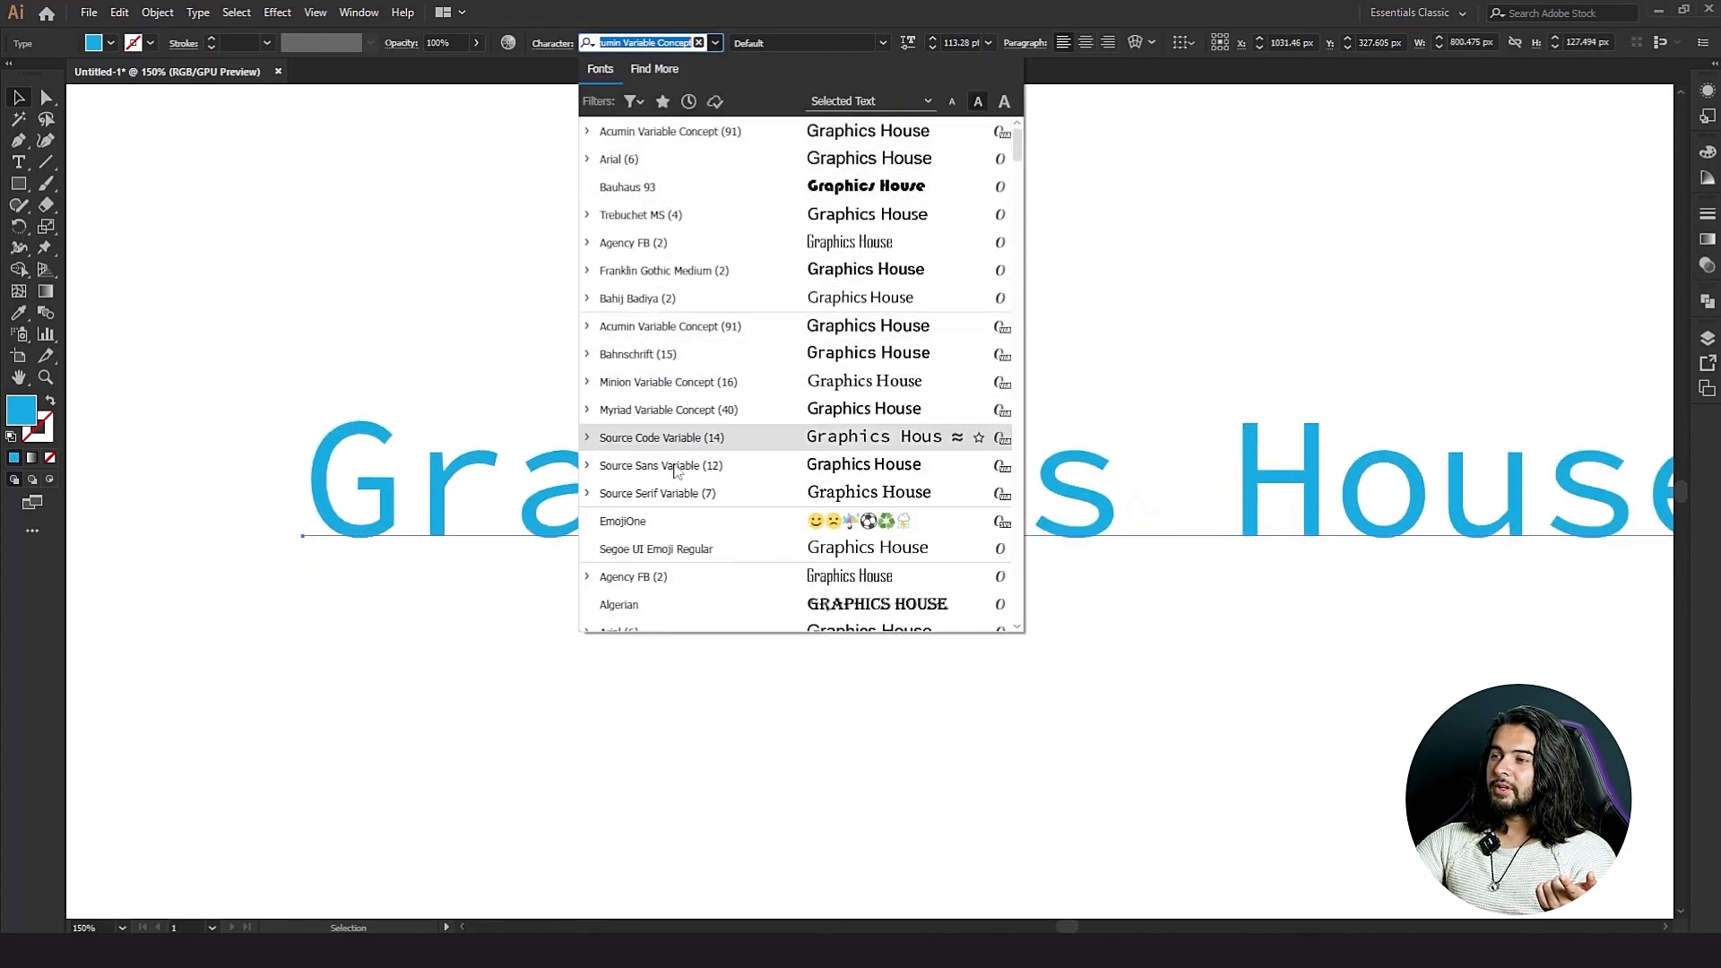
left_click(668, 160)
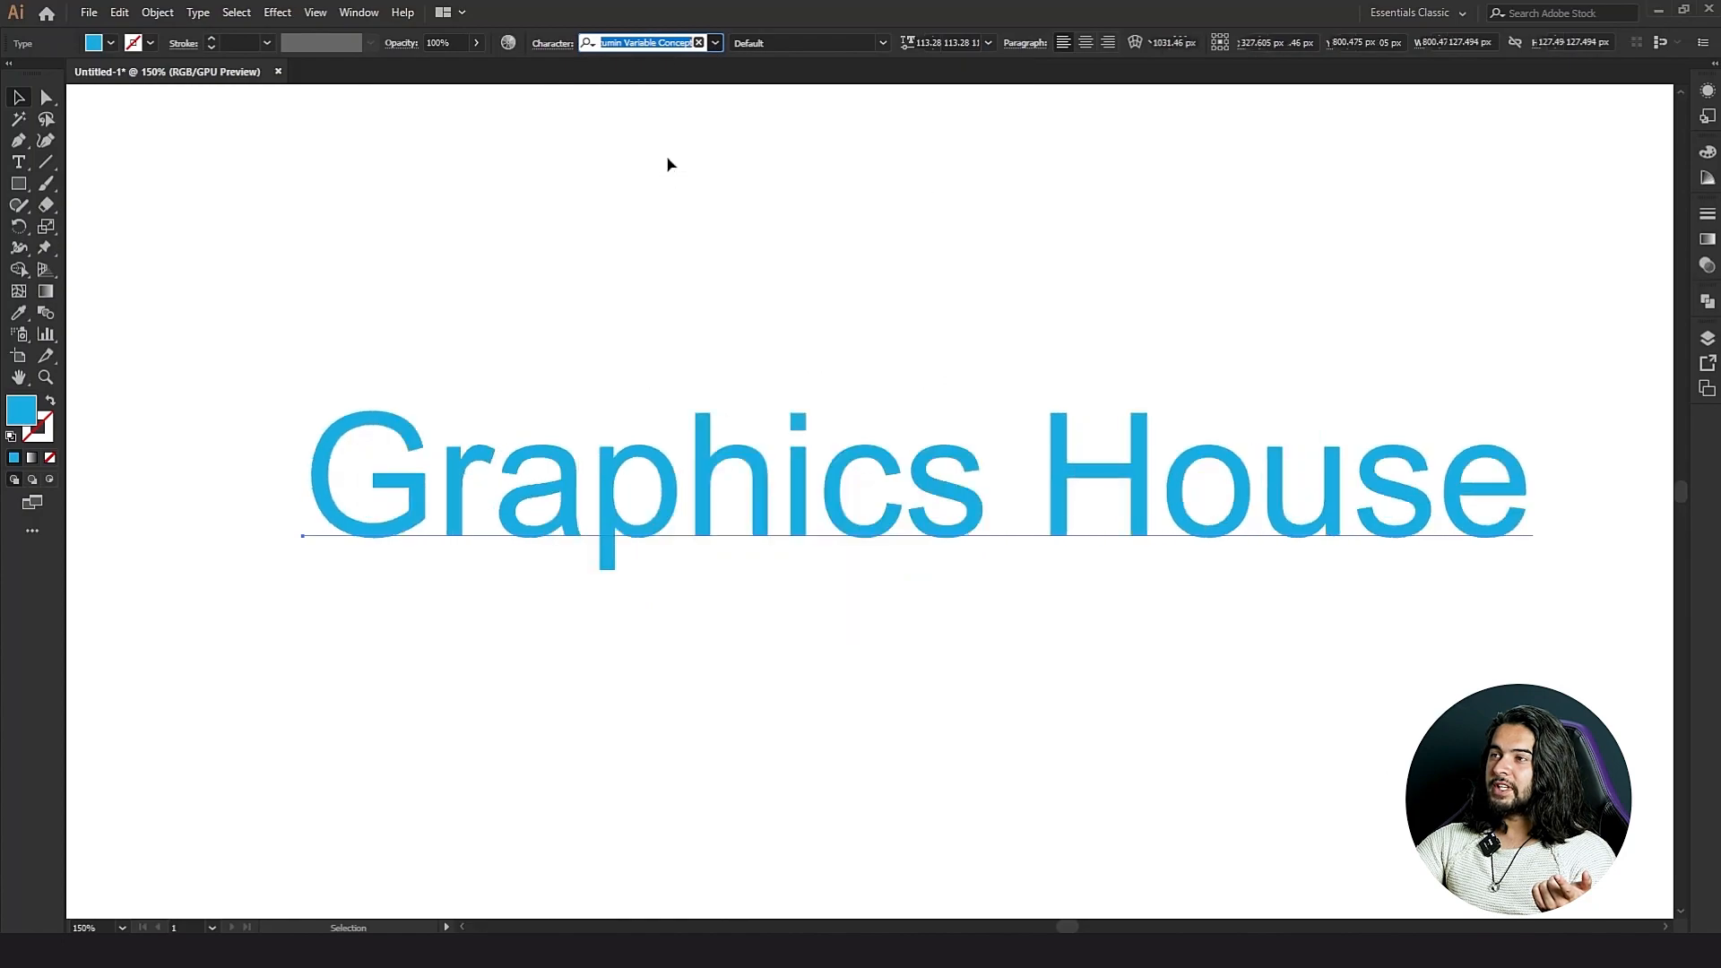
Try Arial styles such as Narrow, Italic, Bold Italic and Black on the "Graphics House" text.
left_click(787, 42)
left_click(776, 82)
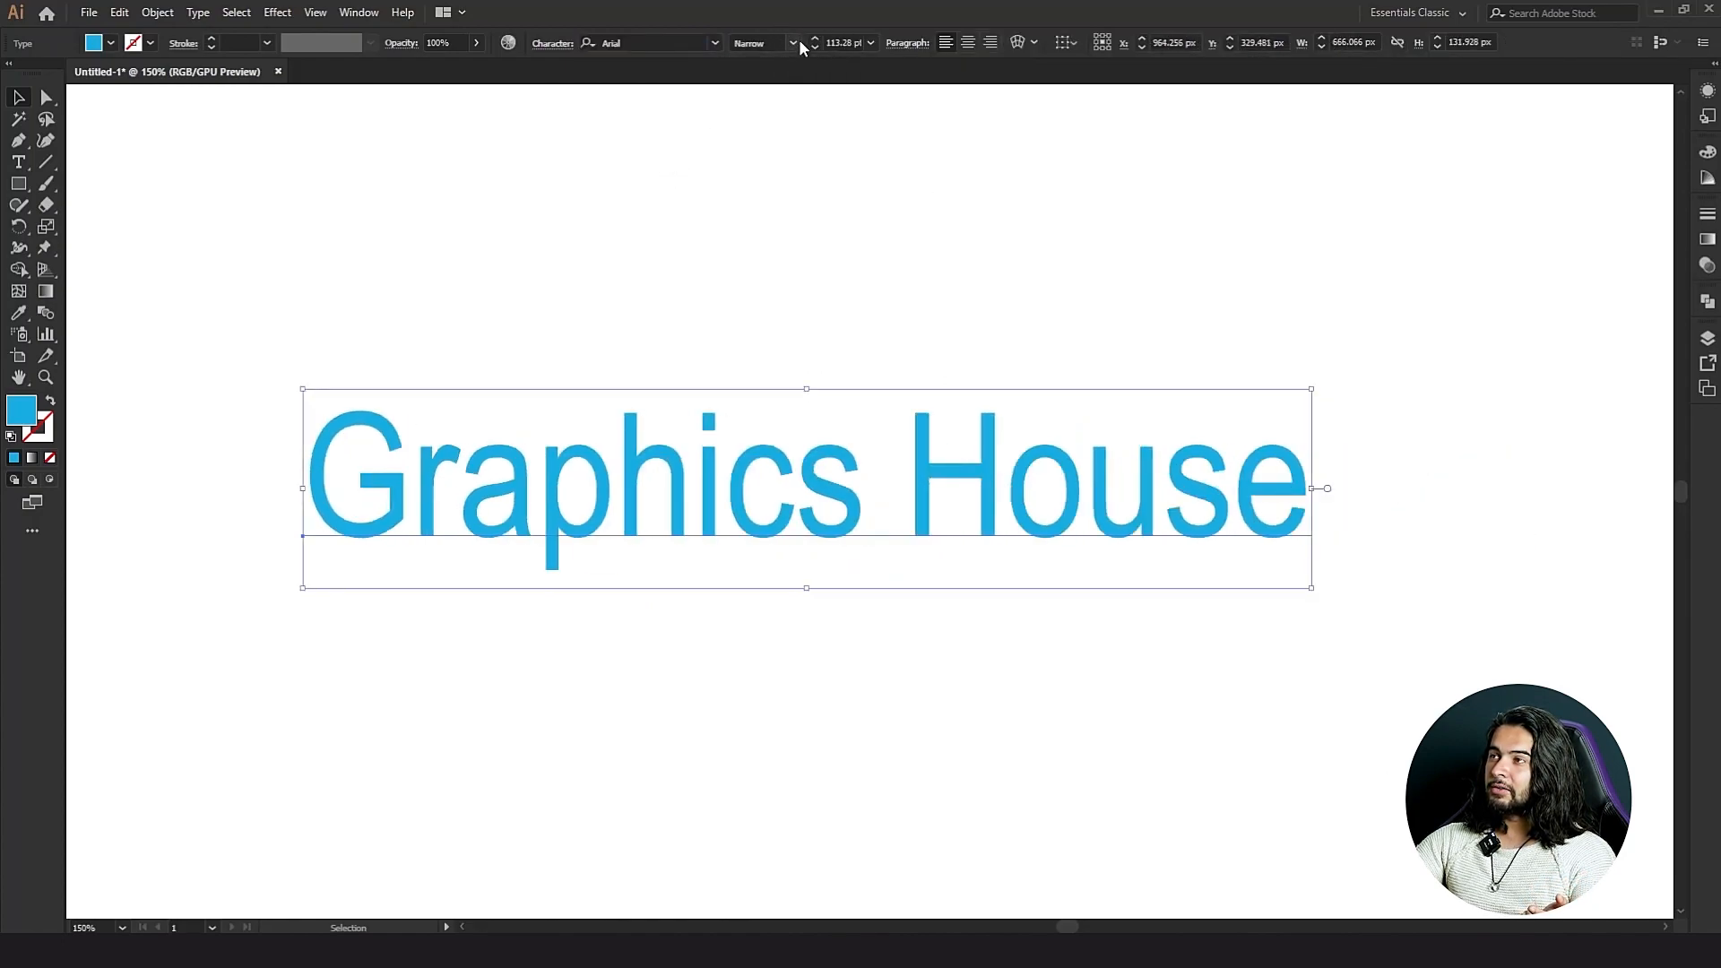
left_click(794, 43)
left_click(788, 104)
left_click(794, 39)
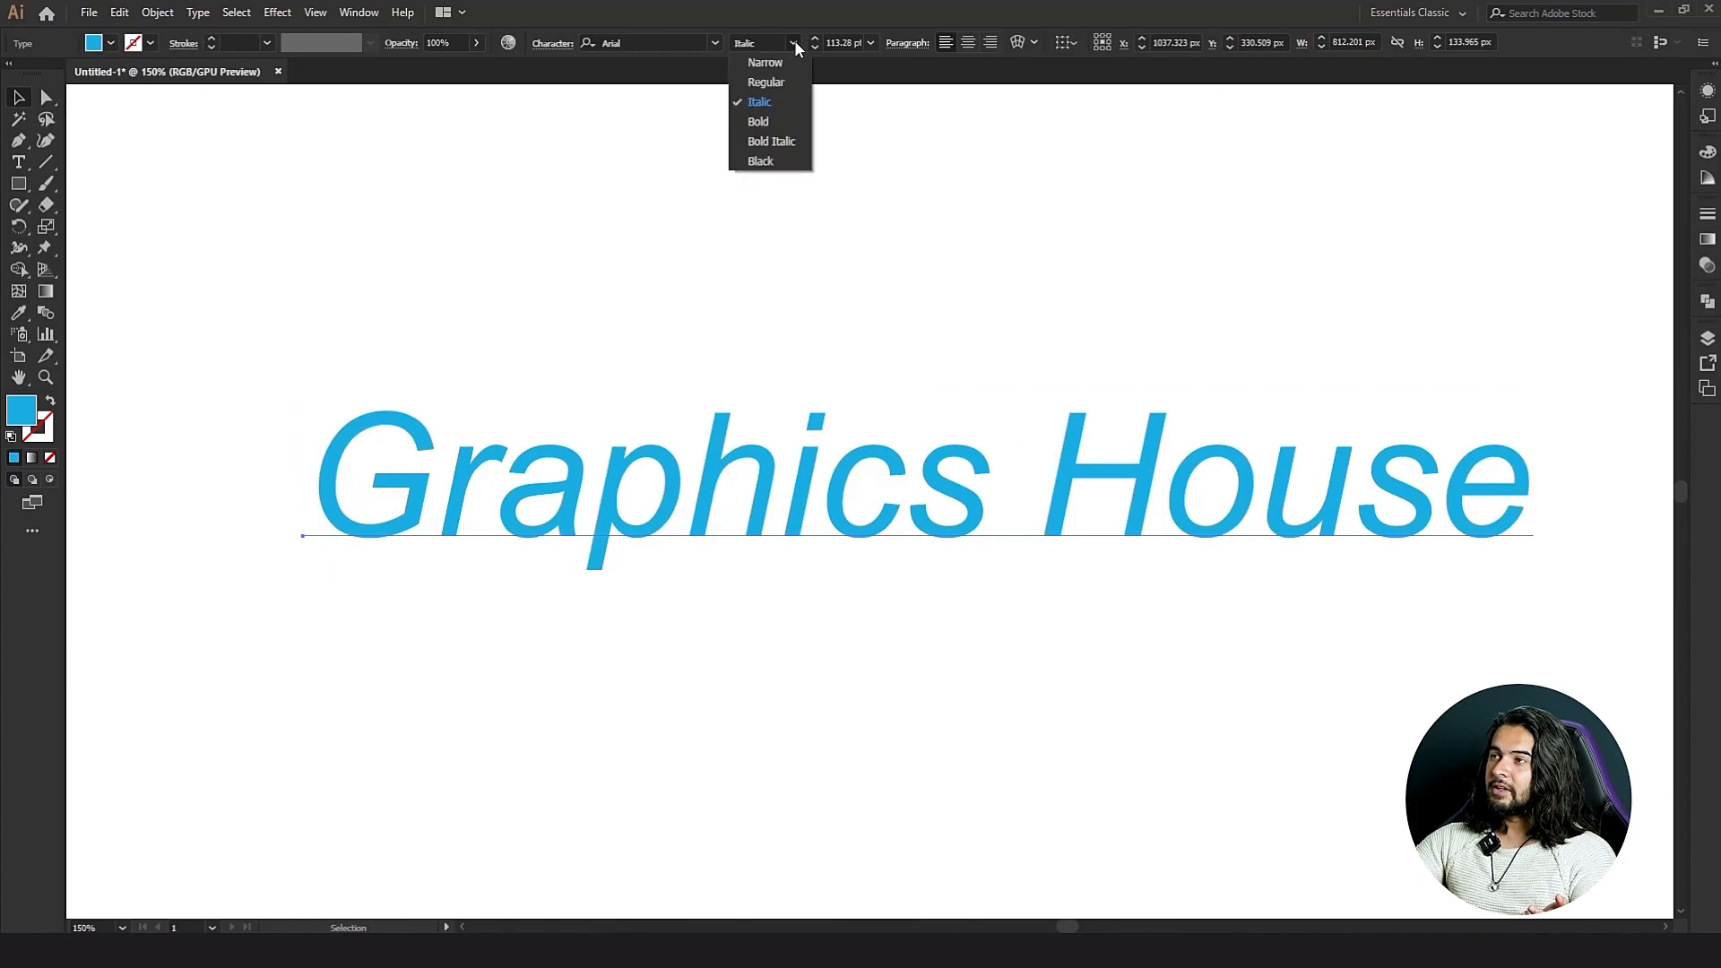
left_click(778, 121)
left_click(789, 44)
left_click(771, 141)
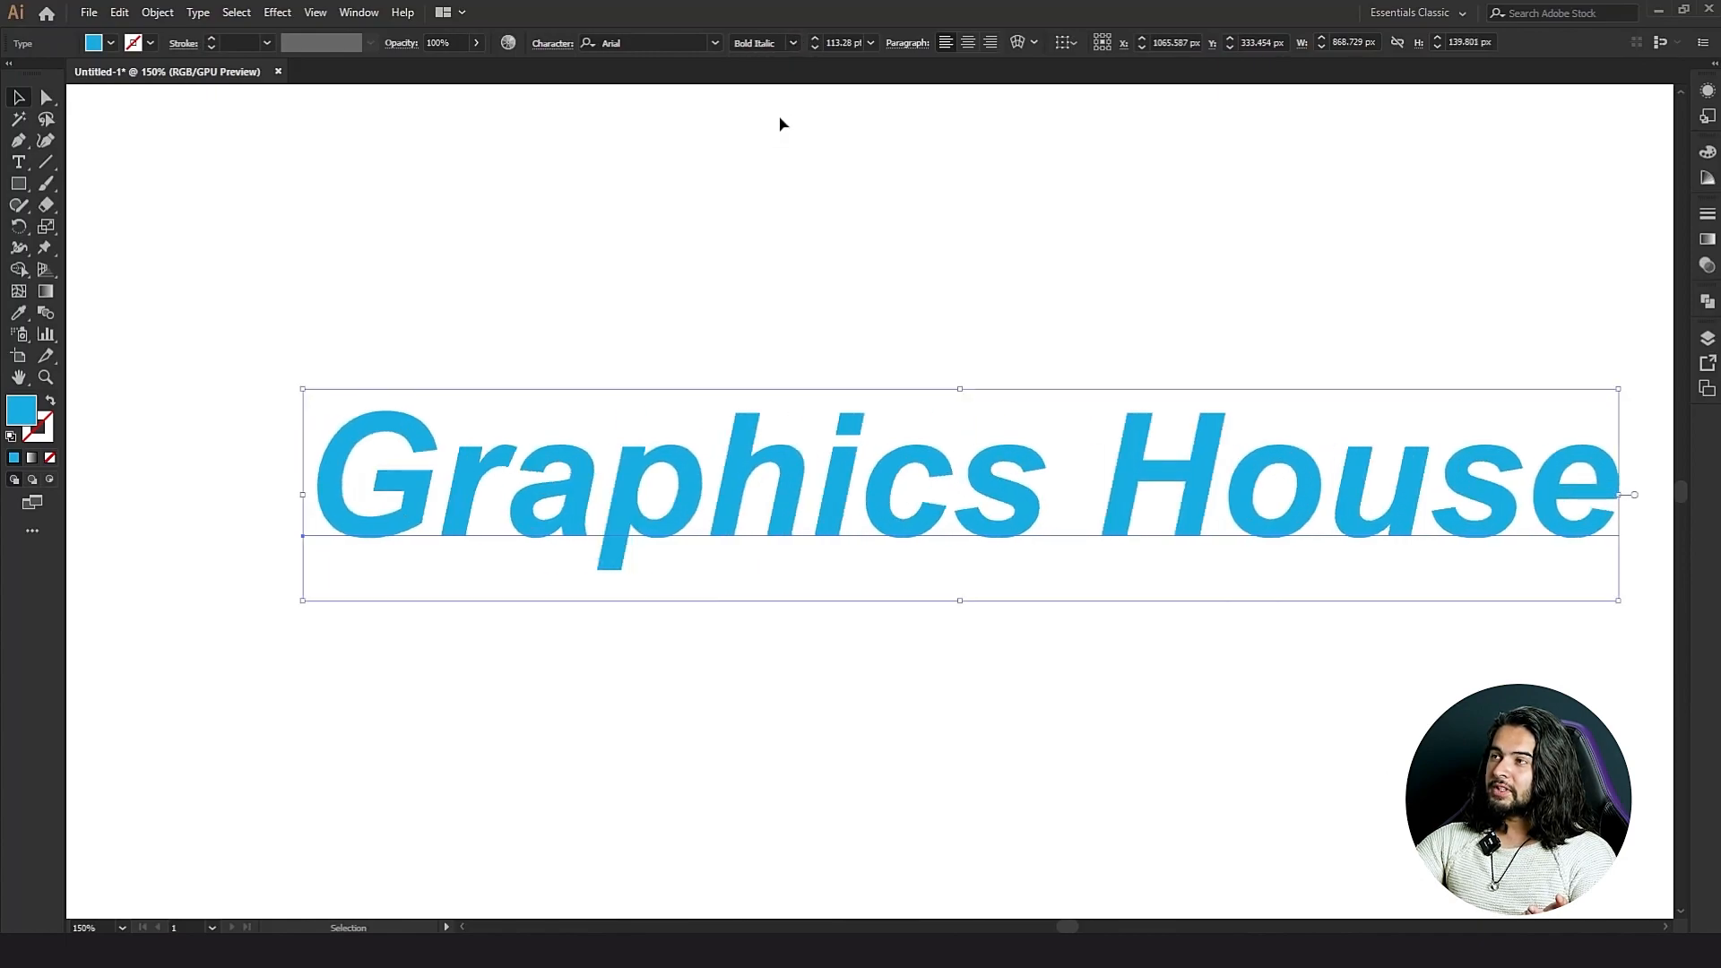
left_click(790, 40)
left_click(760, 160)
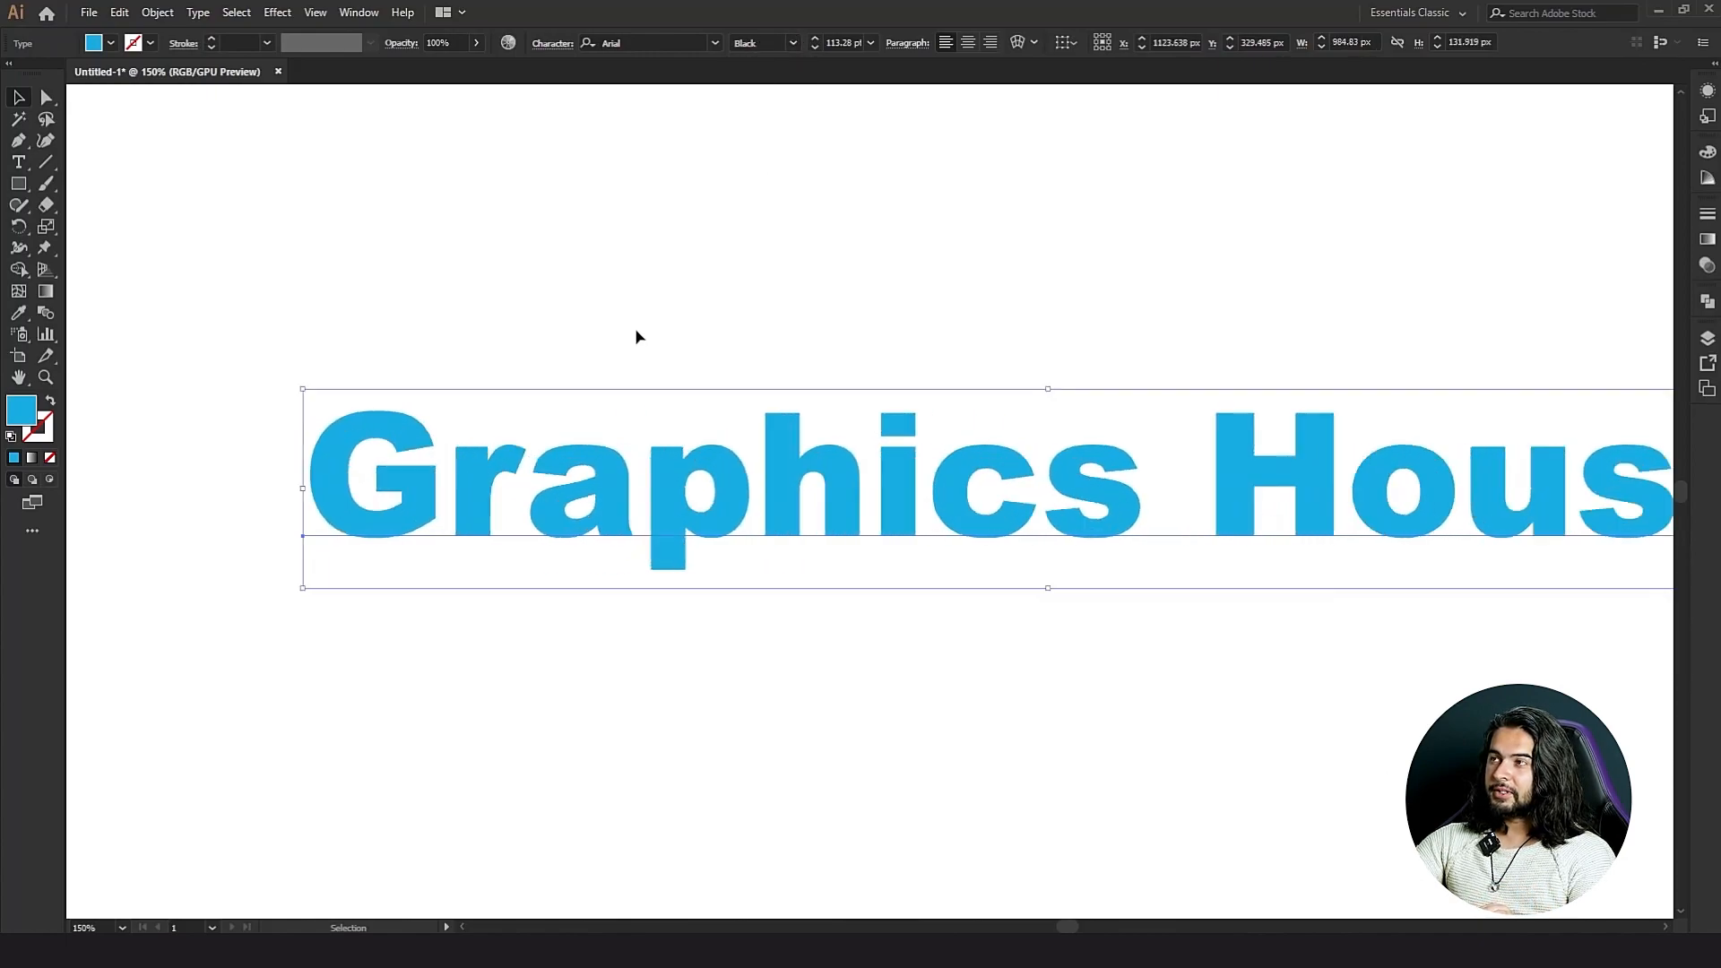
Set the "Graphics House" text's font style to Bold.
left_click(794, 45)
left_click(760, 121)
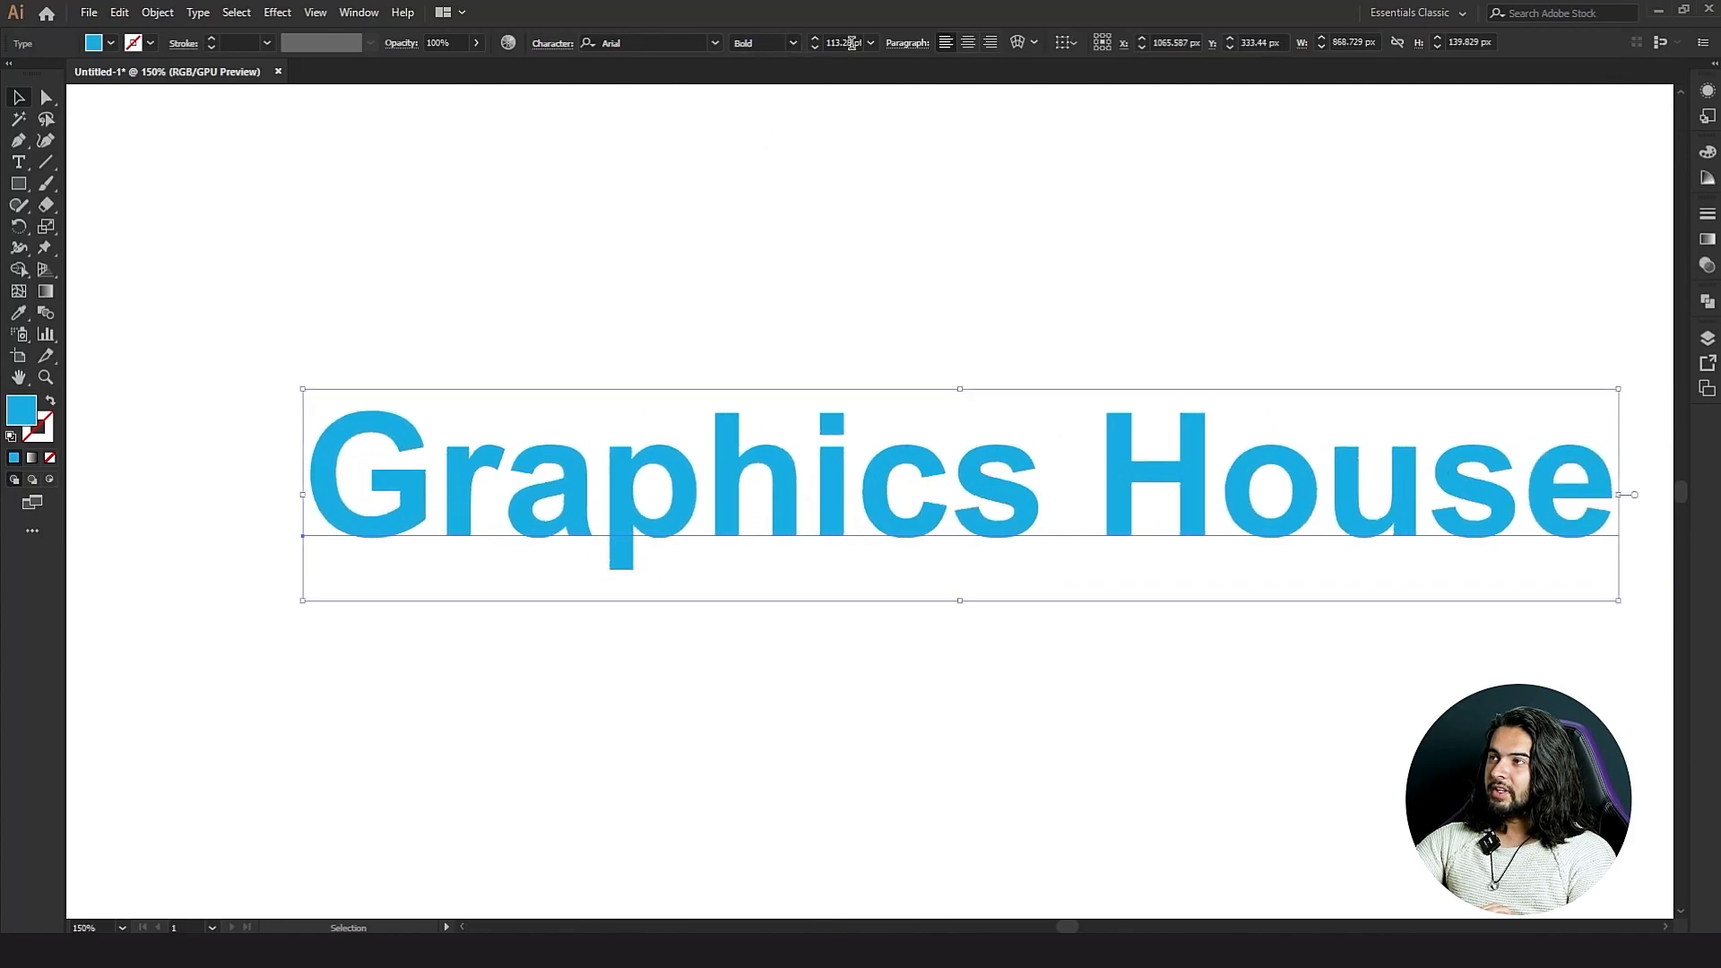
Try raising and lowering the "Graphics House" text's font size in small increments.
left_click(815, 38)
left_click(815, 39)
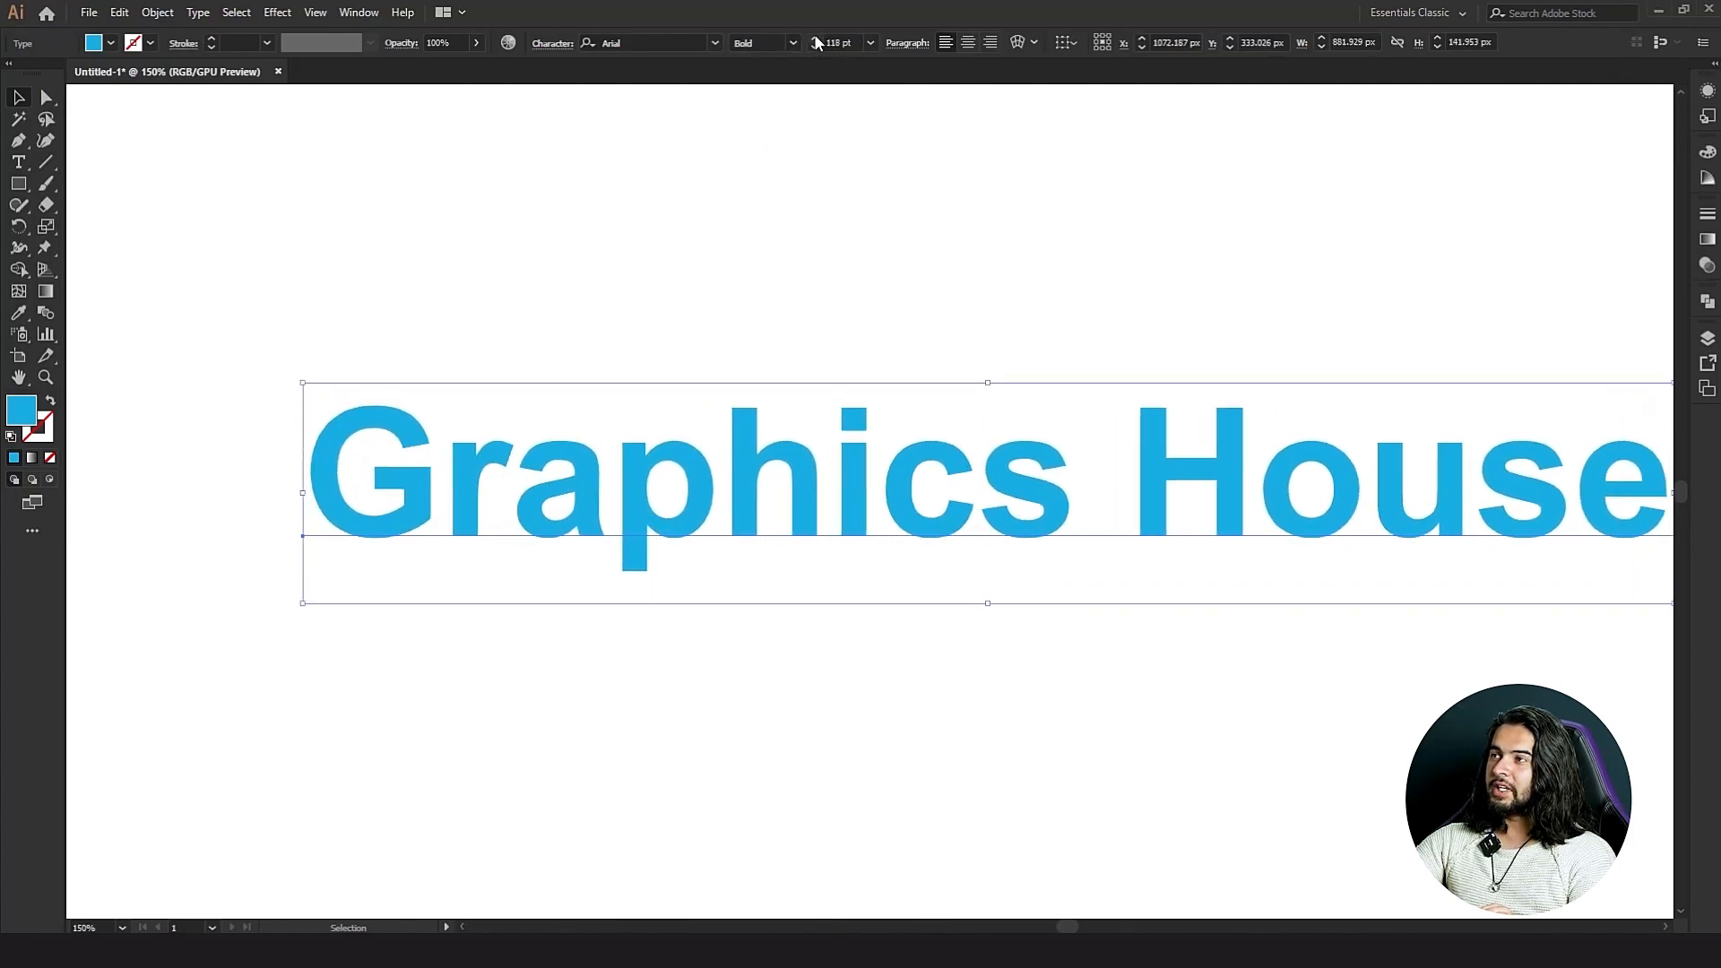
left_click(815, 39)
left_click(815, 39)
left_click(816, 47)
left_click(816, 47)
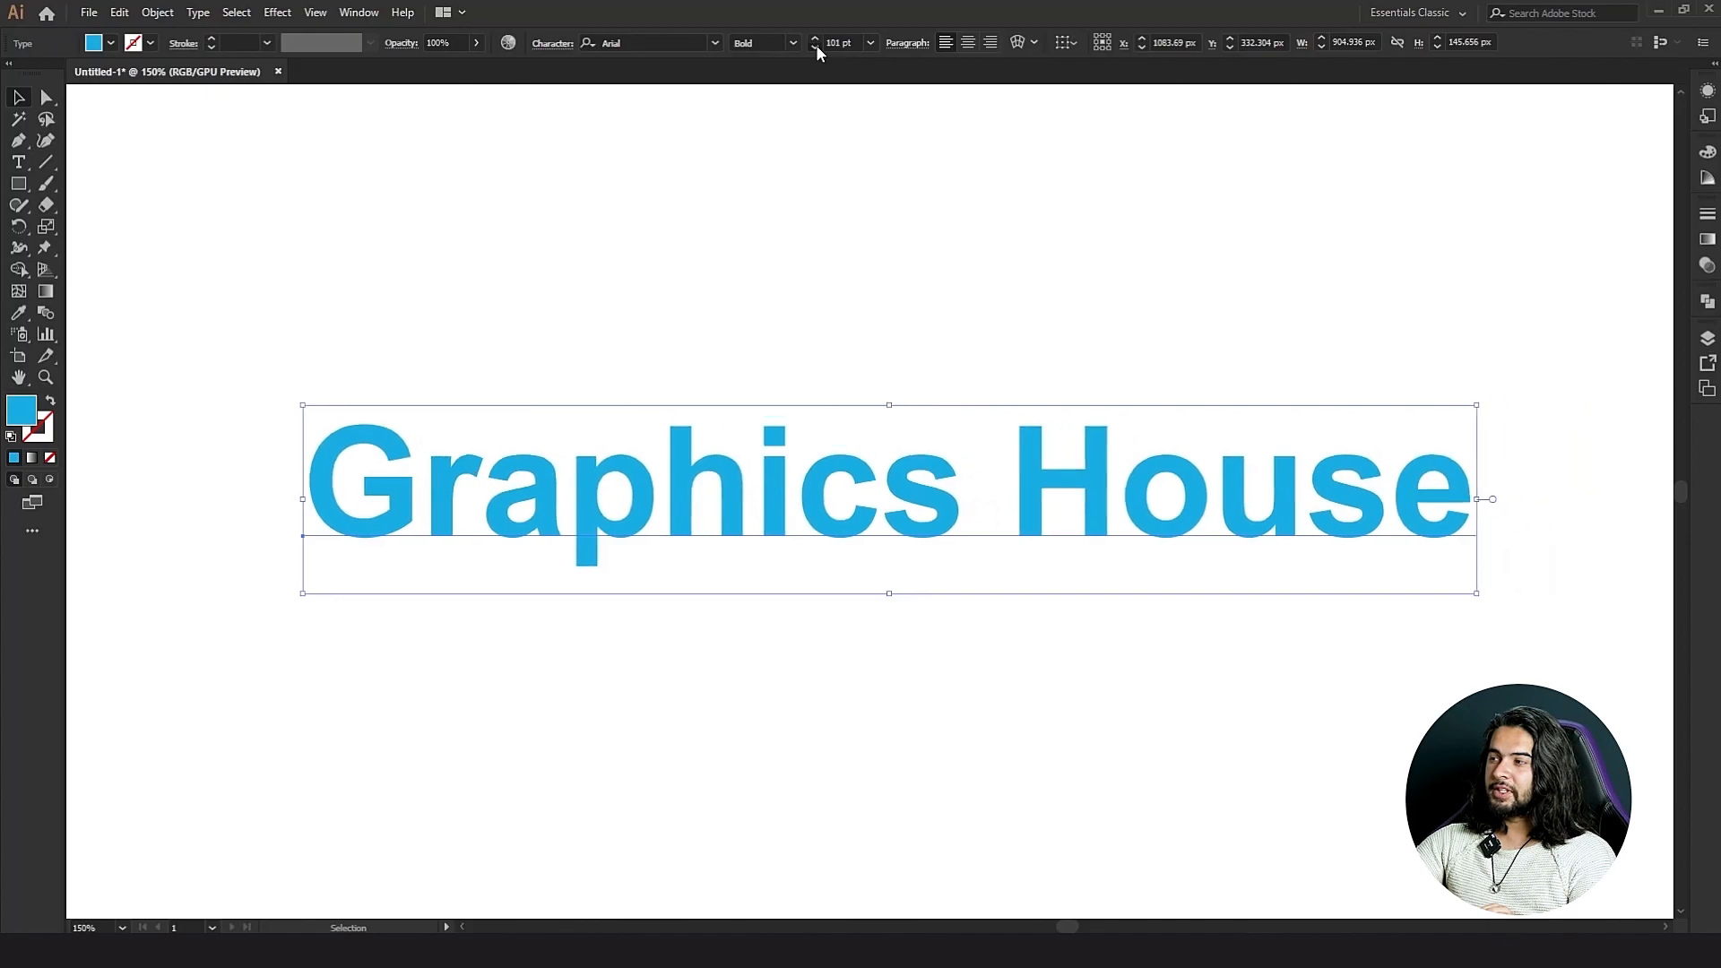
left_click(816, 46)
left_click(816, 47)
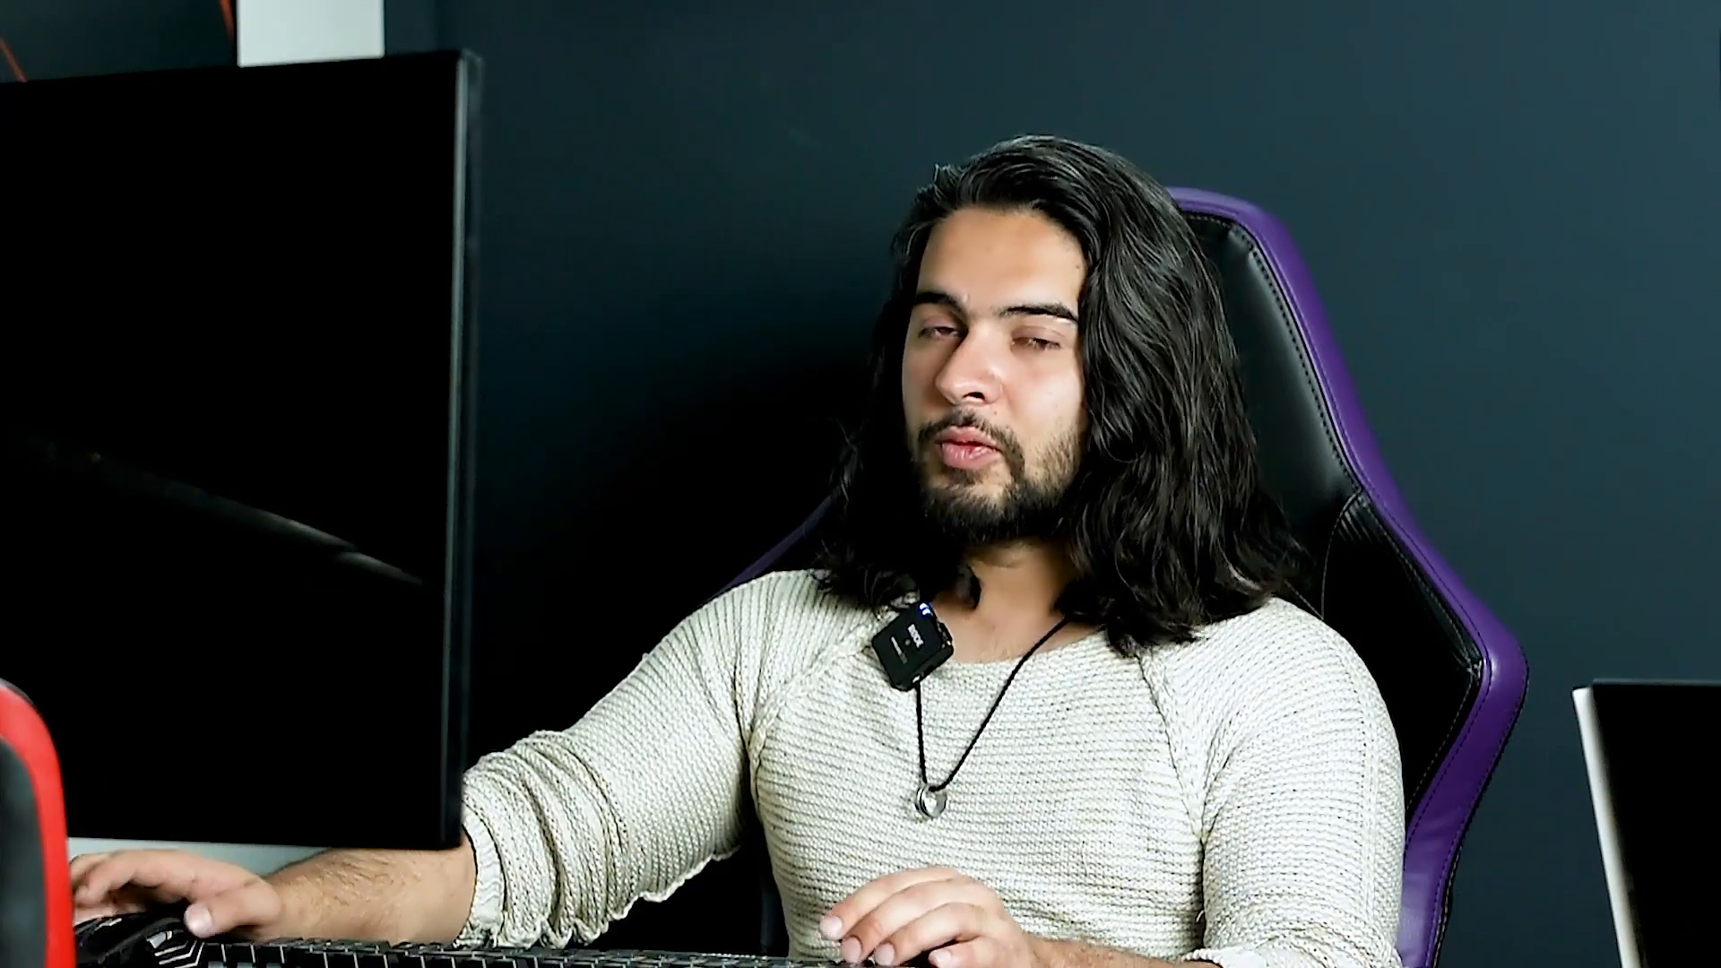
Set the "Graphics House" text's font size to exactly 100 pt.
double_click(830, 42)
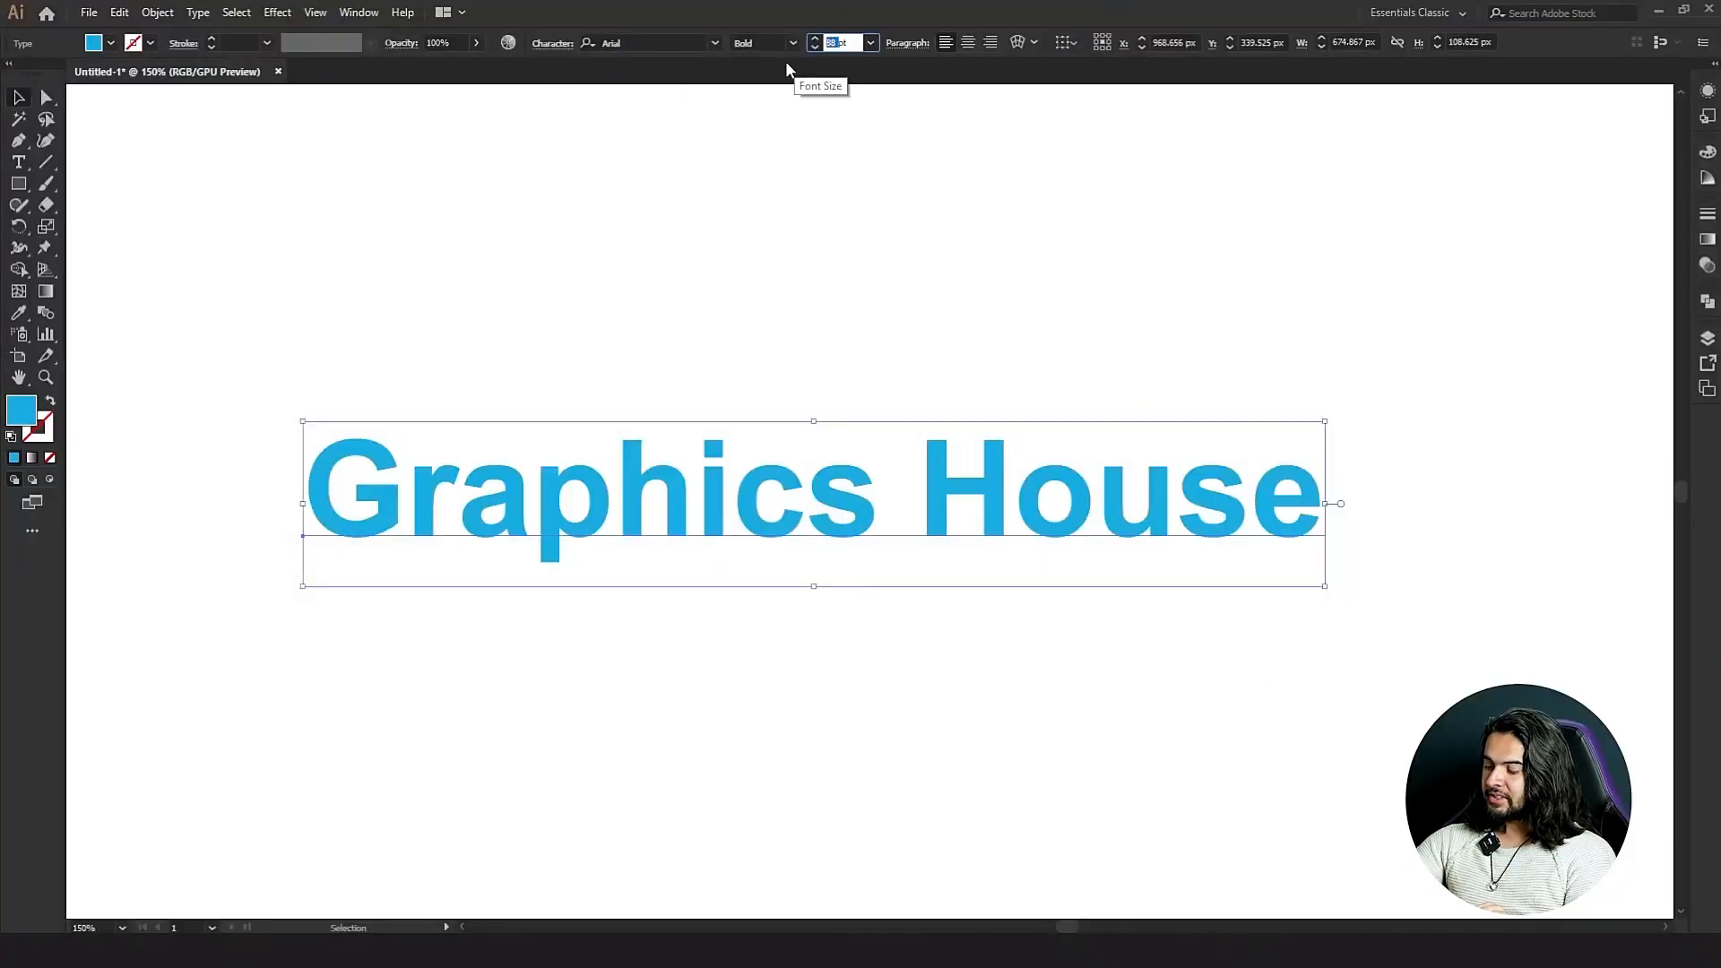
type("100")
key("Return")
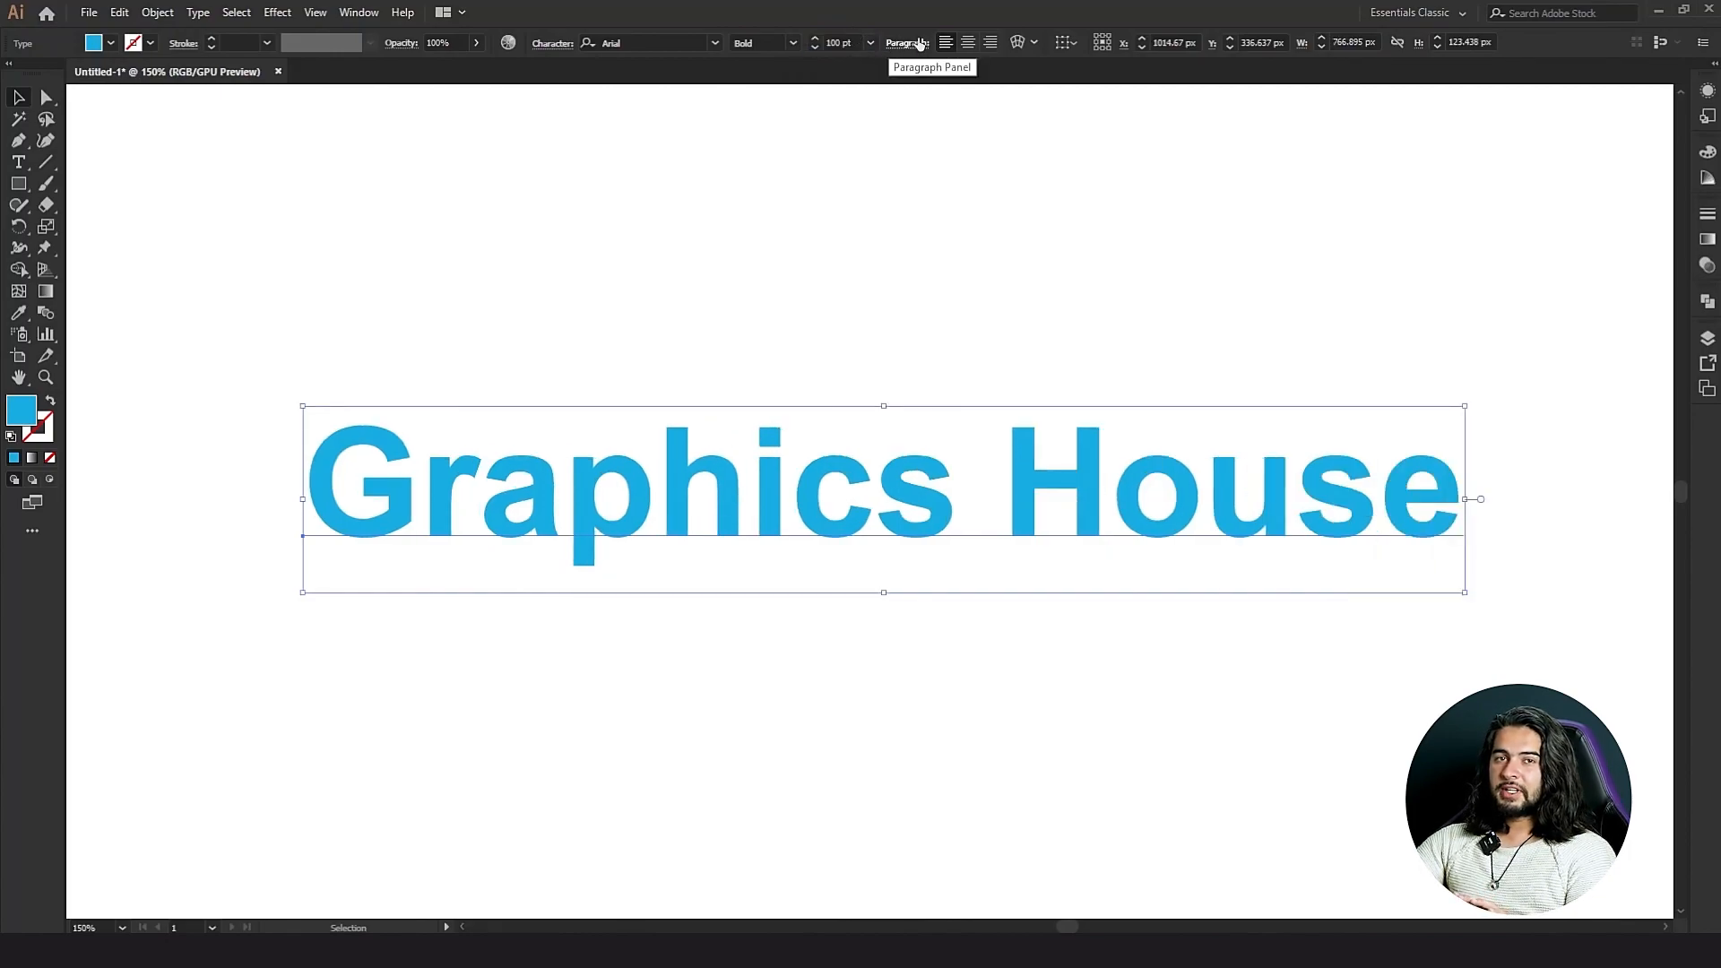
Place a new point text below "Graphics House" with the Type tool and reduce its font size to 49 pt.
scroll(902, 188, "down", 4)
scroll(903, 193, "up", 2)
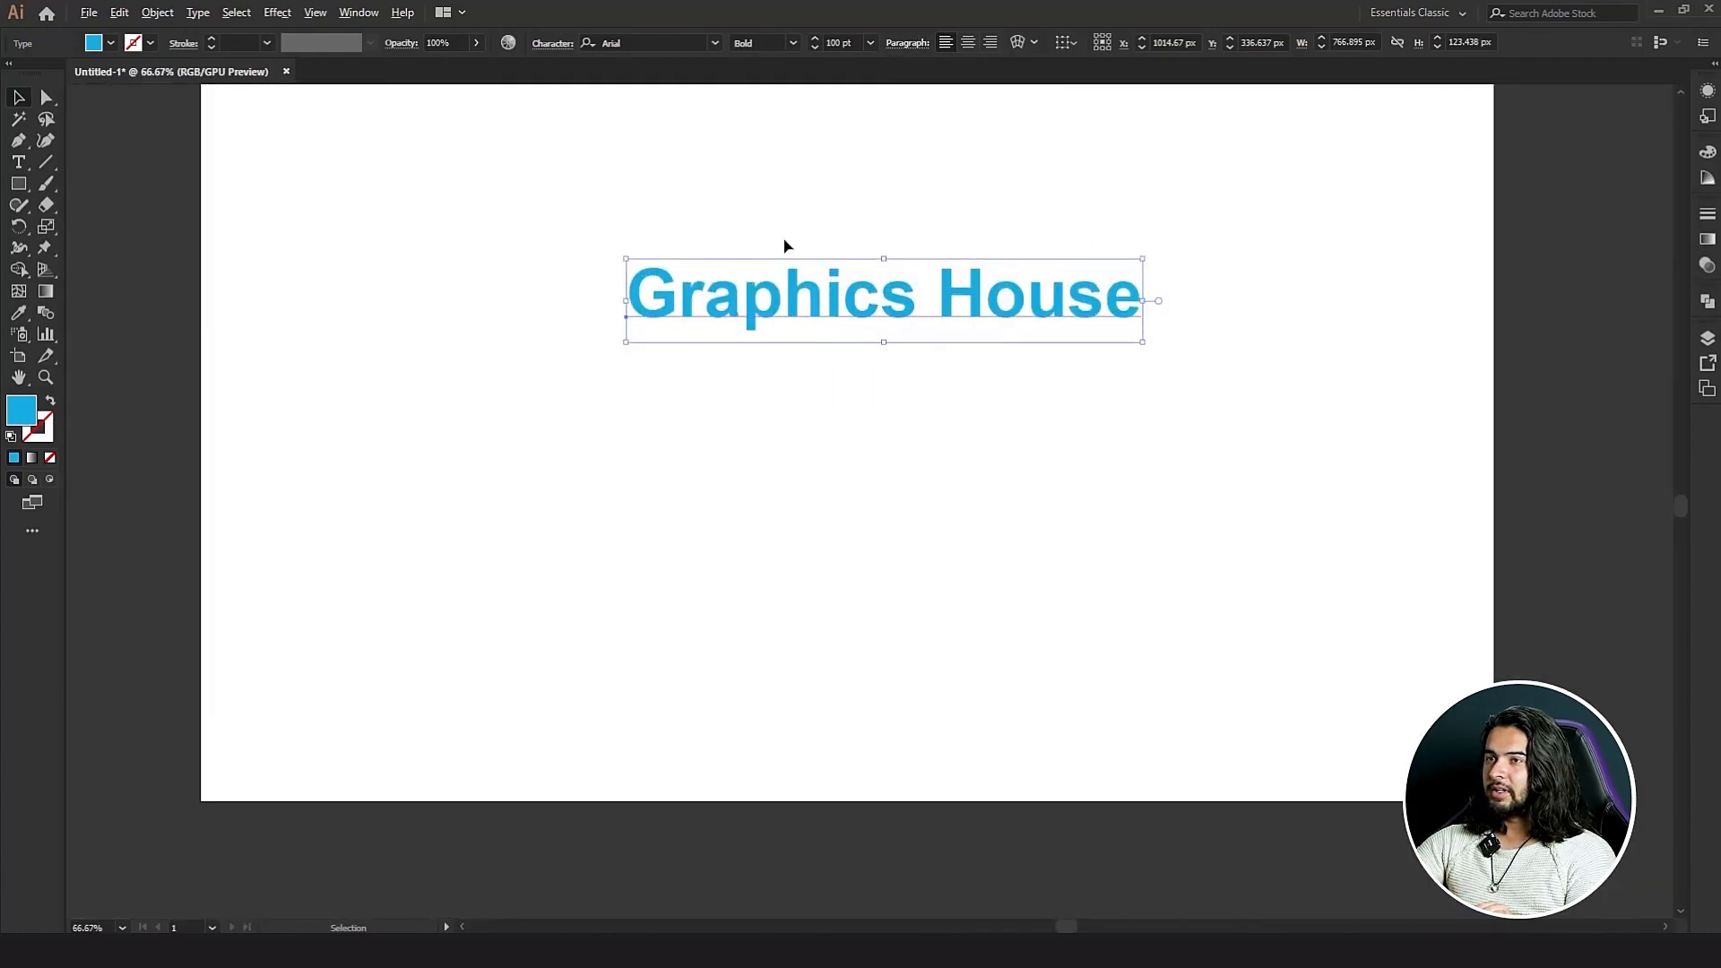
left_click(18, 162)
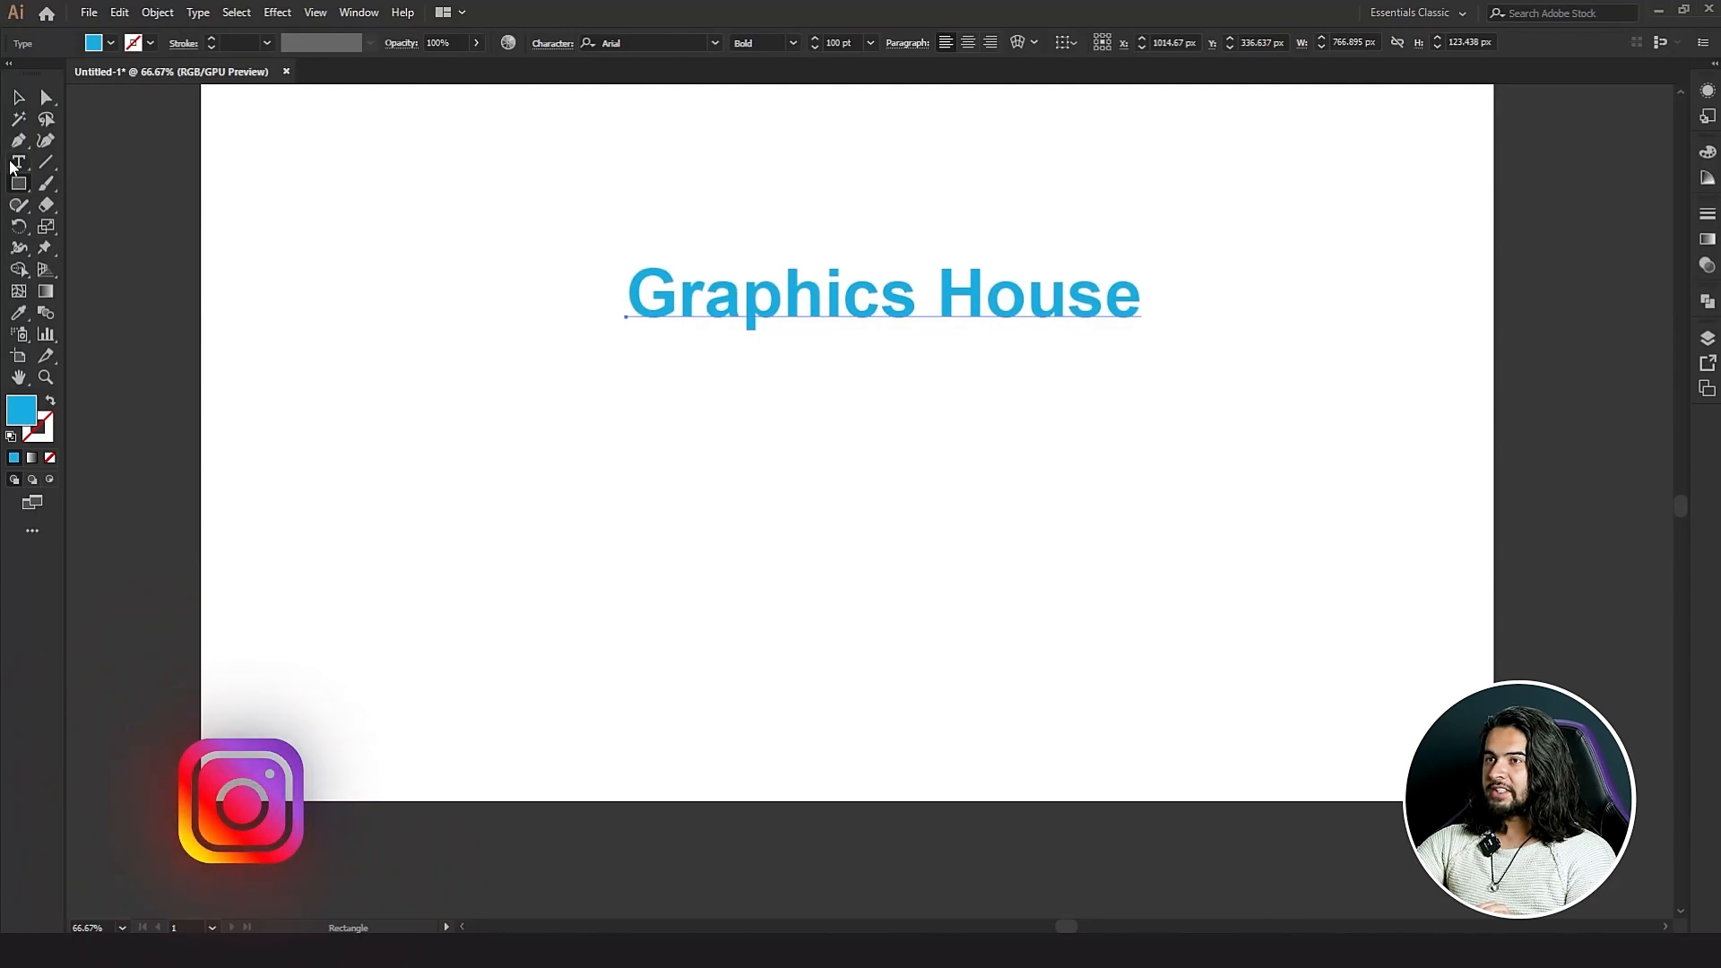
left_click(622, 450)
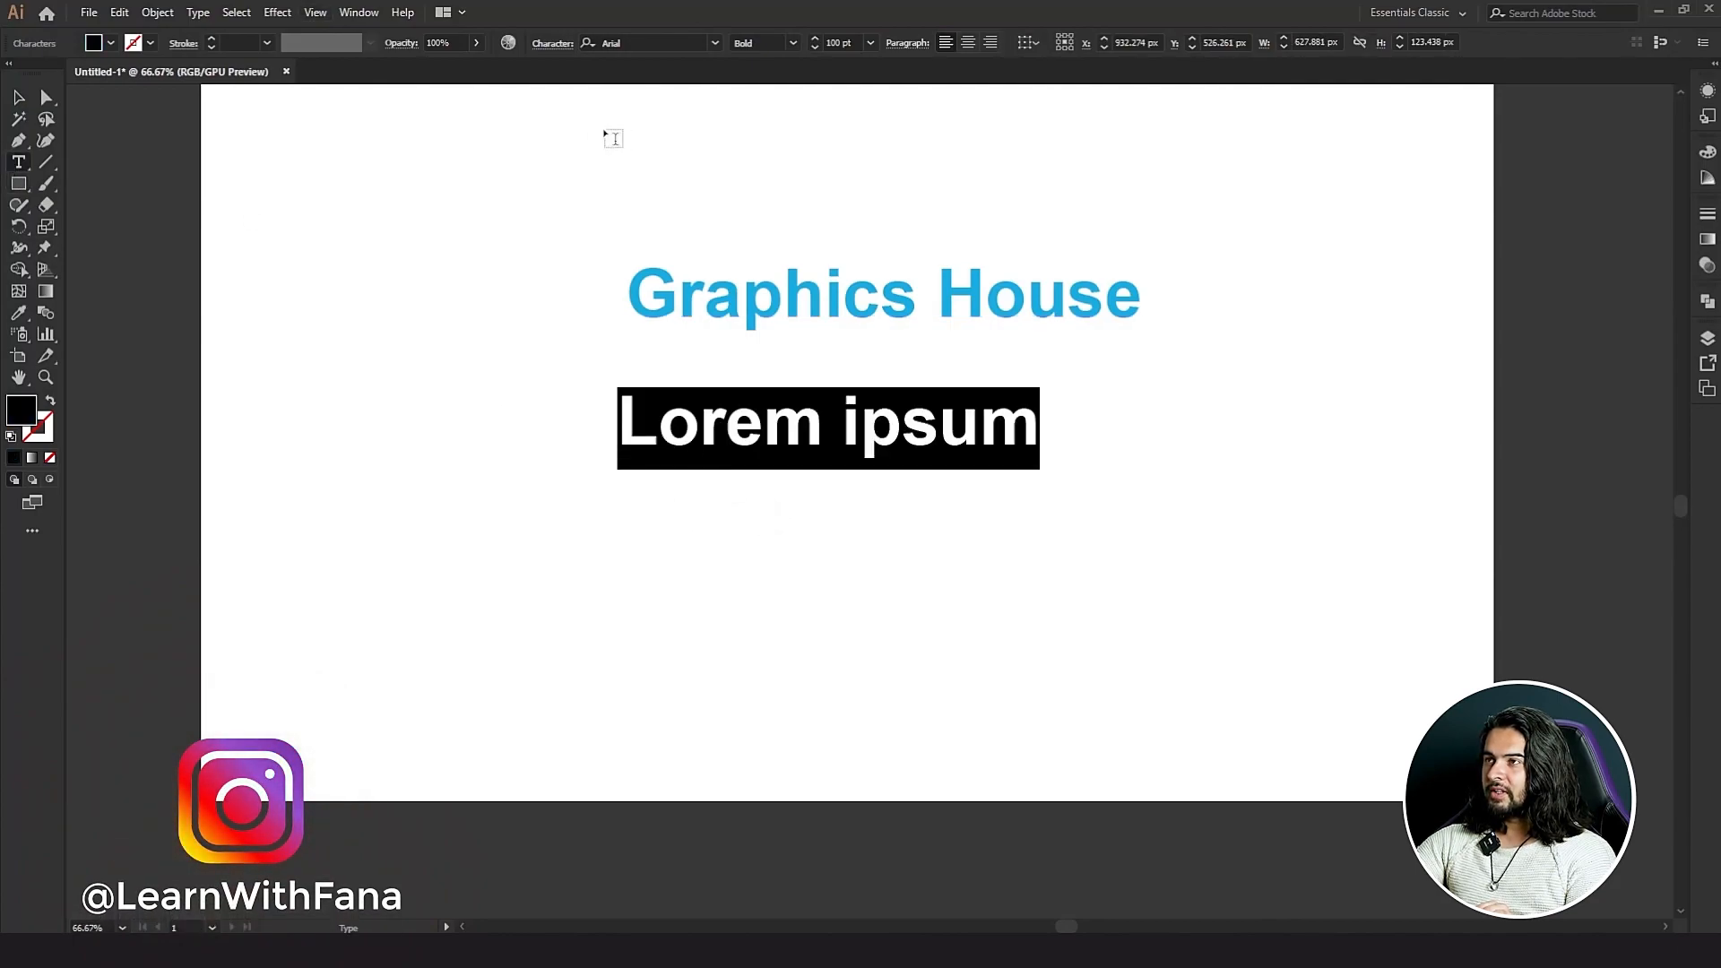
left_click(815, 48)
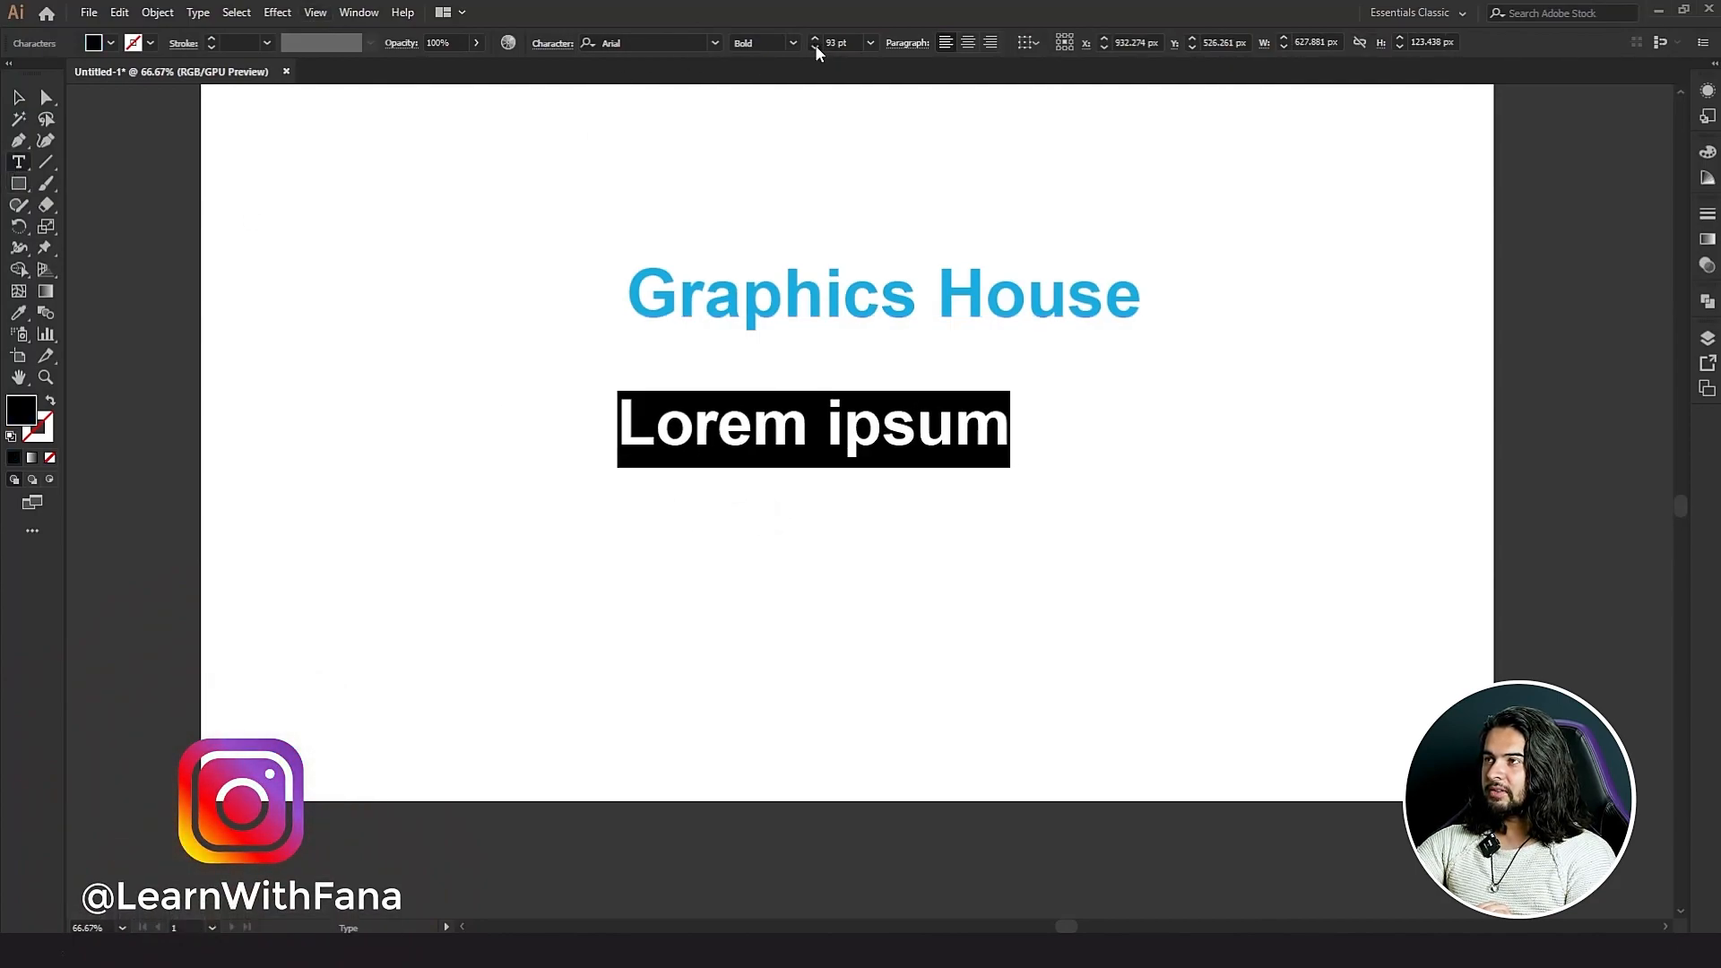
left_click(815, 47)
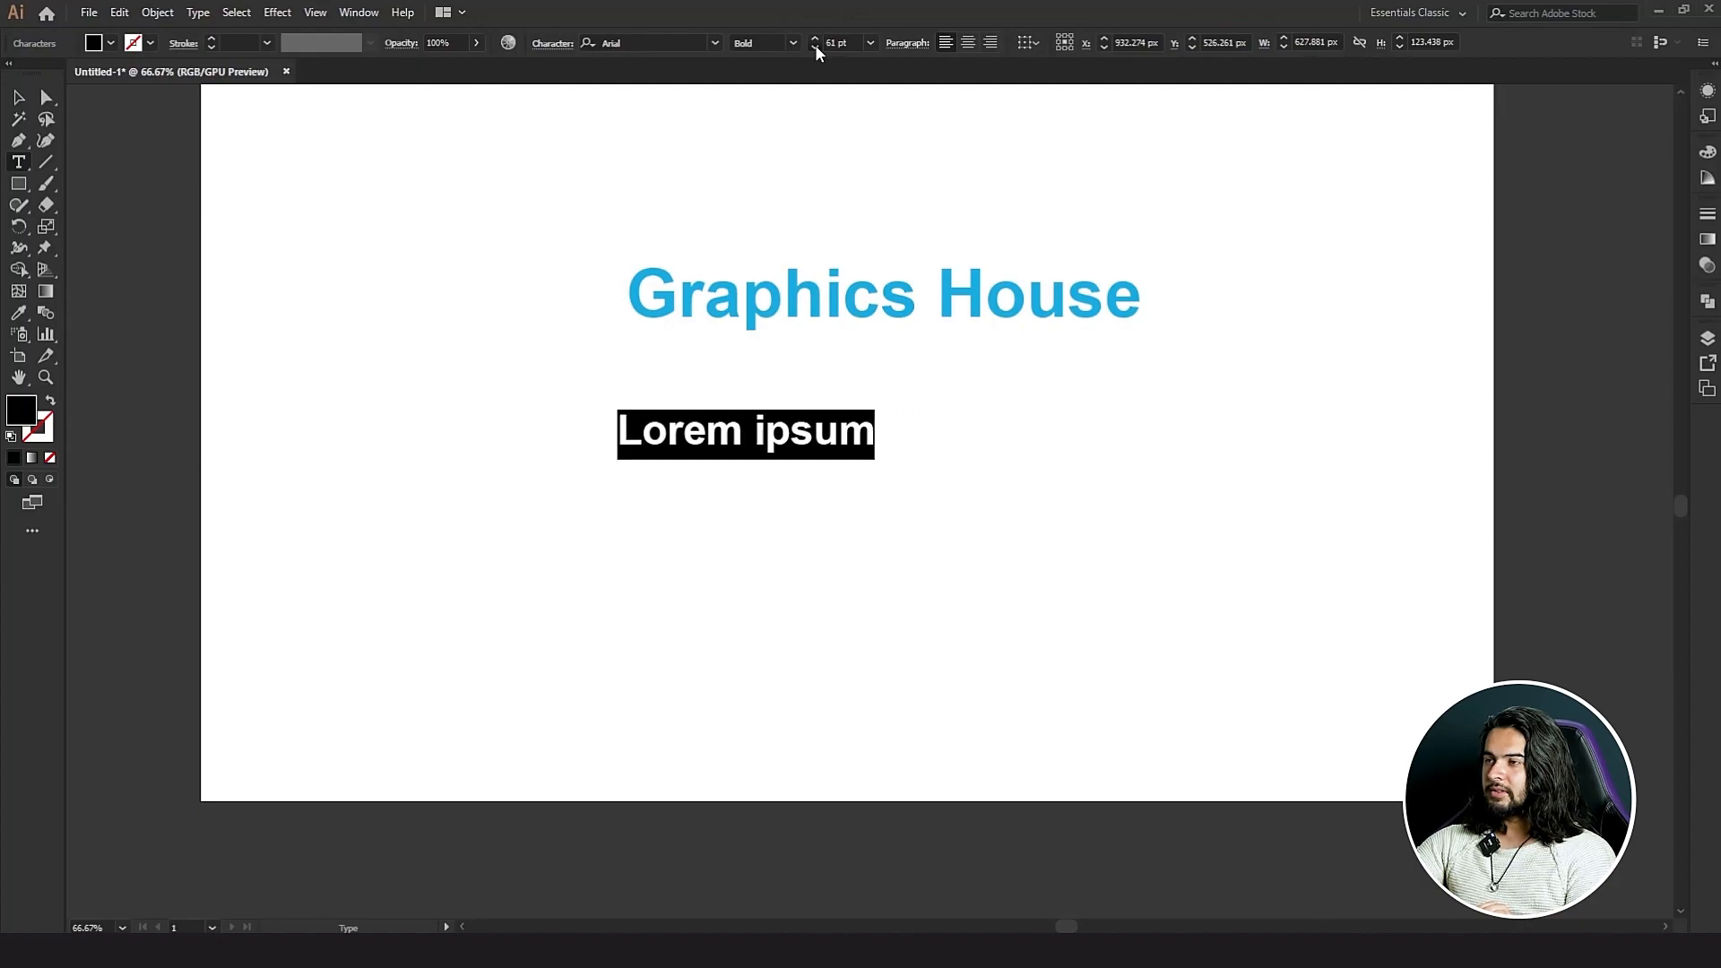
Enter "This is our first graphic design course" and, on a second line, "which is started from adobe illustrator" in the new text.
type("Th")
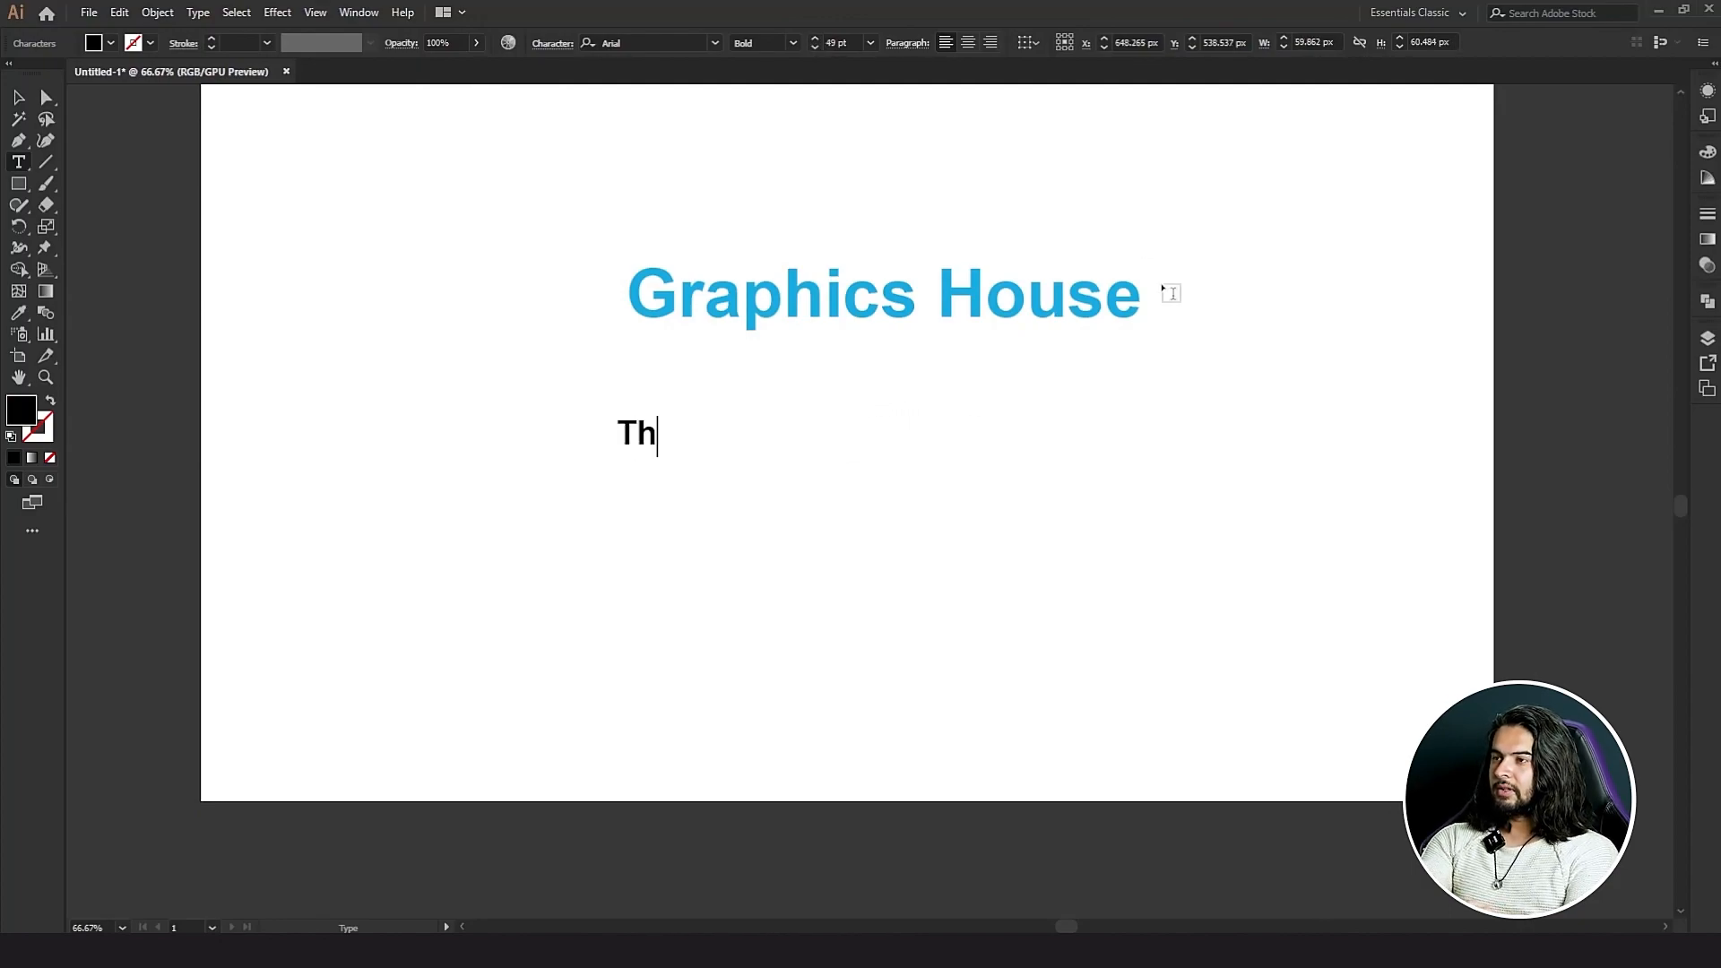
type("is is our fi")
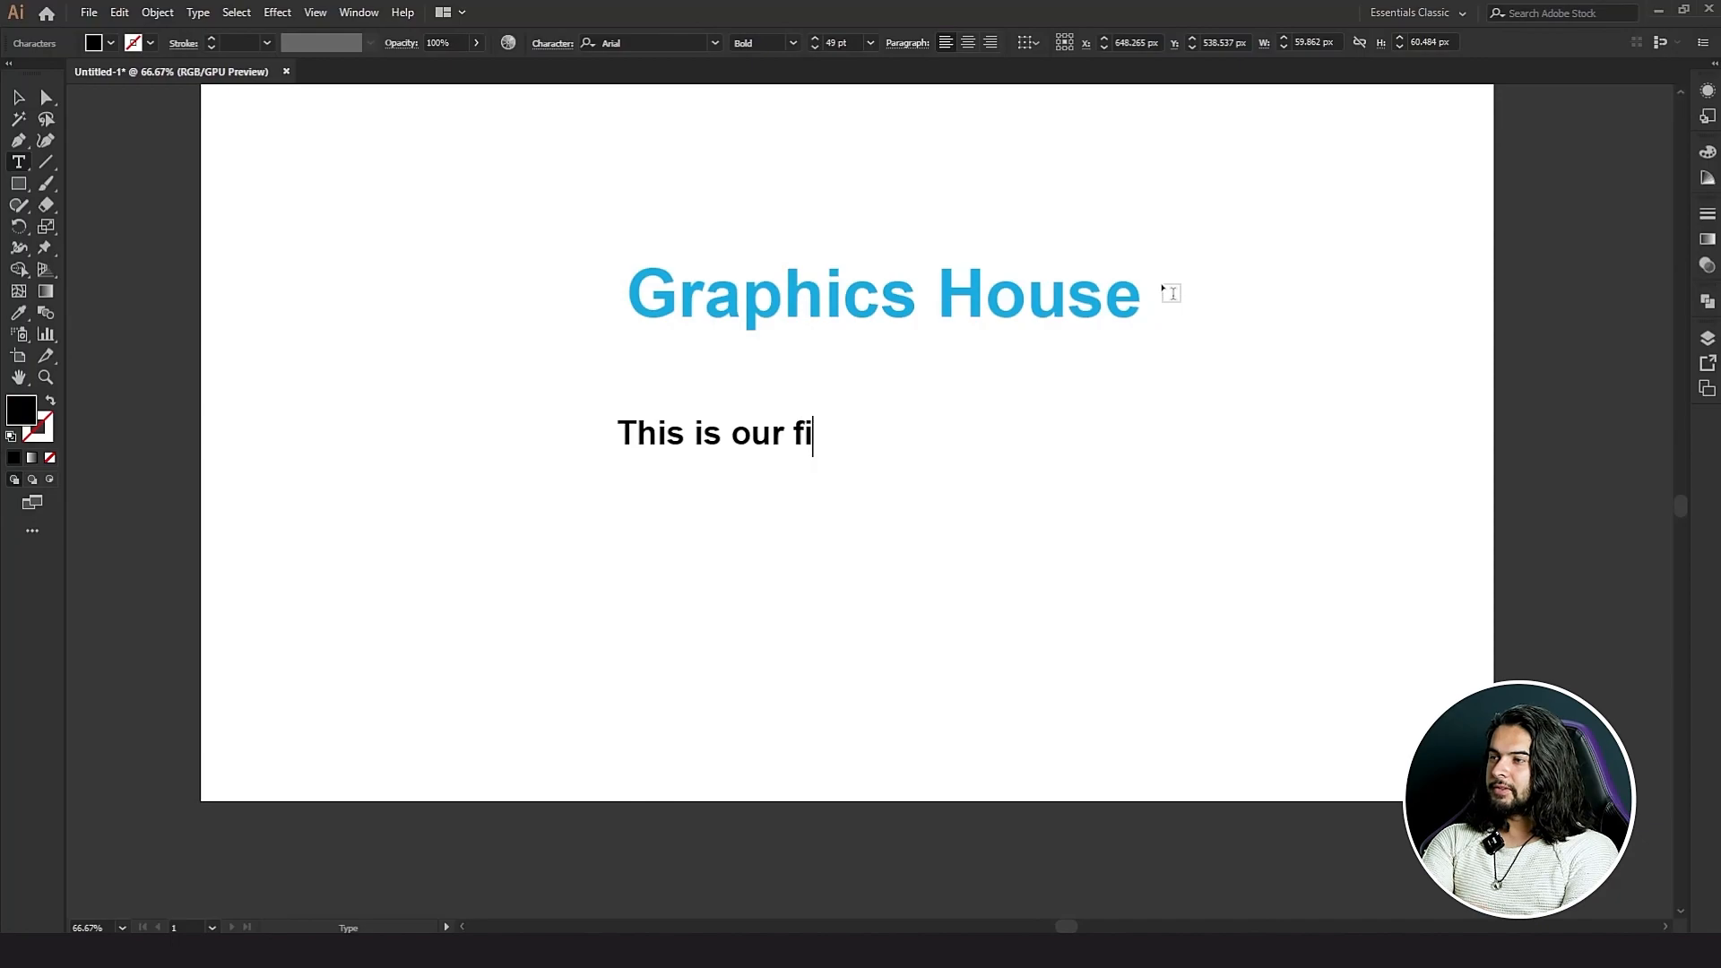
type("rst graphic design")
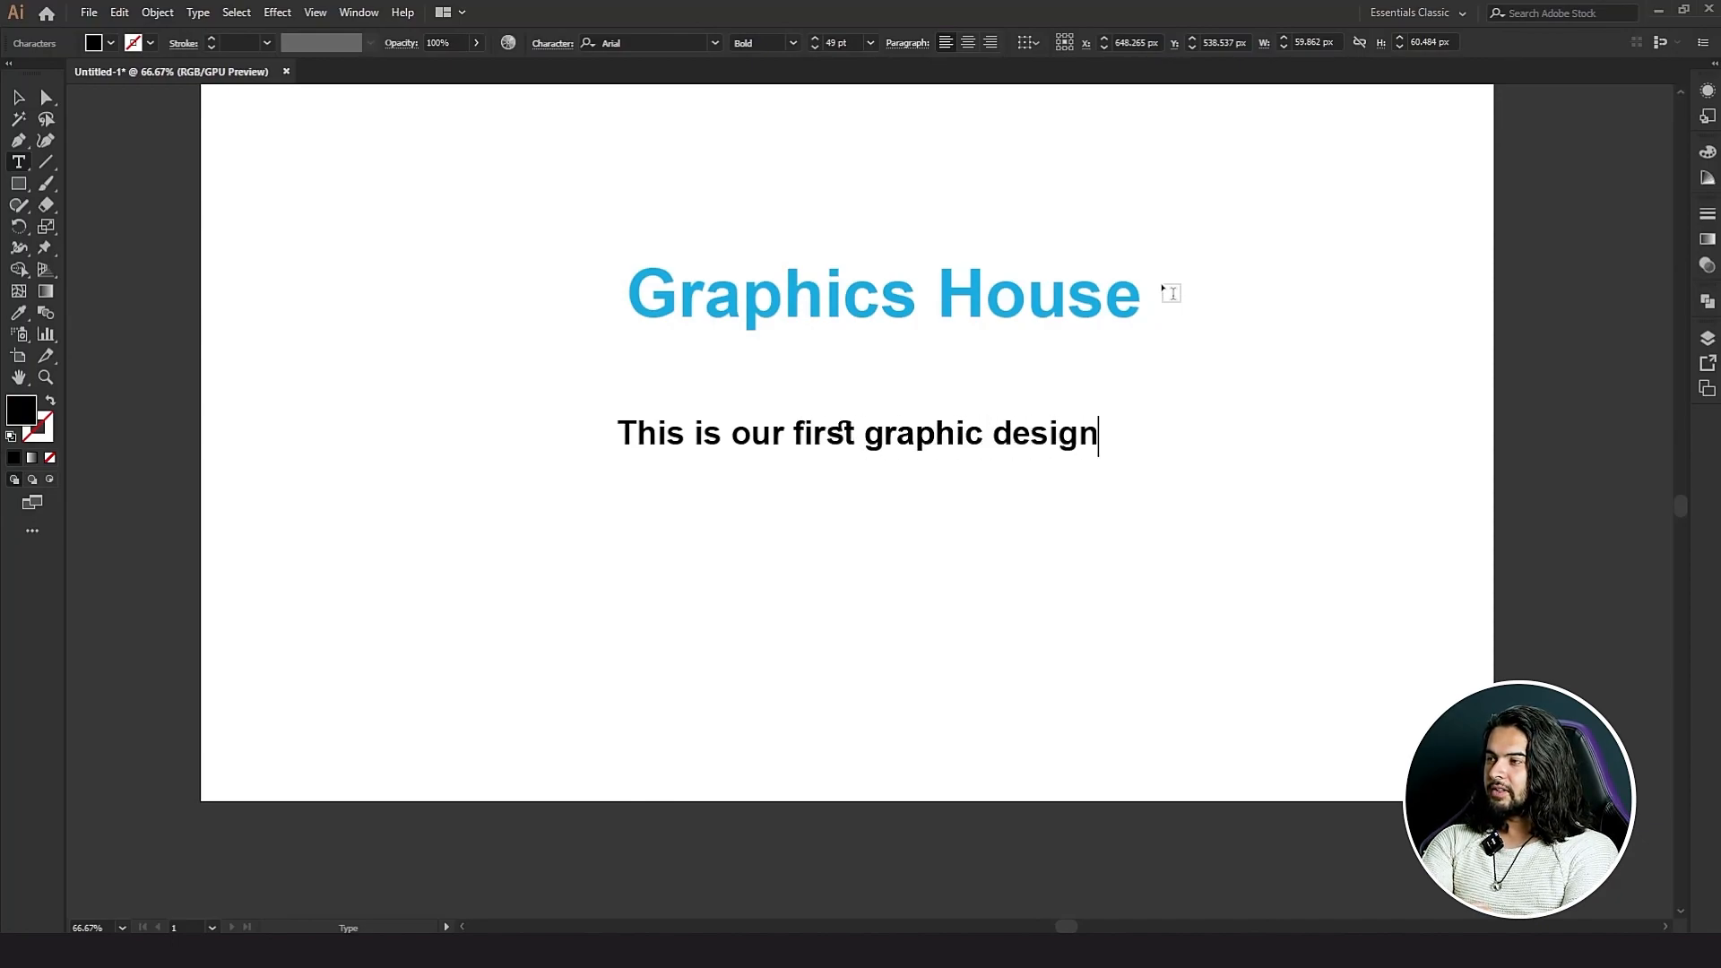
type(" course")
key("Return")
type("whi")
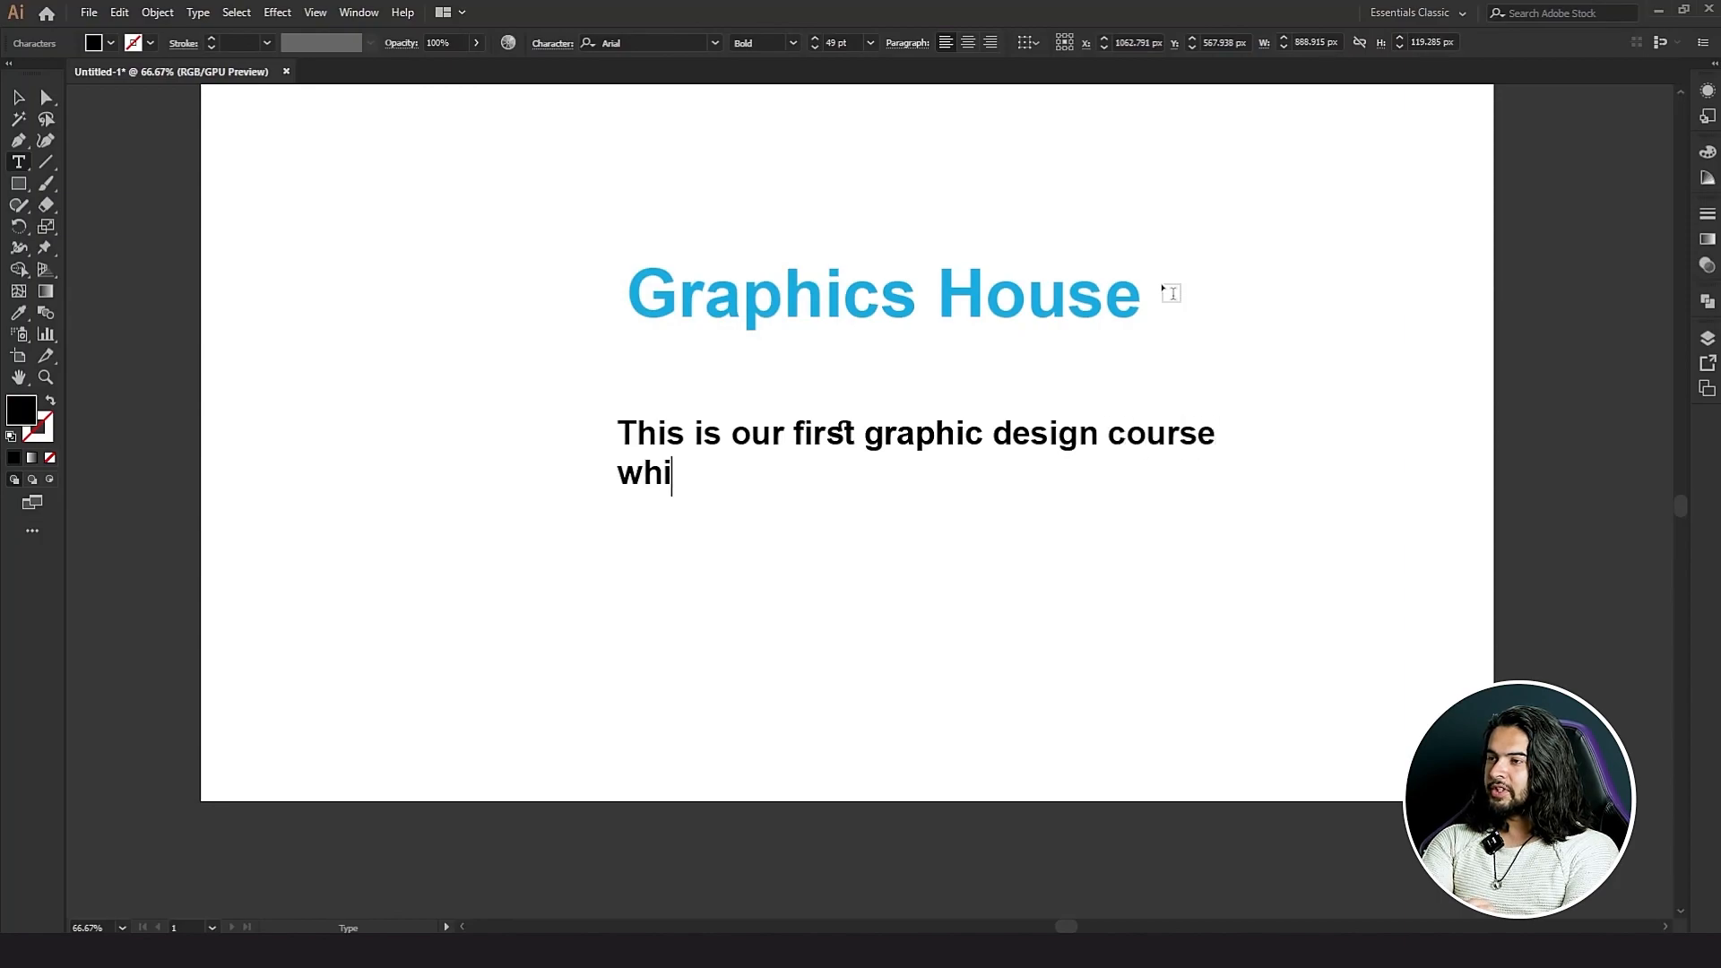
type("ch wi")
key("BackSpace")
key("BackSpace")
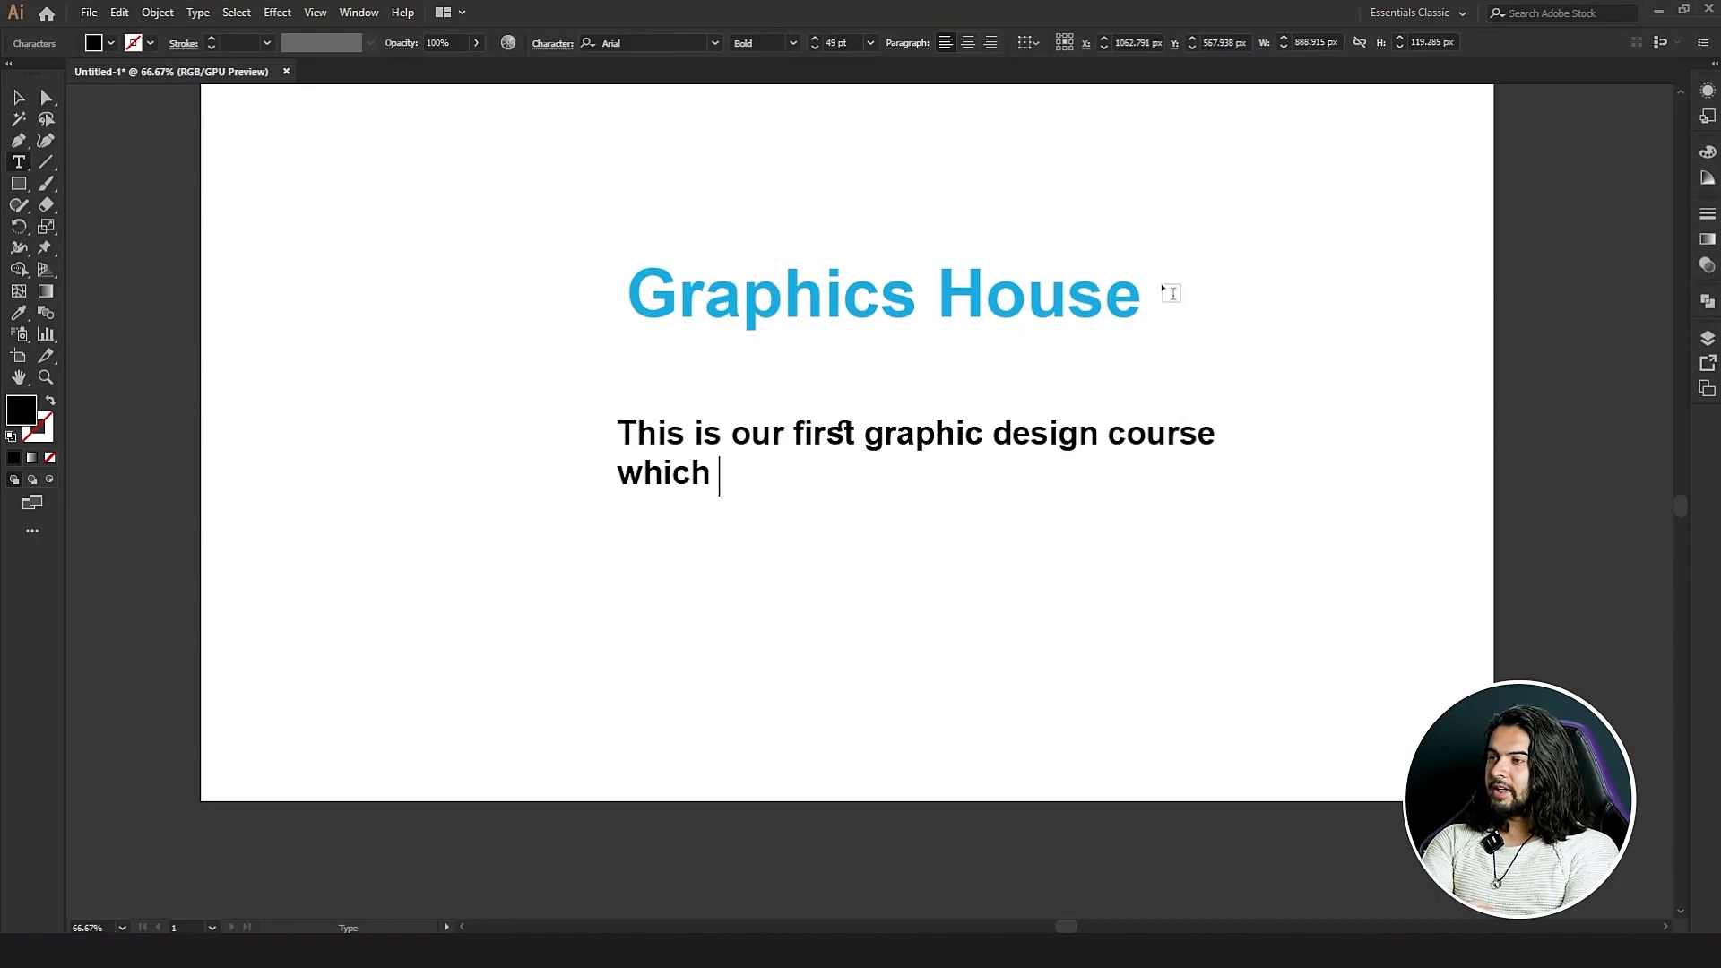
type("is started f")
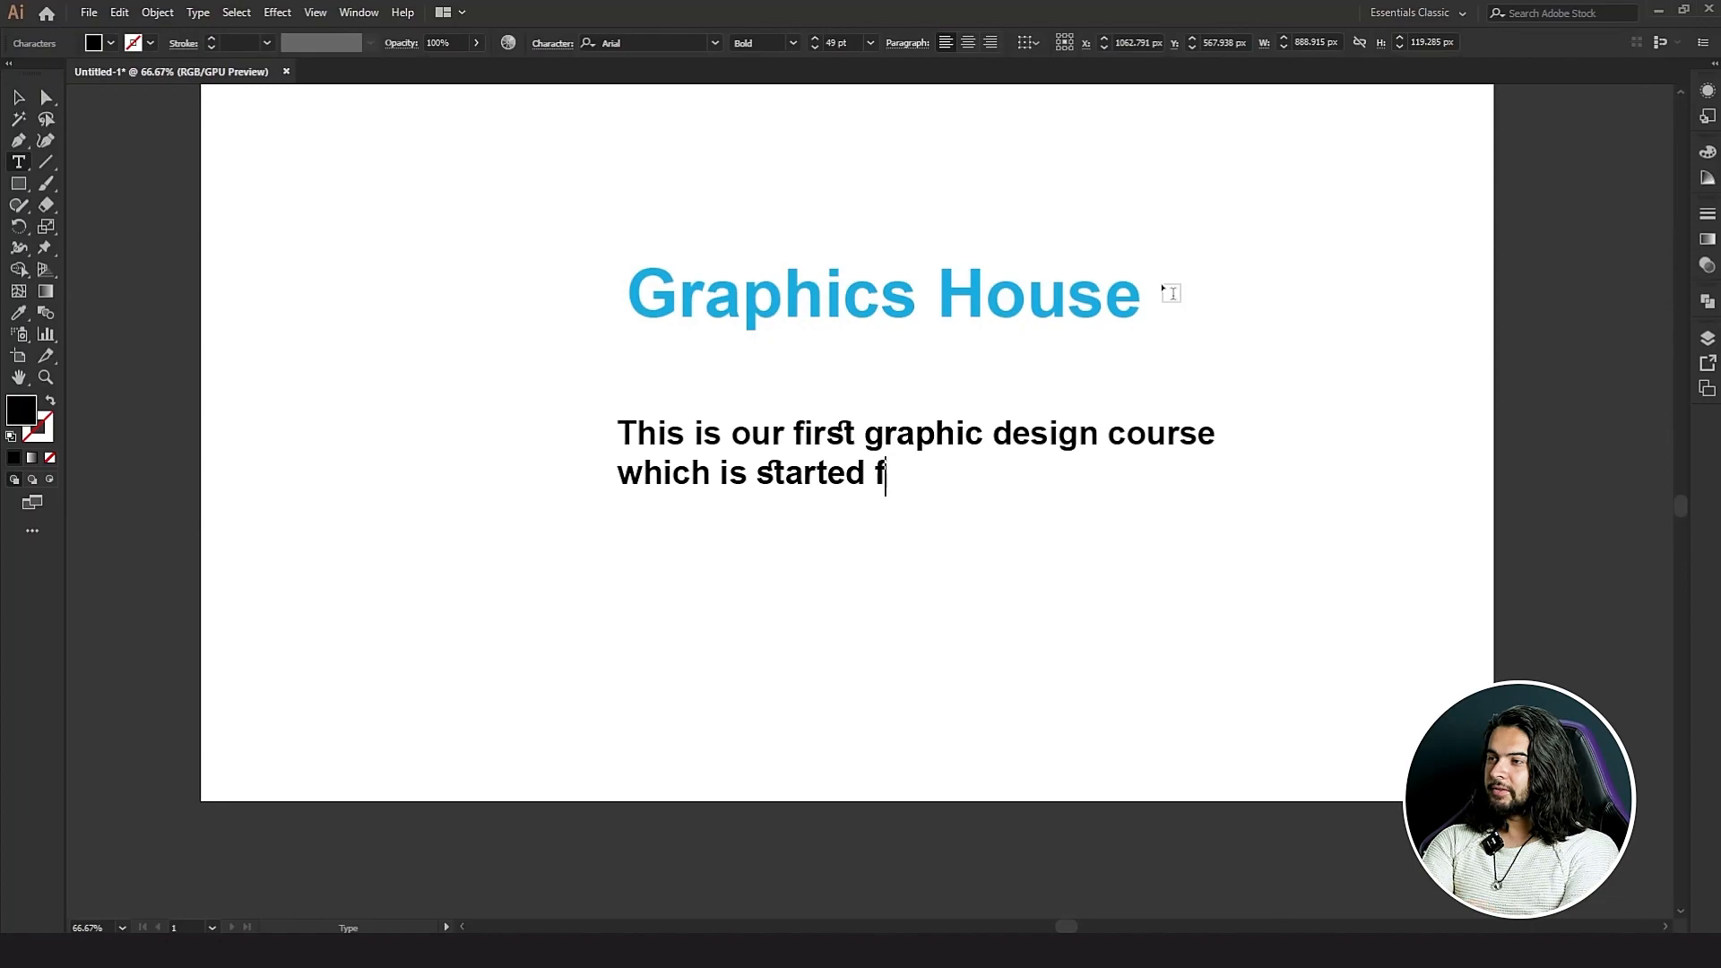
type("rom adobe il")
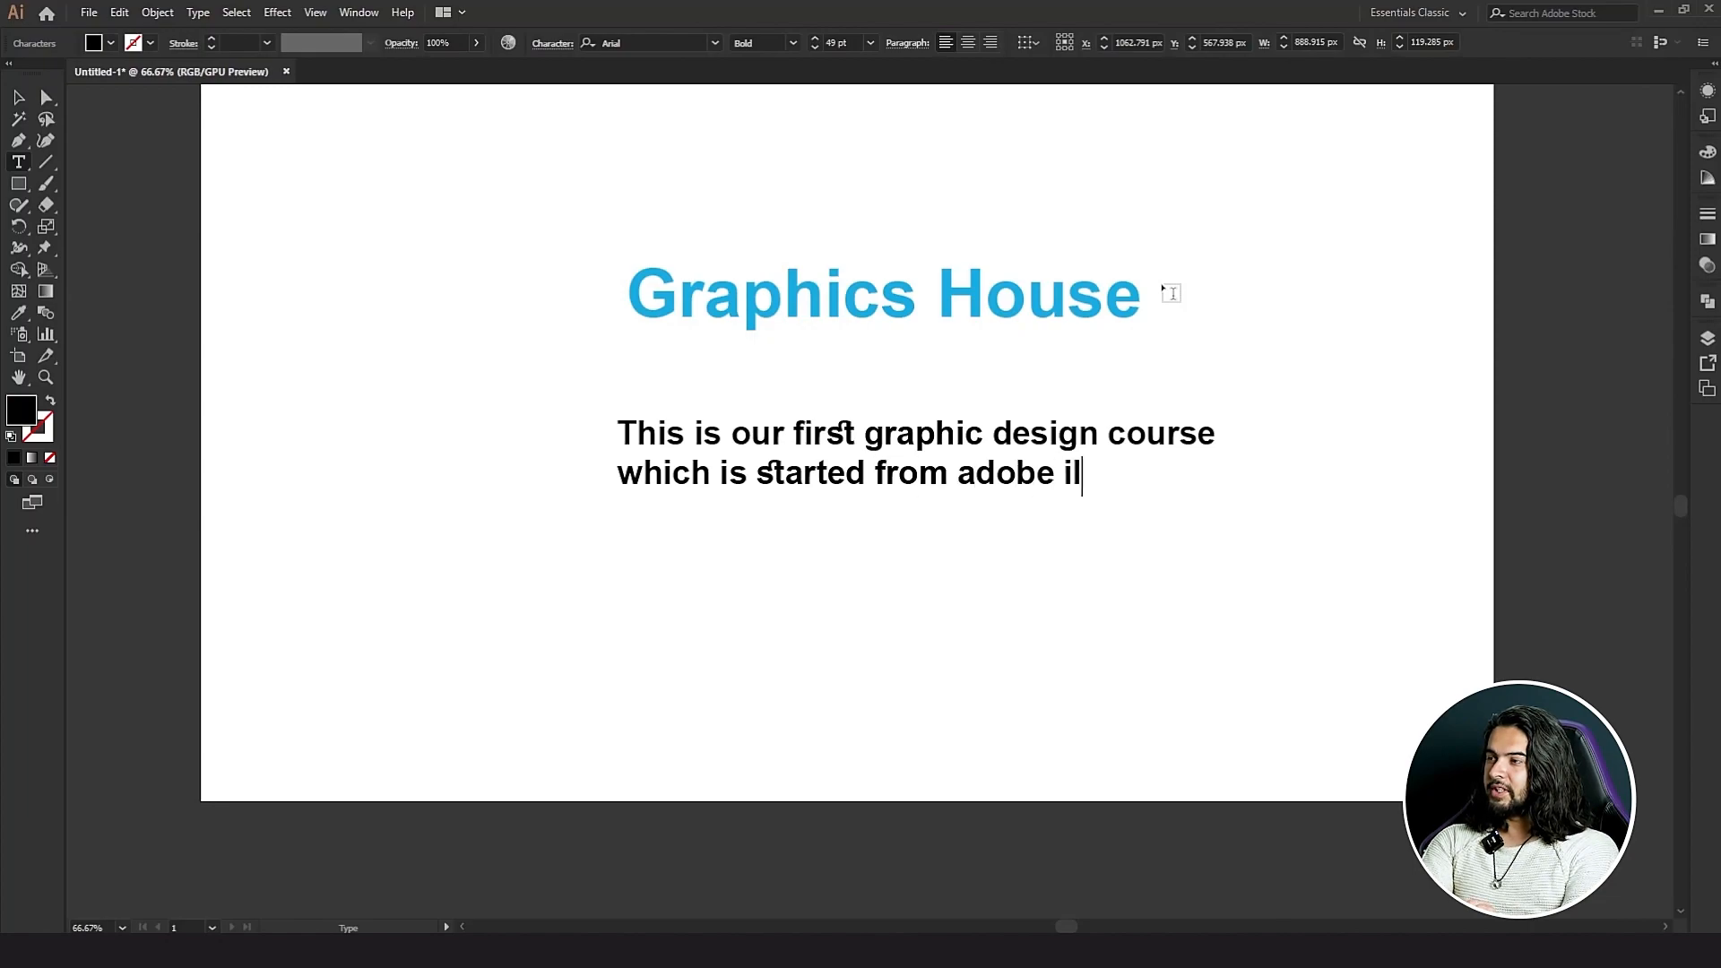
type("lustrator")
Add the lines "software and will cover other software" and "as well." to the paragraph and finish editing the text.
key("Return")
type("s")
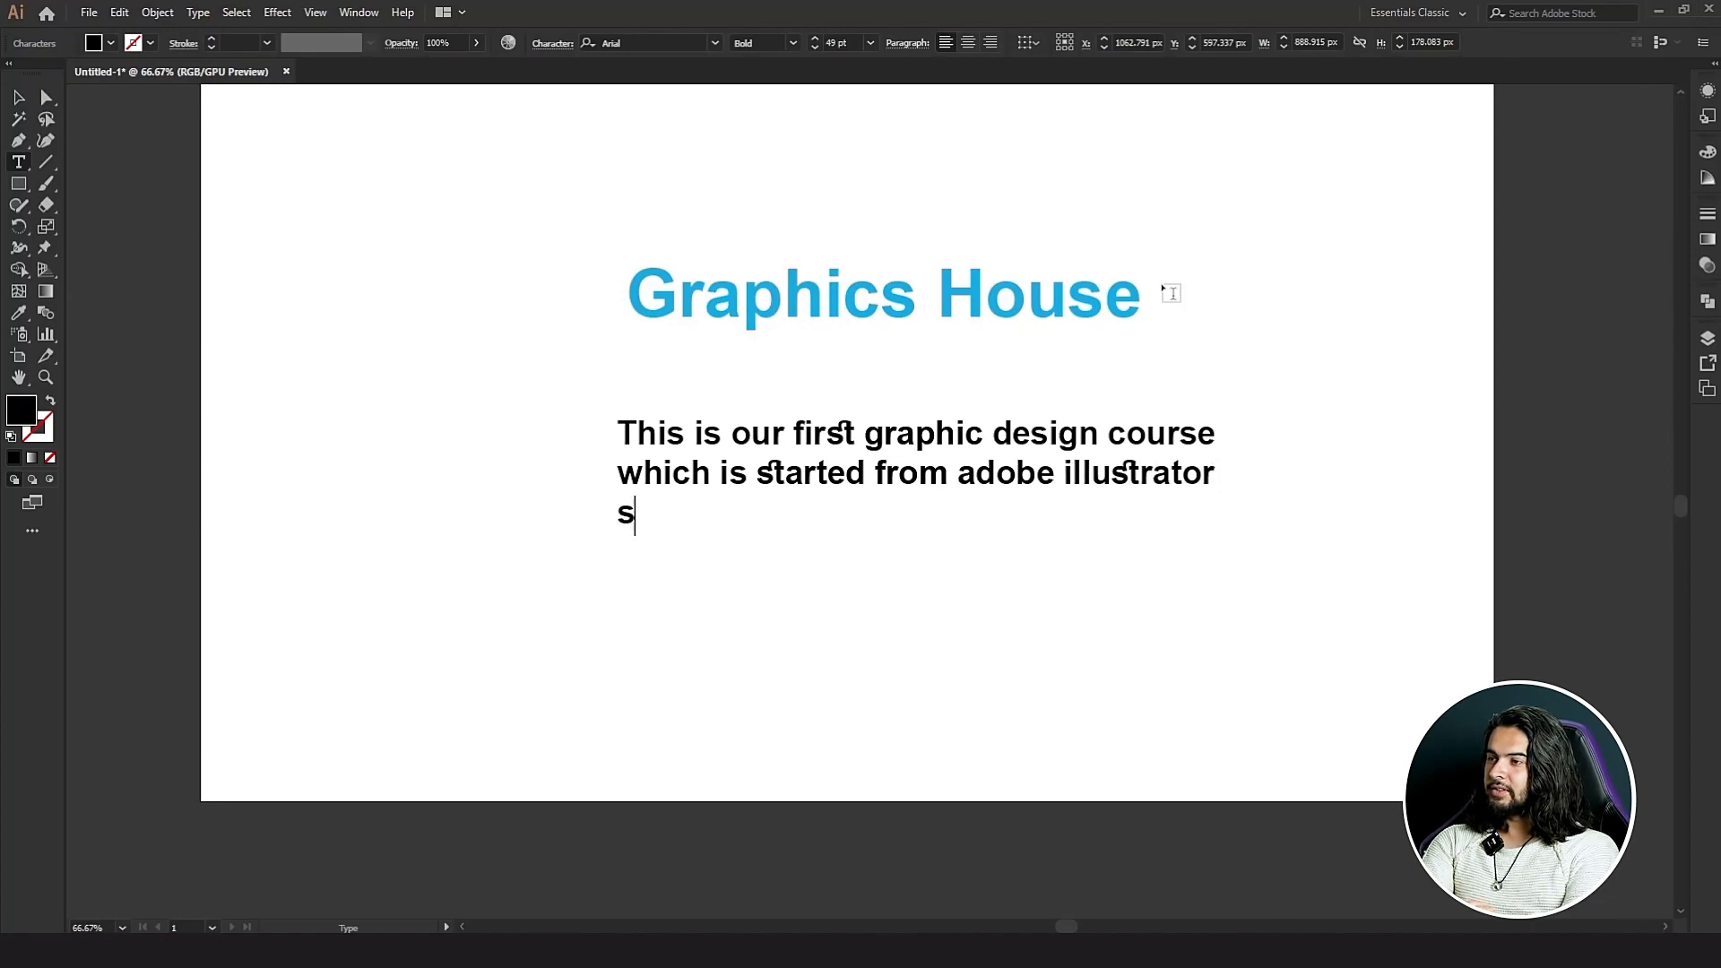
type("oftware and will")
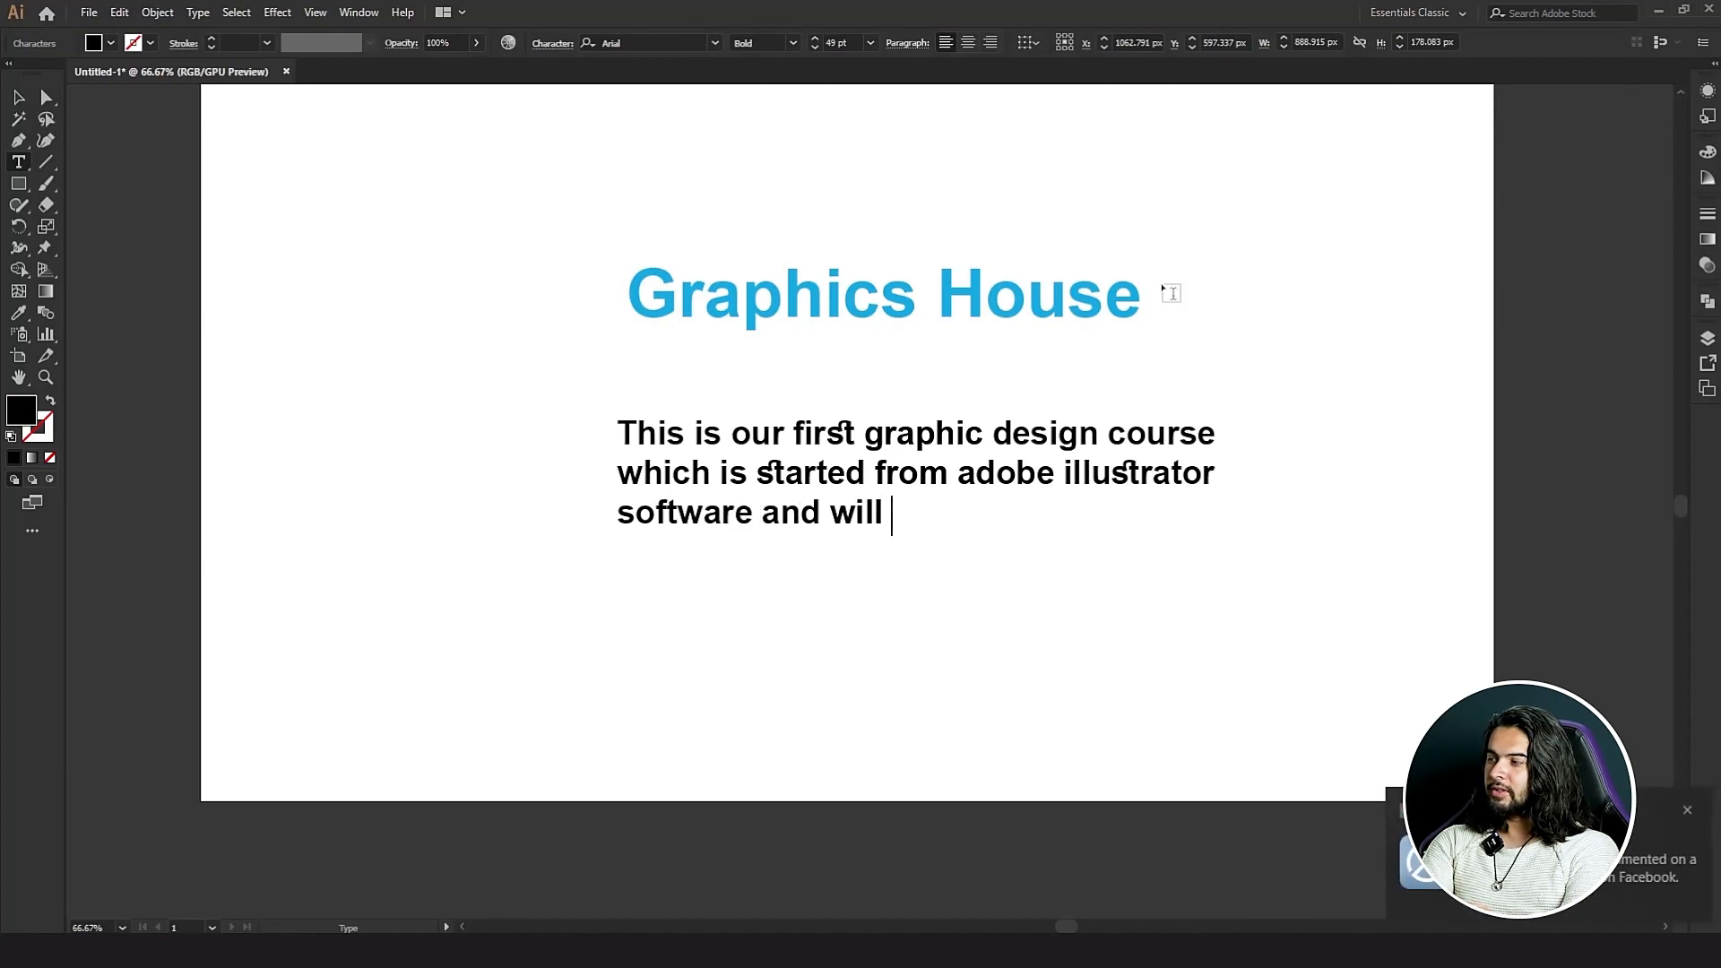
type(" cover oth")
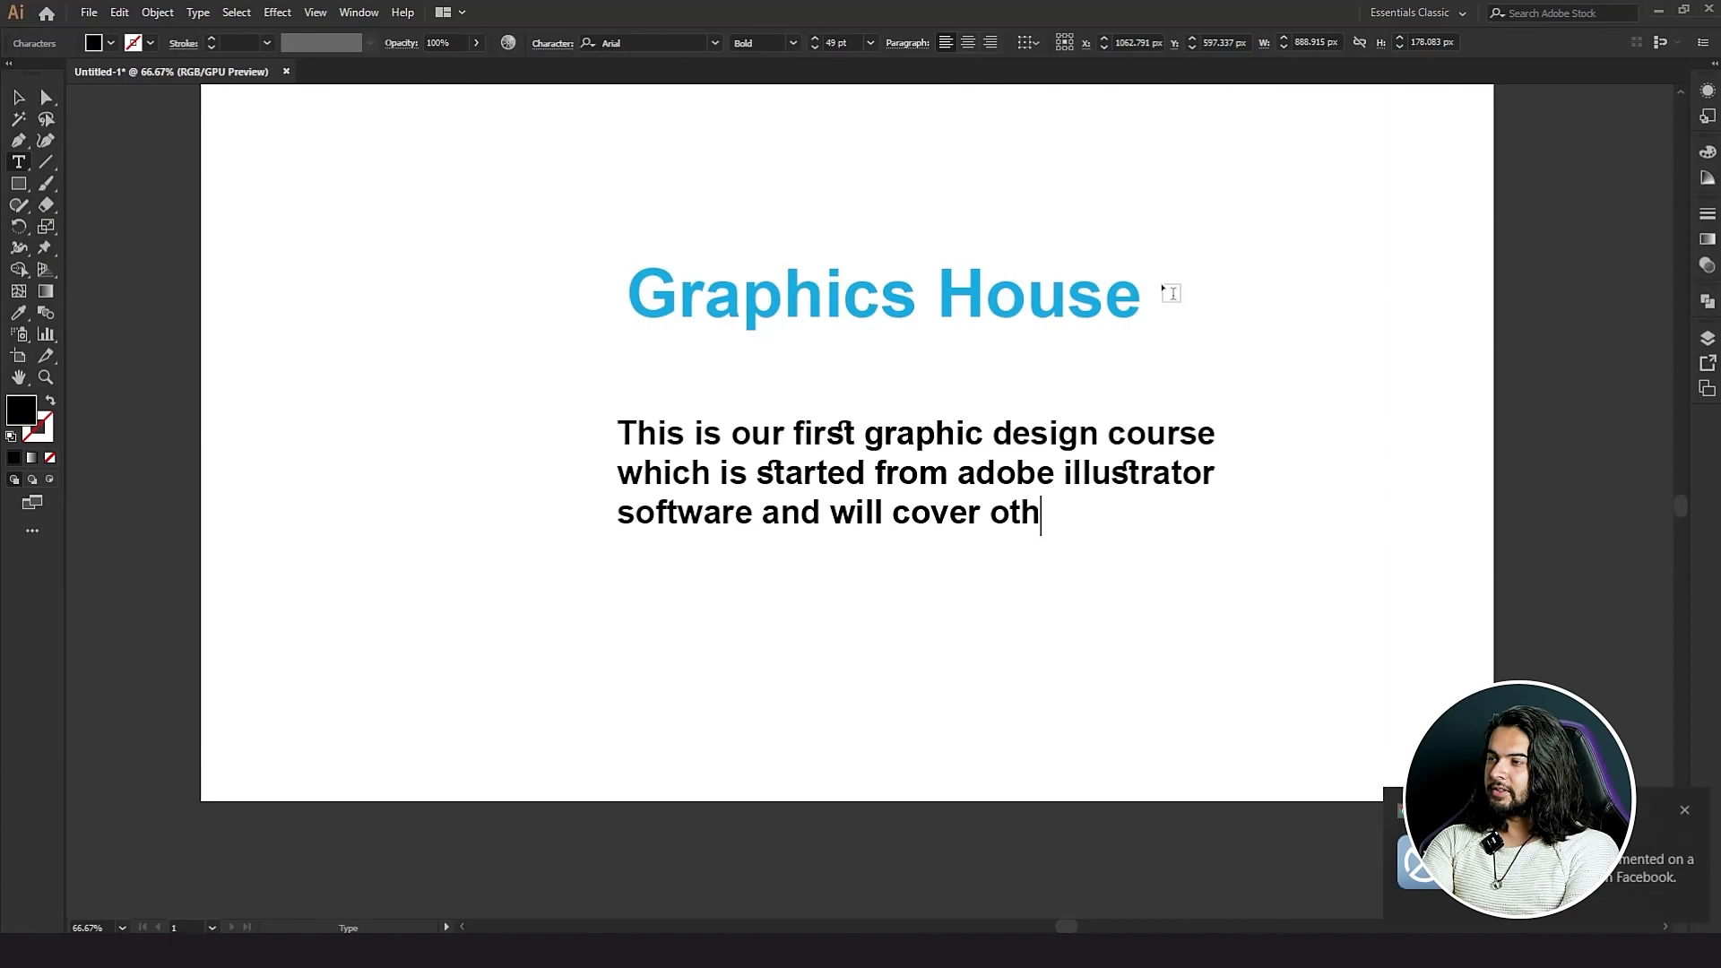
type("er software as")
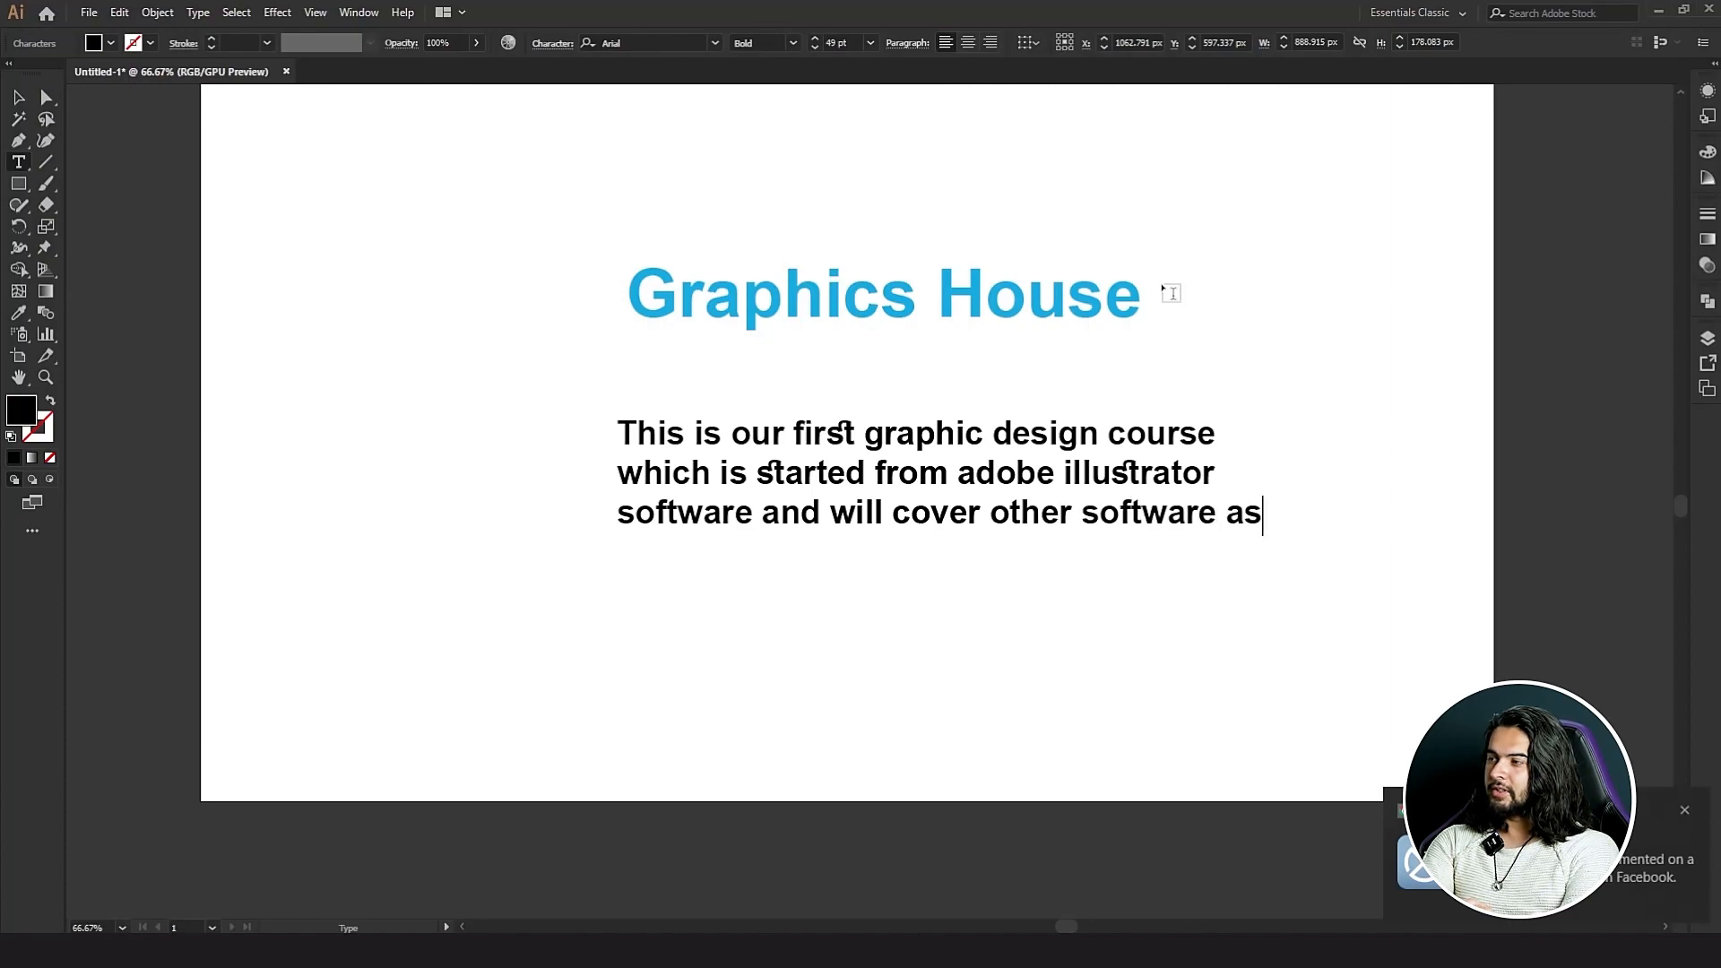
type(" we")
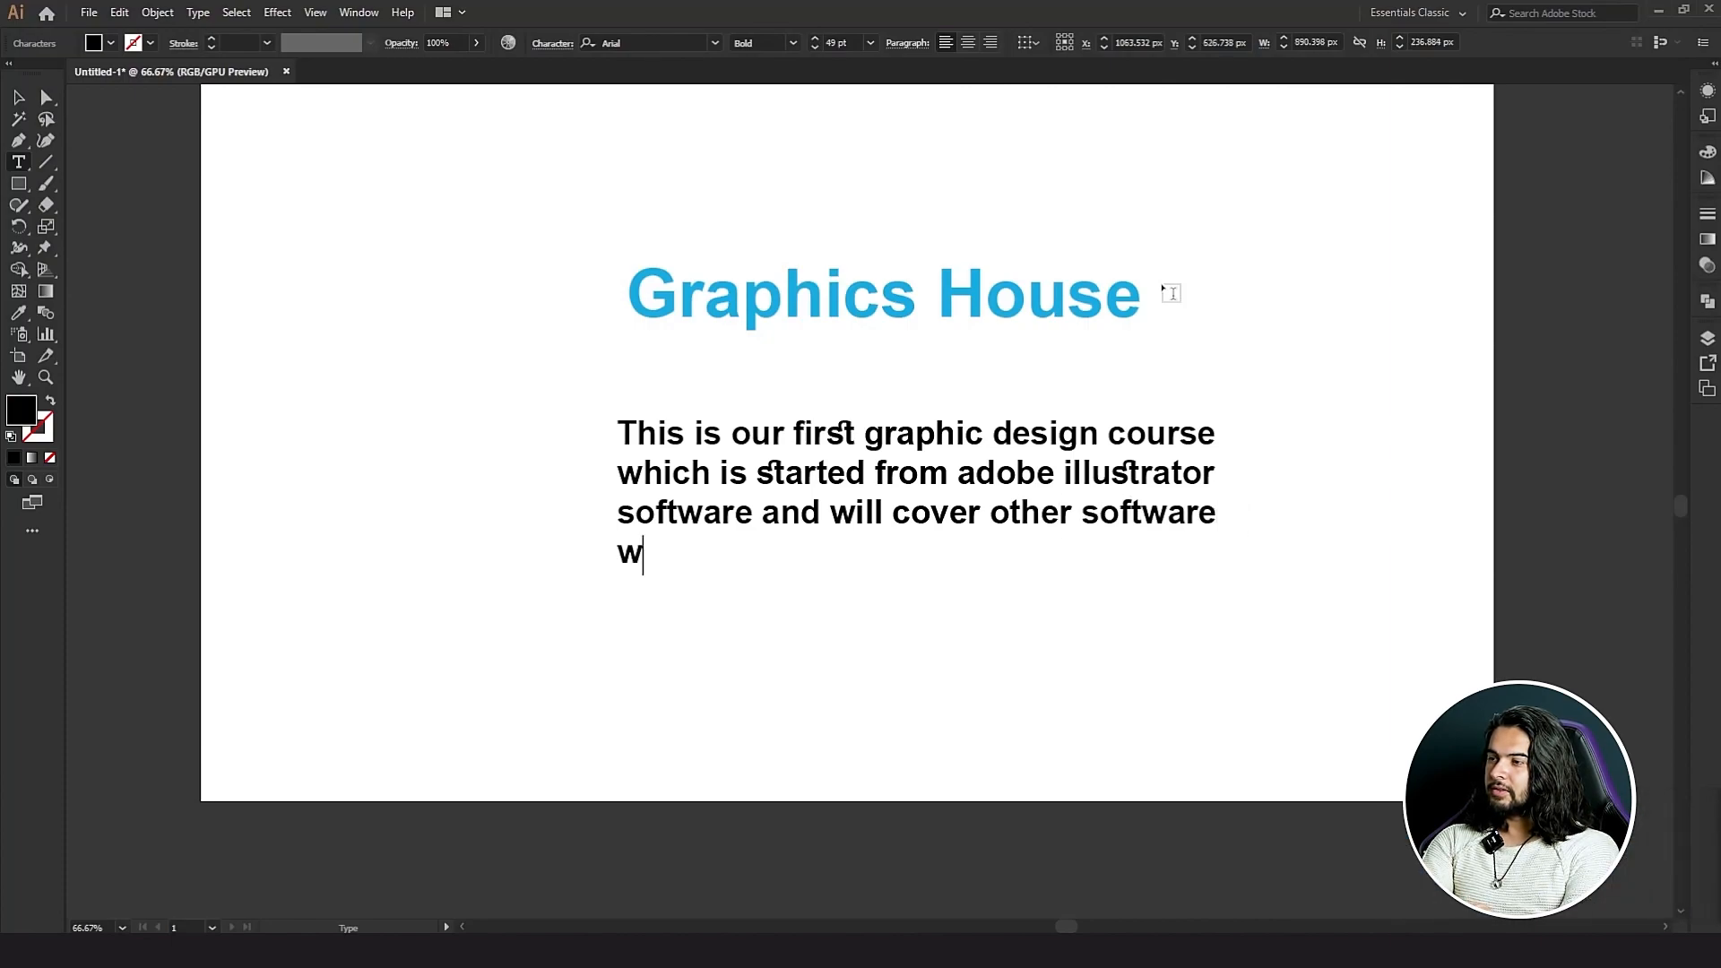
key("BackSpace")
type("as well")
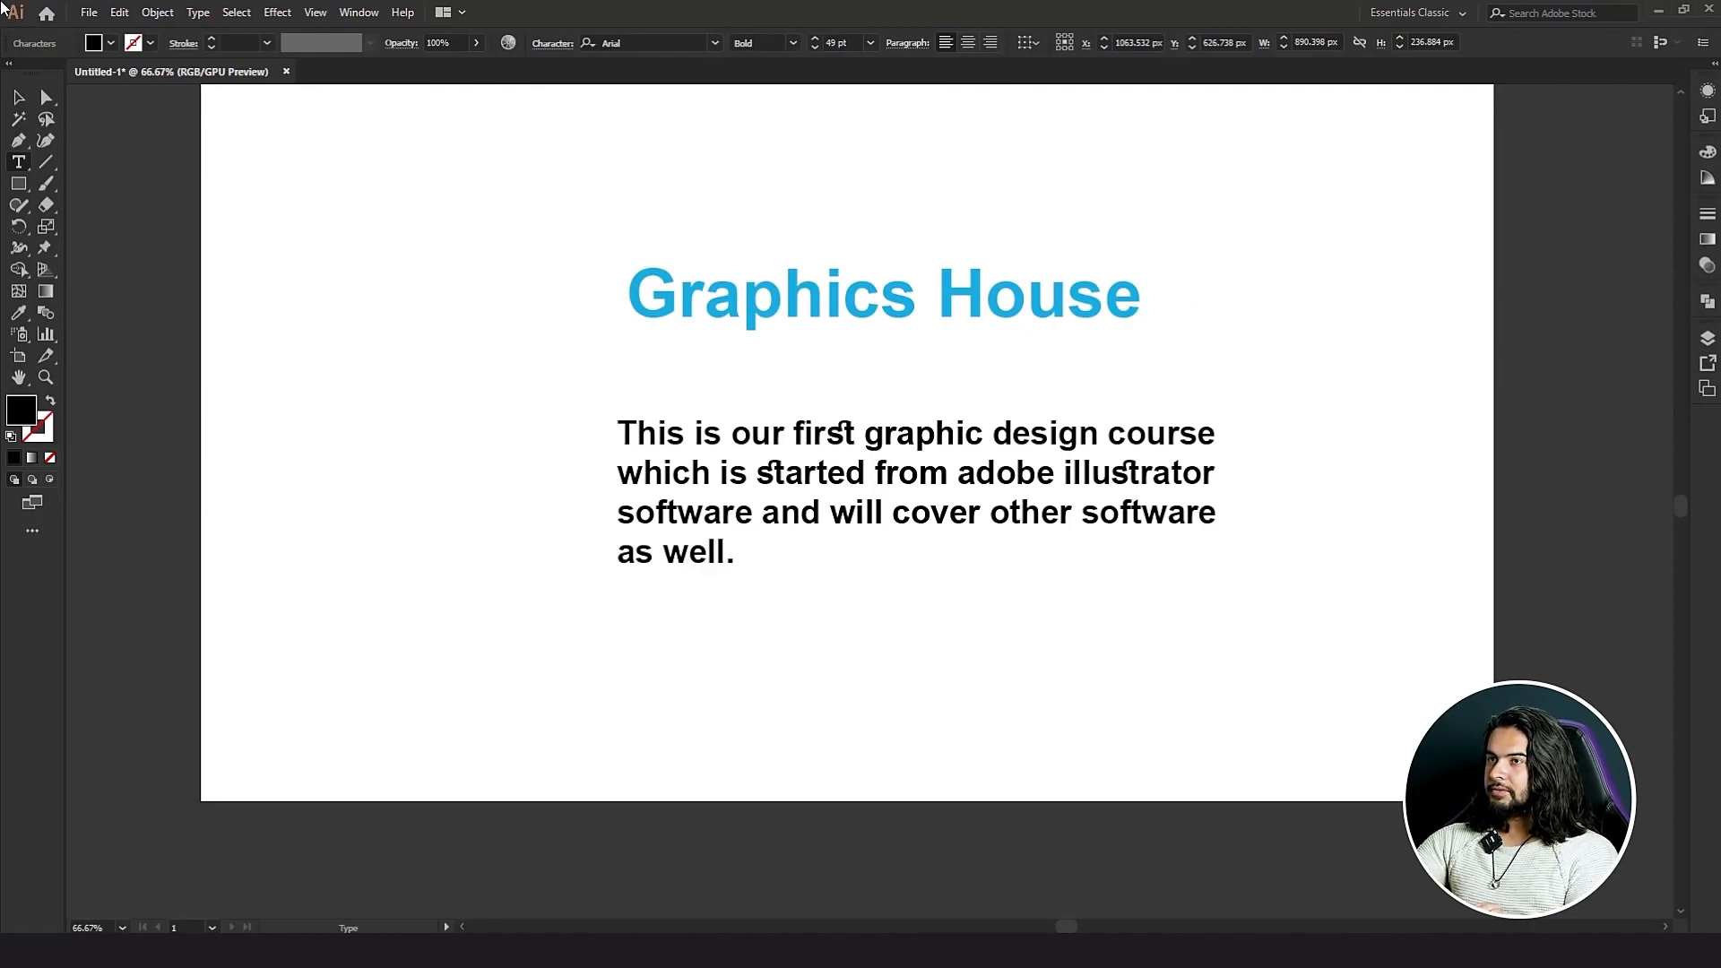
type(".")
left_click(15, 97)
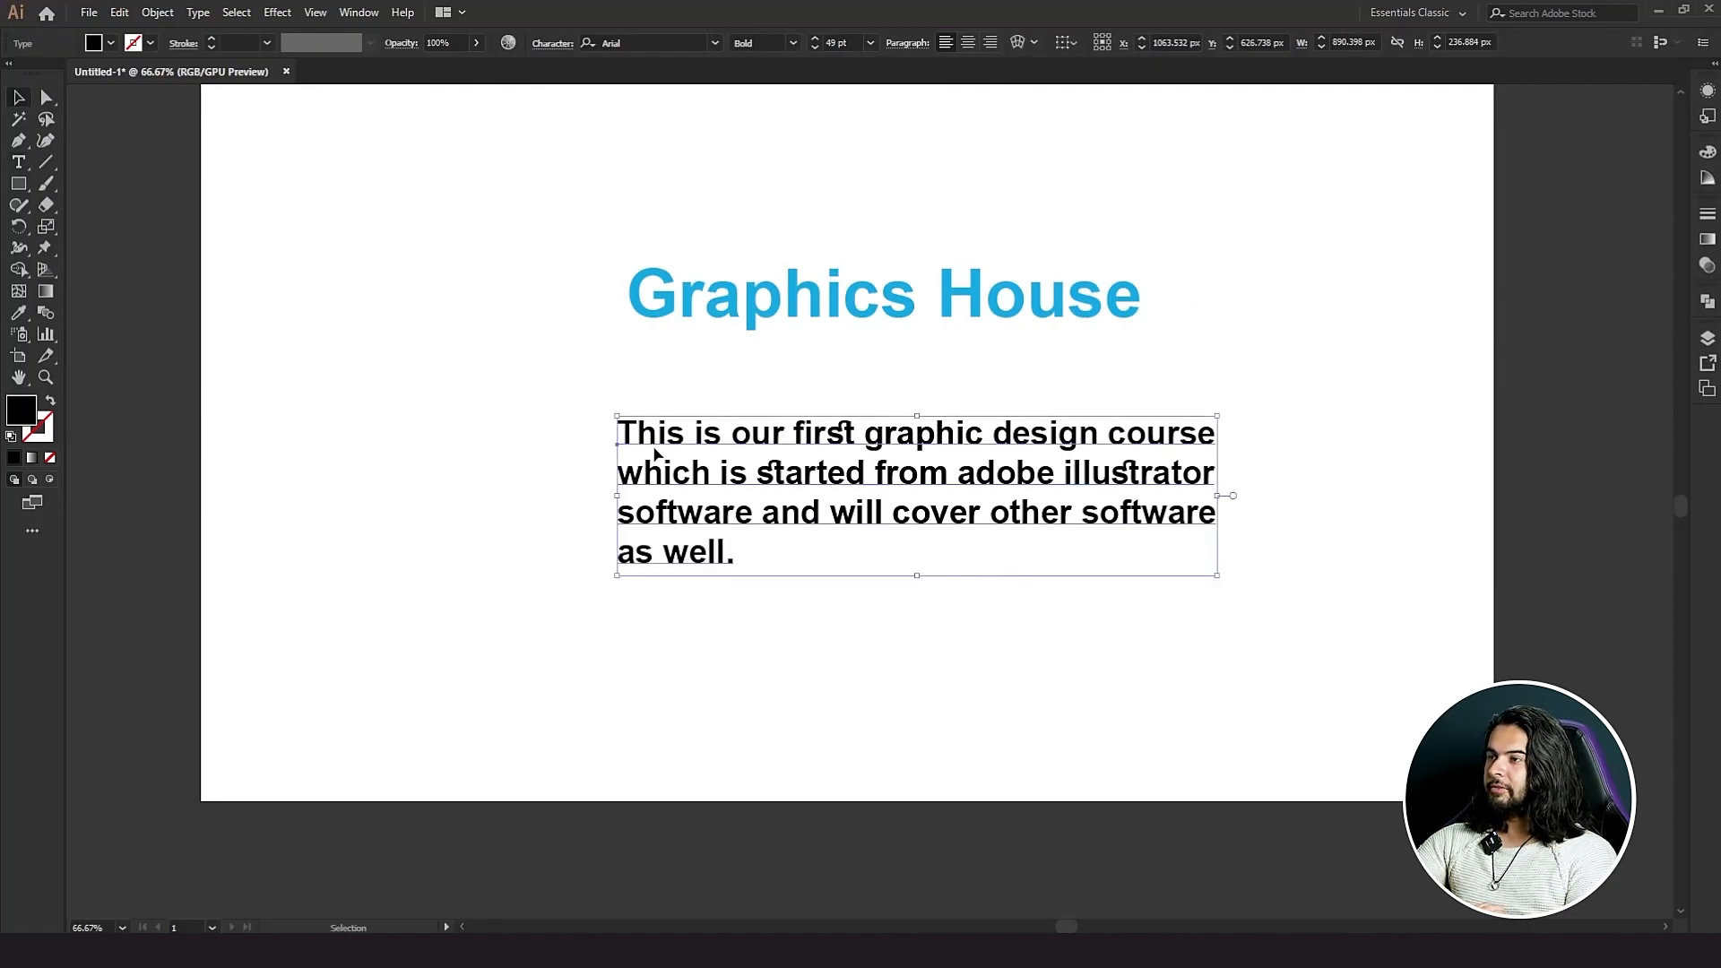
Center-align the four-line paragraph below "Graphics House".
left_click(907, 43)
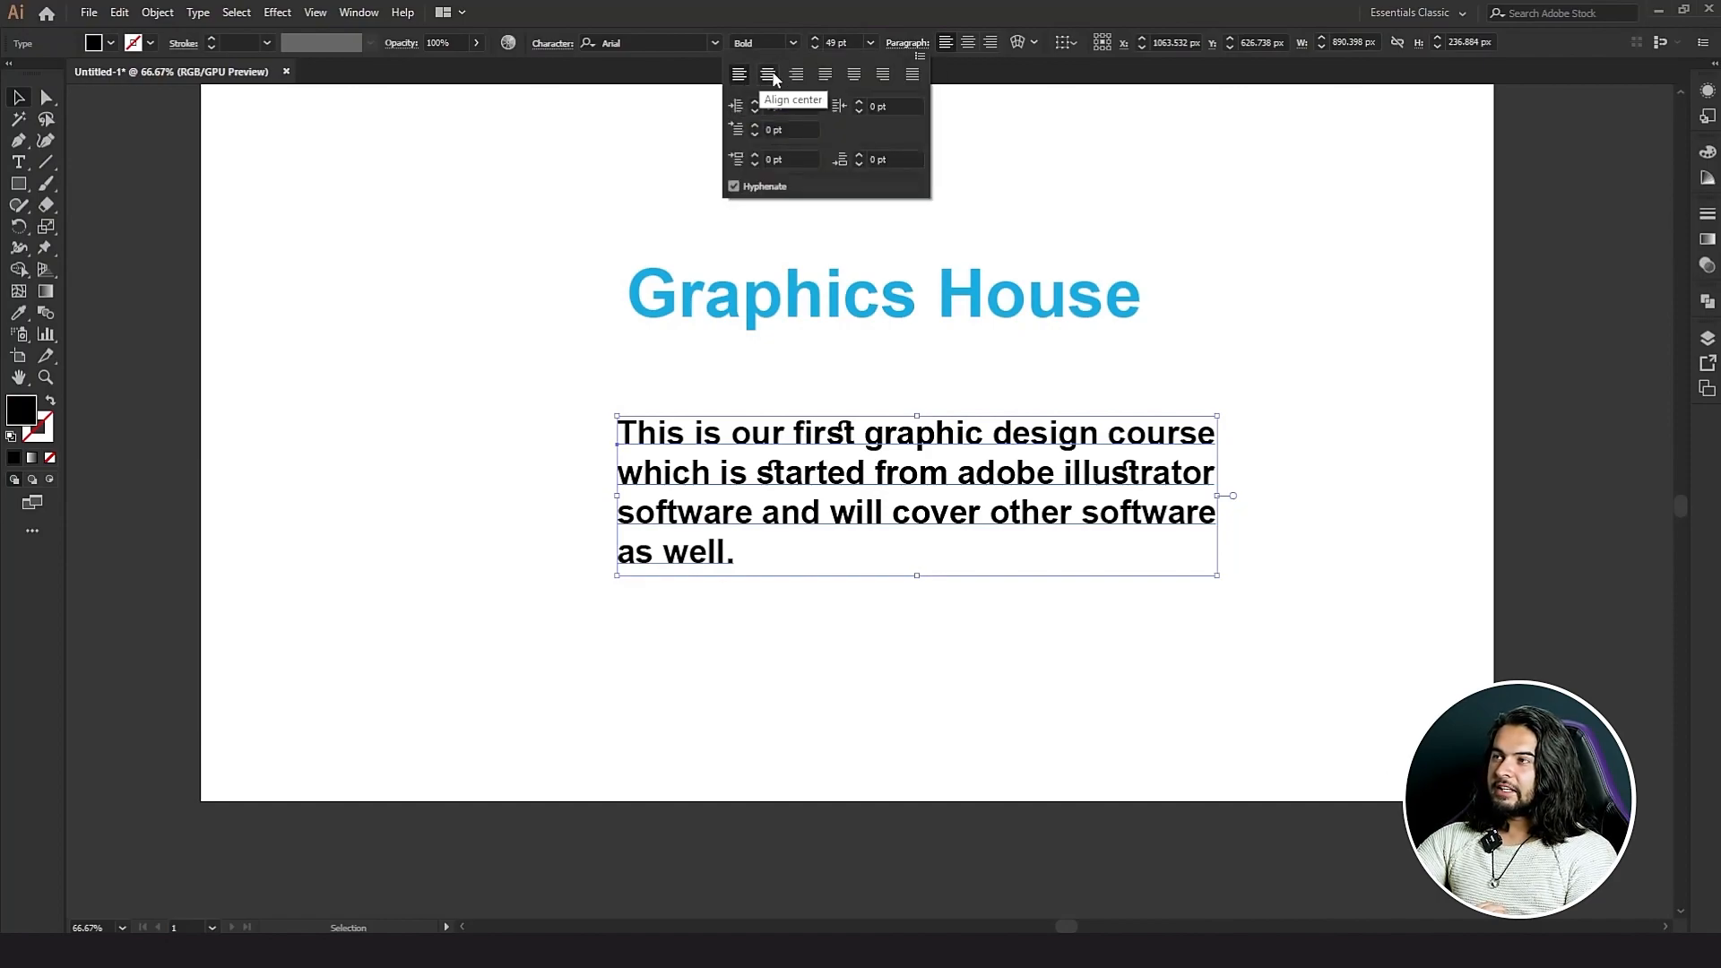
left_click(771, 76)
left_click(794, 77)
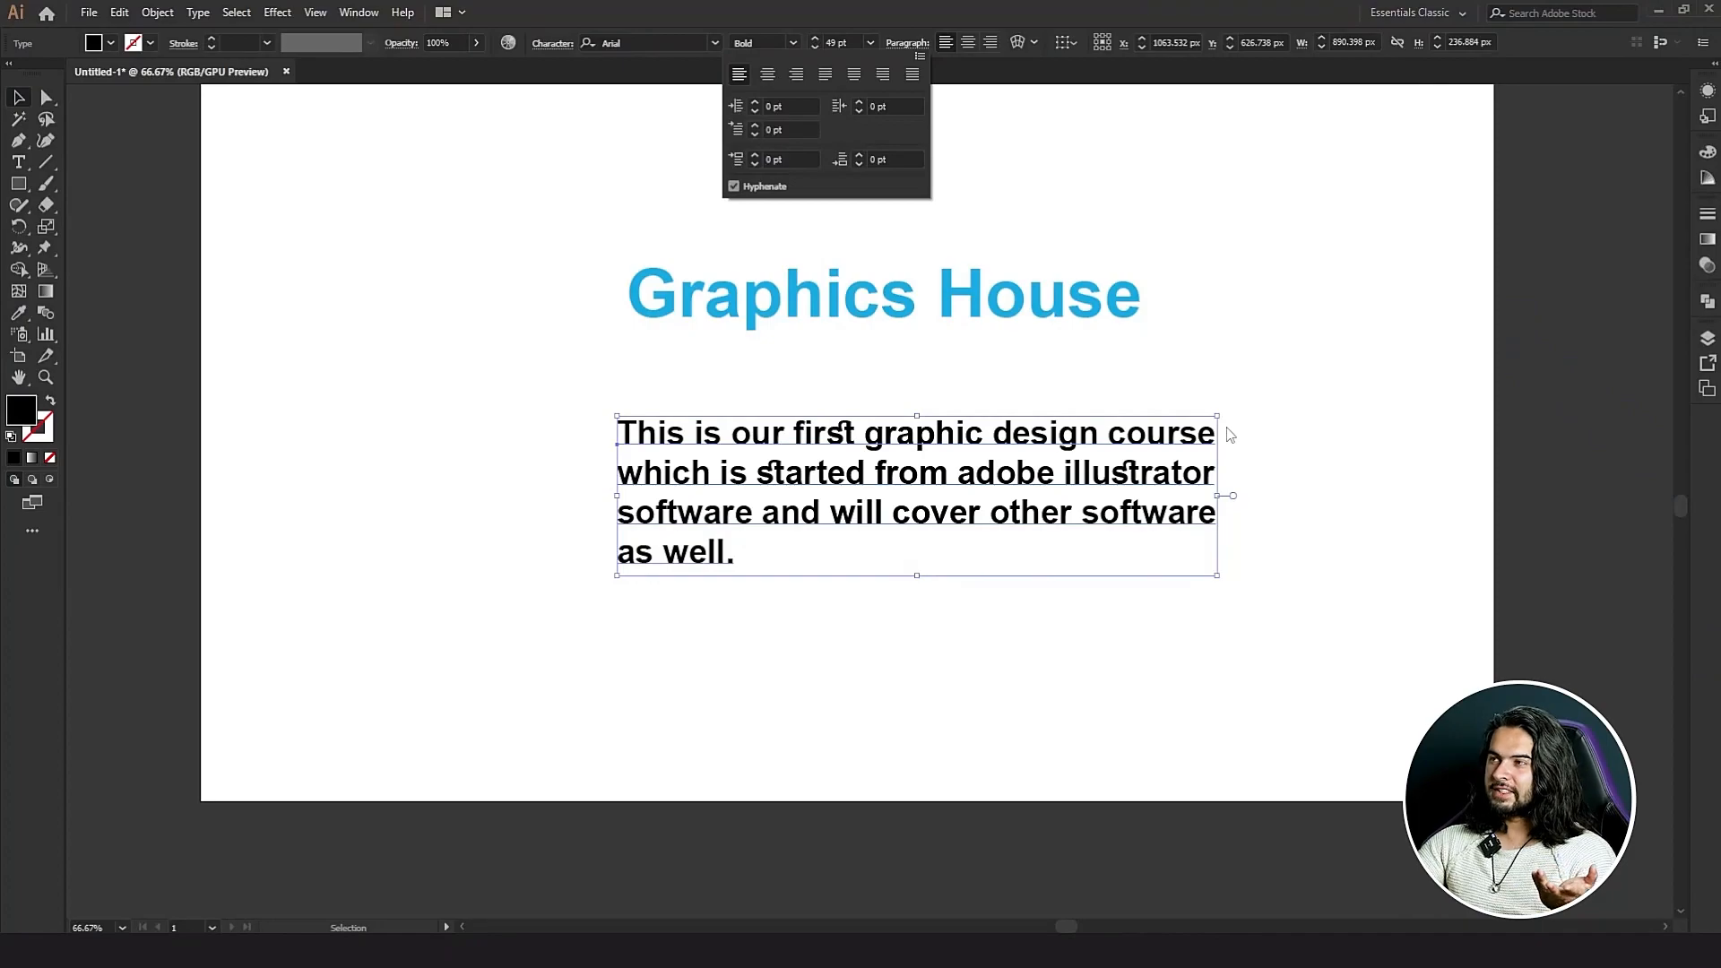
left_click(768, 76)
left_click(1060, 626)
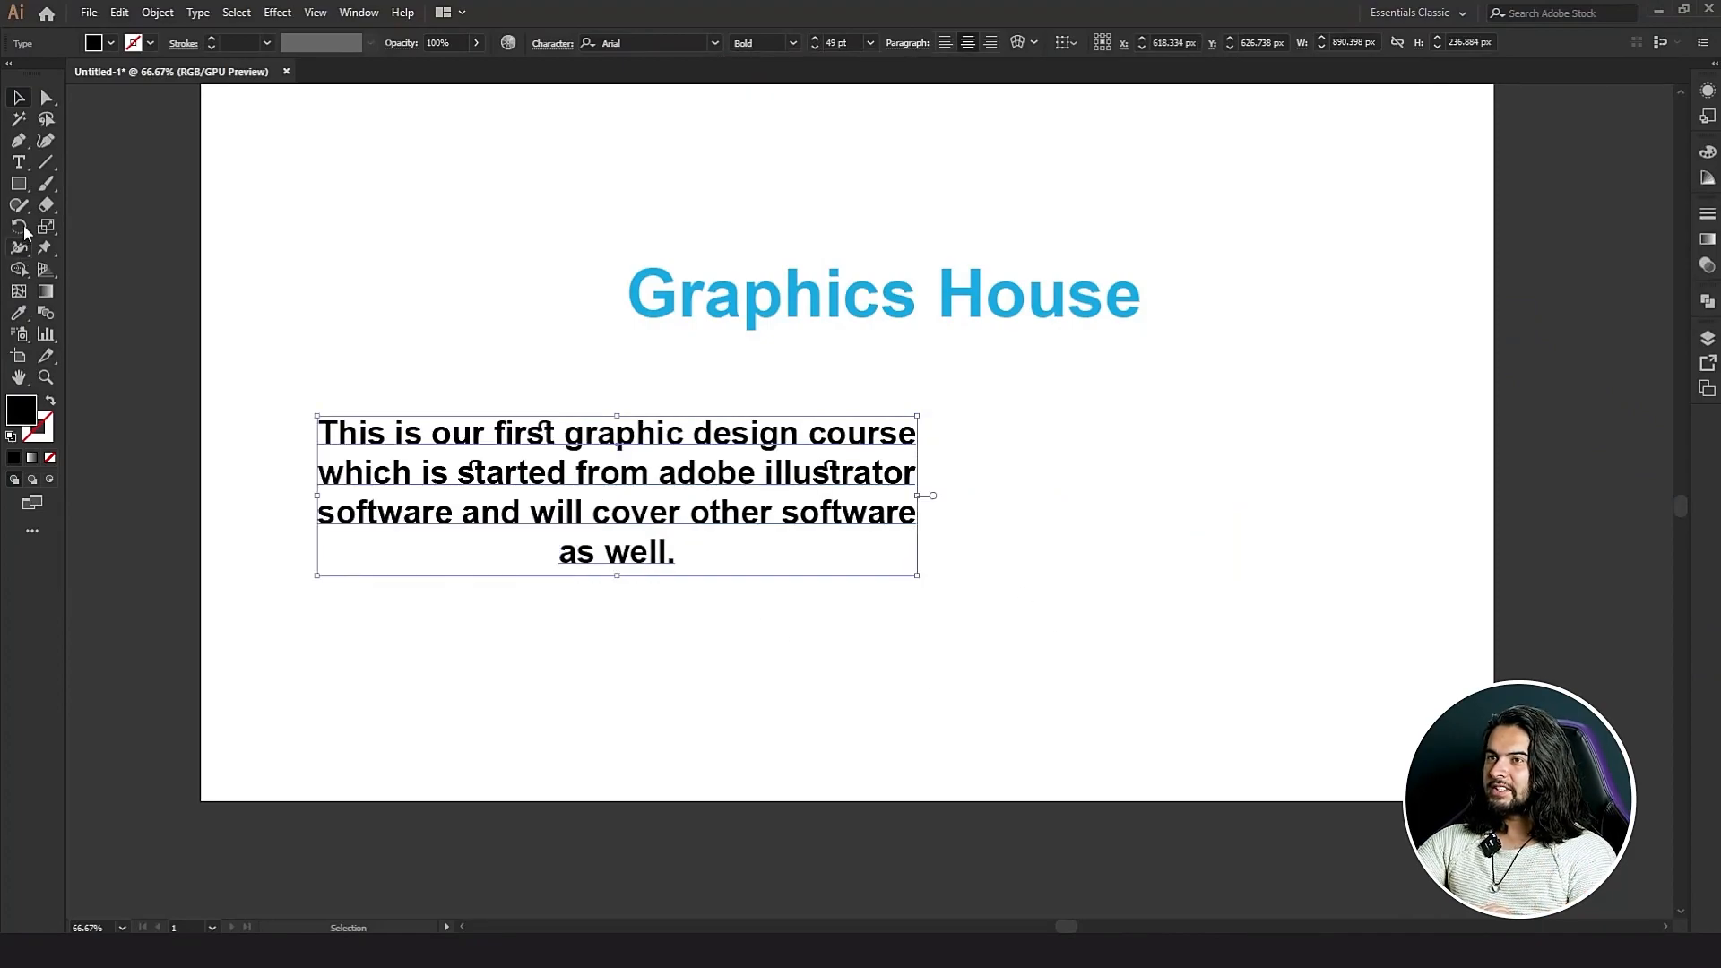
Place a new centered point text beside the paragraph, try it with "aldsfkjal;dfaljkl;kj" and undo that entry.
left_click(18, 162)
left_click(1134, 439)
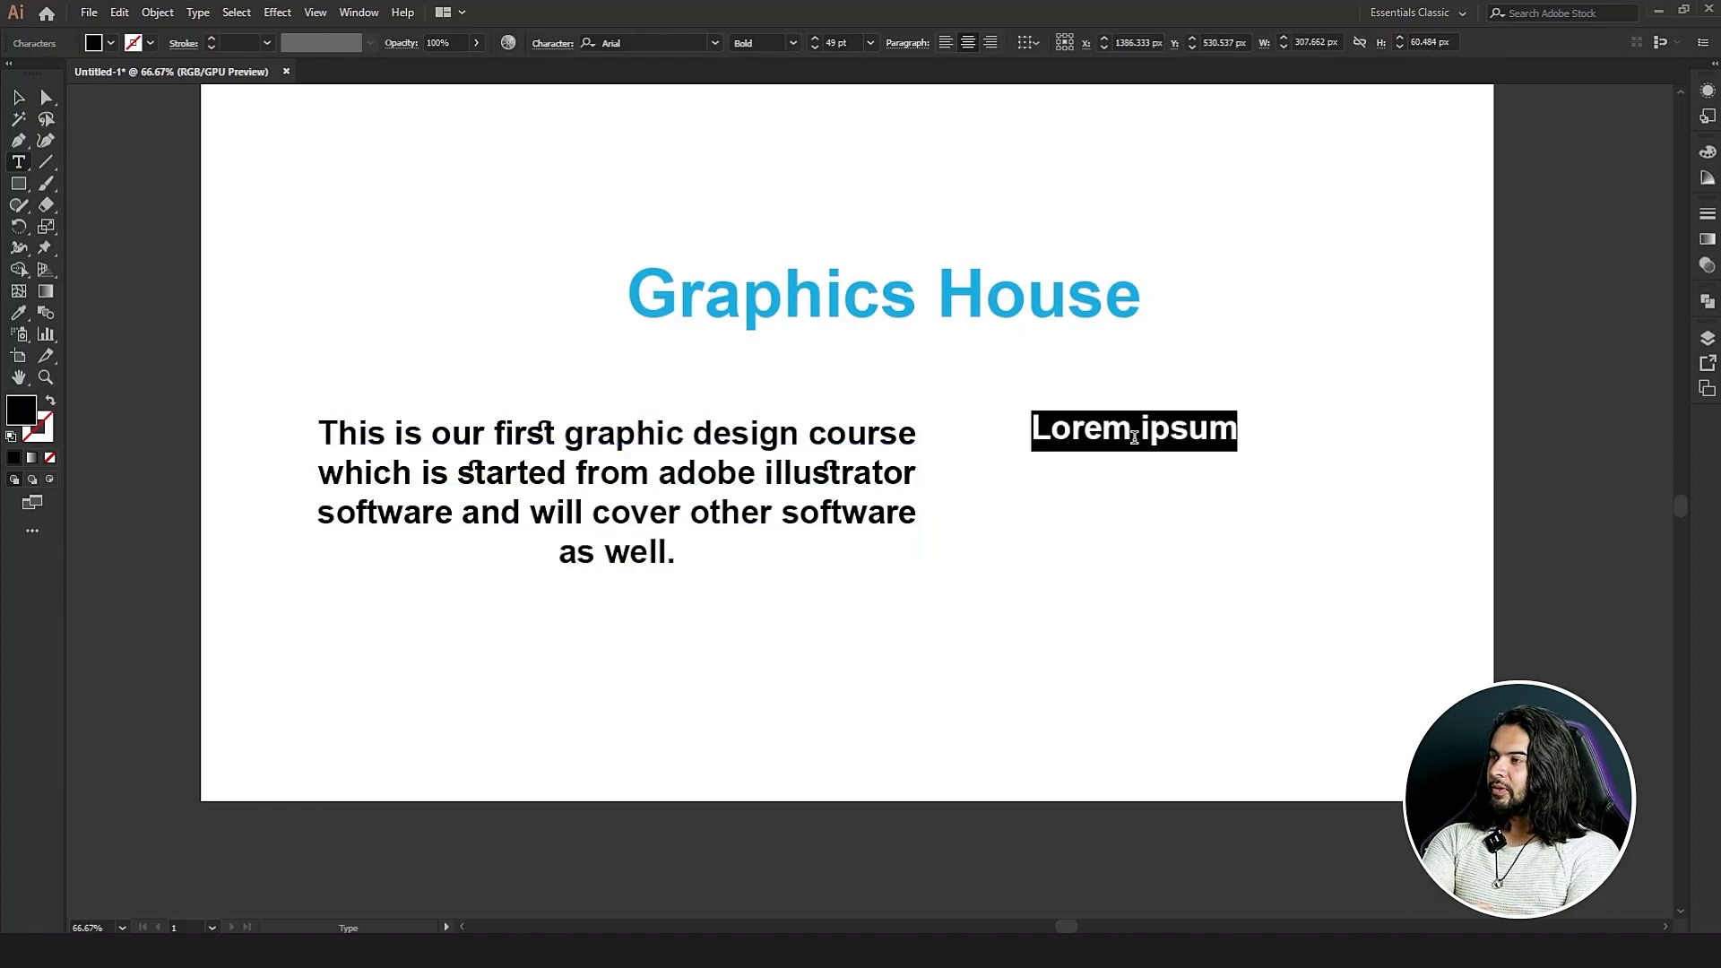
type("aldsfkjal;dfaljkl;kj")
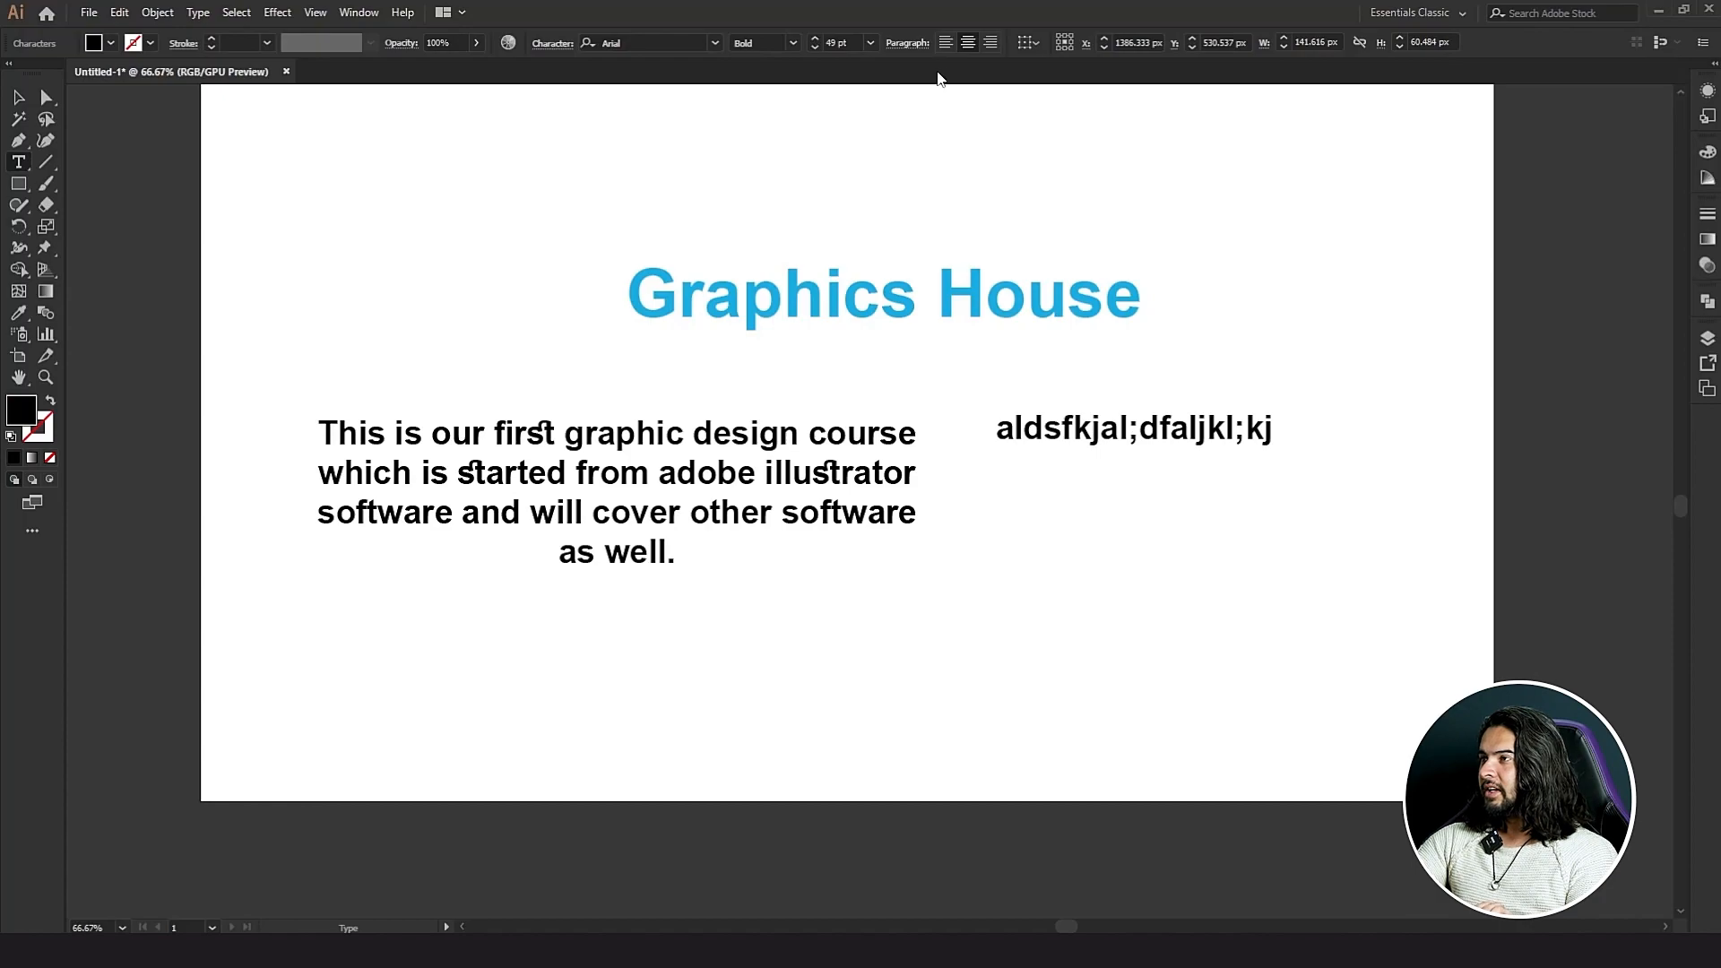
key("ctrl+z")
Right-align the sample text, try it with "jdlfkajdf;lakjfaldkfjadlfkj", undo the entry and delete the sample text object.
left_click(989, 43)
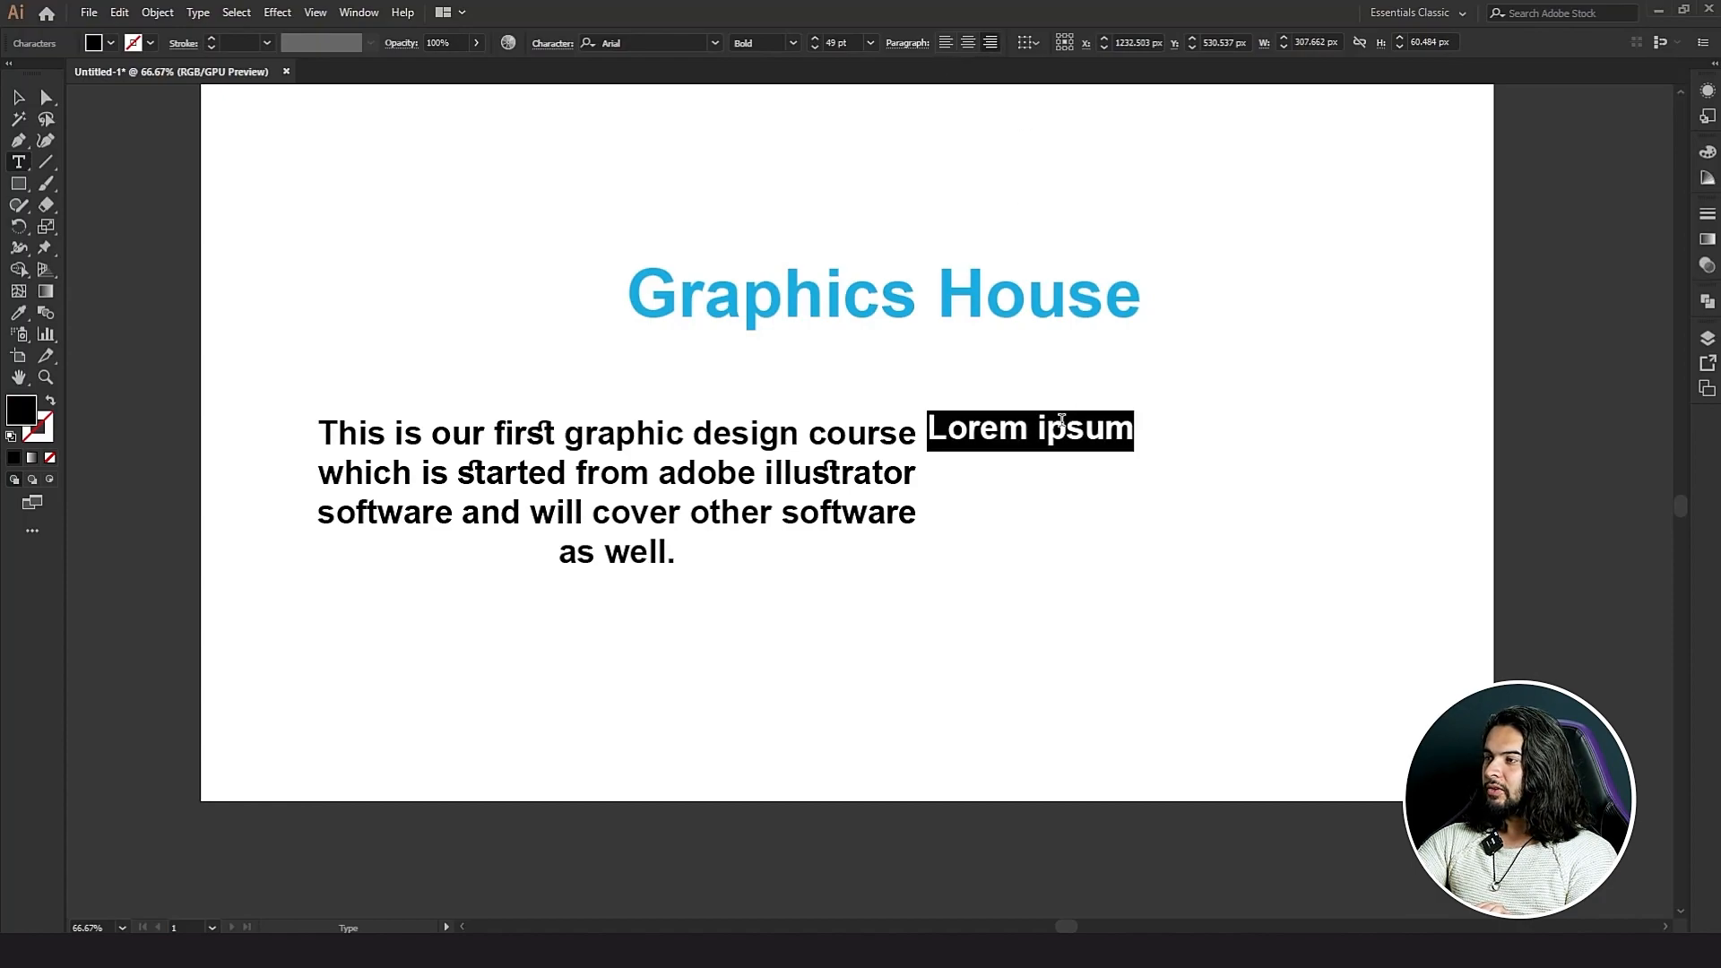
type("jdlfkajdf;lakjfaldkfjadlfkj")
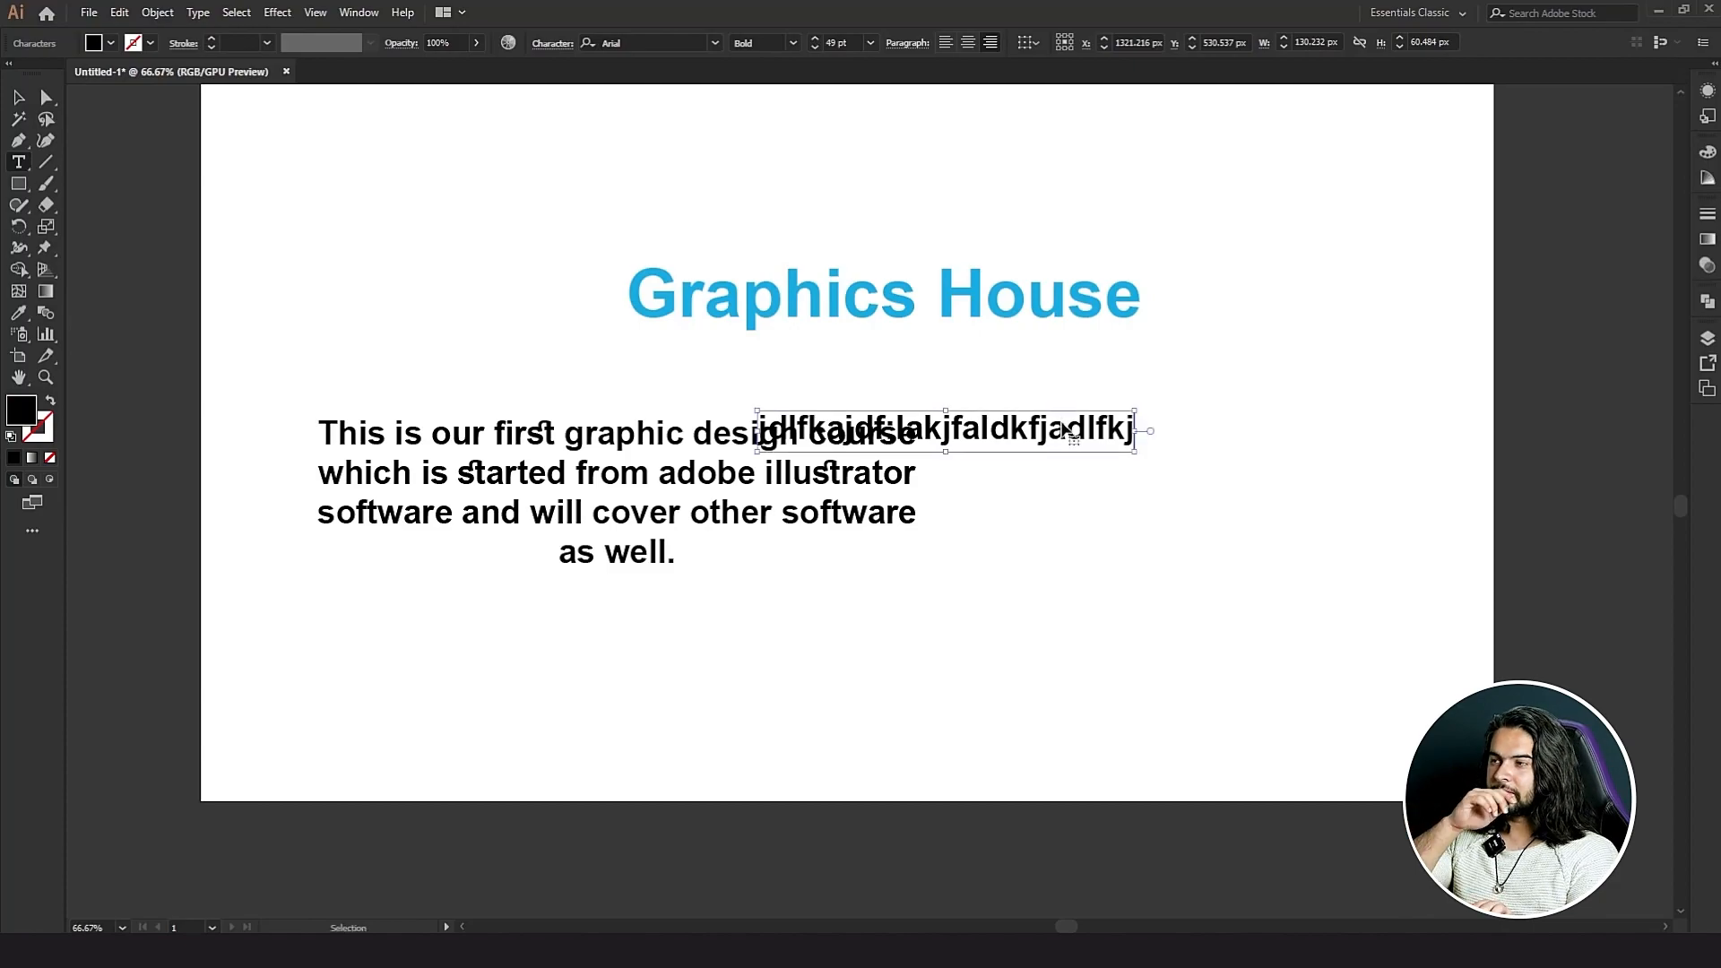
key("ctrl+z")
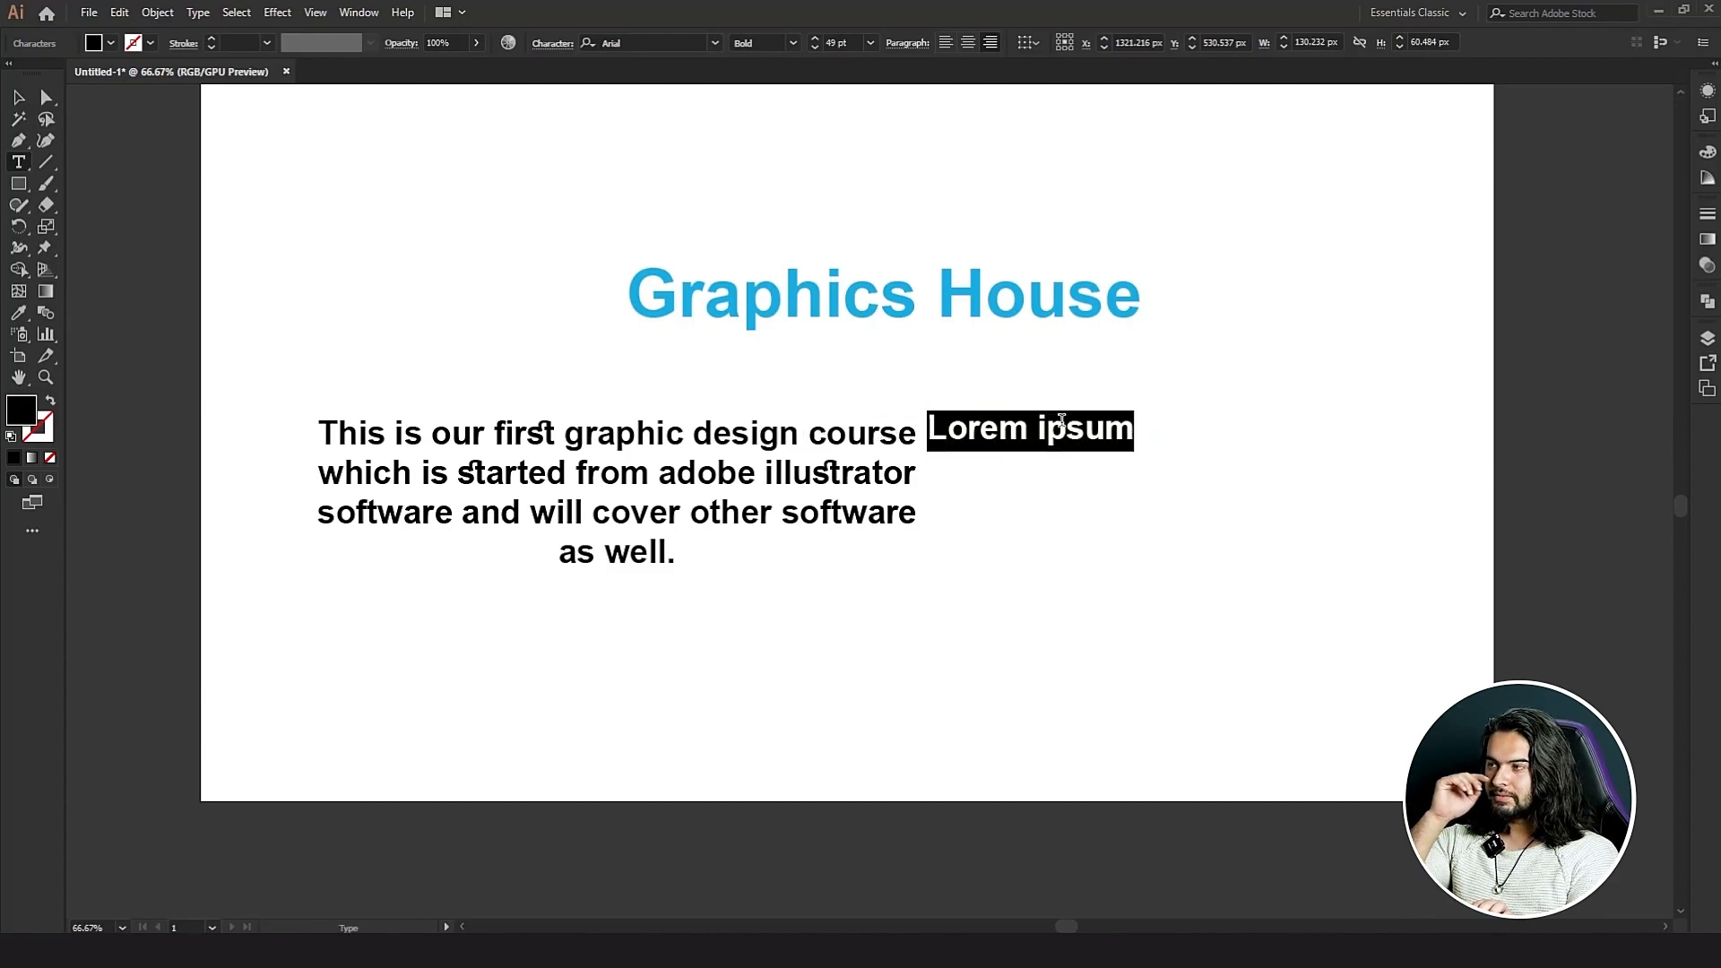
left_click(18, 98)
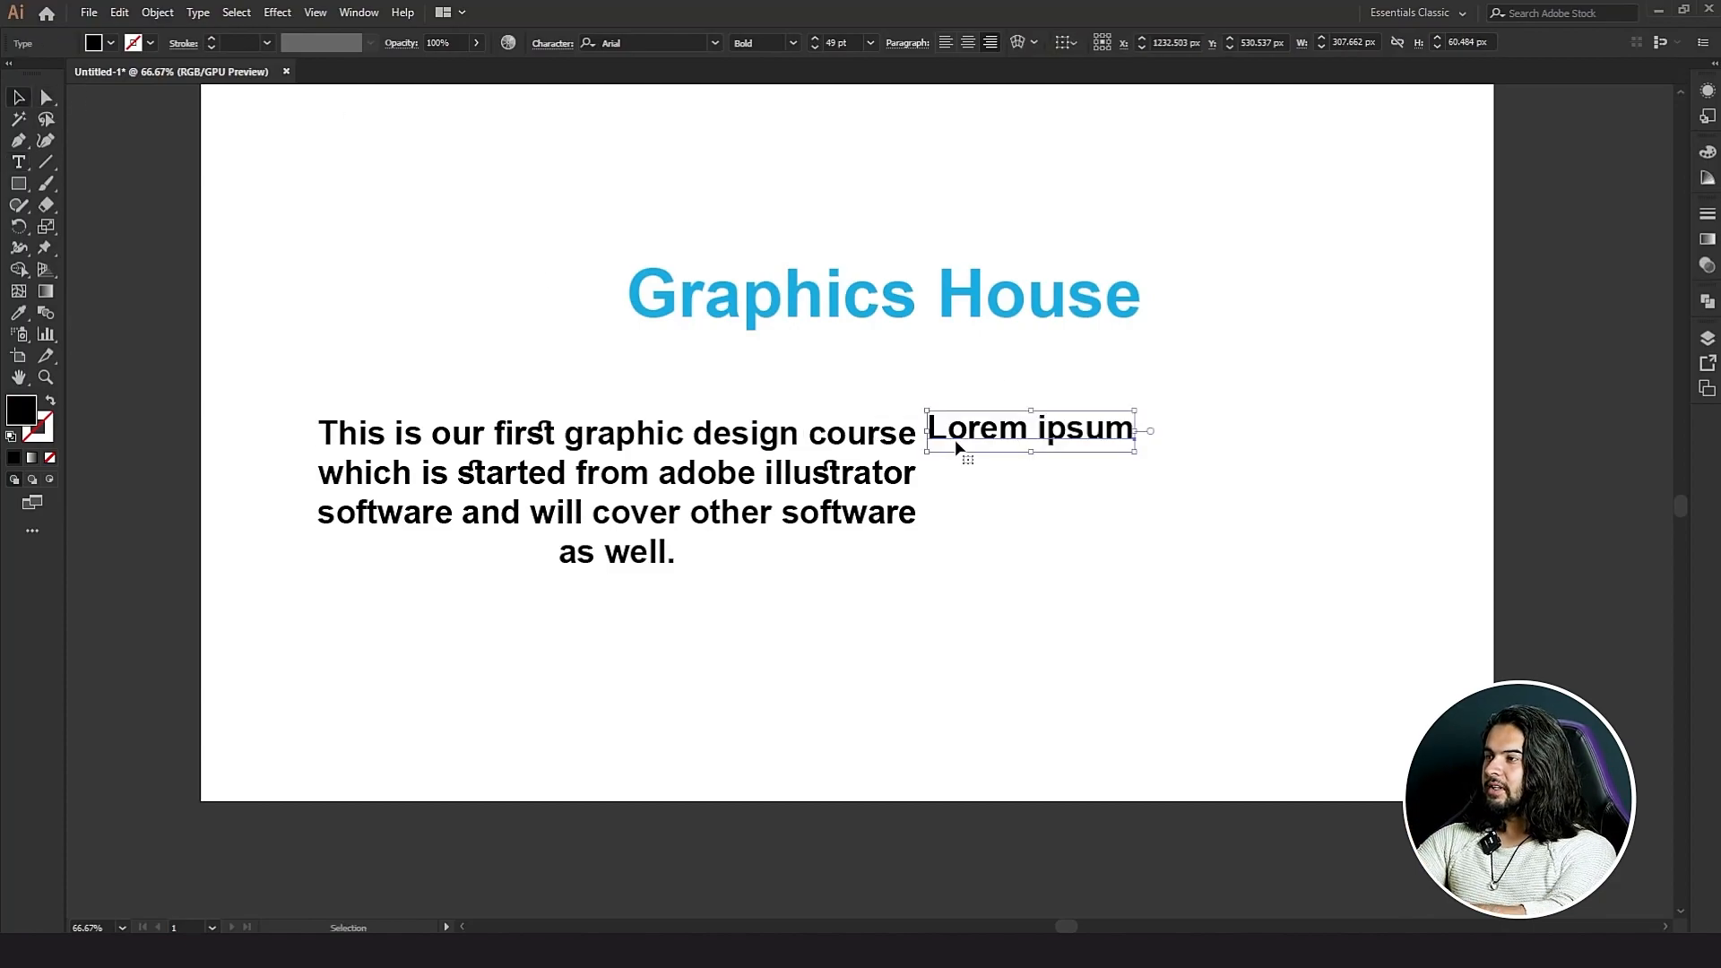
key("Delete")
Apply a justified alignment to the paragraph and move it about 237 px right and 27 px up.
left_click(659, 417)
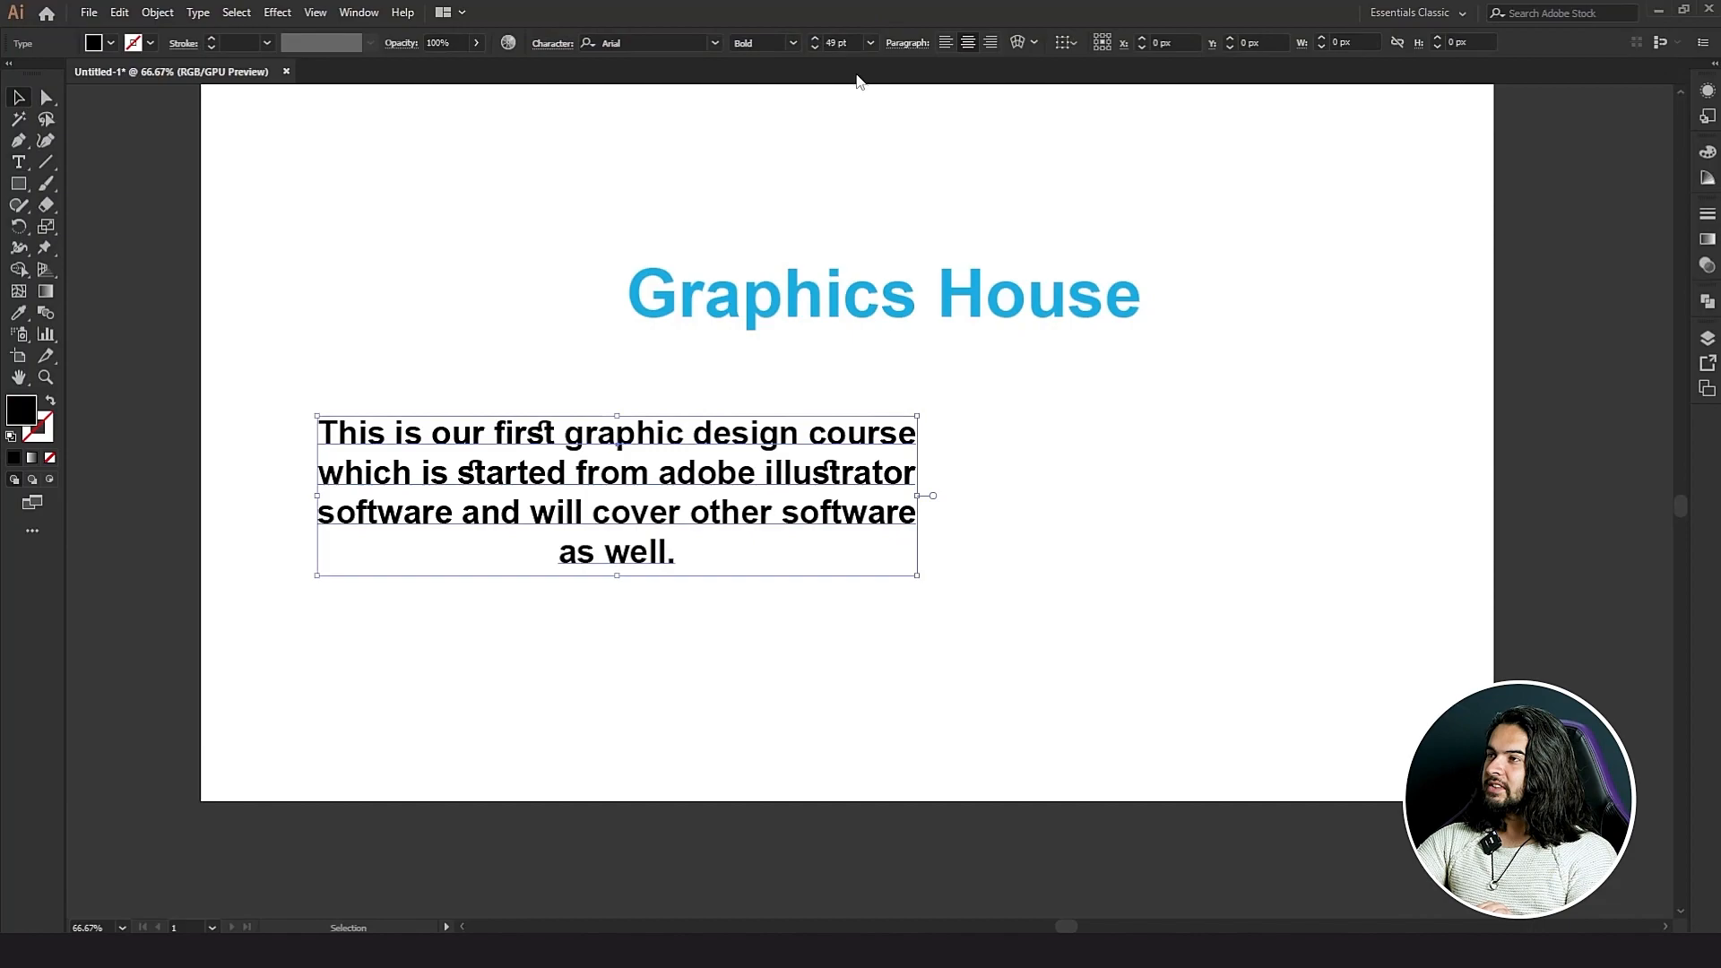
left_click(897, 46)
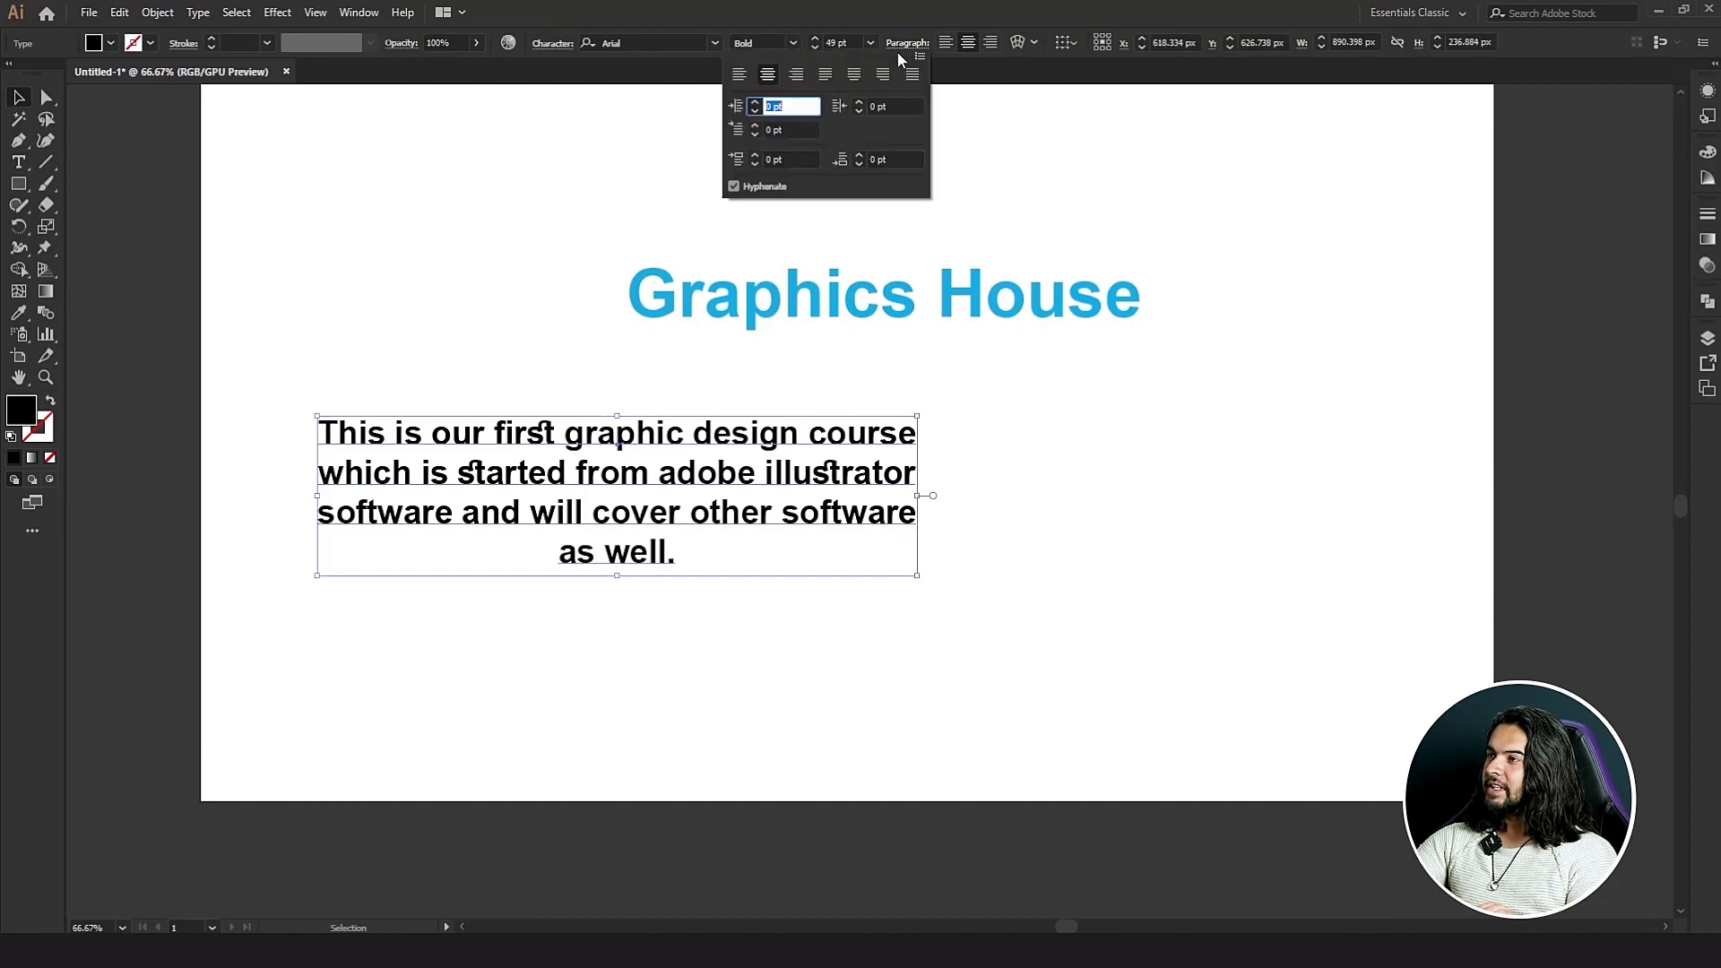
left_click(825, 77)
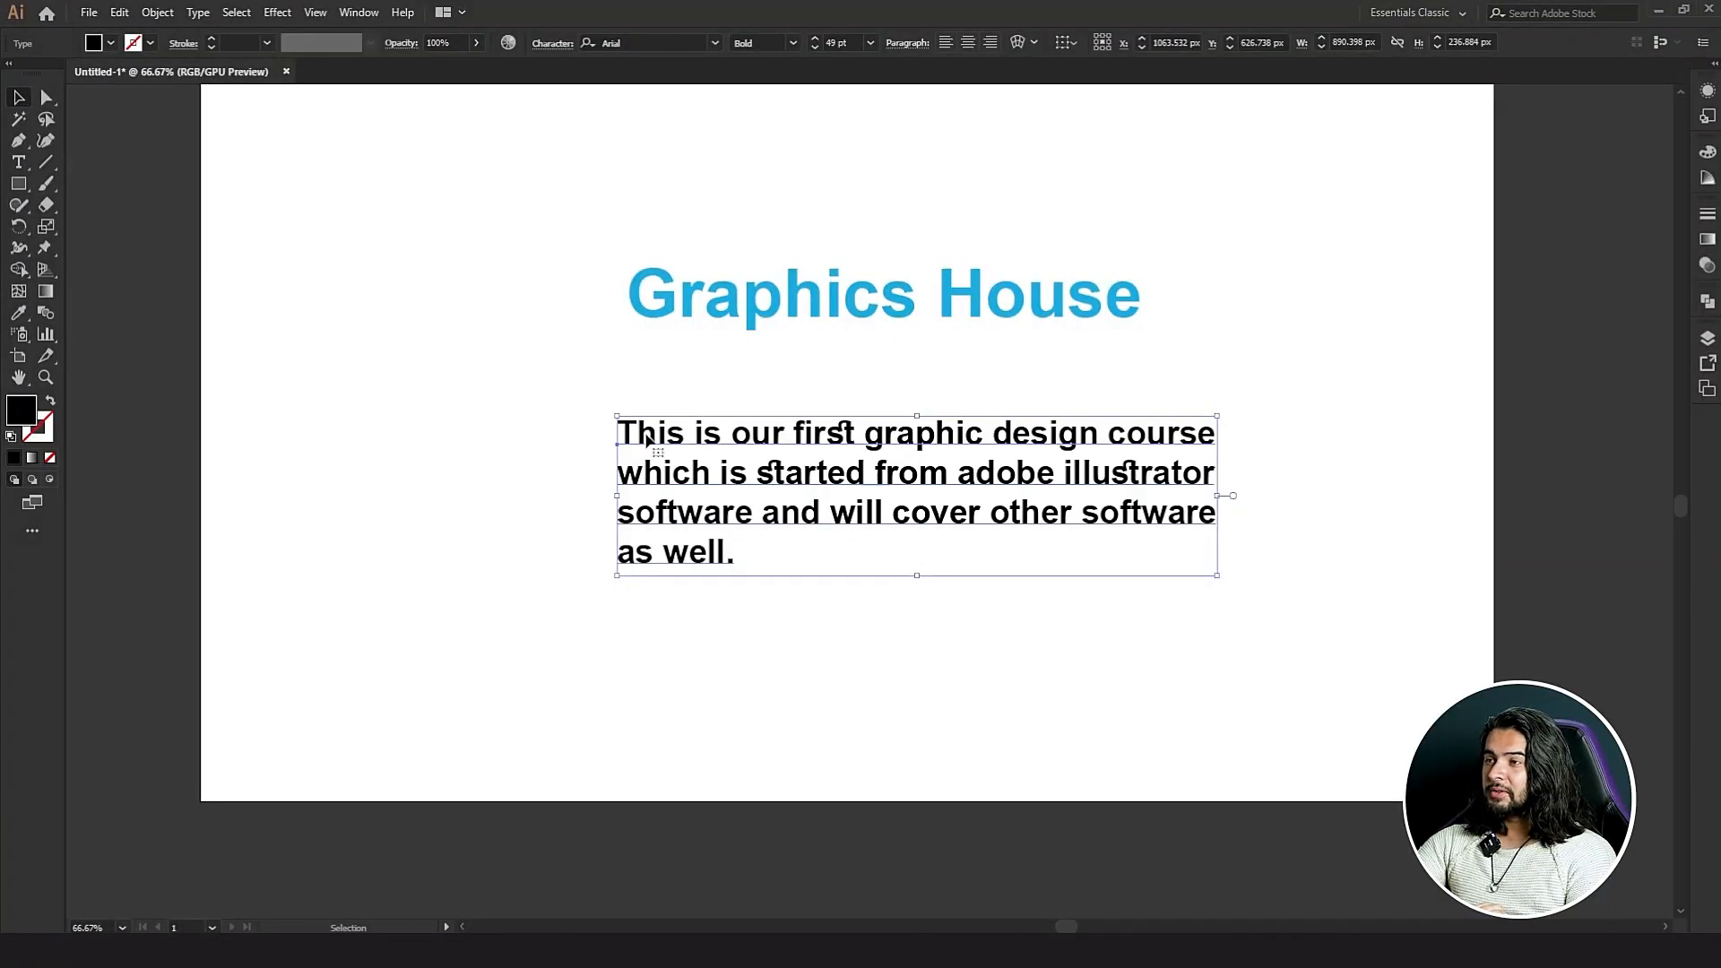
left_click_drag(647, 439, 807, 421)
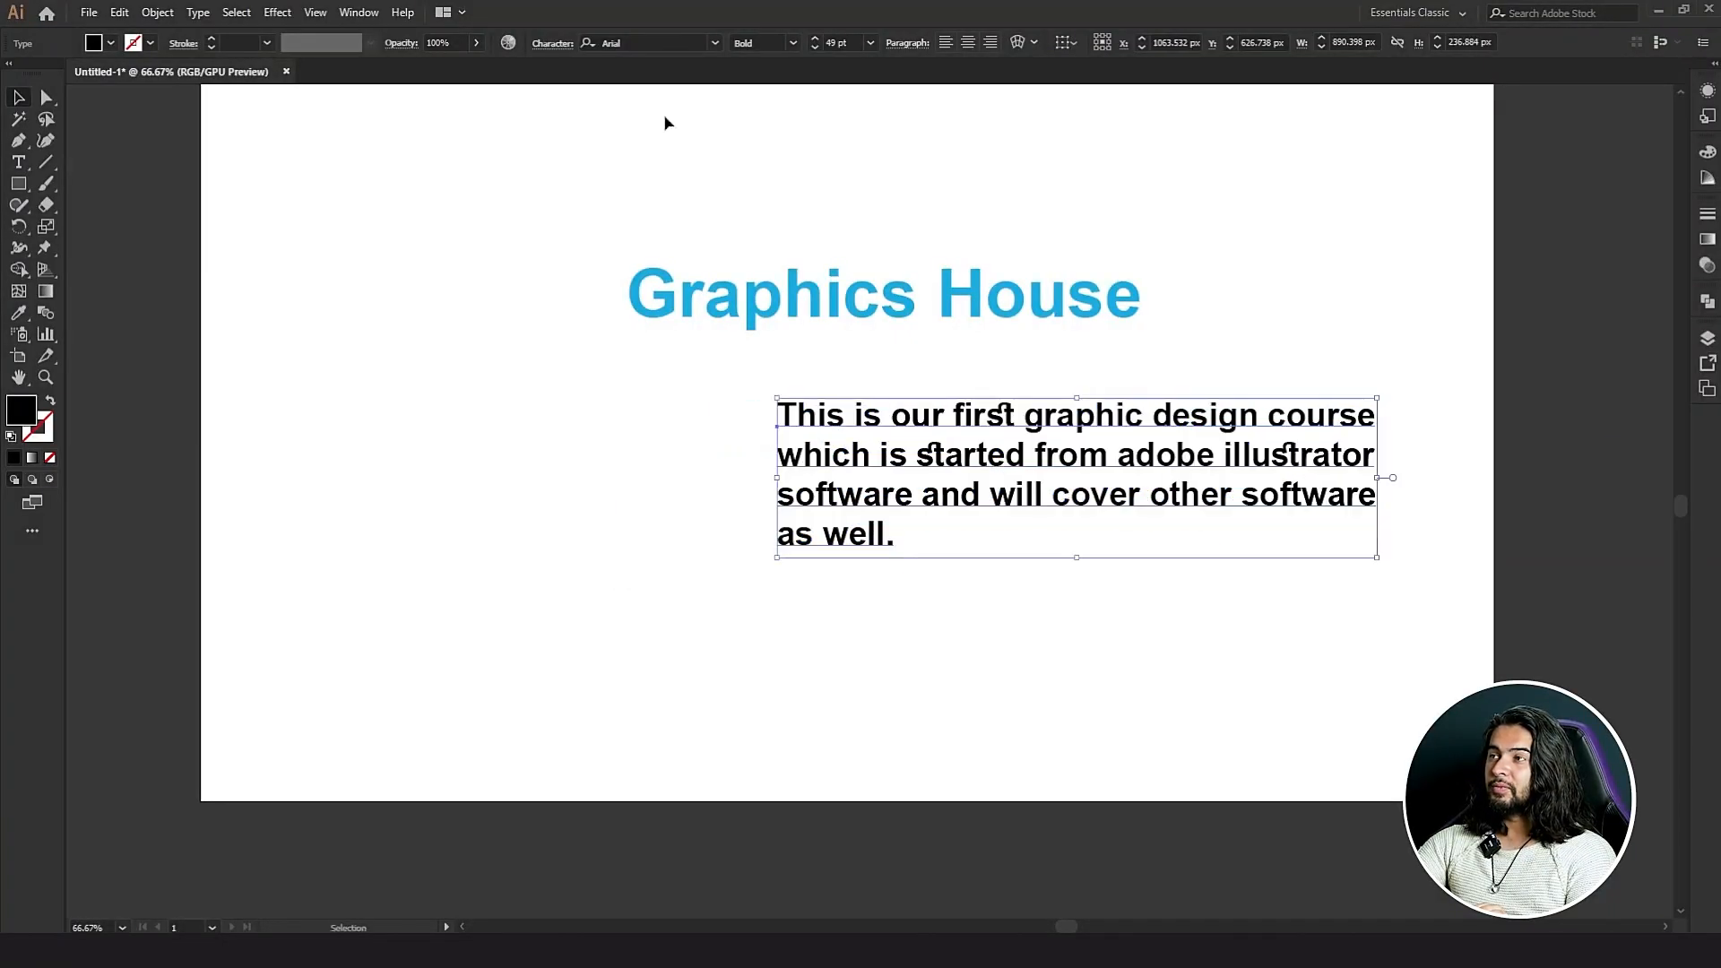
left_click(907, 43)
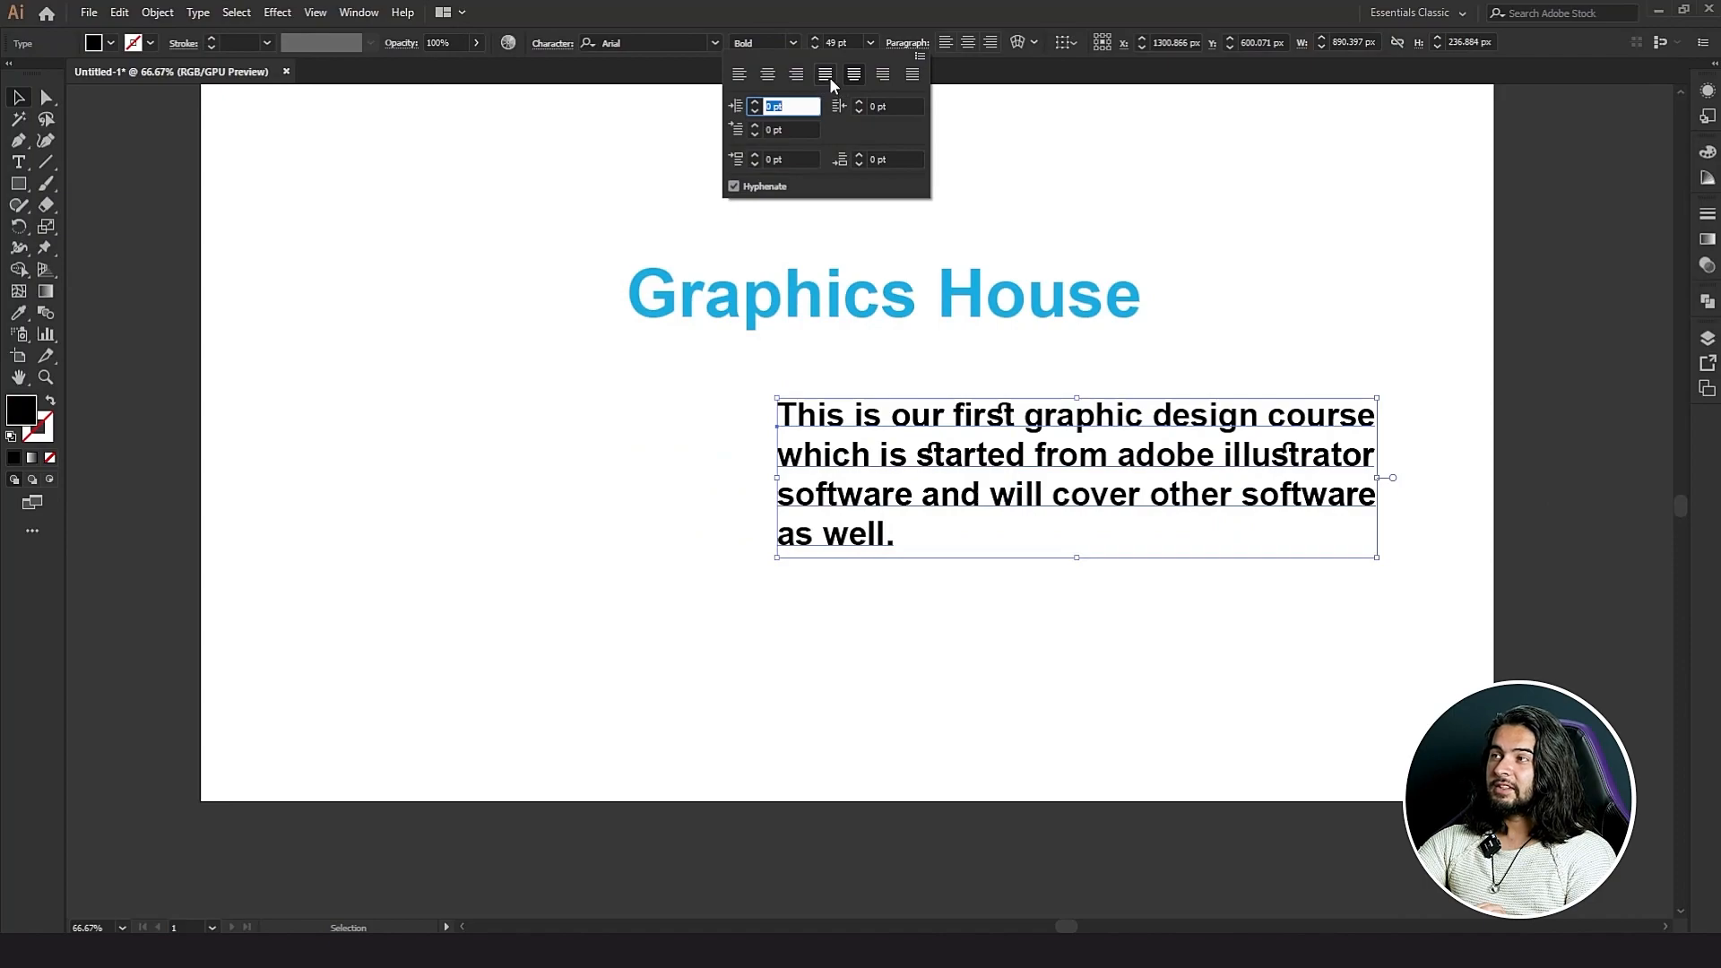
left_click(985, 394)
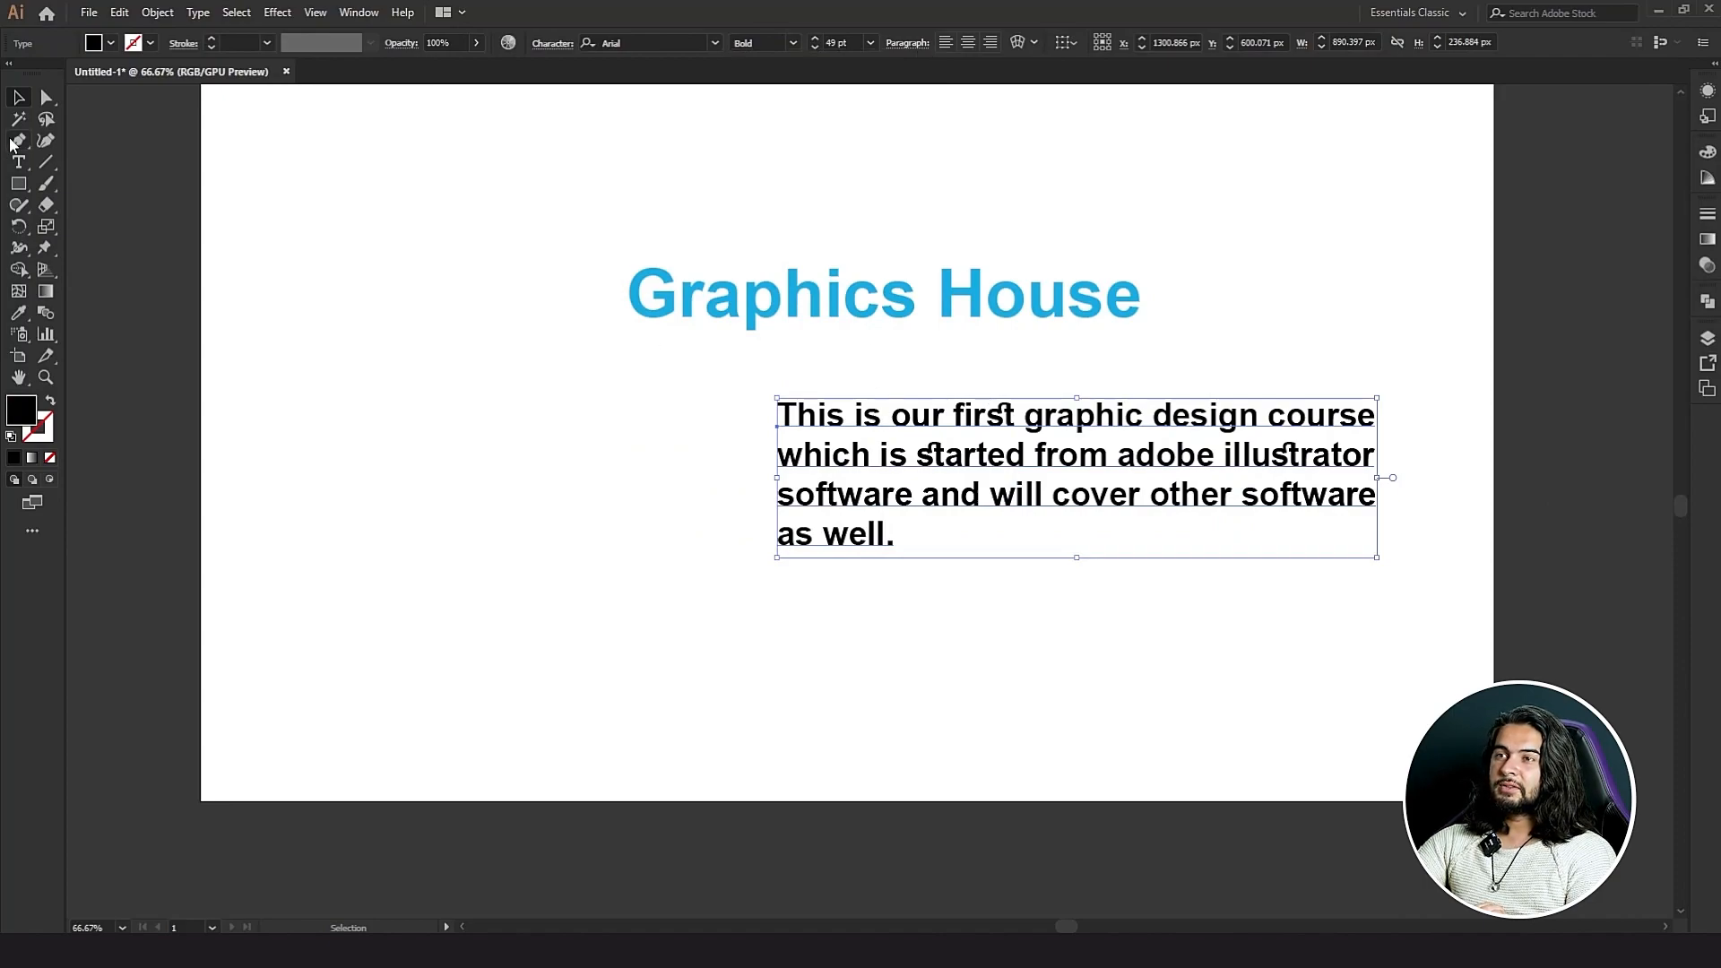
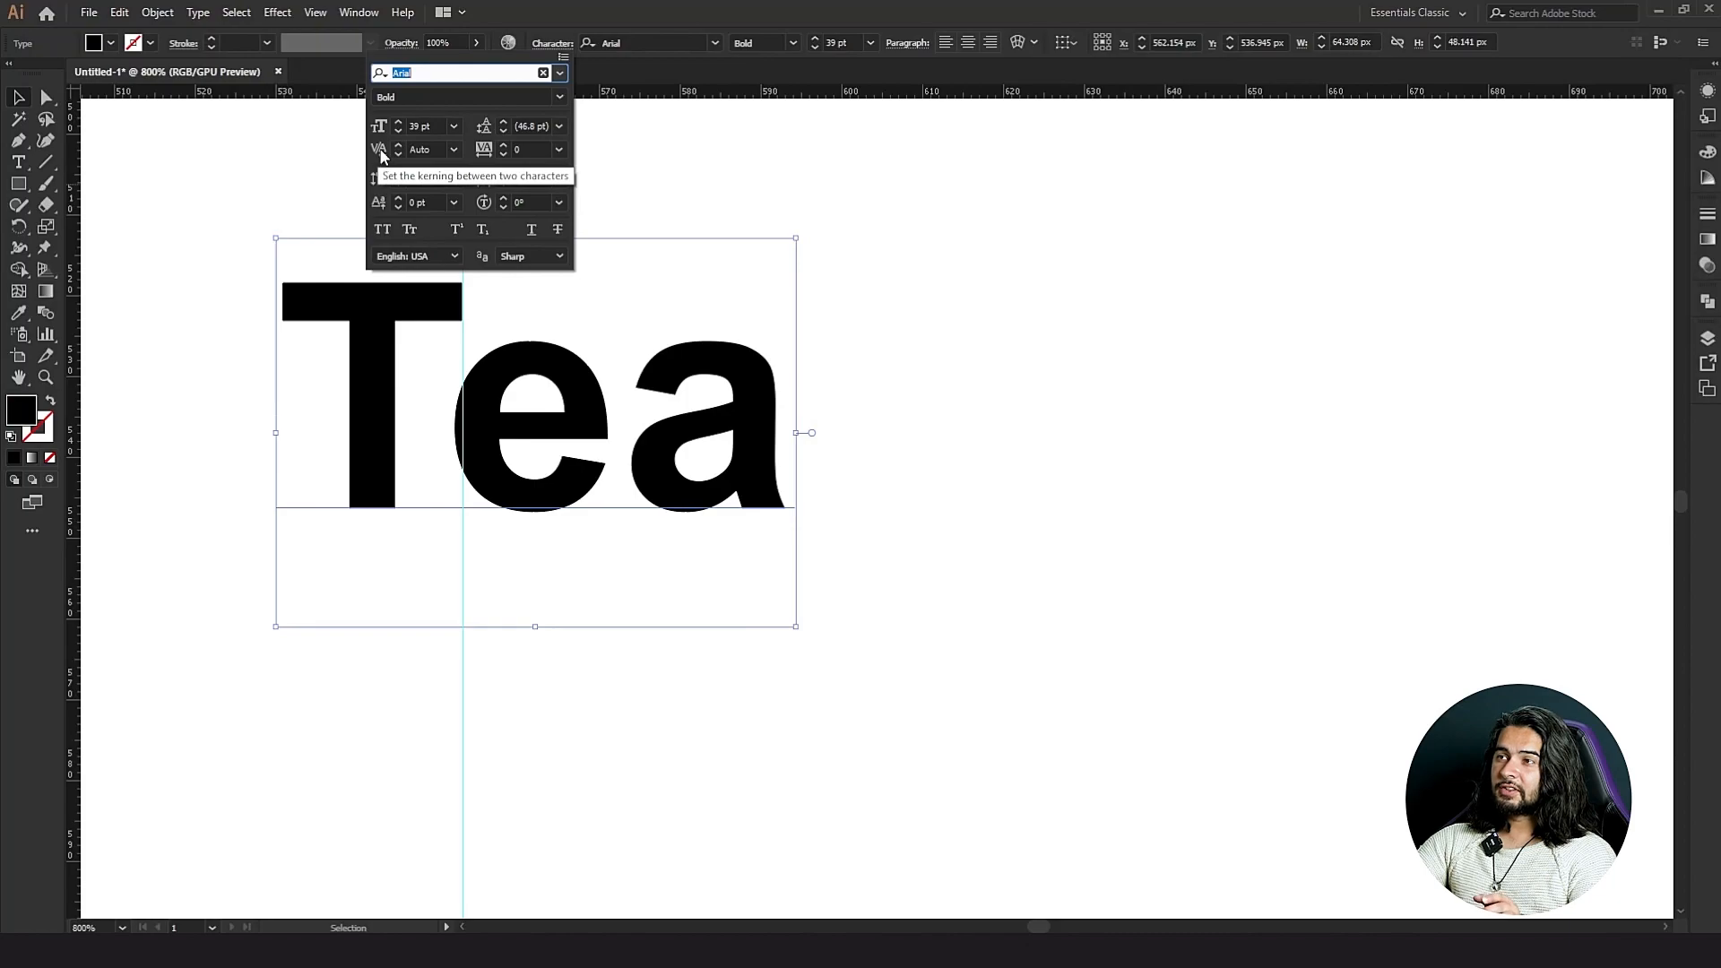
Set the kerning of the "Tea" text to 0.
left_click(452, 150)
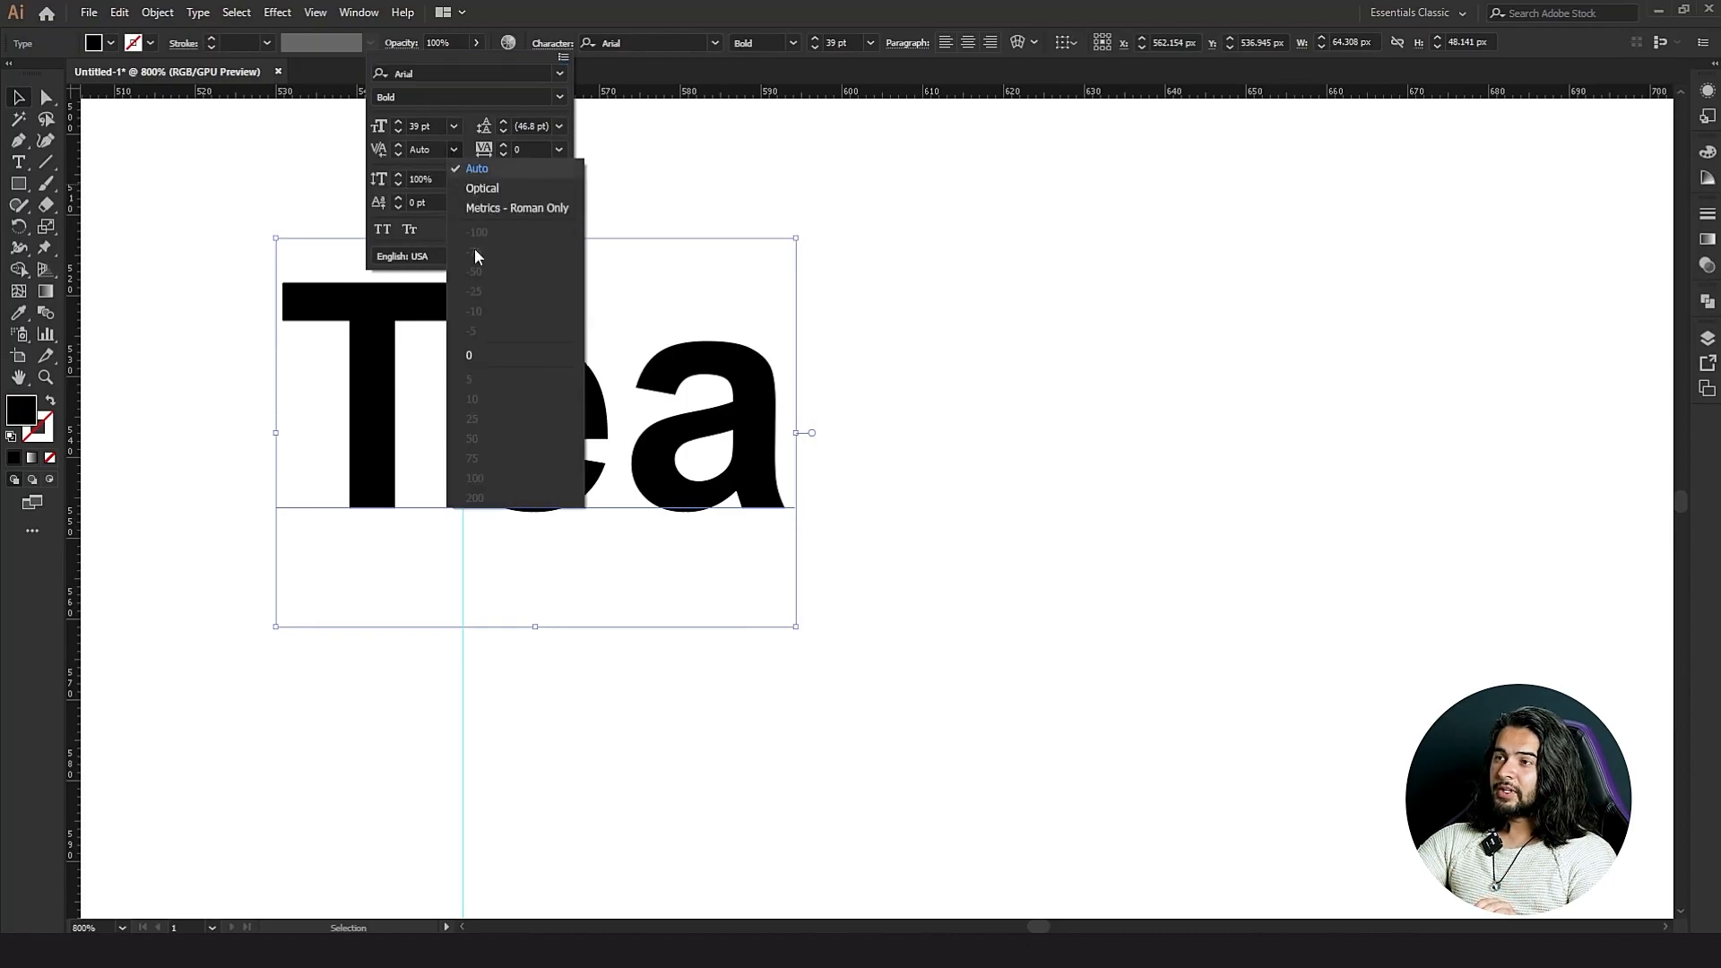
left_click(497, 359)
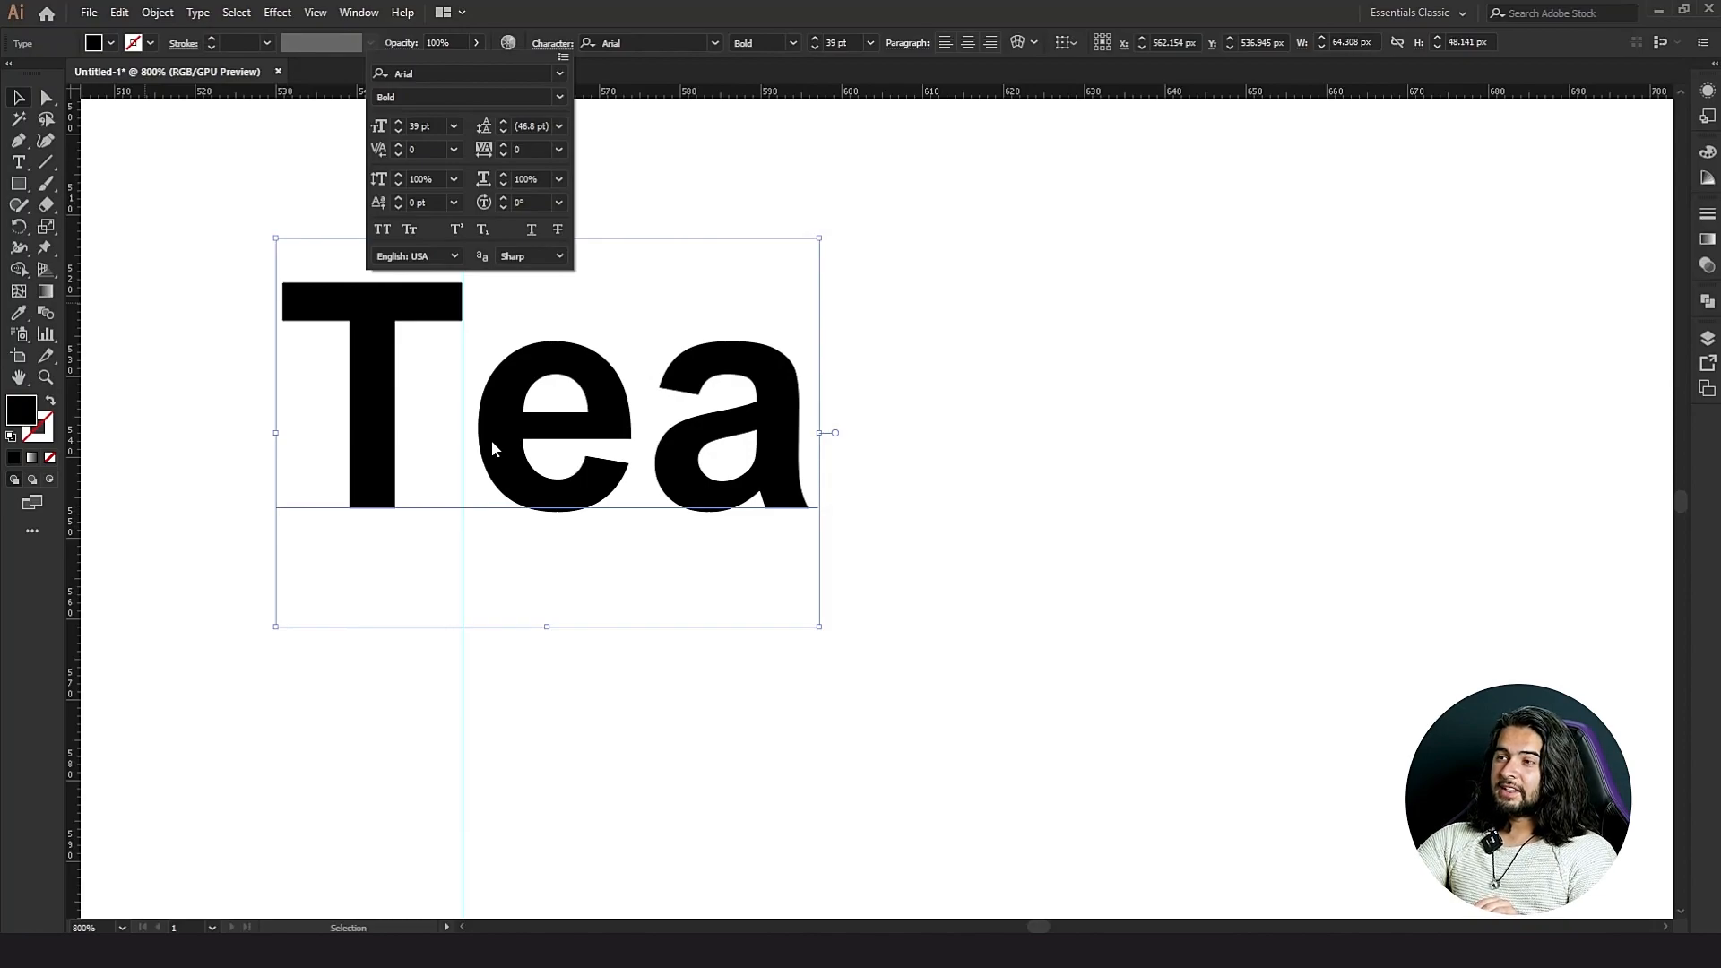
key("Escape")
Move the "Tea" text about 102 px to the left, clear of the vertical guide, and deselect it.
scroll(816, 681, "down", 3)
left_click(825, 685)
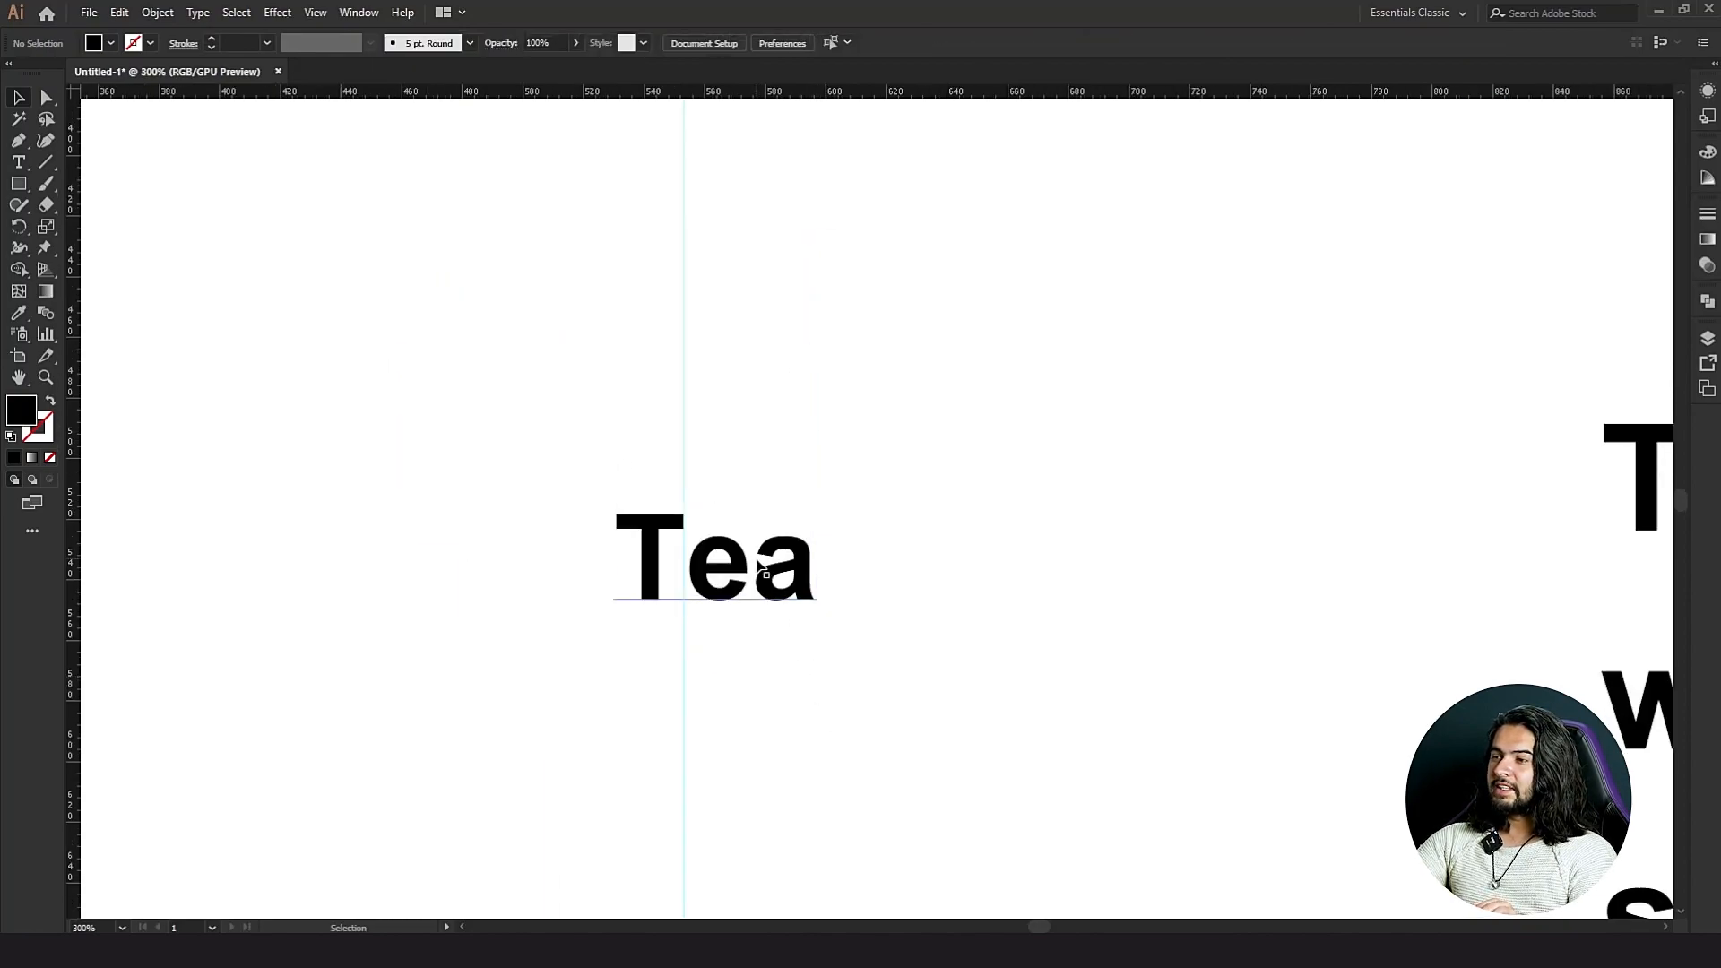
left_click_drag(755, 565, 450, 565)
left_click(365, 679)
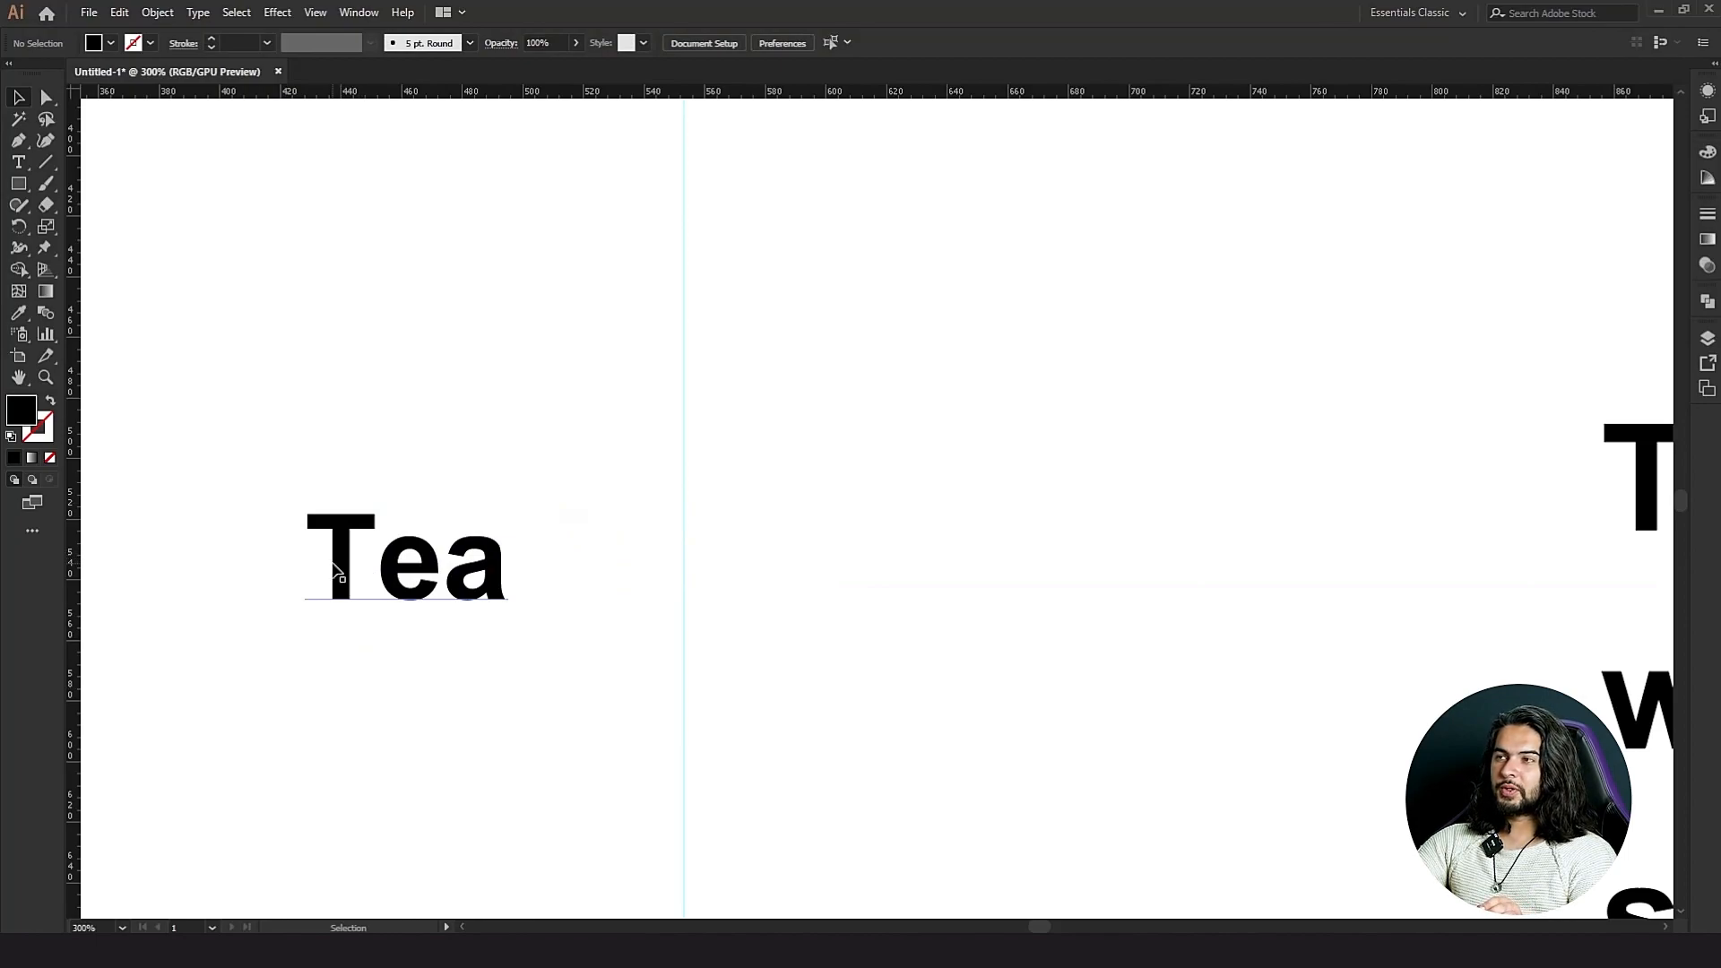
Select the "Tea" text and set its kerning to Auto.
left_click(334, 567)
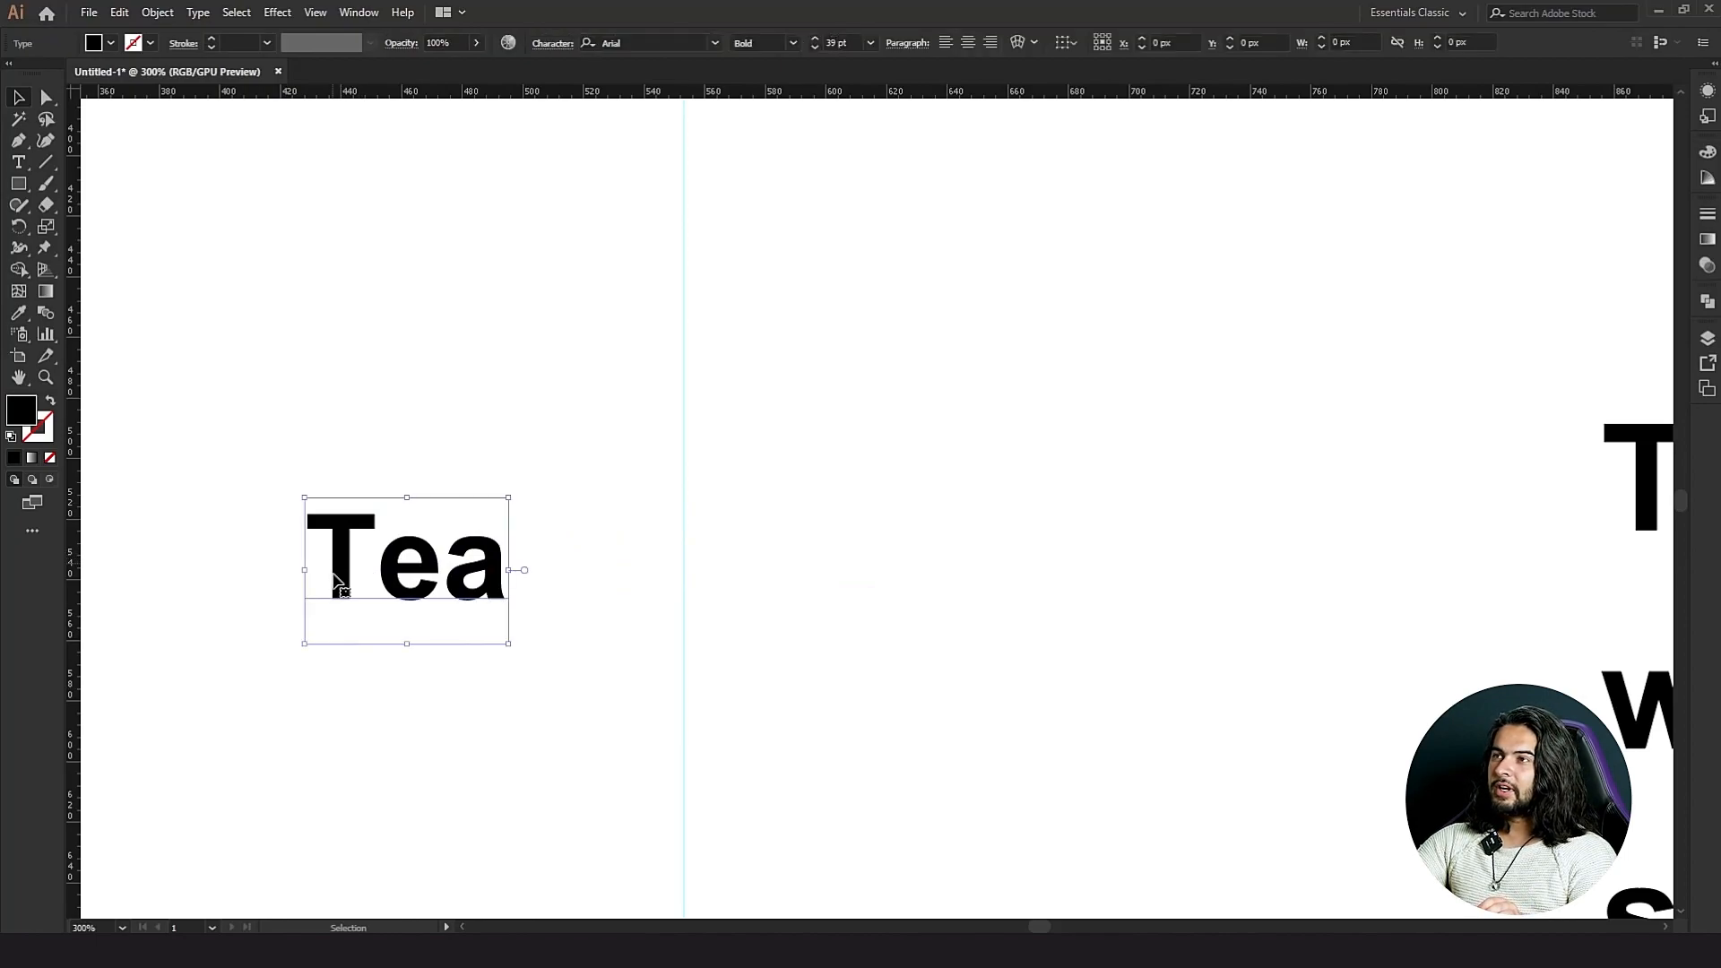
left_click(551, 45)
left_click(456, 151)
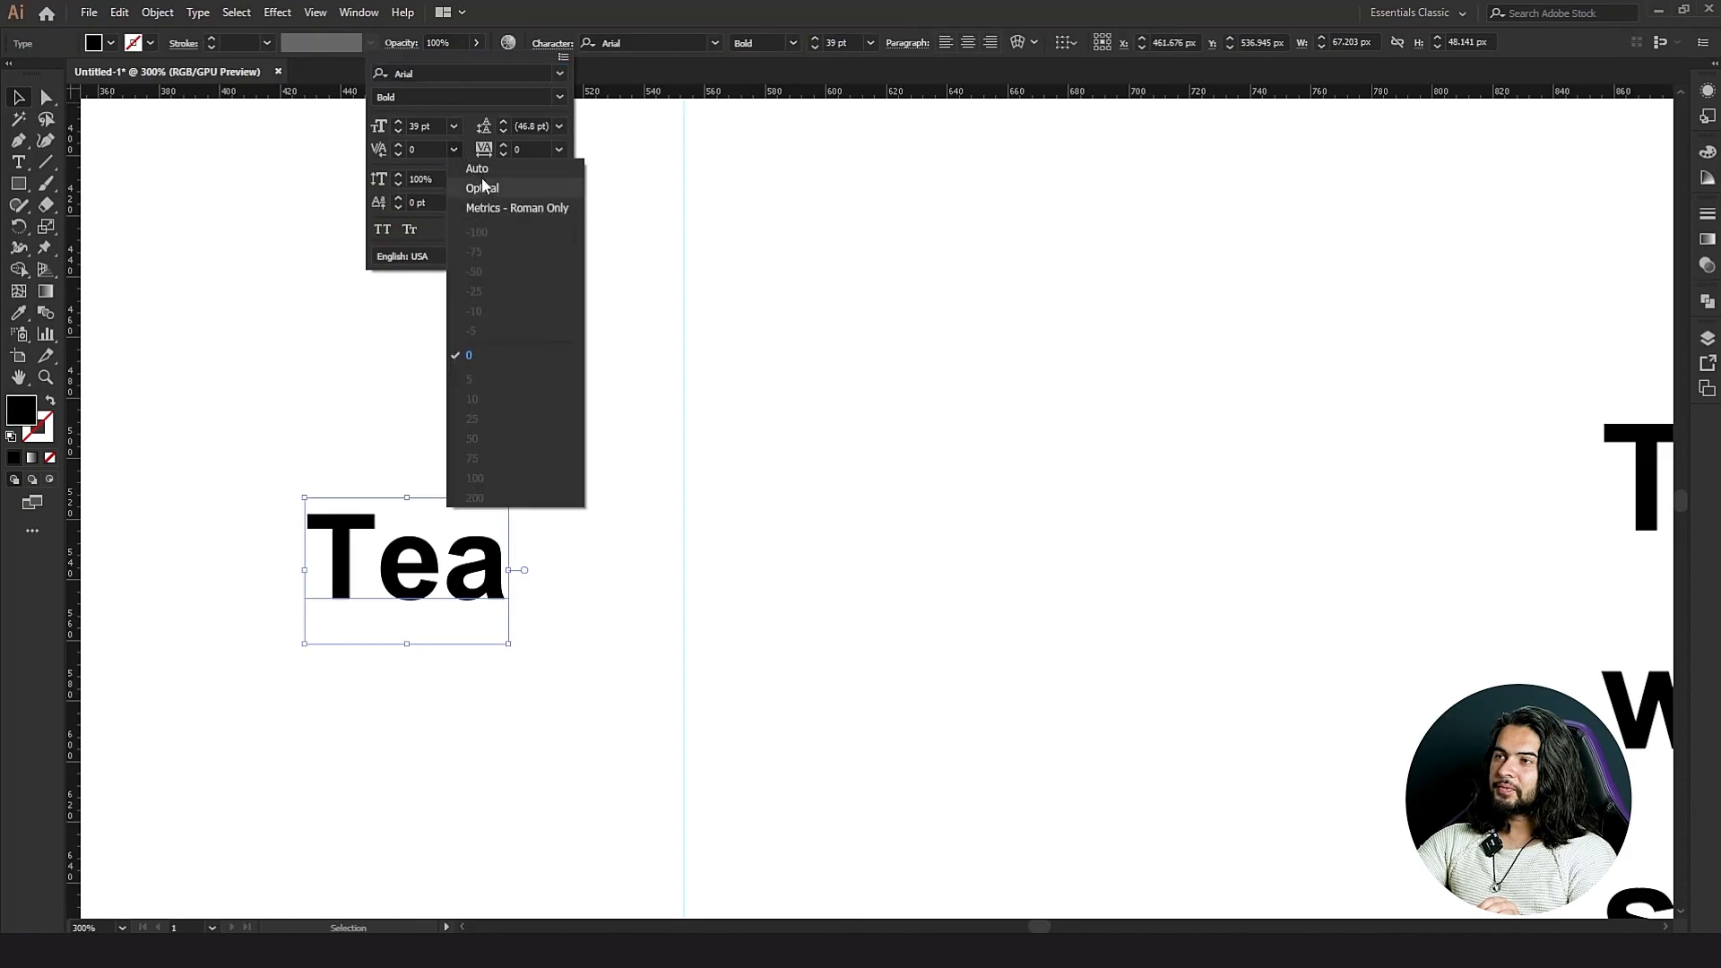
left_click(485, 170)
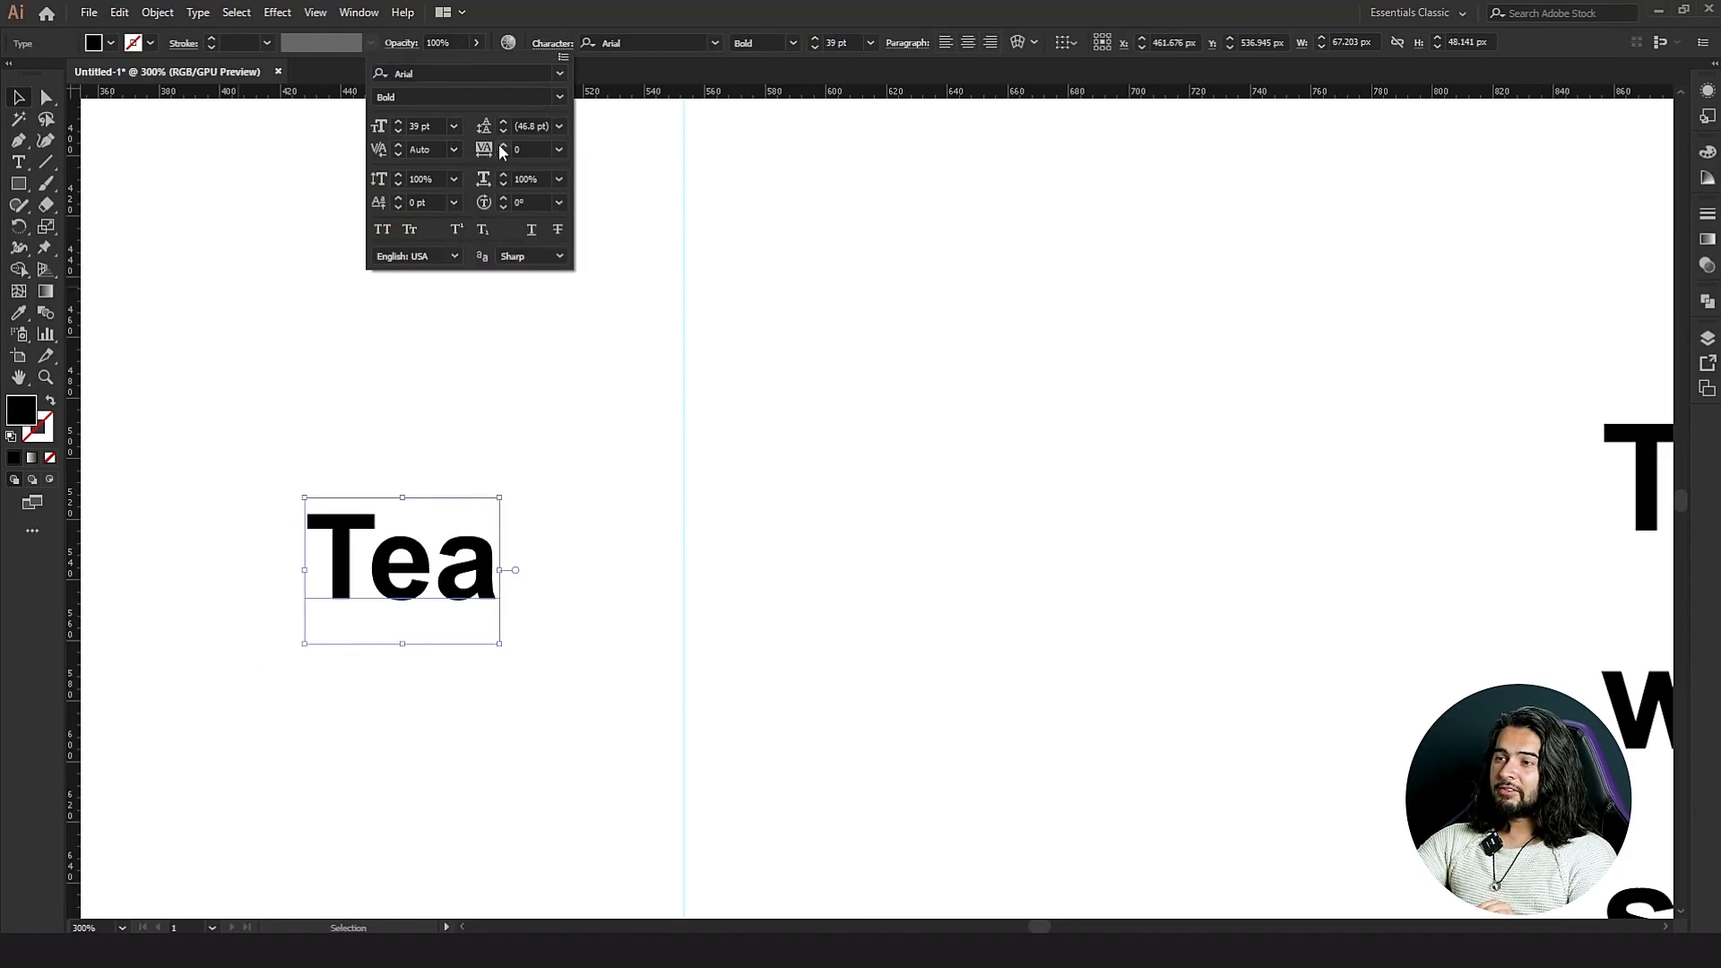
Widen the letter spacing of the "Tea" text by setting its tracking to 125.
scroll(500, 146, "up", 18)
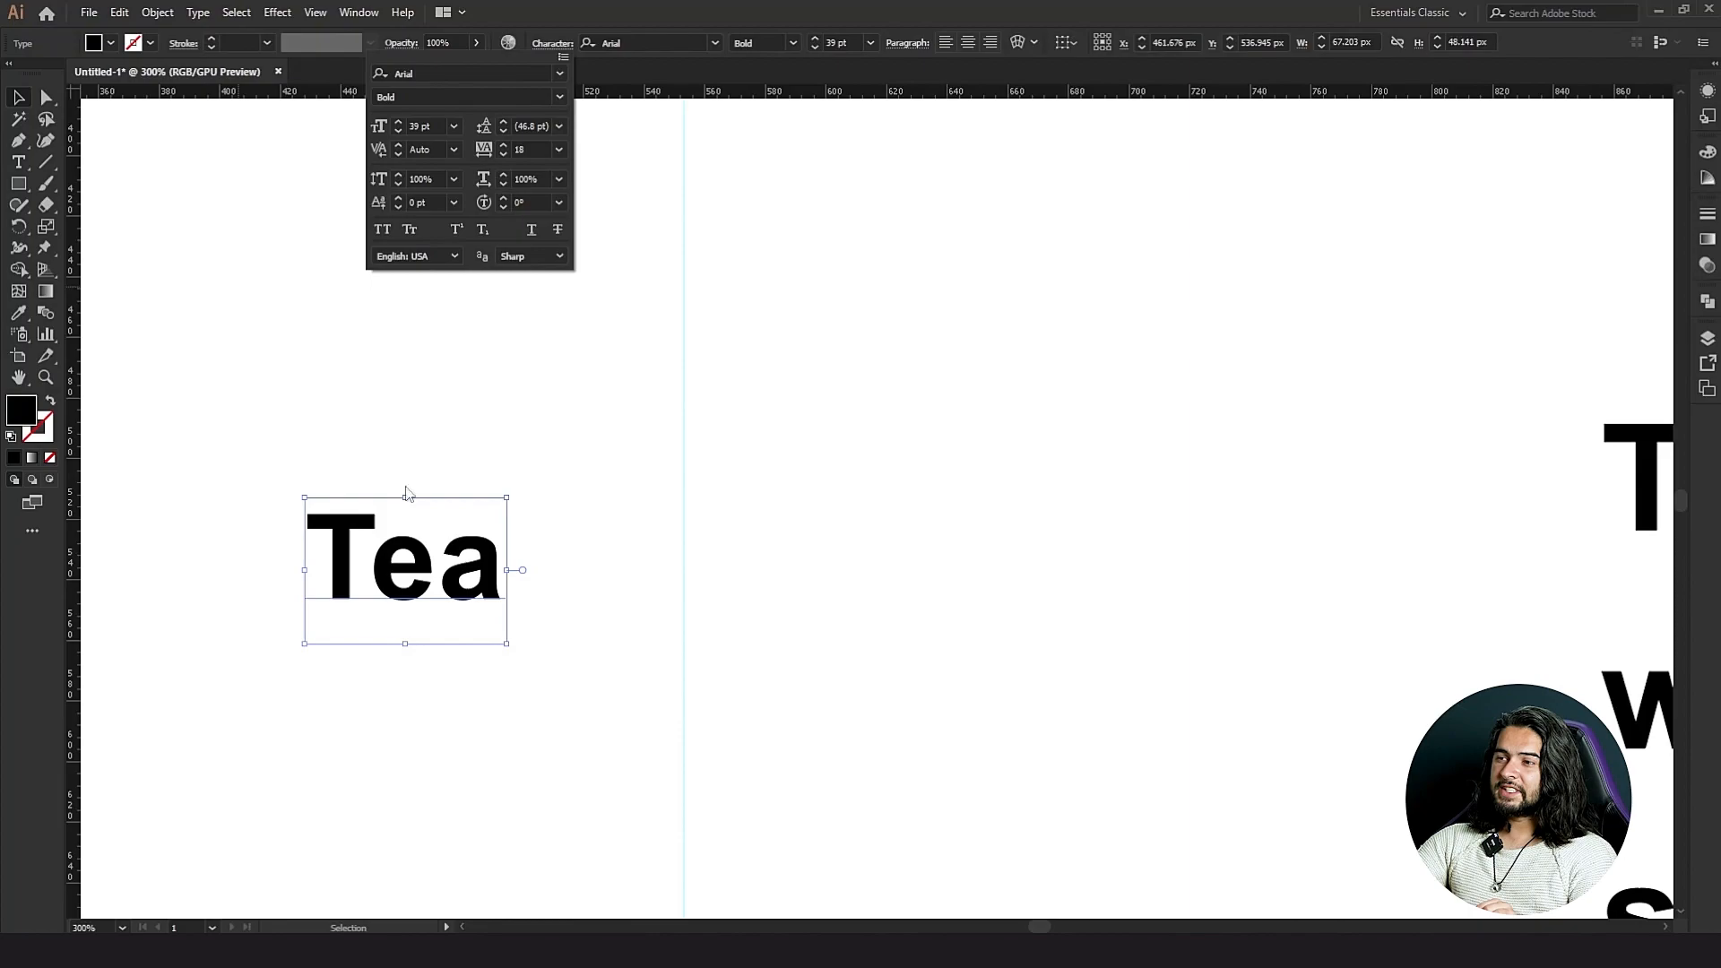
left_click(383, 584)
scroll(382, 583, "up", 4)
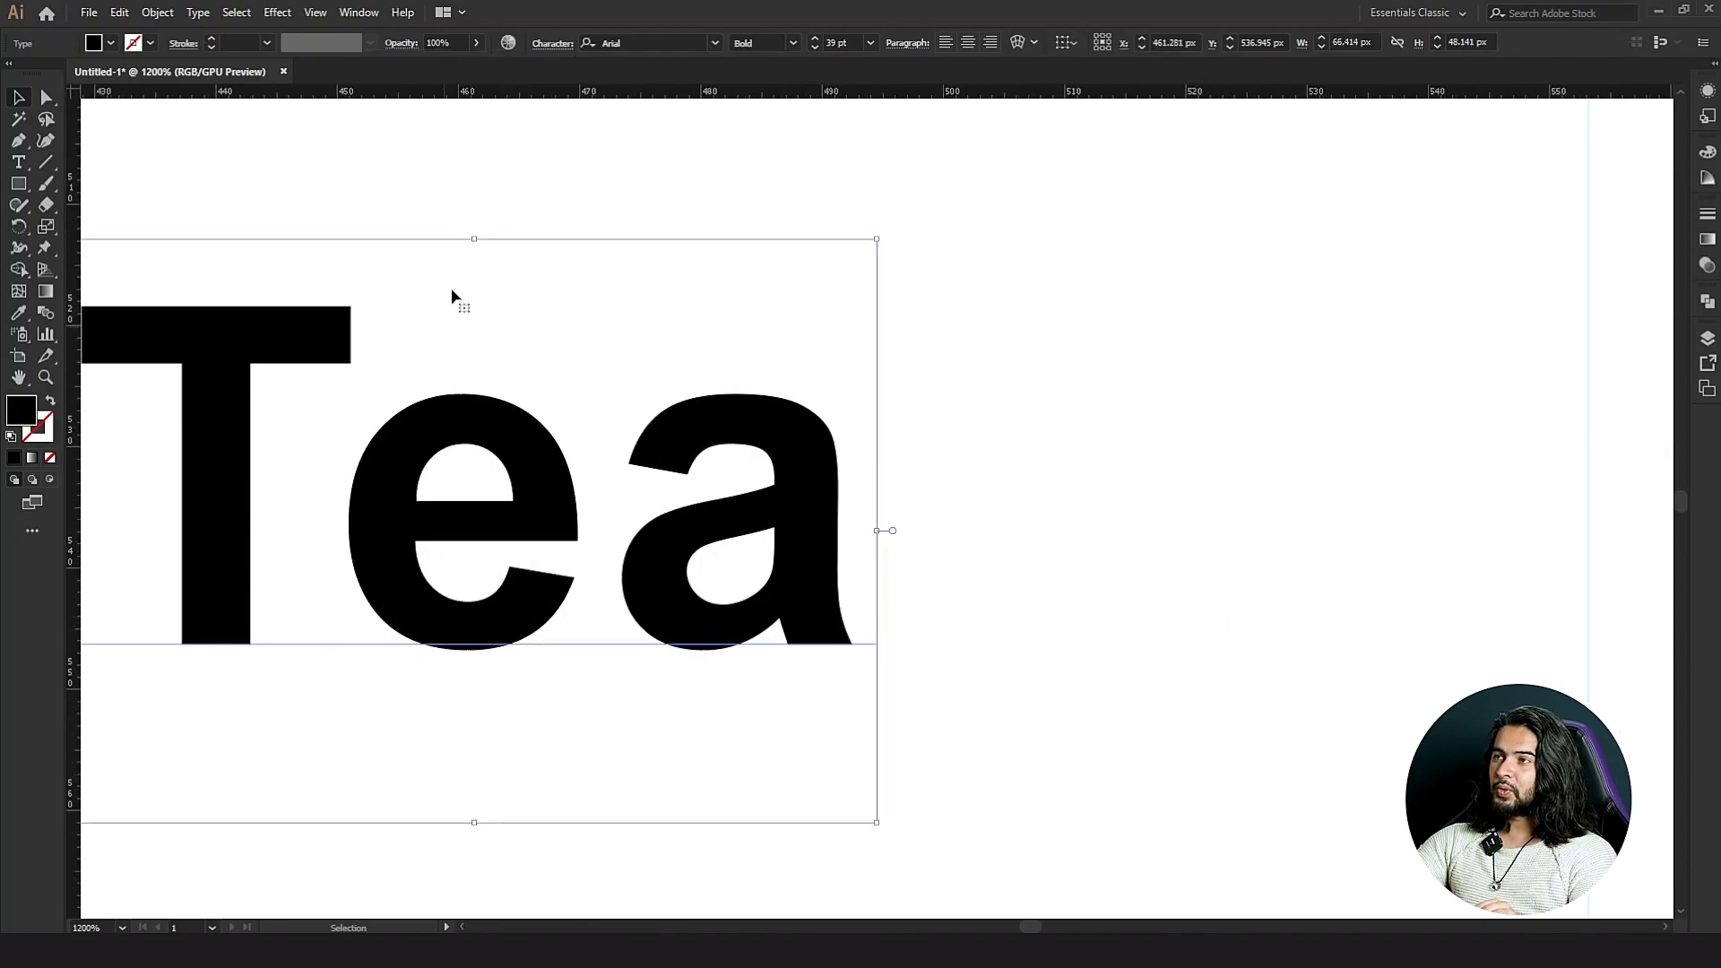
left_click(539, 45)
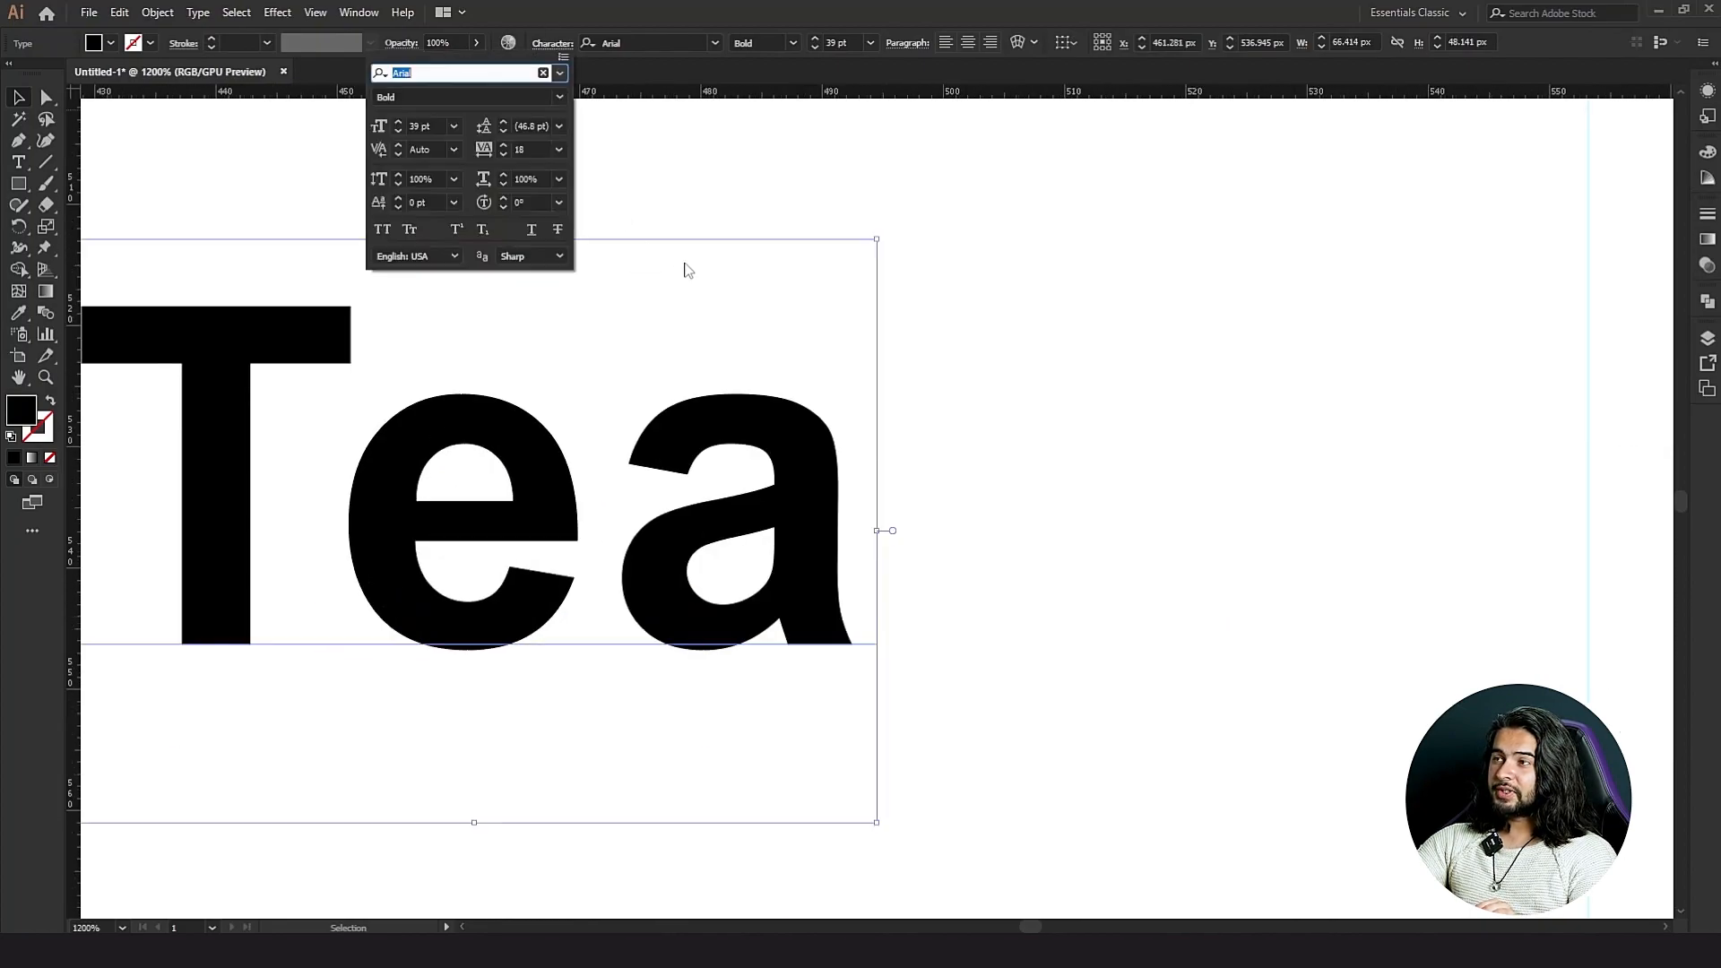
scroll(502, 142, "up", 7)
left_click(514, 149)
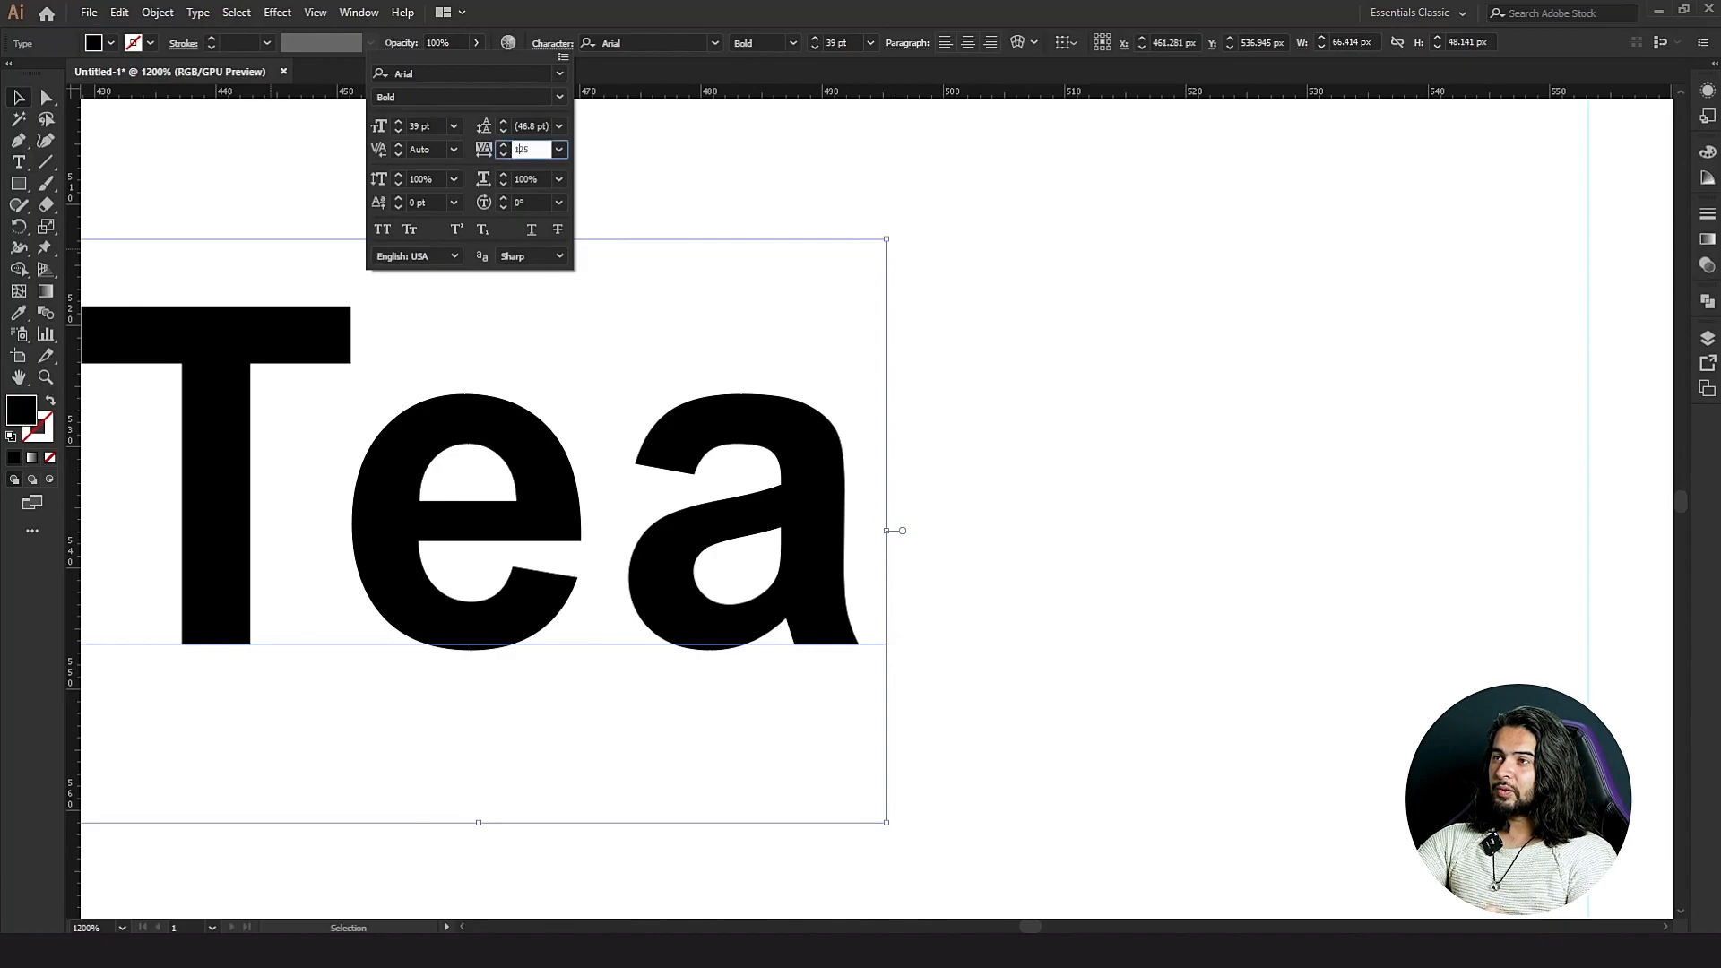
type("1")
left_click(534, 173)
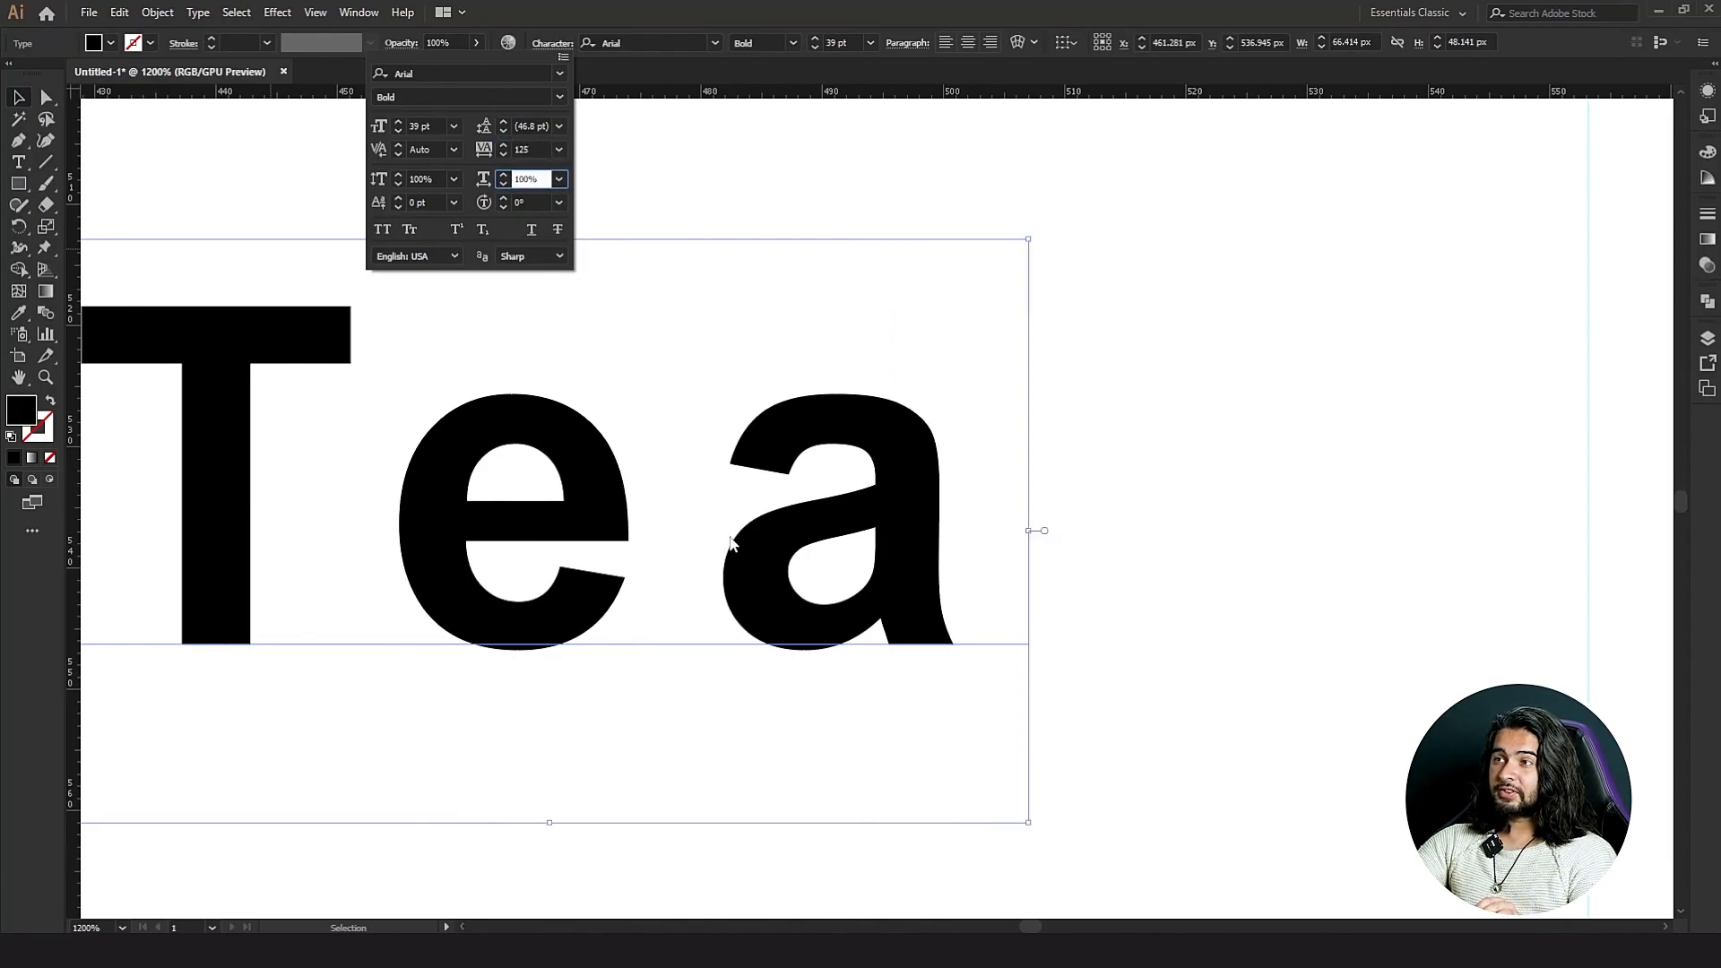
Stretch the "Tea" text to 114% vertical scale and 122% horizontal scale.
left_click(387, 180)
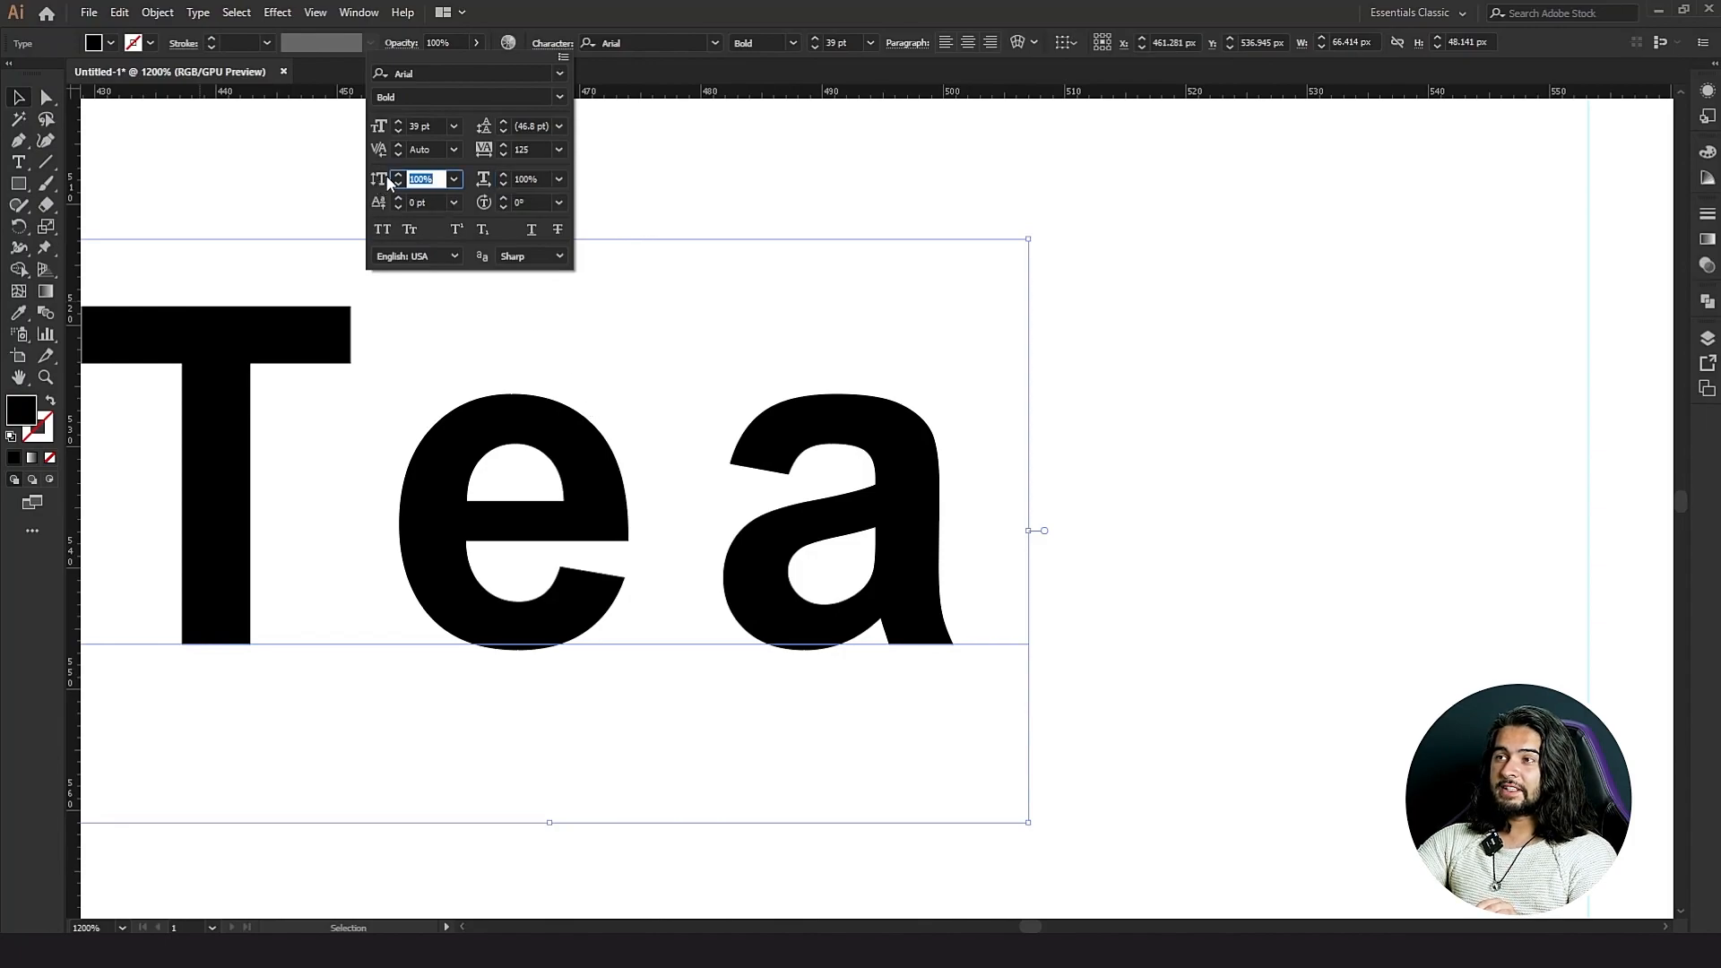
left_click(397, 175)
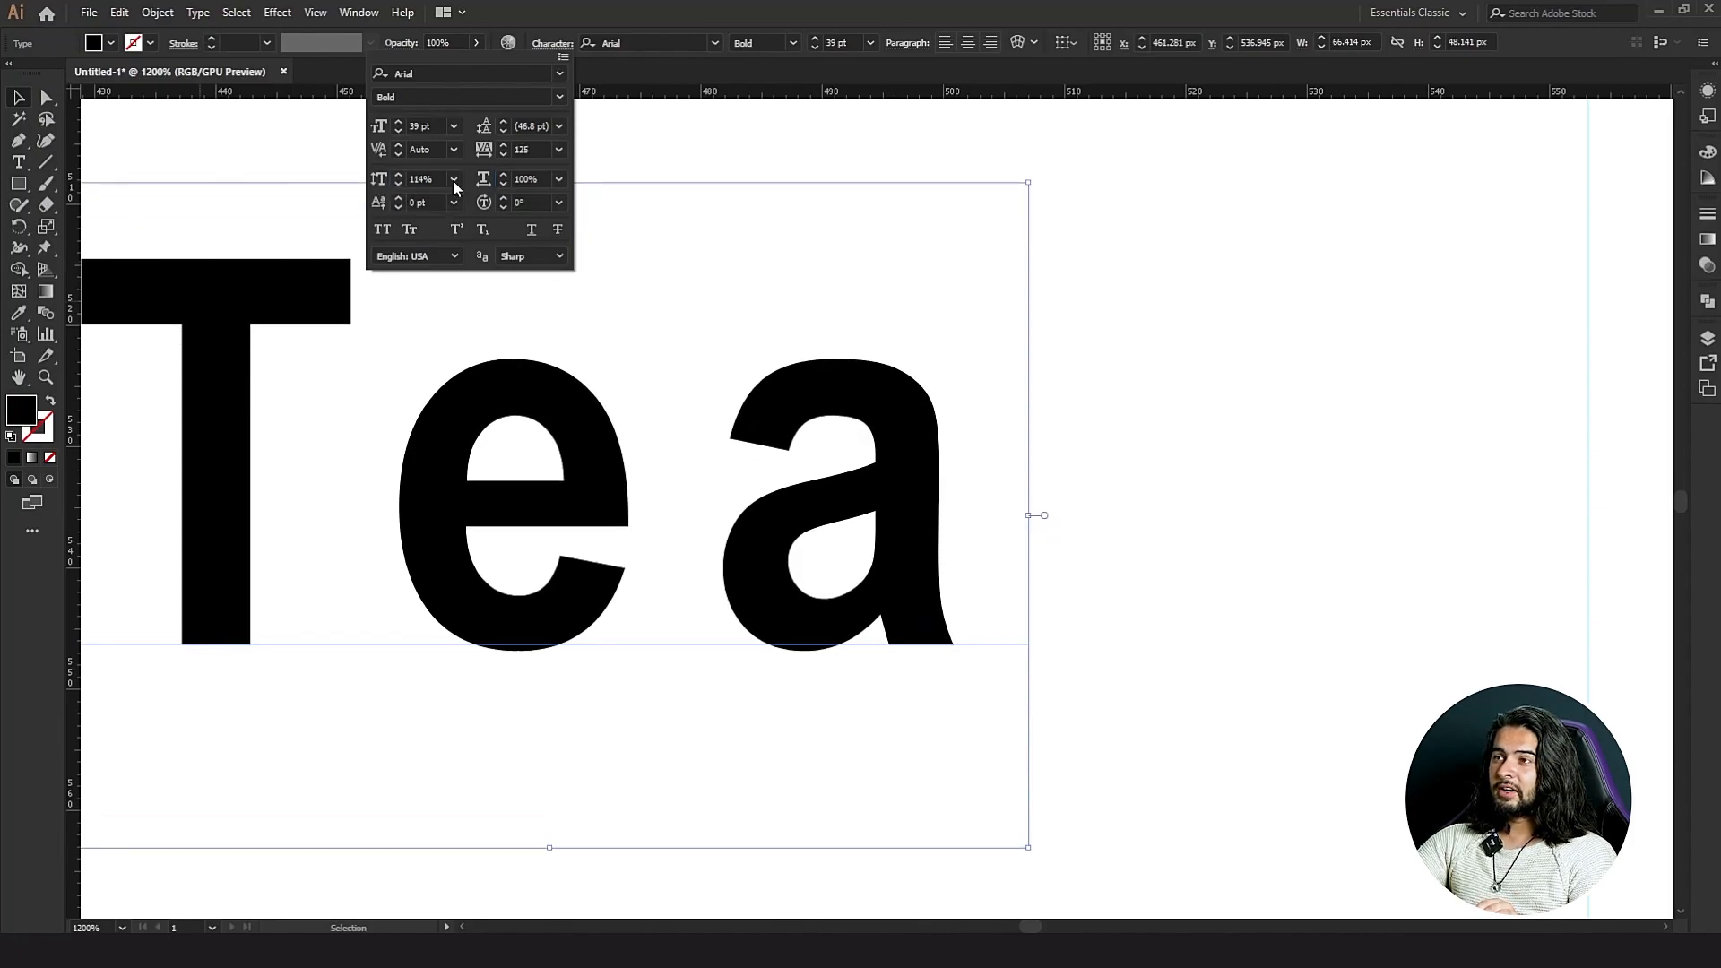
left_click(503, 174)
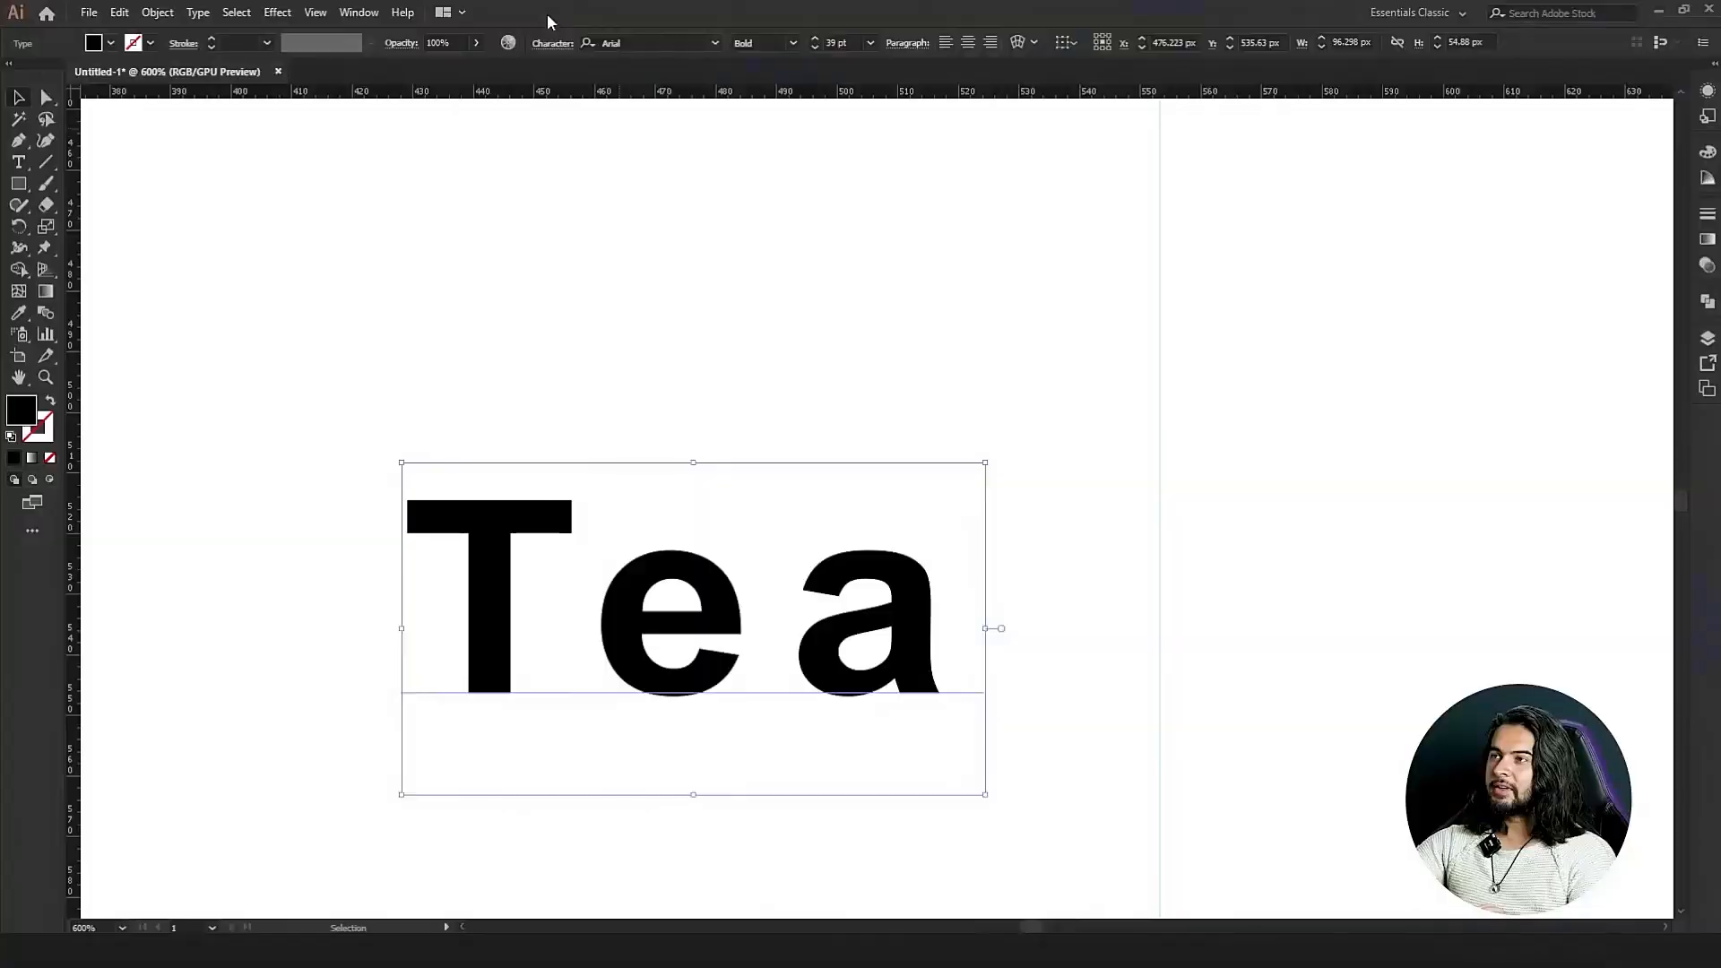
Set both the vertical scale and the horizontal scale of the "Tea" text to 100%.
left_click(550, 42)
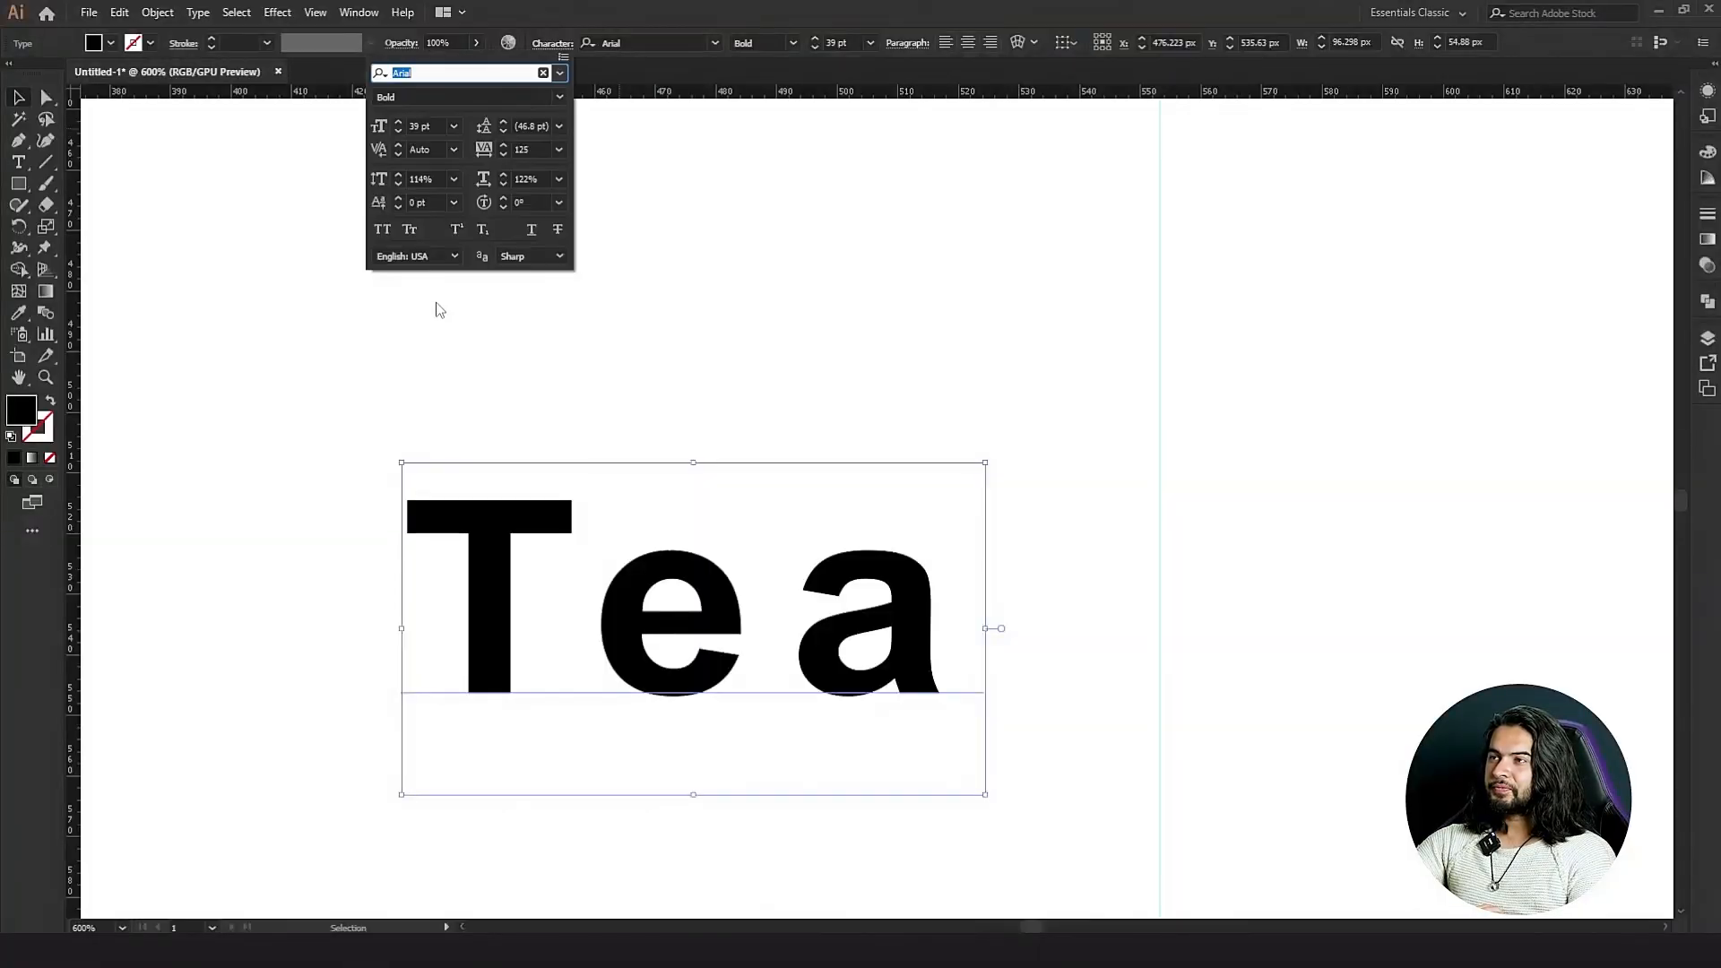
double_click(423, 178)
type("100")
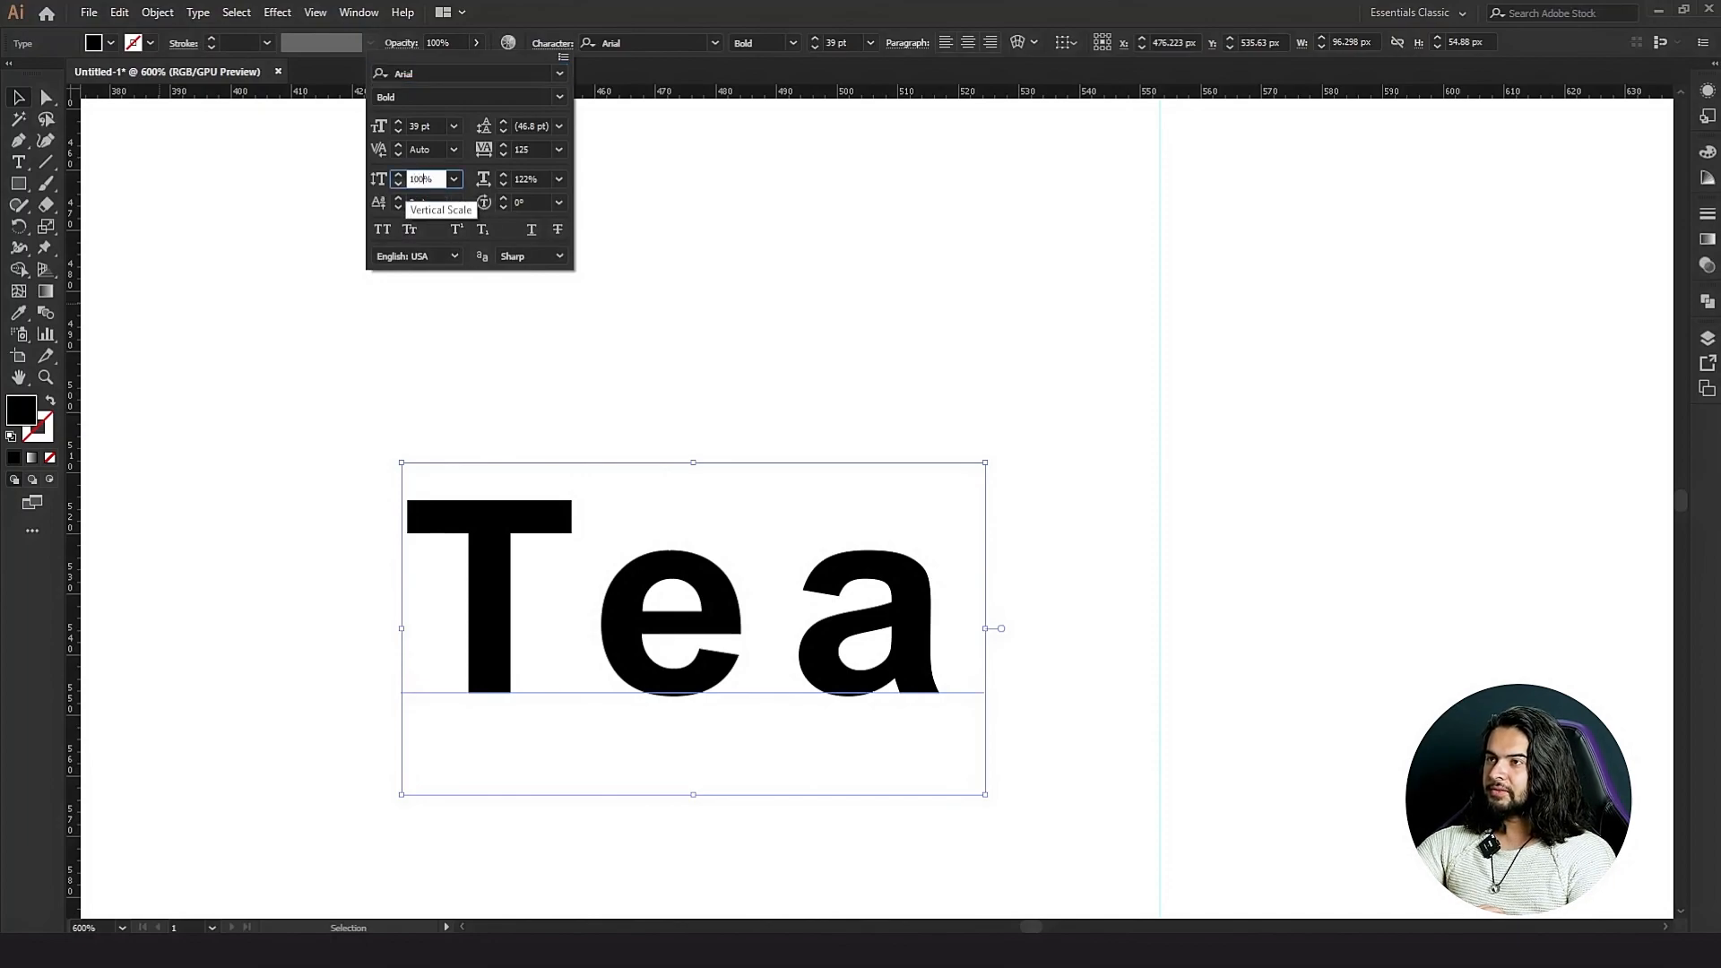
double_click(513, 179)
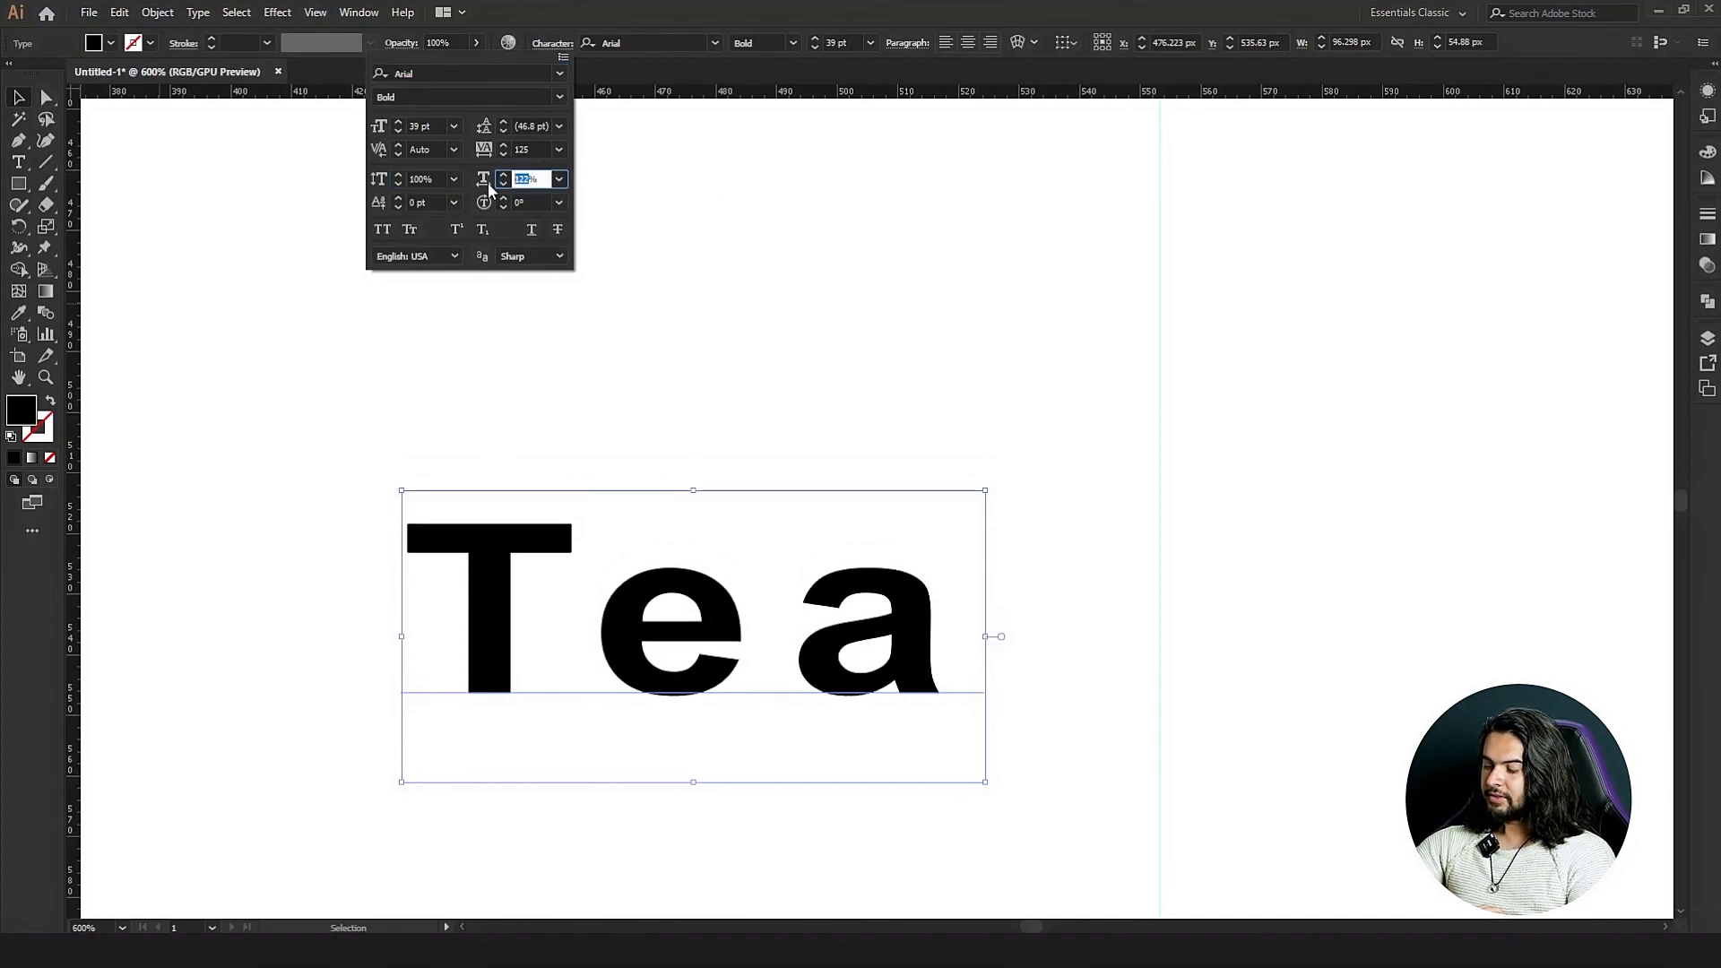
type("100")
key("Return")
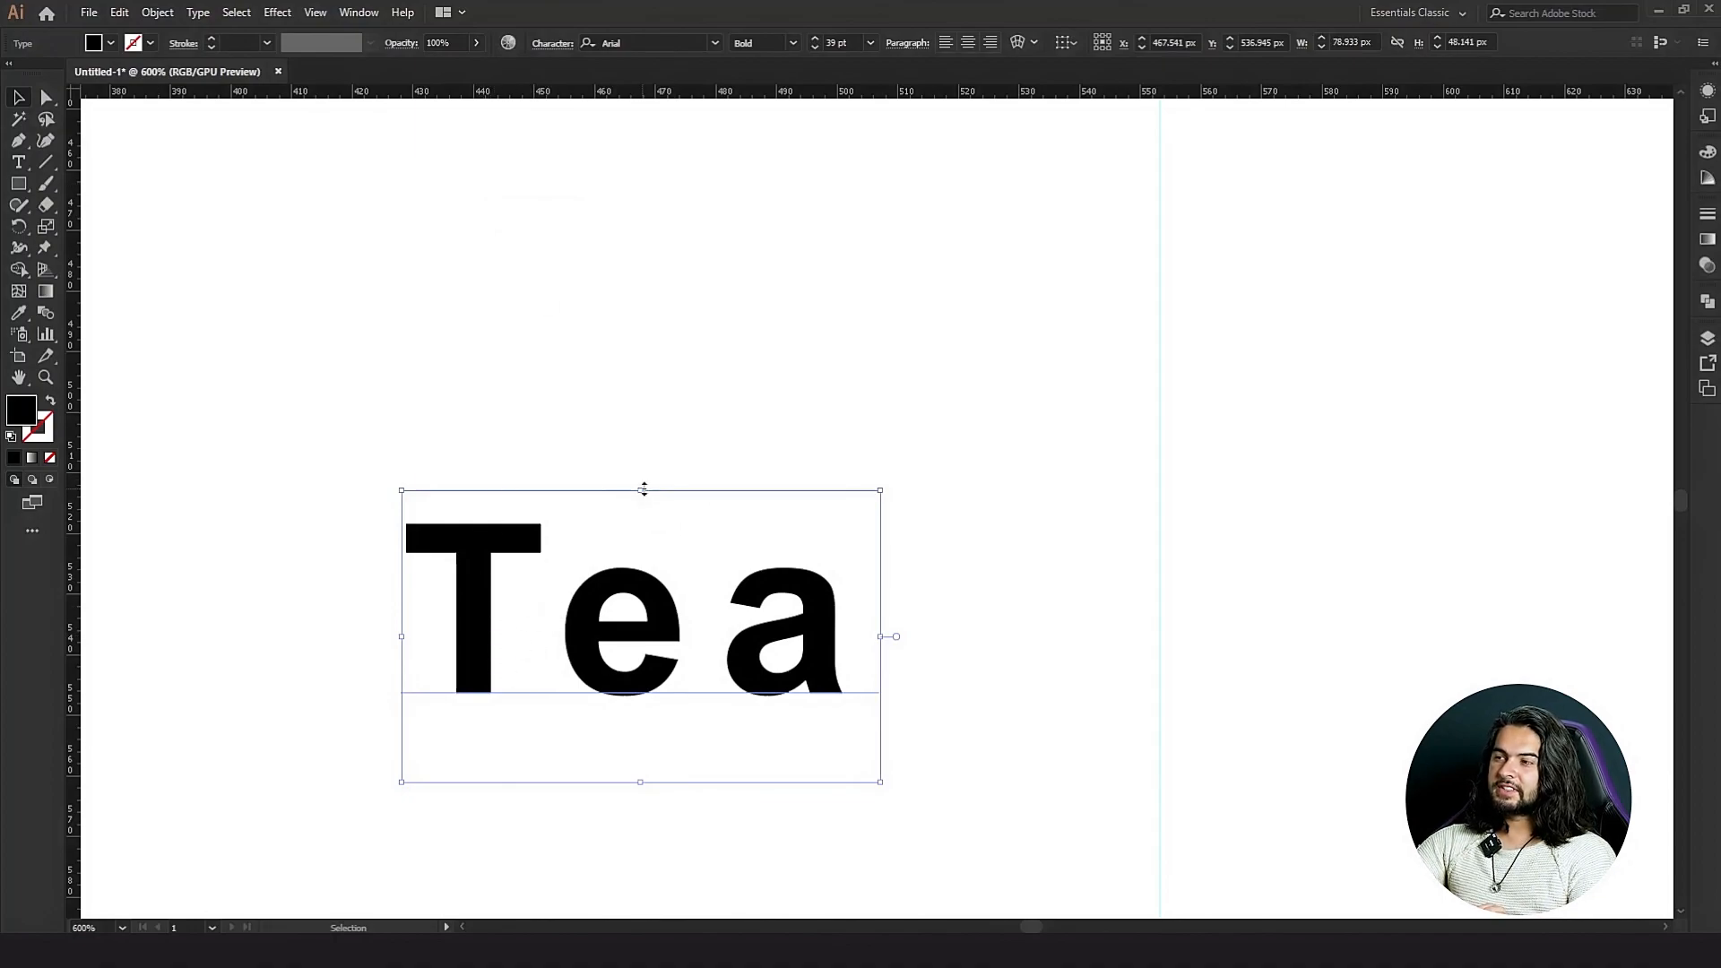
Stretch the "Tea" text vertically to about 62 px high and reset its horizontal scale to 100%.
left_click_drag(641, 491, 641, 407)
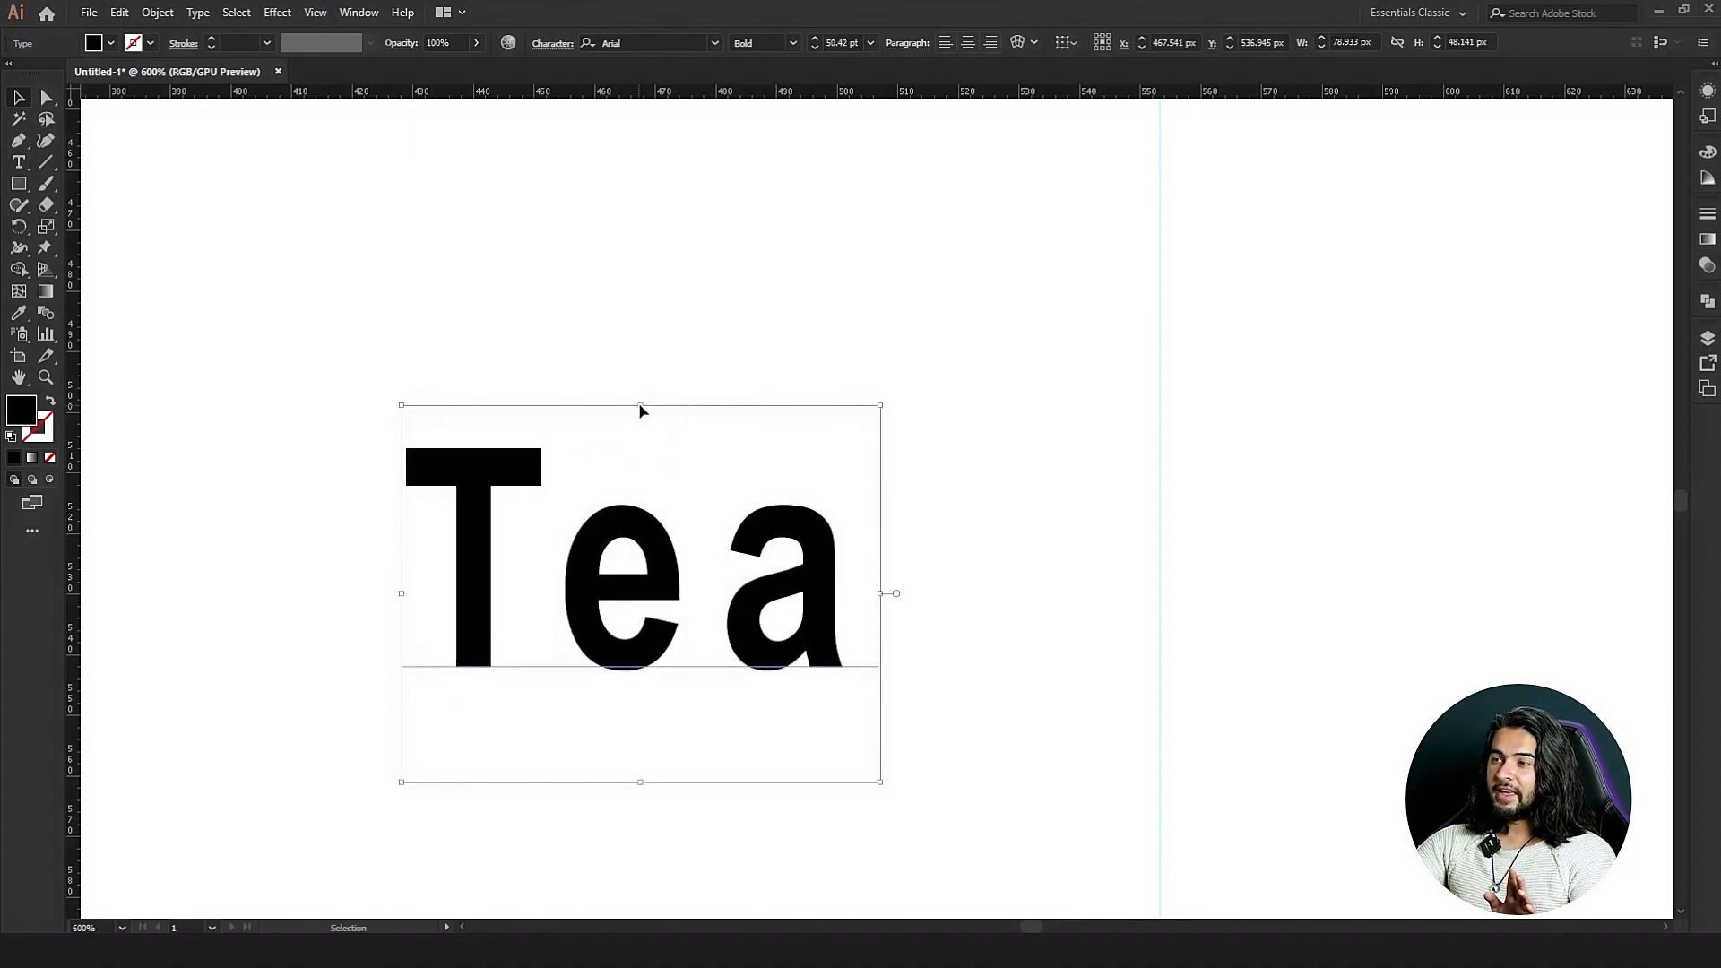
left_click(565, 45)
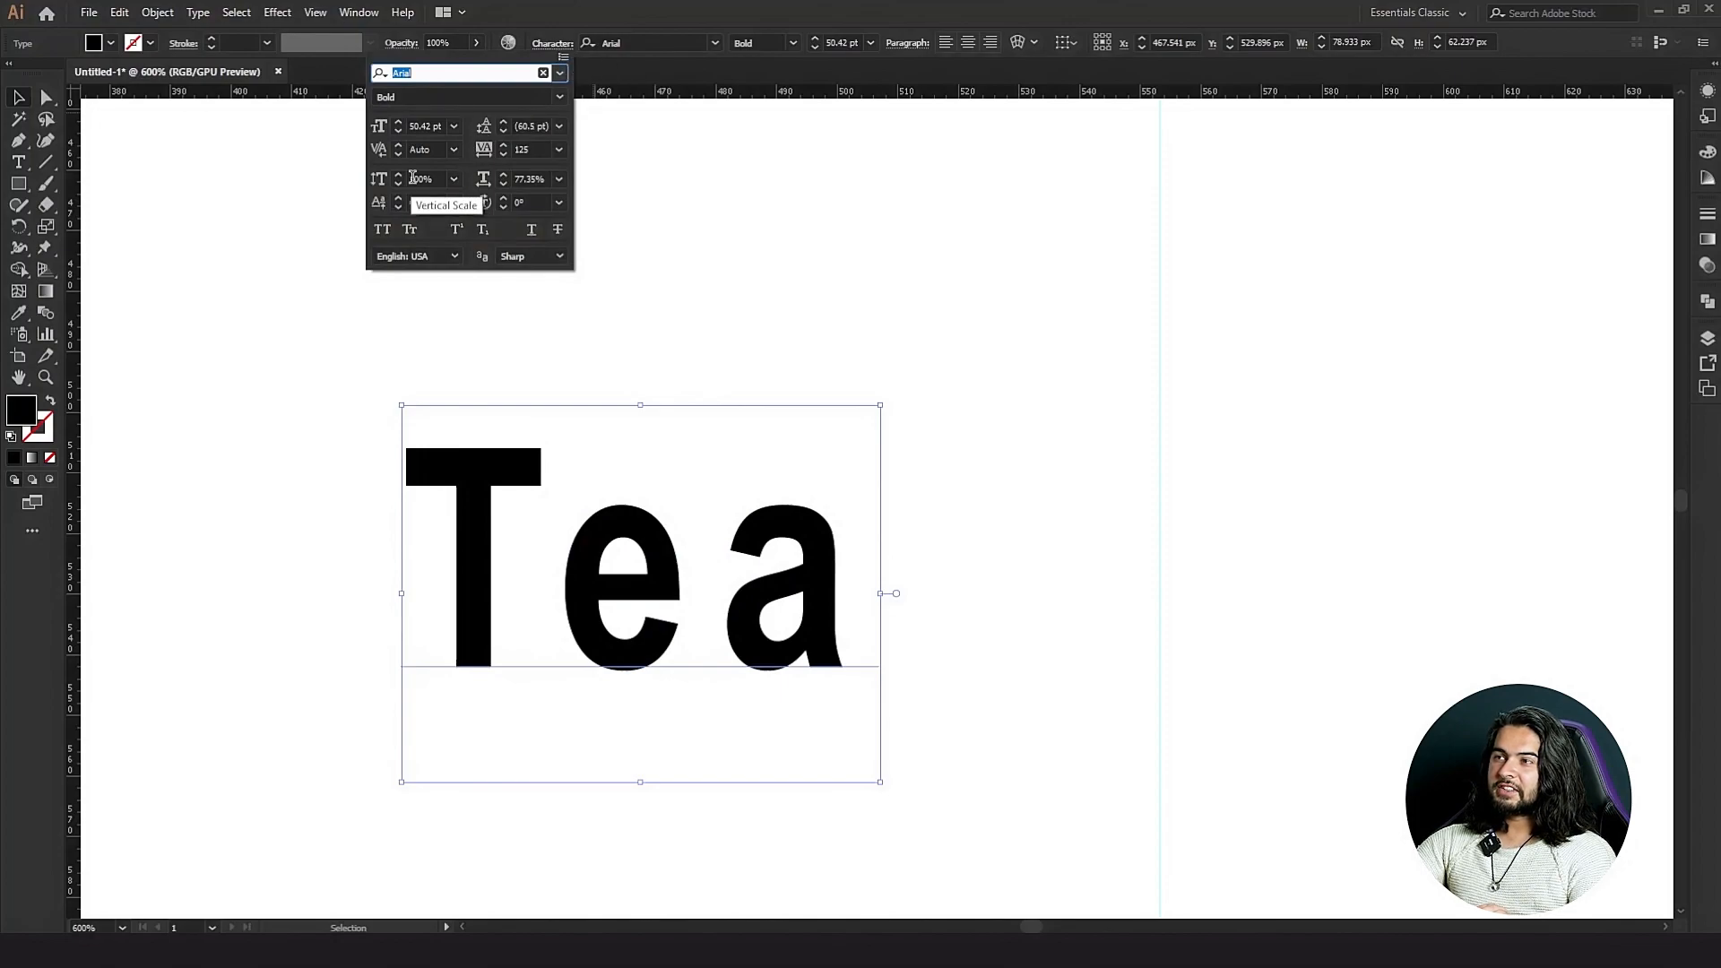
left_click(526, 179)
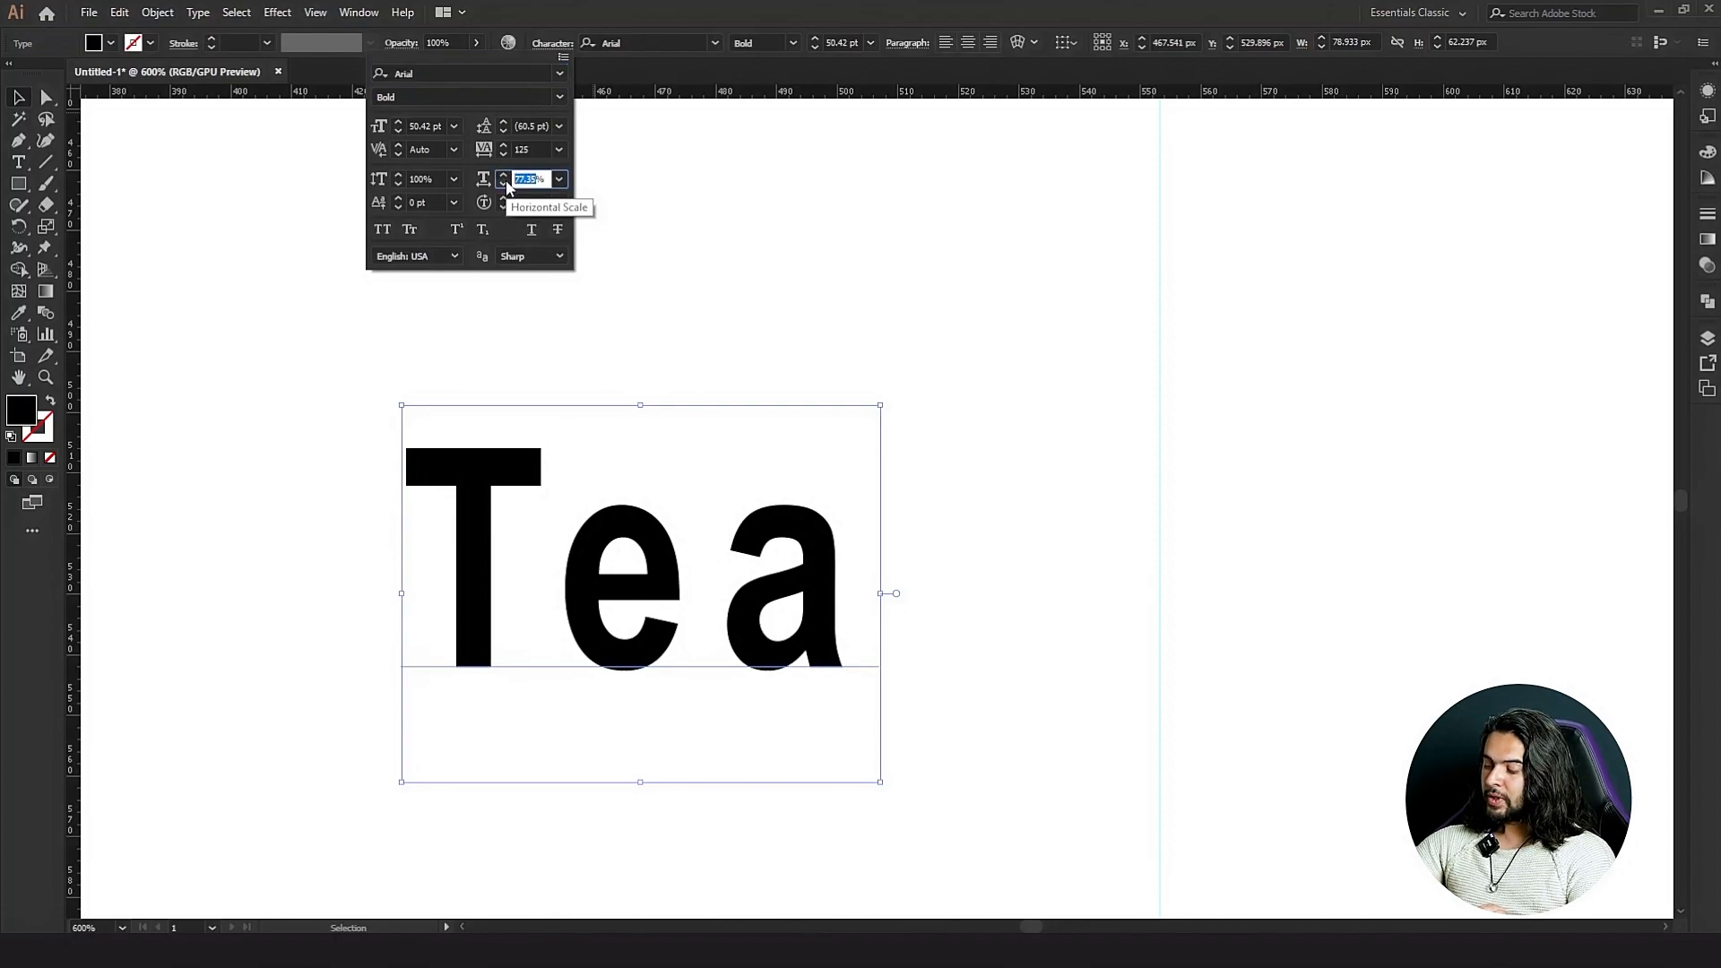
type("100")
key("Return")
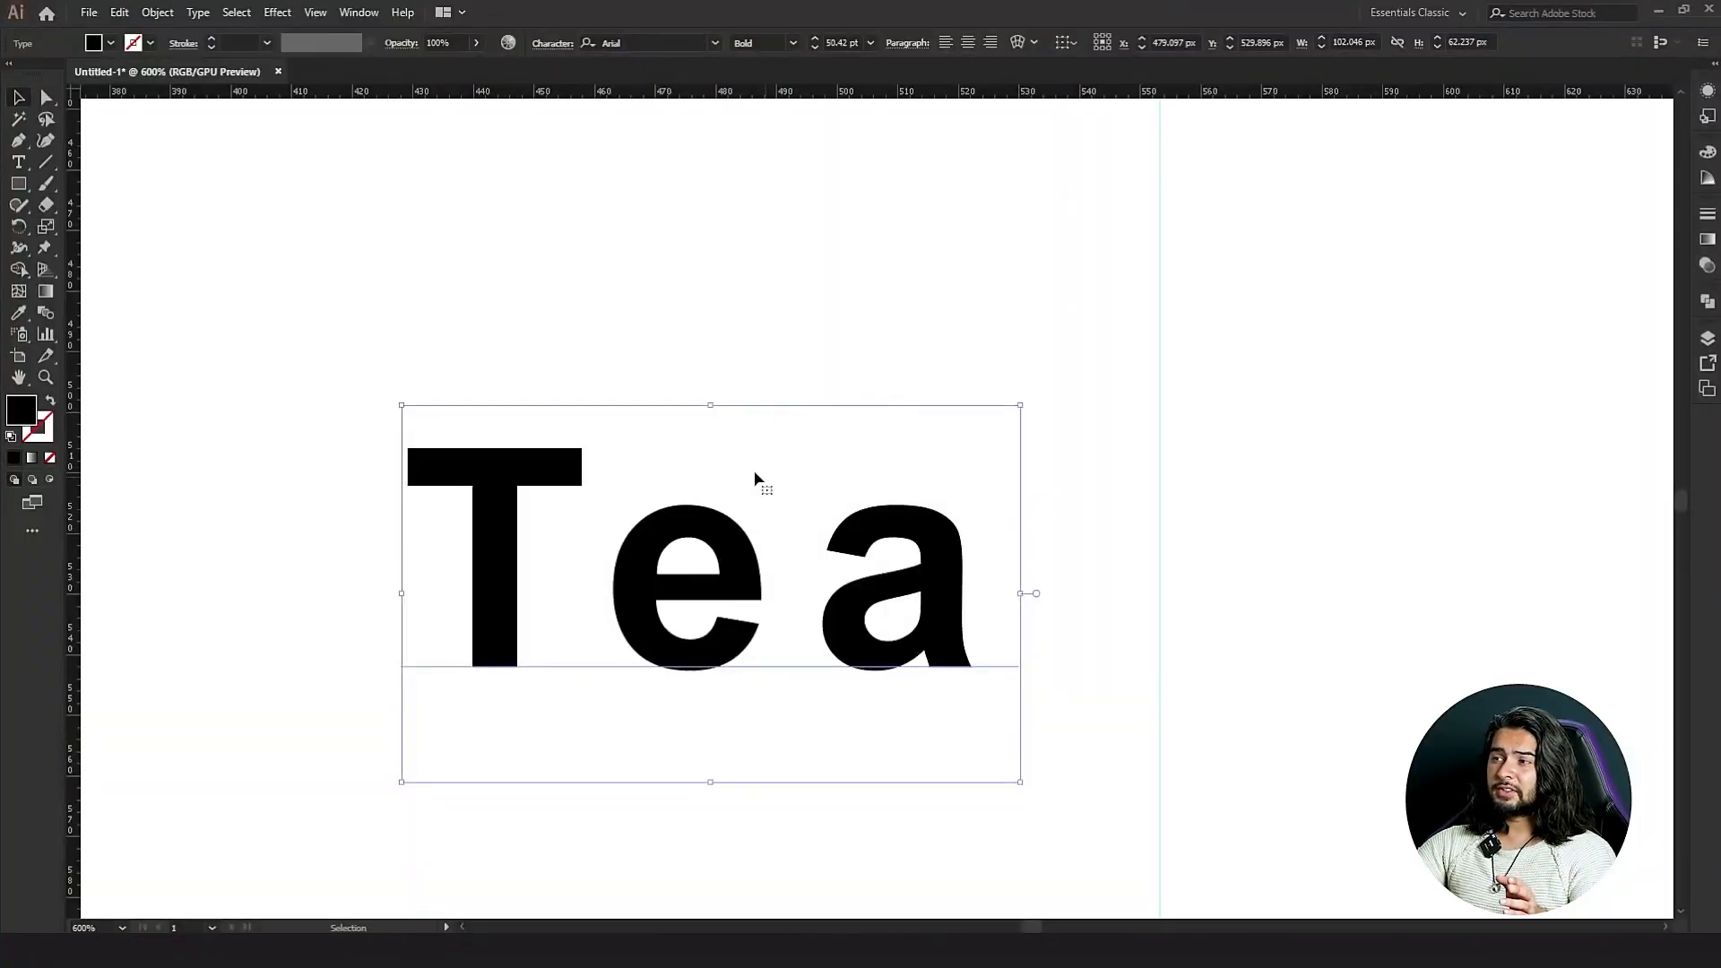
Squash the "Tea" text vertically to about 43 px high and restore its horizontal scale to 100%.
left_click_drag(709, 405, 727, 524)
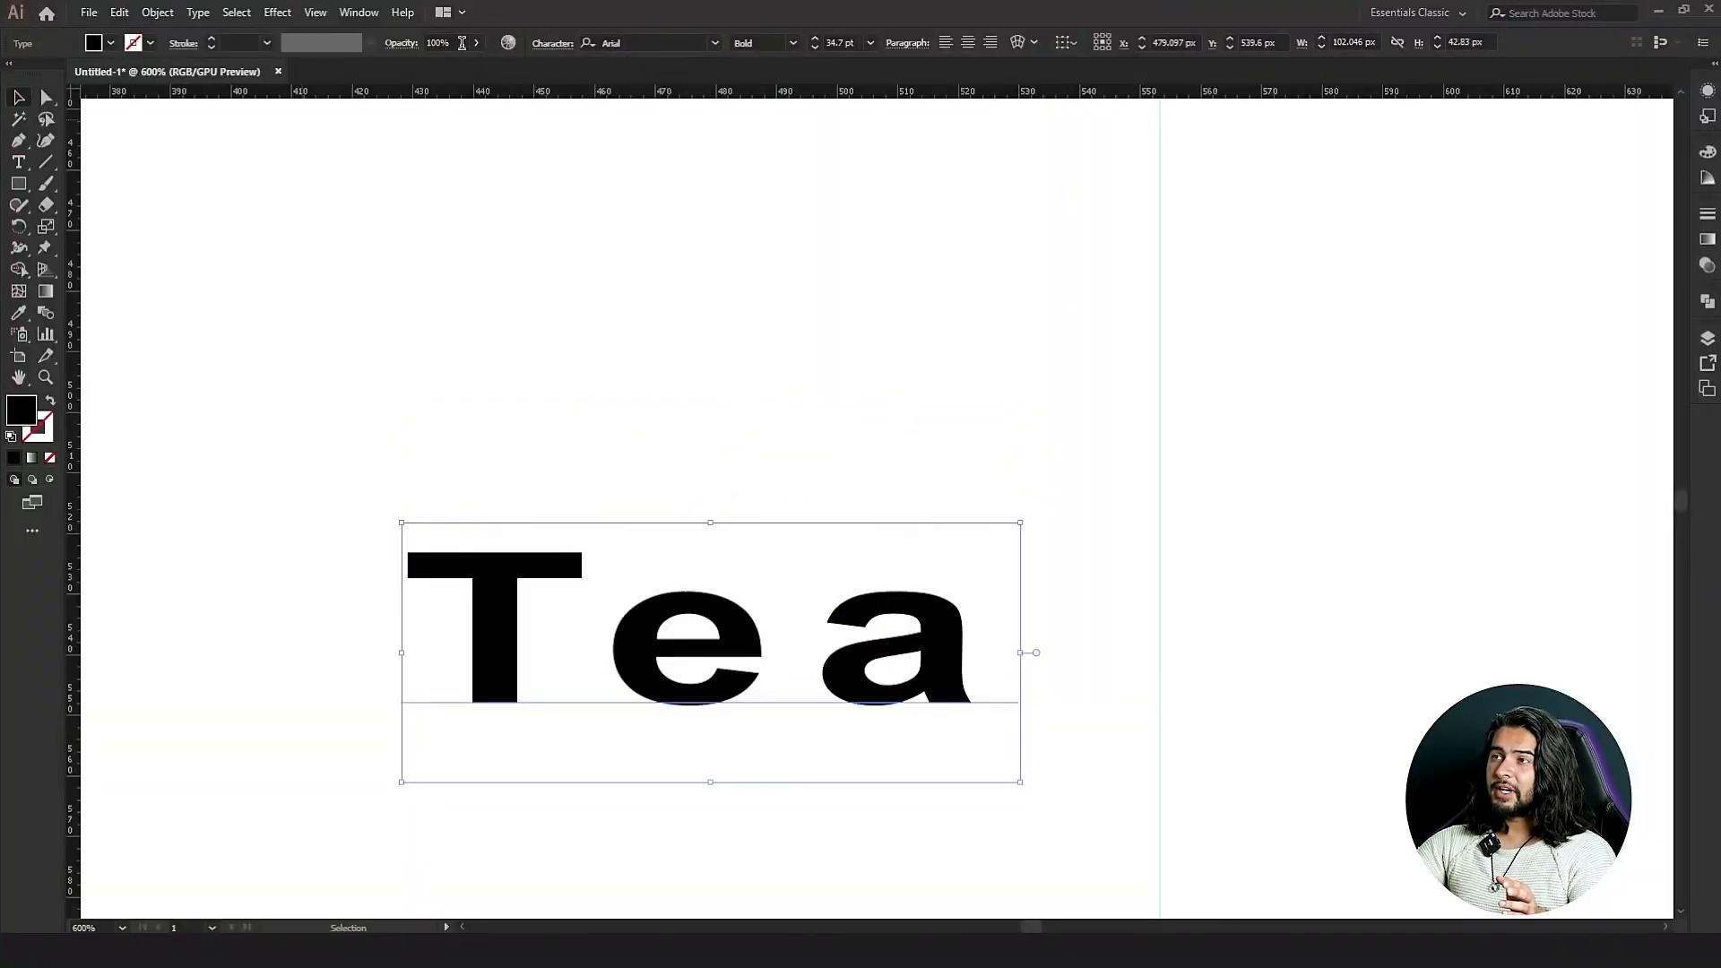
left_click(555, 52)
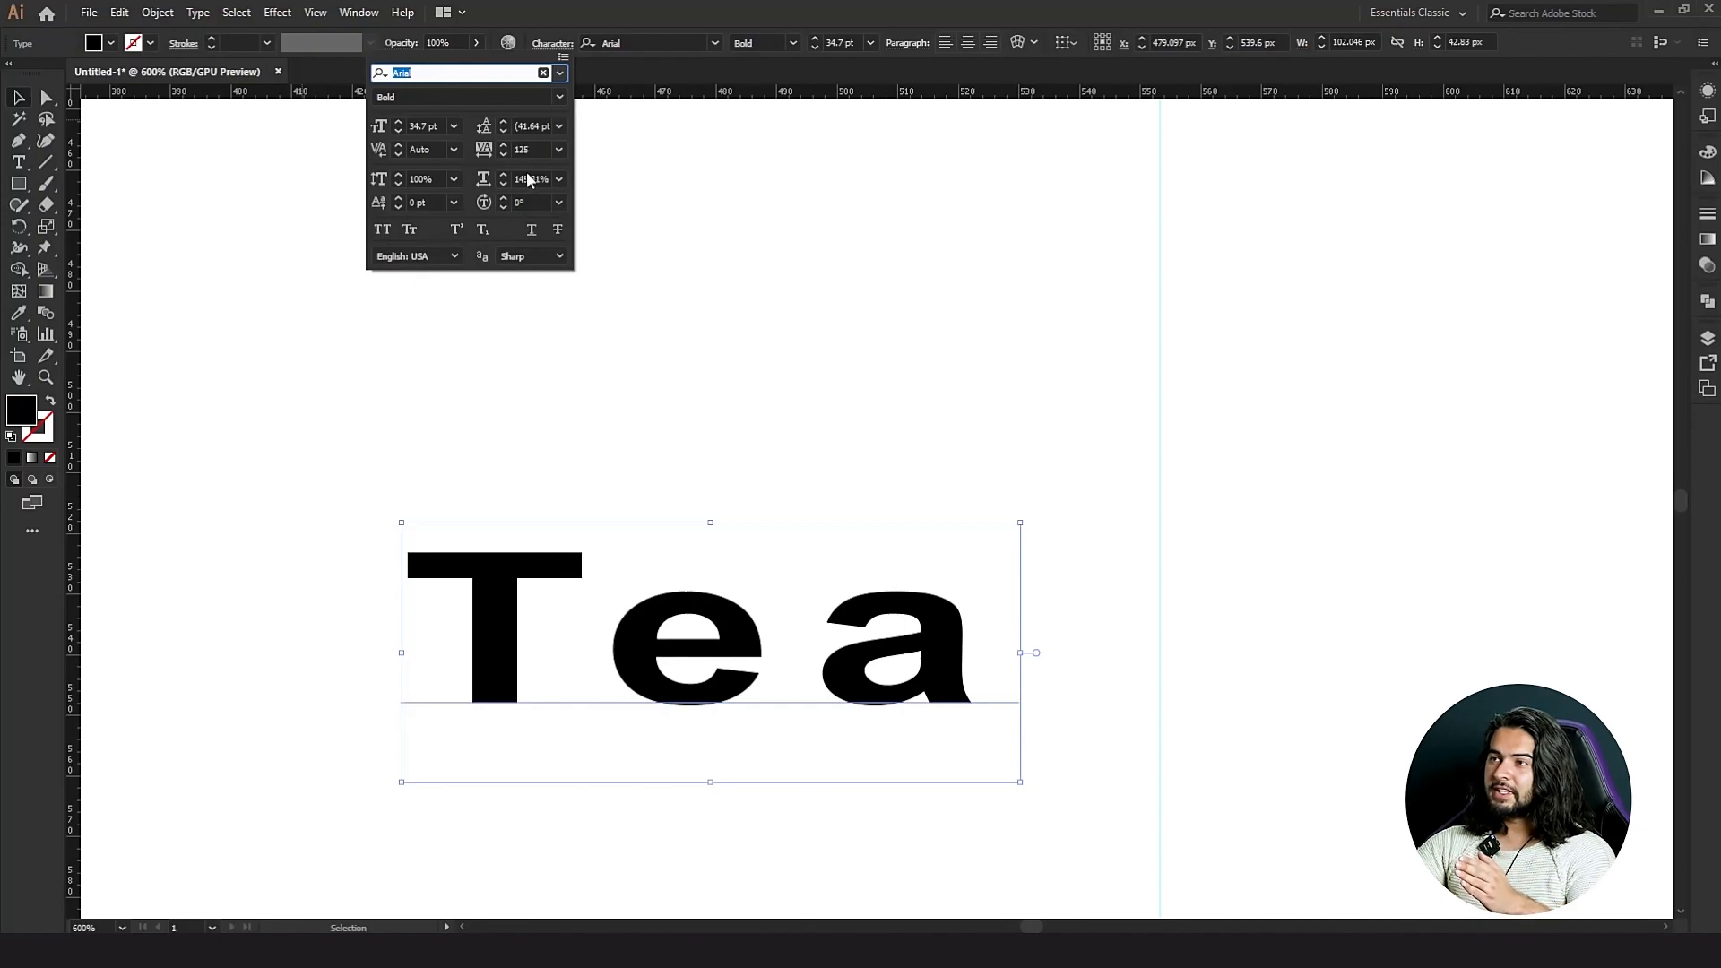
left_click(555, 179)
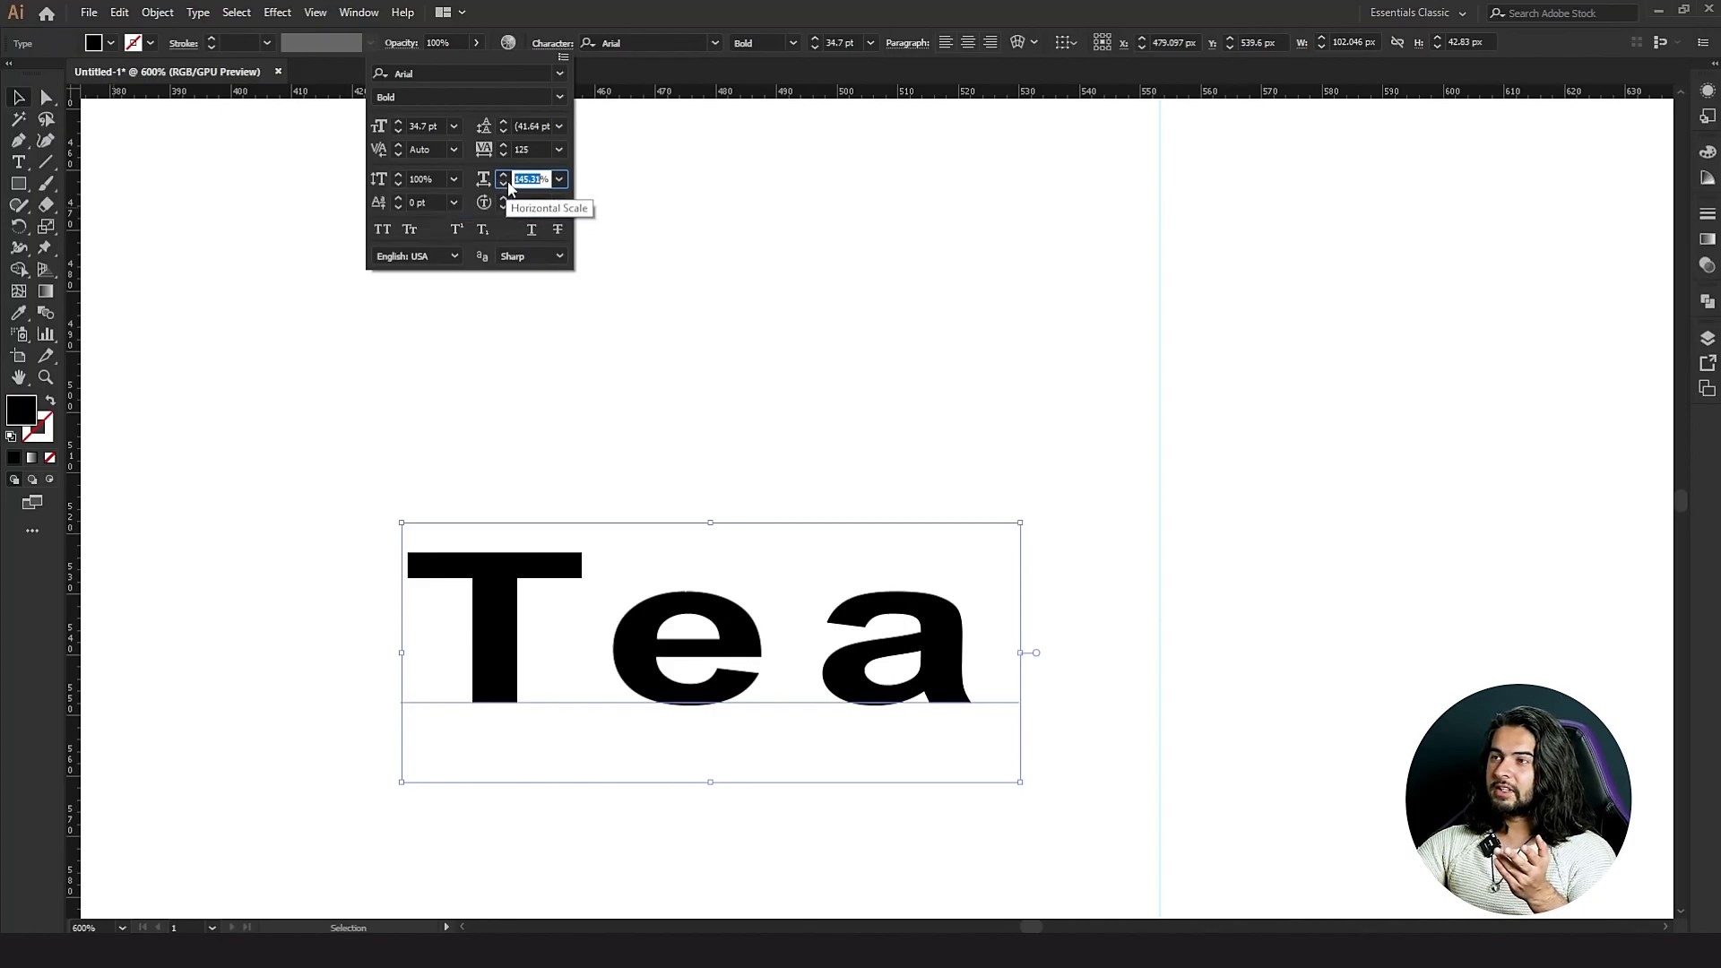
type("100")
key("Return")
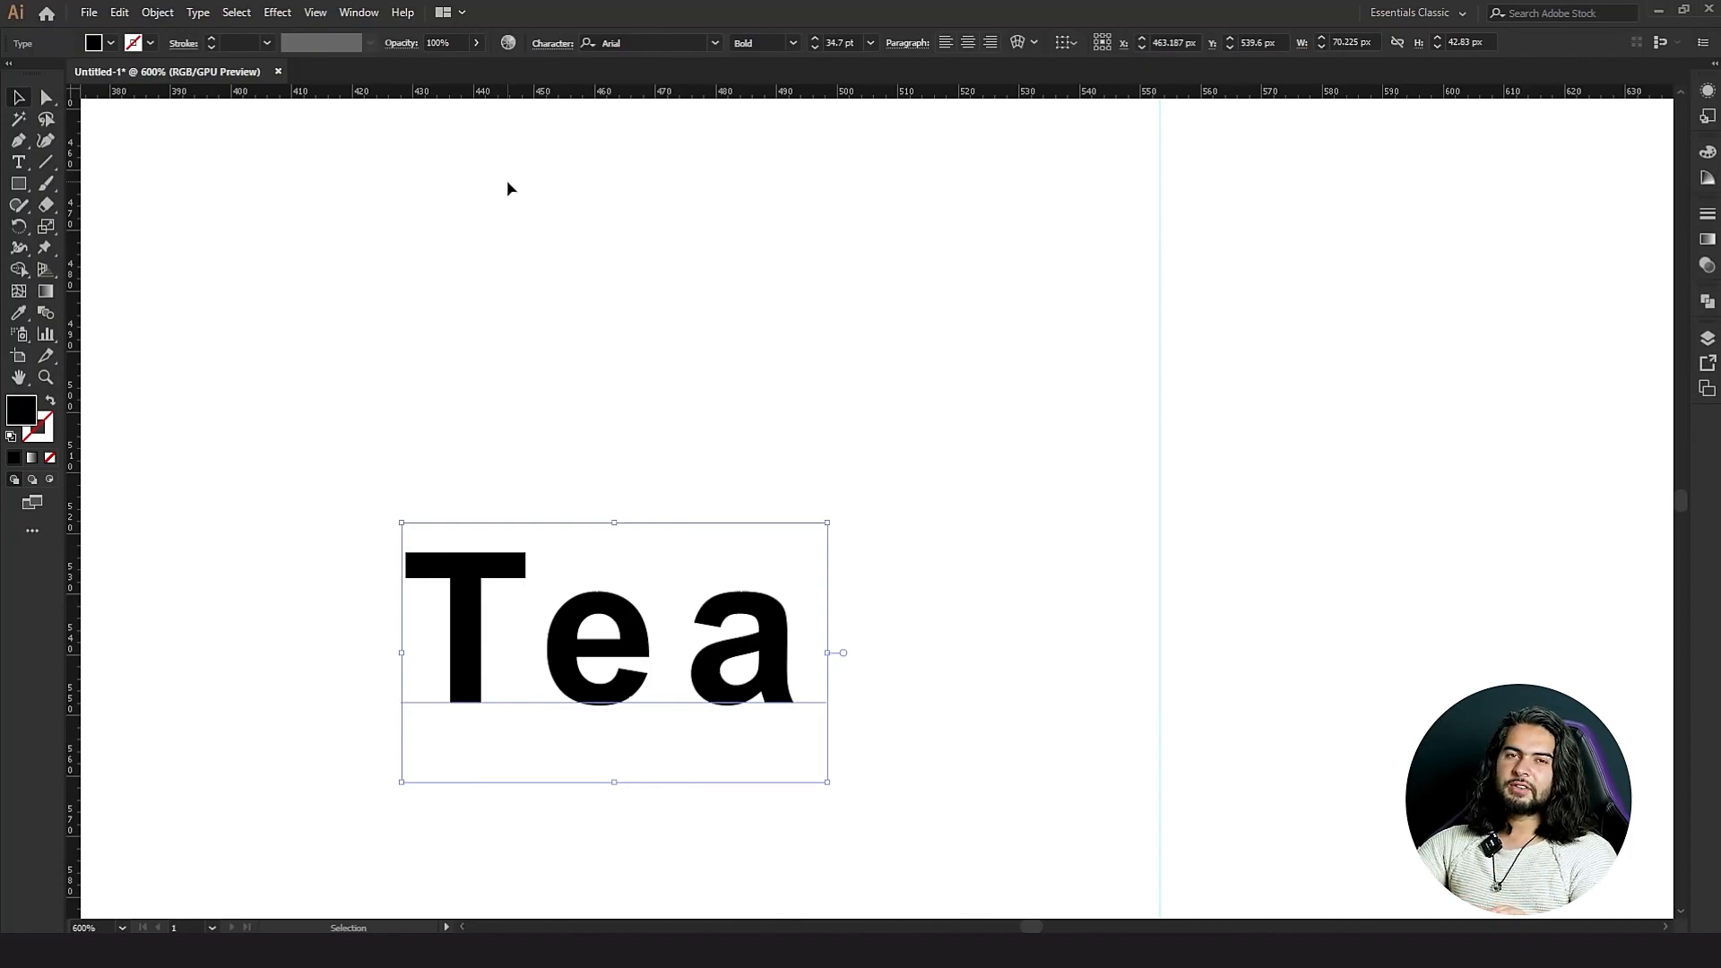
Add a new text "H2O" below the "Graphics House" heading, beside the paragraph text.
key("ctrl+1")
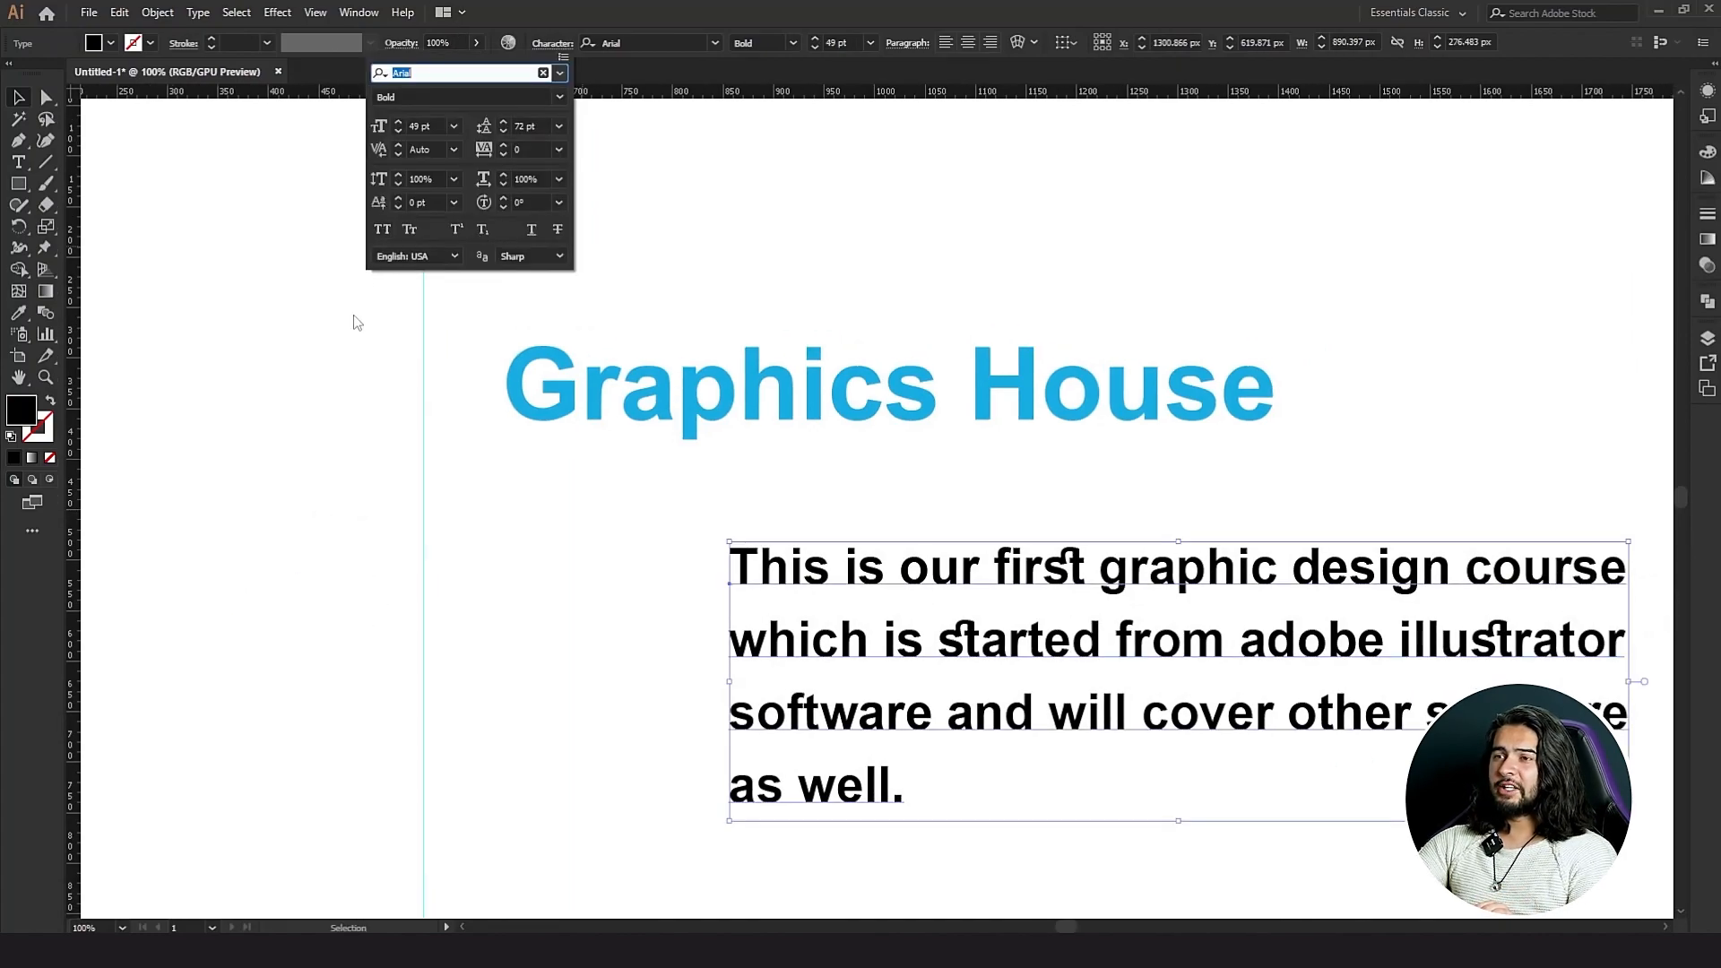
key("Escape")
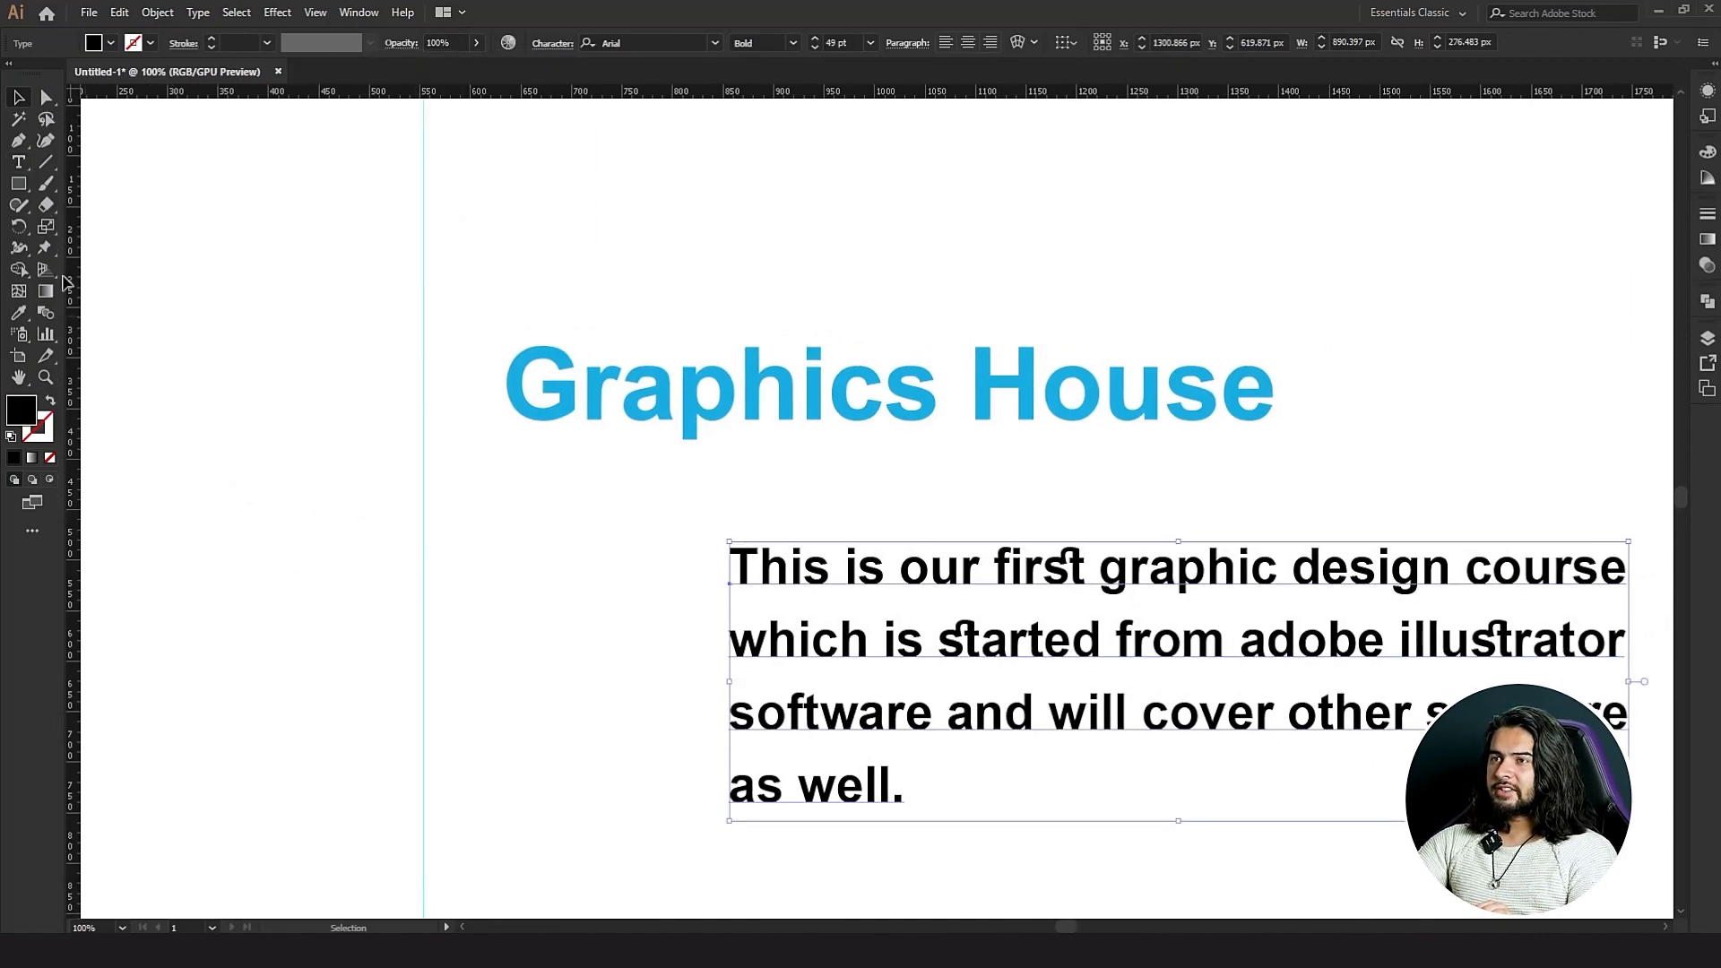
left_click(18, 162)
left_click(386, 529)
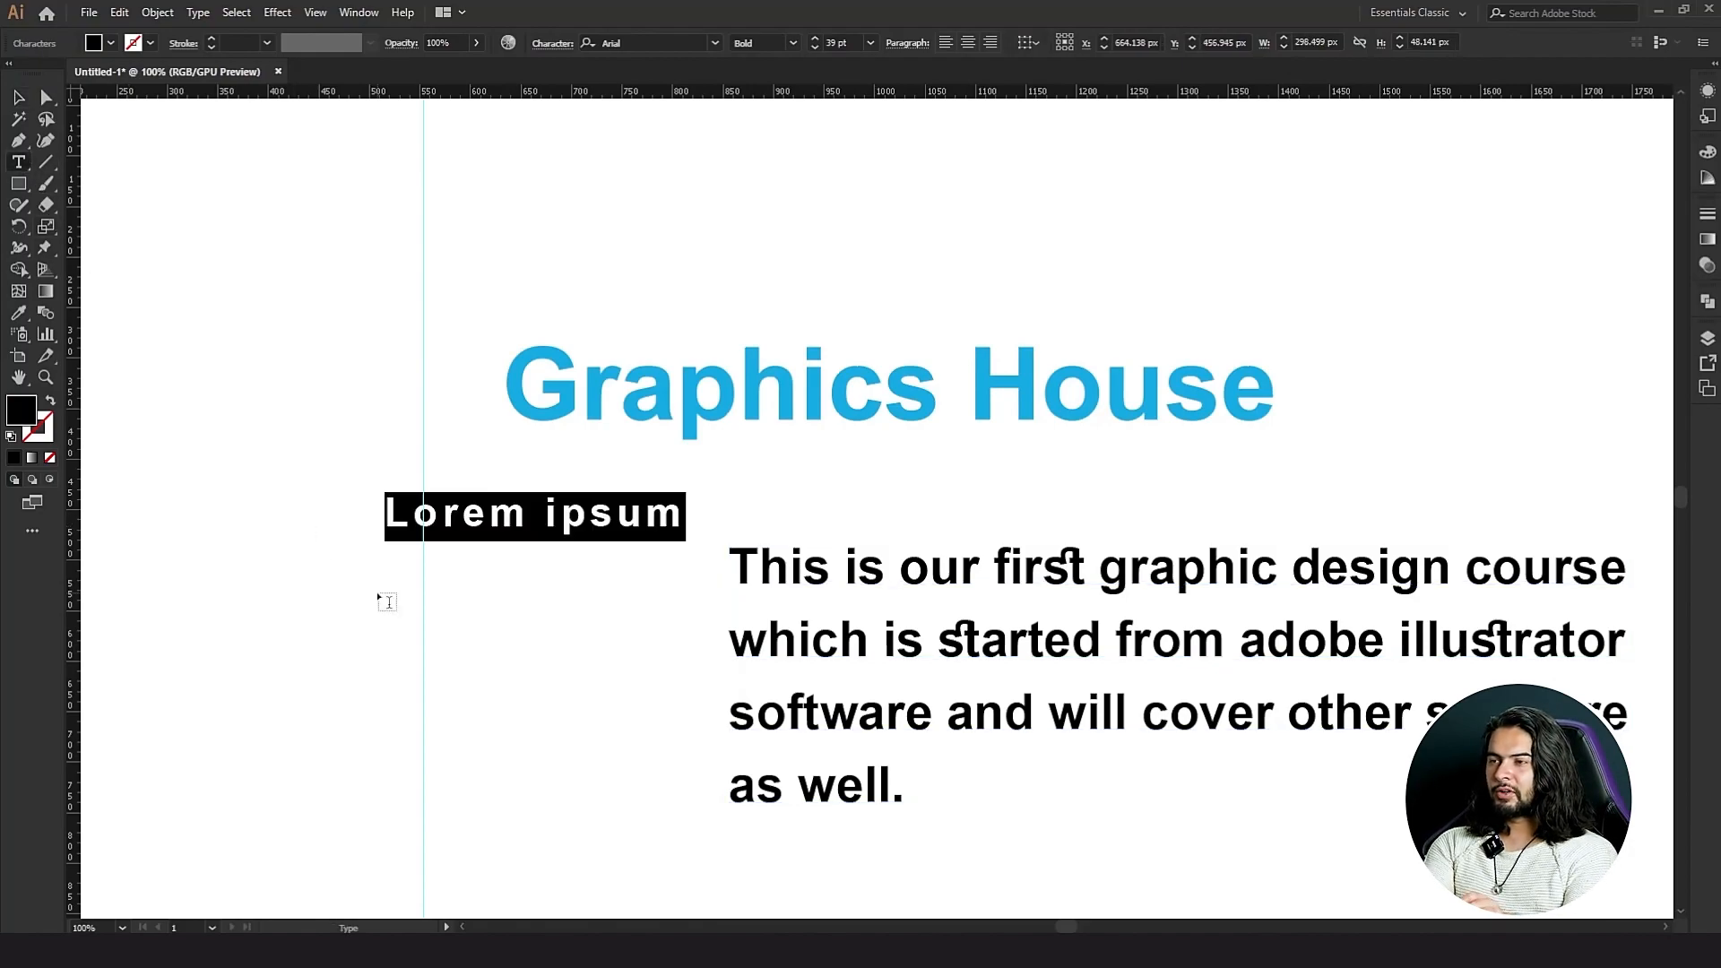
type("H")
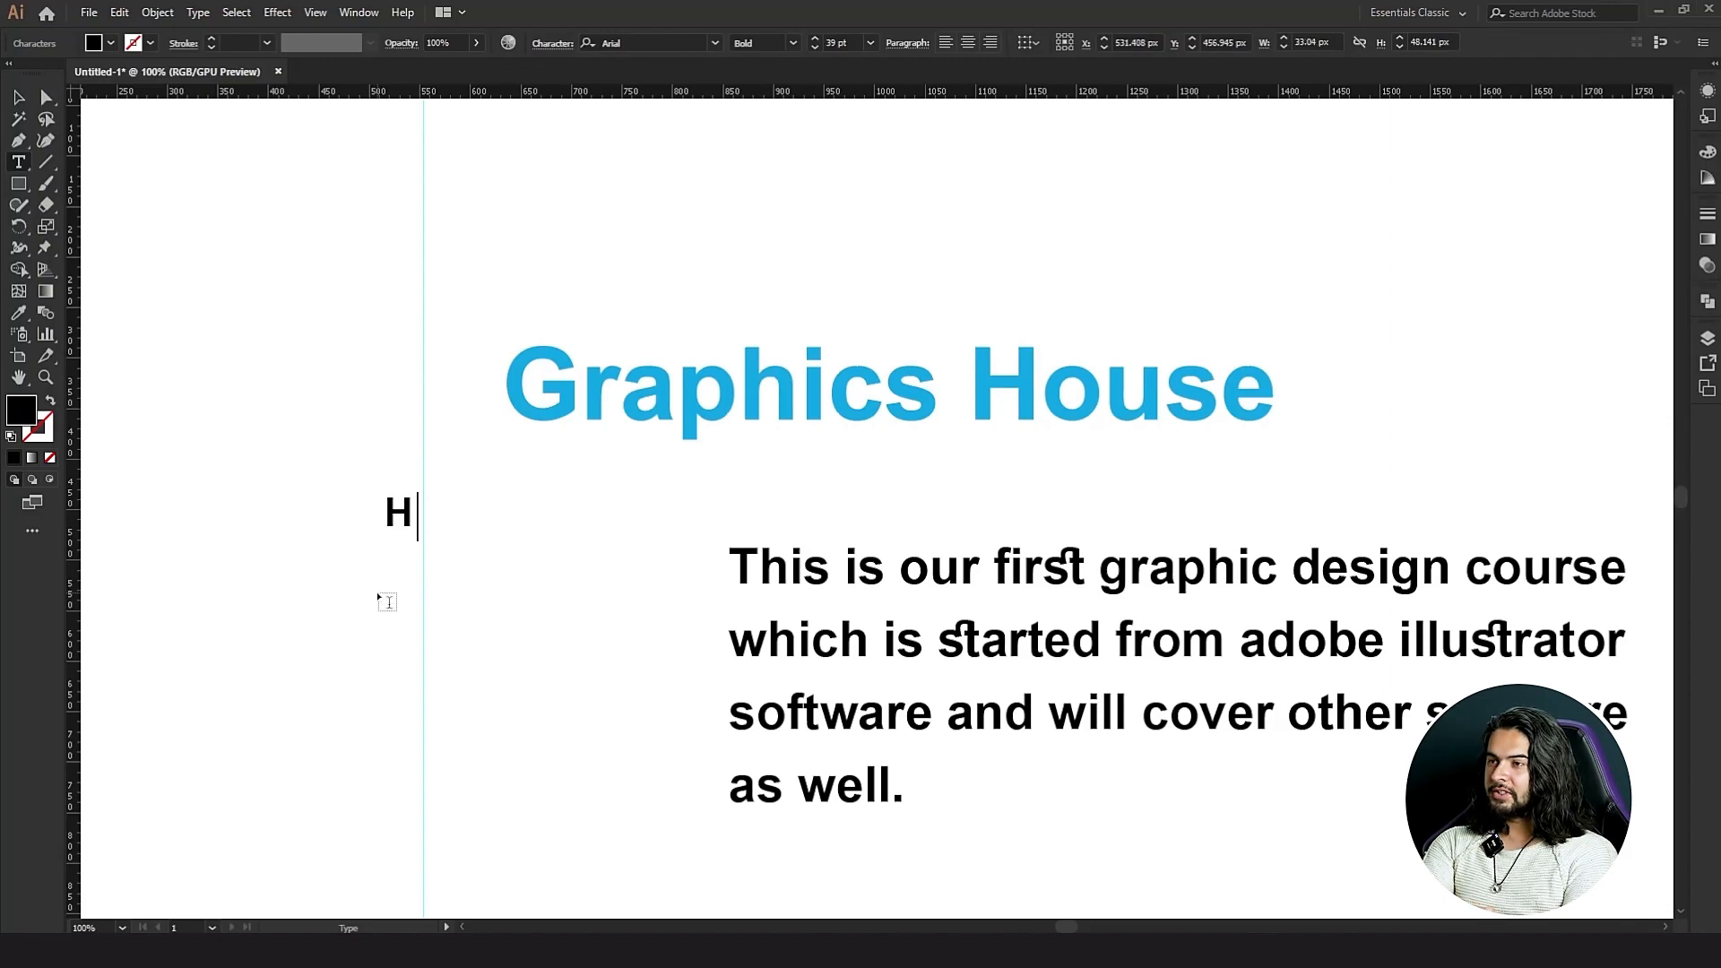
type("2O")
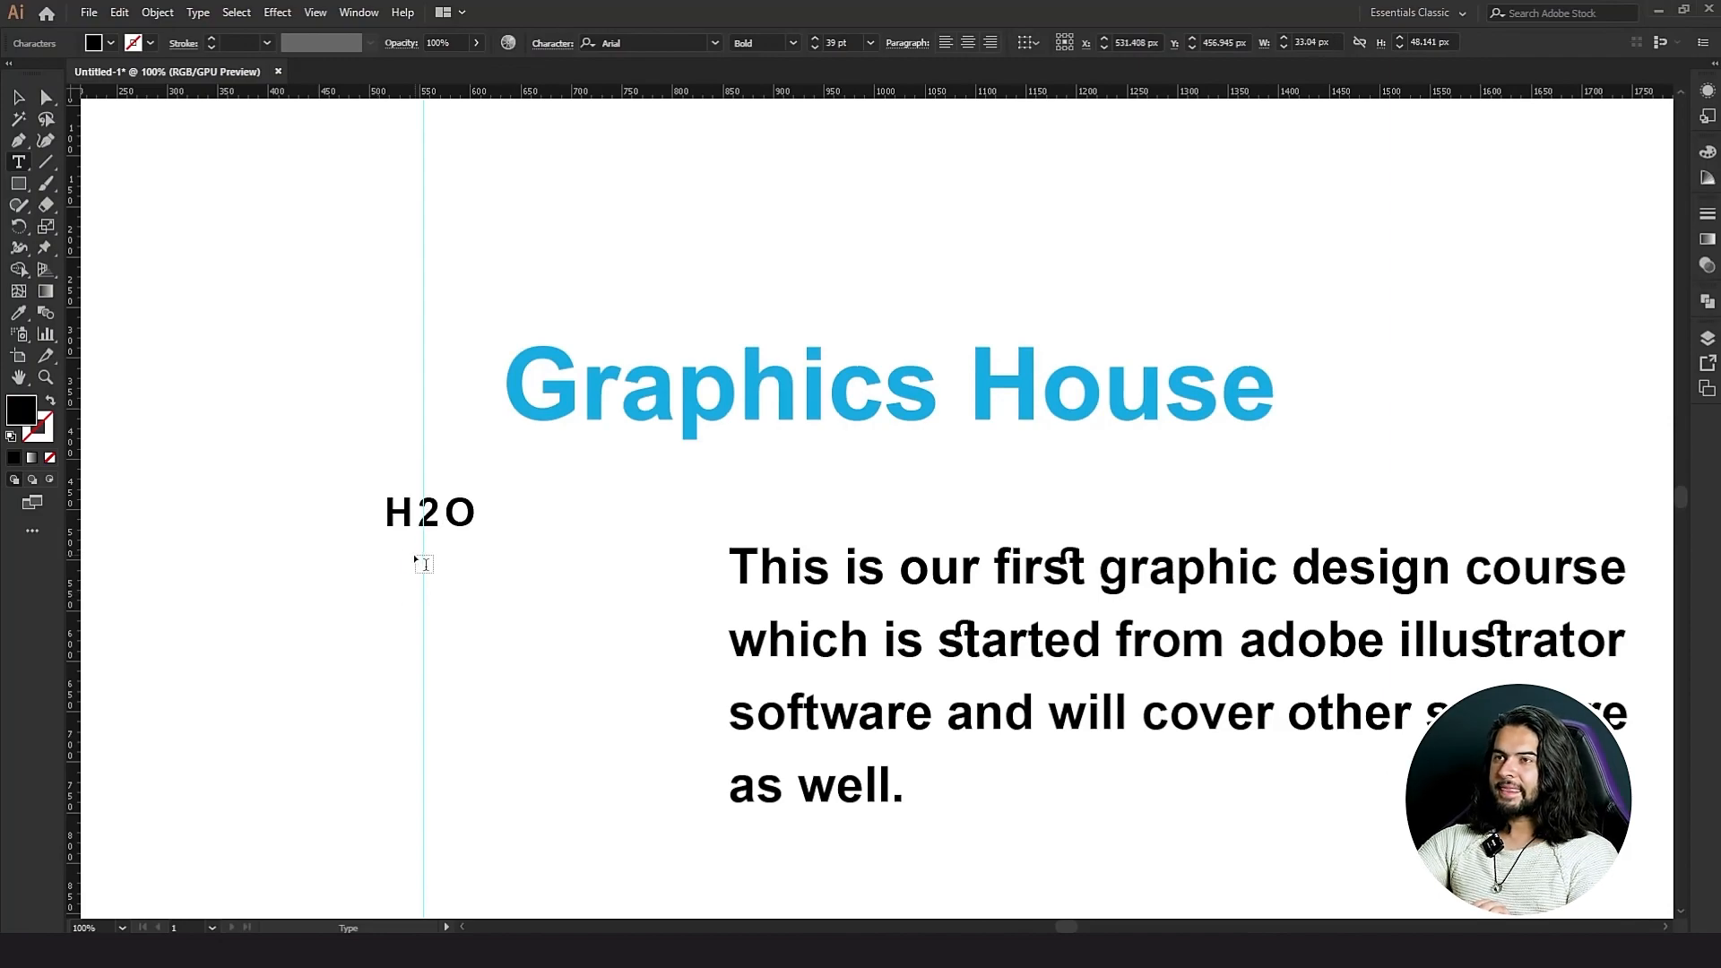
left_click(256, 643)
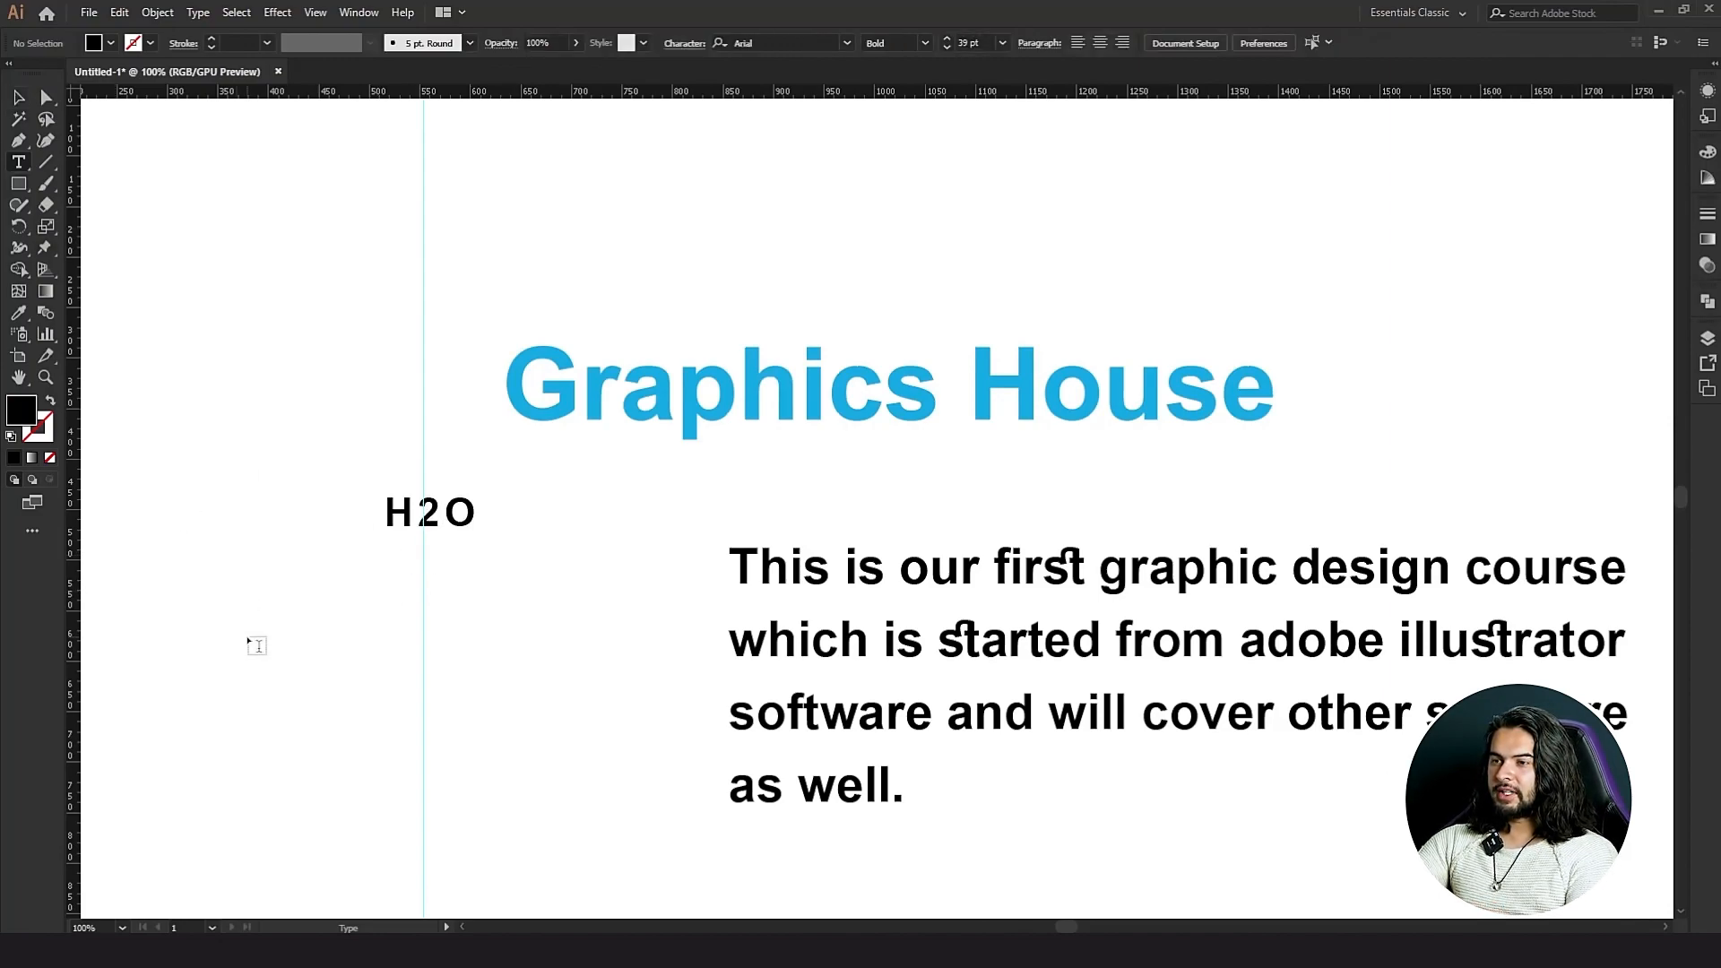
Add a separate text "33" below "H2O" and move both texts away from the paragraph into the empty area.
left_click(346, 582)
type("33")
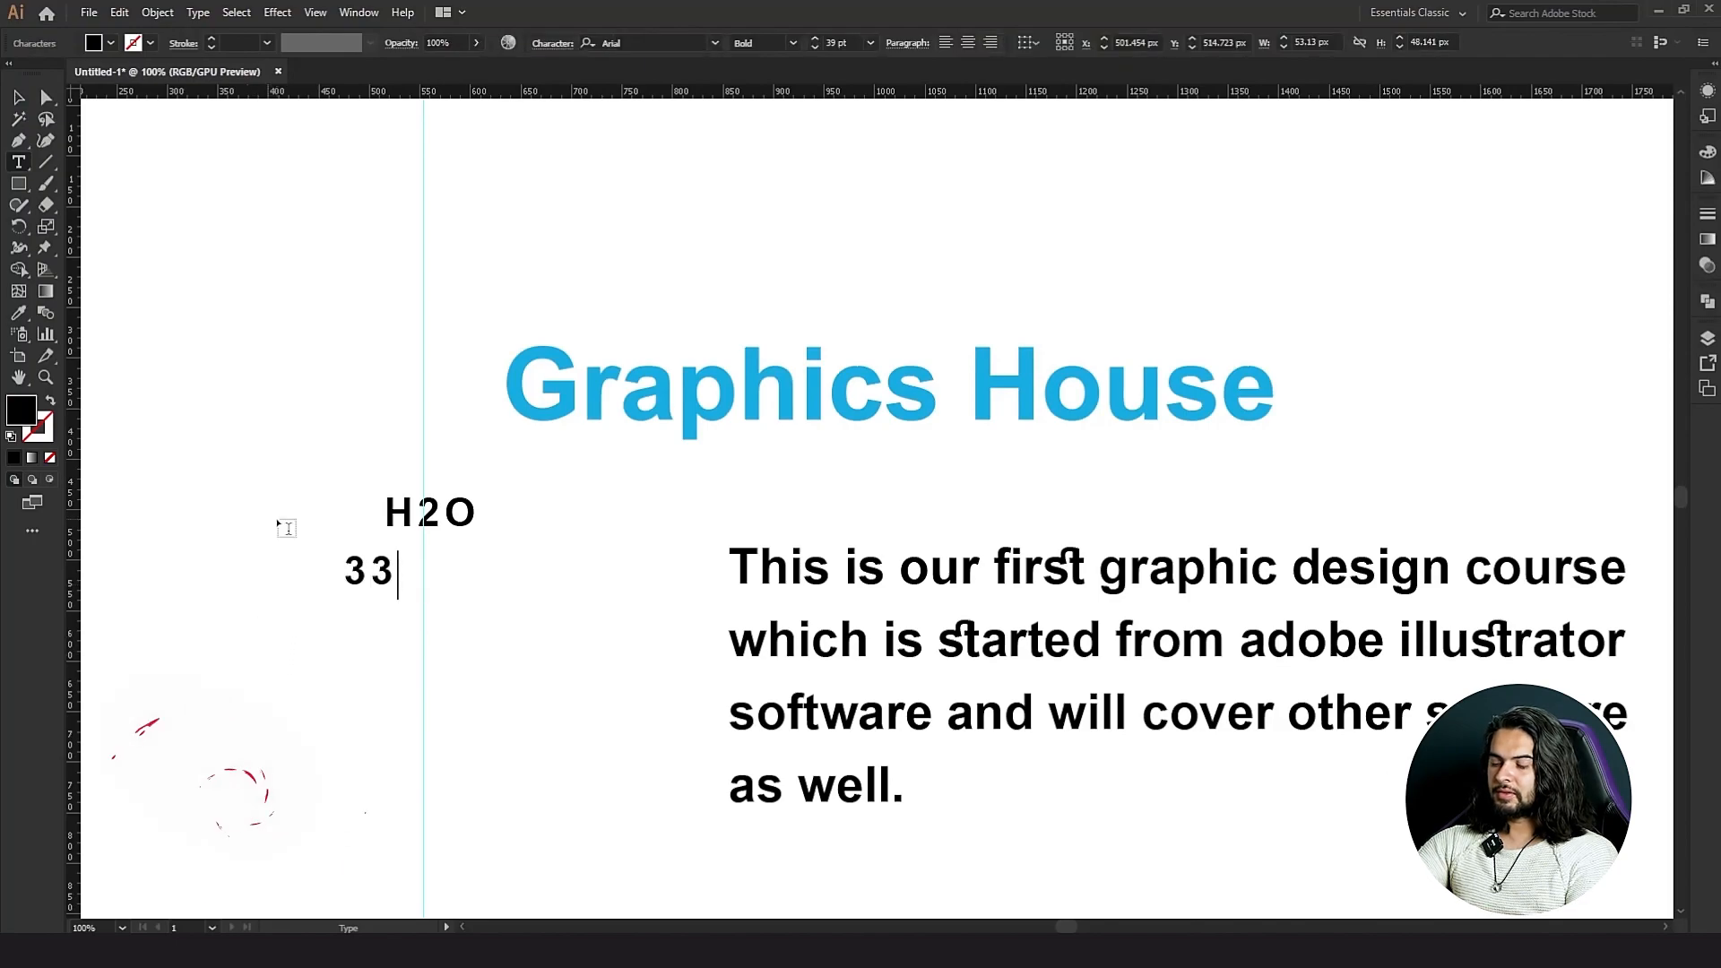
key("Escape")
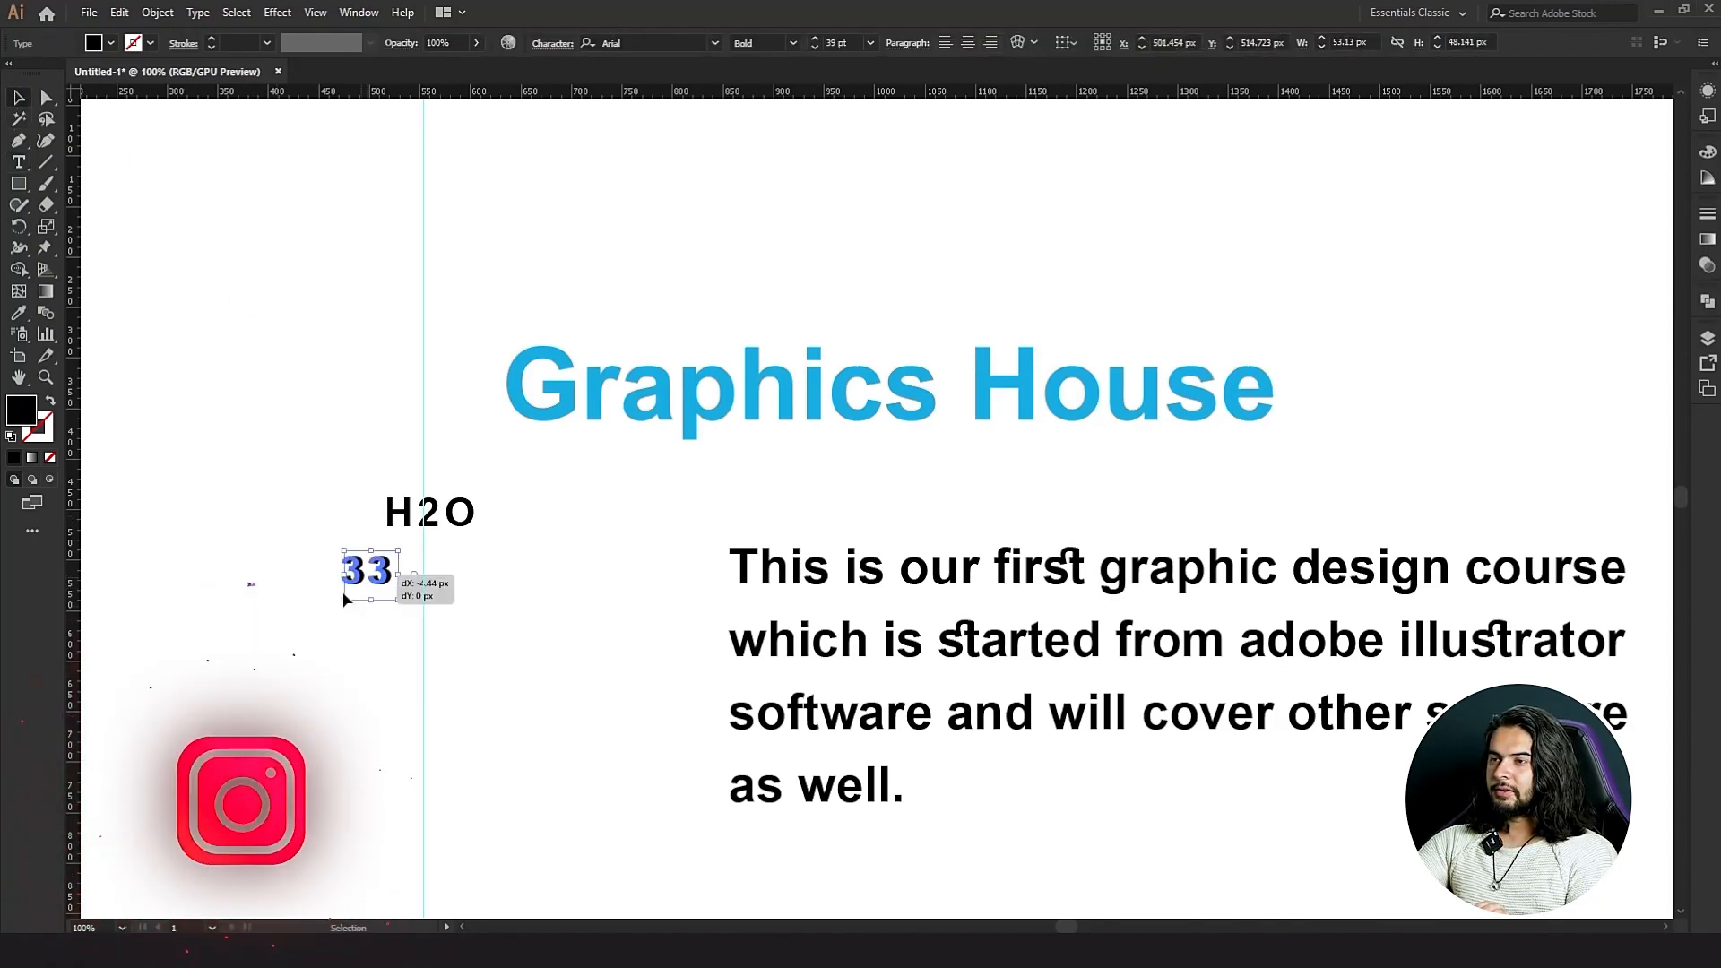
left_click_drag(368, 574, 274, 625)
left_click_drag(418, 525, 253, 527)
Lower the "2" in "H2O" with a -15 pt baseline shift and reduce its font size to 29 pt.
scroll(253, 527, "up", 2)
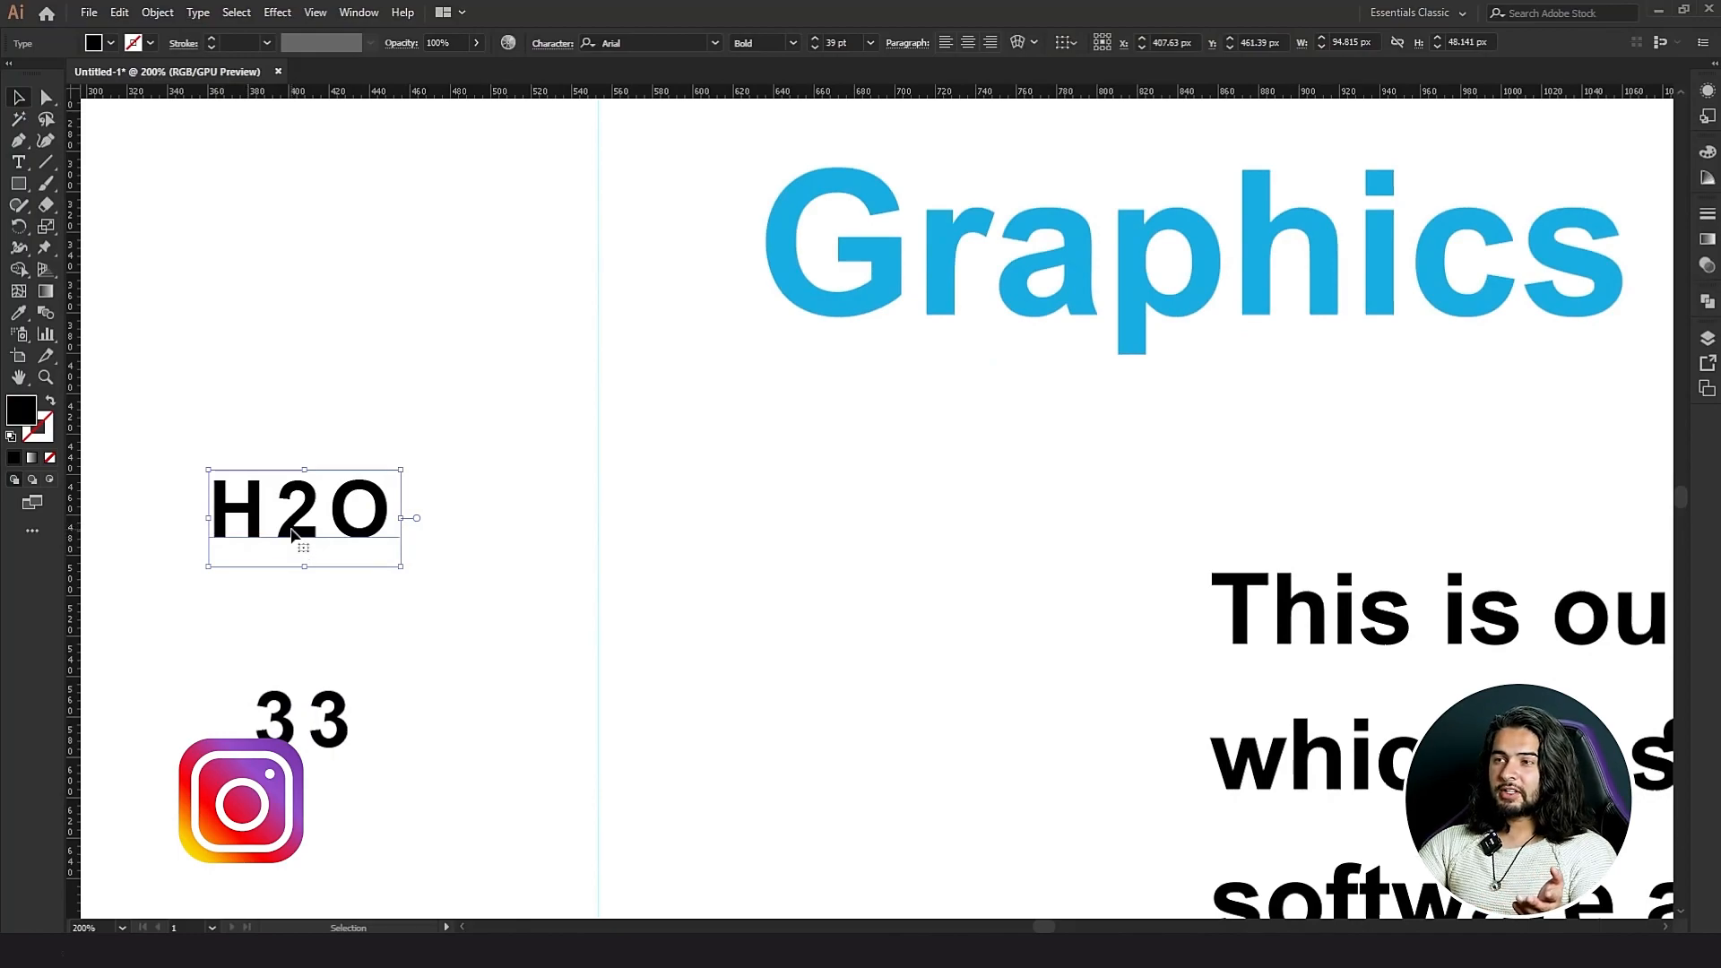
key("t")
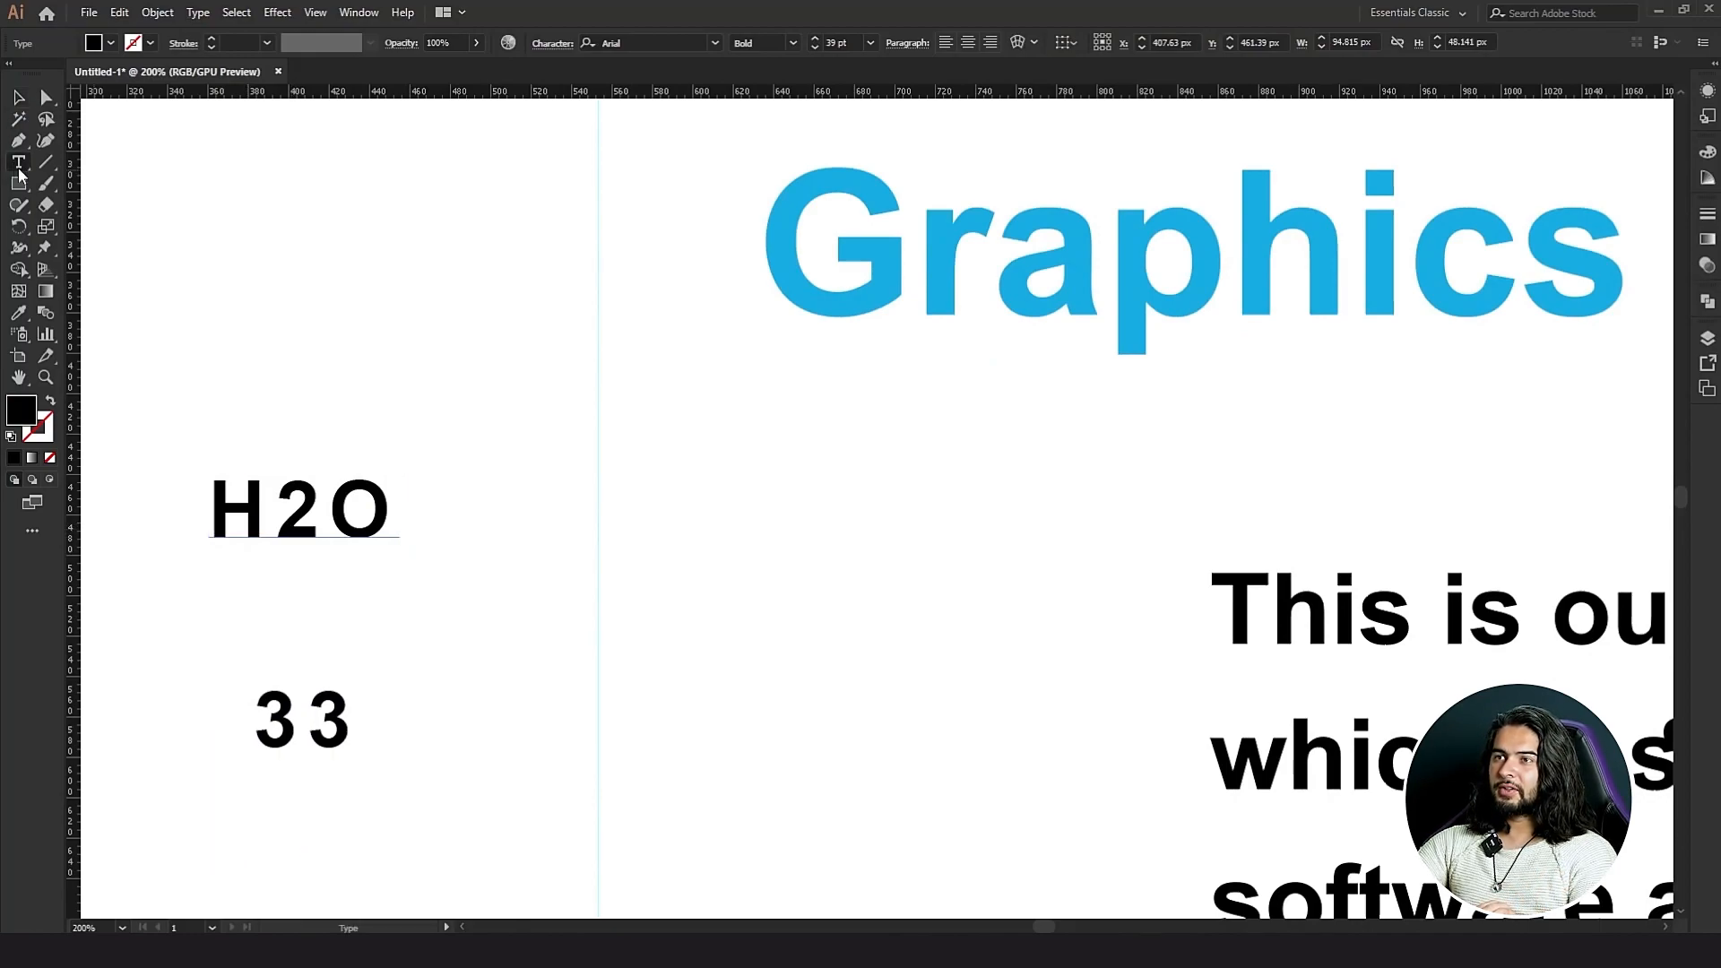
left_click_drag(276, 533, 326, 537)
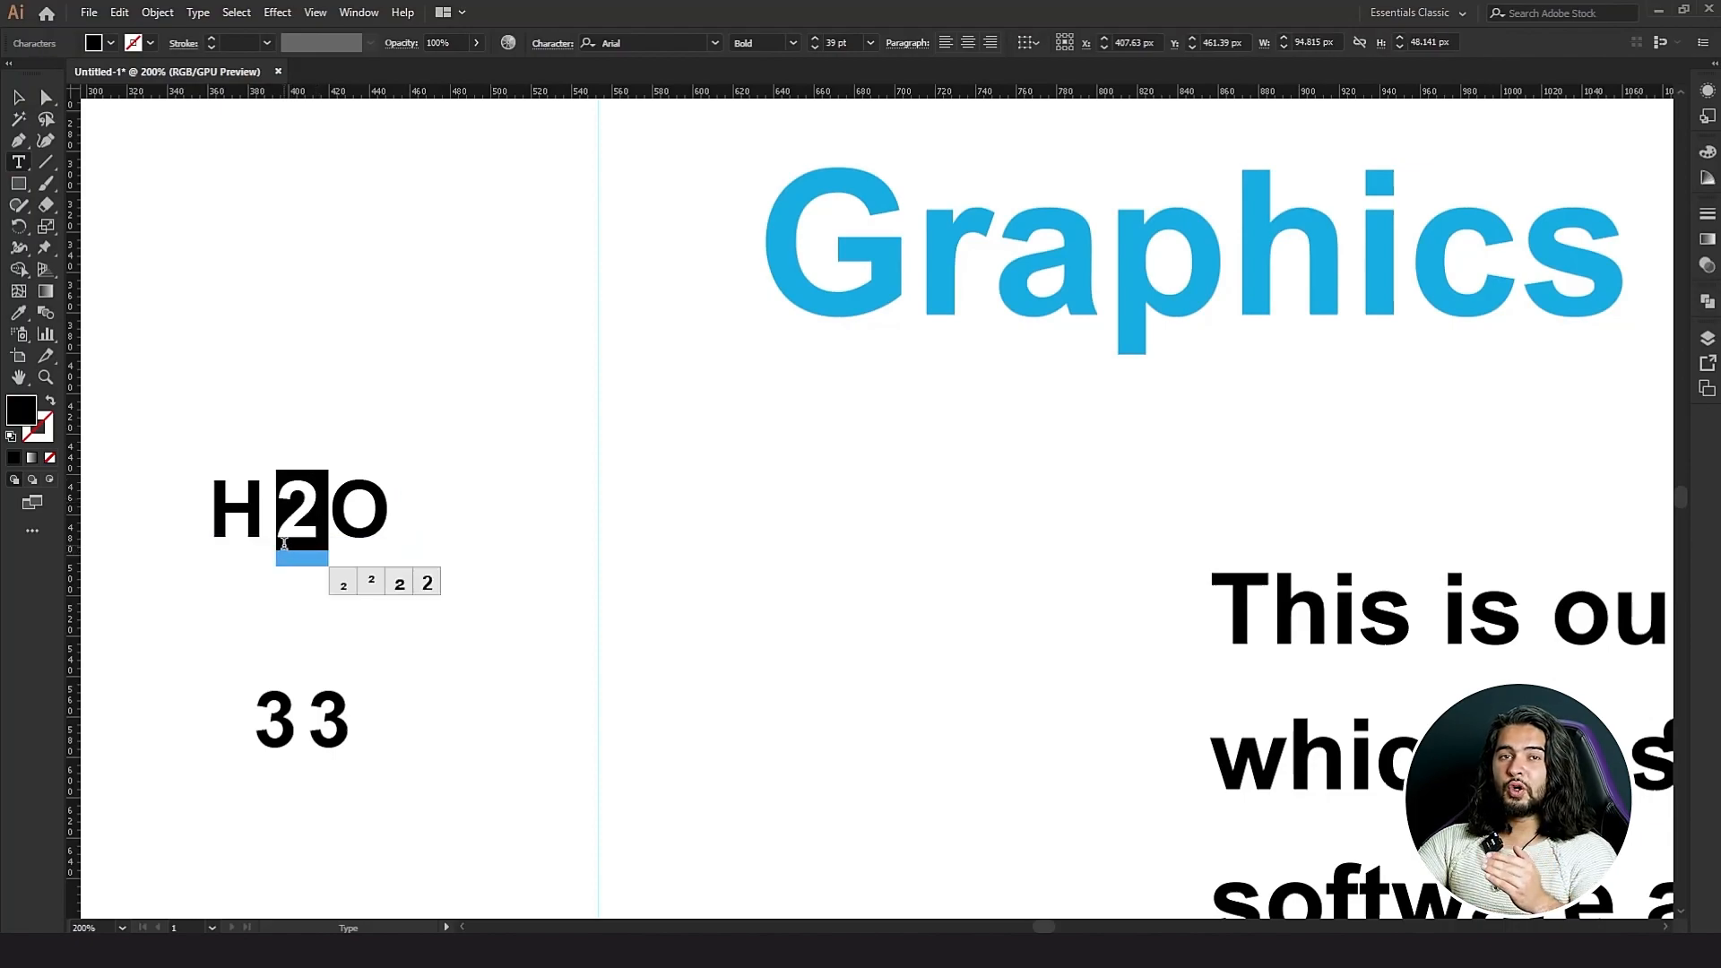
left_click(562, 45)
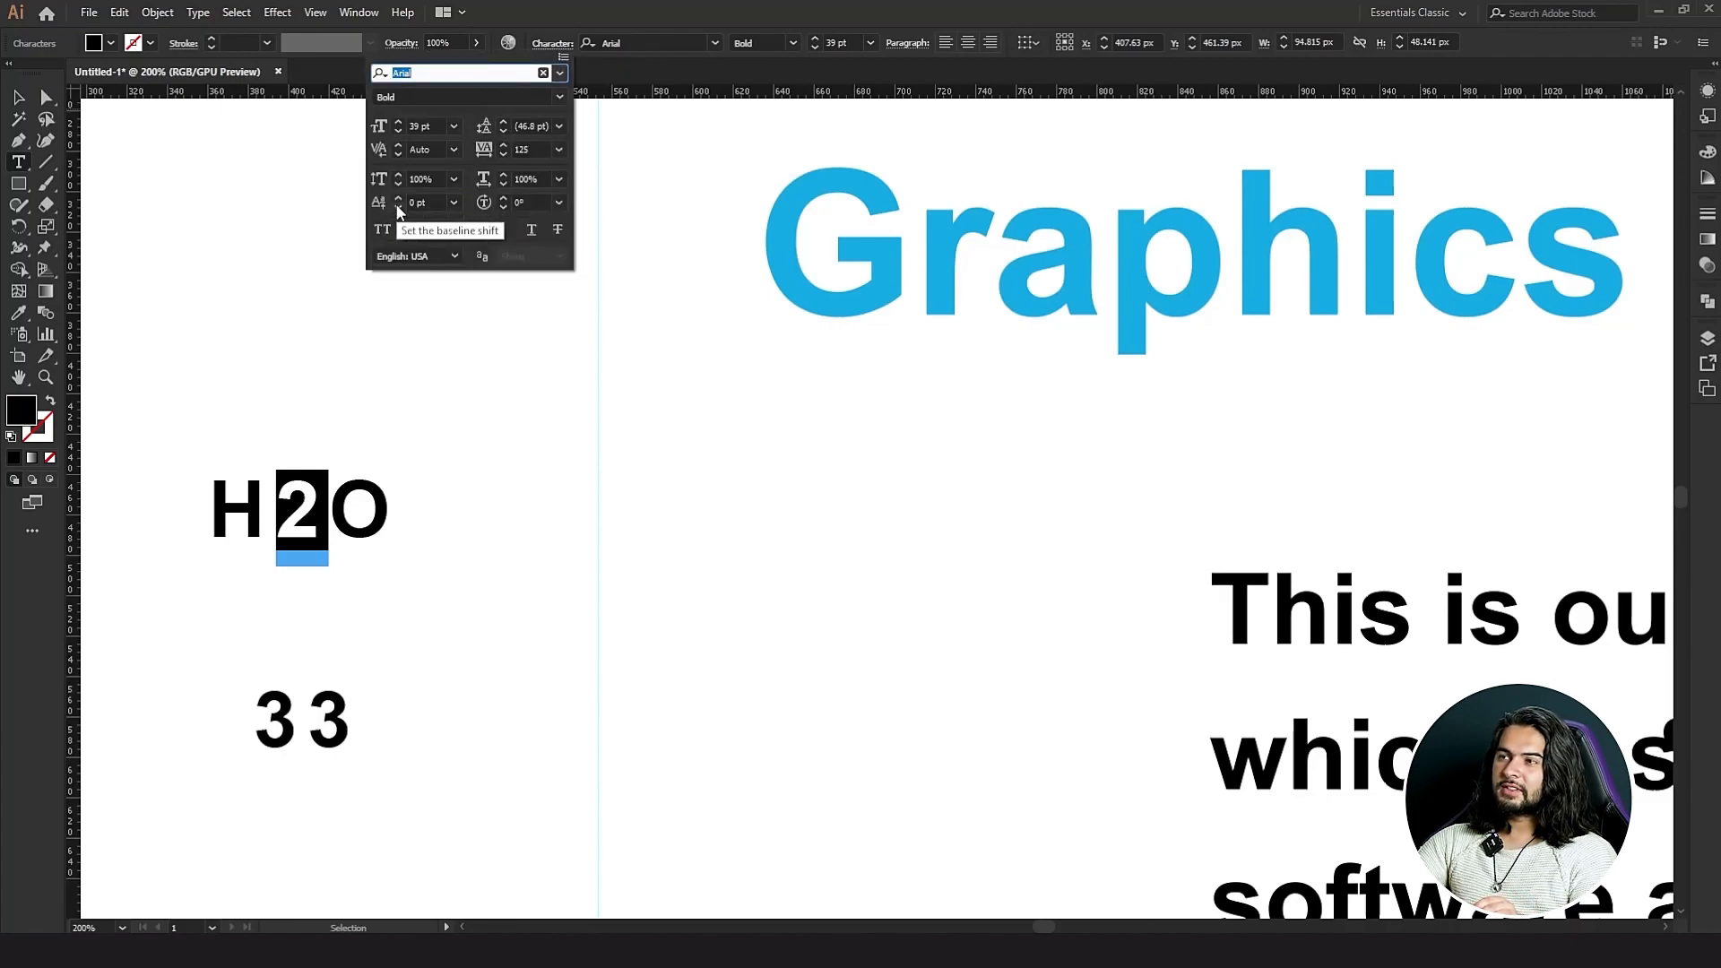
left_click_drag(397, 207, 397, 208)
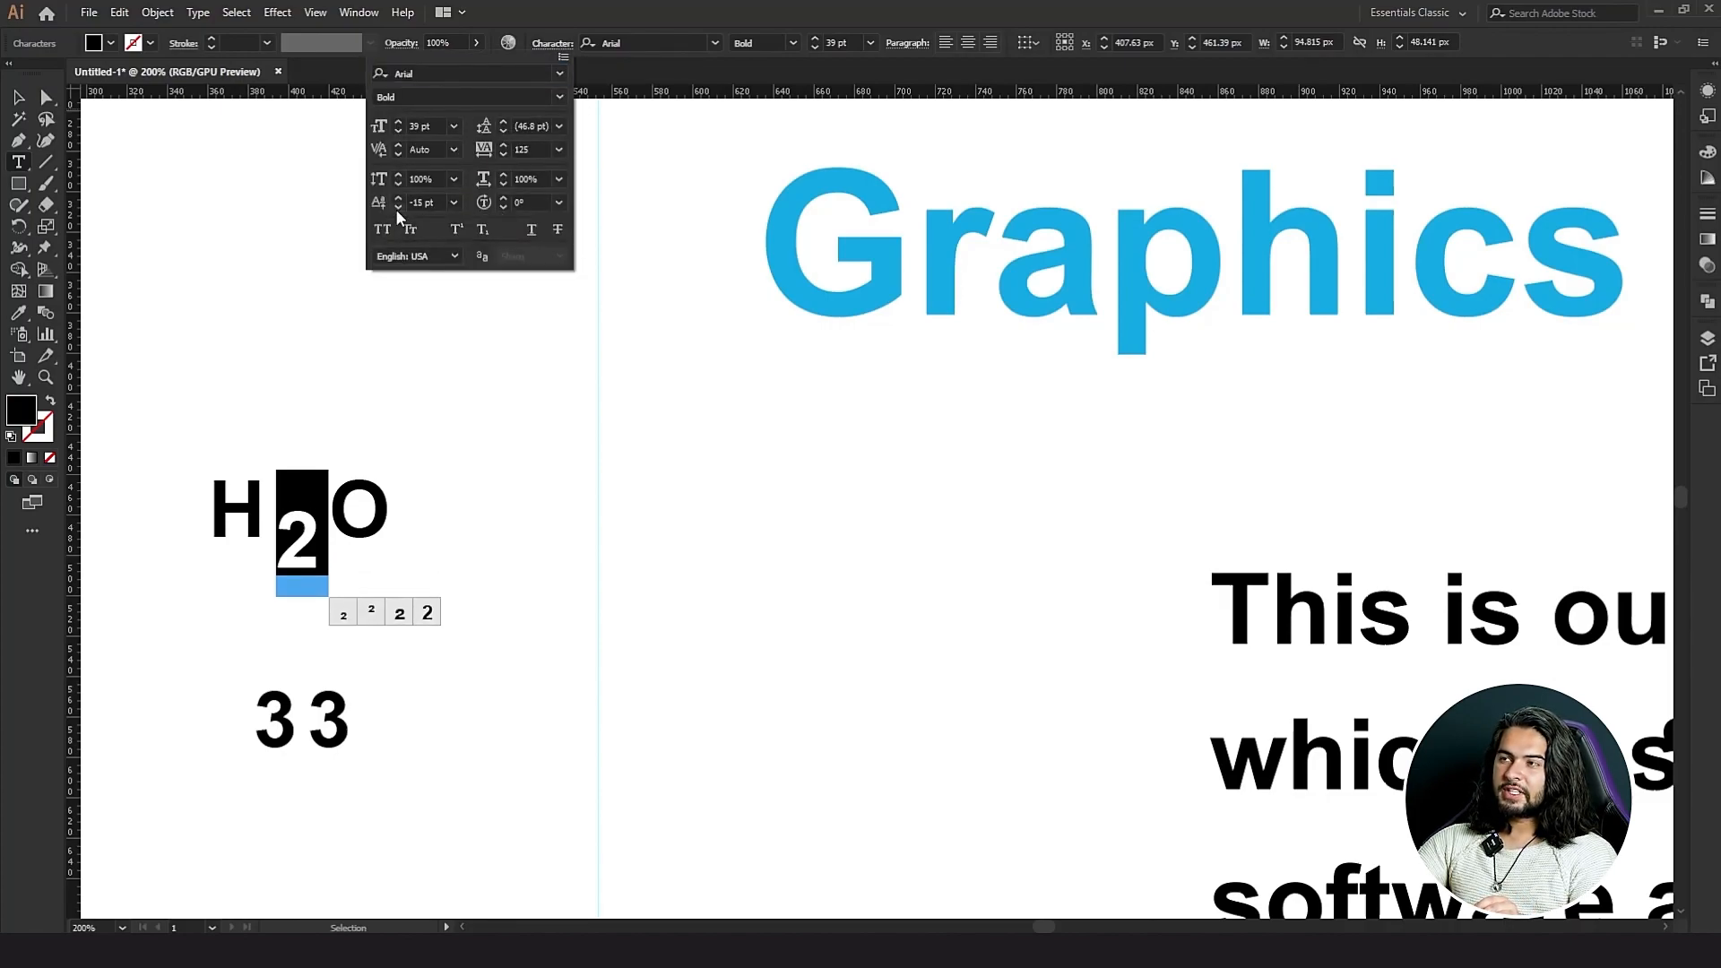
left_click_drag(401, 130, 401, 131)
left_click(330, 524)
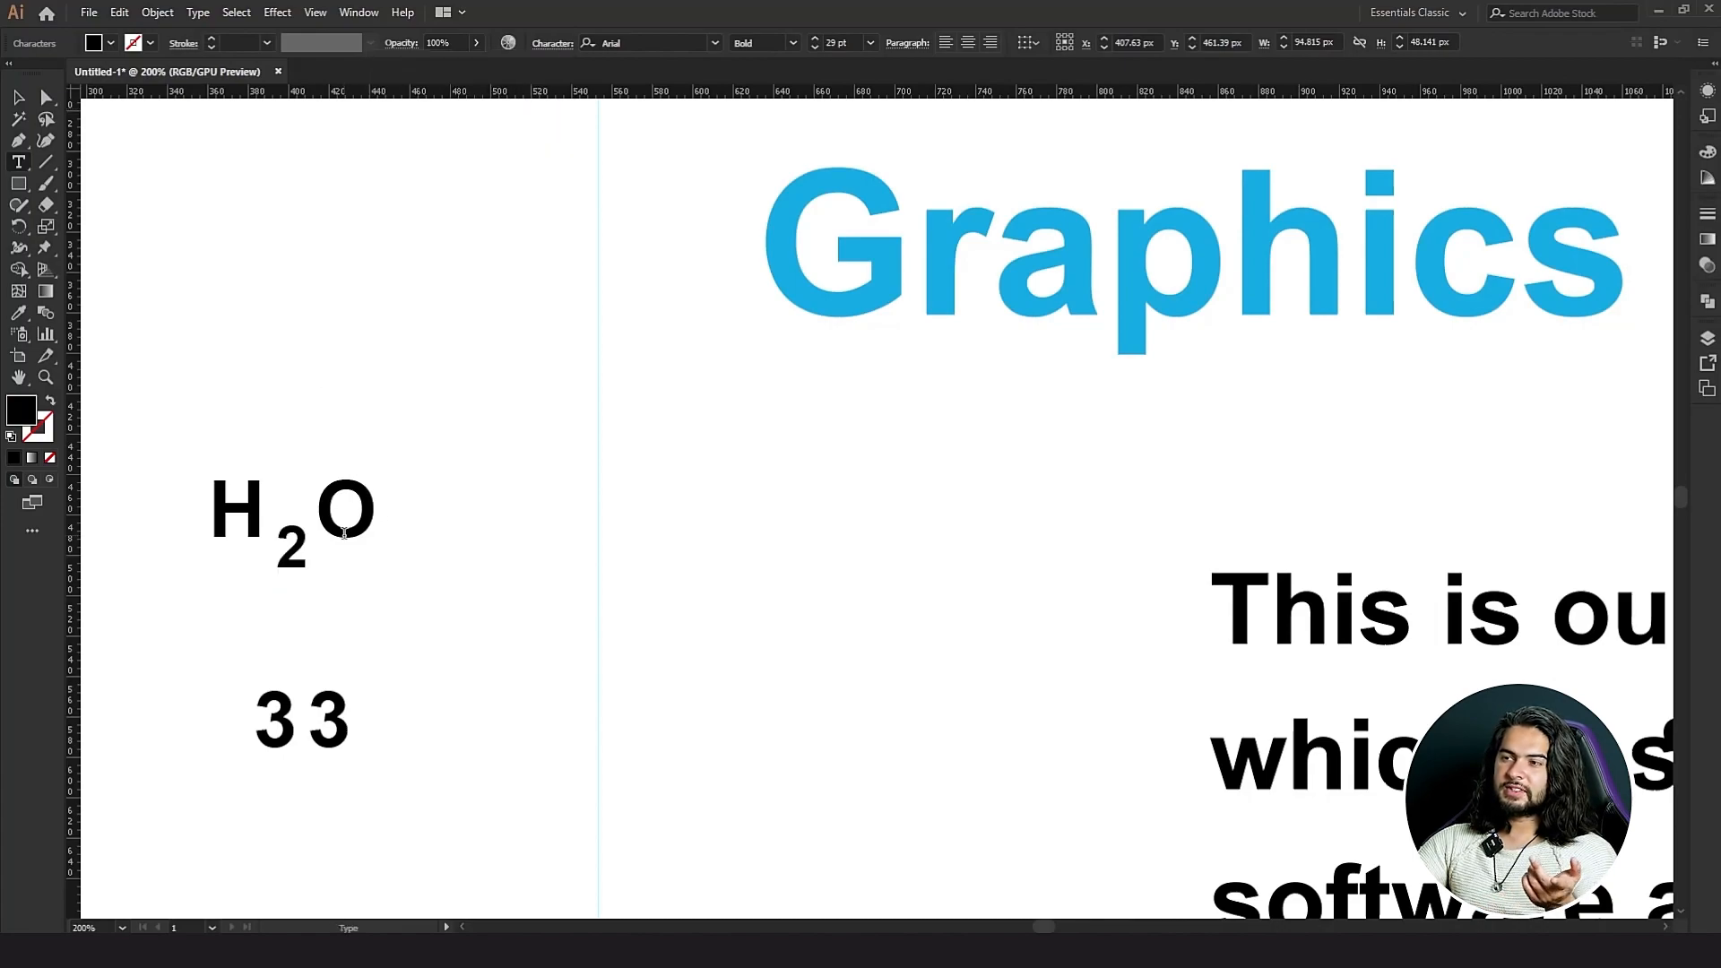
Raise the second "3" of the "33" text with a baseline shift of 17 pt.
left_click_drag(330, 714, 363, 717)
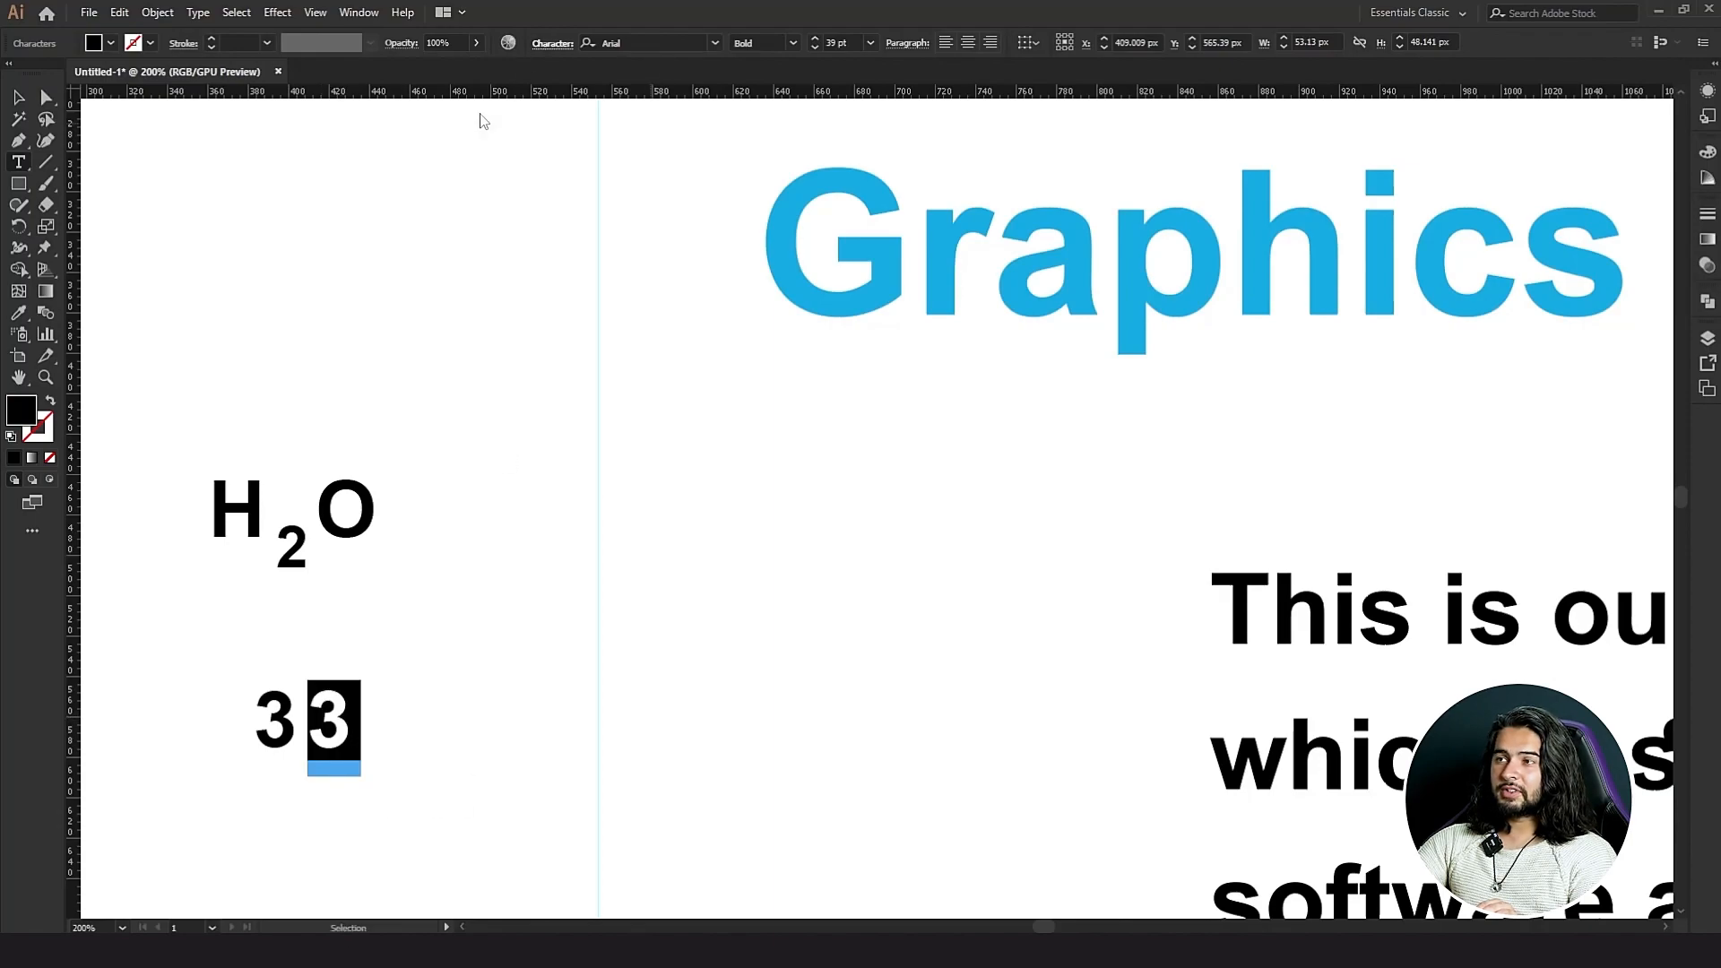
left_click(552, 43)
left_click(396, 201)
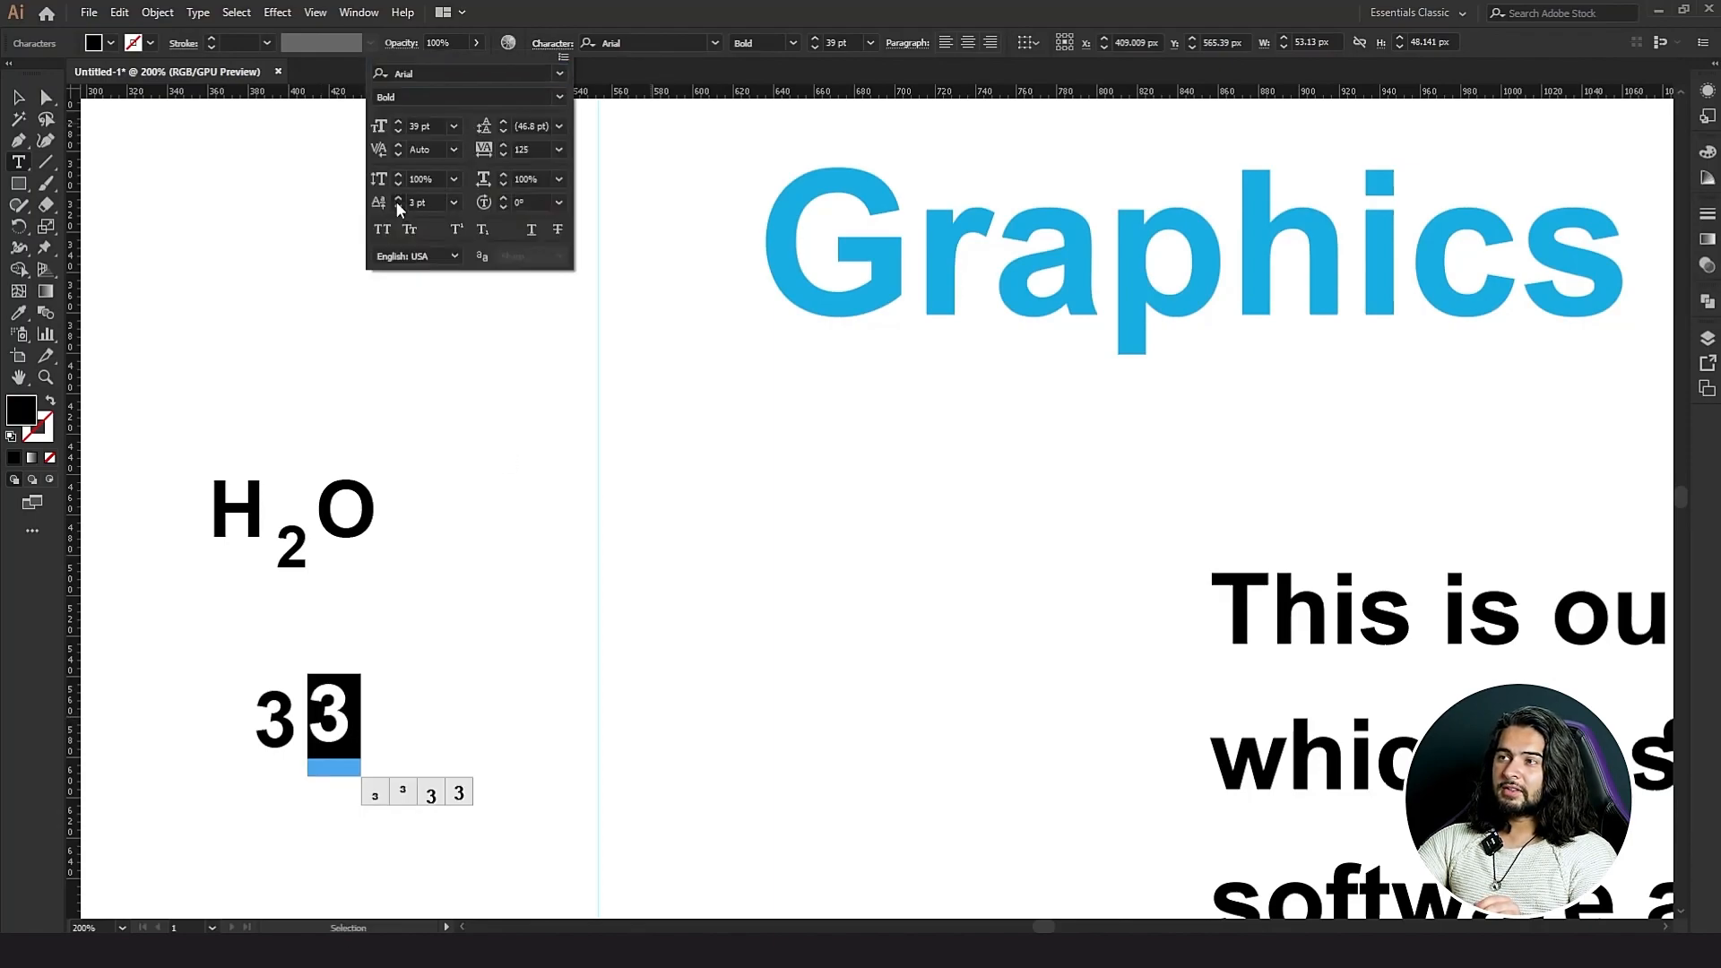
left_click(396, 200)
left_click(395, 201)
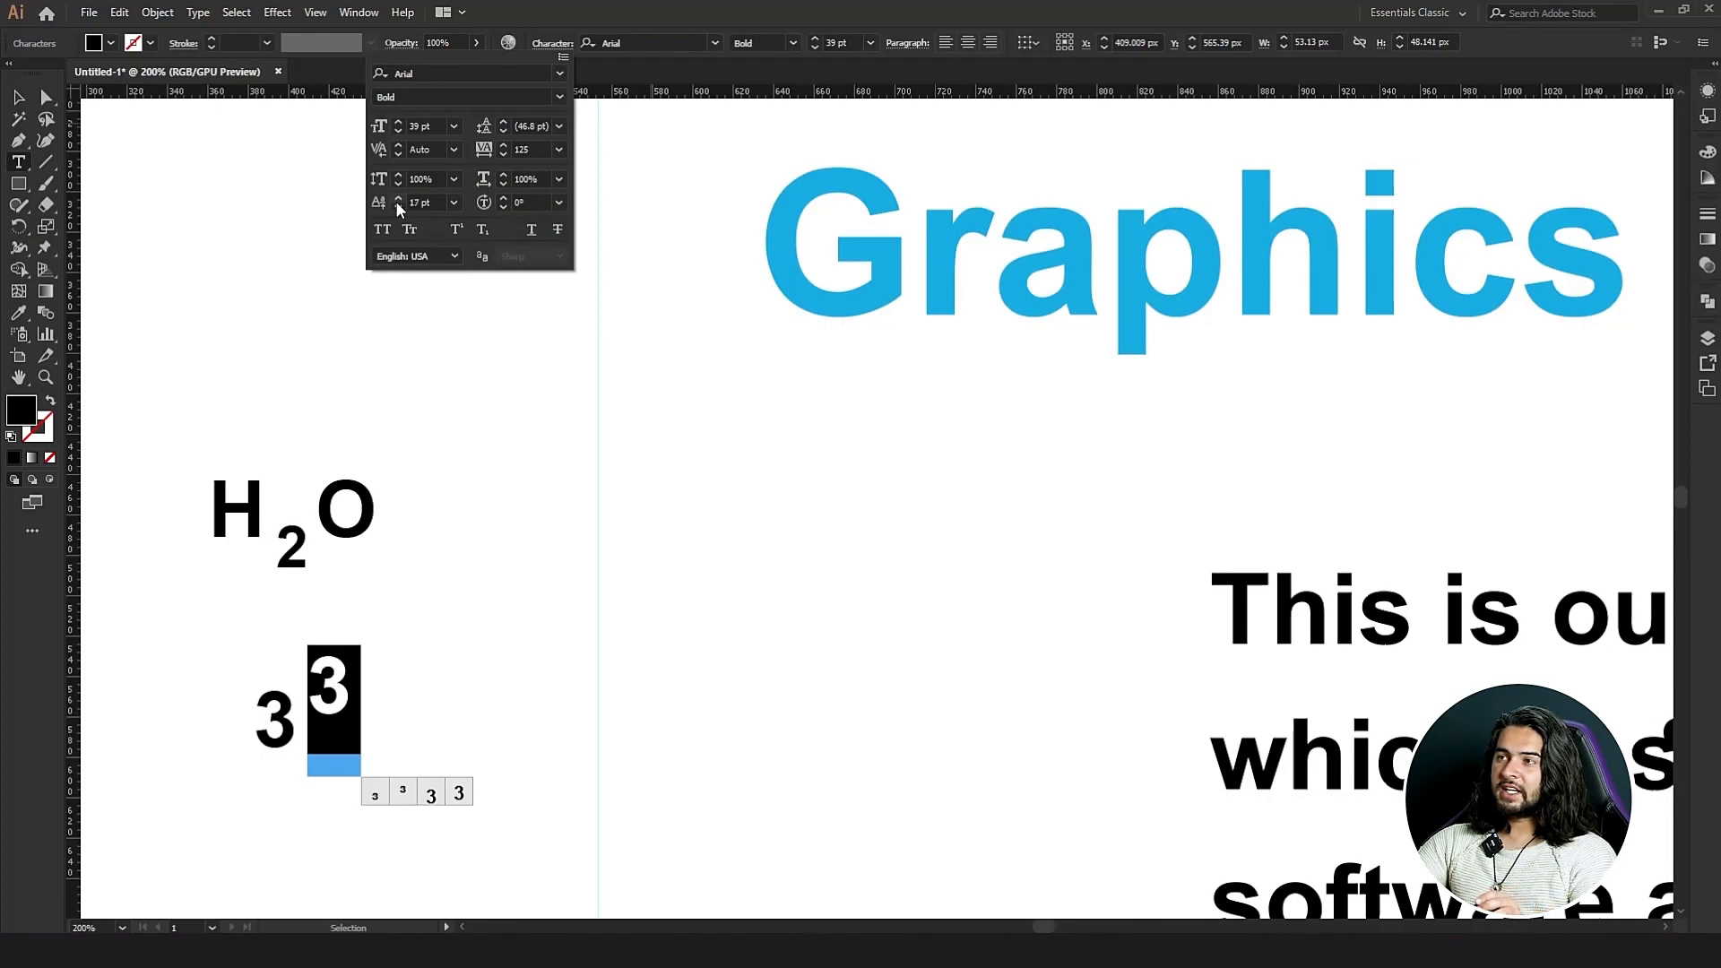
Reduce the font size of the raised "3" to 32 pt and finish editing the text.
left_click(400, 130)
left_click(400, 130)
left_click(400, 130)
left_click(400, 130)
left_click(400, 130)
left_click(400, 130)
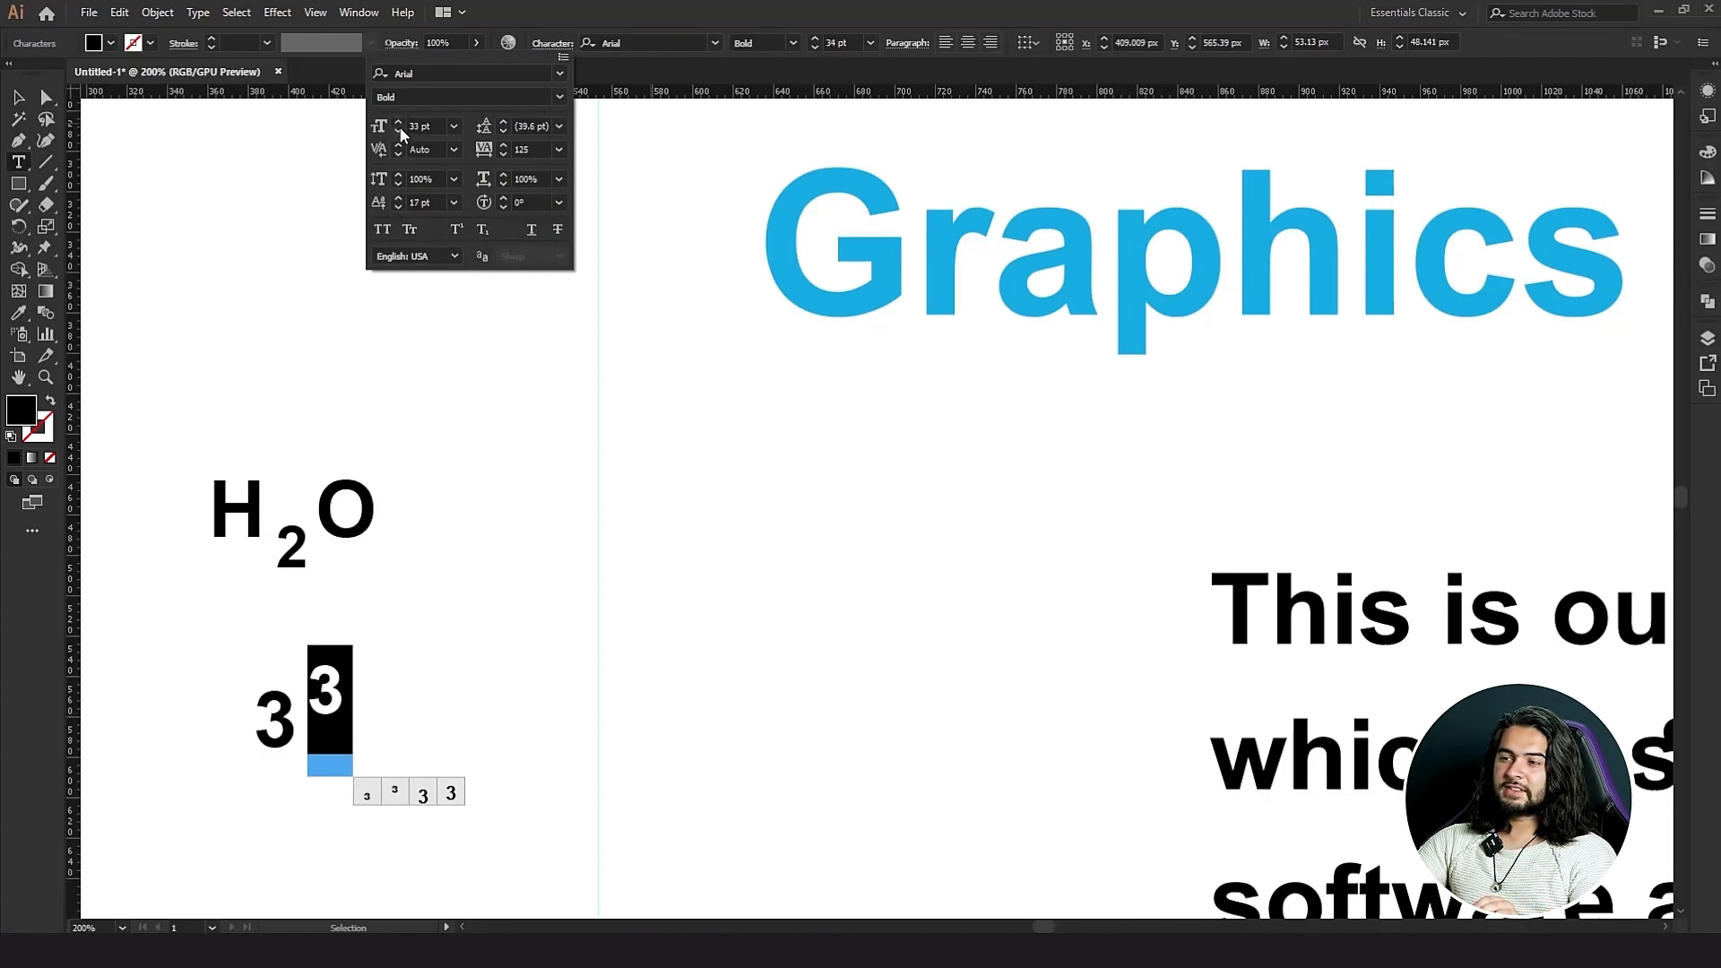
left_click(400, 130)
left_click(291, 710)
left_click(289, 708)
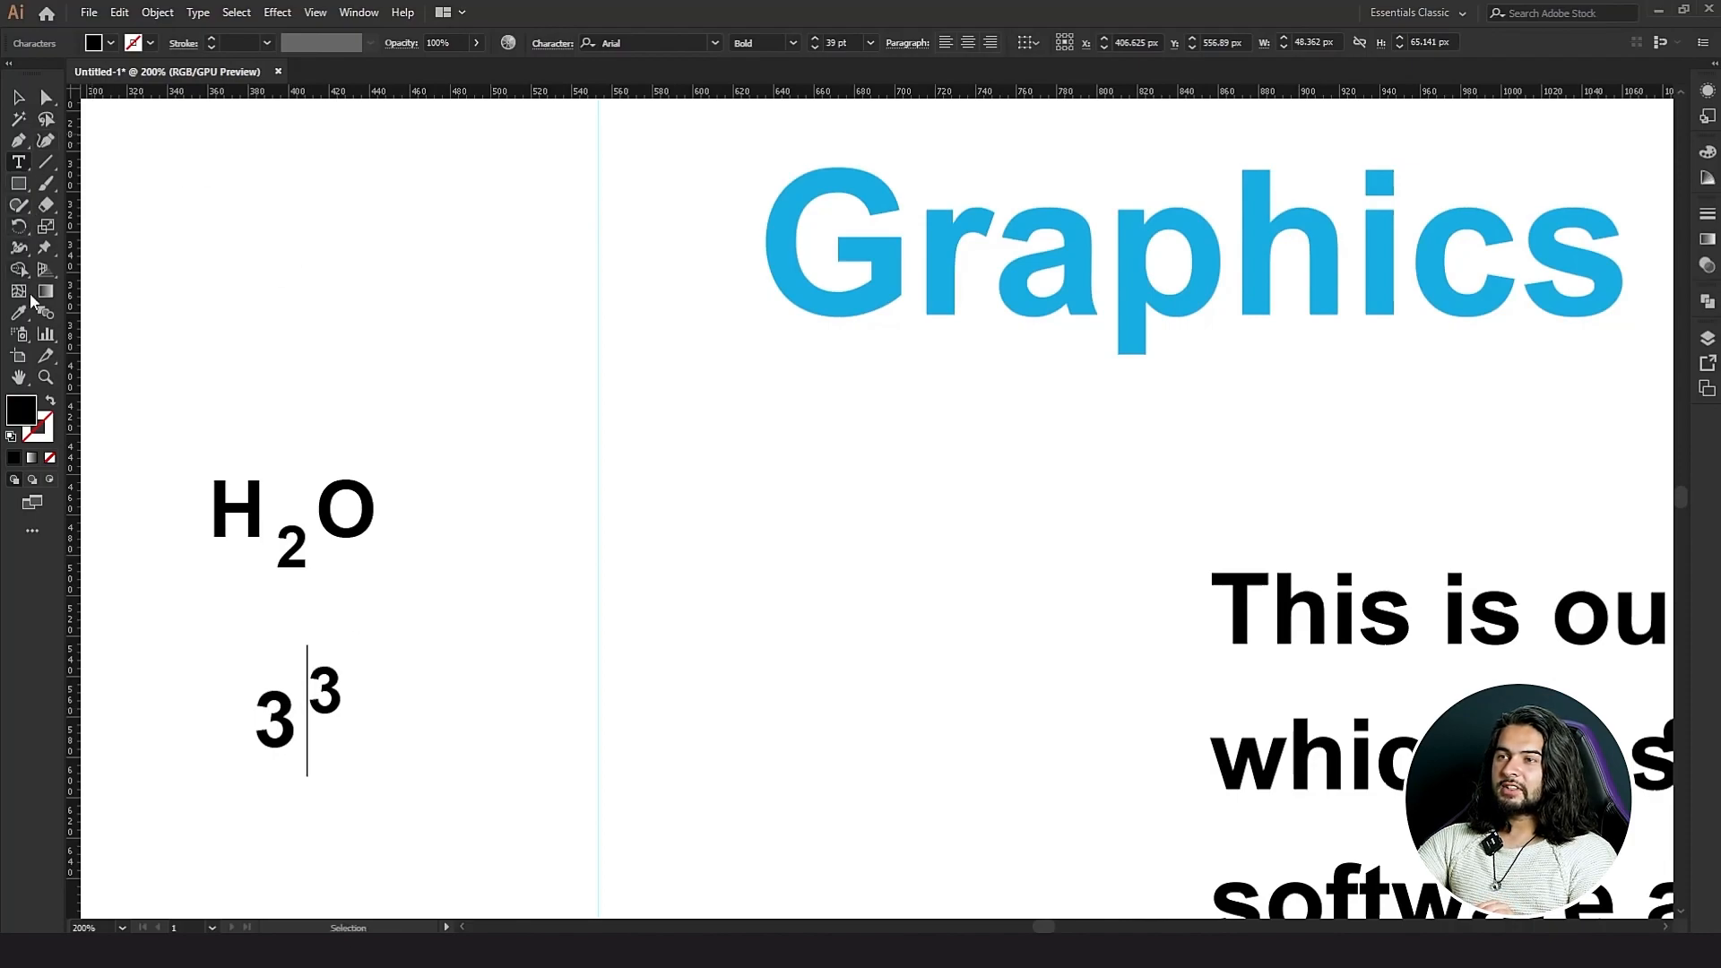
left_click(294, 246)
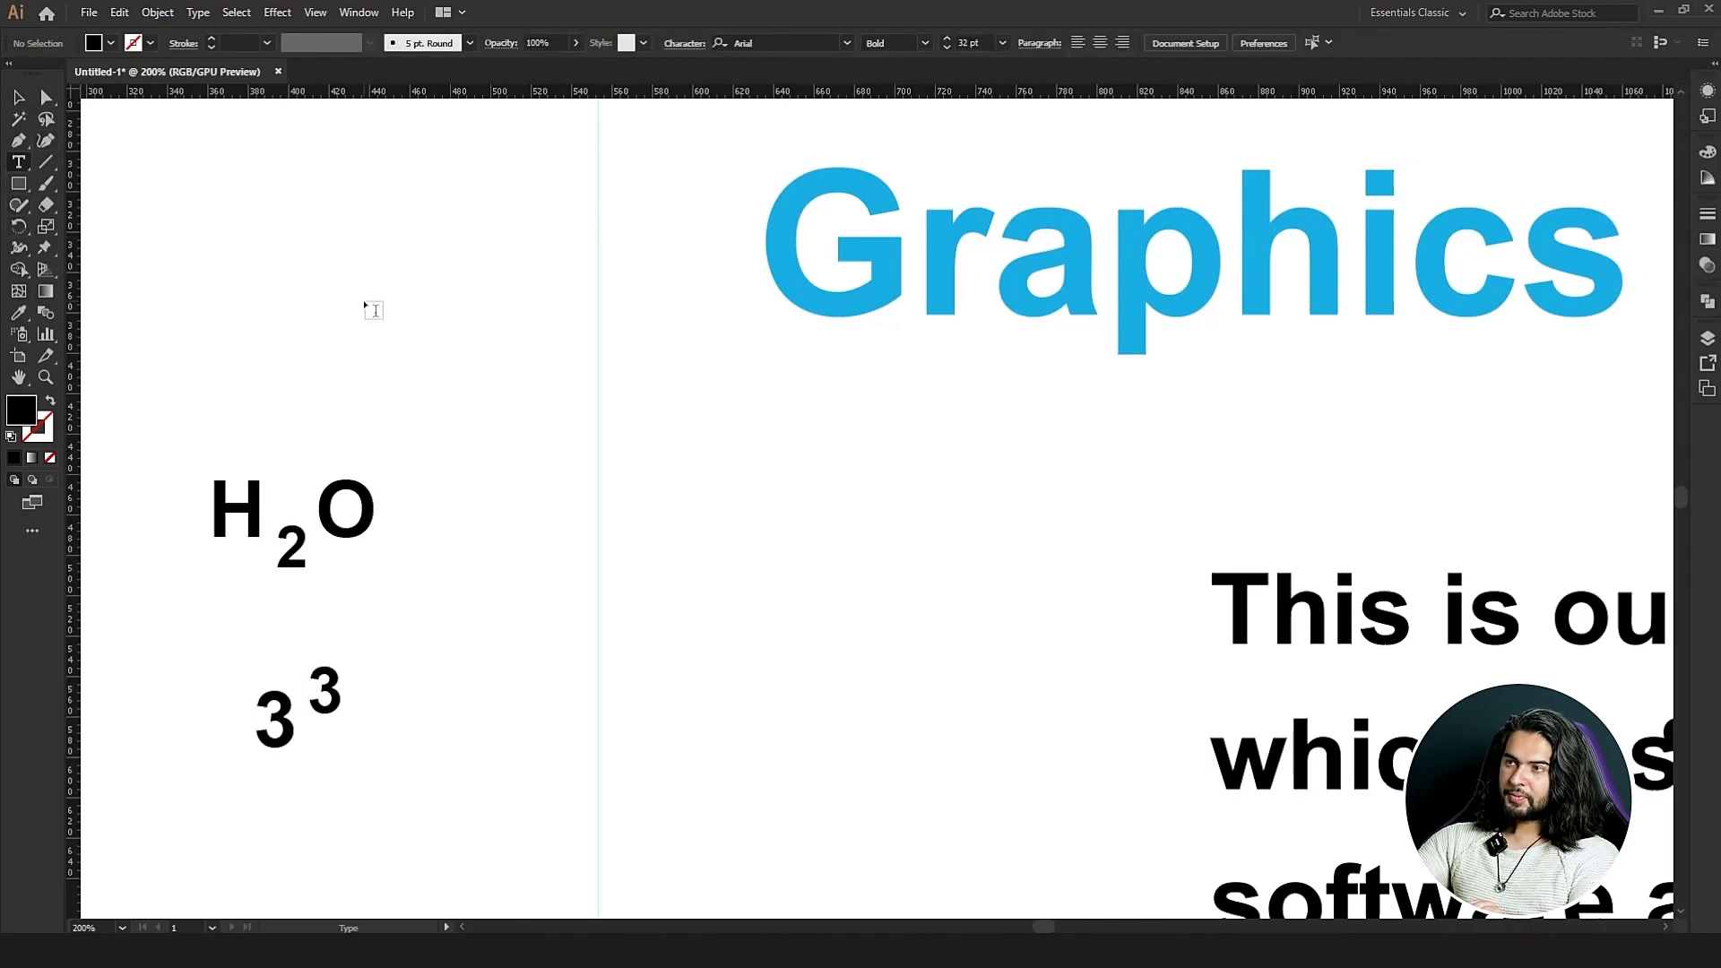
Add another "H2O" text and place it above the existing "H2O" text.
left_click(336, 259)
type("H2")
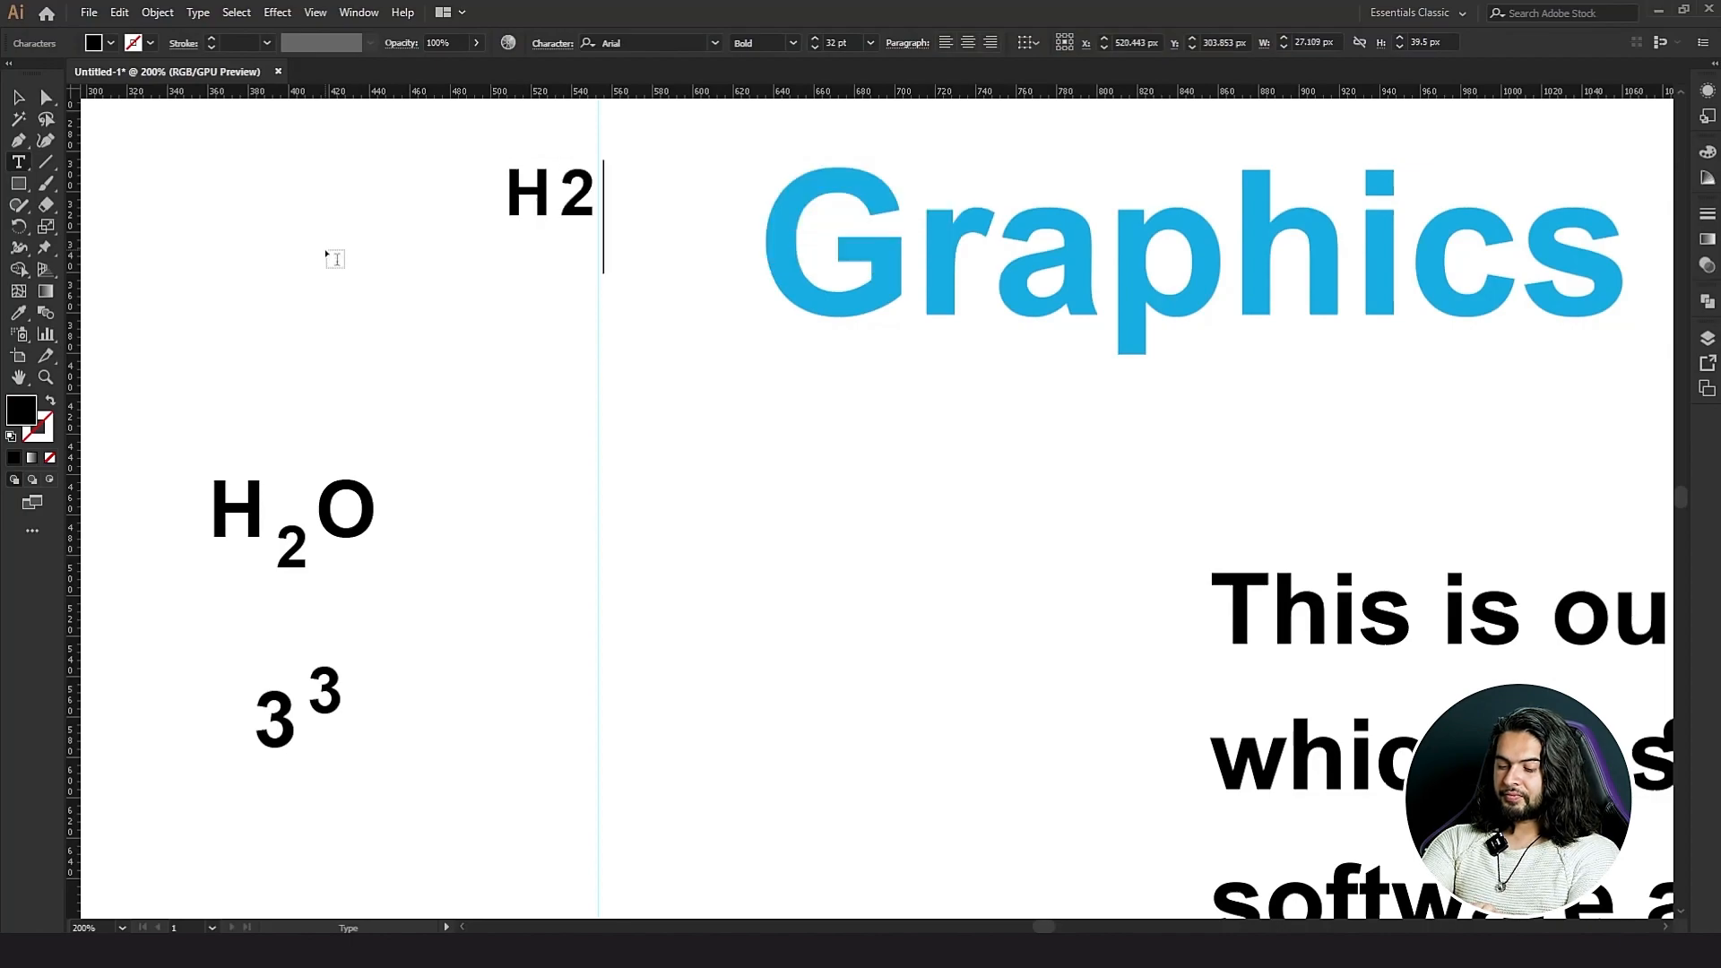
type("O")
left_click(18, 97)
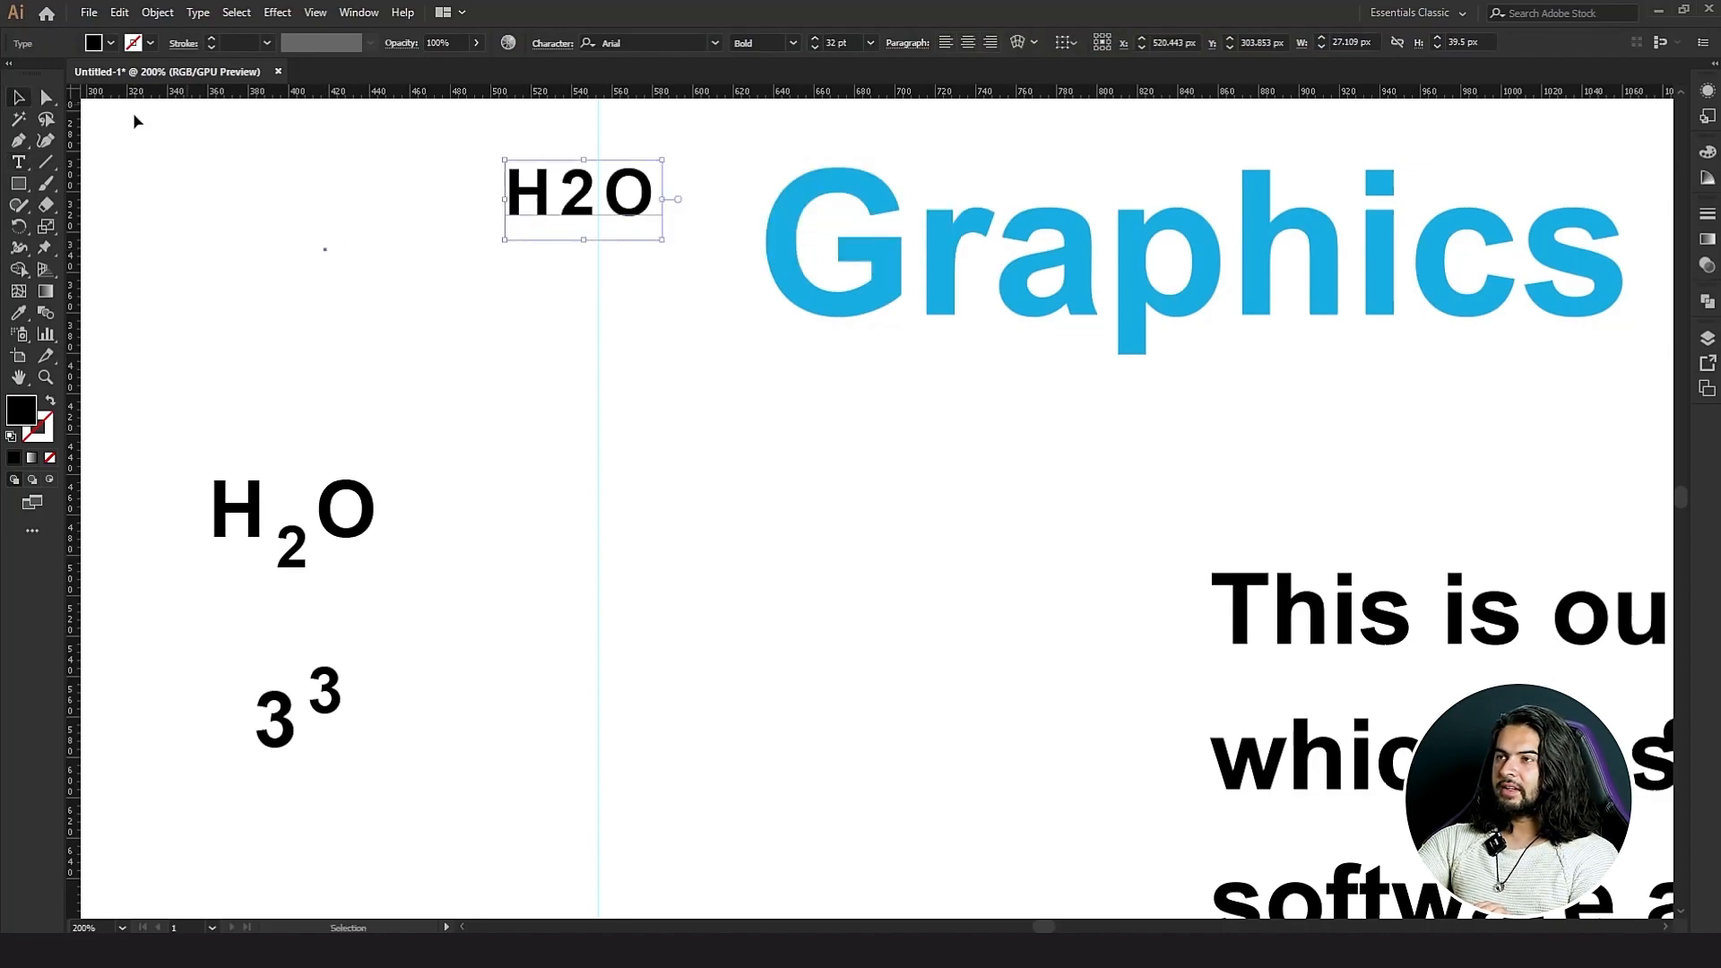
left_click_drag(580, 206, 357, 240)
Try the Subscript and Superscript options on the "2" of the upper "H2O" text.
key("t")
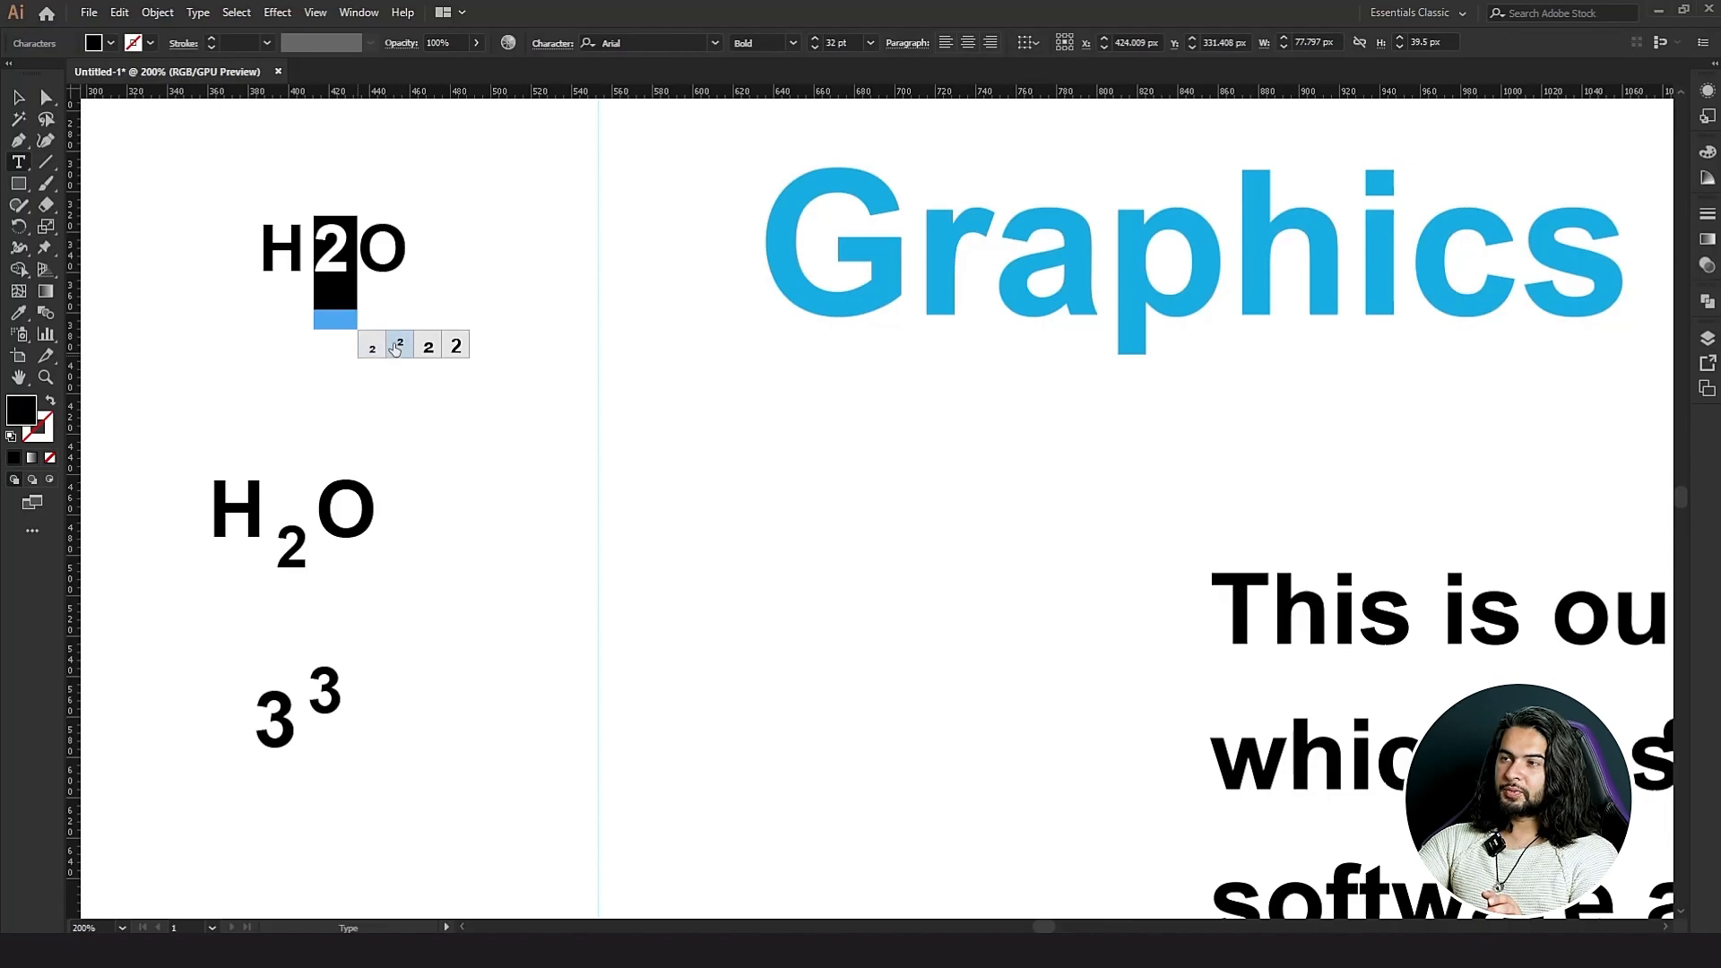
left_click(552, 43)
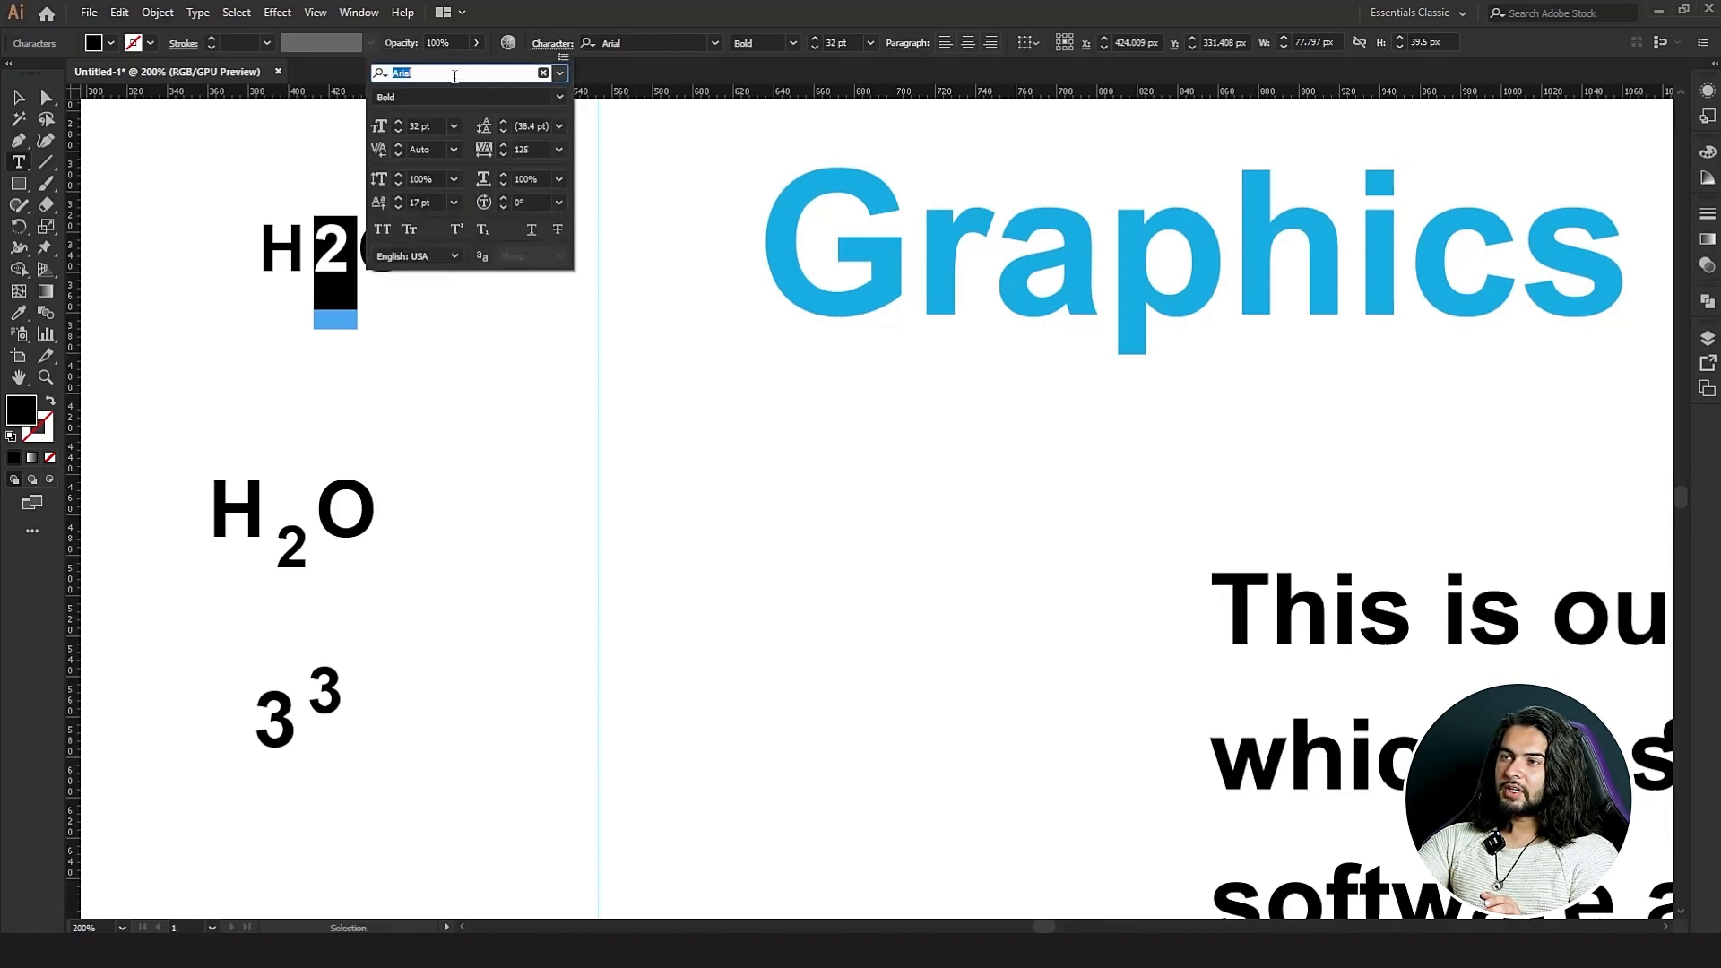
left_click(481, 230)
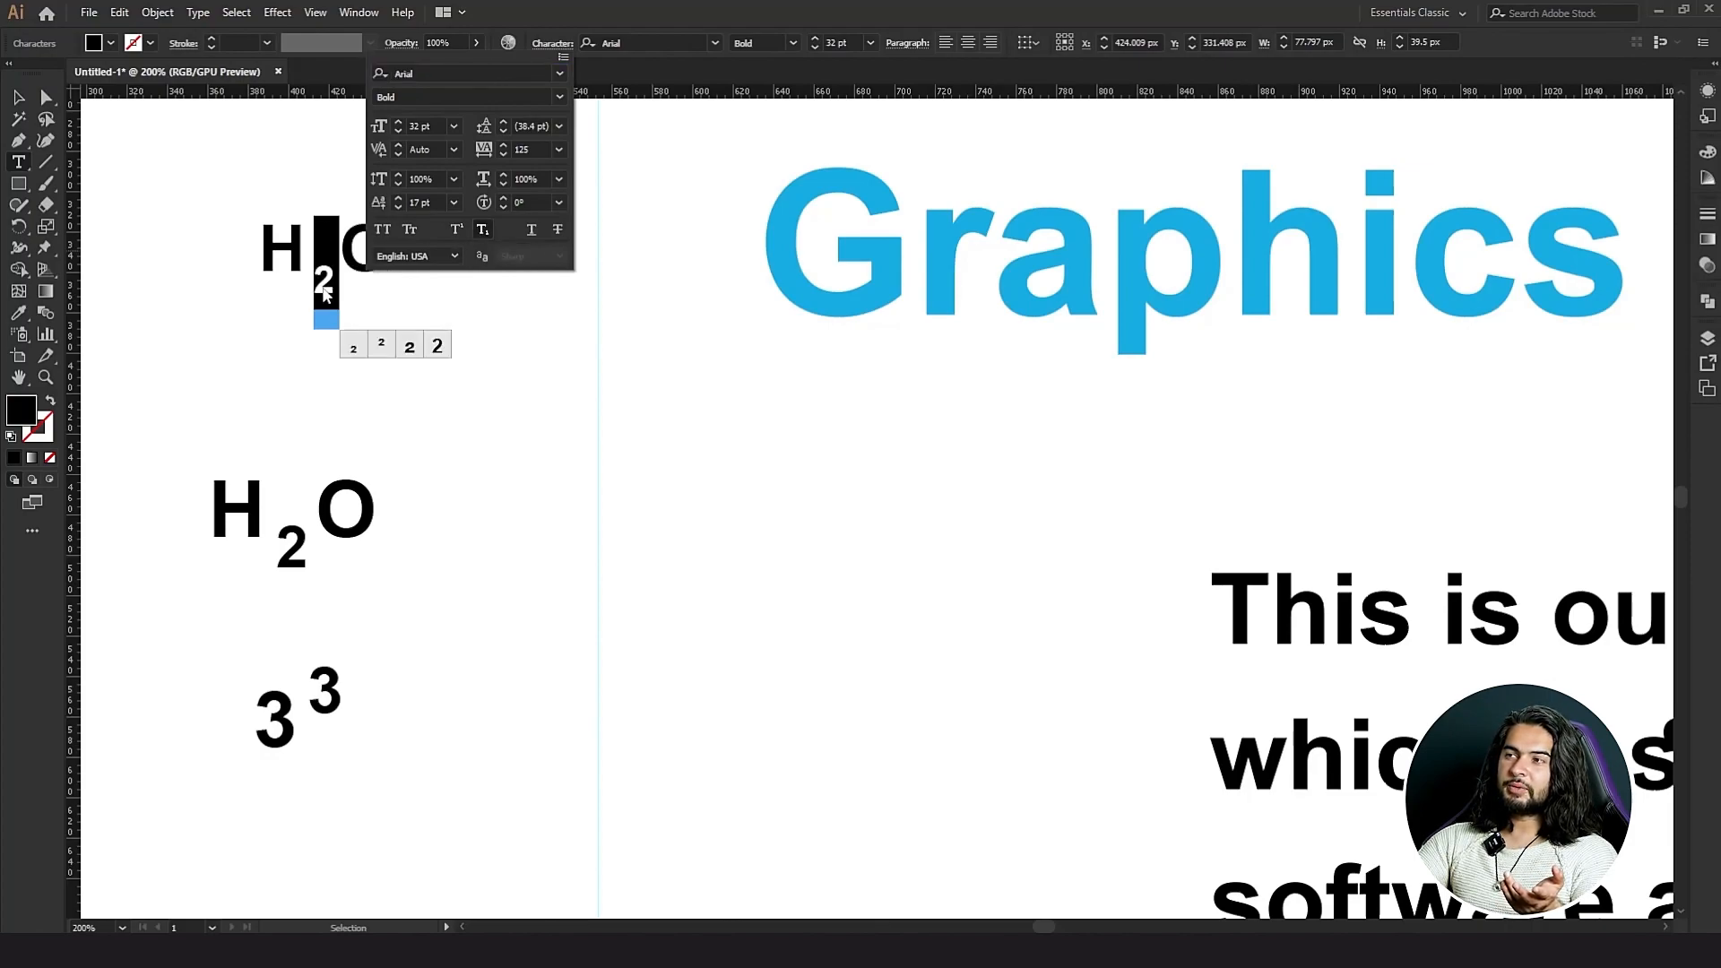
left_click(455, 230)
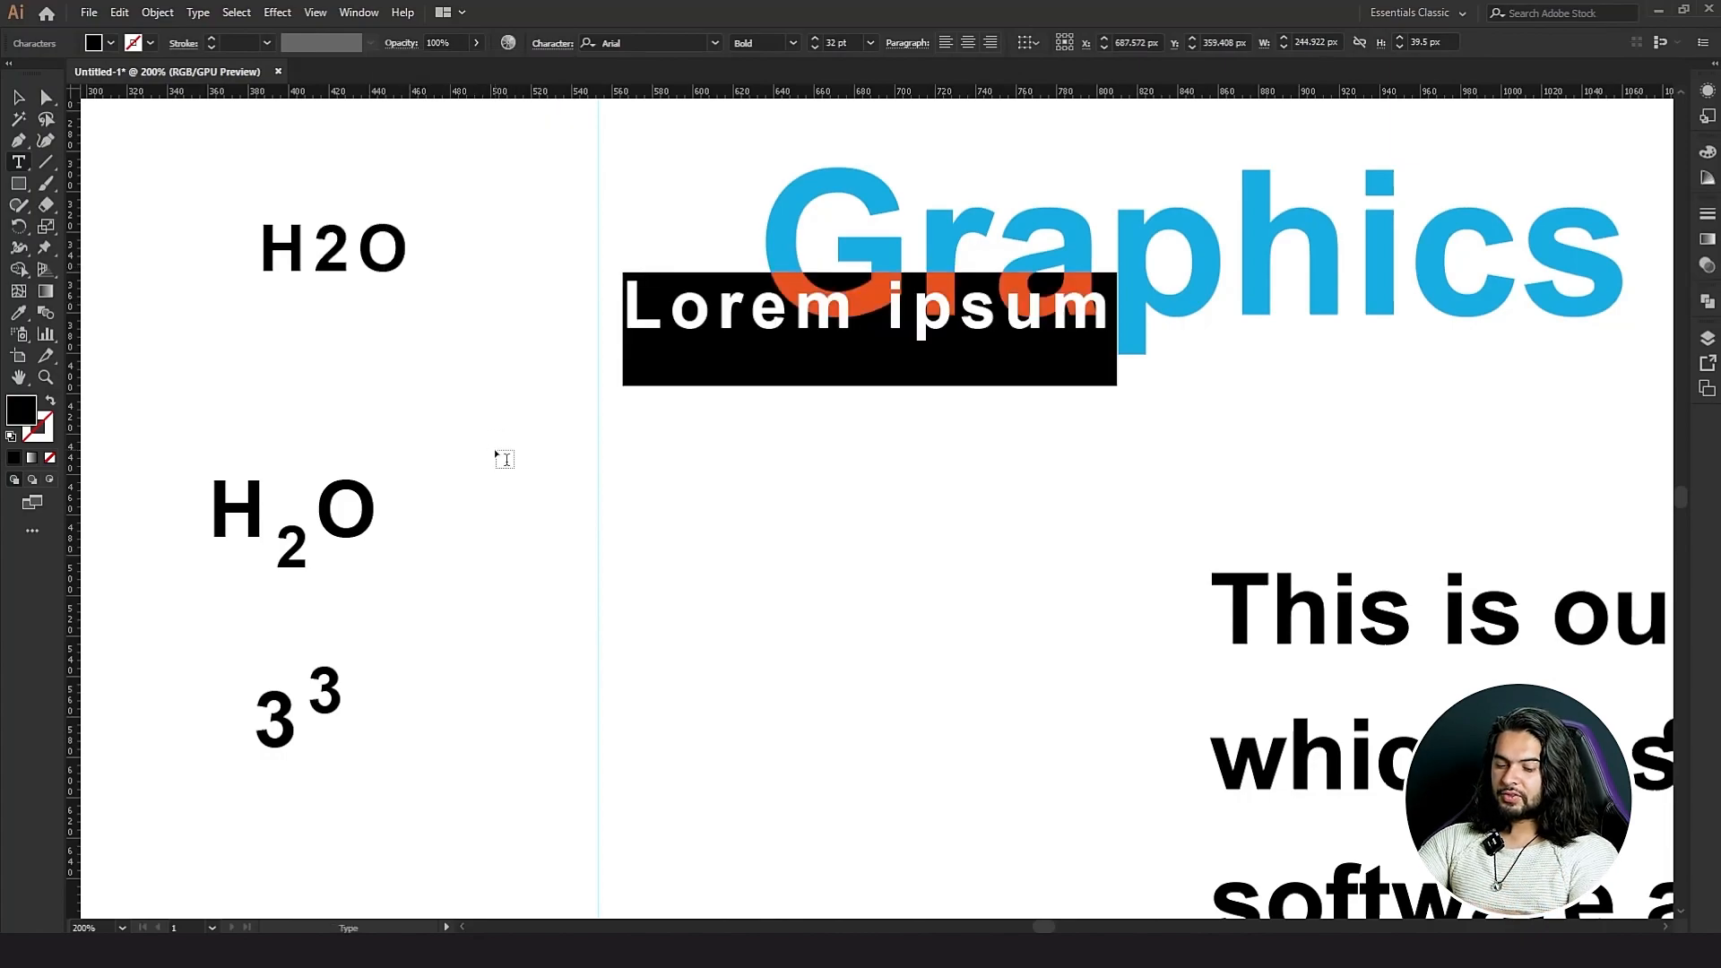
Add a new "33" text between the upper "H2O" text and the "Graphics House" heading.
type("33")
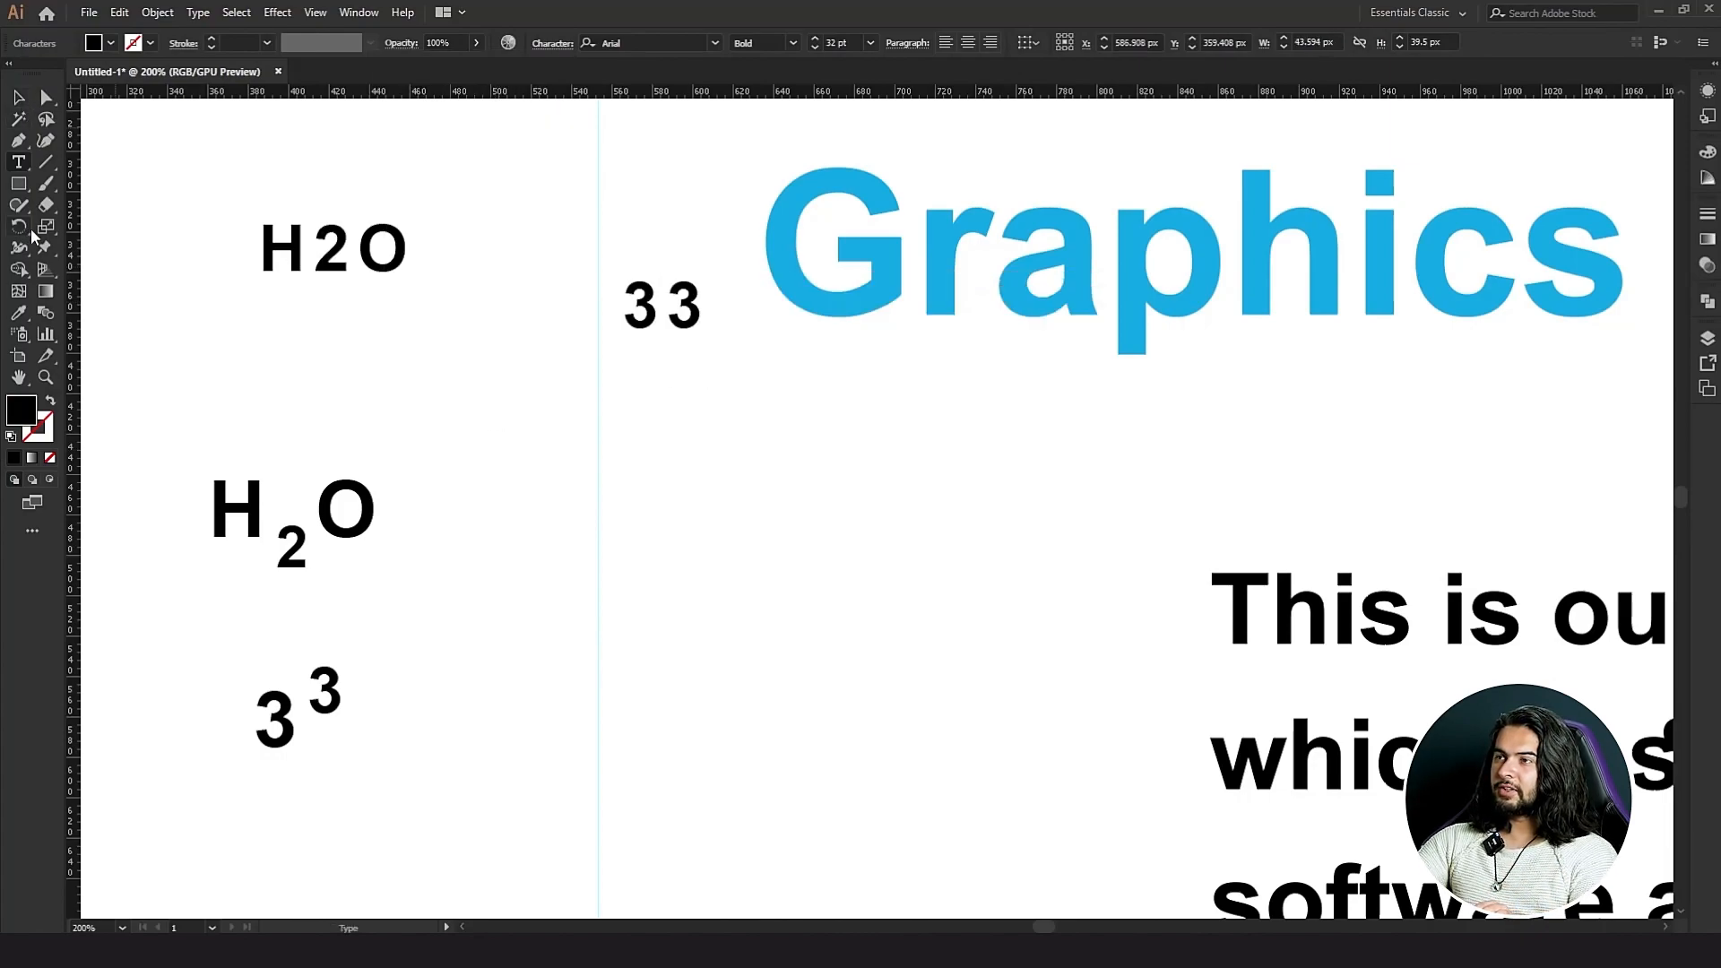
Replace the second "3" of the new "33" text with one of its suggested alternate glyphs.
left_click_drag(665, 296, 712, 305)
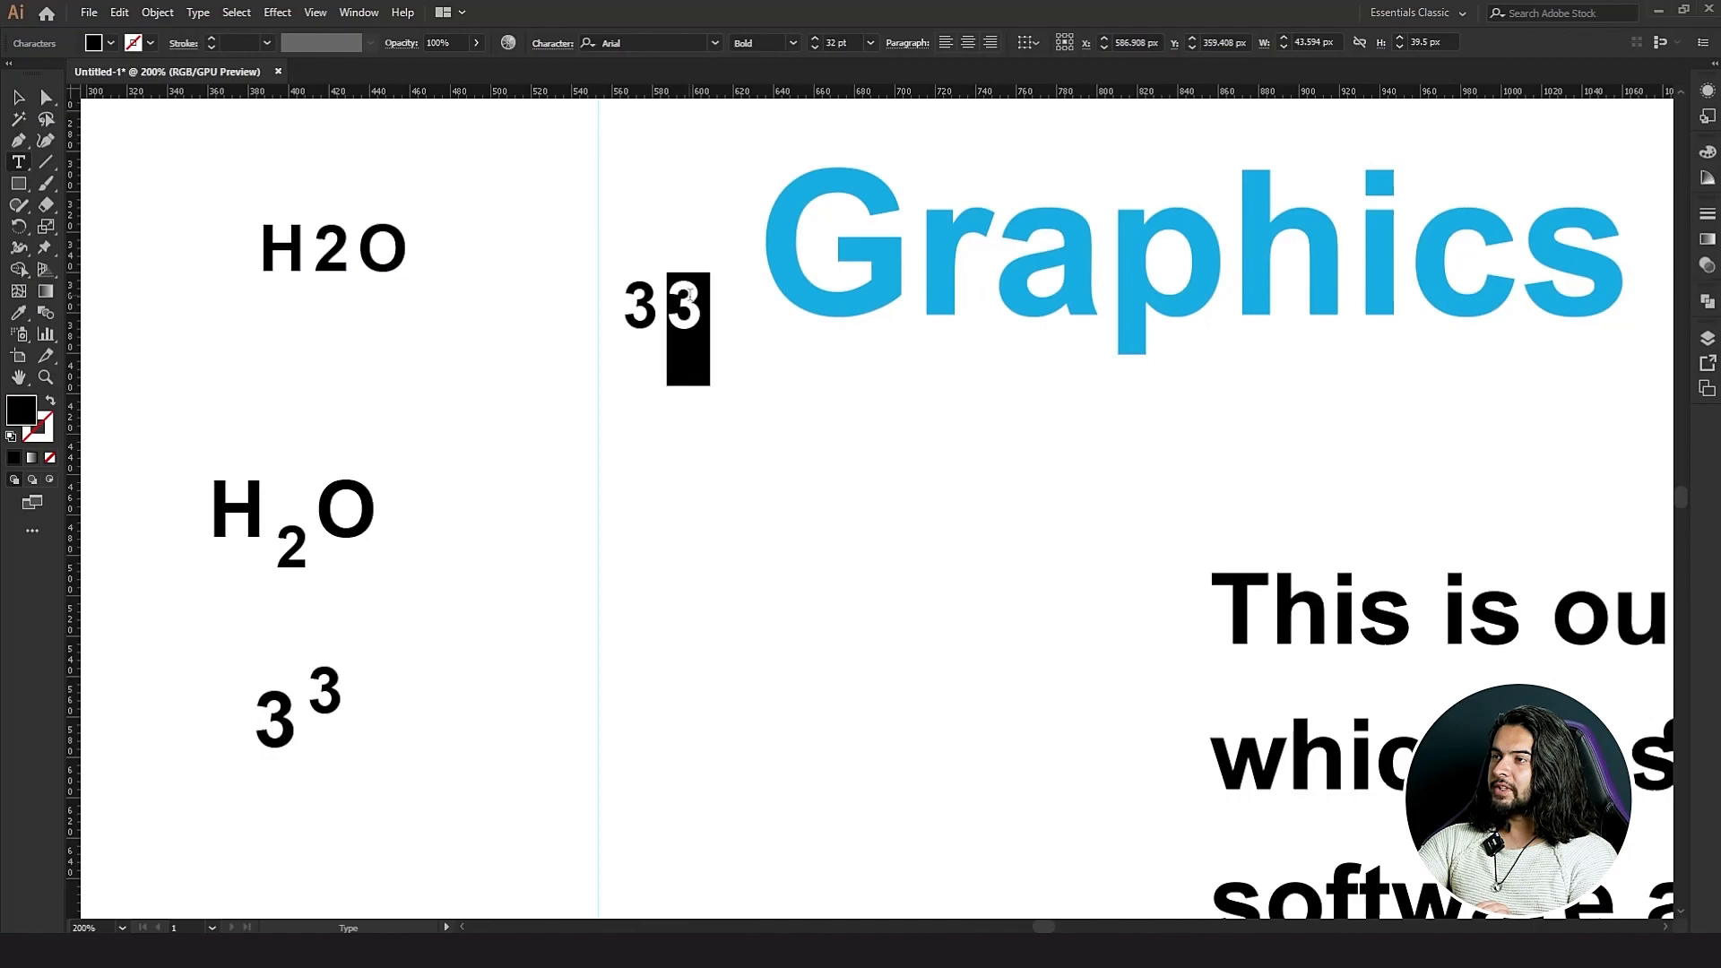
left_click(542, 45)
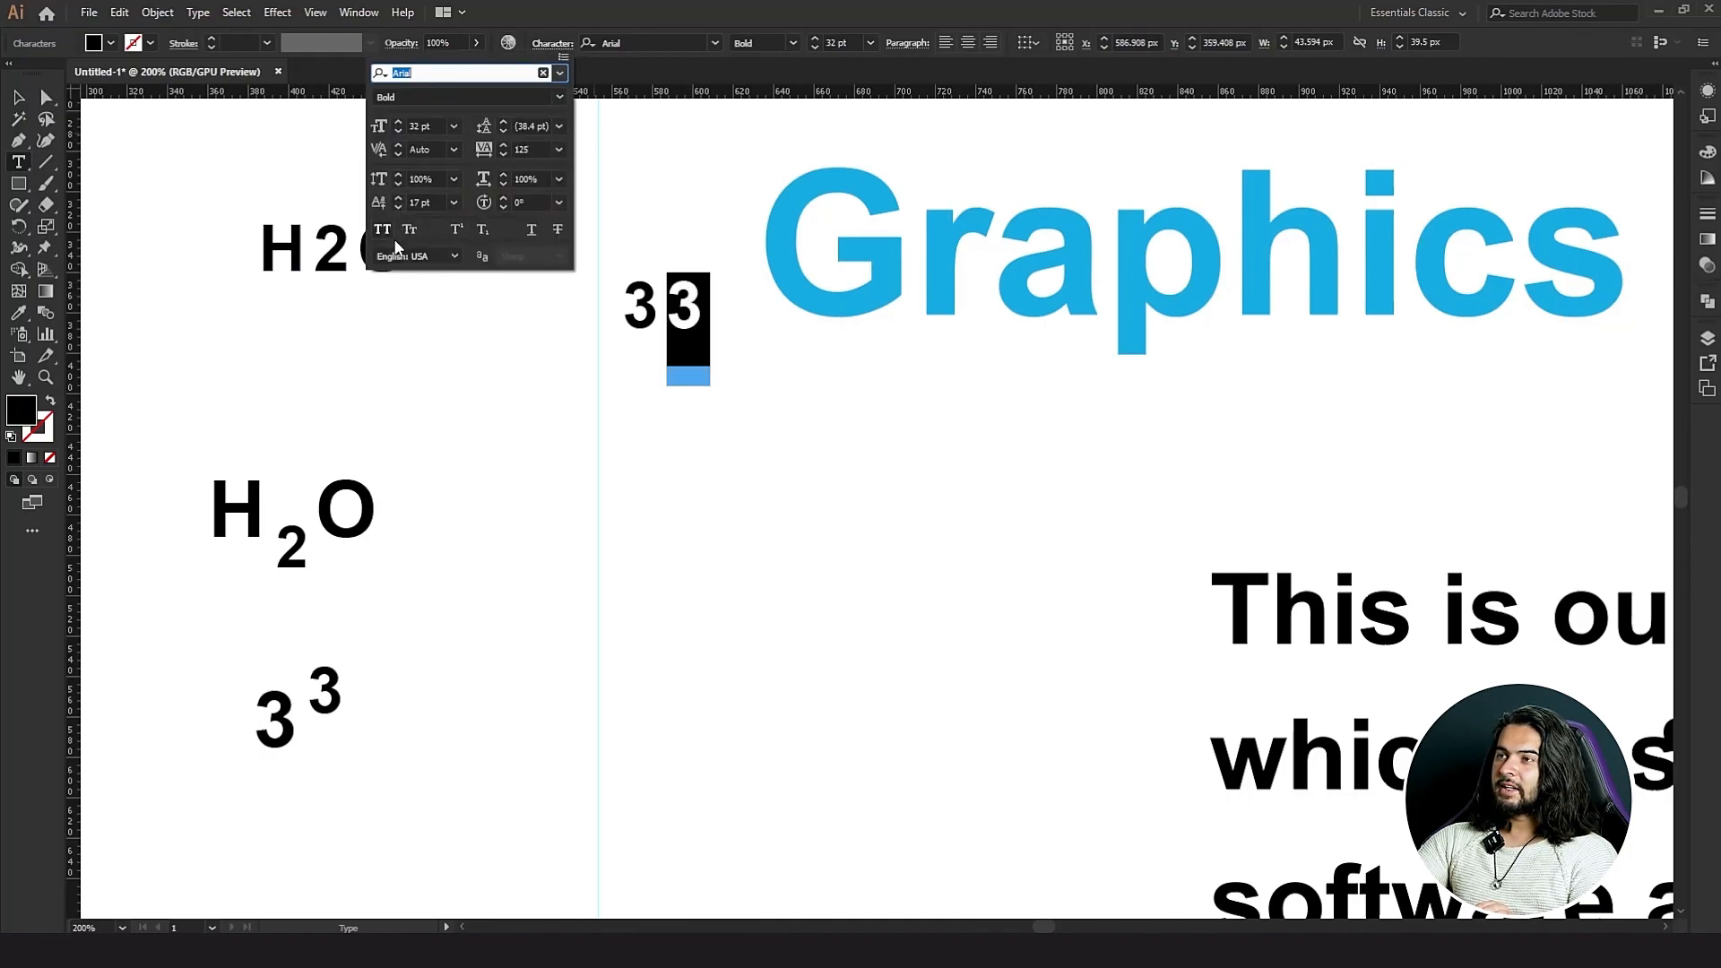
left_click(665, 311)
left_click_drag(687, 311, 708, 314)
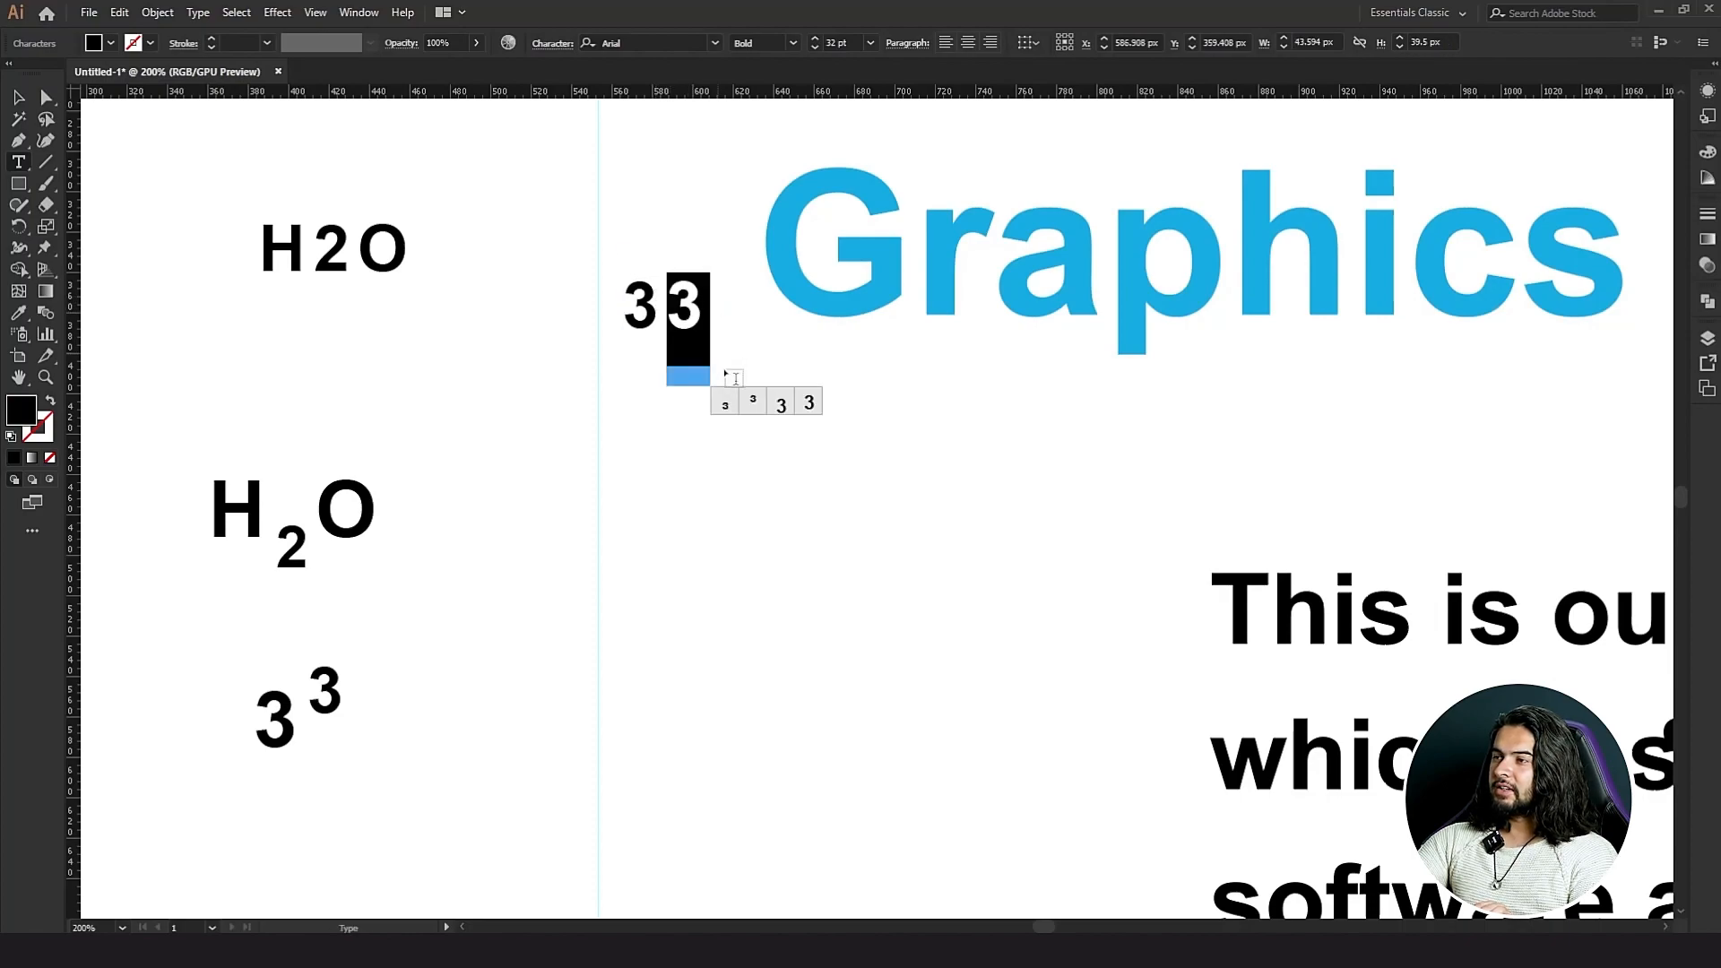
left_click(767, 399)
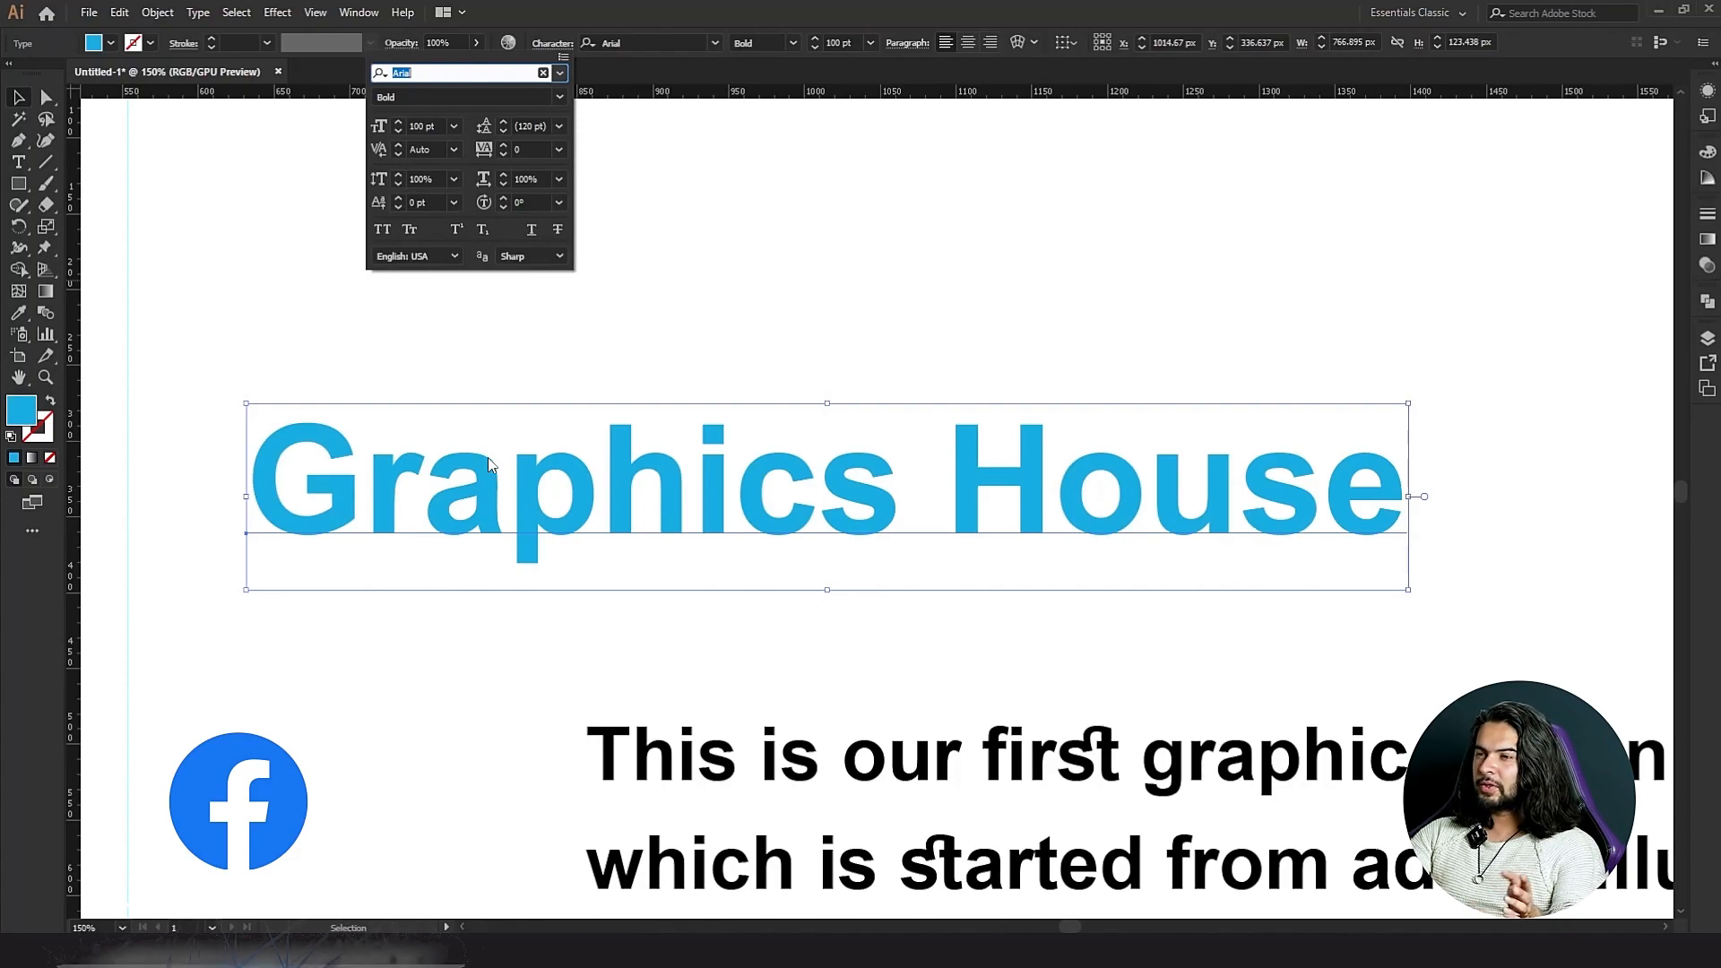
Try All Caps on the "Graphics House" heading, and set the heading in Small Caps instead.
left_click(526, 479)
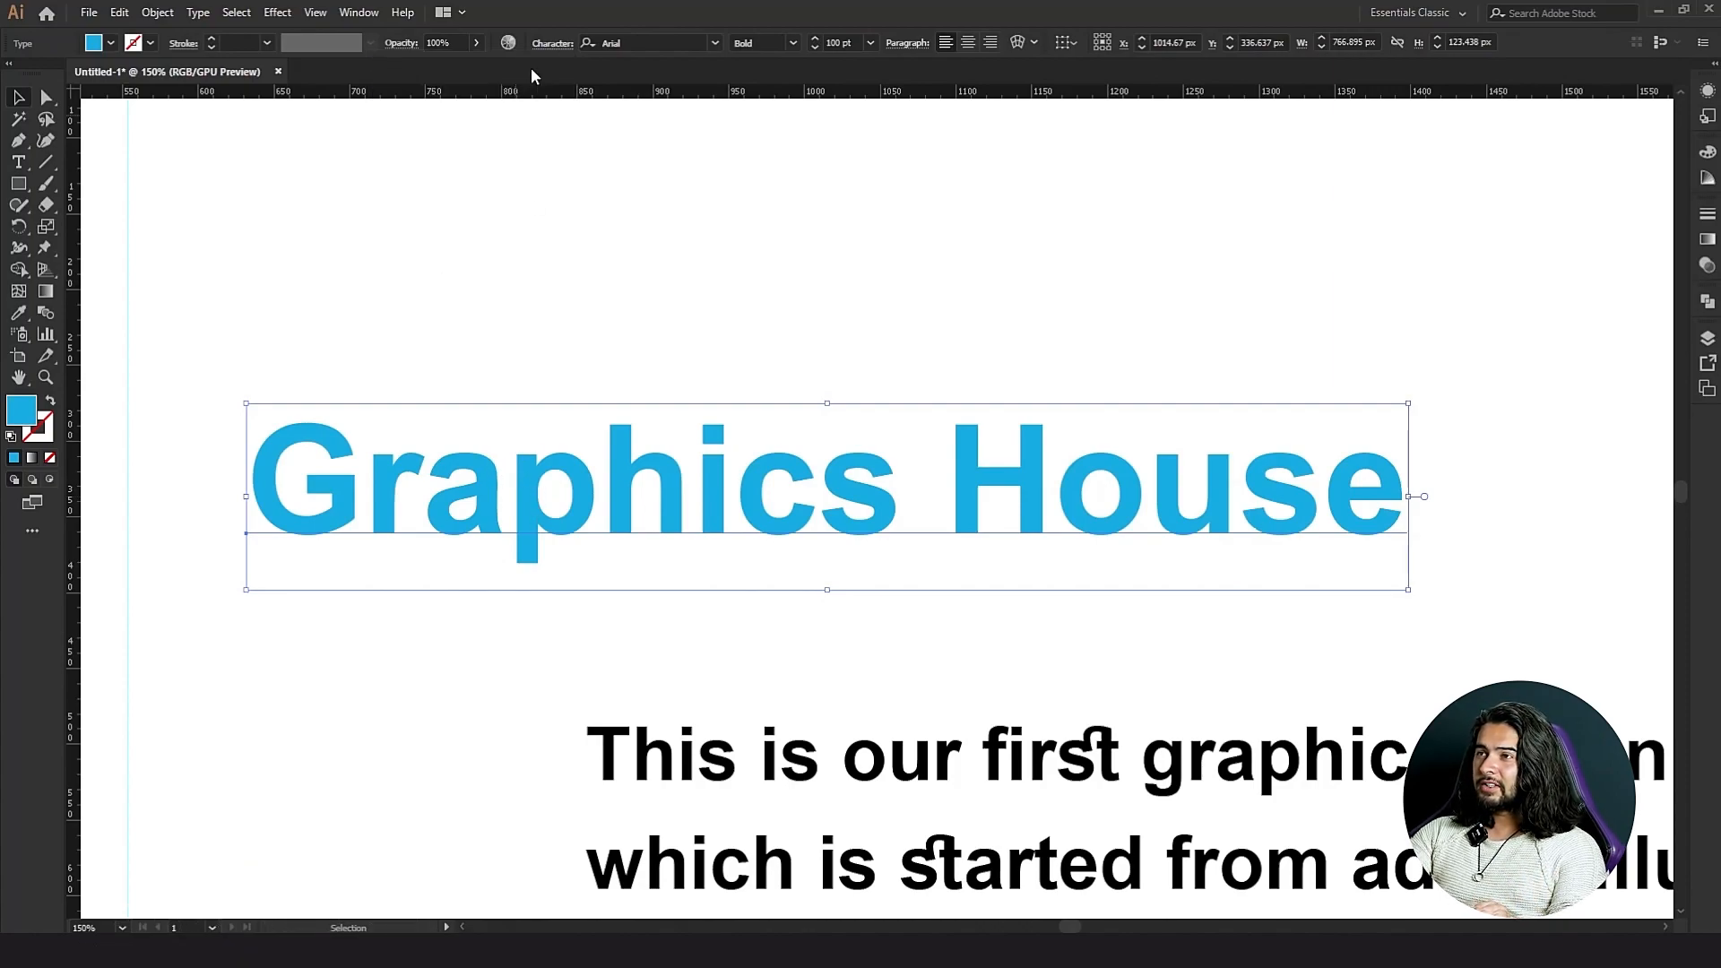
left_click(546, 45)
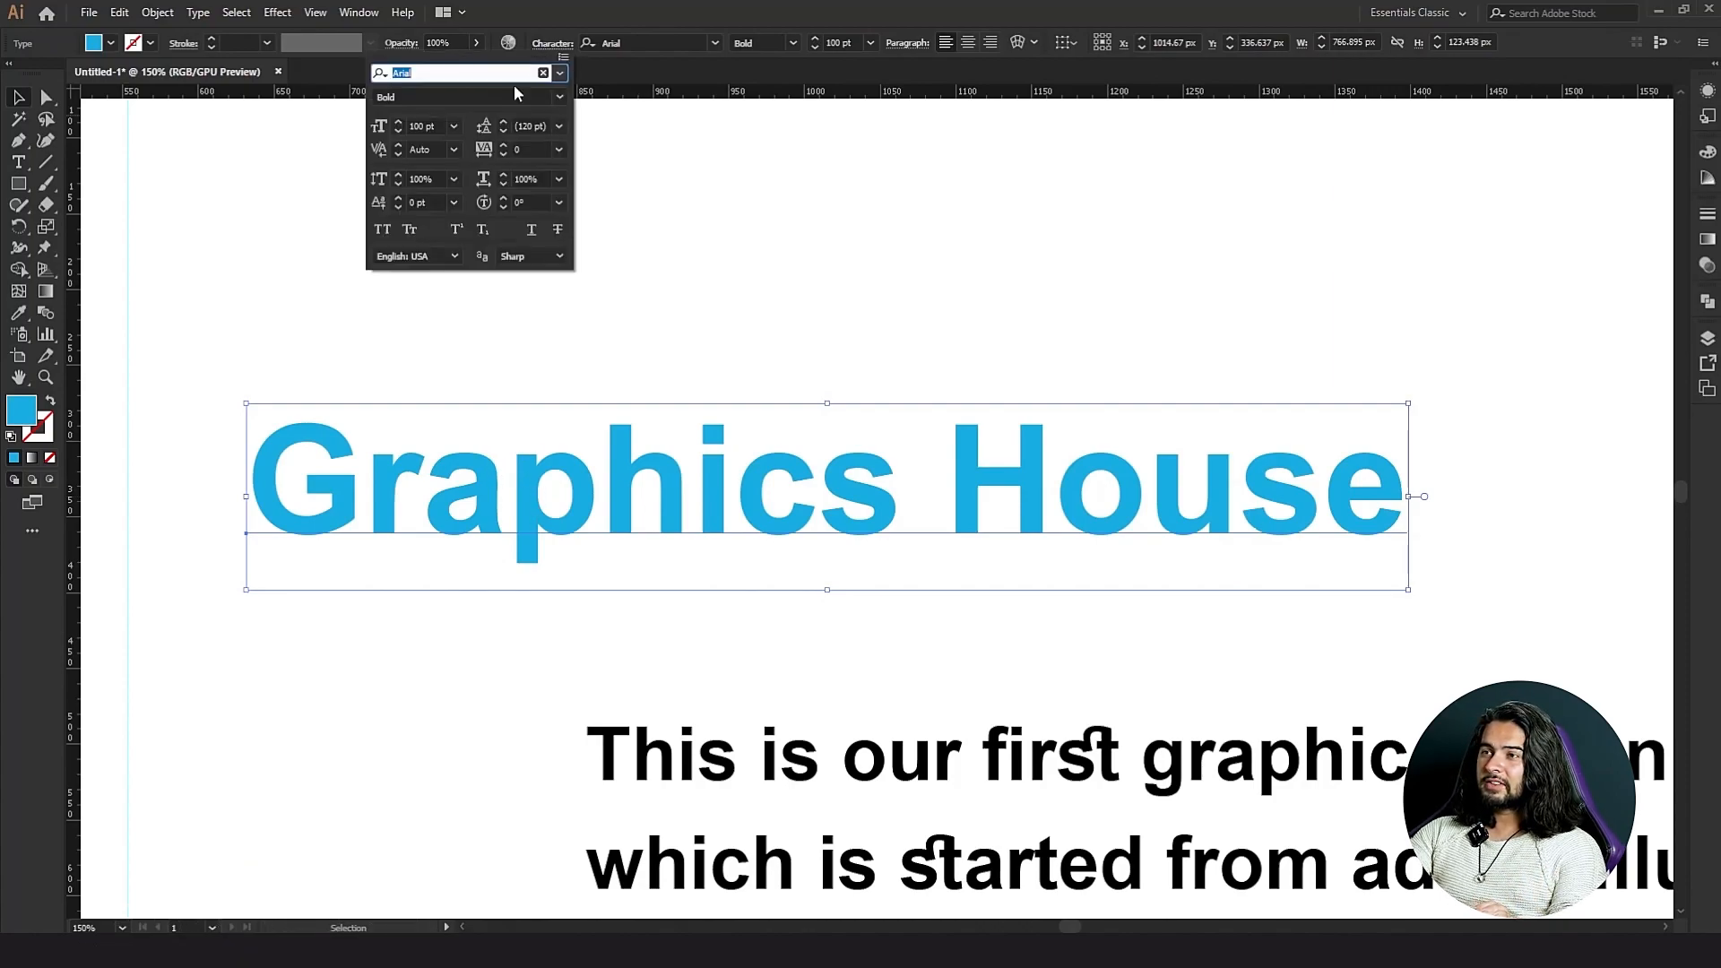
left_click(381, 231)
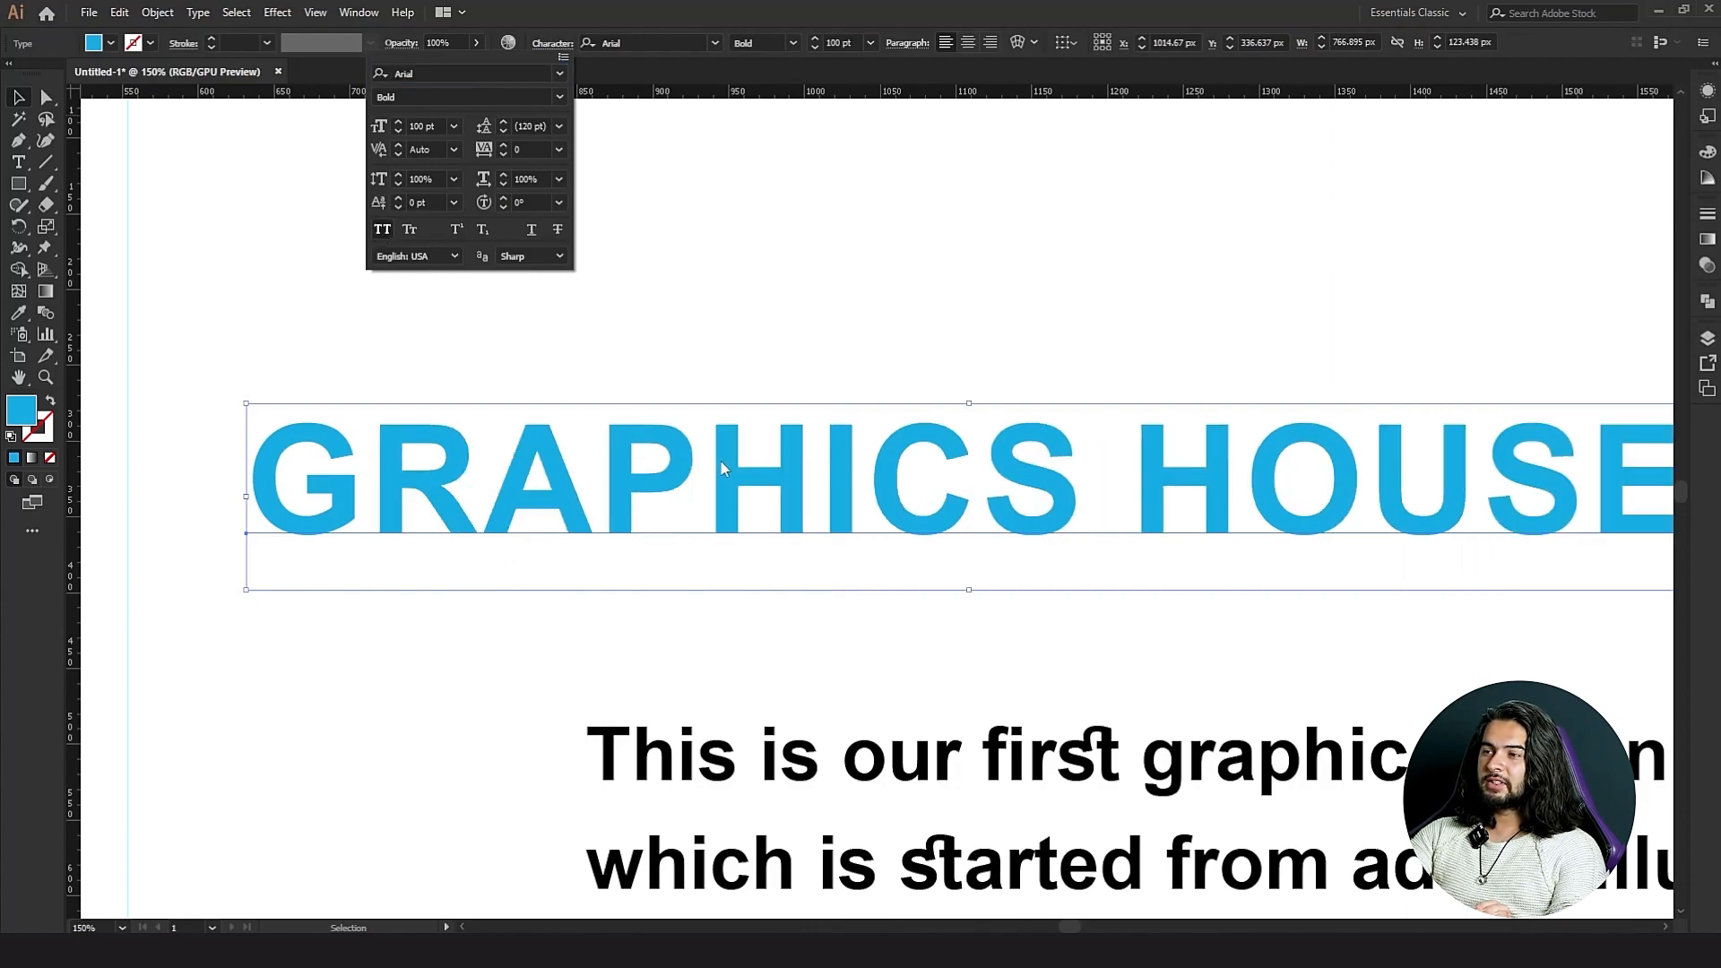
left_click(385, 231)
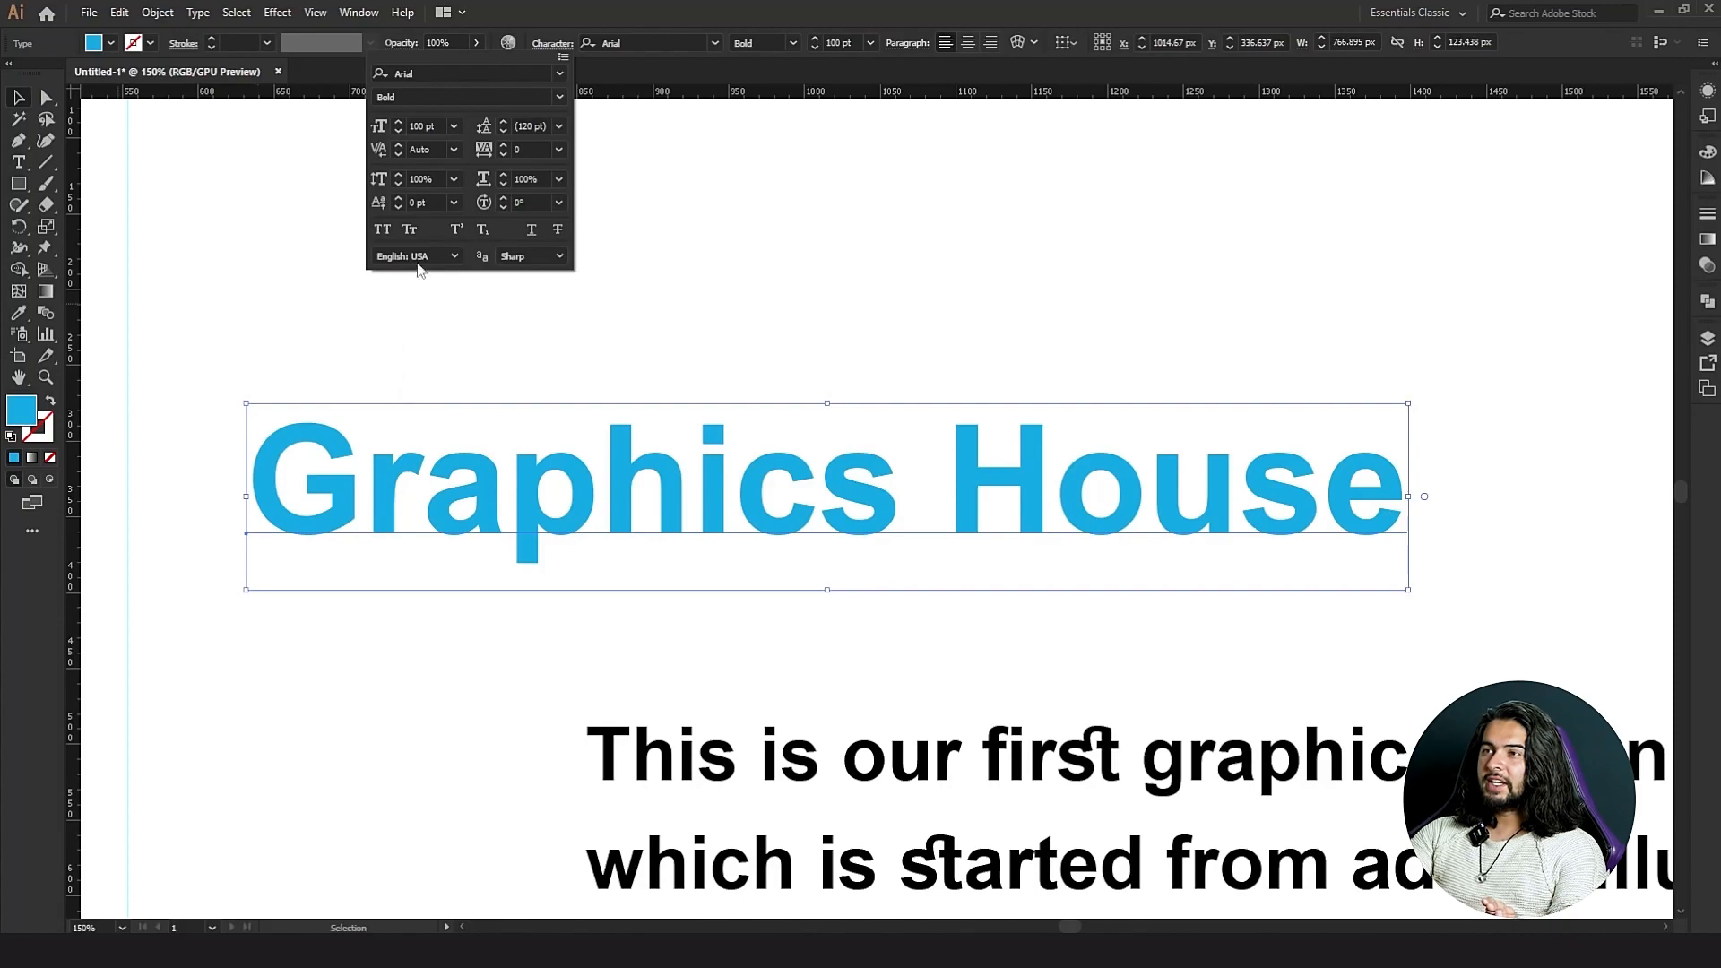
left_click(411, 231)
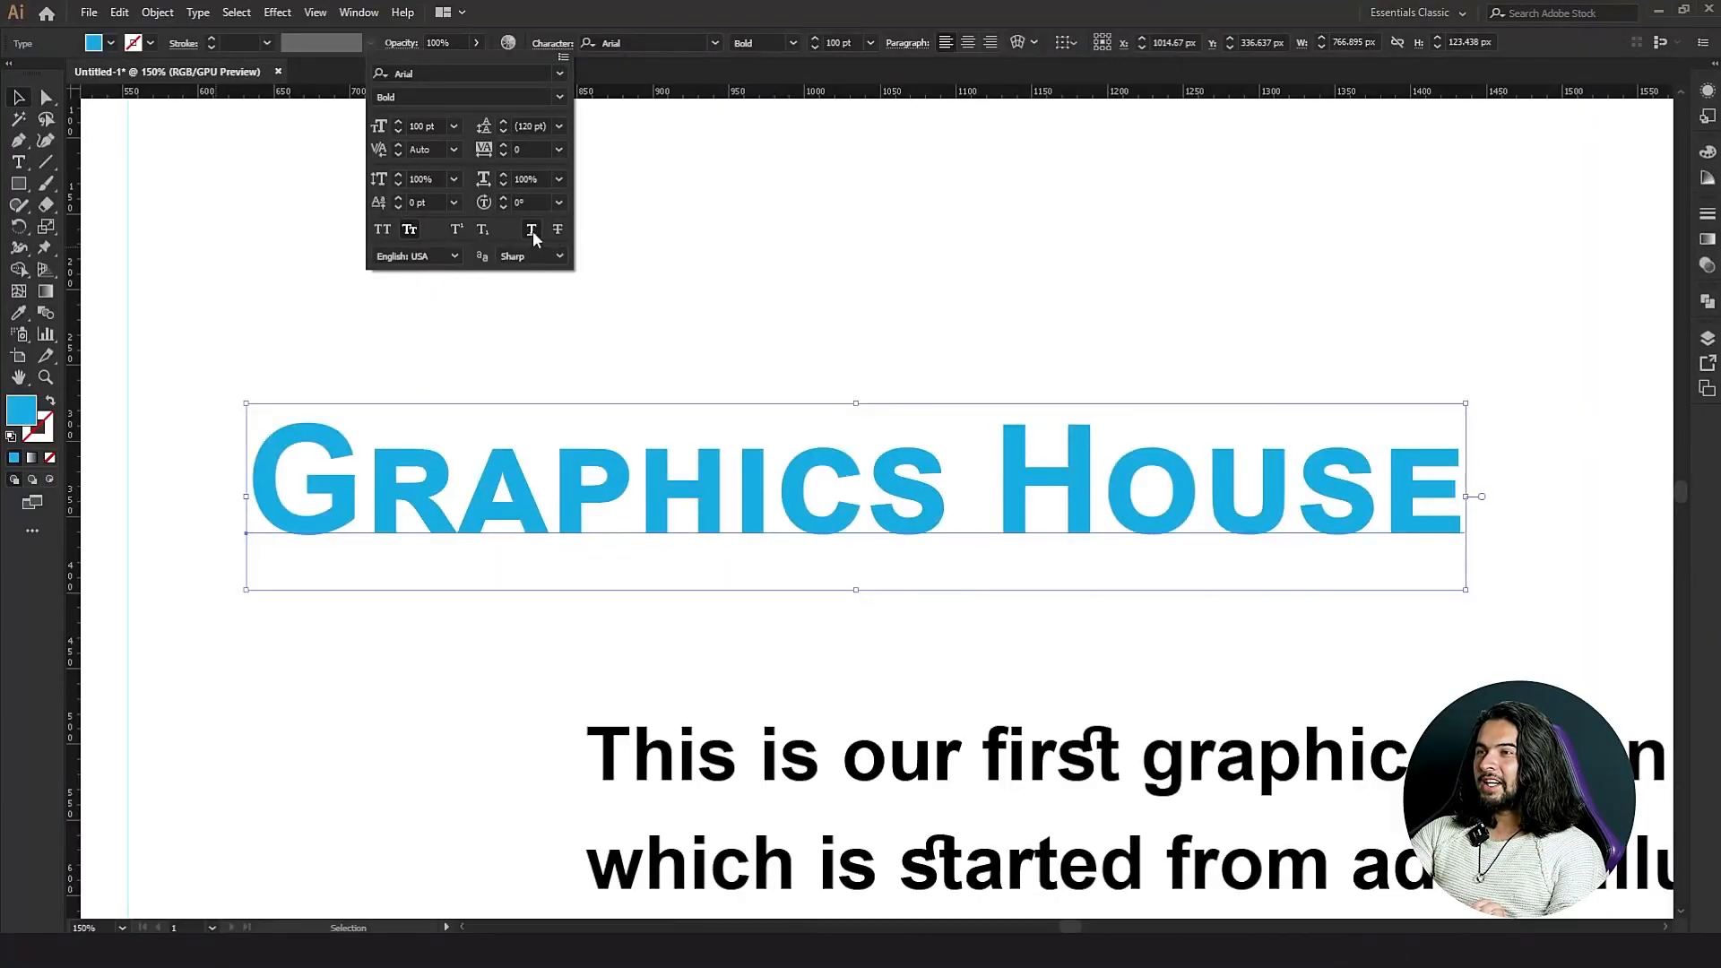
Try Underline and Strikethrough on the "Graphics House" heading and undo both.
left_click(532, 229)
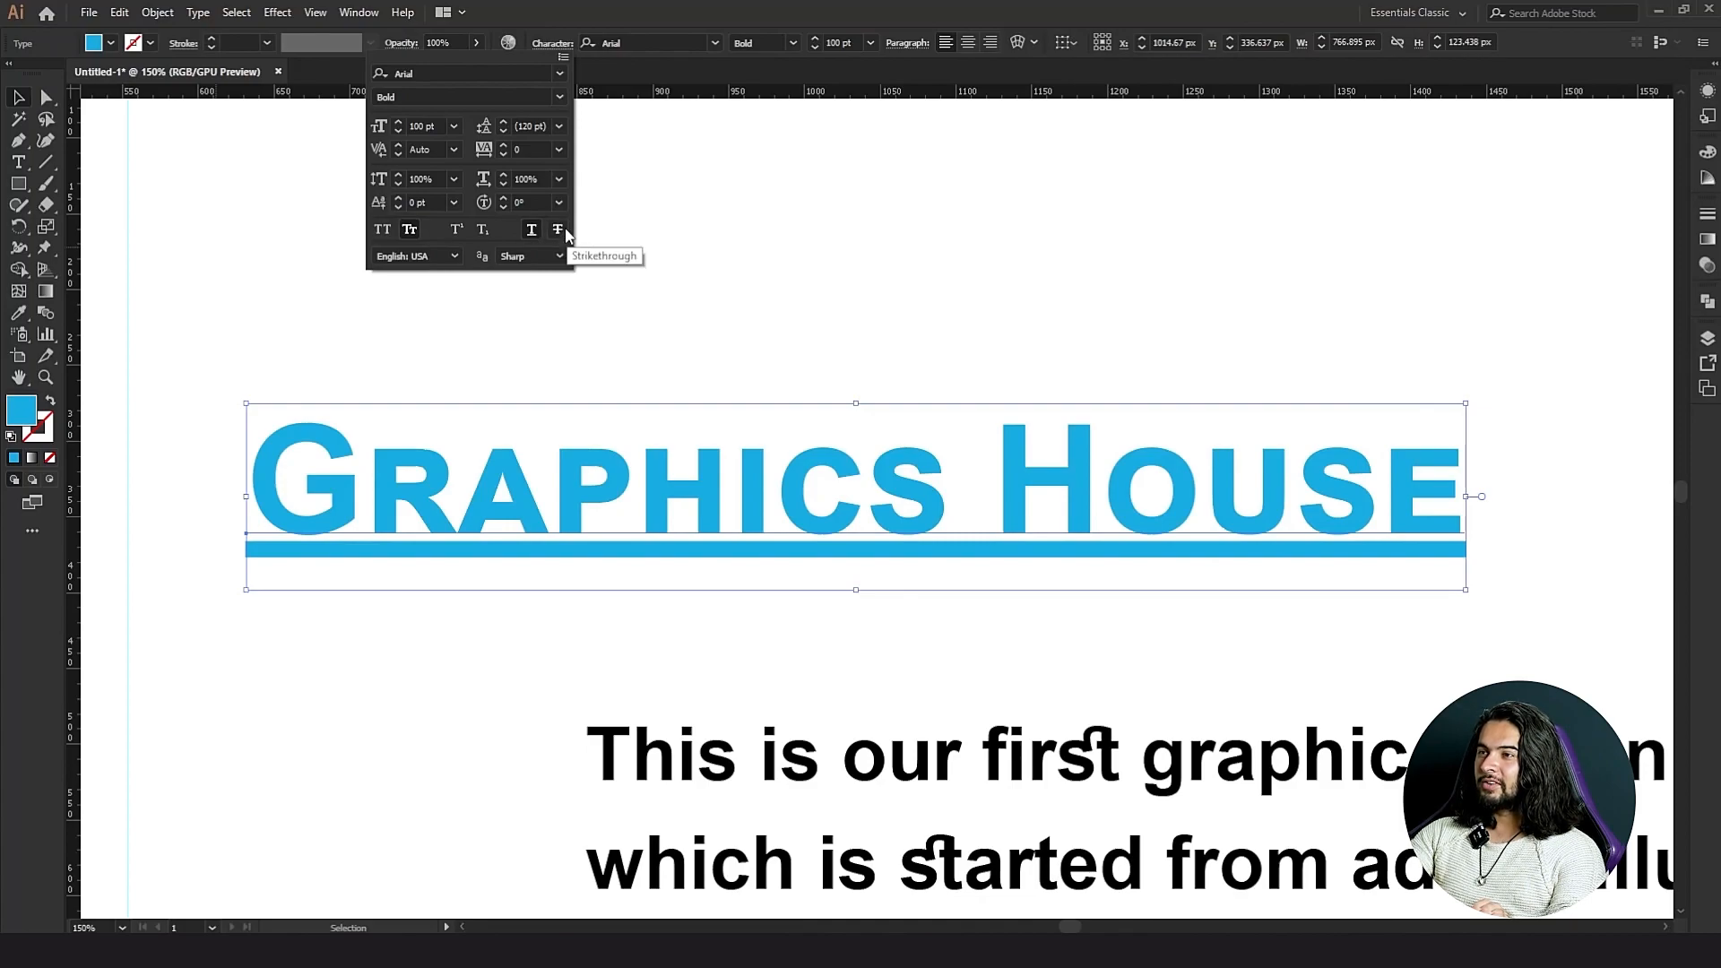
left_click(558, 230)
key("ctrl+z")
key("ctrl+z")
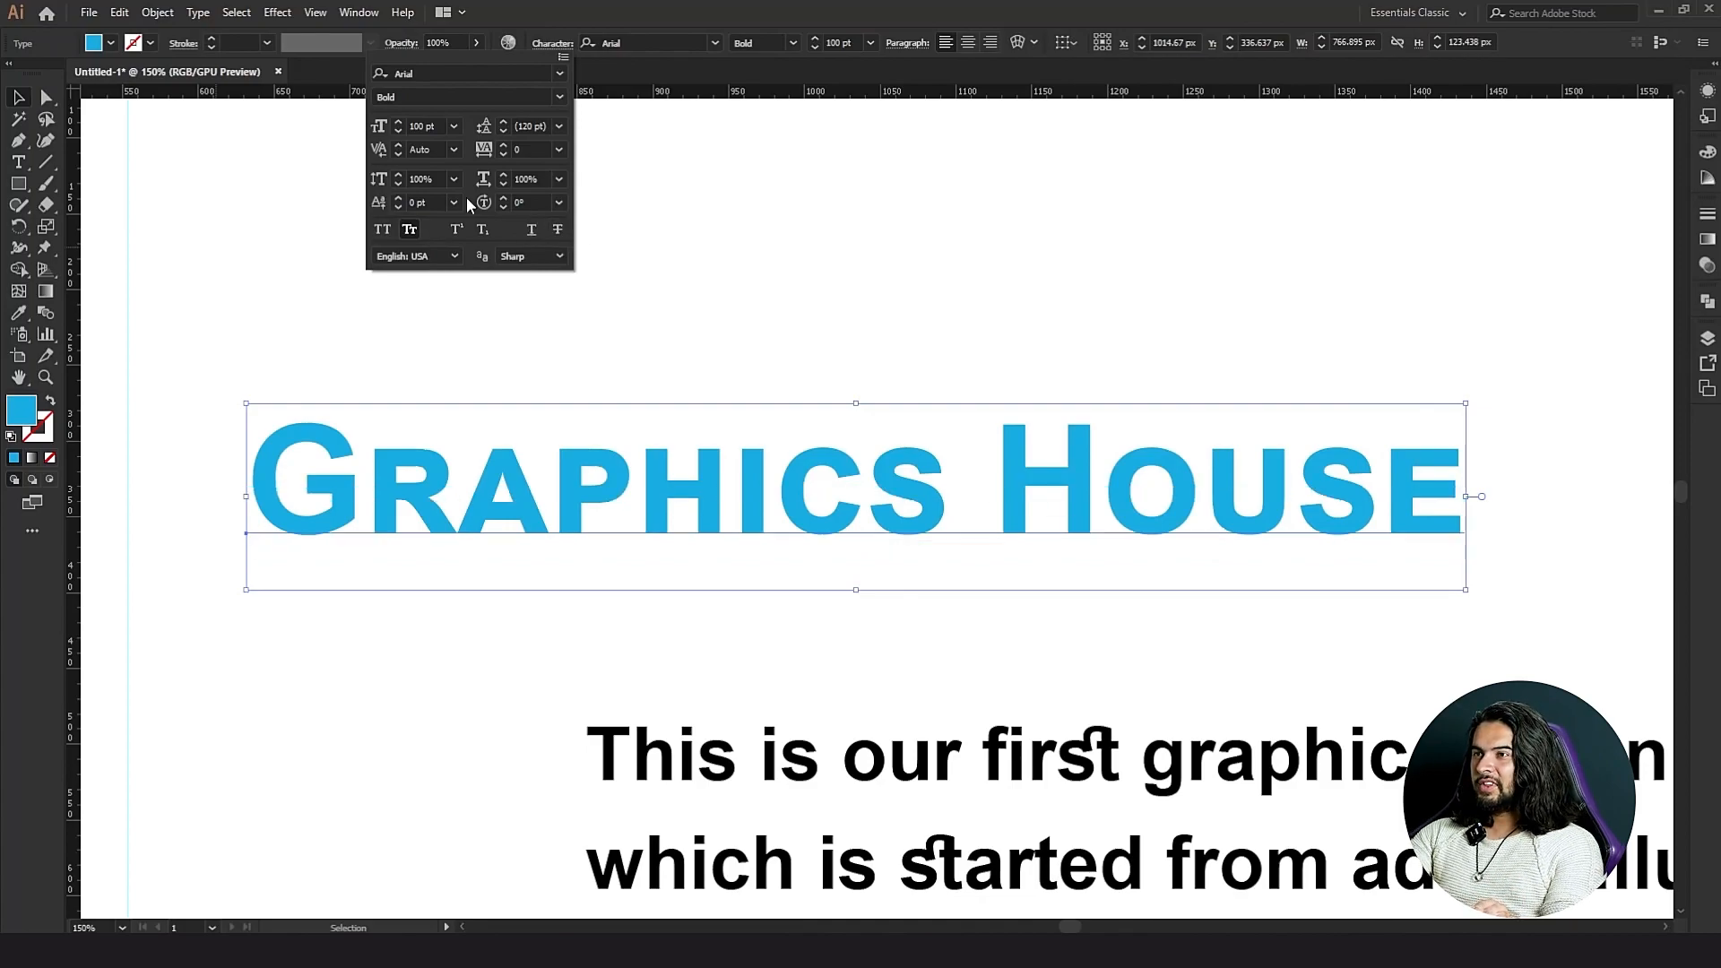
Try positive and negative character rotations on the heading, including 15°, 20° and -22°, and return the letters to upright.
left_click(503, 198)
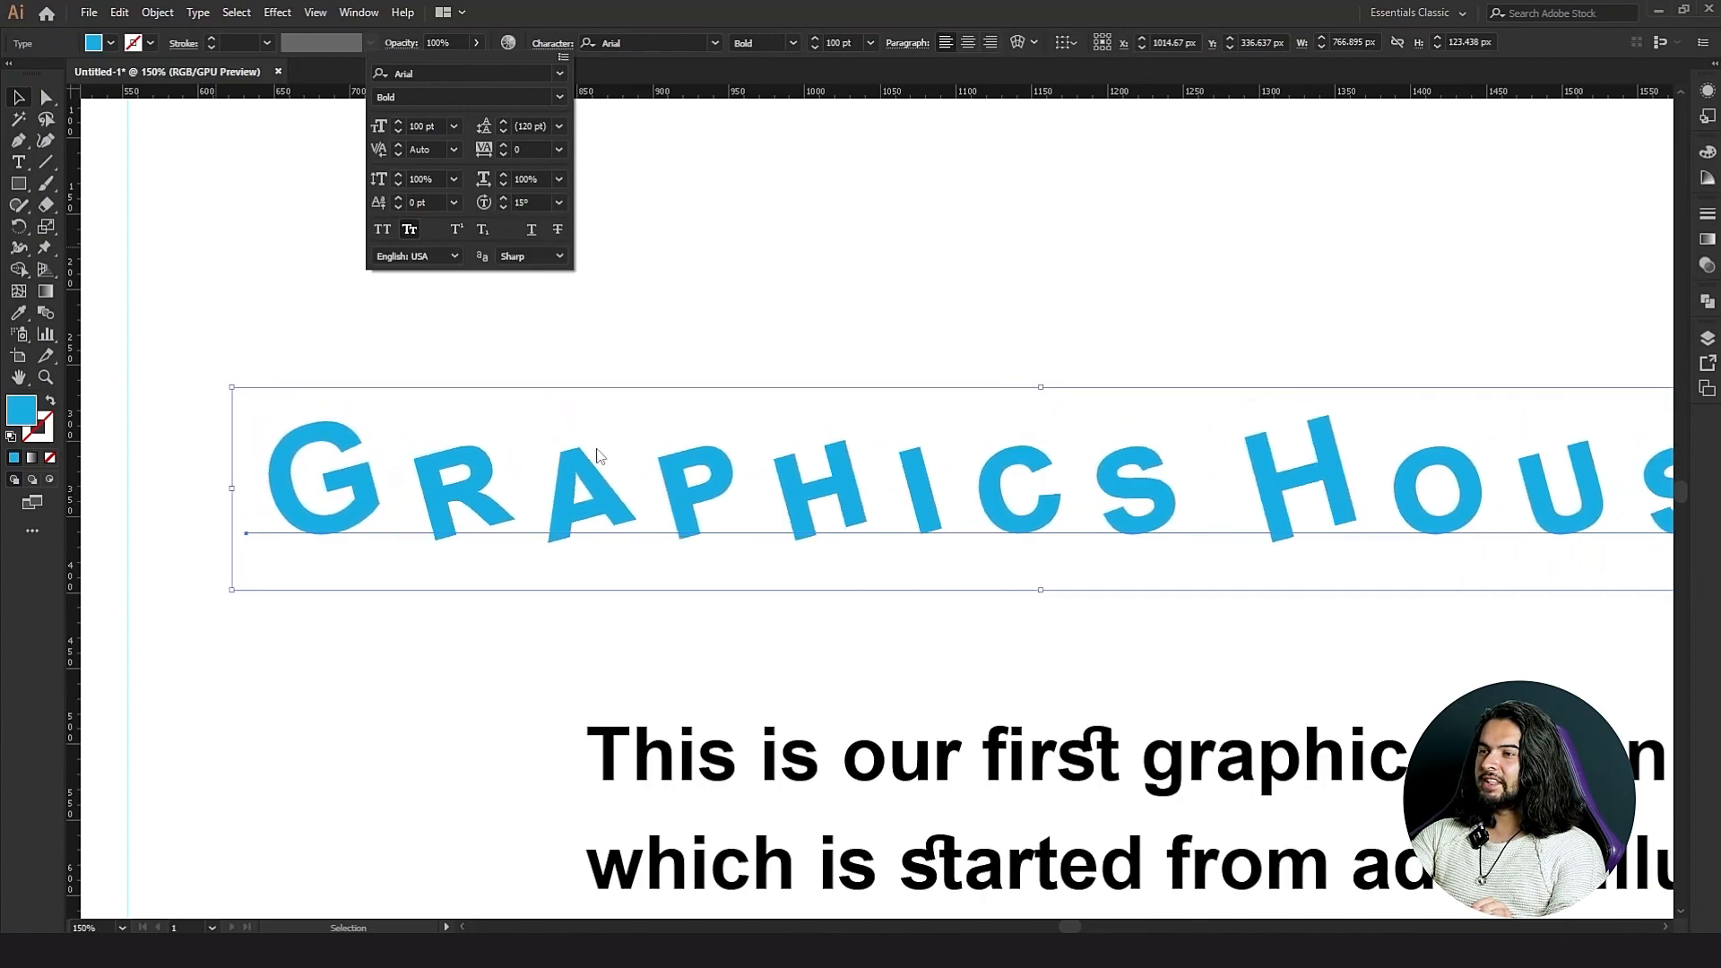
left_click(502, 199)
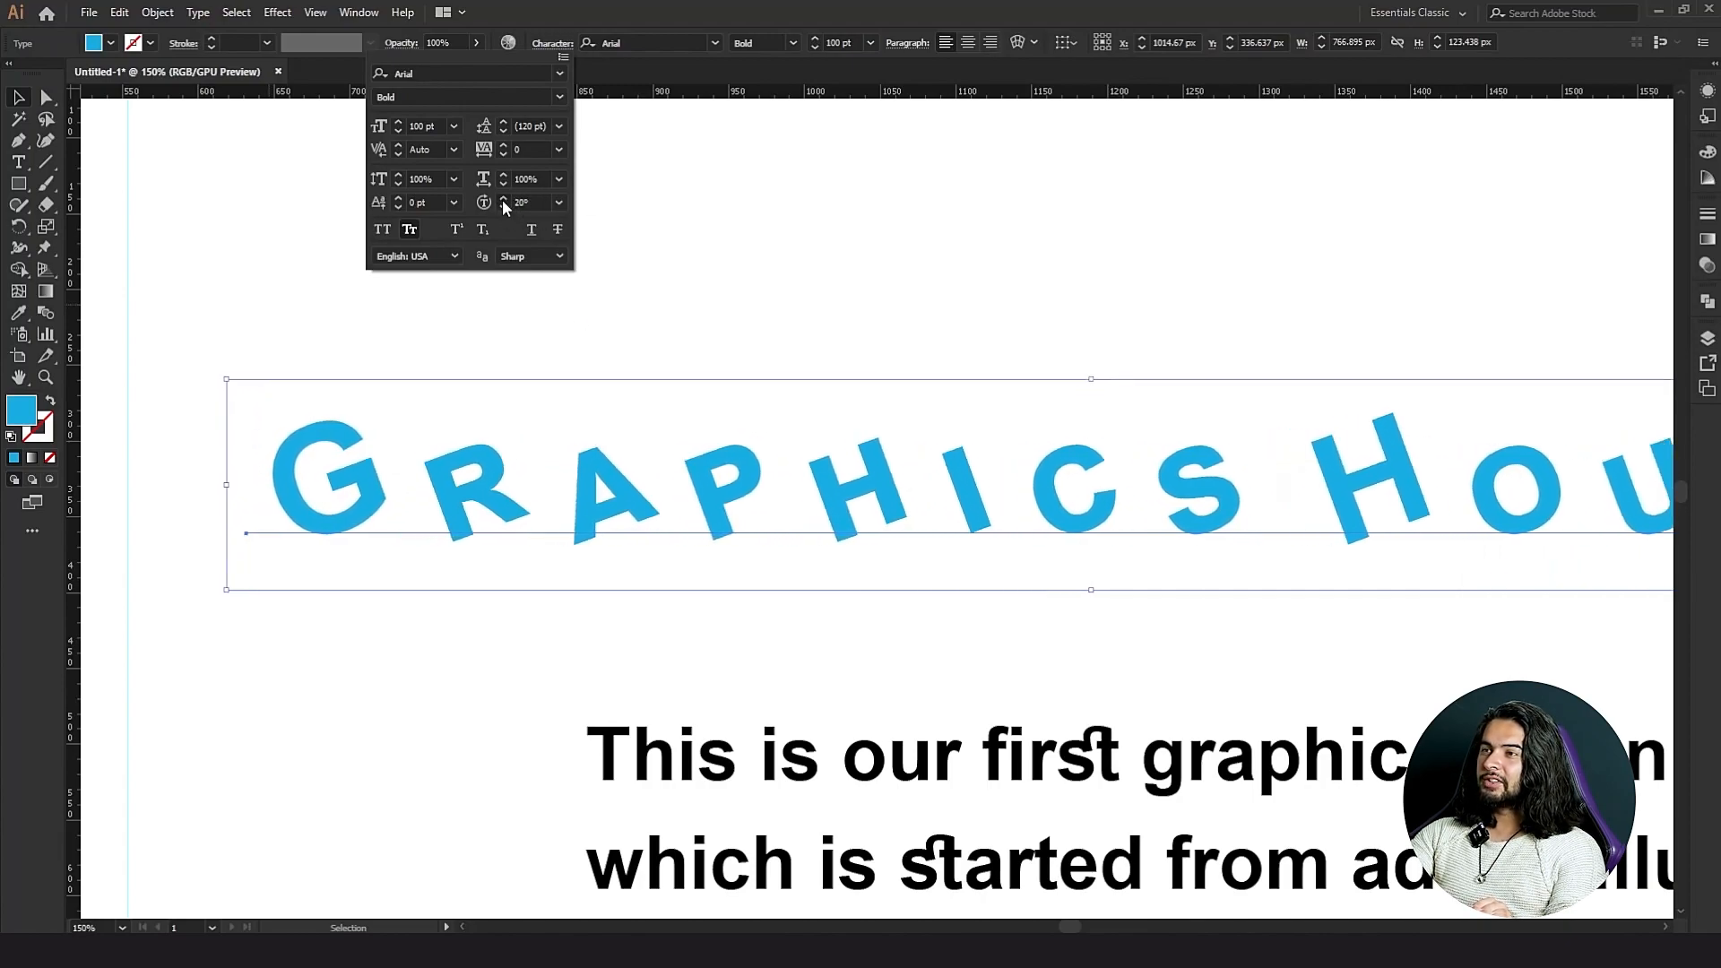
left_click(502, 199)
left_click(503, 206)
left_click(502, 206)
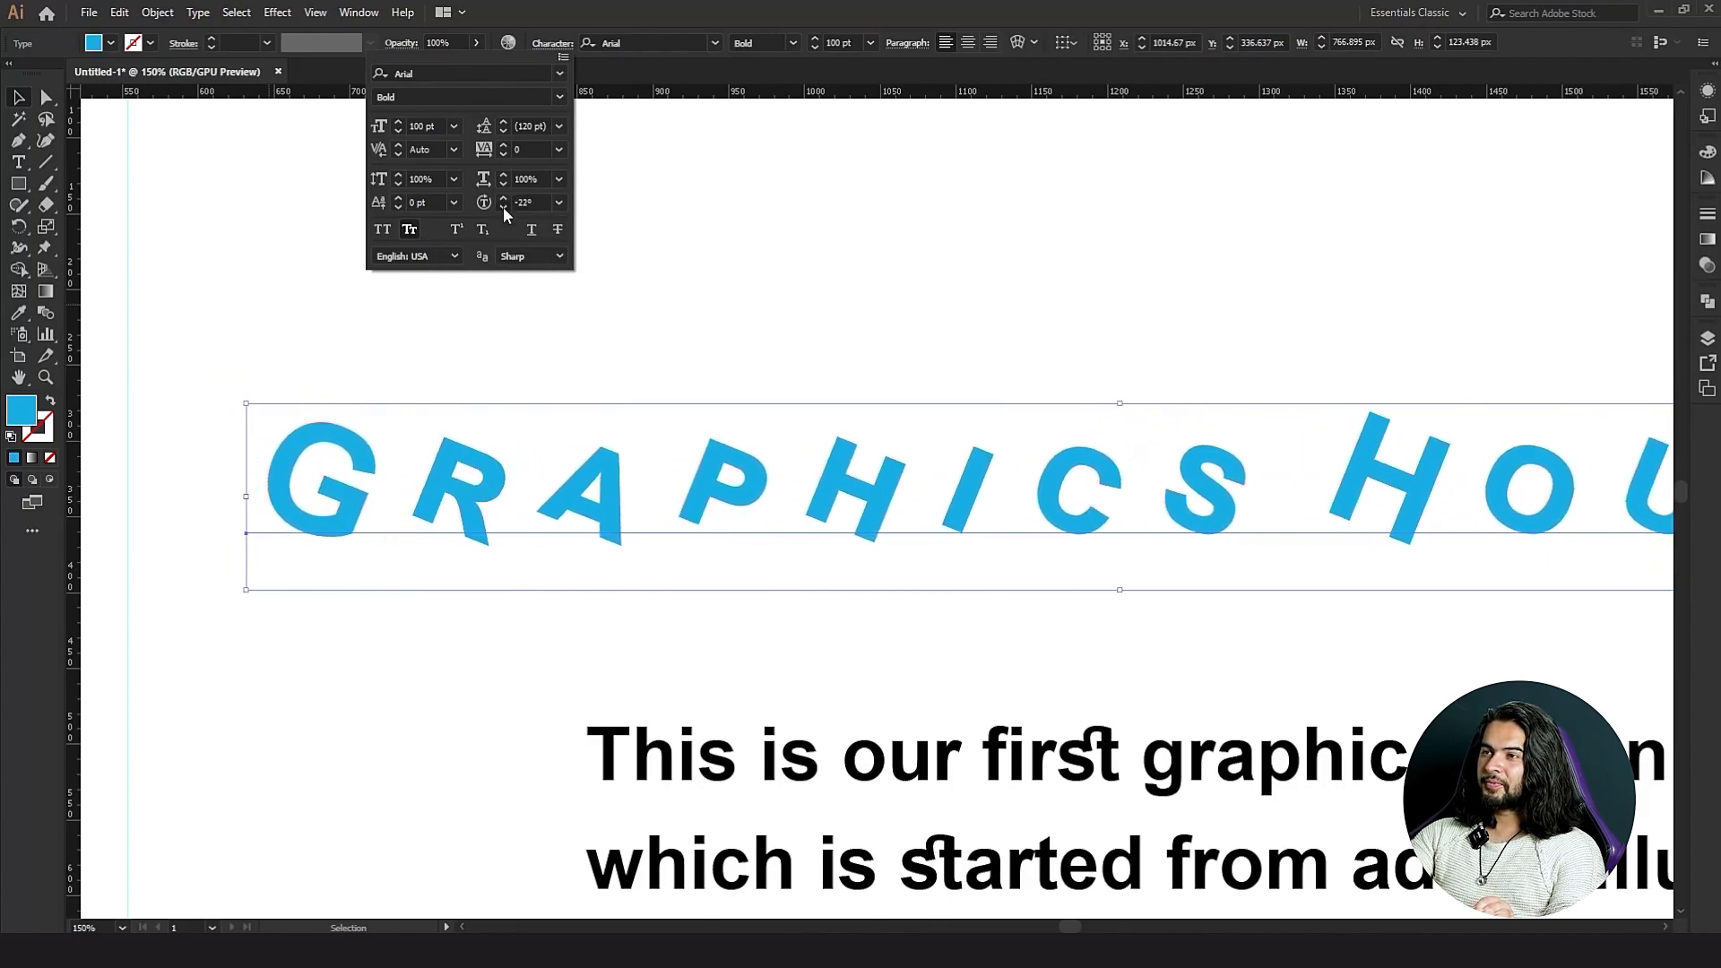
left_click(506, 199)
left_click(505, 199)
left_click(506, 199)
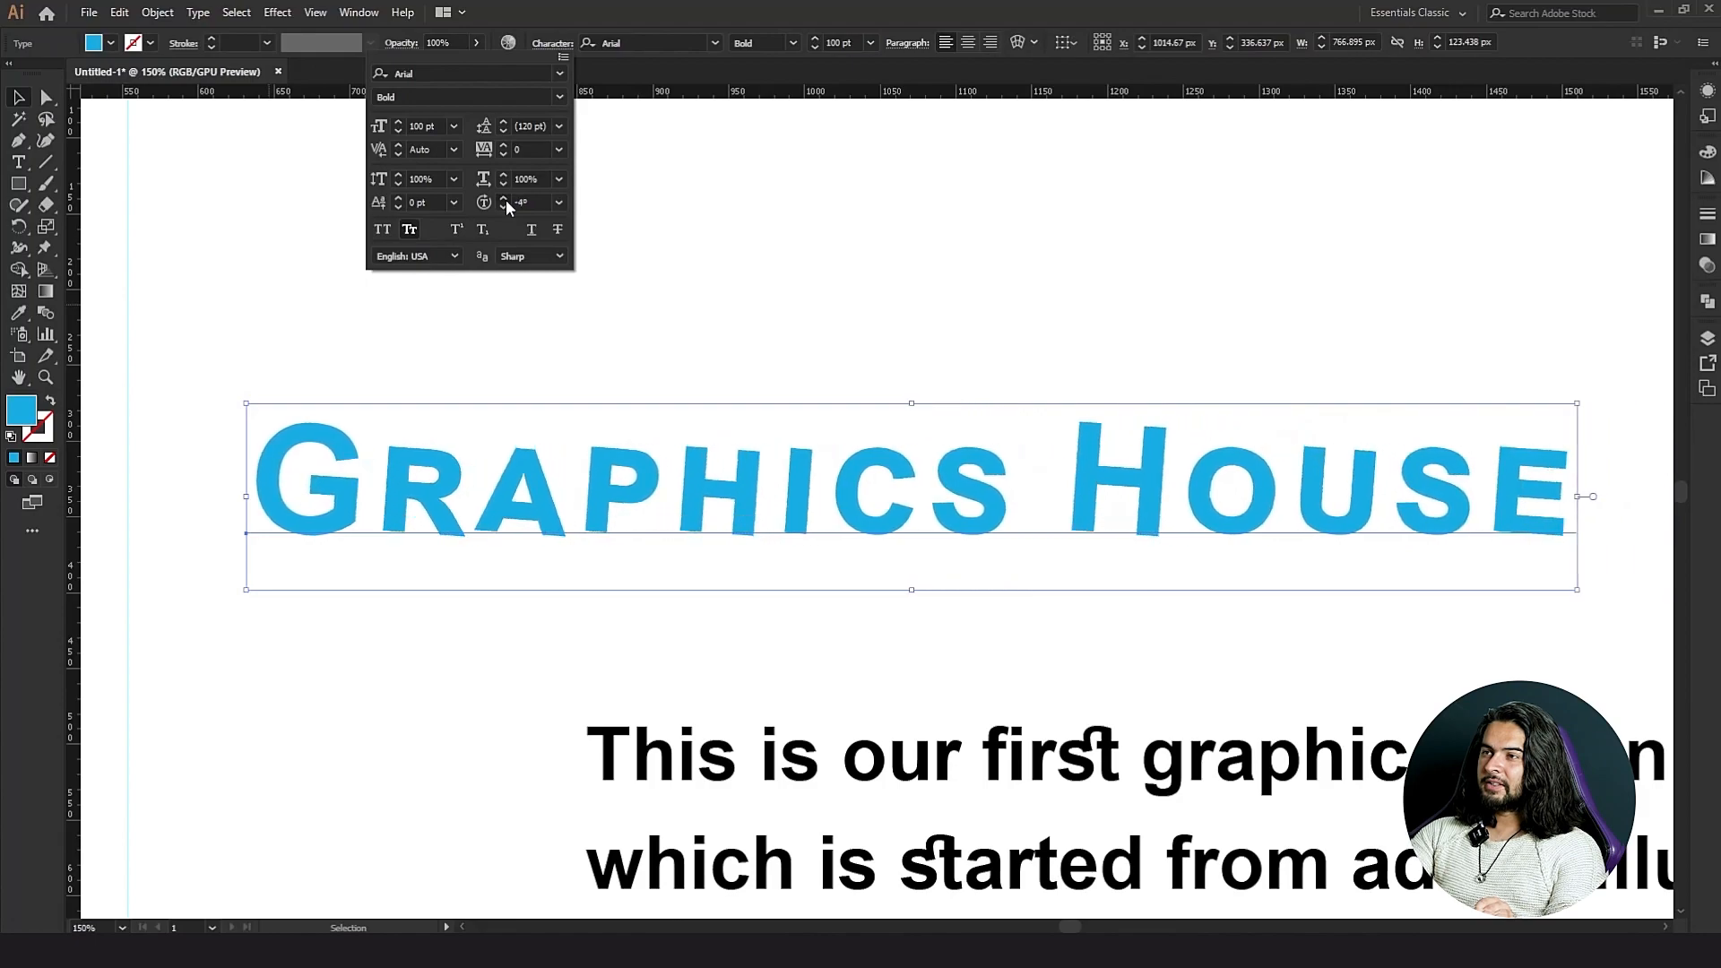
left_click(506, 199)
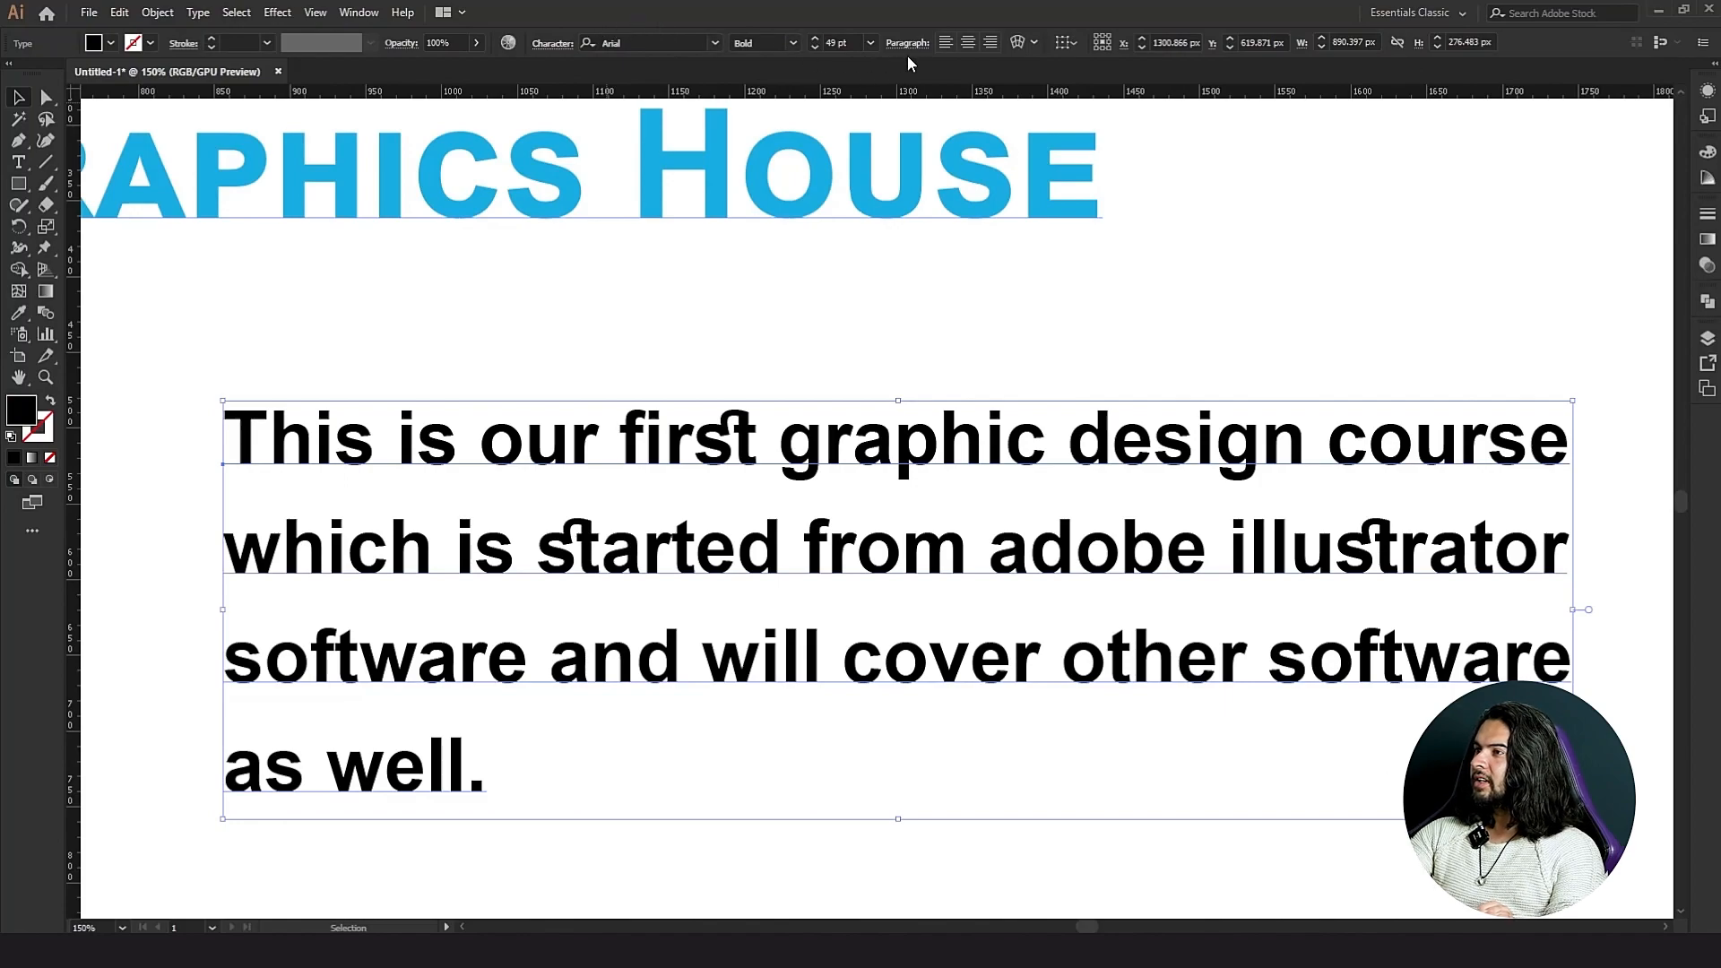
Delete the black body paragraph below the heading and select the "Graphics House" heading.
key("Delete")
left_click_drag(459, 357, 809, 607)
left_click(731, 442)
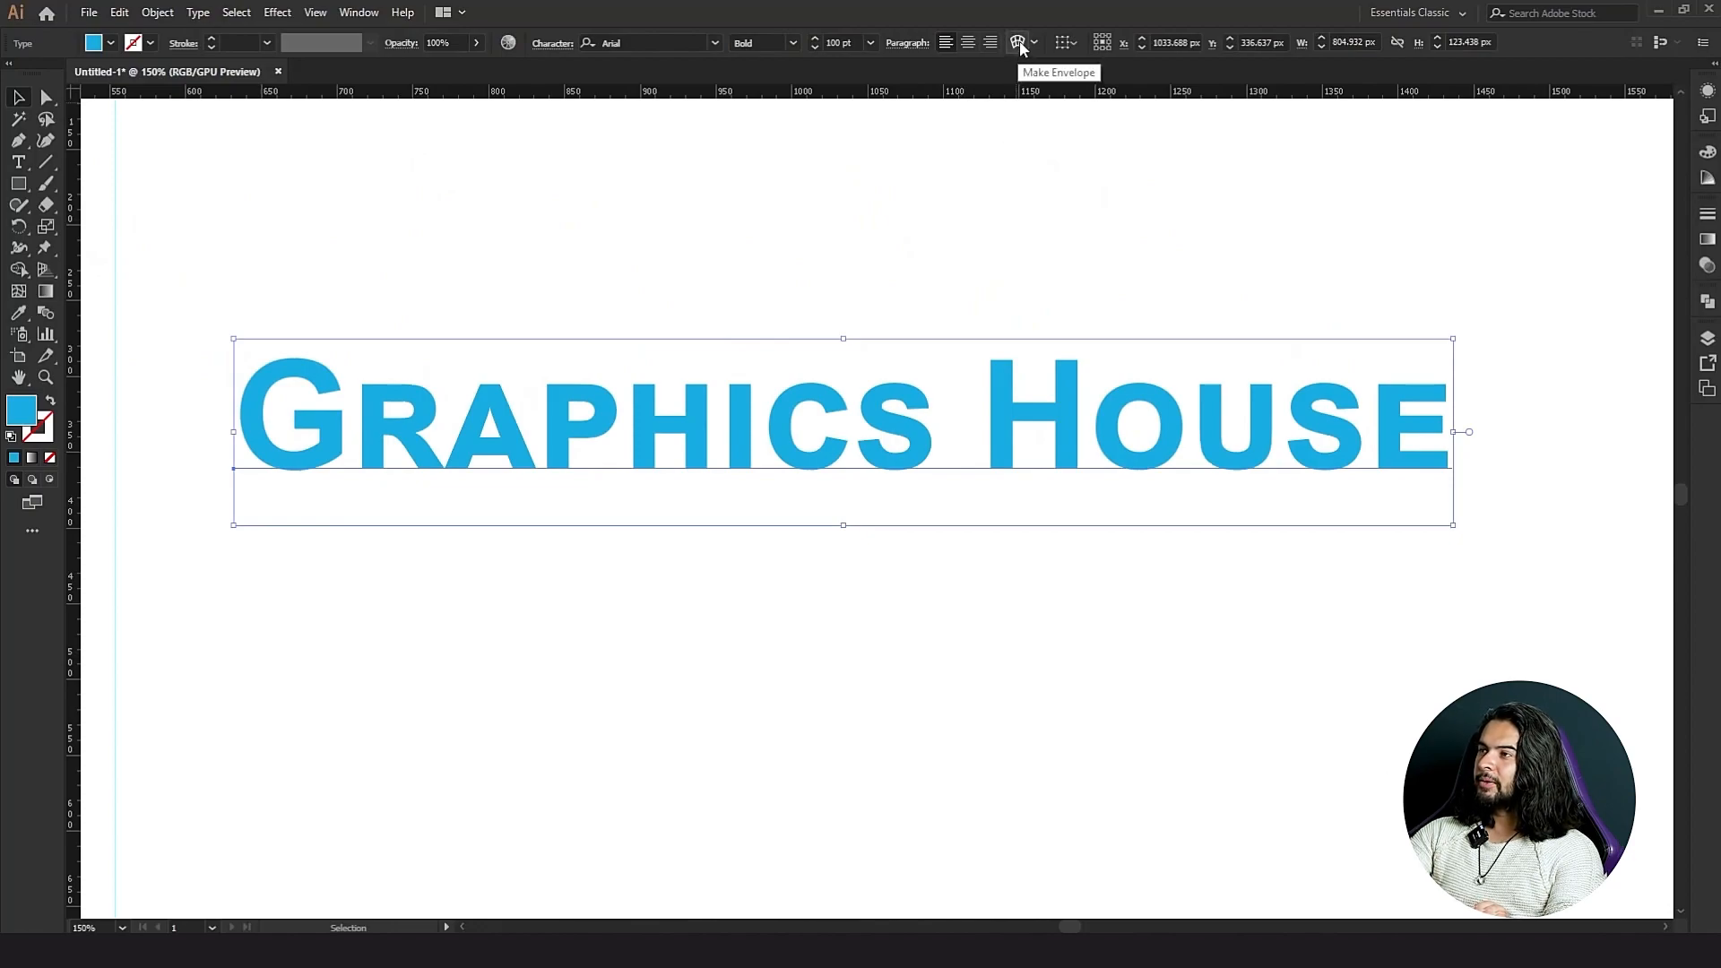
Preview a horizontal Arc envelope warp on the heading, reduce its bend to 11%, and cancel the warp.
left_click(1018, 44)
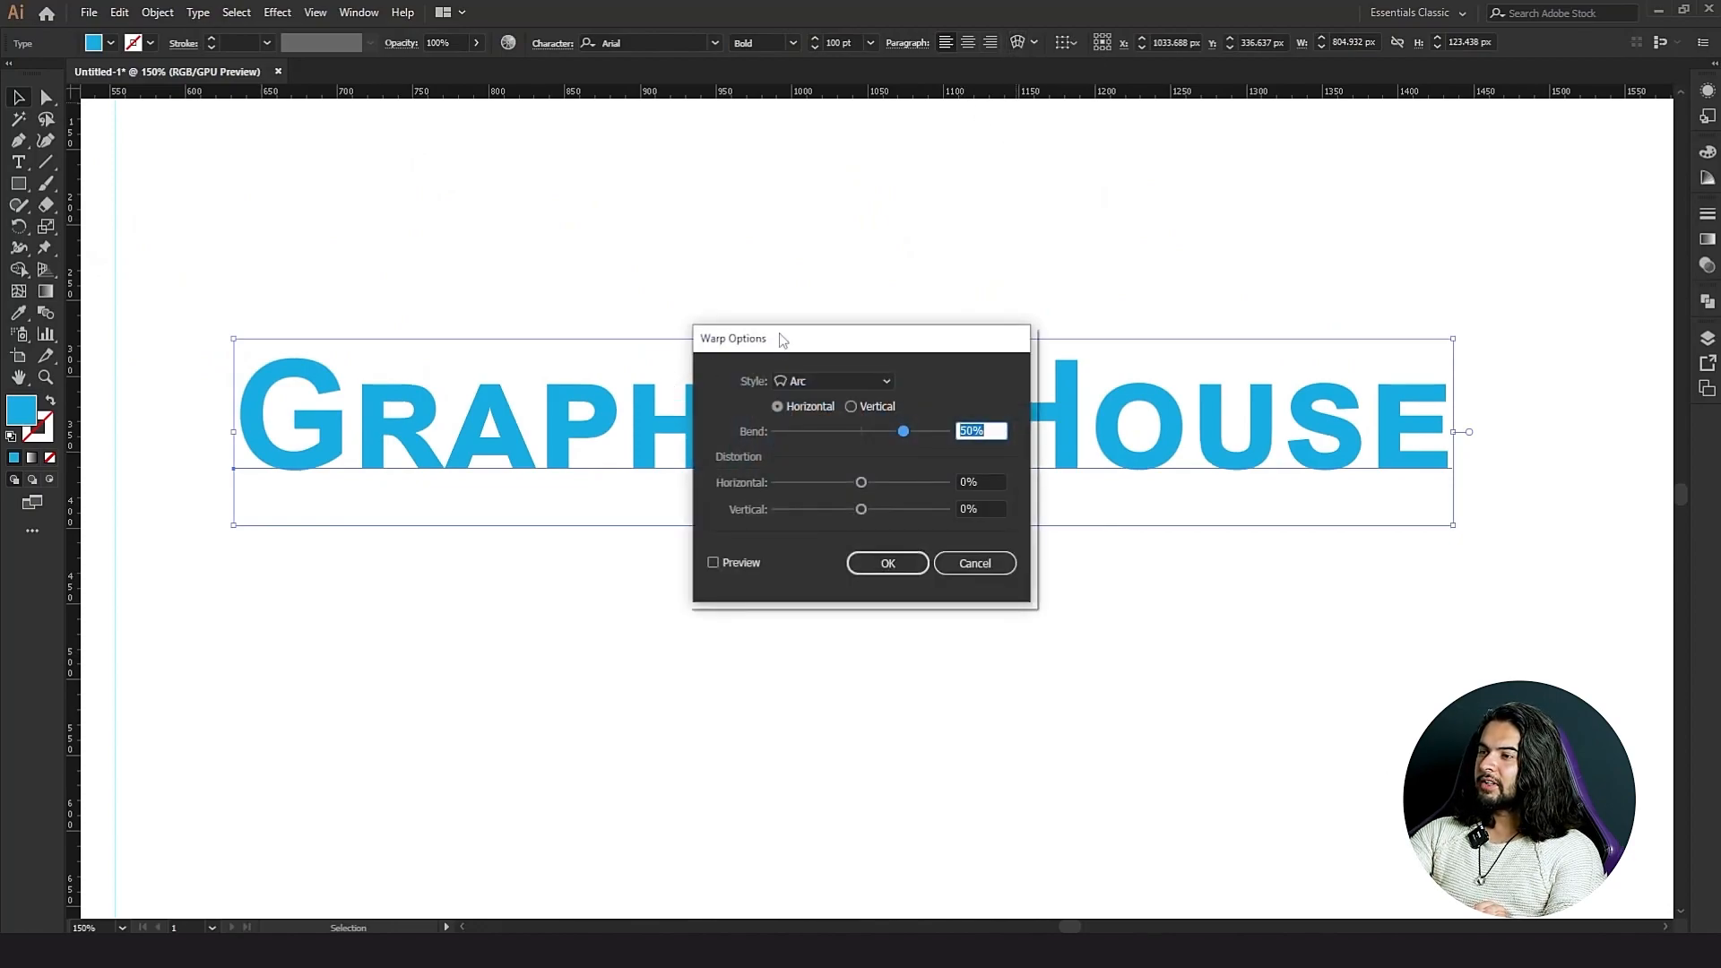
left_click_drag(780, 340, 974, 568)
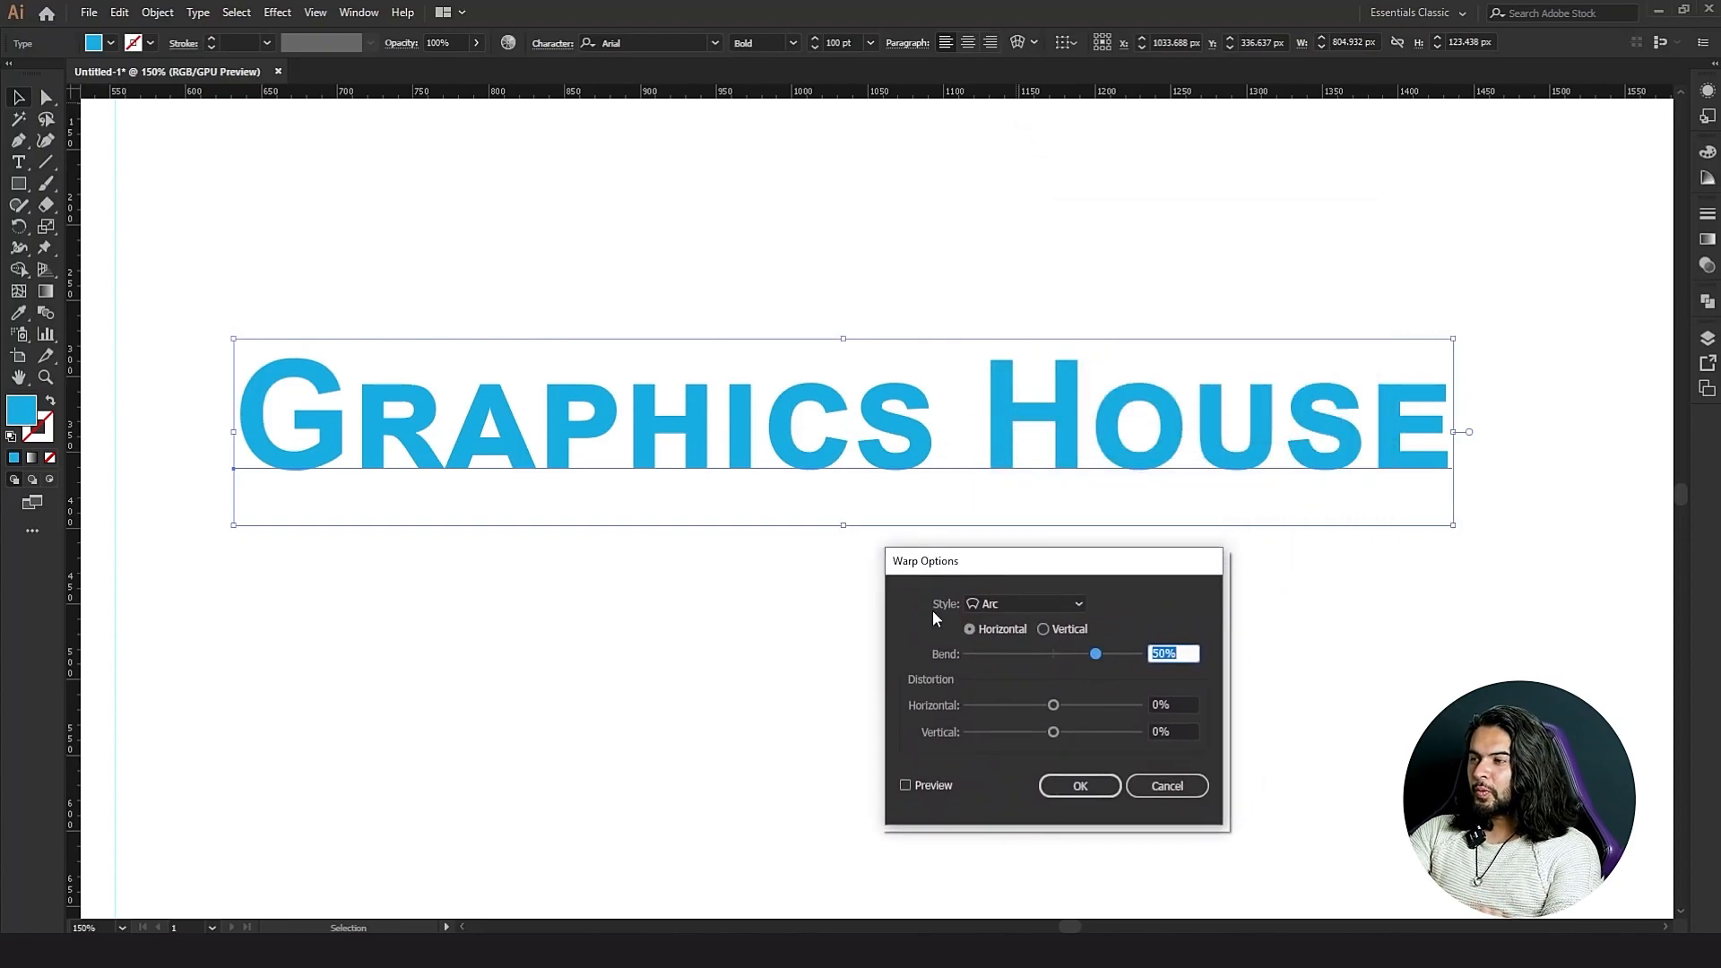
left_click_drag(927, 569, 825, 562)
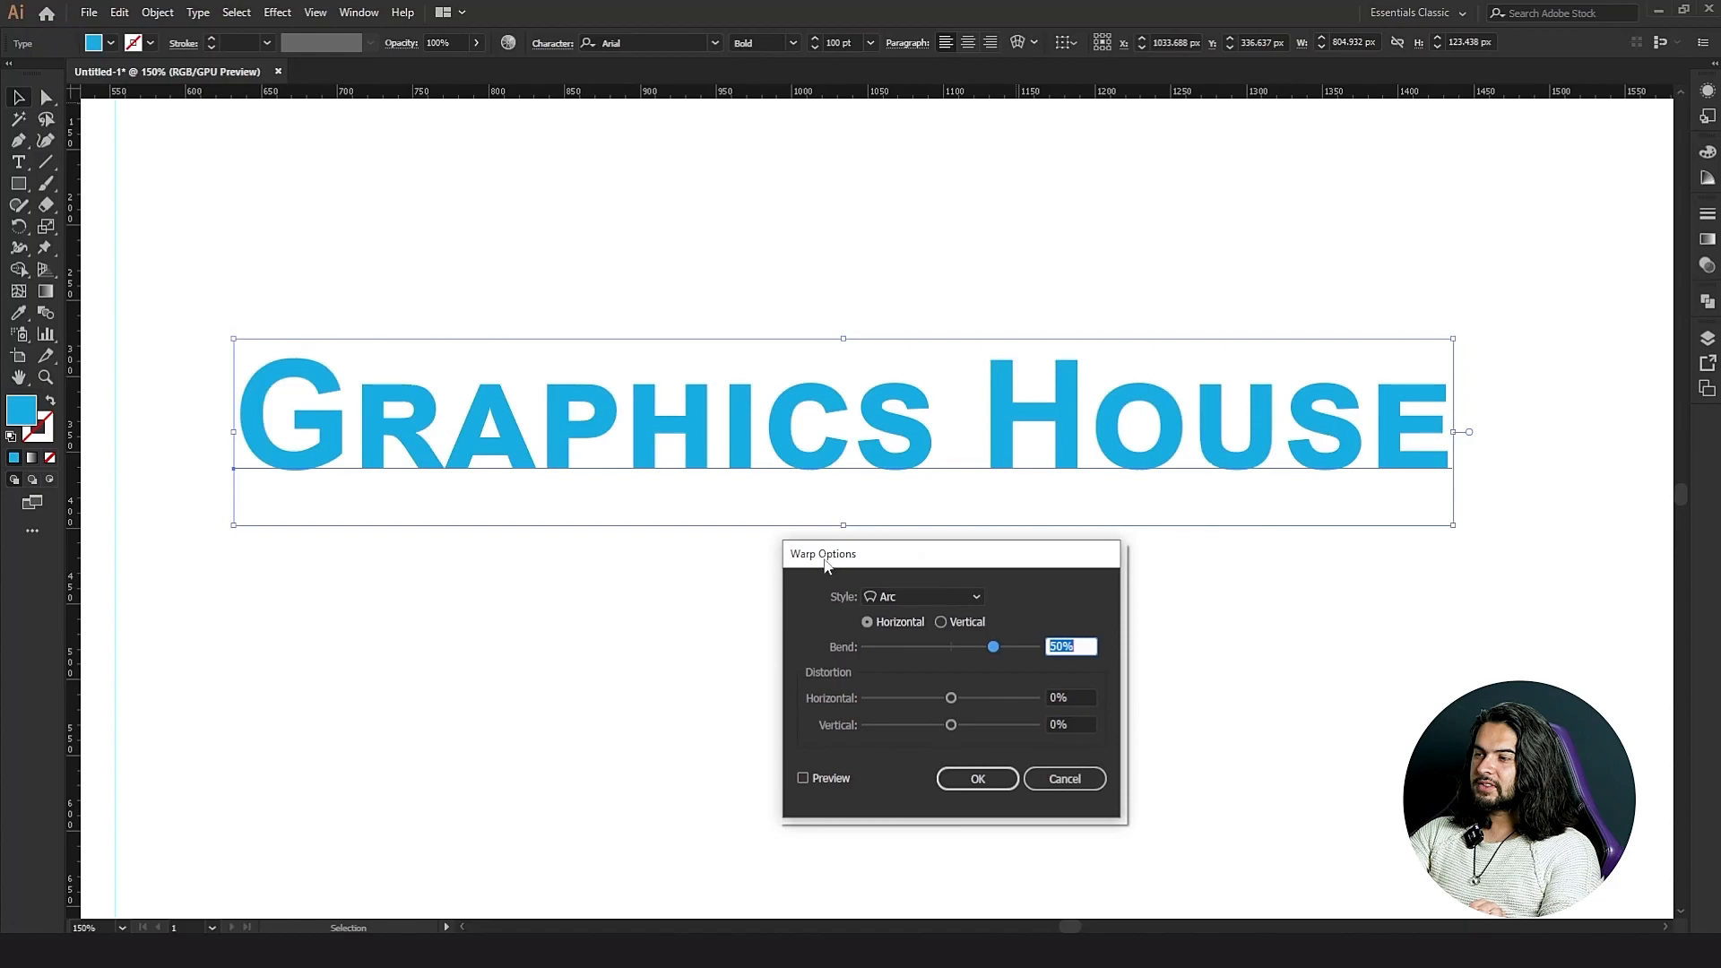
left_click(803, 778)
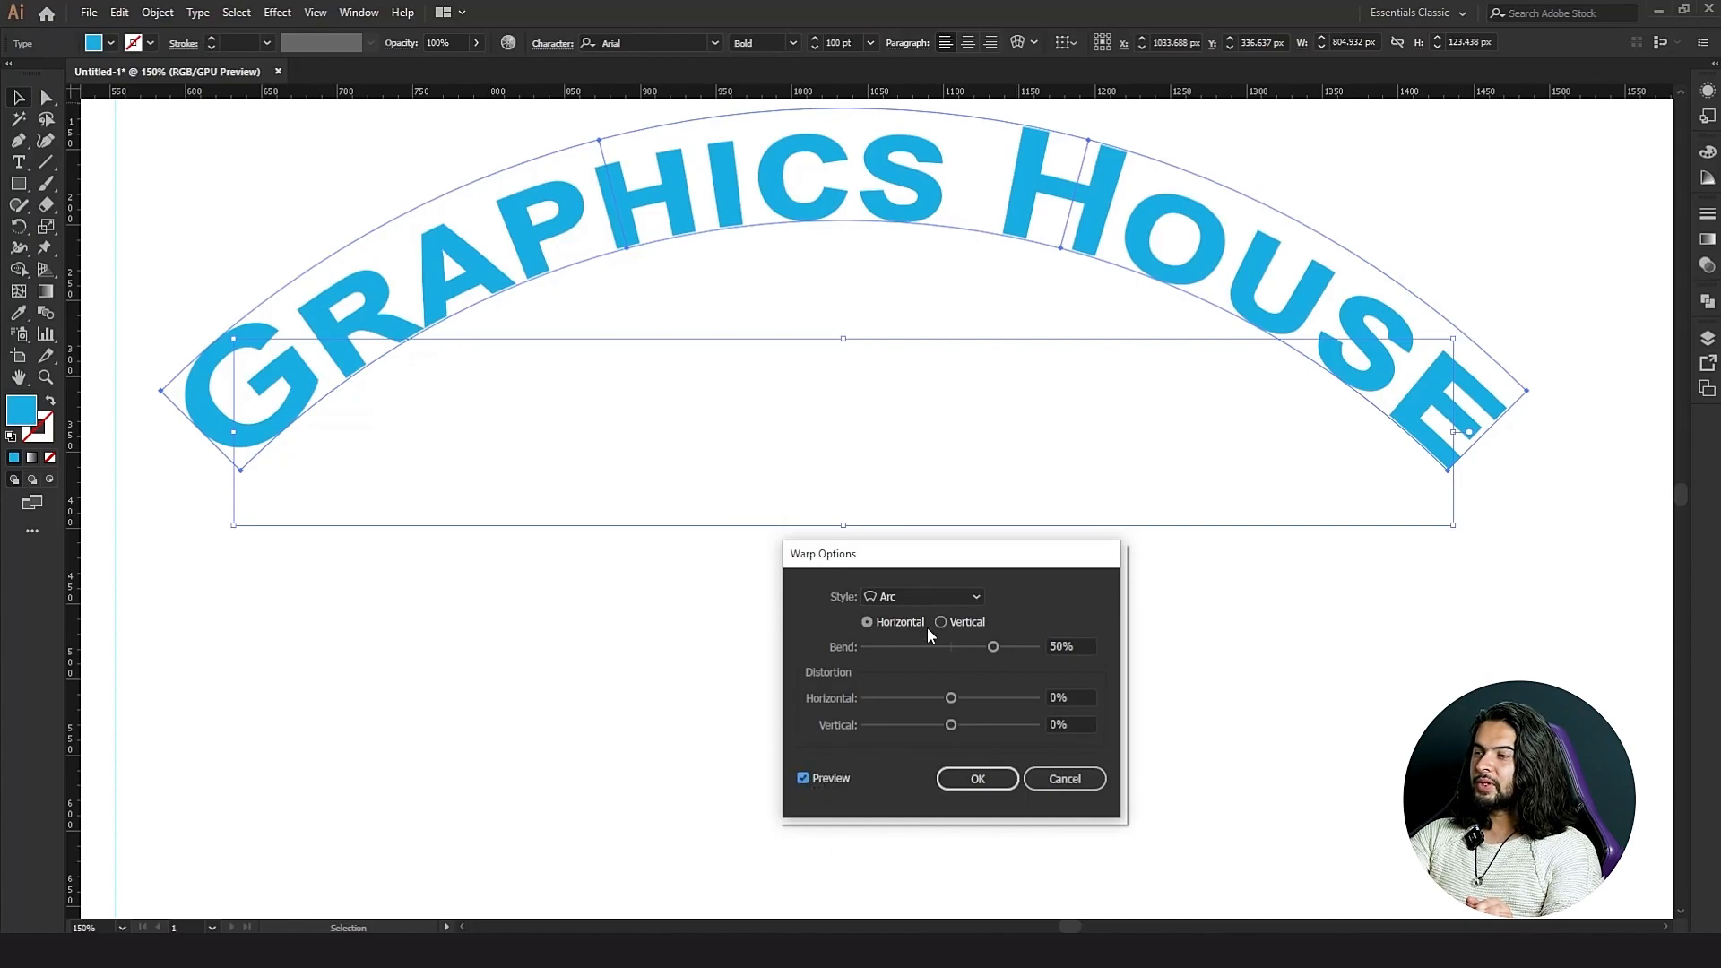
left_click_drag(963, 643, 961, 647)
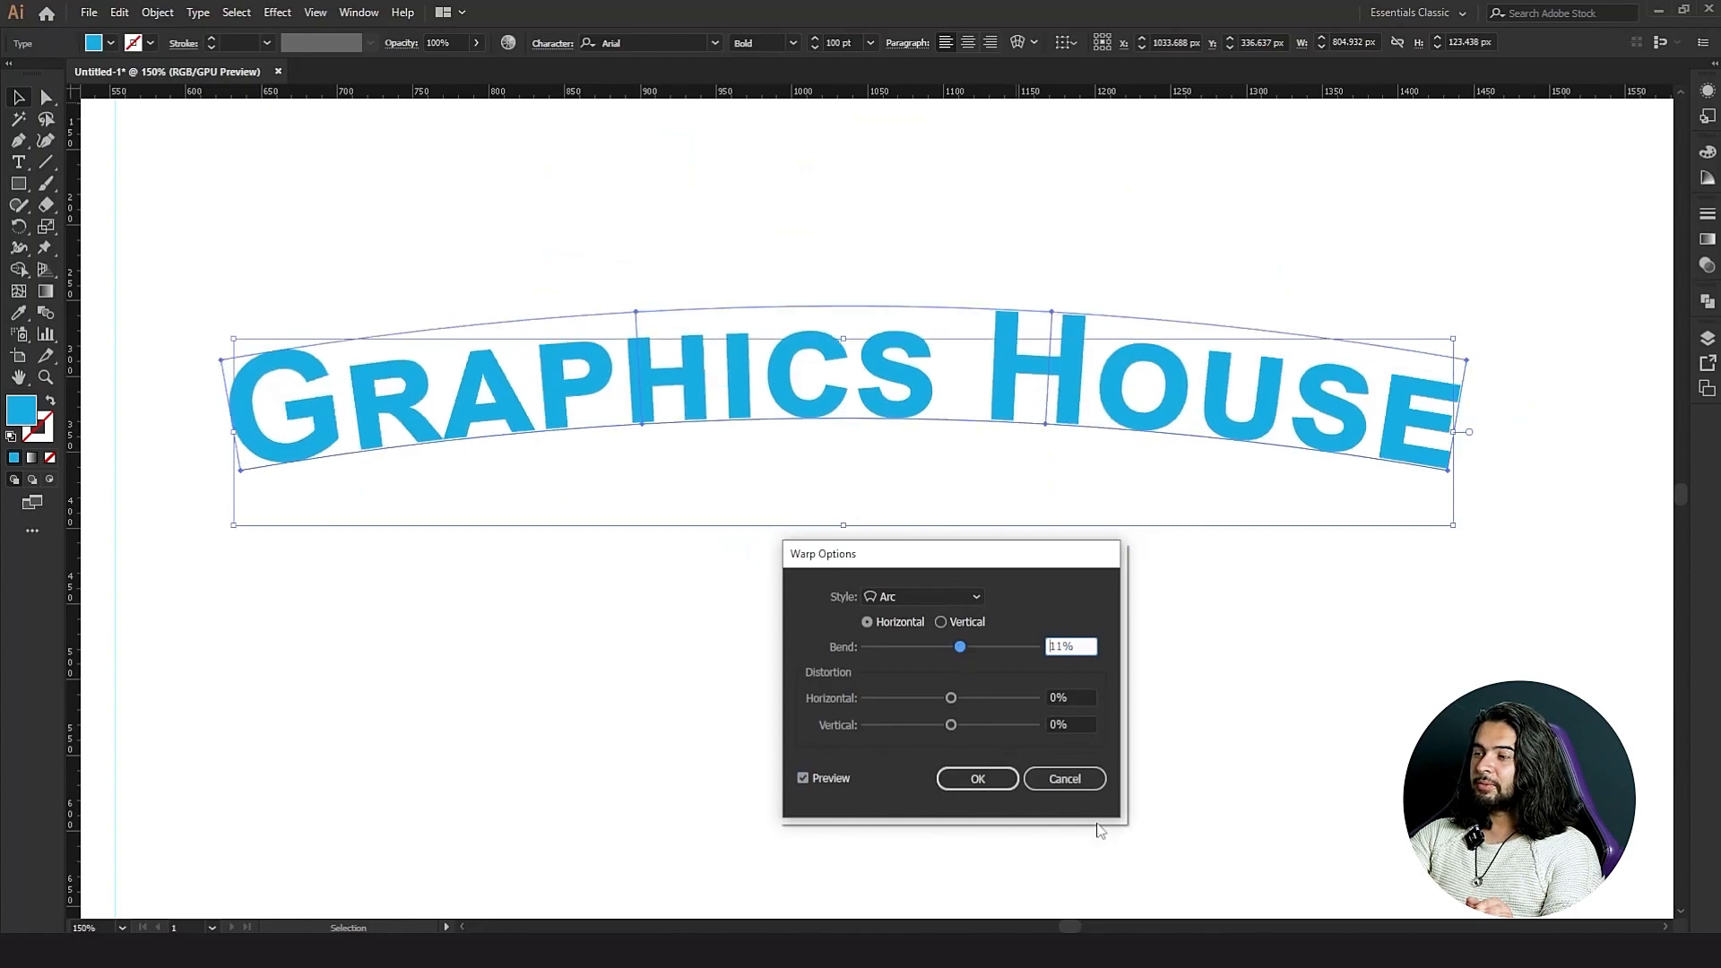
left_click(1065, 778)
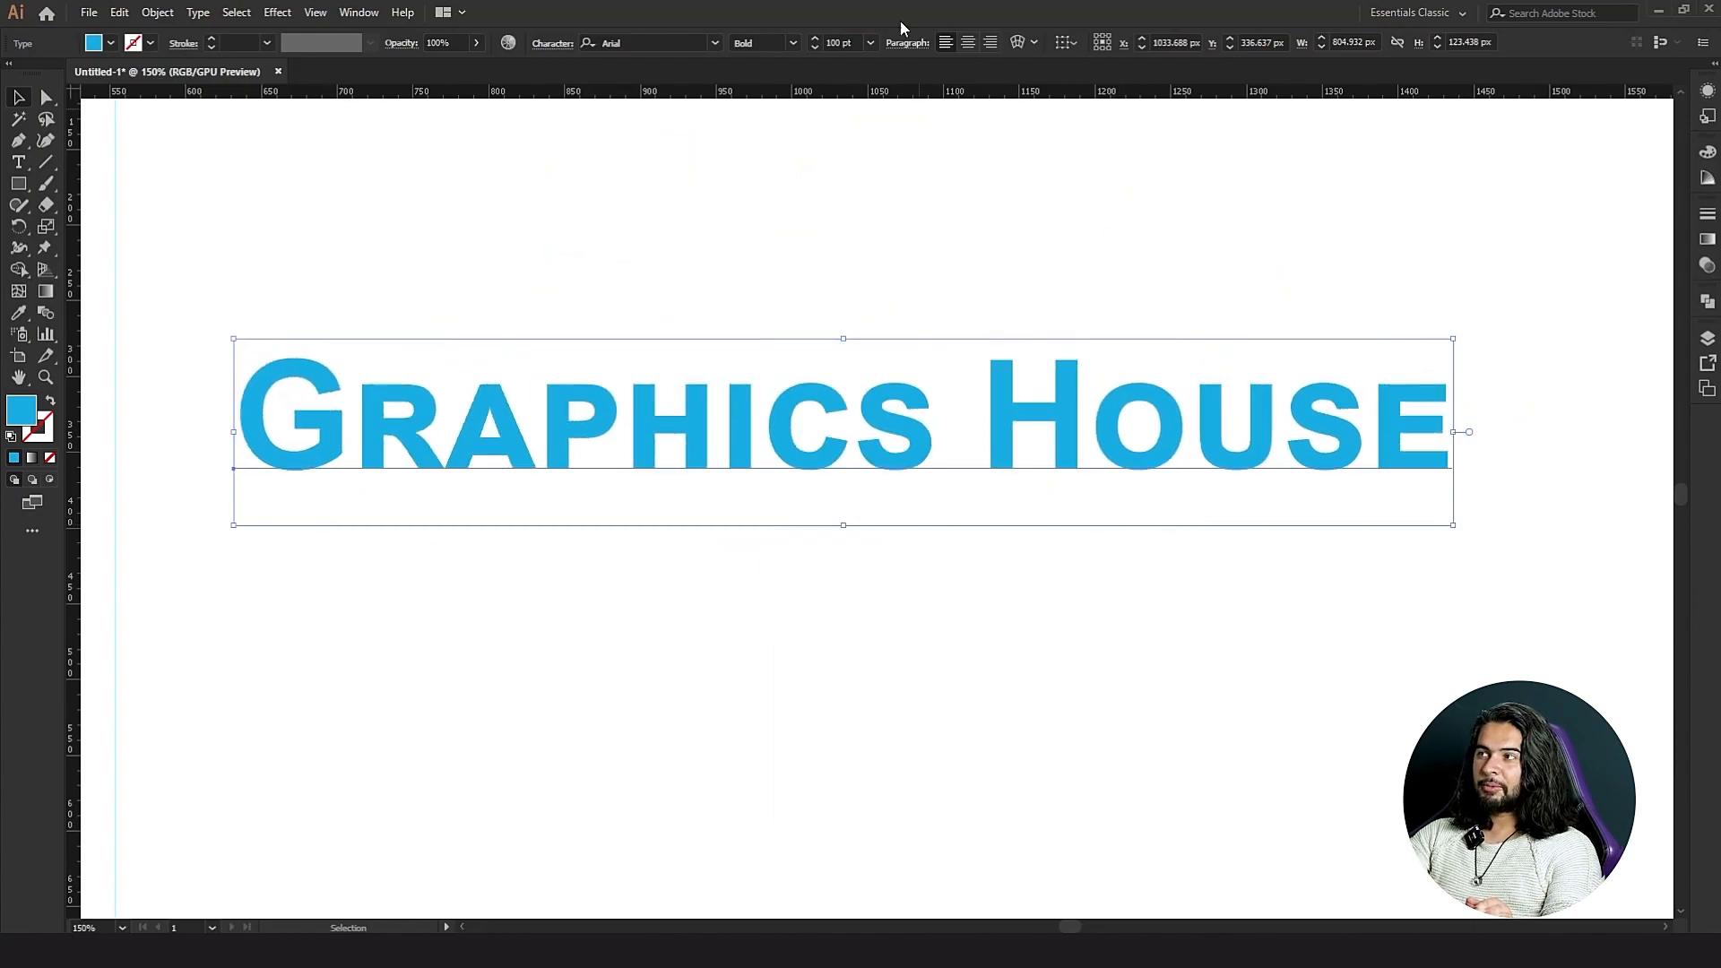
Apply a horizontal Arc envelope warp with a 41% bend to the heading and undo it.
left_click(1024, 45)
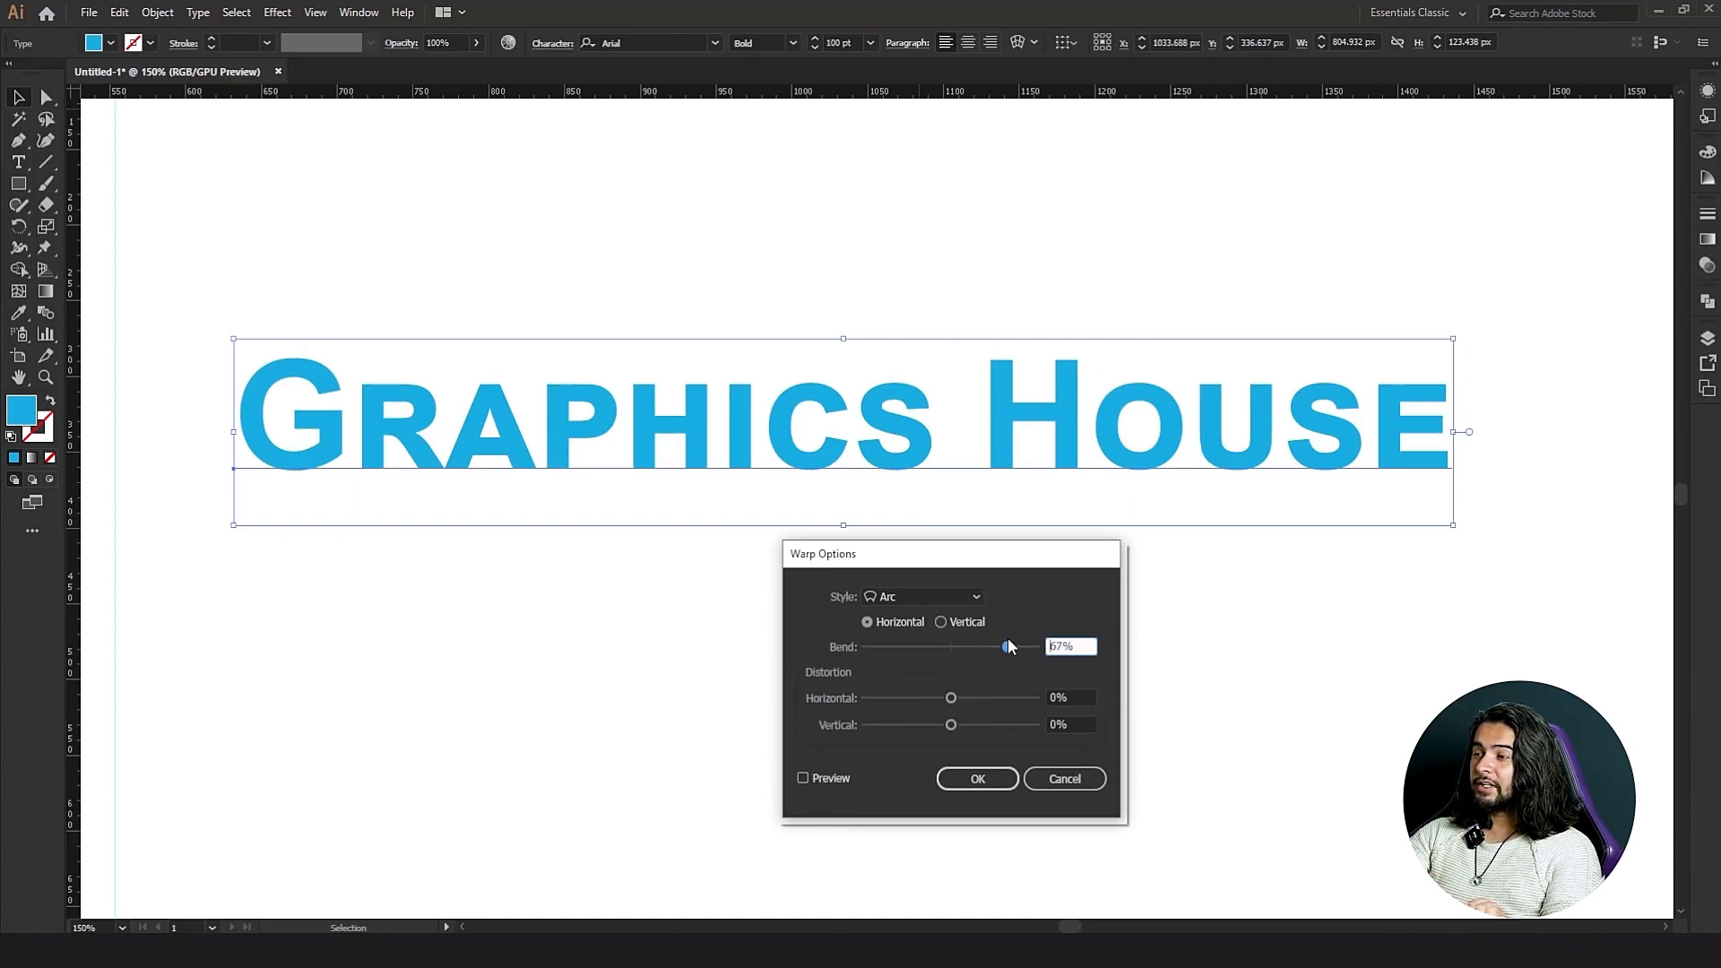
left_click_drag(993, 645, 983, 645)
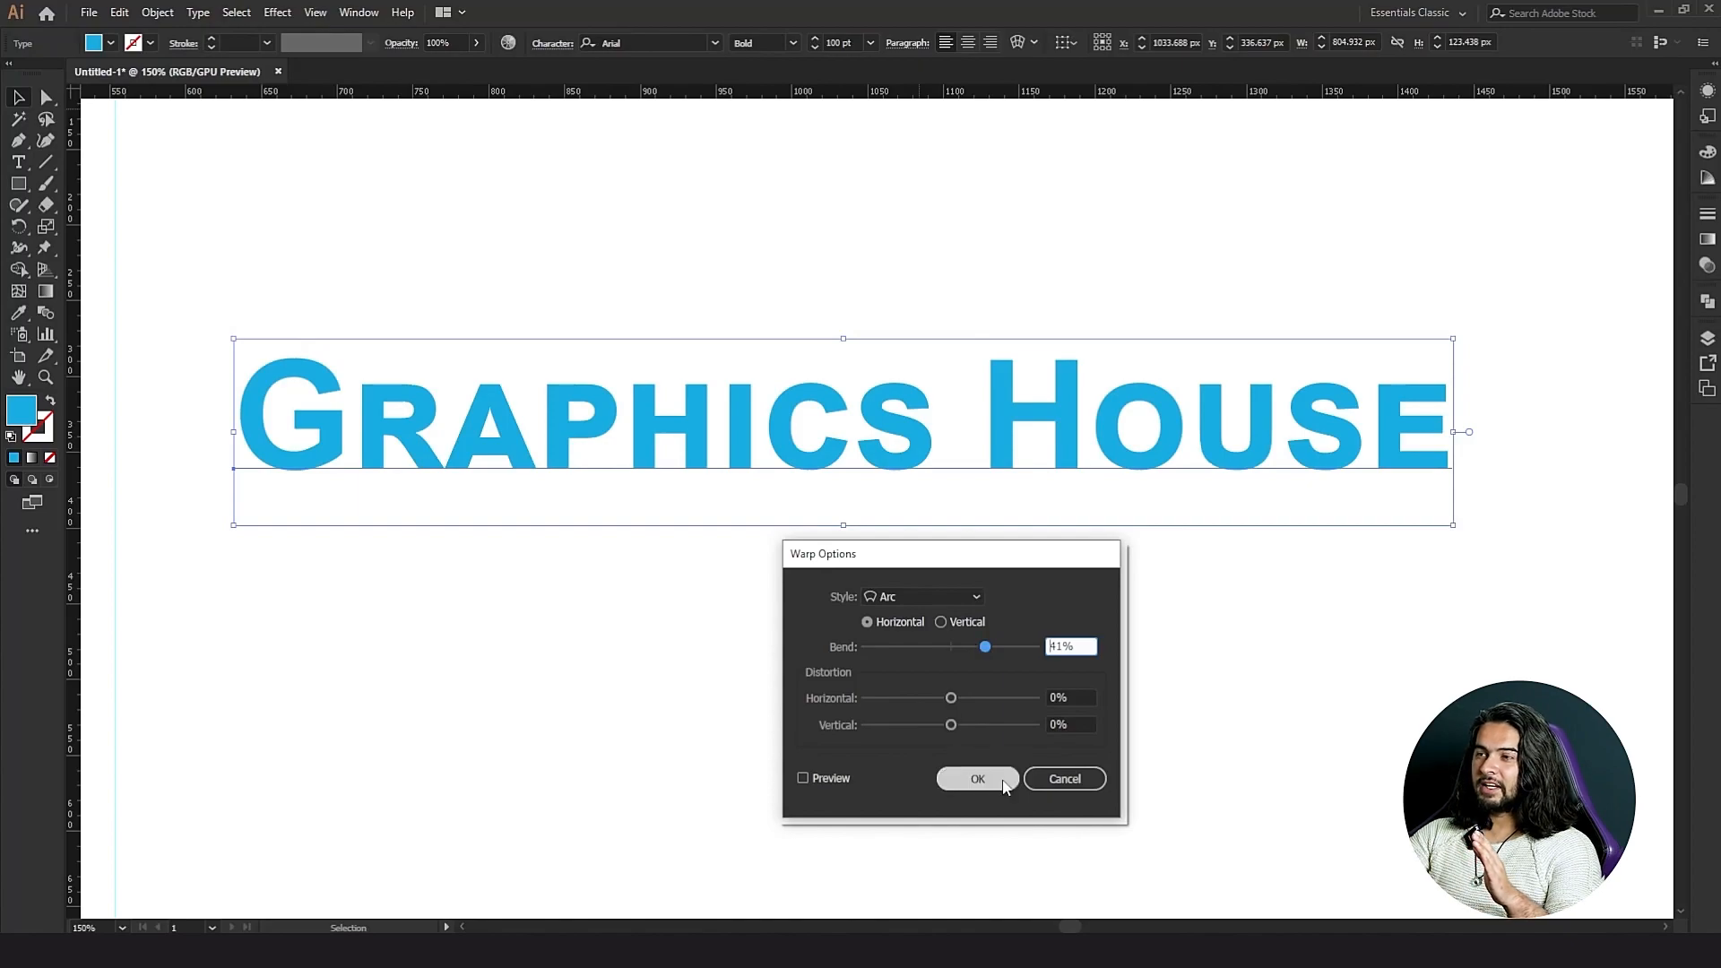
left_click(978, 779)
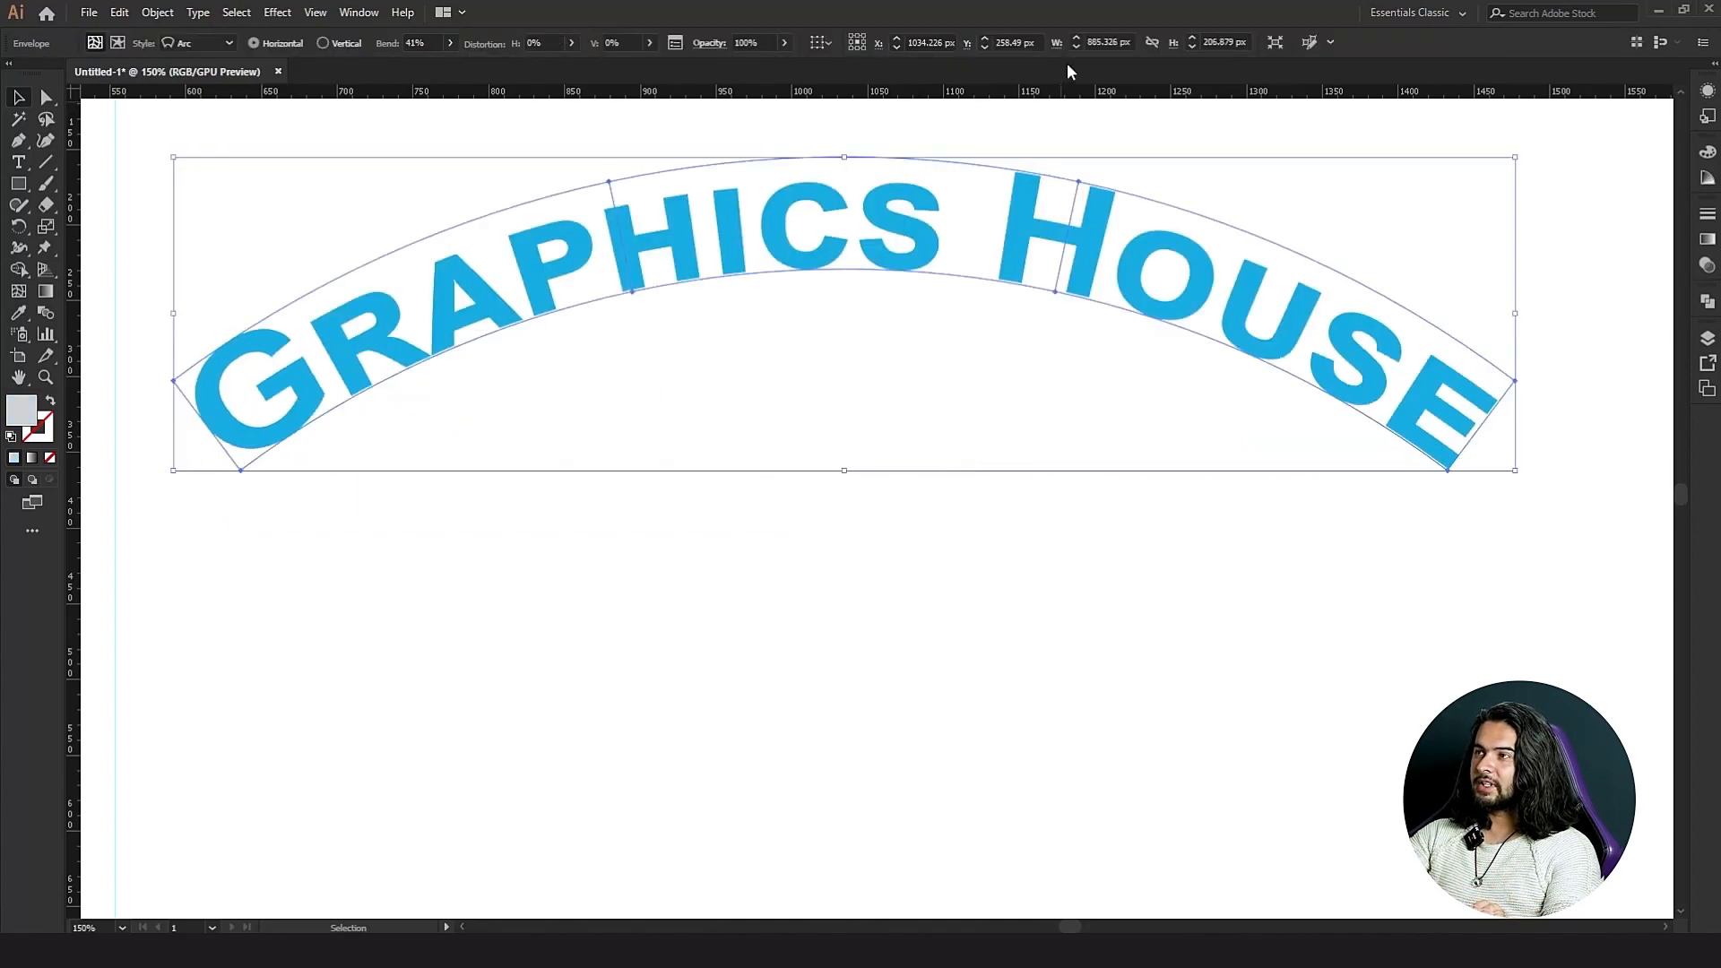
key("ctrl+z")
Start a new envelope warp on the heading with the Arc Lower style and preview, comparing vertical and horizontal orientation and keeping horizontal.
left_click(1020, 45)
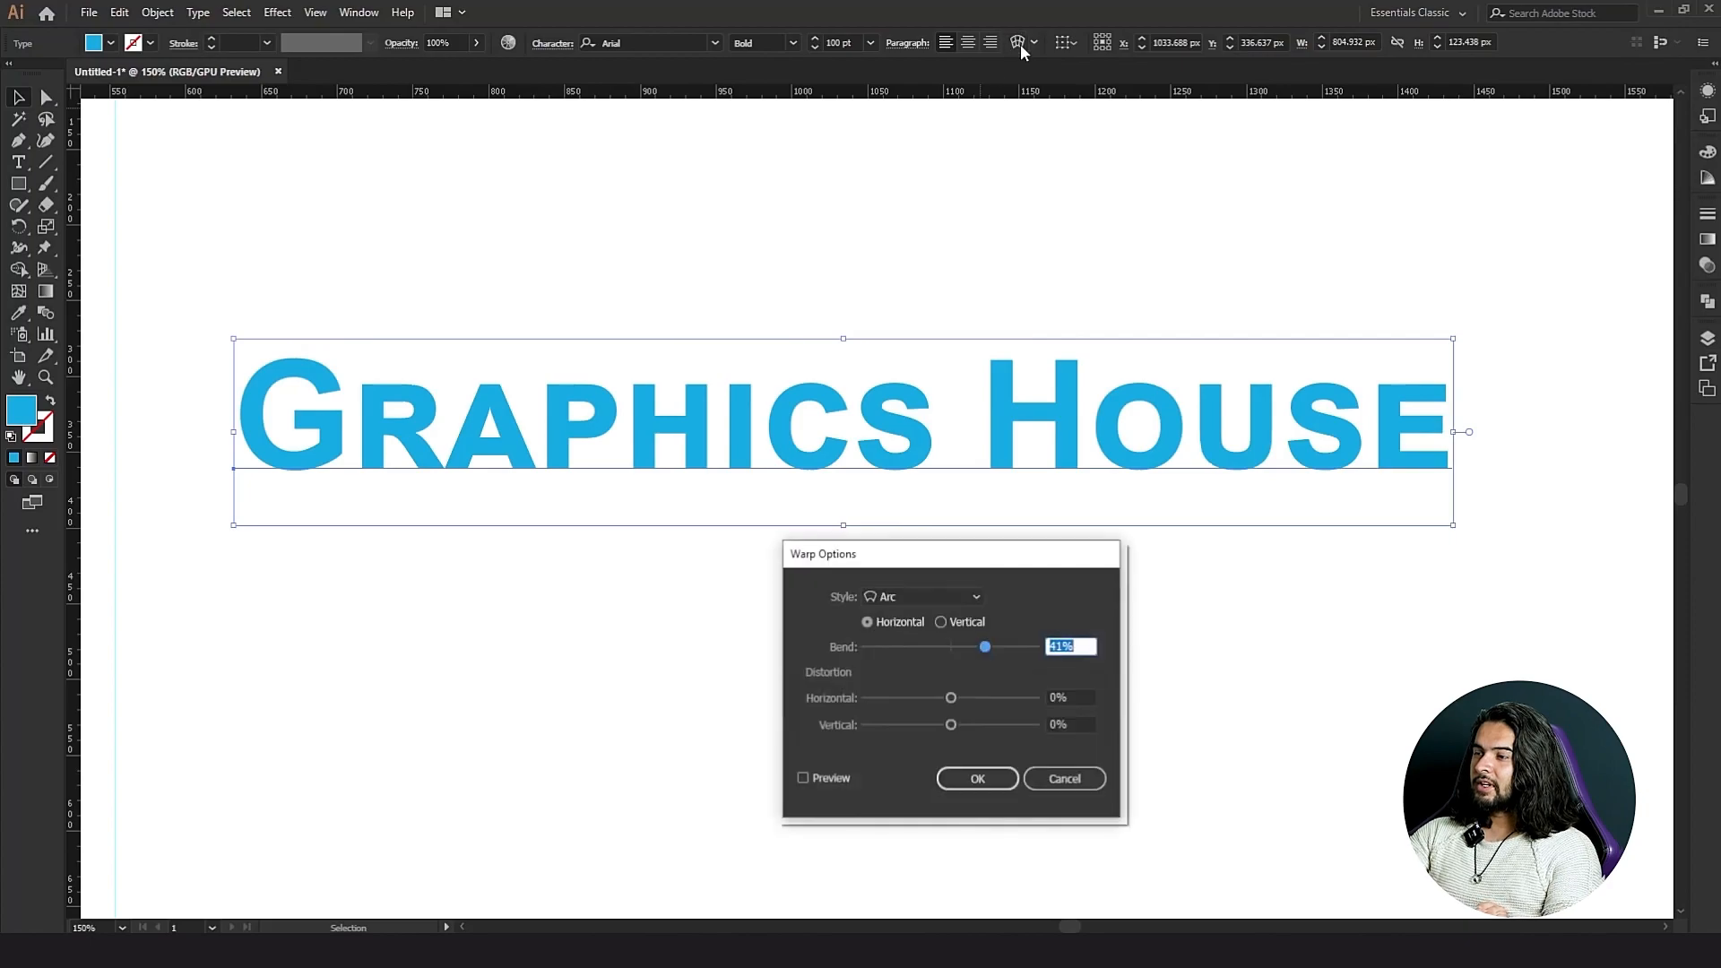
left_click(922, 504)
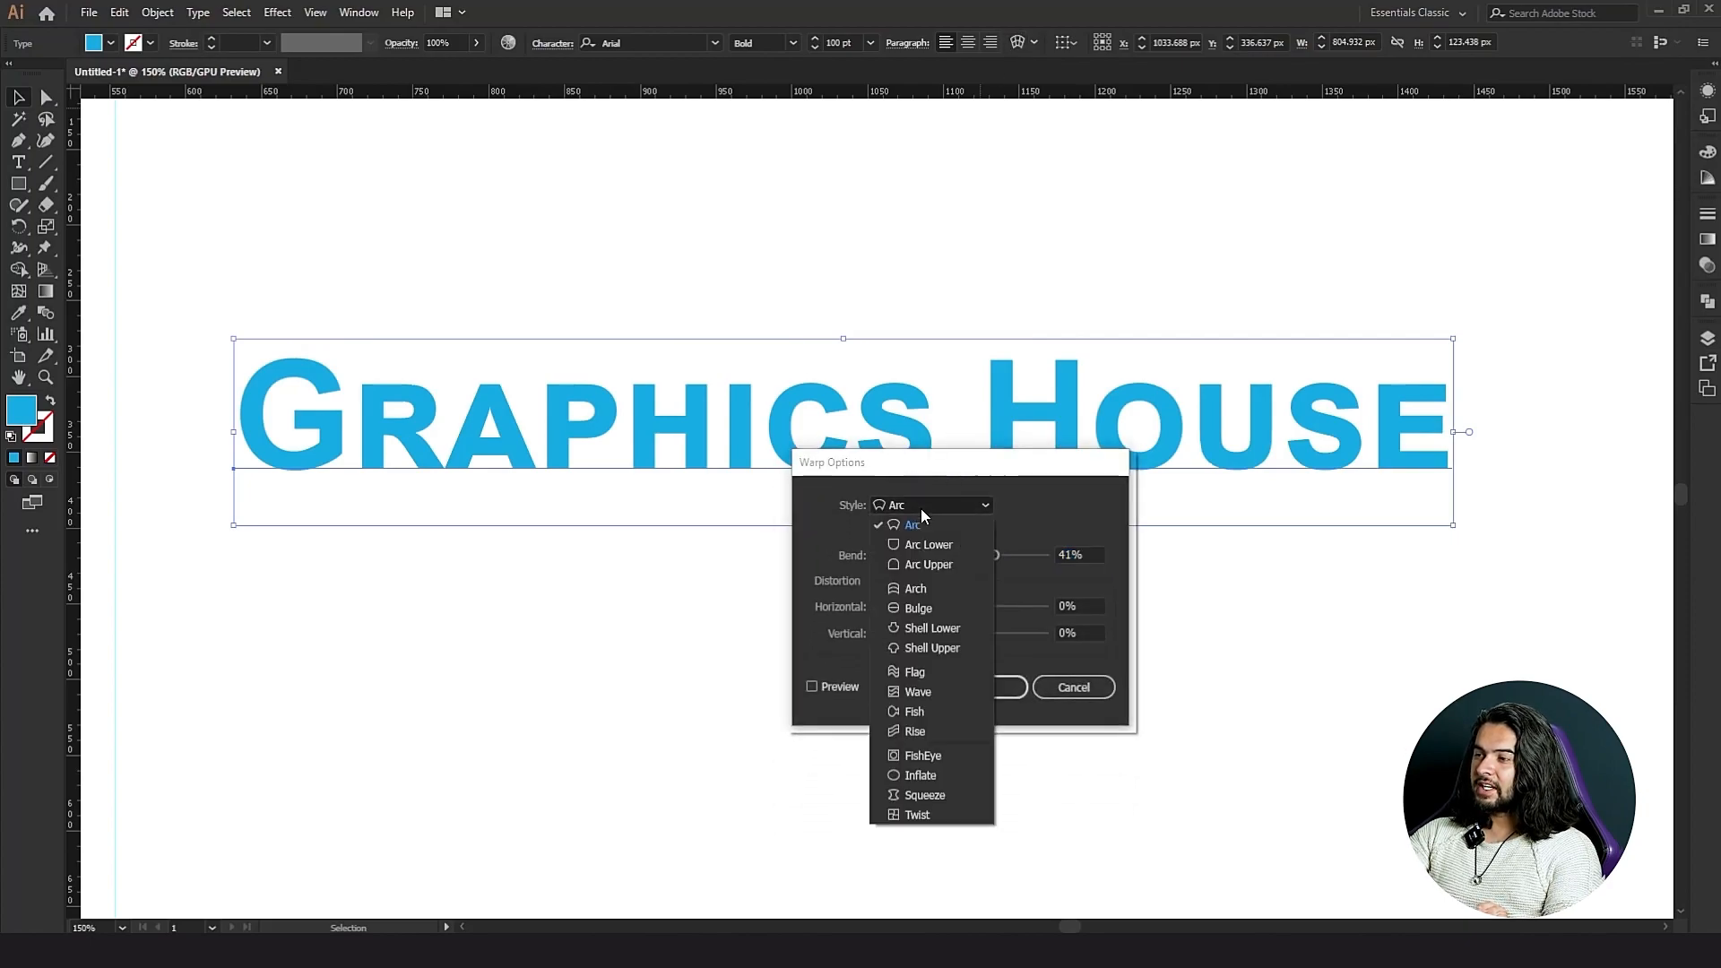
left_click(921, 549)
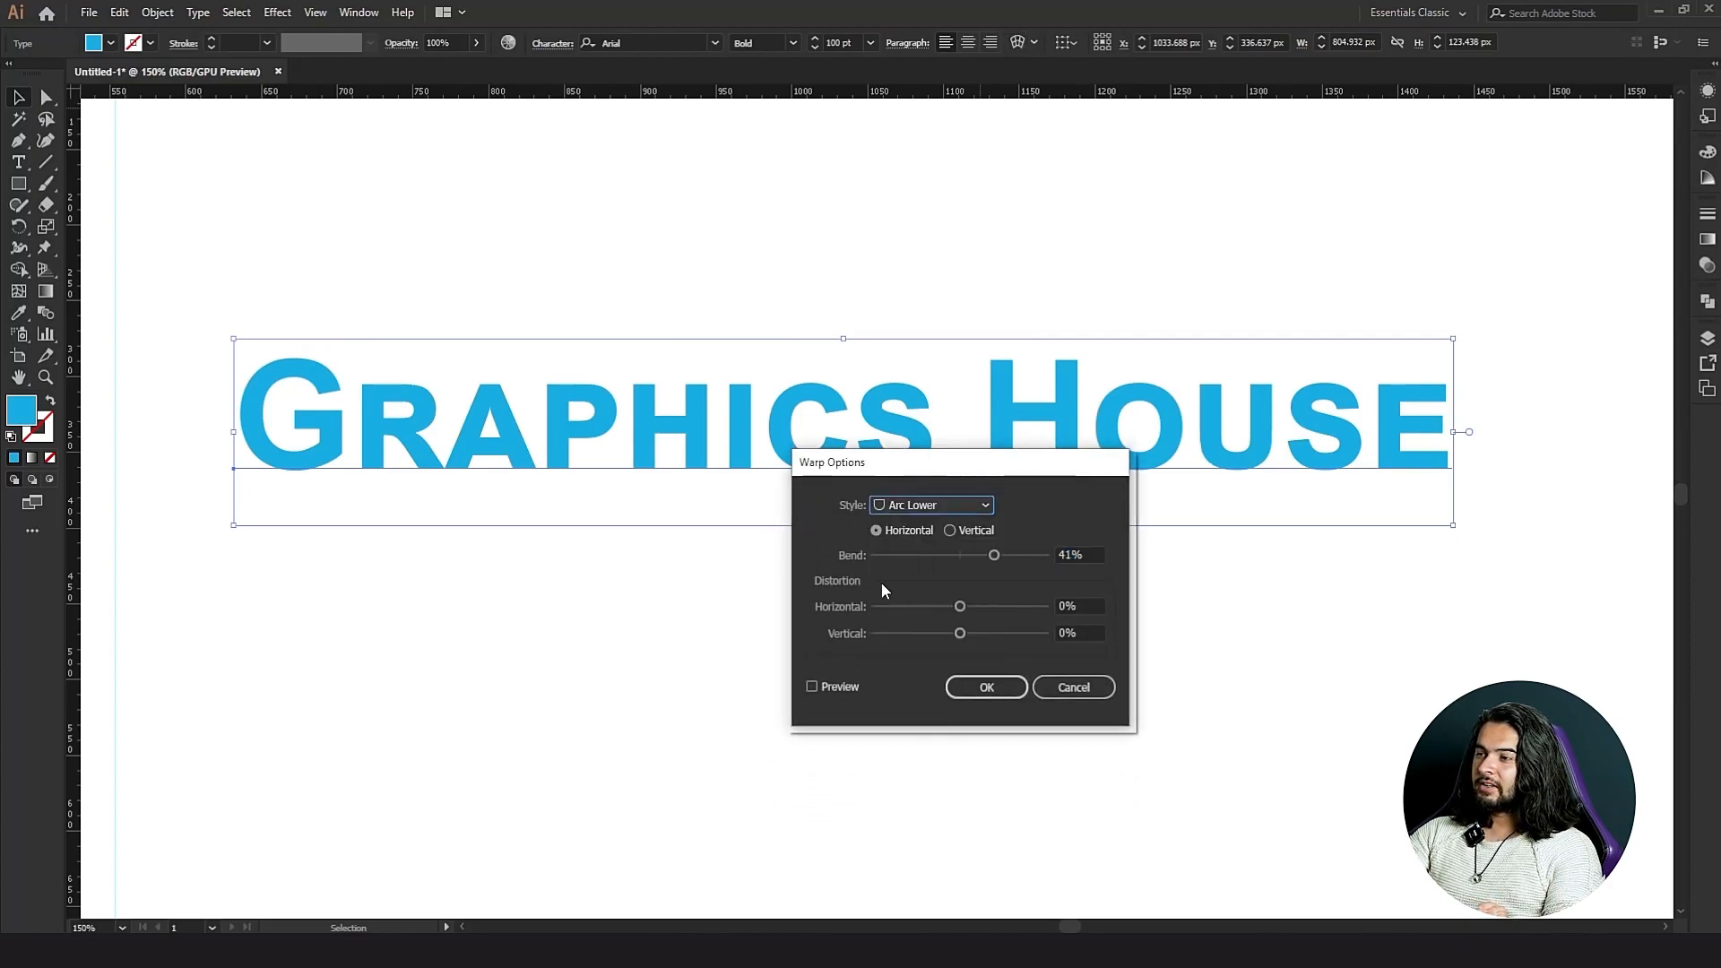
left_click(813, 688)
left_click(949, 529)
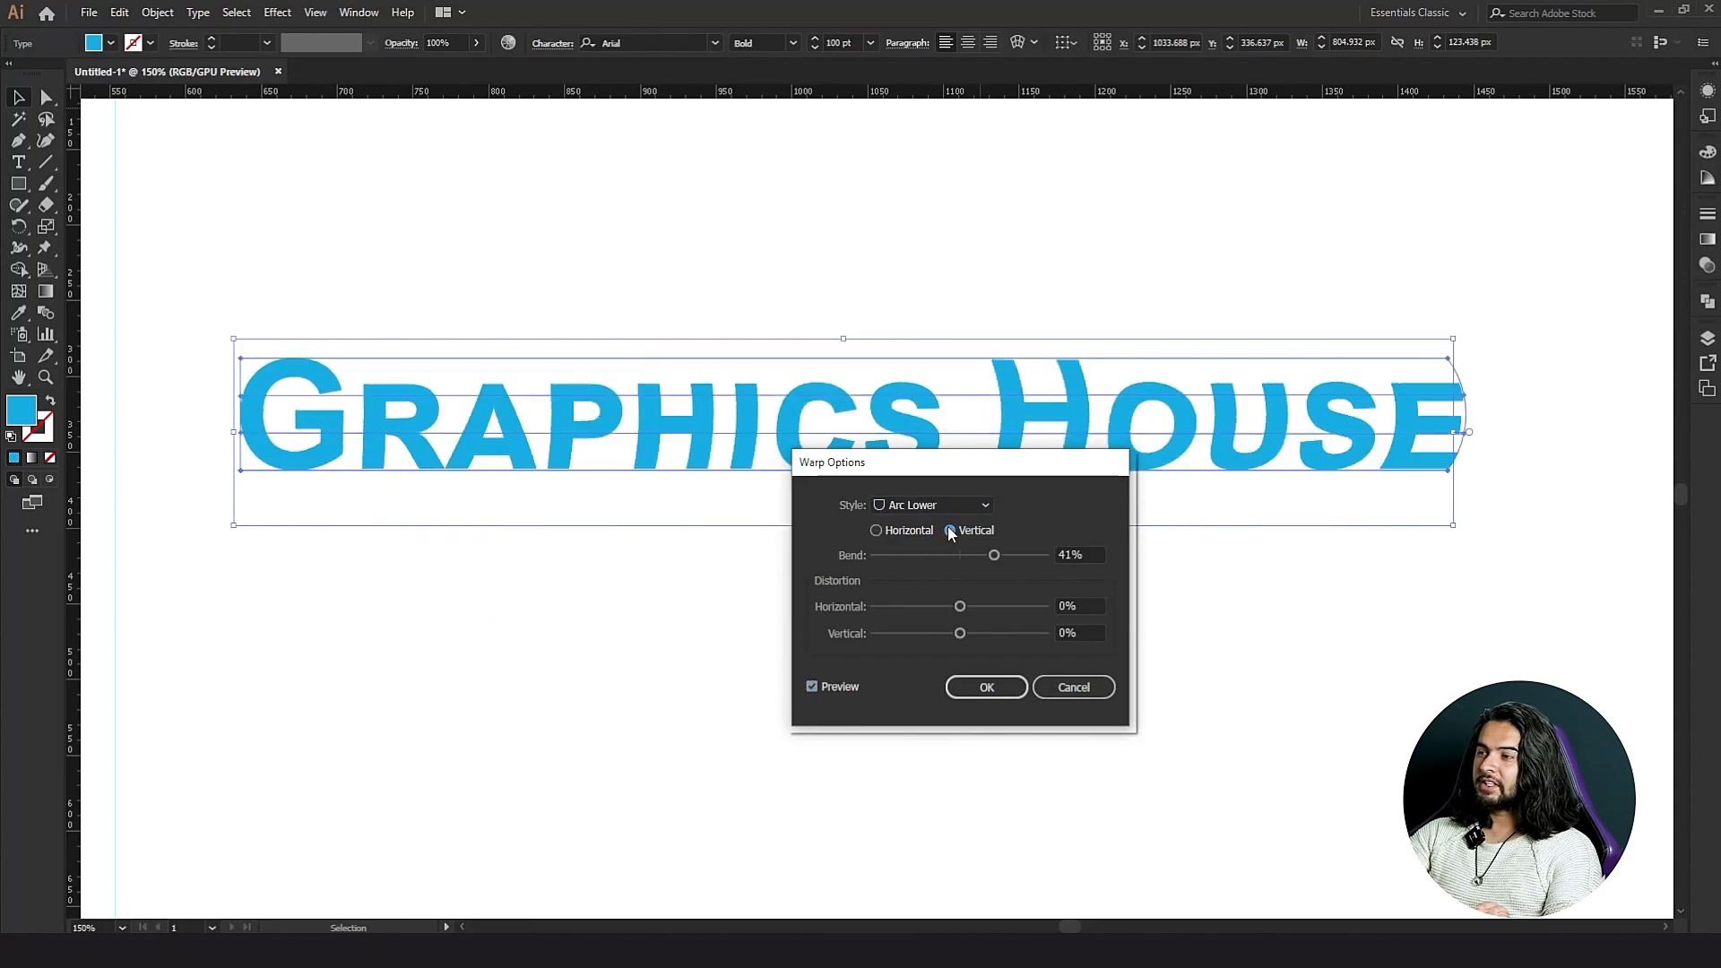
left_click(912, 529)
left_click(947, 530)
left_click(925, 532)
left_click(954, 529)
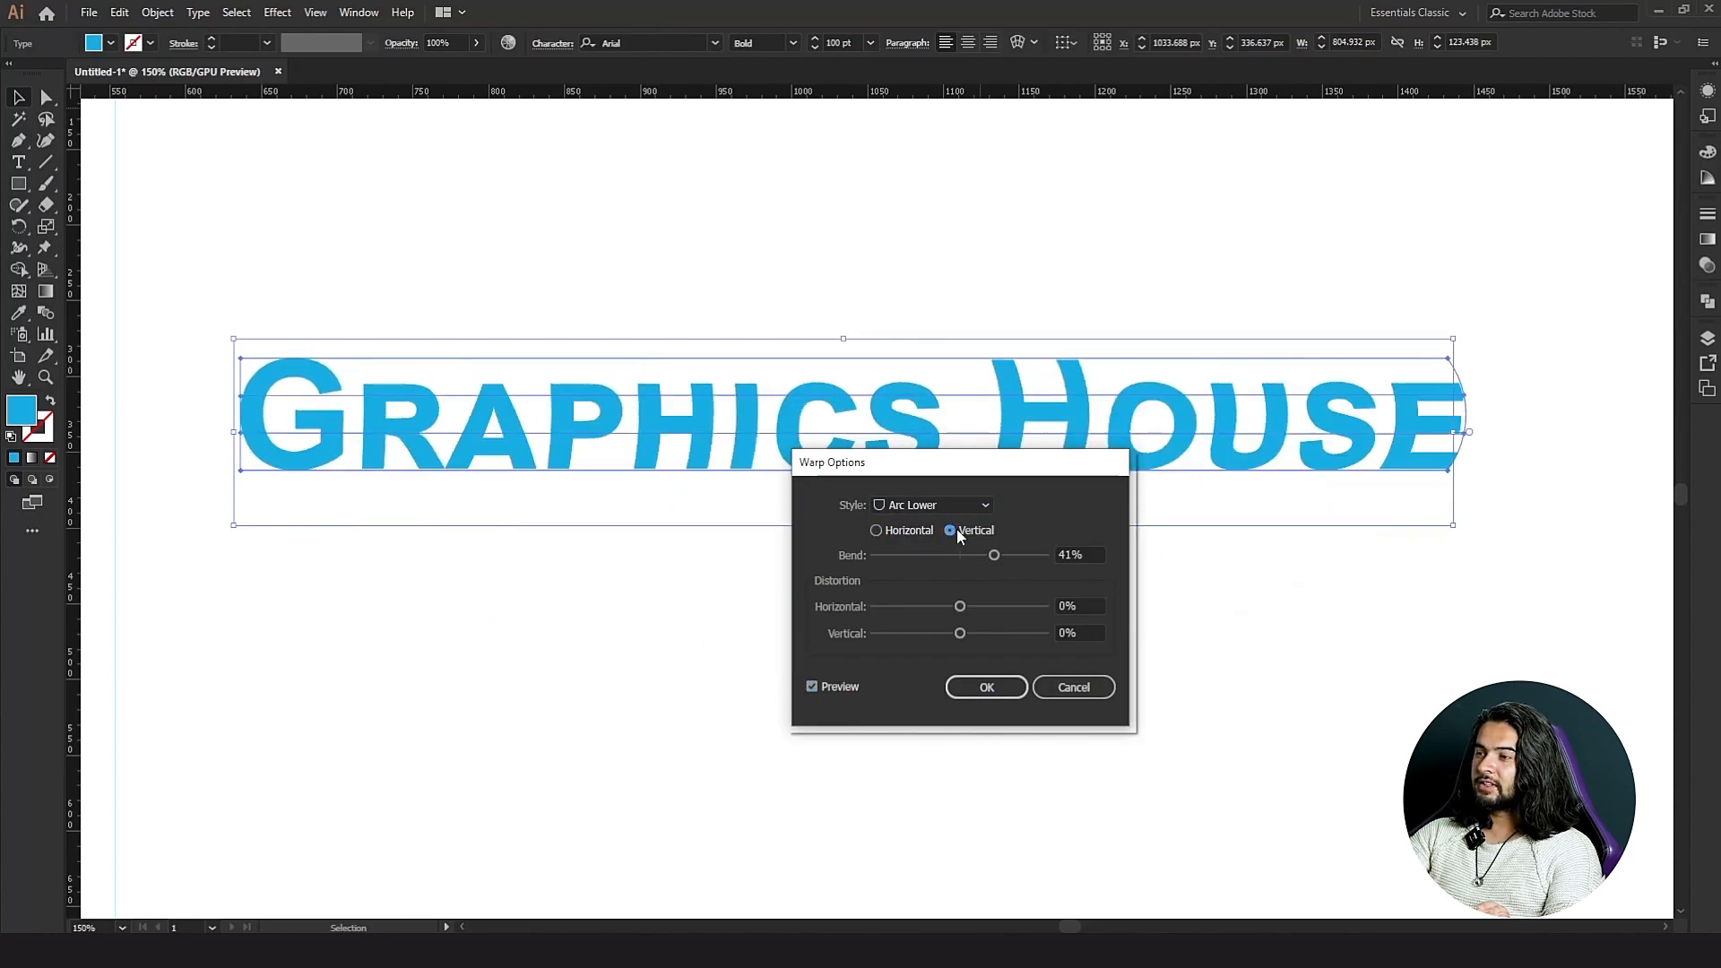
left_click(934, 530)
Set the Arc Lower warp's bend to 50%, horizontal distortion to 46% and vertical distortion to 13%.
left_click_drag(995, 553, 1002, 552)
left_click_drag(960, 606, 1019, 607)
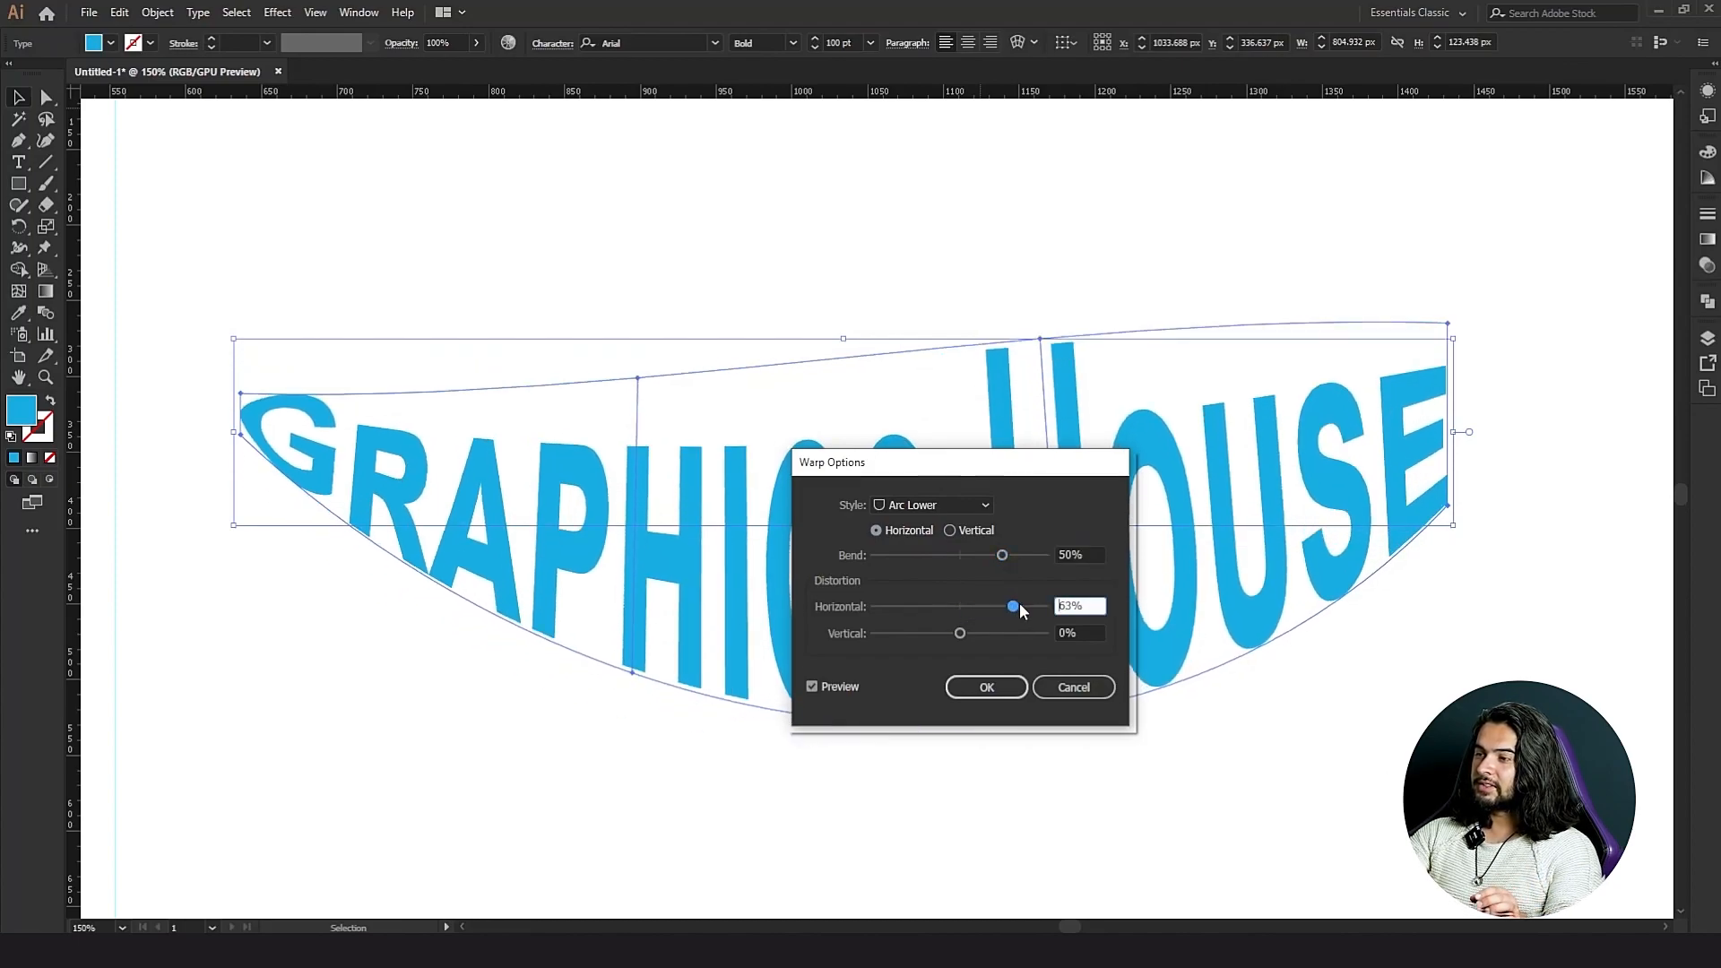
left_click_drag(1020, 603, 972, 633)
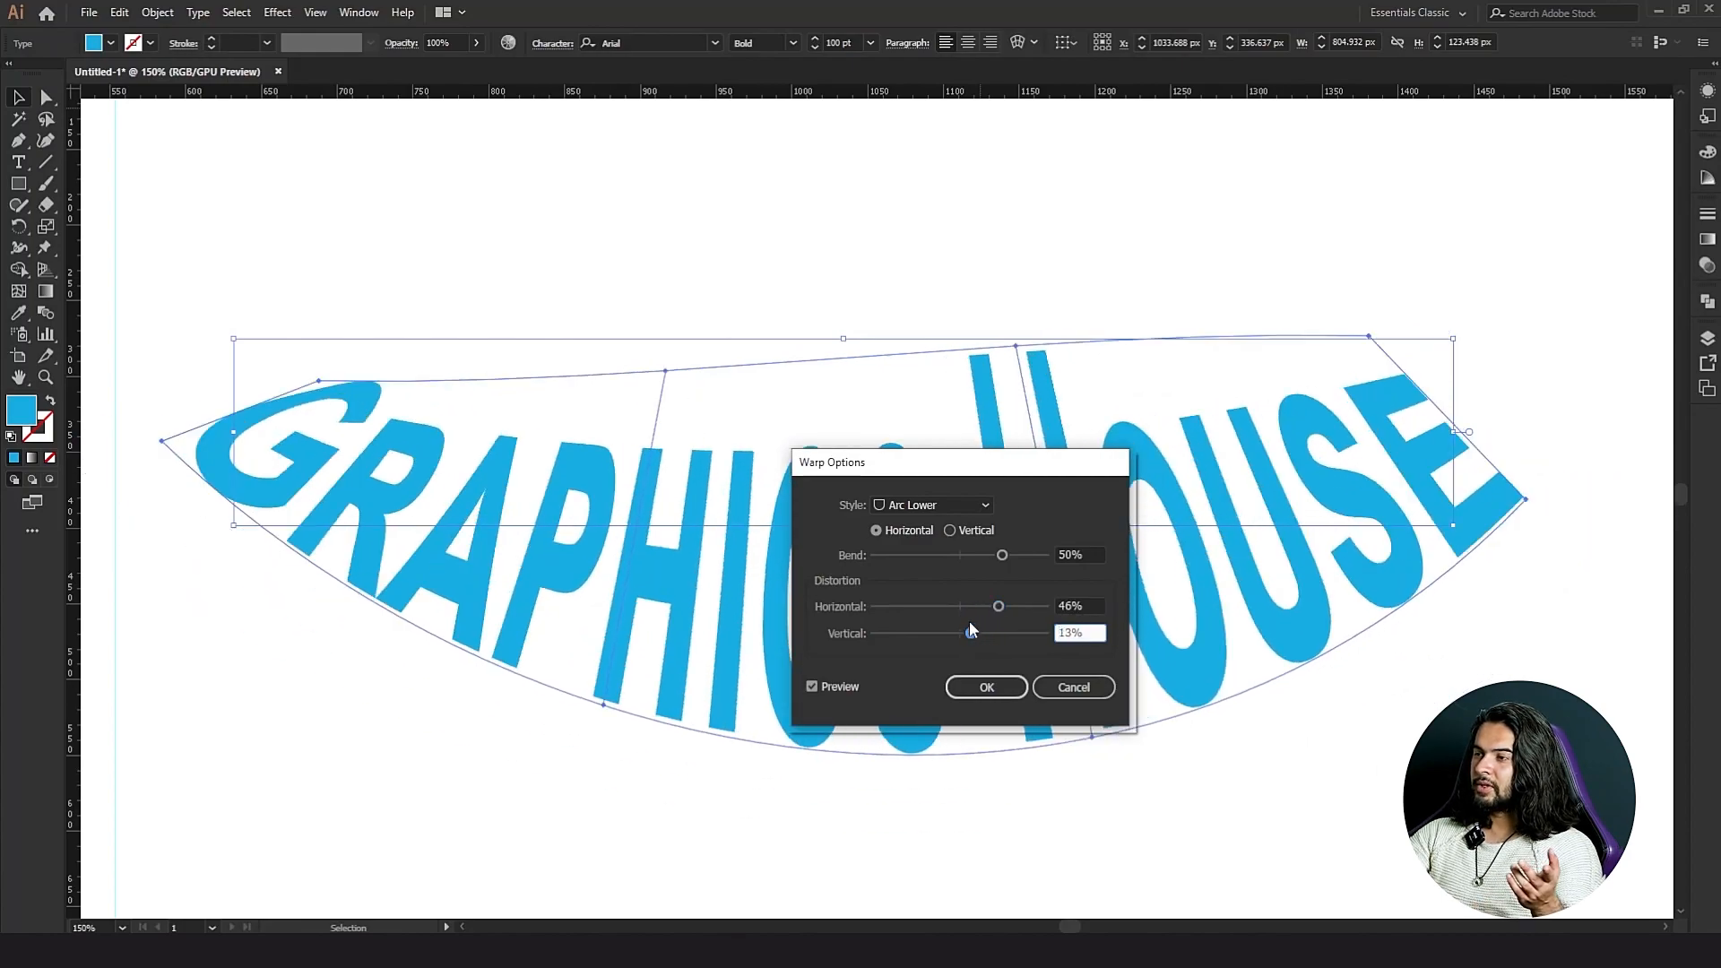
Change the heading's warp style to Flag with a 58% bend and 23% horizontal distortion, and apply it.
left_click(964, 505)
left_click(915, 671)
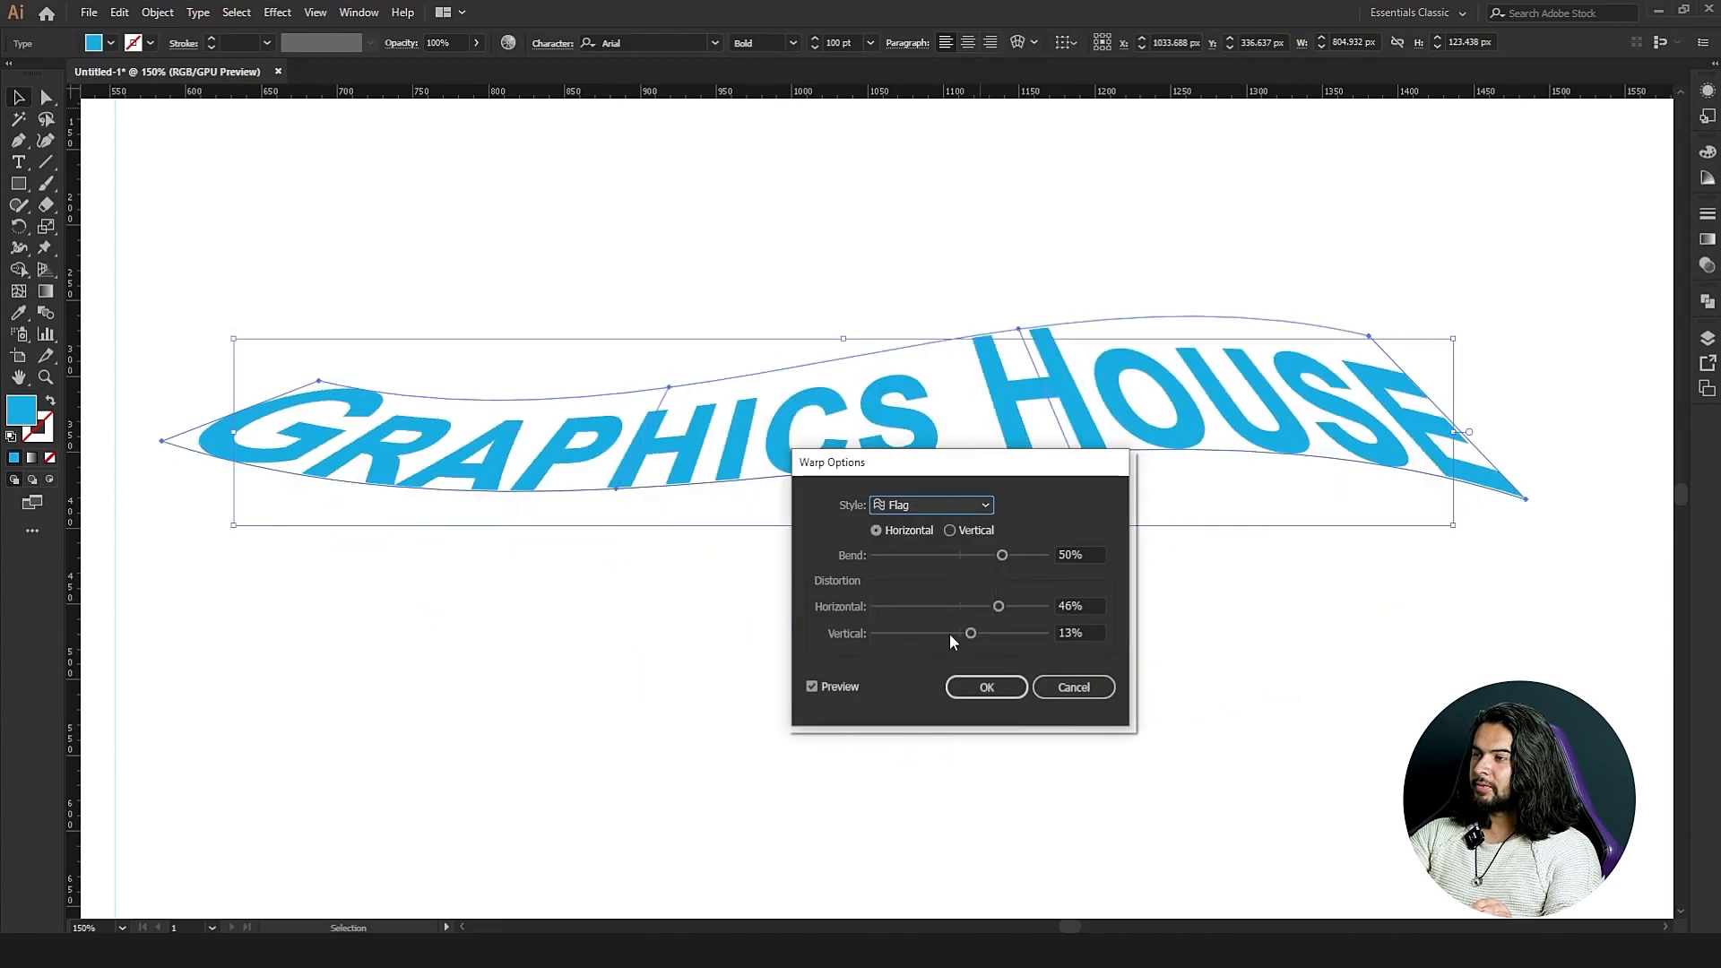
left_click(986, 560)
left_click(979, 606)
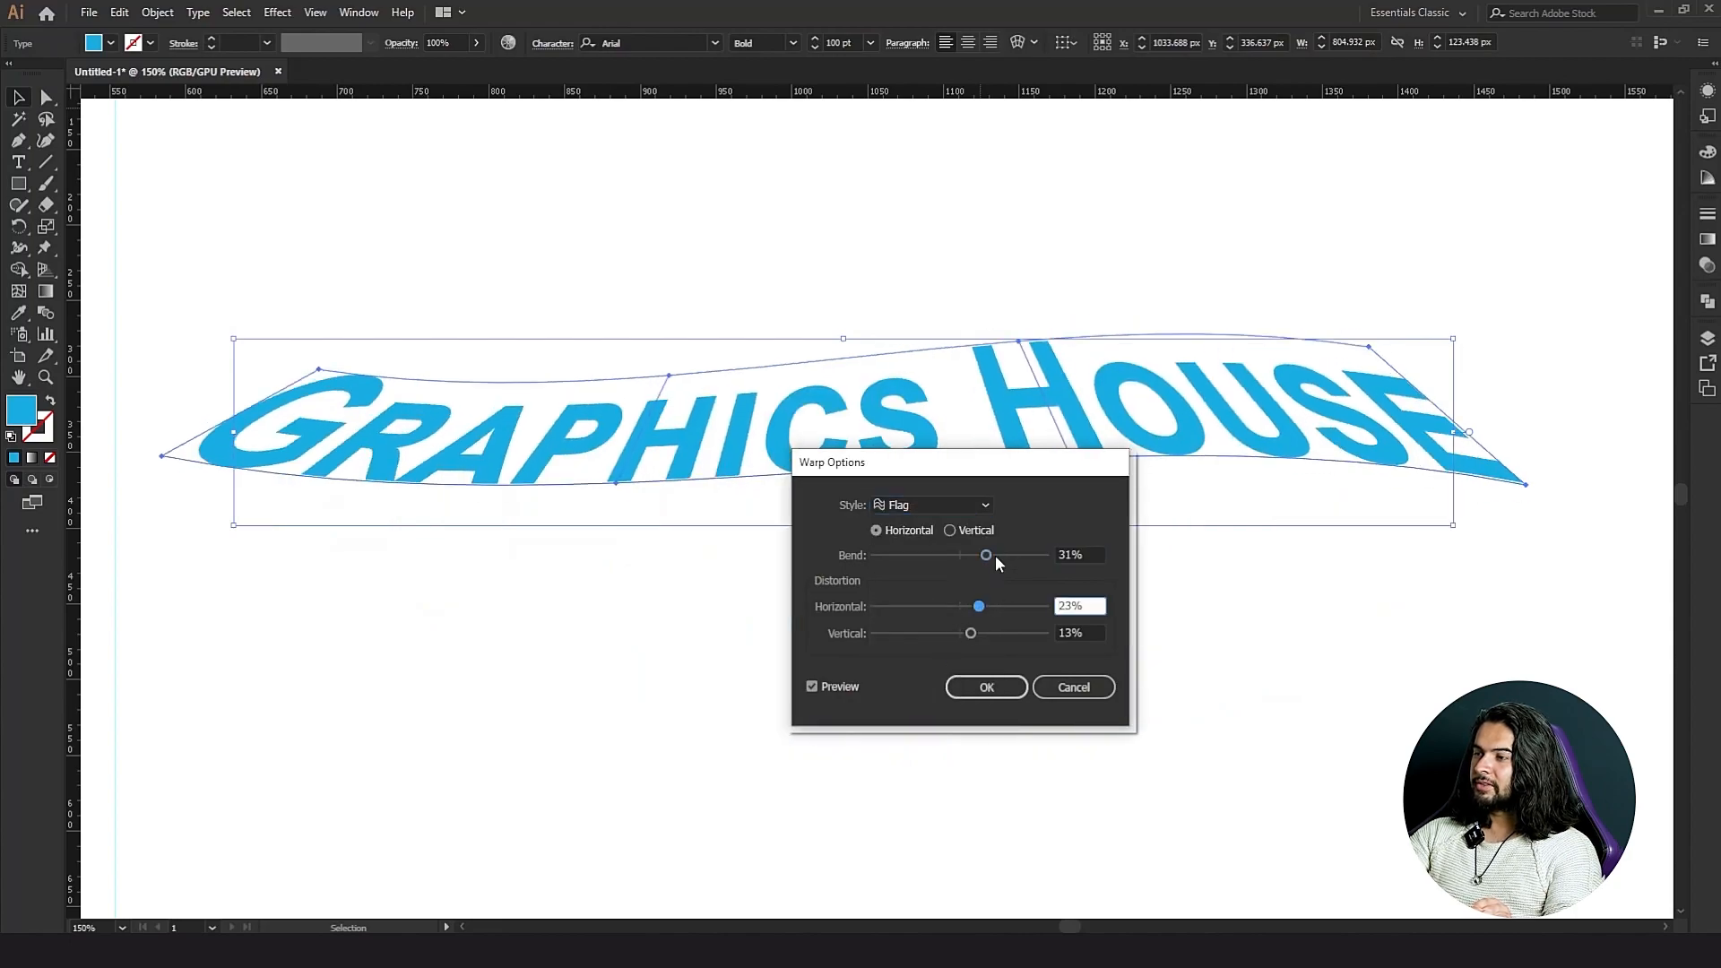
left_click_drag(990, 555, 1008, 555)
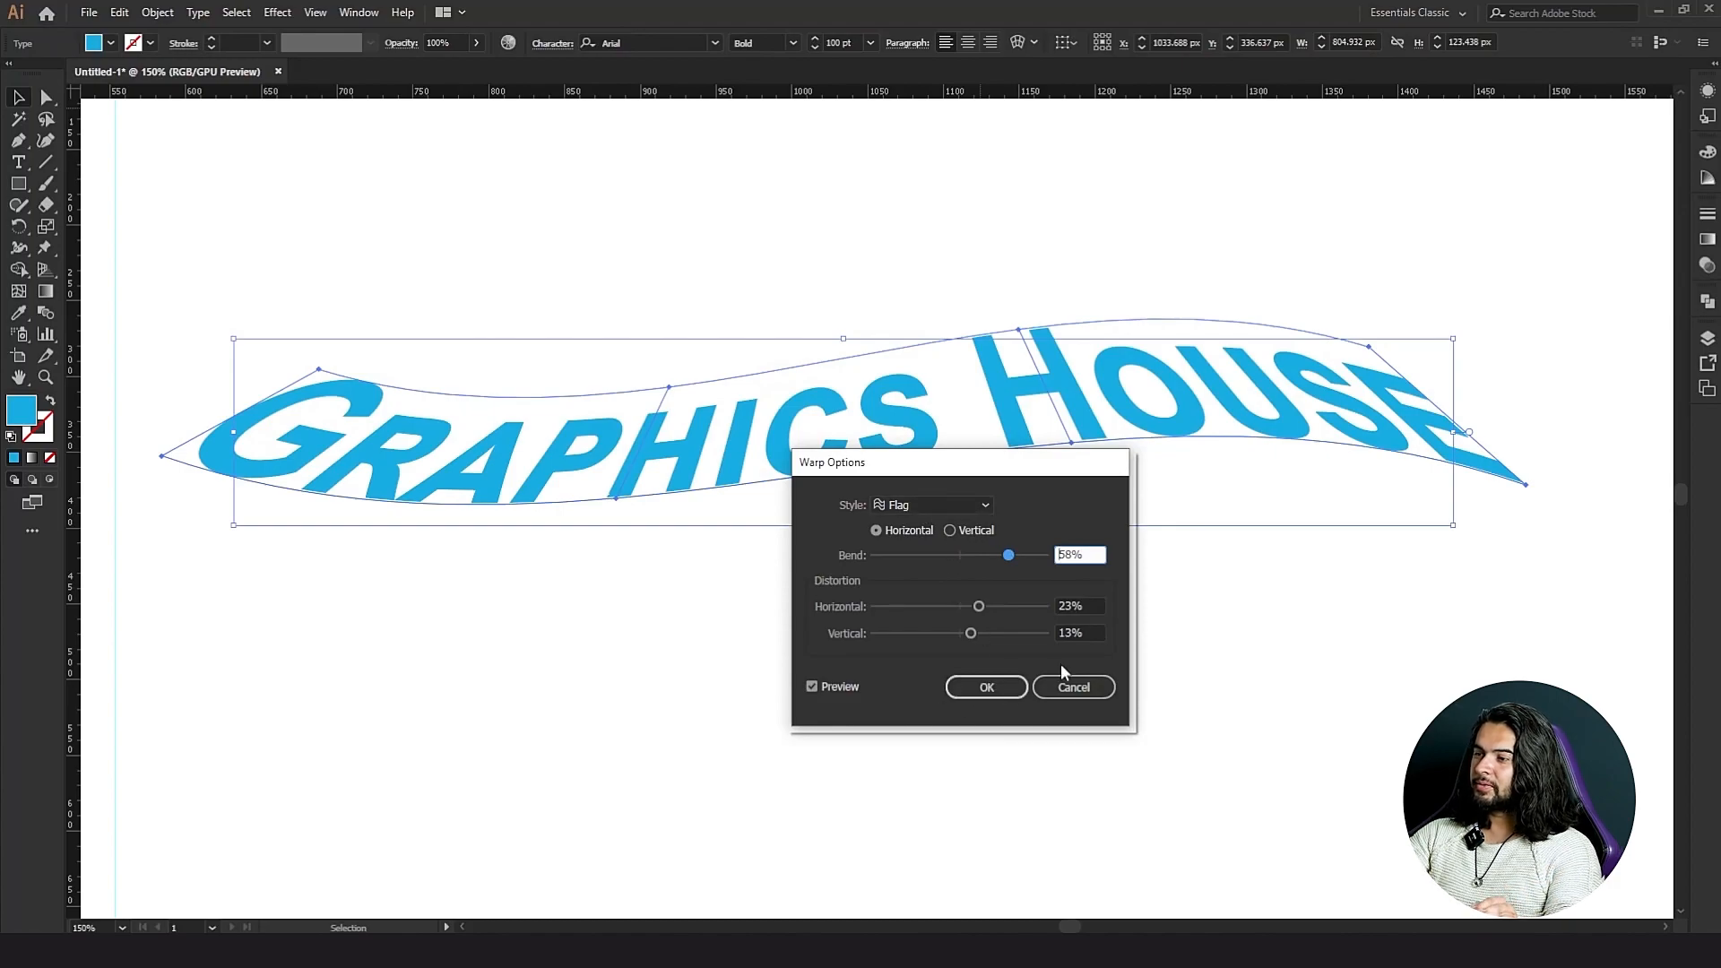
left_click(989, 688)
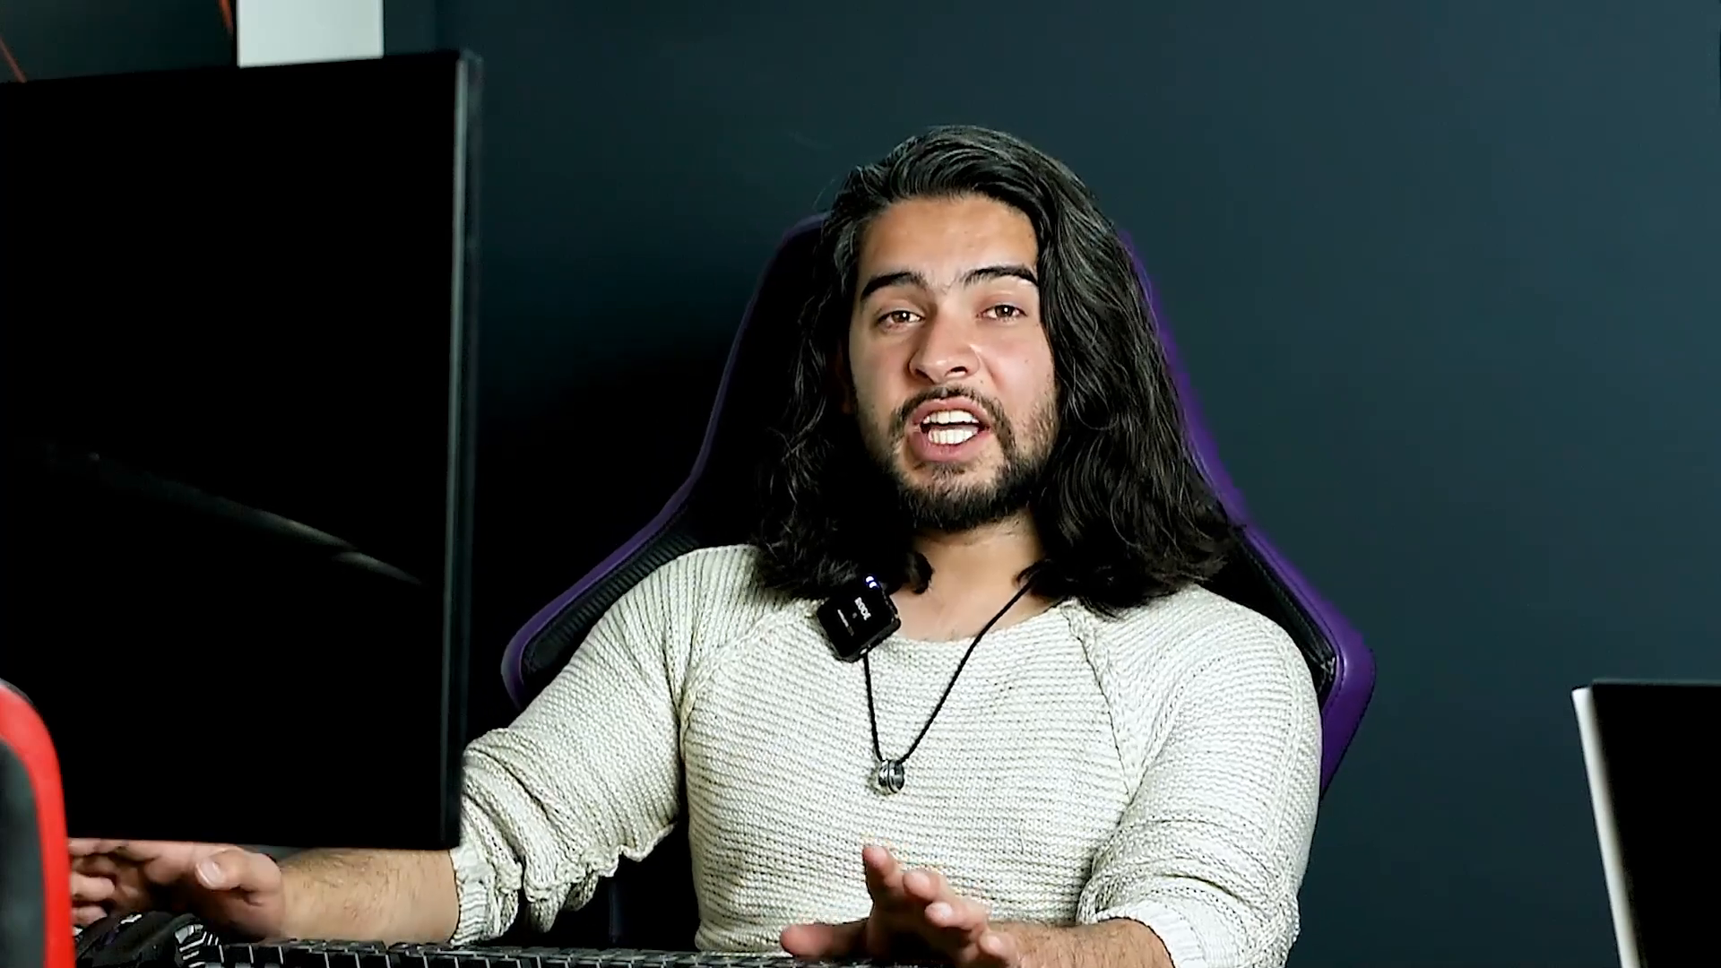